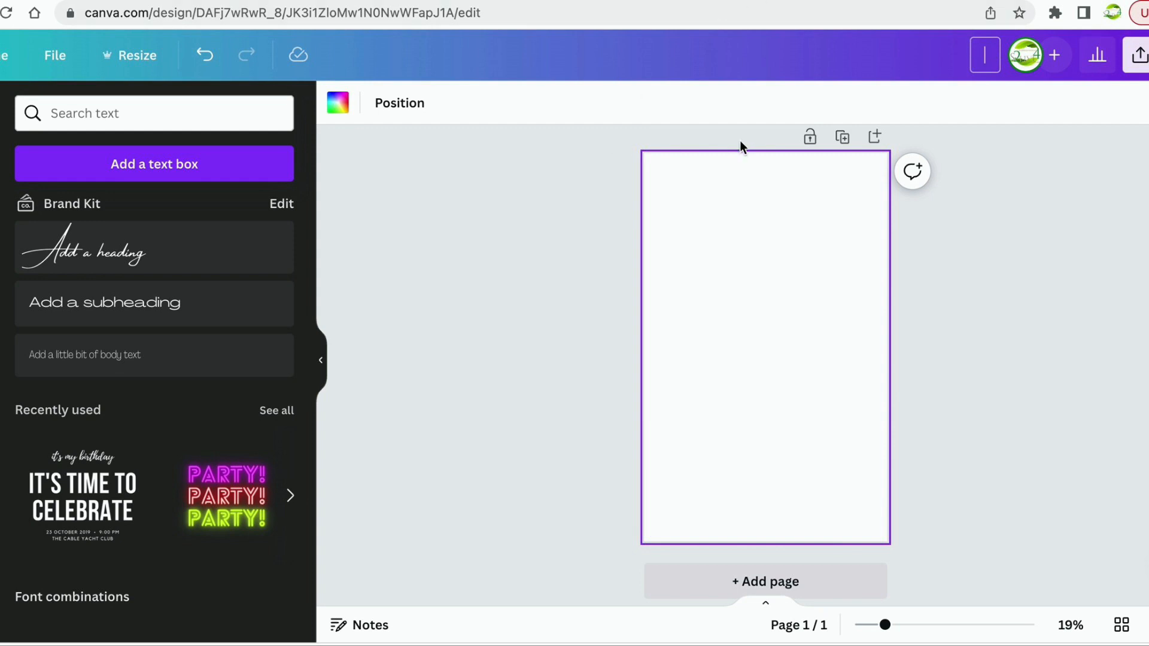
Title the blank ebook design 'Mock up Ebook'.
{"action": "type", "text": "Mock up Ebook"}
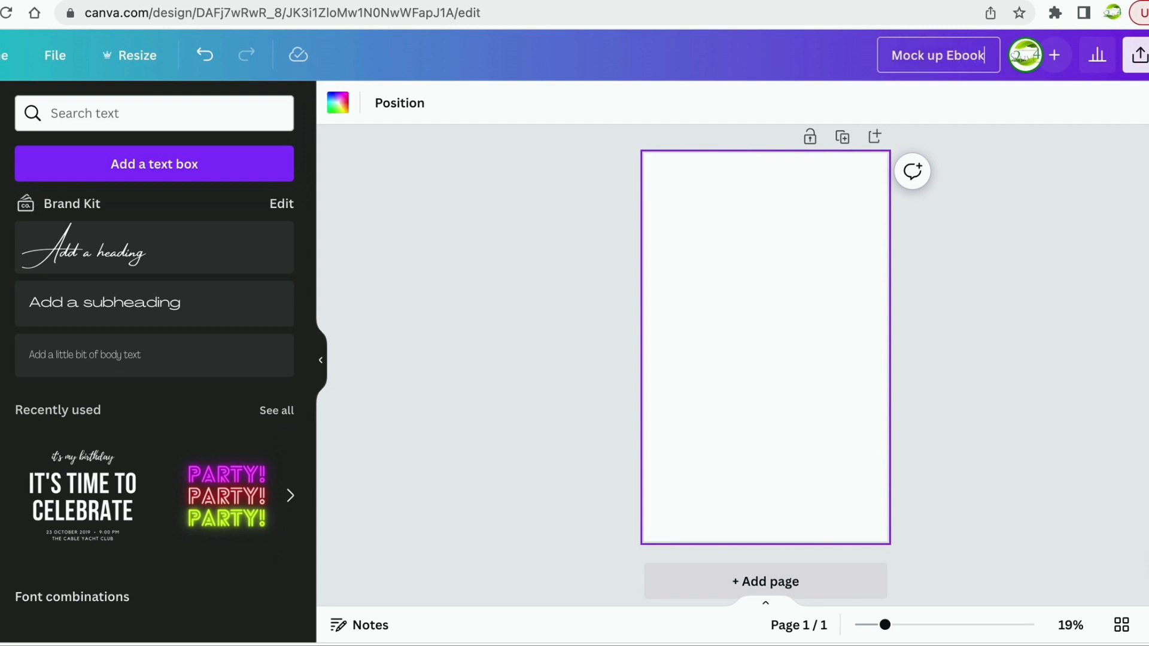
{"action": "left_click", "coordinate": [484, 297]}
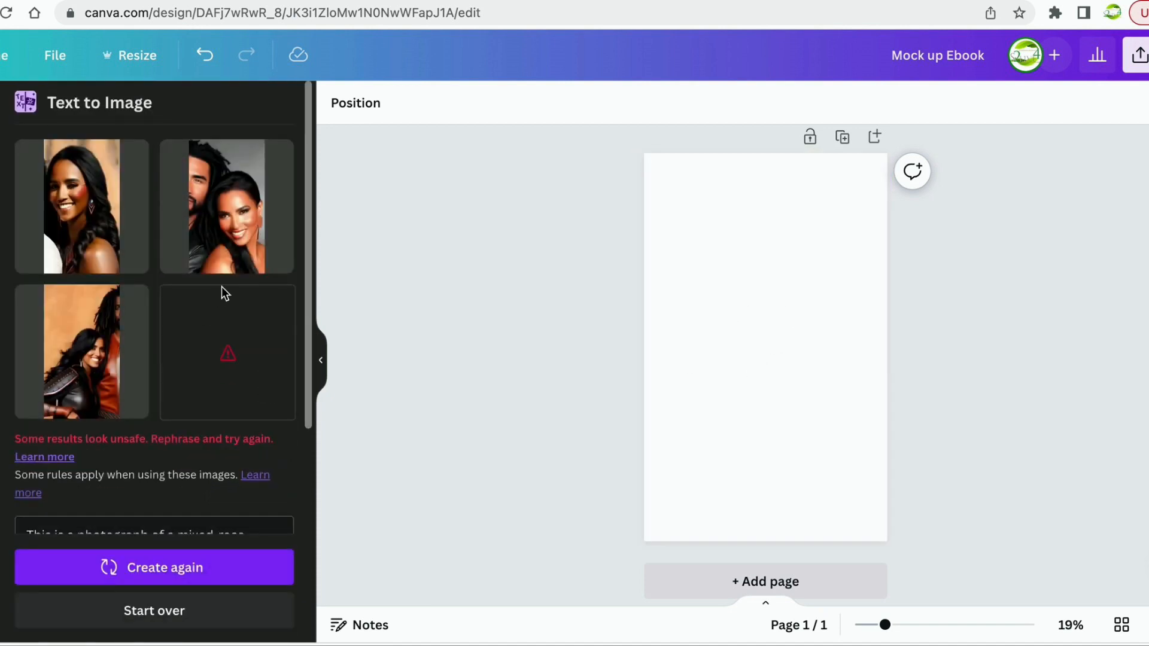
Review the mixed-race couple prompt and generate a fresh batch of Text to Image results.
{"action": "scroll", "coordinate": [192, 518], "scroll_direction": "down", "scroll_amount": 3}
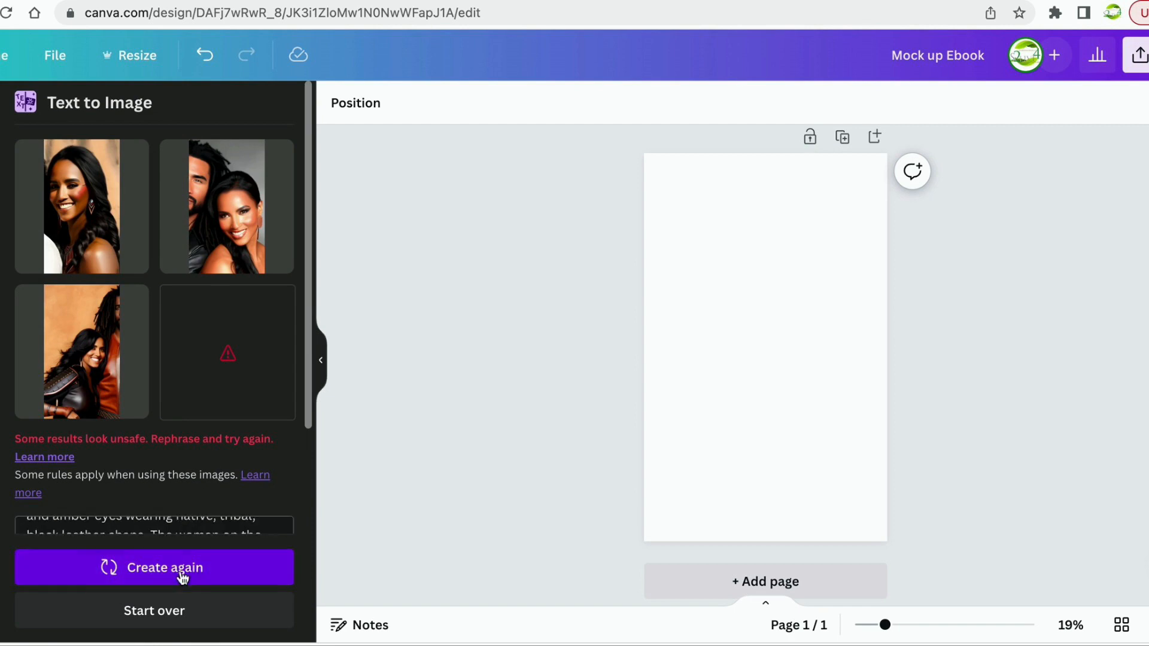
{"action": "scroll", "coordinate": [224, 442], "scroll_direction": "down", "scroll_amount": 5}
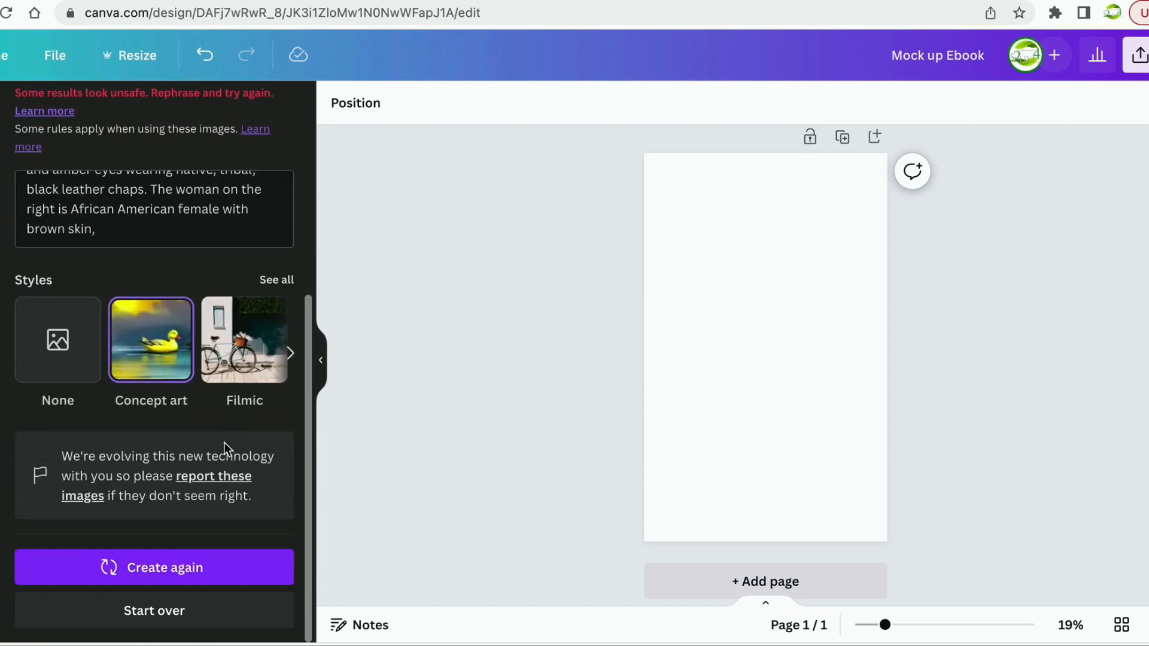
{"action": "scroll", "coordinate": [230, 415], "scroll_direction": "up", "scroll_amount": 1}
{"action": "scroll", "coordinate": [256, 270], "scroll_direction": "up", "scroll_amount": 5}
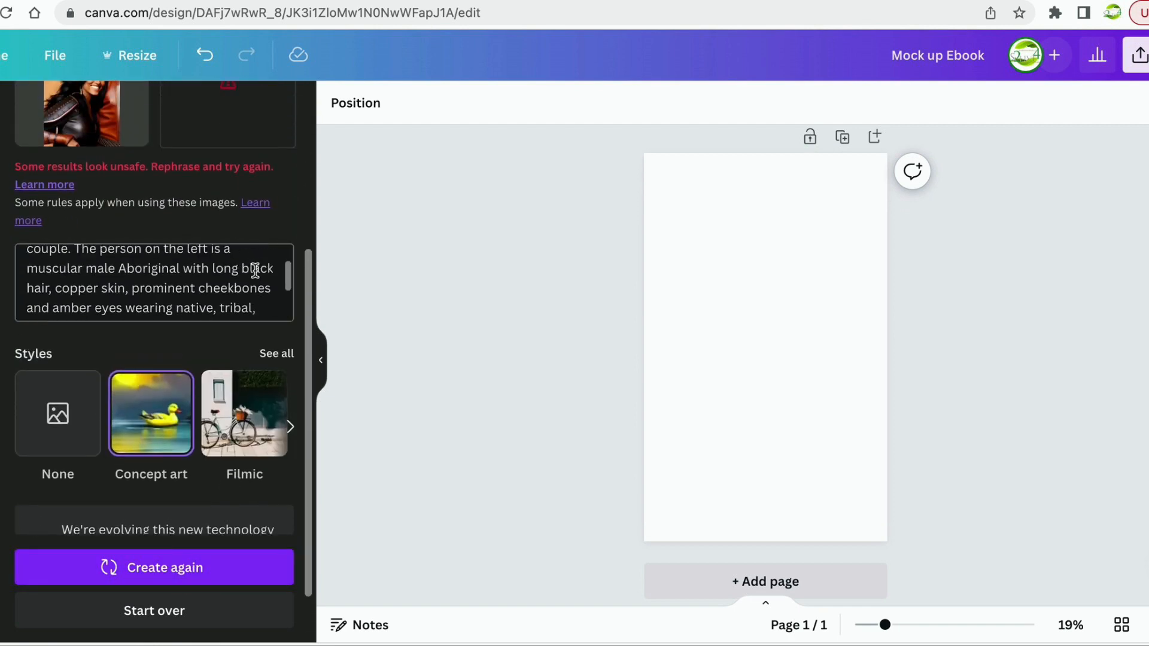
{"action": "scroll", "coordinate": [255, 271], "scroll_direction": "up", "scroll_amount": 2}
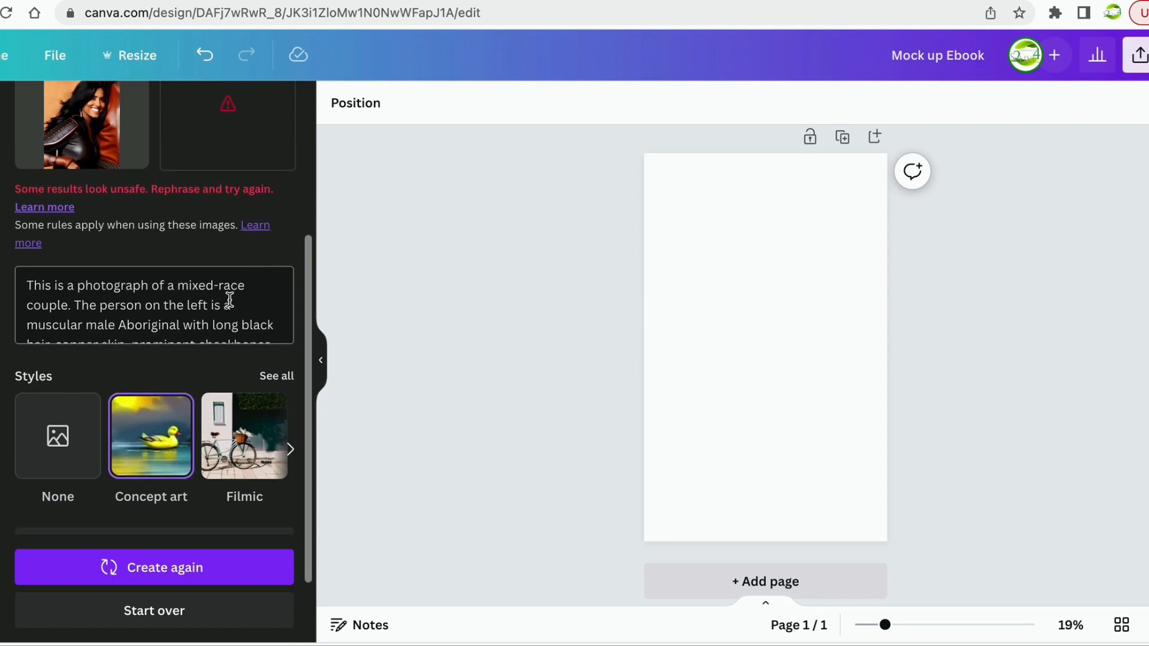
{"action": "scroll", "coordinate": [231, 297], "scroll_direction": "up", "scroll_amount": 1}
{"action": "scroll", "coordinate": [189, 333], "scroll_direction": "down", "scroll_amount": 4}
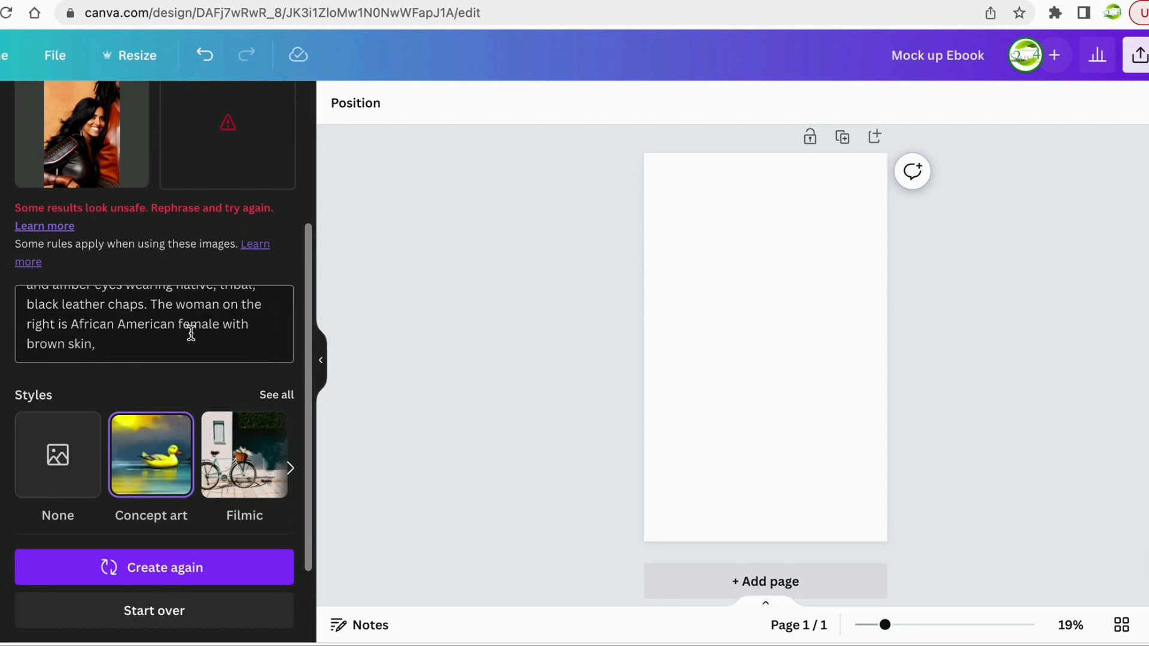
{"action": "scroll", "coordinate": [191, 334], "scroll_direction": "up", "scroll_amount": 4}
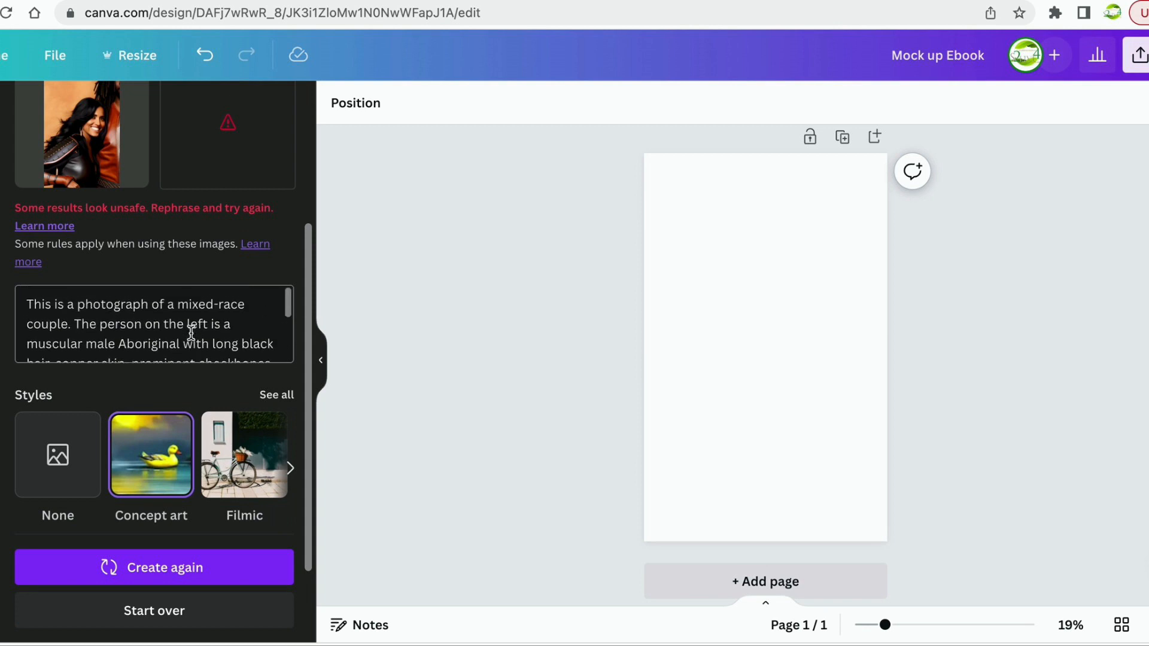
{"action": "scroll", "coordinate": [195, 331], "scroll_direction": "up", "scroll_amount": 3}
{"action": "scroll", "coordinate": [196, 331], "scroll_direction": "down", "scroll_amount": 3}
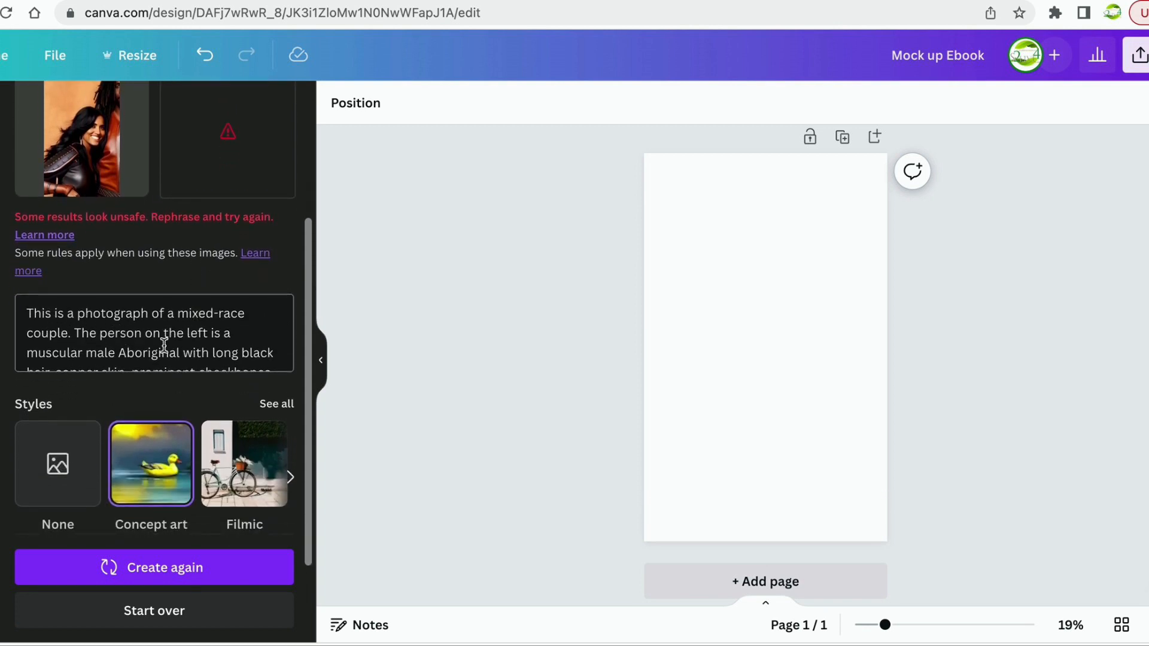
{"action": "scroll", "coordinate": [120, 316], "scroll_direction": "down", "scroll_amount": 4}
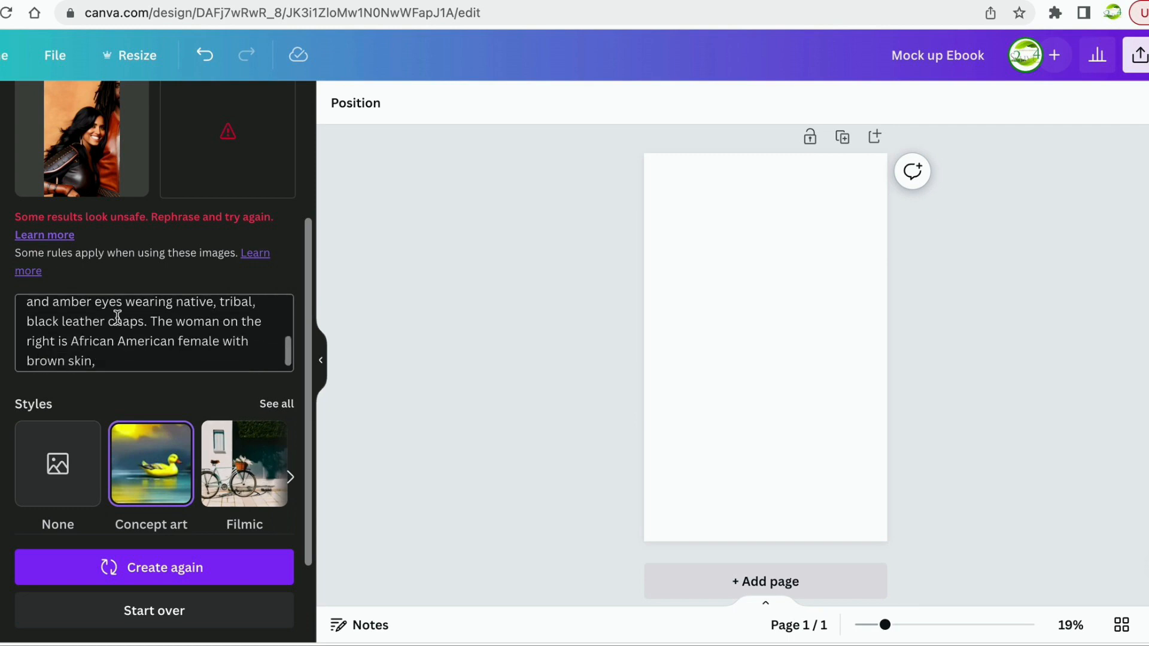
{"action": "scroll", "coordinate": [117, 318], "scroll_direction": "up", "scroll_amount": 4}
{"action": "scroll", "coordinate": [131, 317], "scroll_direction": "up", "scroll_amount": 1}
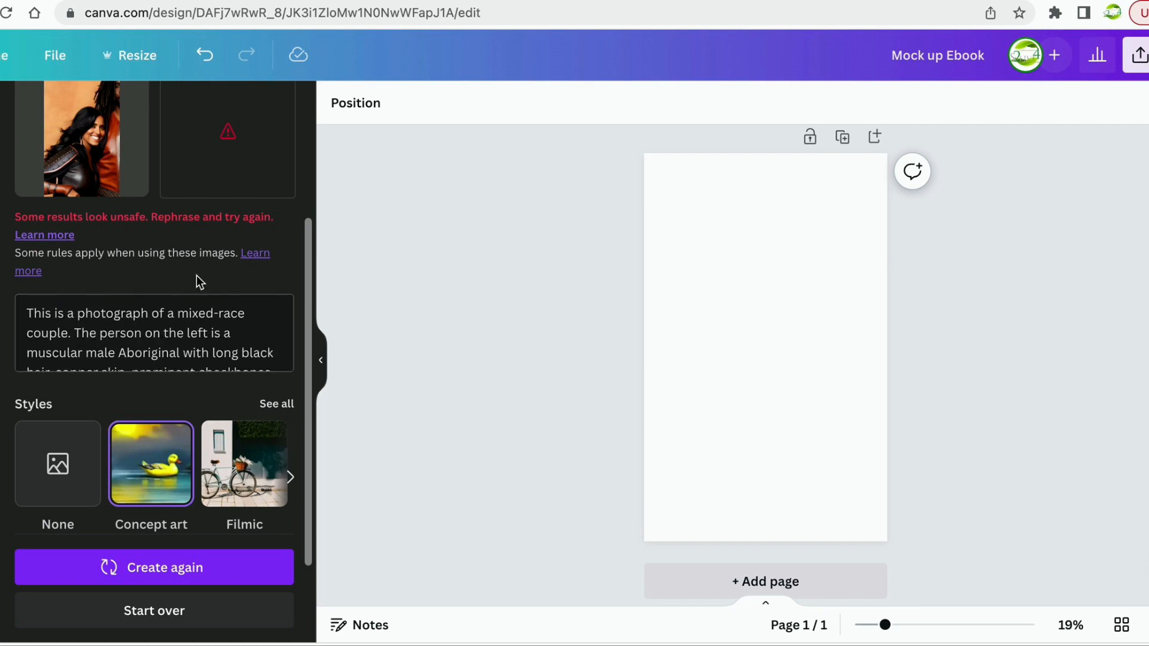
{"action": "scroll", "coordinate": [204, 293], "scroll_direction": "up", "scroll_amount": 3}
{"action": "scroll", "coordinate": [203, 298], "scroll_direction": "down", "scroll_amount": 3}
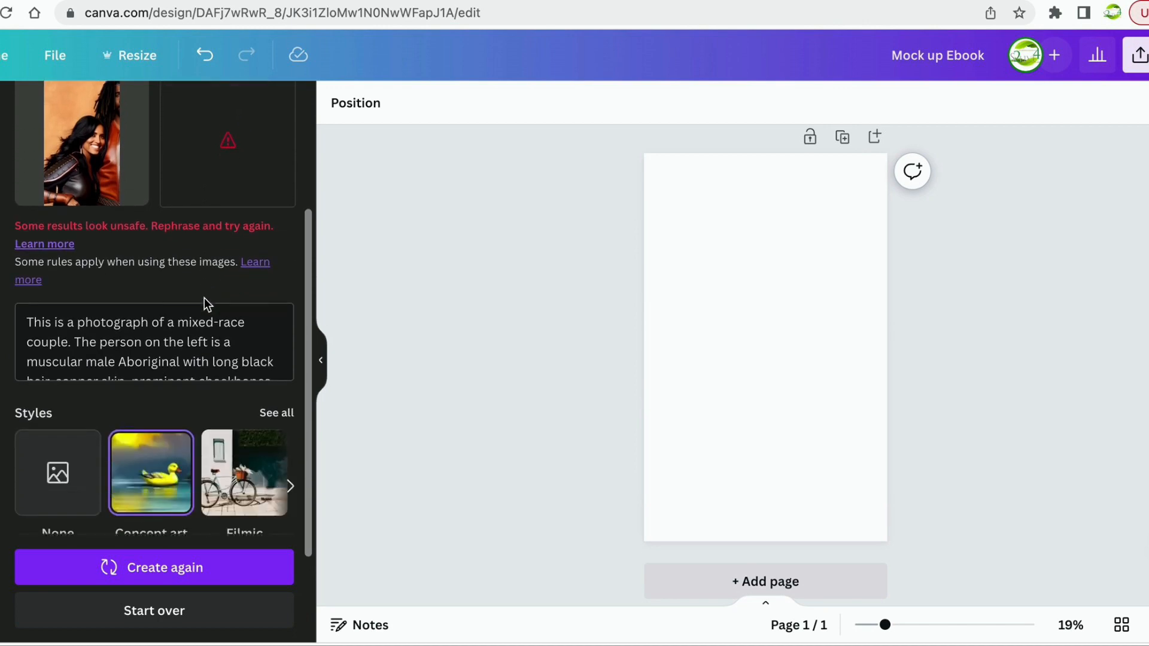
{"action": "left_click", "coordinate": [186, 575]}
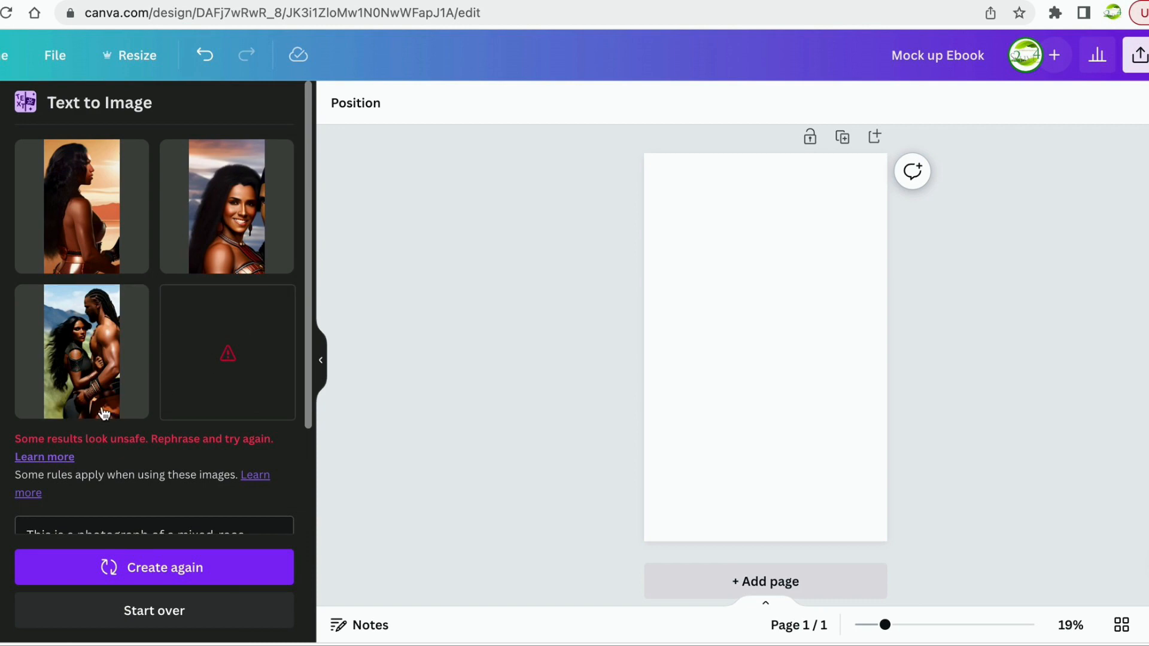
{"action": "left_click_drag", "start_coordinate": [83, 366], "coordinate": [739, 267]}
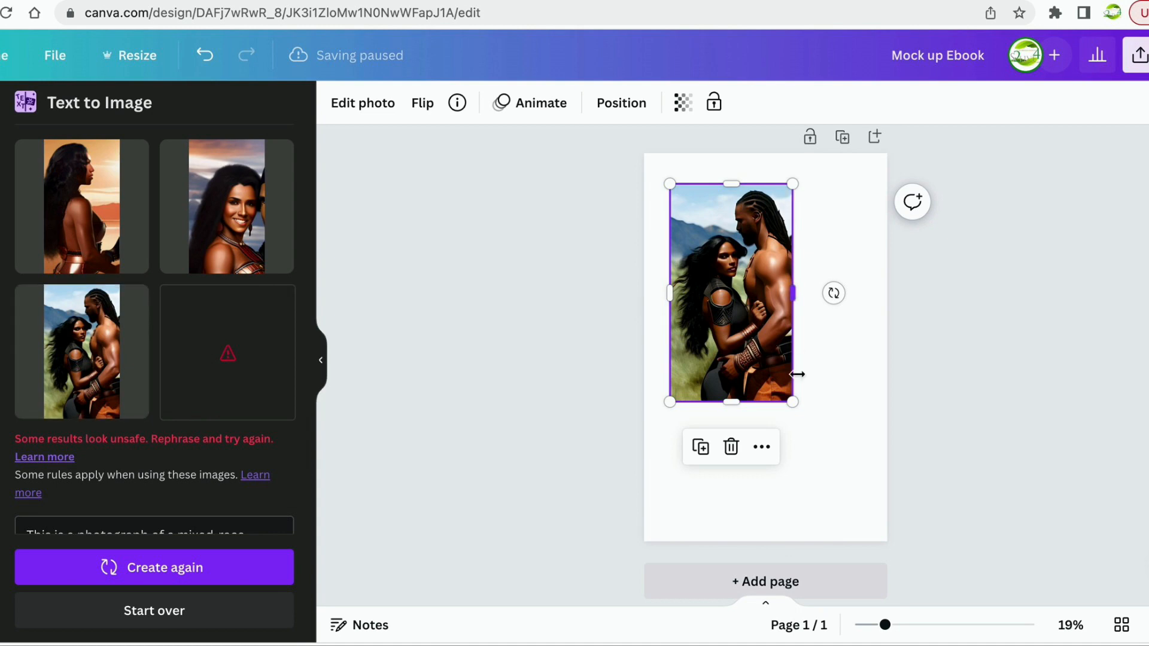
{"action": "left_click_drag", "start_coordinate": [792, 401], "coordinate": [896, 522]}
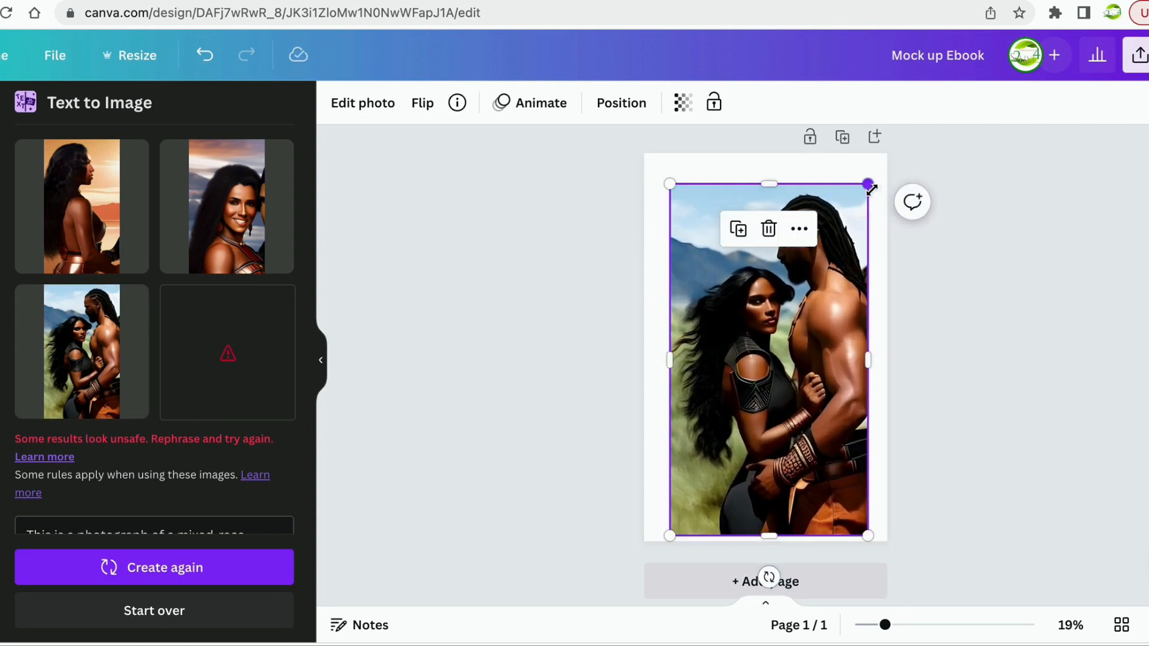
{"action": "left_click_drag", "start_coordinate": [868, 184], "coordinate": [881, 153]}
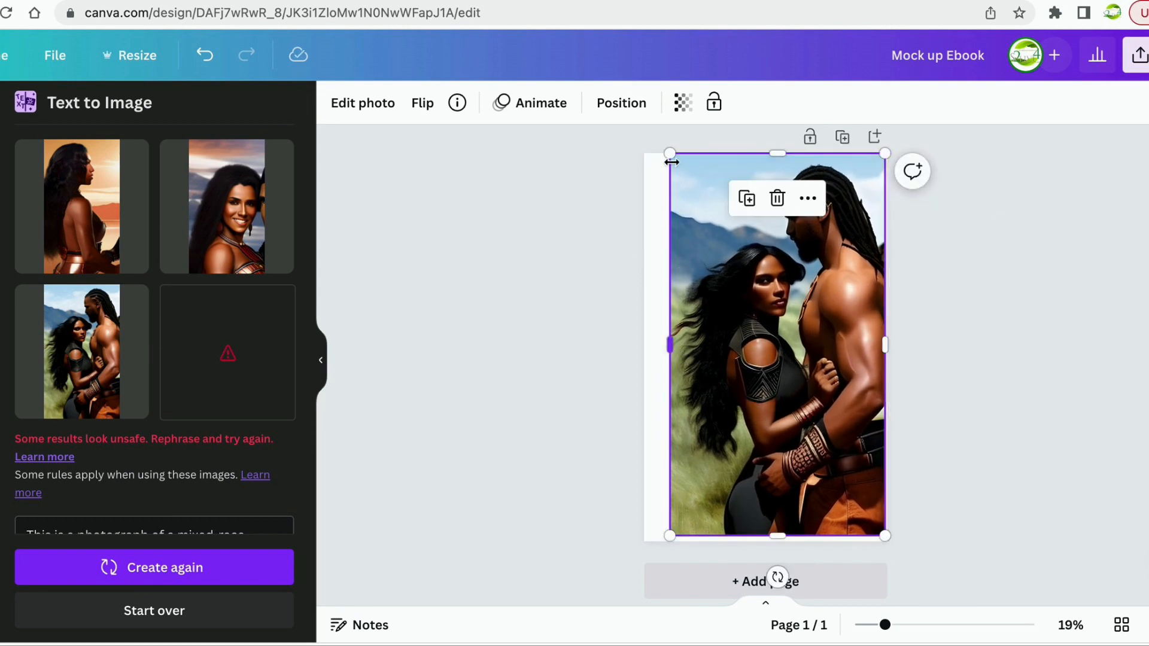
{"action": "left_click_drag", "start_coordinate": [669, 344], "coordinate": [646, 346]}
{"action": "left_click_drag", "start_coordinate": [819, 382], "coordinate": [820, 388]}
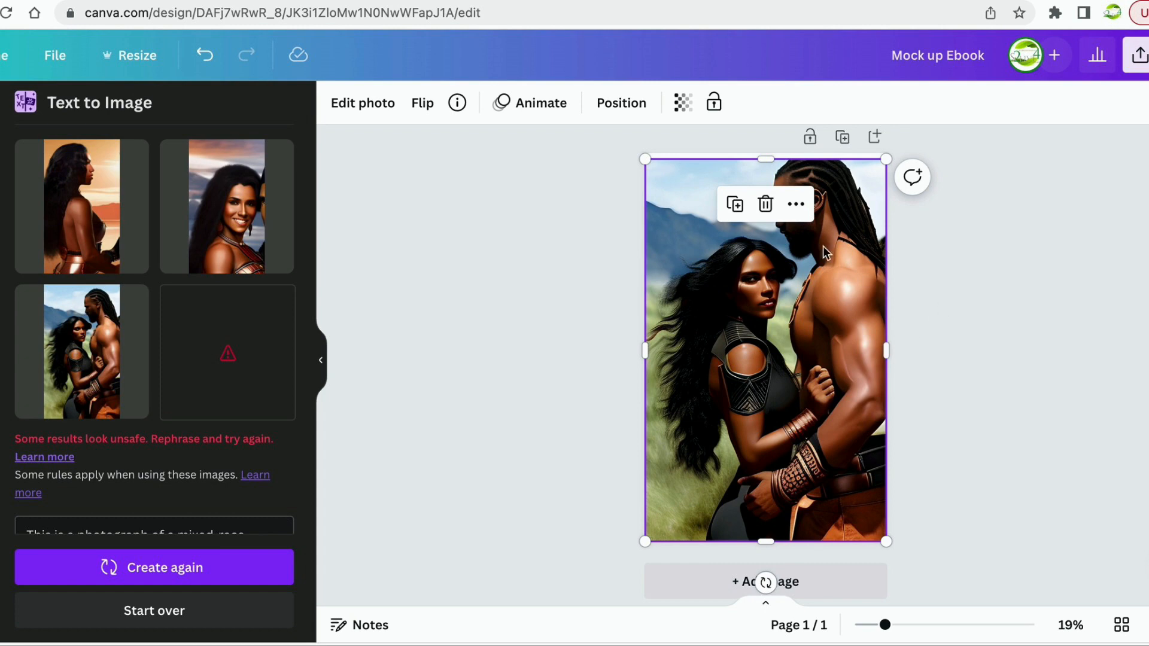
{"action": "left_click_drag", "start_coordinate": [766, 159], "coordinate": [764, 150]}
{"action": "left_click", "coordinate": [948, 351]}
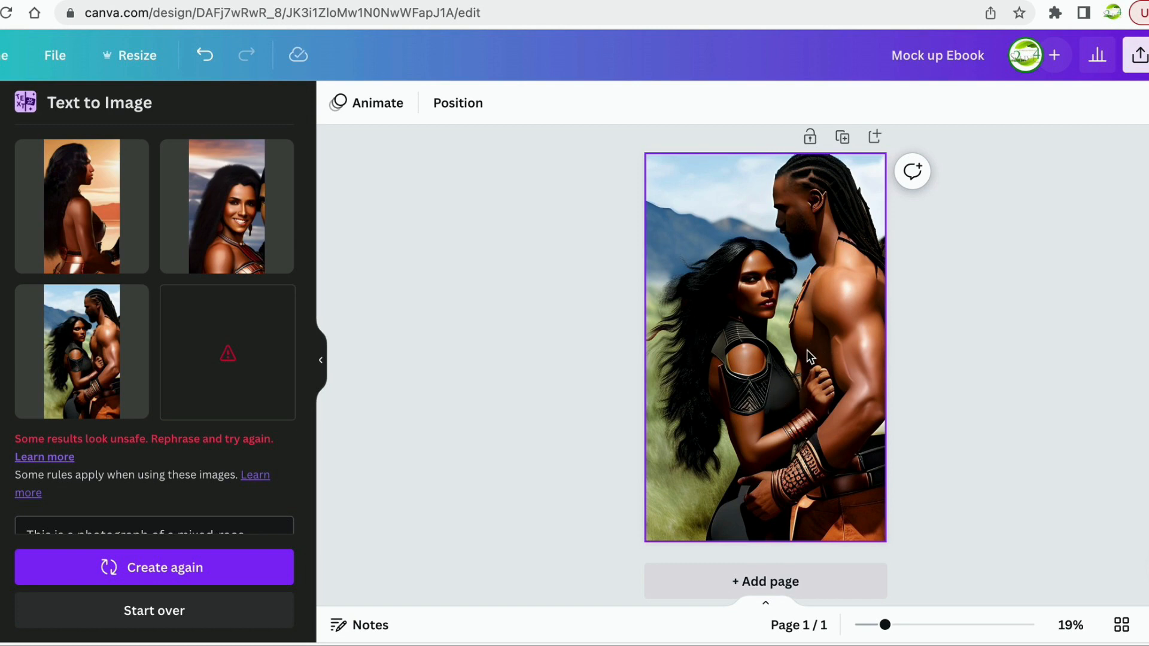
{"action": "left_click", "coordinate": [761, 419]}
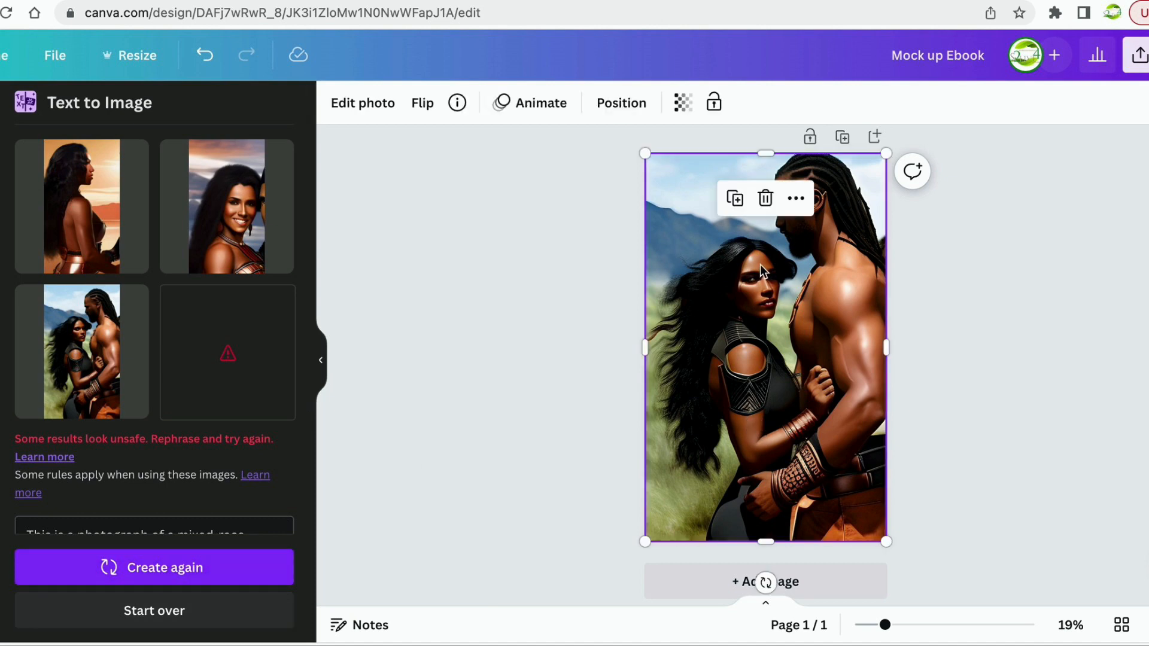
{"action": "left_click", "coordinate": [763, 195]}
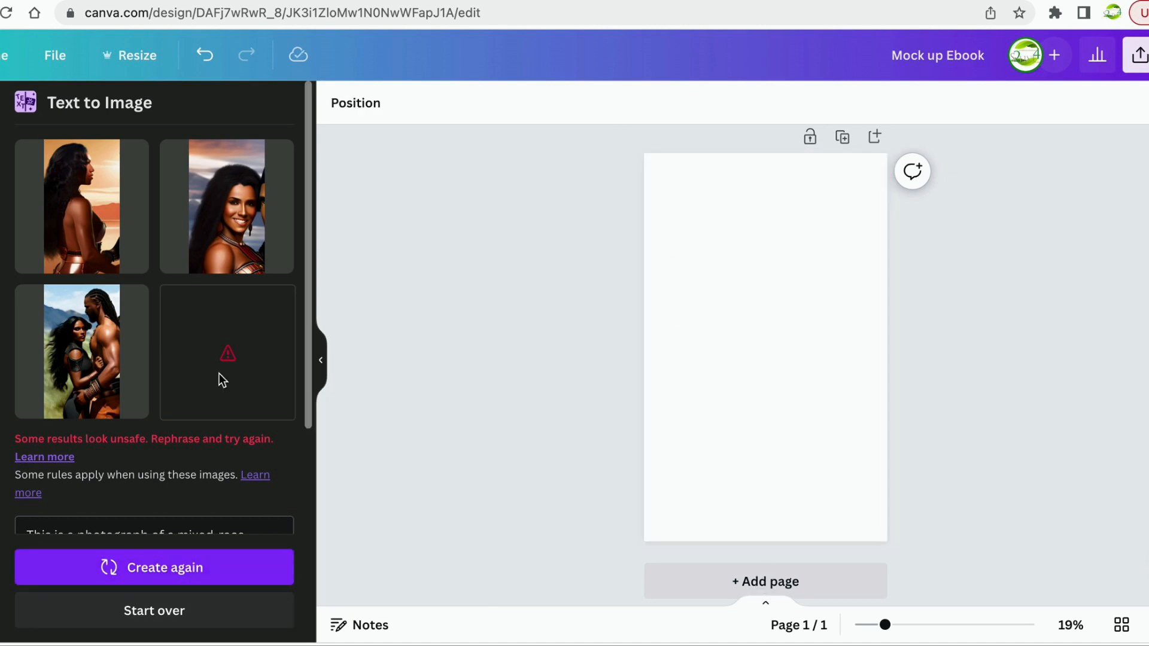
Create another batch of couple images, then show the Uploads library of portraits.
{"action": "left_click", "coordinate": [114, 566]}
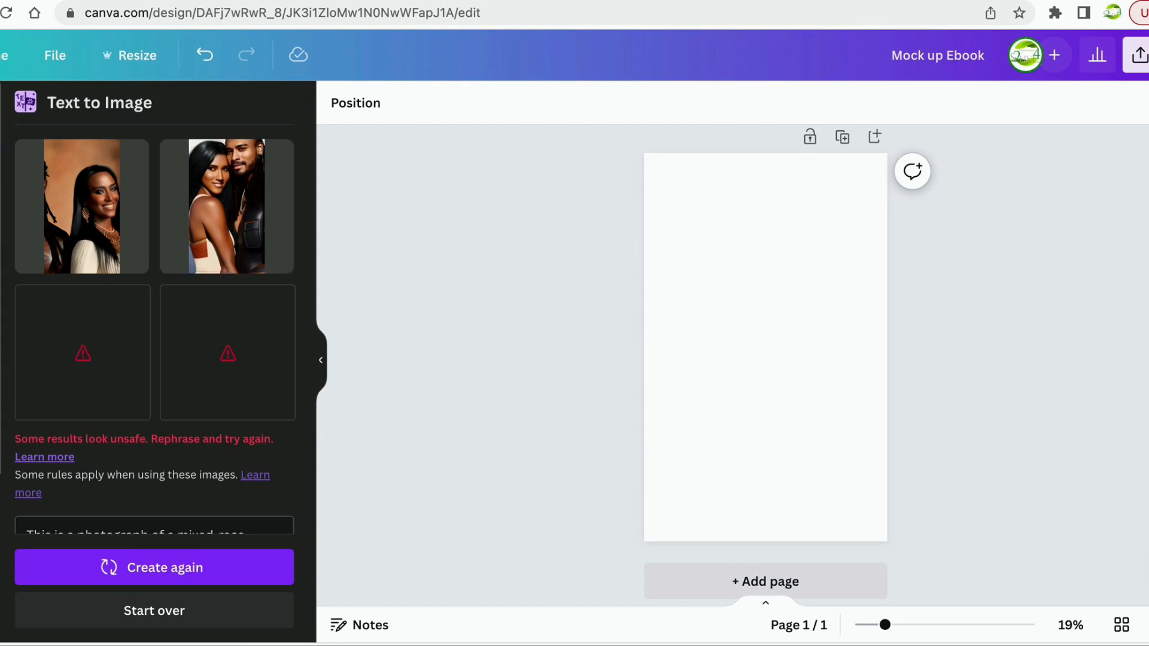
{"action": "left_click", "coordinate": [1, 246]}
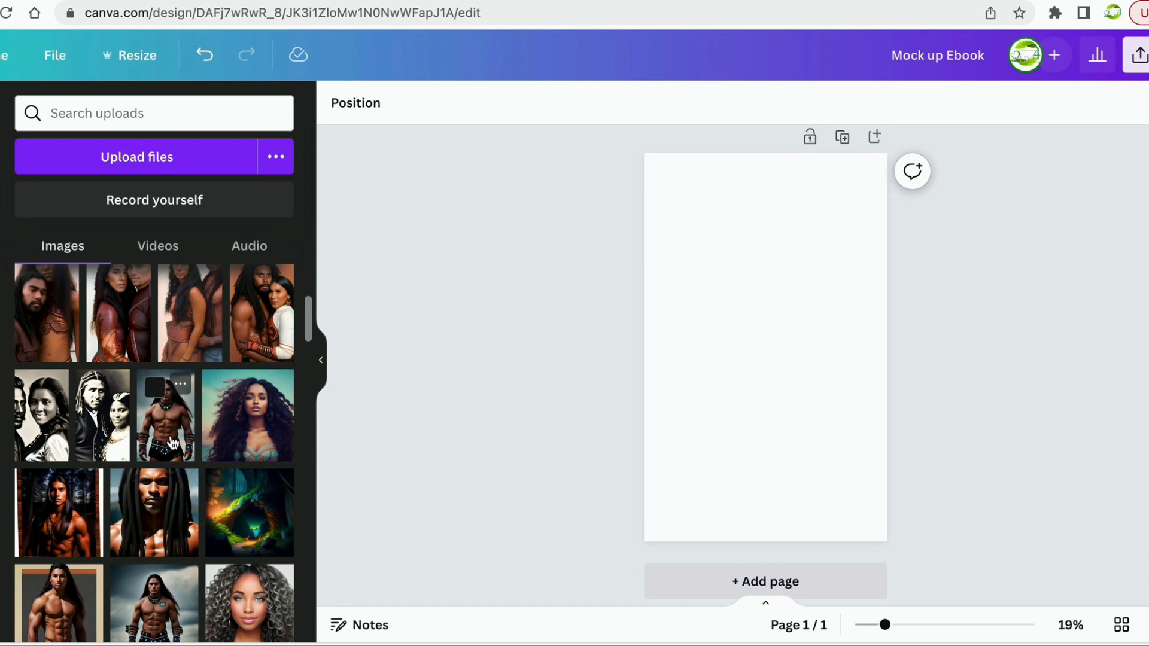
{"action": "scroll", "coordinate": [249, 514], "scroll_direction": "down", "scroll_amount": 3}
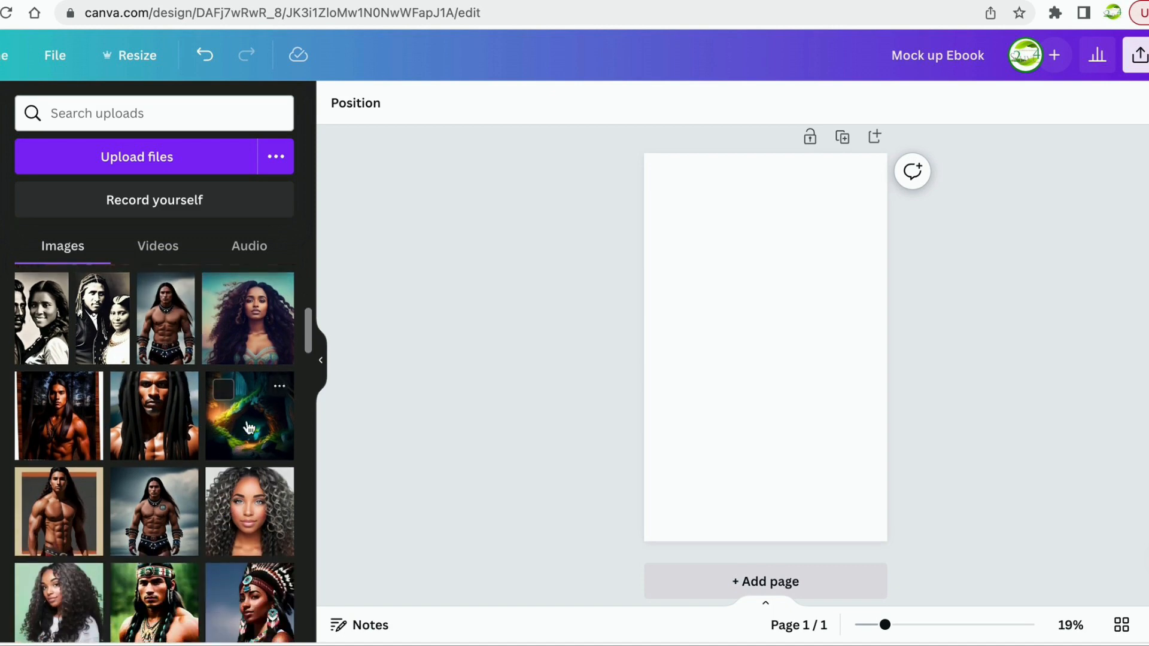
{"action": "scroll", "coordinate": [249, 427], "scroll_direction": "down", "scroll_amount": 3}
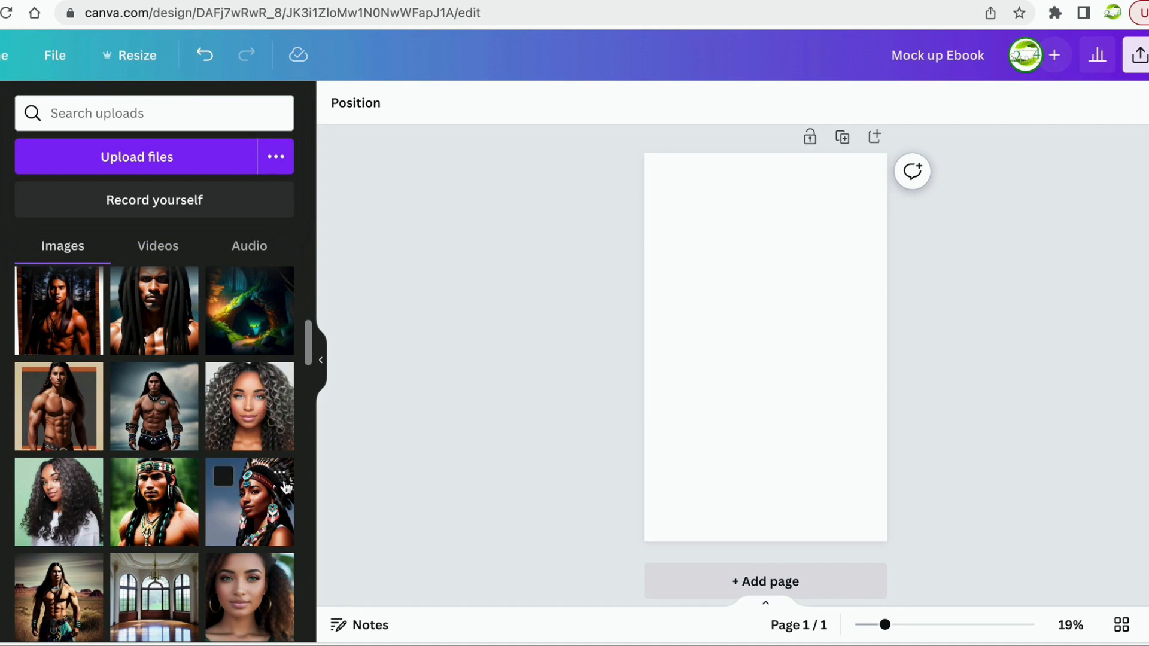
{"action": "scroll", "coordinate": [239, 514], "scroll_direction": "down", "scroll_amount": 3}
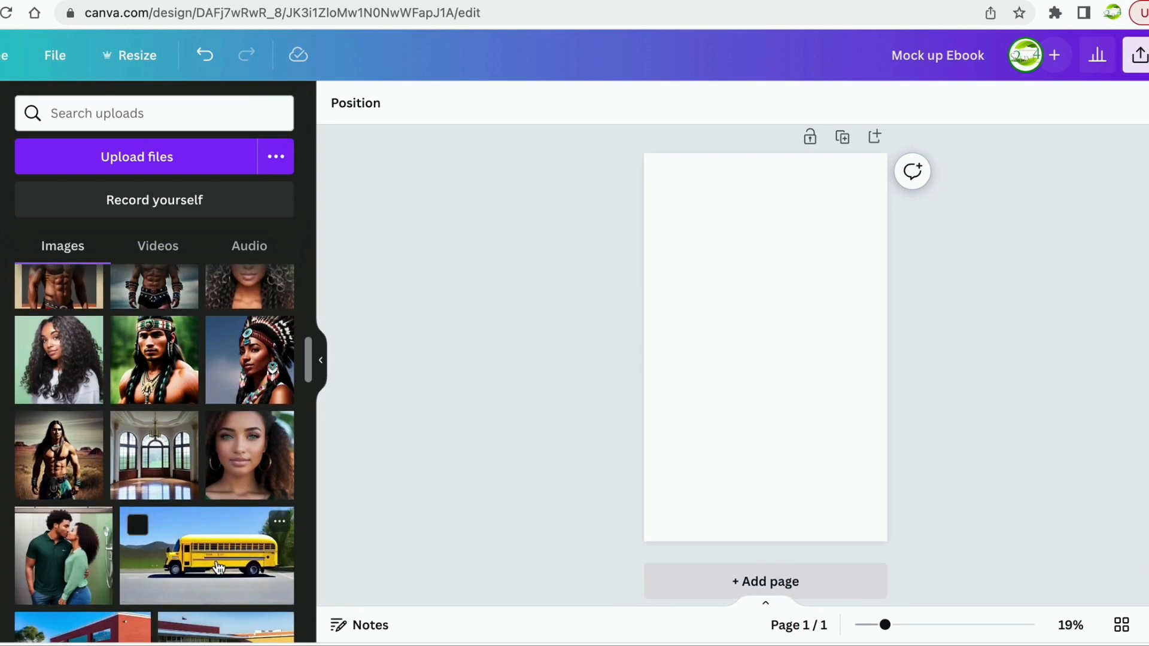
{"action": "scroll", "coordinate": [218, 567], "scroll_direction": "down", "scroll_amount": 8}
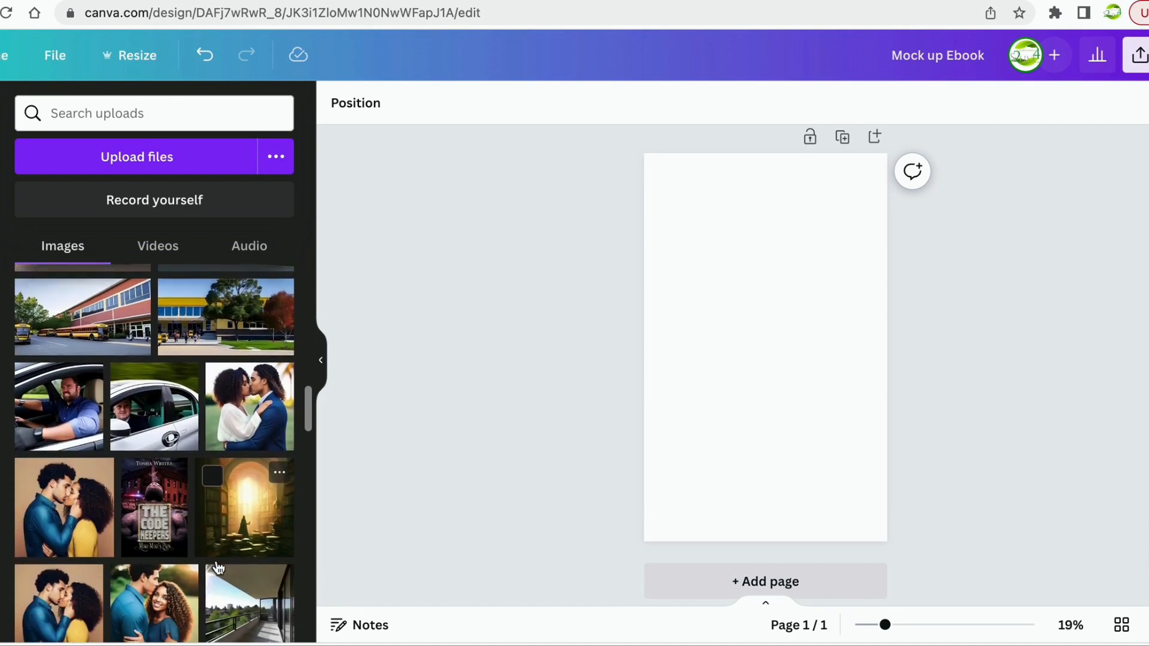
{"action": "scroll", "coordinate": [218, 567], "scroll_direction": "up", "scroll_amount": 5}
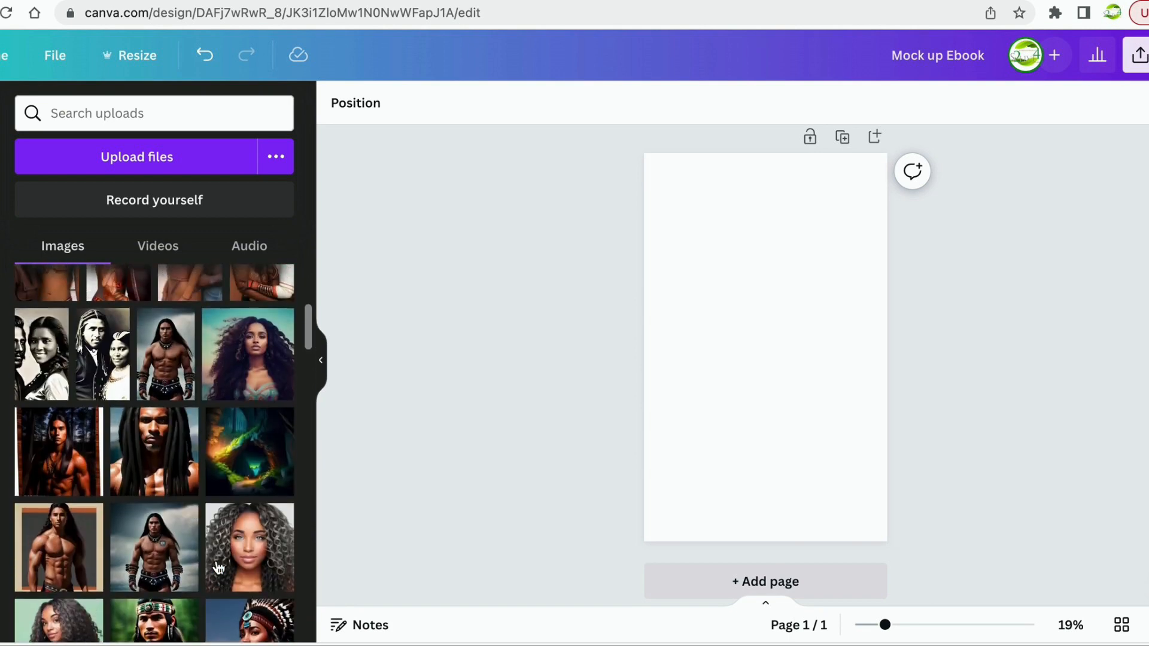
{"action": "scroll", "coordinate": [218, 568], "scroll_direction": "up", "scroll_amount": 4}
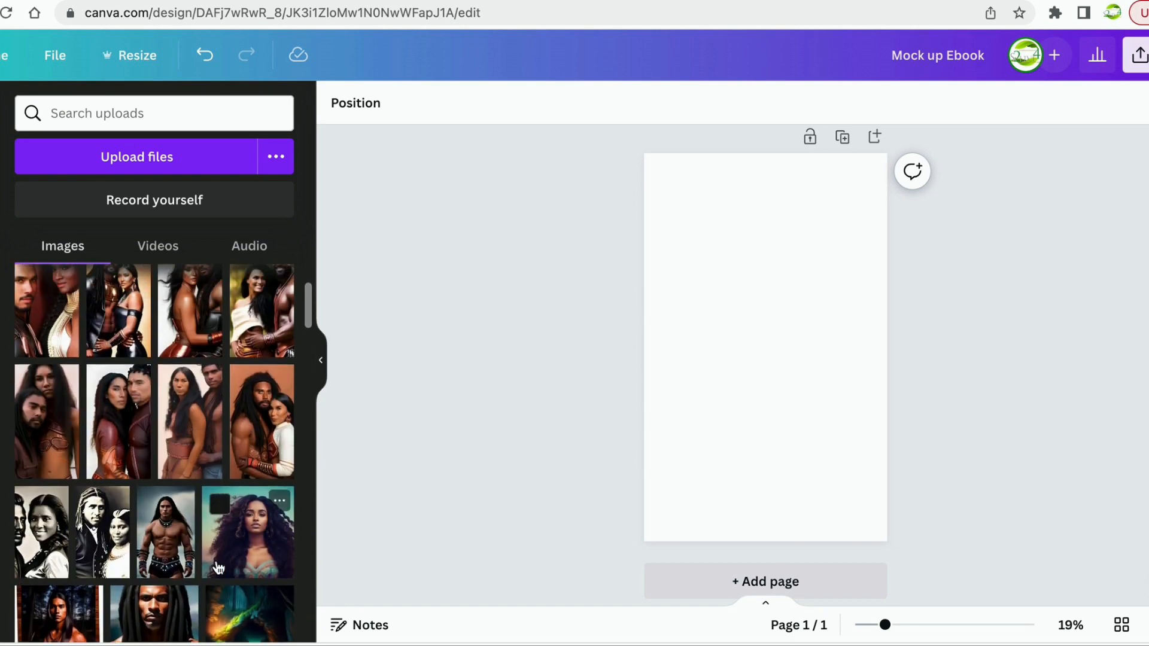
{"action": "scroll", "coordinate": [218, 567], "scroll_direction": "up", "scroll_amount": 2}
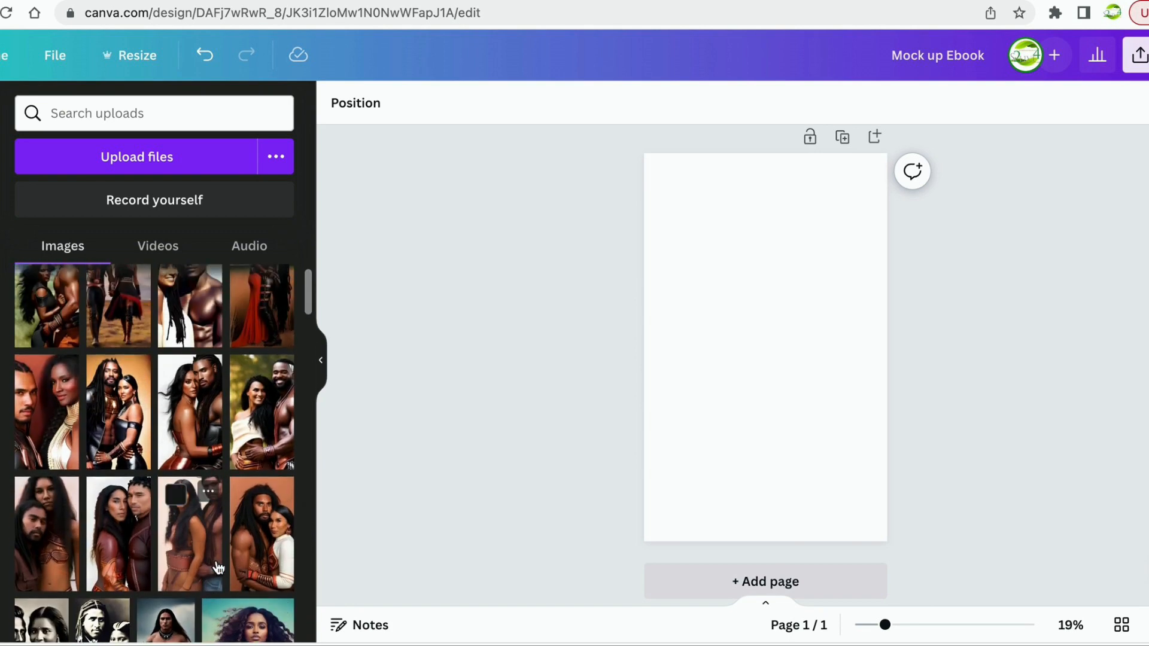
{"action": "scroll", "coordinate": [218, 567], "scroll_direction": "down", "scroll_amount": 1}
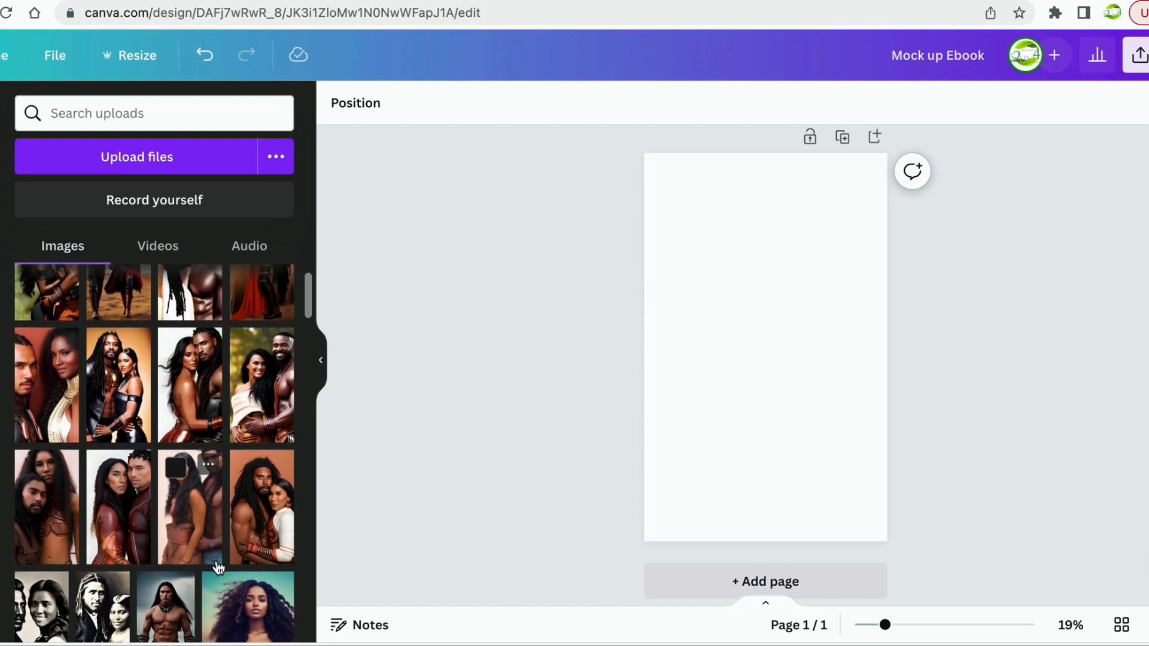
{"action": "scroll", "coordinate": [219, 567], "scroll_direction": "up", "scroll_amount": 1}
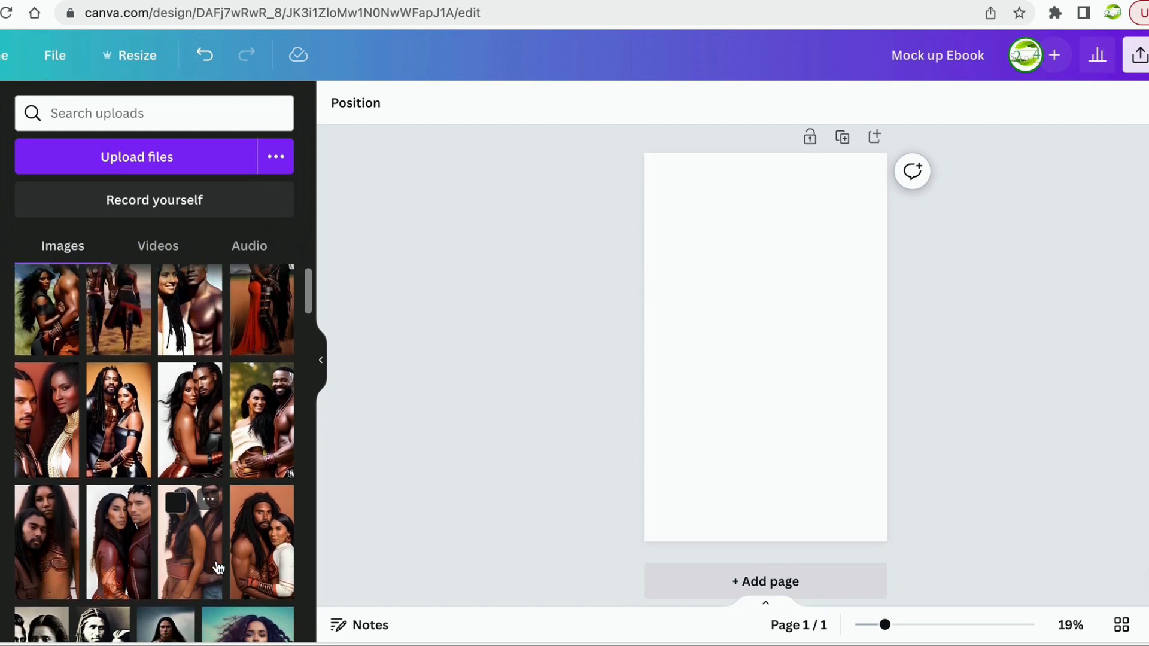
Place the orange-backdrop couple portrait on the page and crop it shifted upward.
{"action": "left_click_drag", "start_coordinate": [114, 407], "coordinate": [698, 242]}
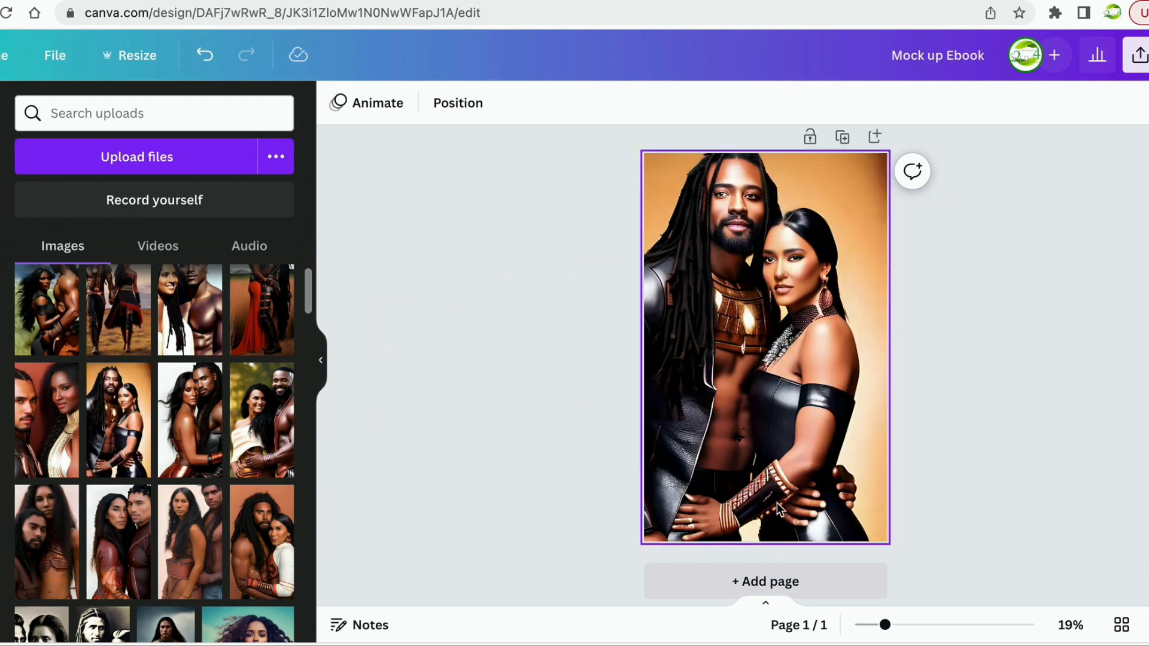
{"action": "double_click", "coordinate": [832, 429]}
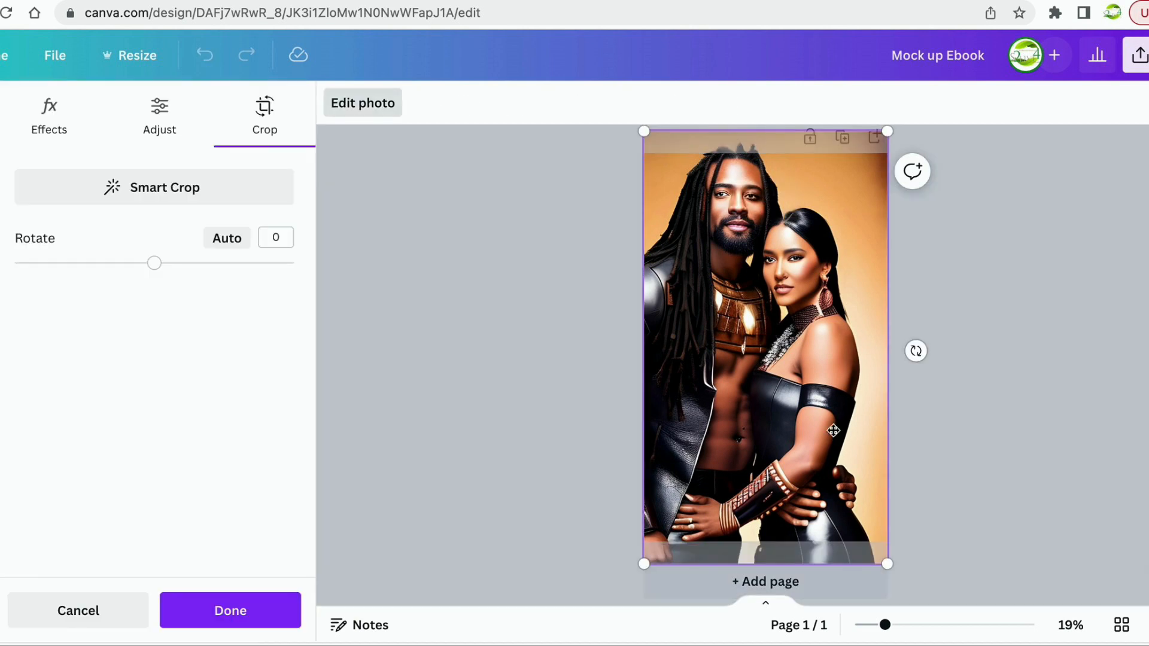
{"action": "left_click_drag", "start_coordinate": [833, 430], "coordinate": [849, 375]}
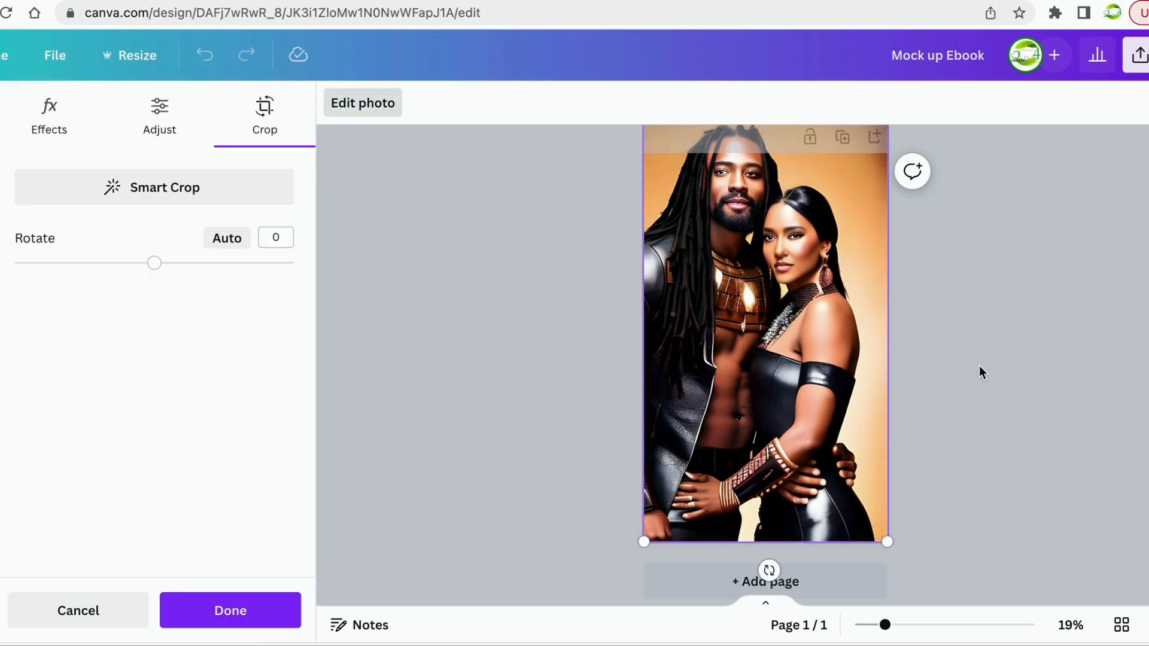
{"action": "left_click", "coordinate": [979, 371]}
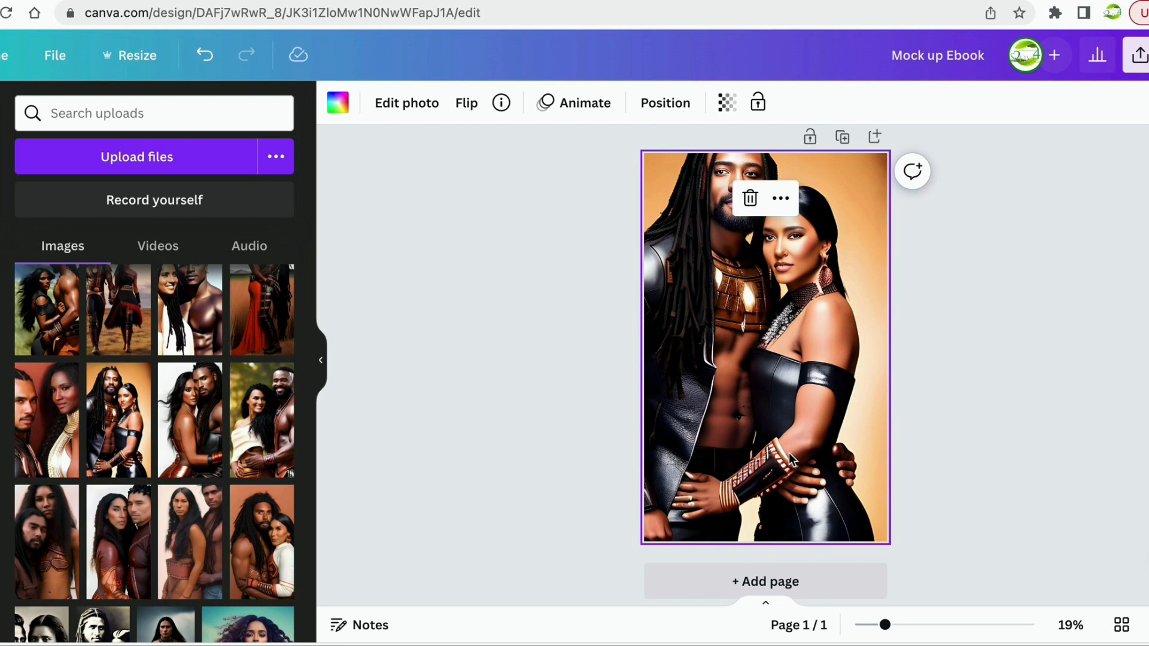
Fine-tune the portrait's crop and open its Edit photo effects.
{"action": "scroll", "coordinate": [865, 369], "scroll_direction": "up", "scroll_amount": 1}
{"action": "double_click", "coordinate": [849, 365]}
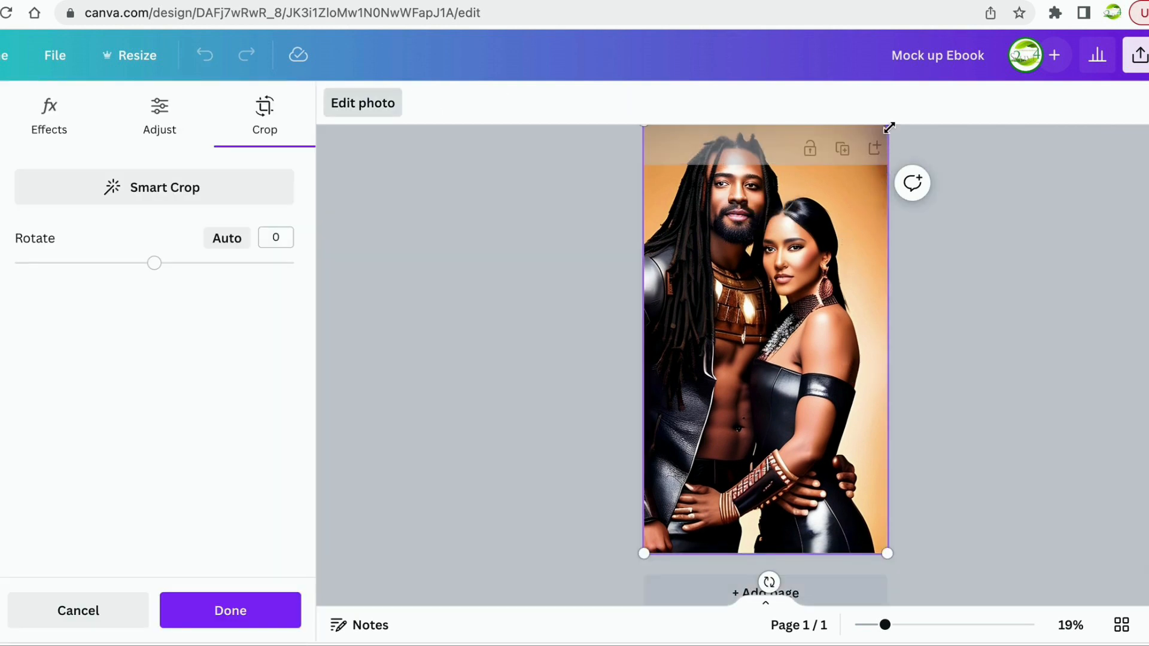
{"action": "left_click_drag", "start_coordinate": [879, 171], "coordinate": [870, 189]}
{"action": "left_click", "coordinate": [943, 281]}
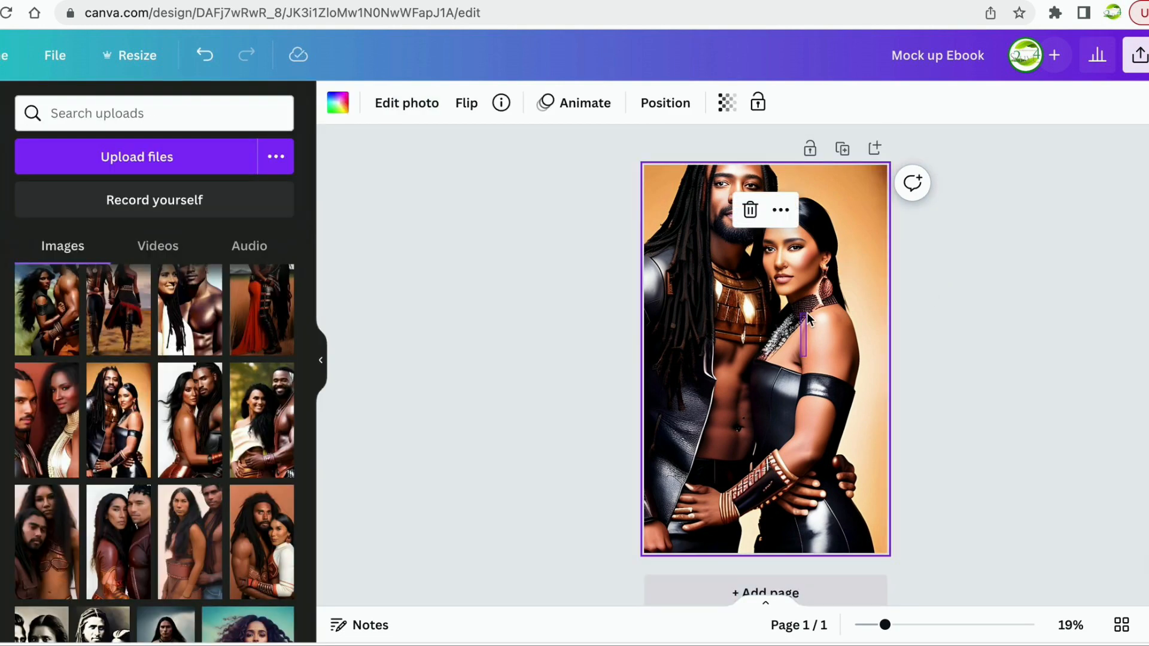
{"action": "left_click_drag", "start_coordinate": [806, 313], "coordinate": [800, 379]}
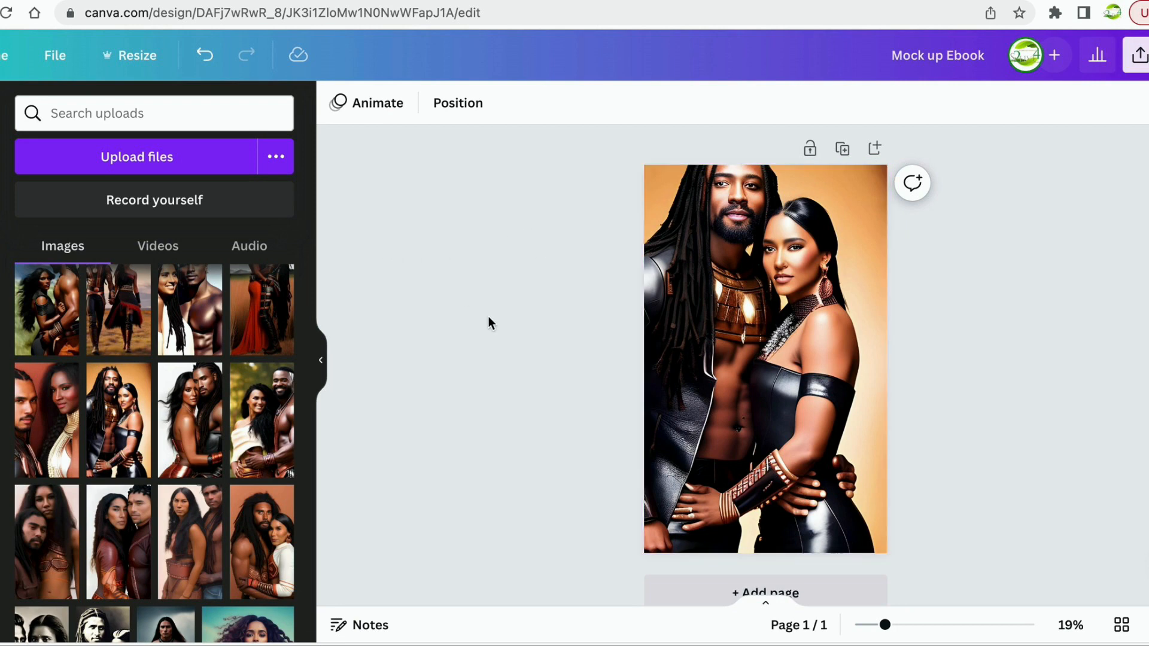
{"action": "left_click", "coordinate": [709, 324]}
{"action": "left_click", "coordinate": [399, 106]}
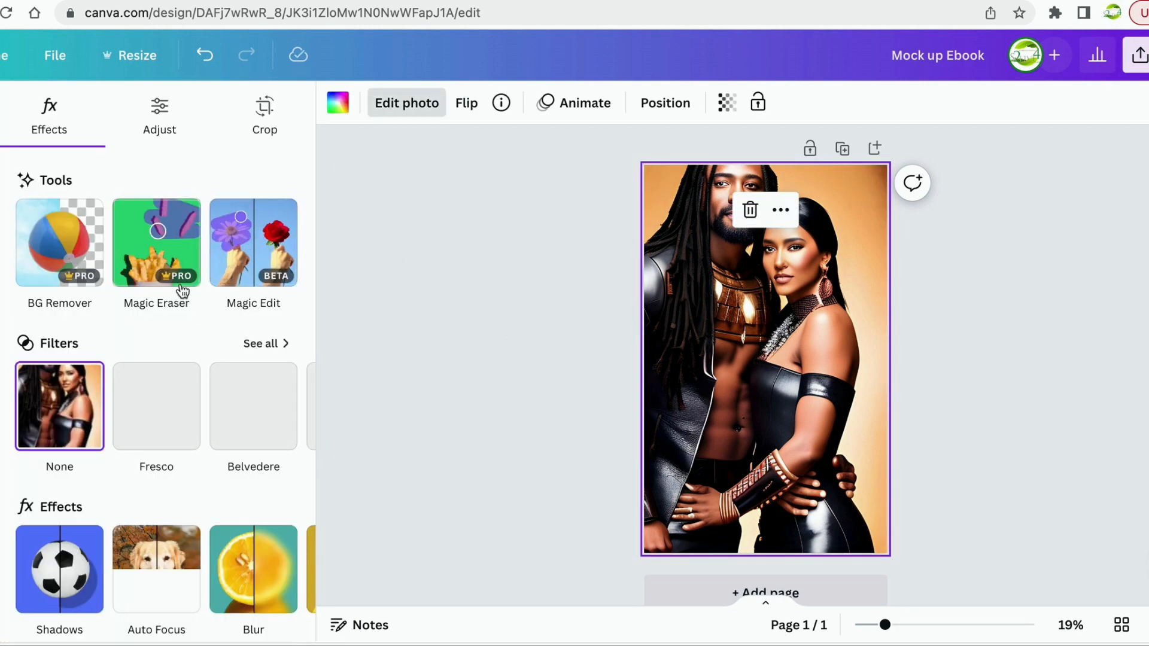
Activate Magic Eraser at brush size 13 and erase a spot at the woman's waist.
{"action": "left_click", "coordinate": [142, 277]}
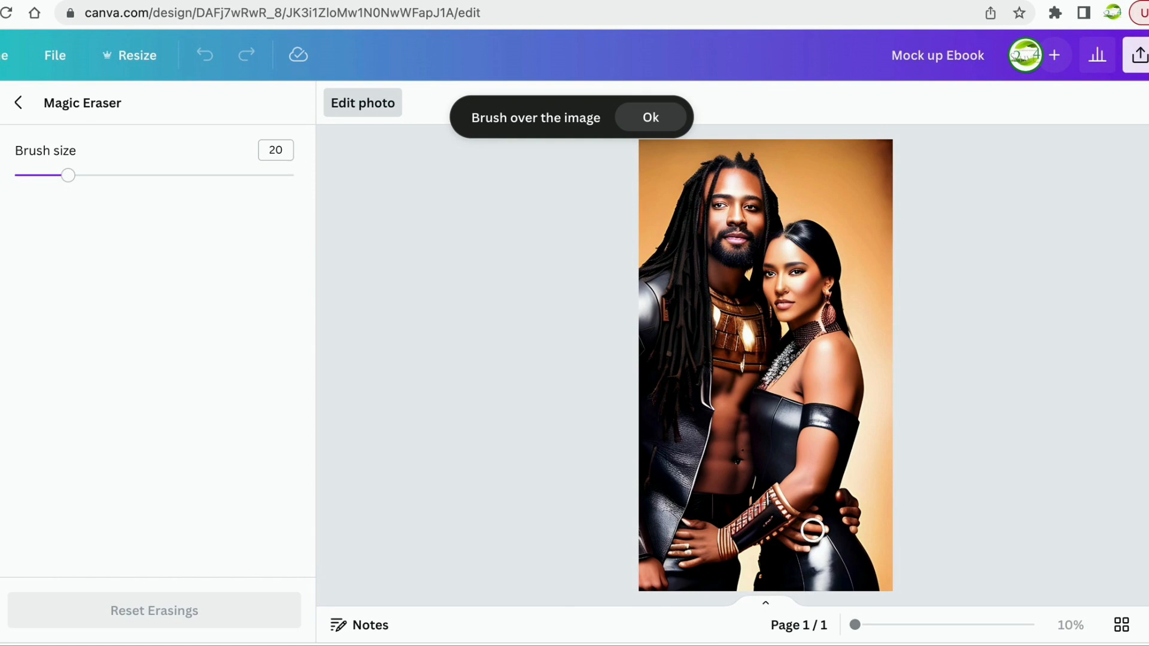
{"action": "left_click_drag", "start_coordinate": [68, 175], "coordinate": [49, 176]}
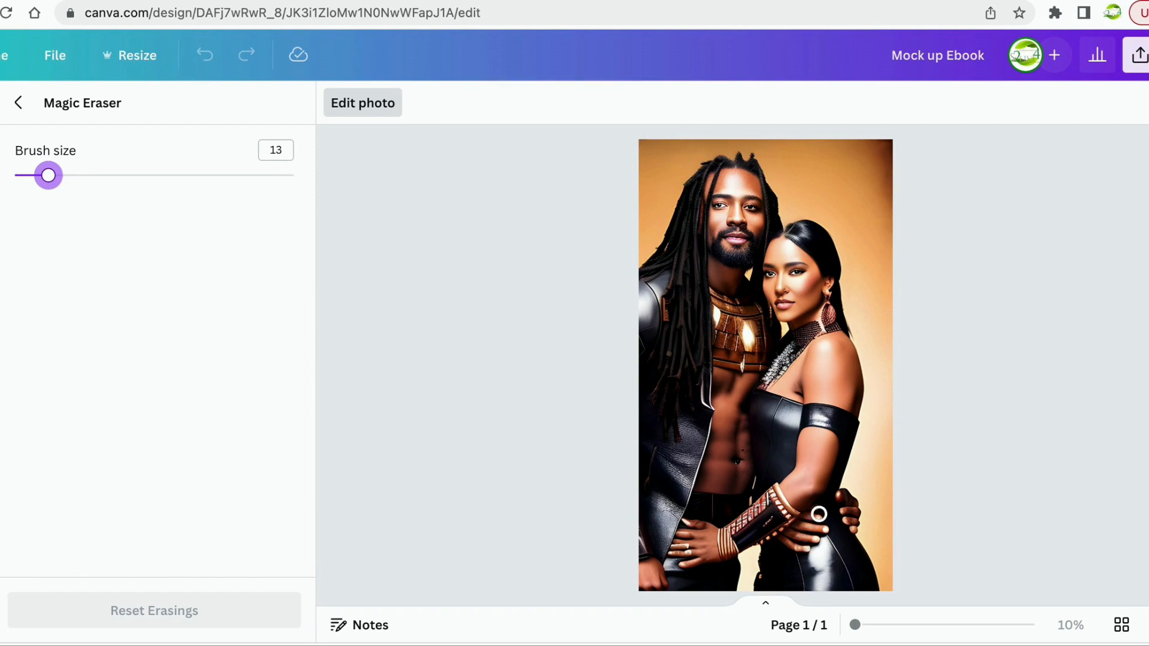
{"action": "mouse_move", "coordinate": [820, 512]}
{"action": "left_mouse_down"}
{"action": "mouse_move", "coordinate": [788, 544]}
{"action": "mouse_move", "coordinate": [824, 528]}
{"action": "mouse_move", "coordinate": [806, 537]}
{"action": "left_mouse_up"}
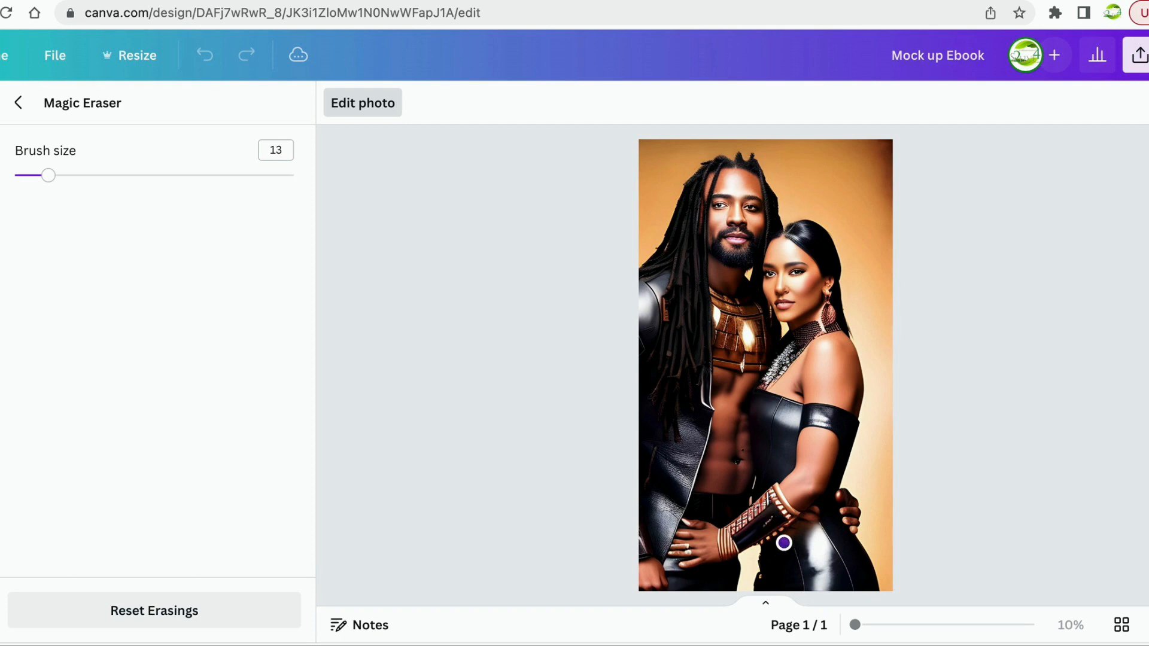
Erase more at the woman's waist and along the man's hair on the left edge.
{"action": "left_click_drag", "start_coordinate": [784, 543], "coordinate": [816, 510]}
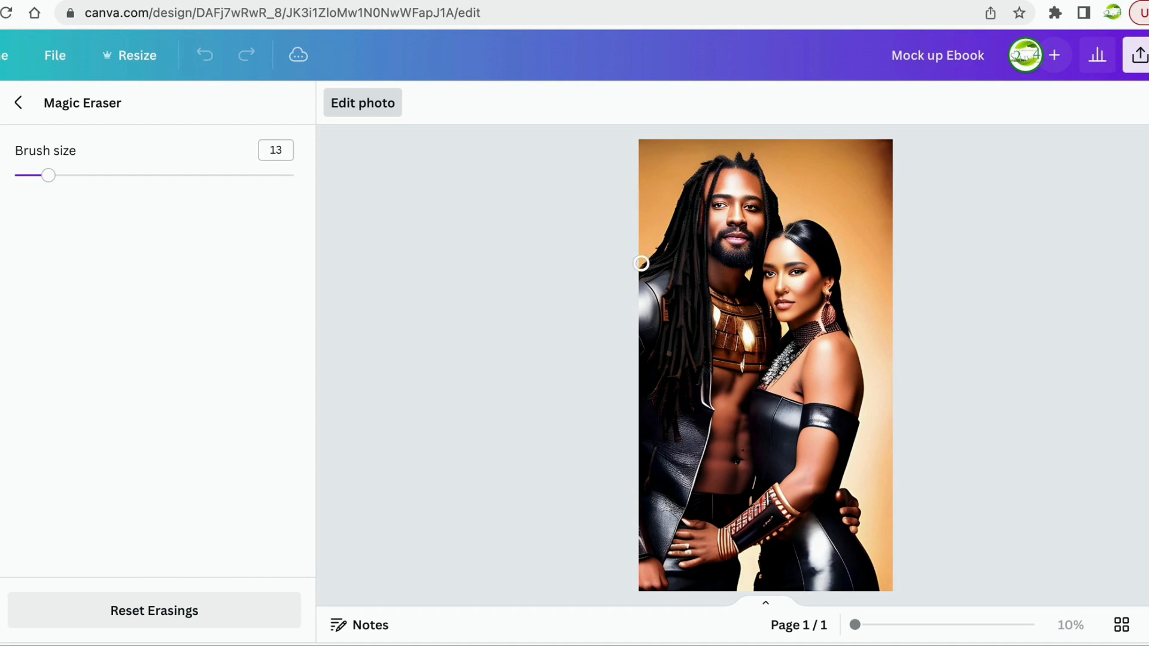
{"action": "mouse_move", "coordinate": [636, 262]}
{"action": "left_mouse_down"}
{"action": "mouse_move", "coordinate": [694, 162]}
{"action": "mouse_move", "coordinate": [724, 146]}
{"action": "mouse_move", "coordinate": [765, 160]}
{"action": "mouse_move", "coordinate": [807, 153]}
{"action": "mouse_move", "coordinate": [637, 146]}
{"action": "mouse_move", "coordinate": [718, 143]}
{"action": "mouse_move", "coordinate": [686, 169]}
{"action": "mouse_move", "coordinate": [642, 245]}
{"action": "mouse_move", "coordinate": [671, 158]}
{"action": "mouse_move", "coordinate": [644, 231]}
{"action": "mouse_move", "coordinate": [638, 163]}
{"action": "mouse_move", "coordinate": [679, 156]}
{"action": "mouse_move", "coordinate": [654, 180]}
{"action": "mouse_move", "coordinate": [708, 148]}
{"action": "mouse_move", "coordinate": [769, 152]}
{"action": "left_mouse_up"}
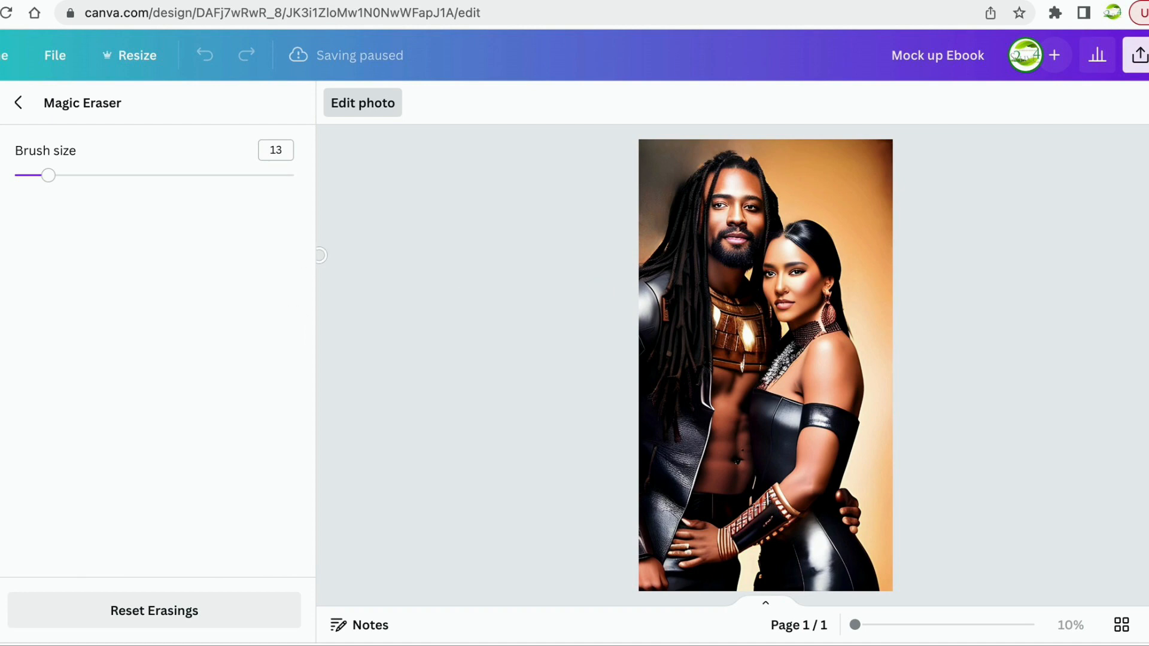
Close Magic Eraser via Edit photo, keeping the erased edits applied.
{"action": "left_click", "coordinate": [363, 104]}
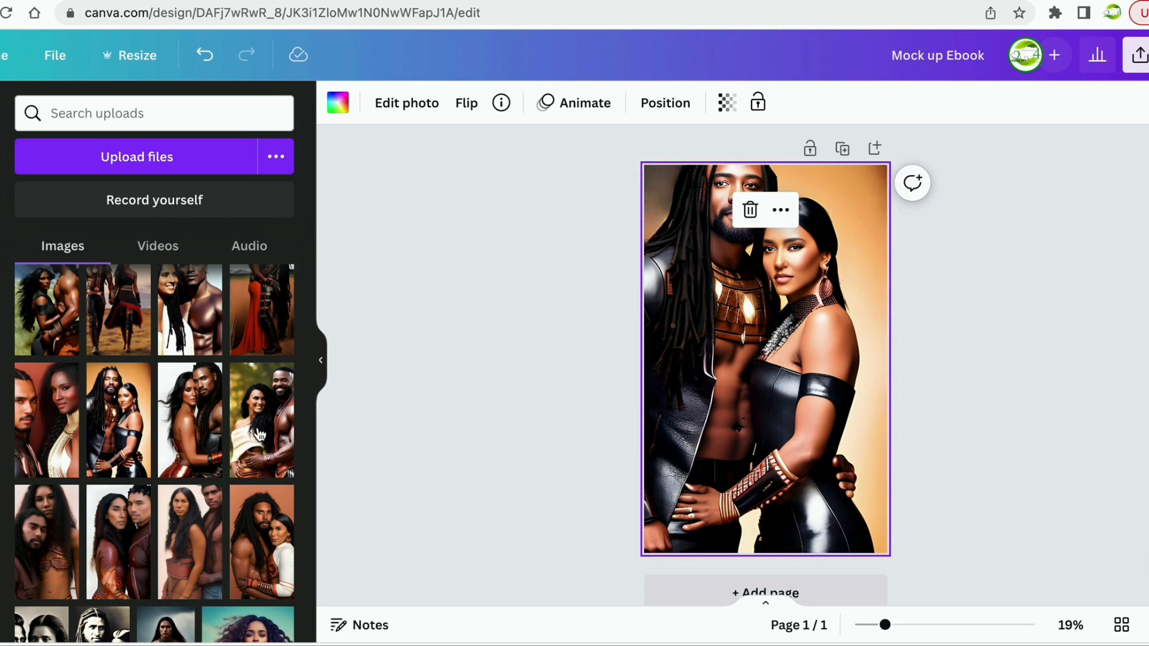
Swap the orange-backdrop portrait for the white-background couple photo, enlarged to cover the page.
{"action": "left_click", "coordinate": [750, 211]}
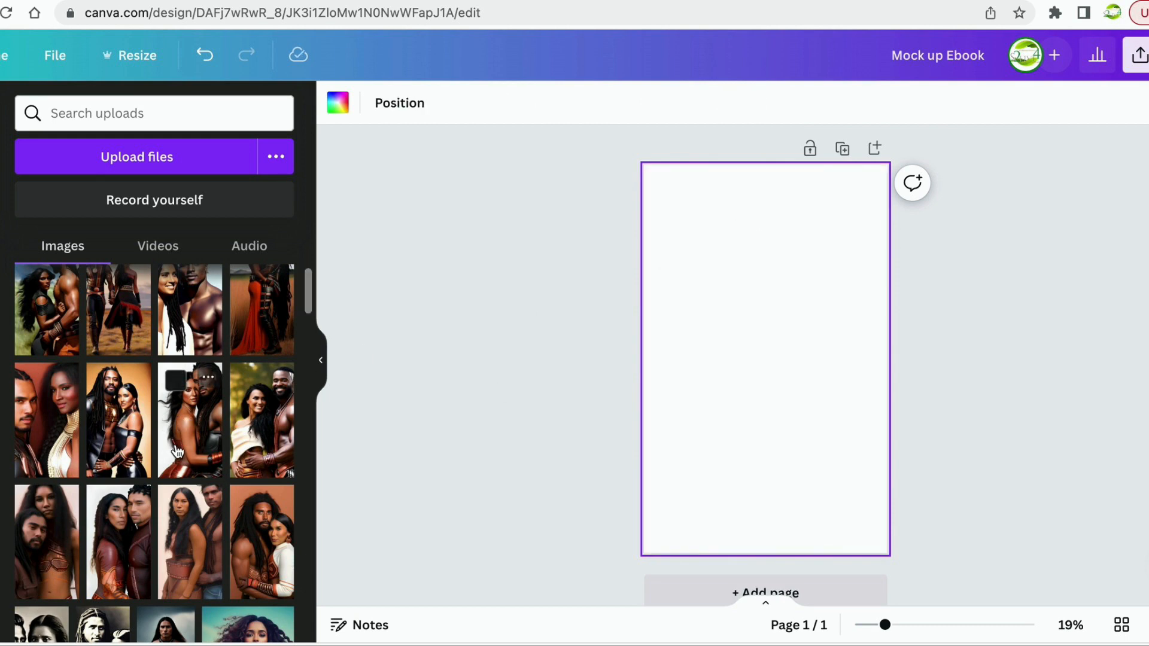
{"action": "left_click_drag", "start_coordinate": [190, 437], "coordinate": [698, 293]}
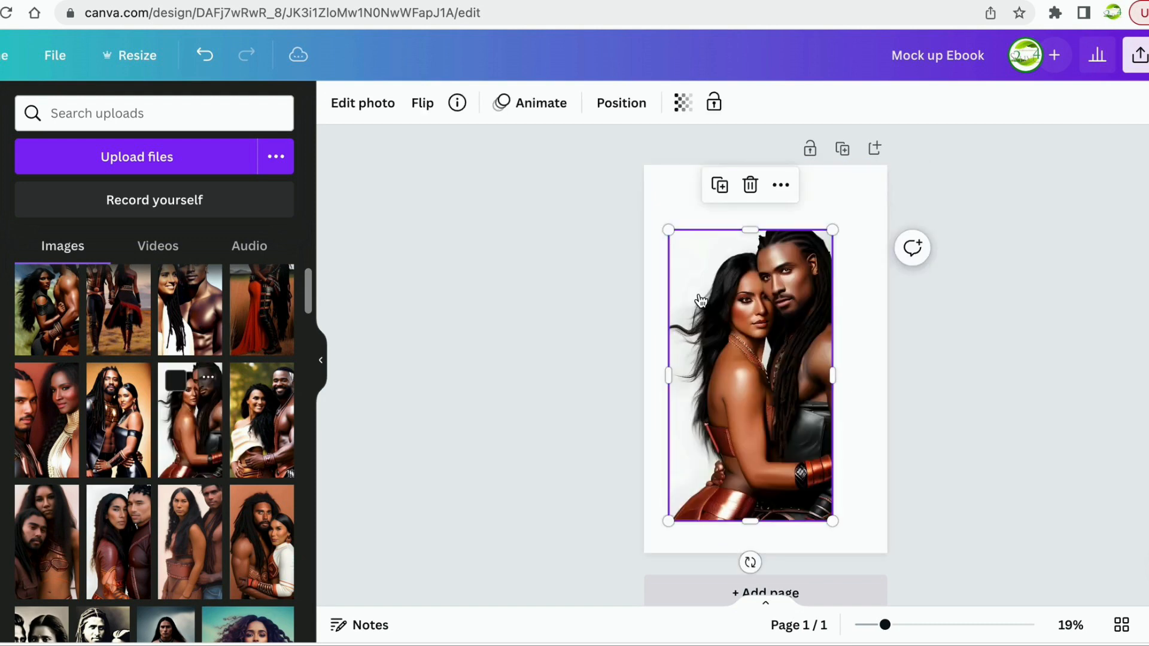
{"action": "left_click_drag", "start_coordinate": [842, 225], "coordinate": [875, 179]}
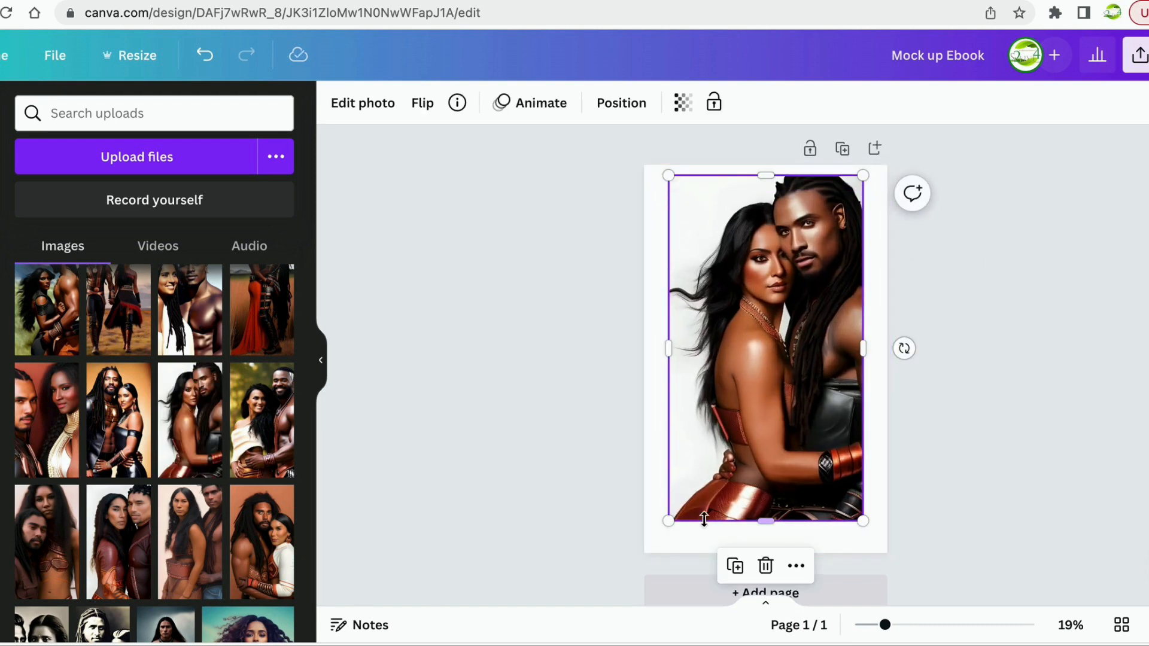
{"action": "left_click_drag", "start_coordinate": [669, 521], "coordinate": [661, 562]}
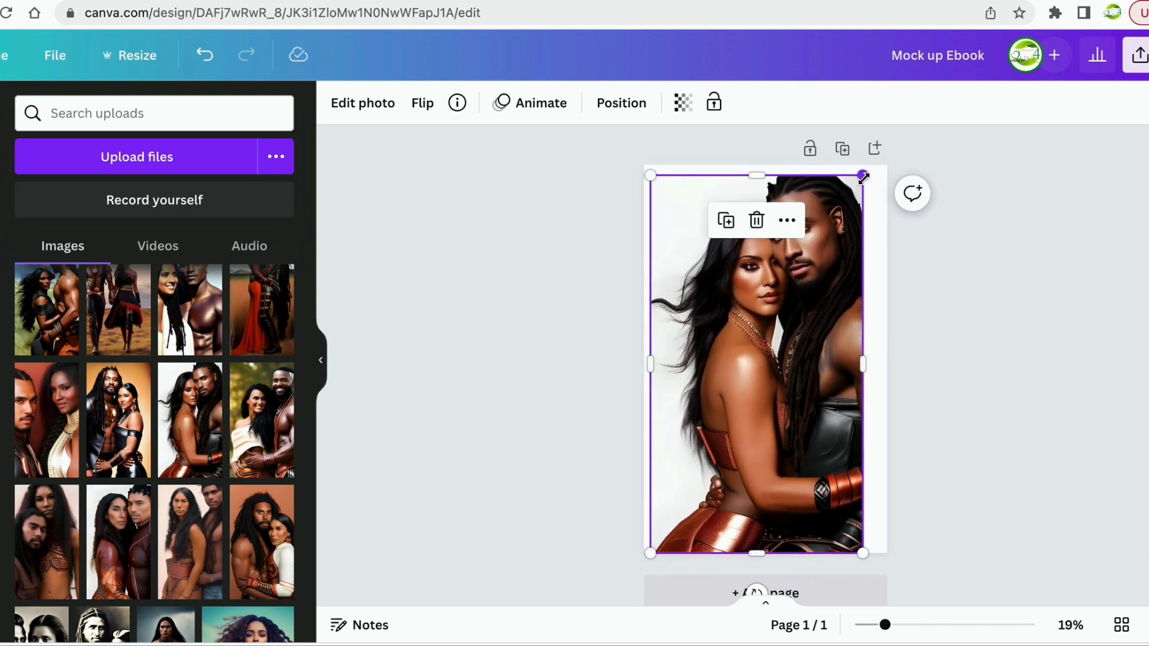
{"action": "left_click_drag", "start_coordinate": [863, 175], "coordinate": [871, 163]}
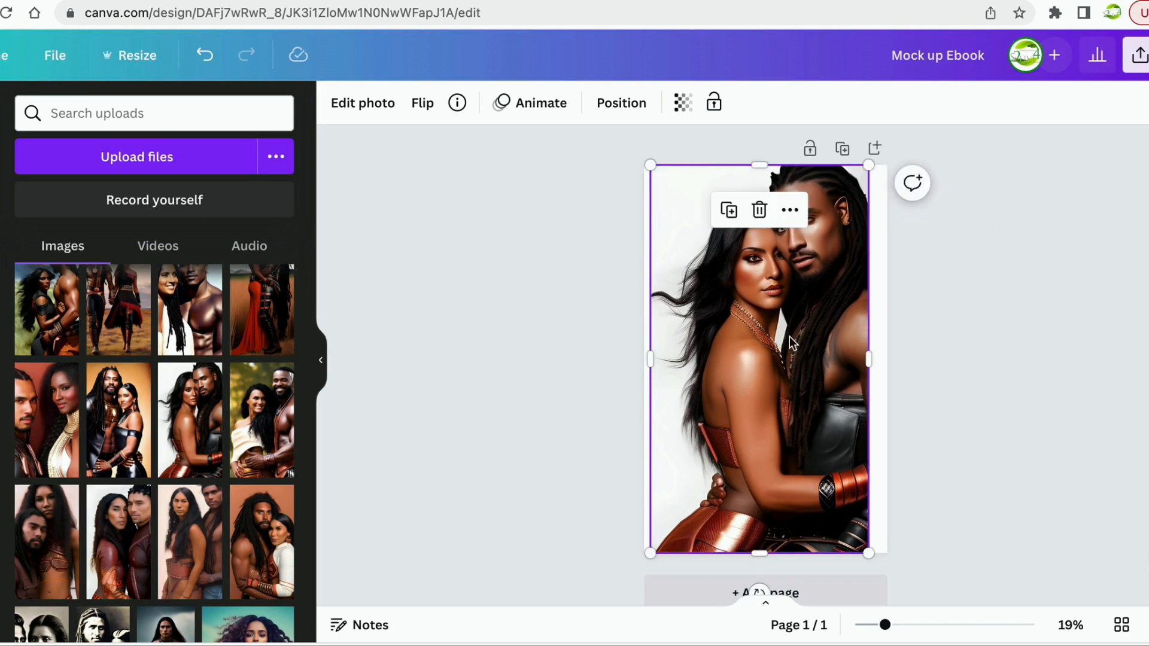
{"action": "left_click_drag", "start_coordinate": [788, 337], "coordinate": [805, 337]}
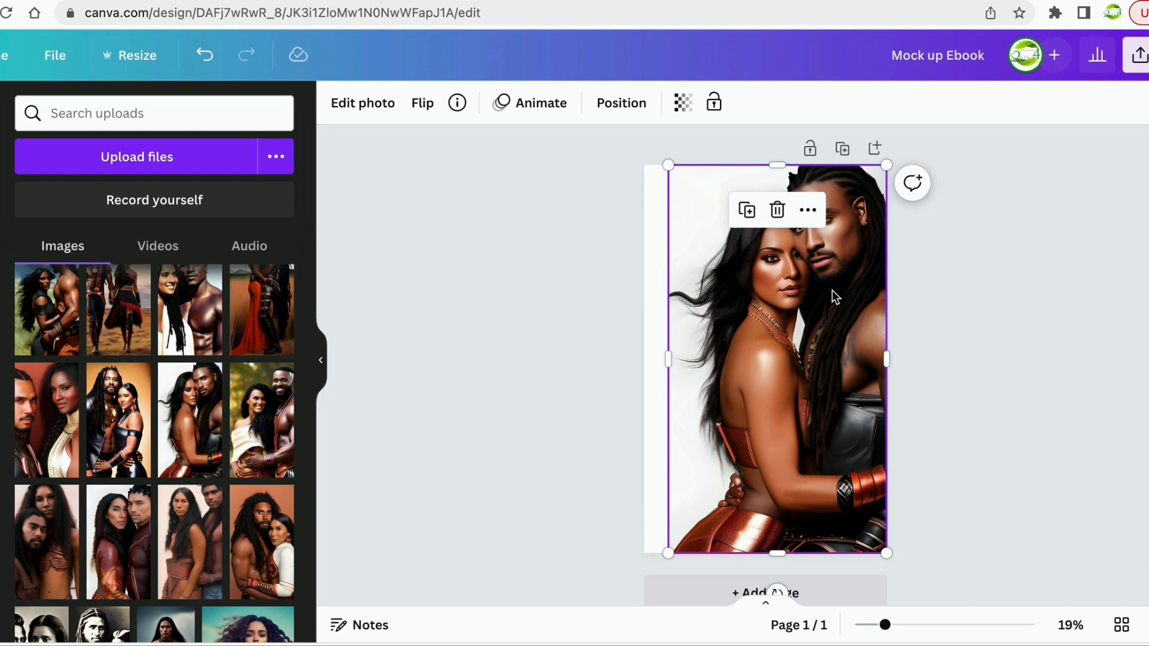
Run BG Remover on the white-background photo, then reload the stuck editor page.
{"action": "left_click", "coordinate": [372, 110]}
{"action": "left_click", "coordinate": [60, 242]}
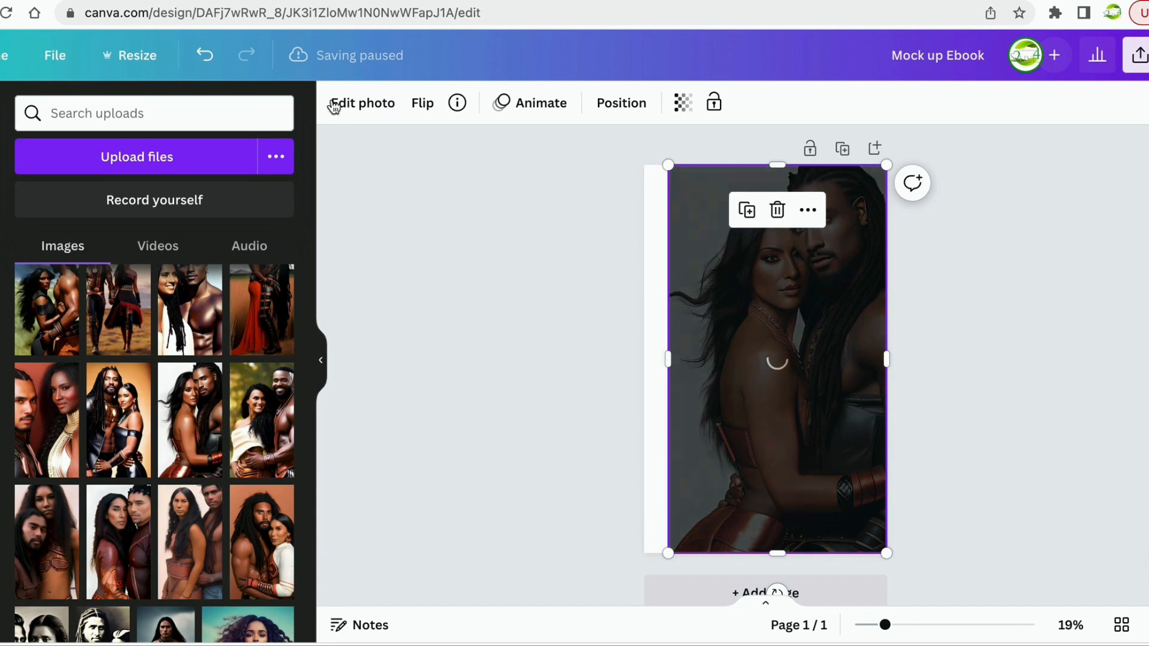
{"action": "left_click", "coordinate": [364, 111]}
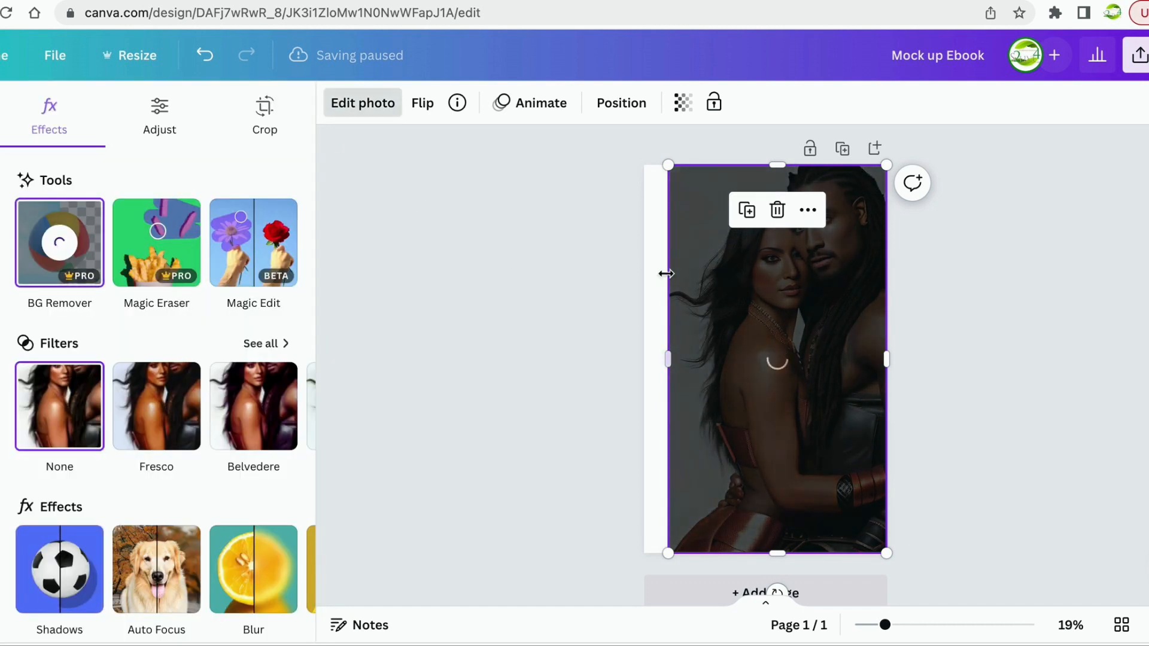
{"action": "left_click", "coordinate": [655, 227]}
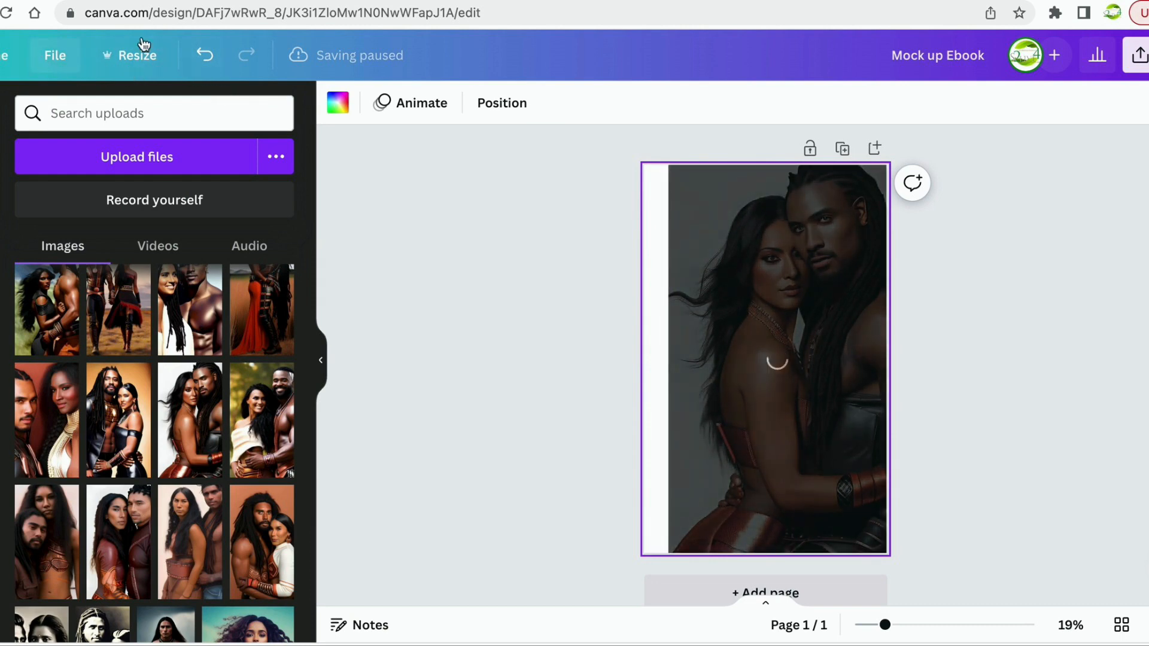
{"action": "left_click", "coordinate": [7, 12]}
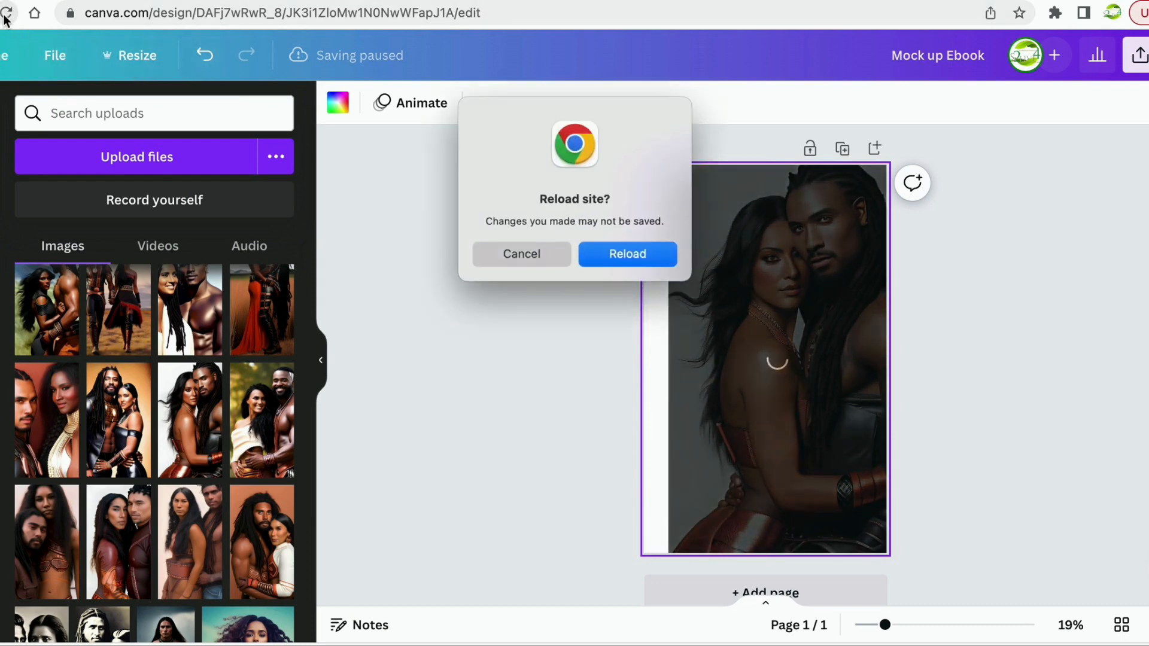
Confirm reloading Canva, then switch to the 'book cover designs that sell' image results.
{"action": "left_click", "coordinate": [658, 257]}
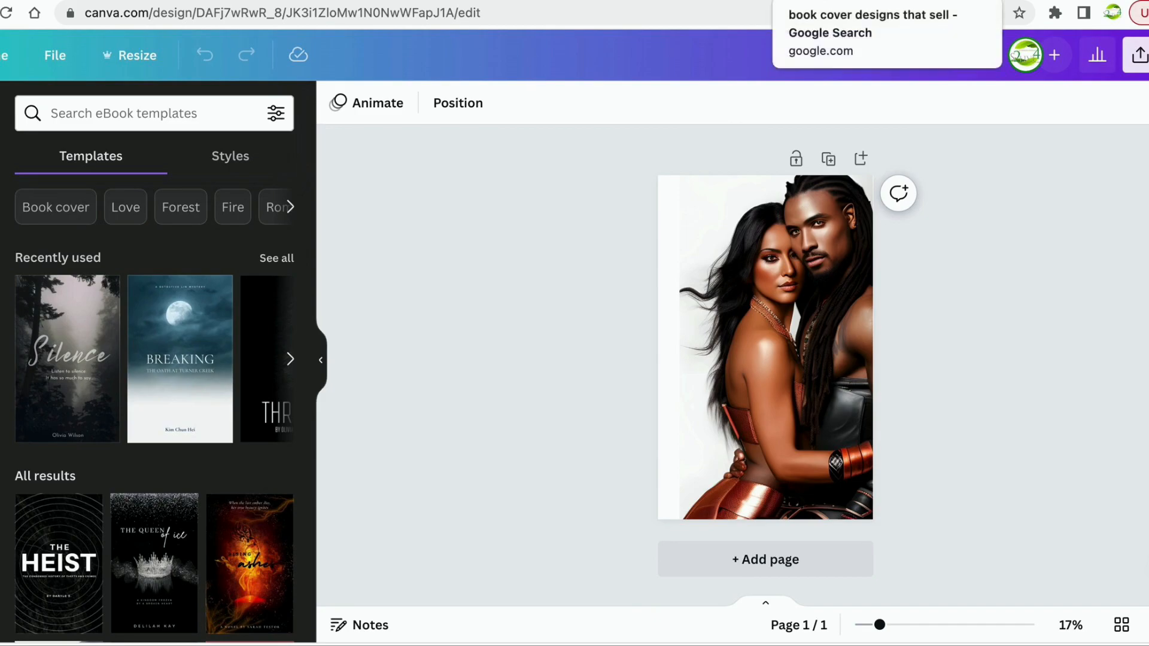
{"action": "left_click", "coordinate": [812, 1]}
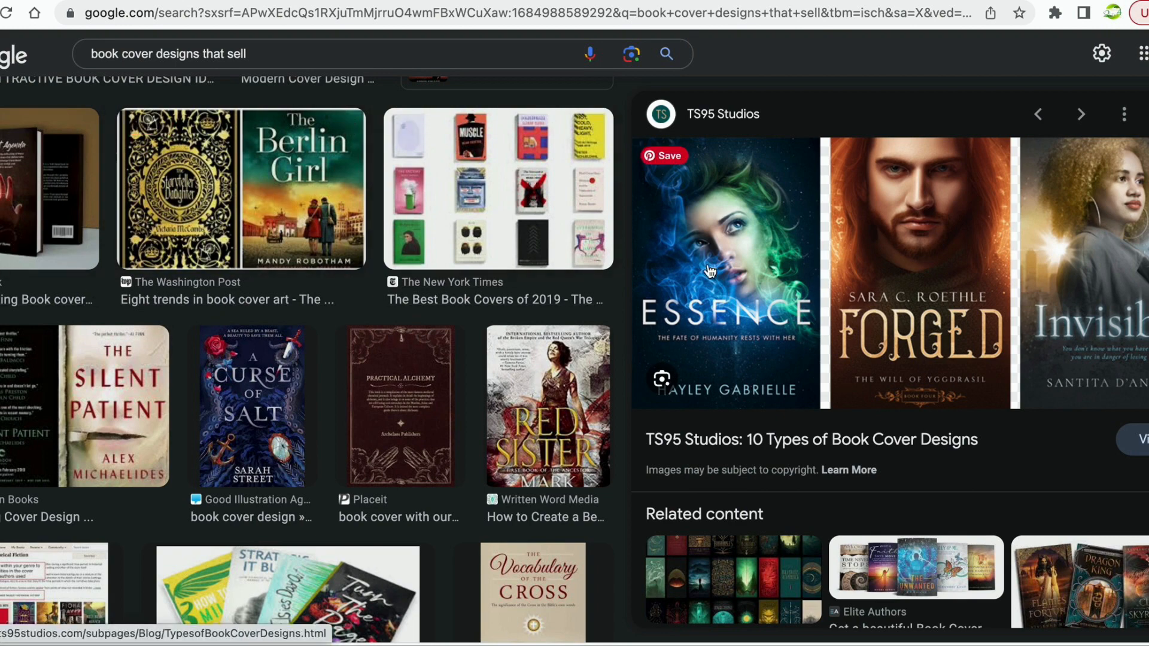
Scroll the book cover image results and open TS95 Studios' '10 Types of Book Cover Designs' article.
{"action": "scroll", "coordinate": [783, 350], "scroll_direction": "down", "scroll_amount": 4}
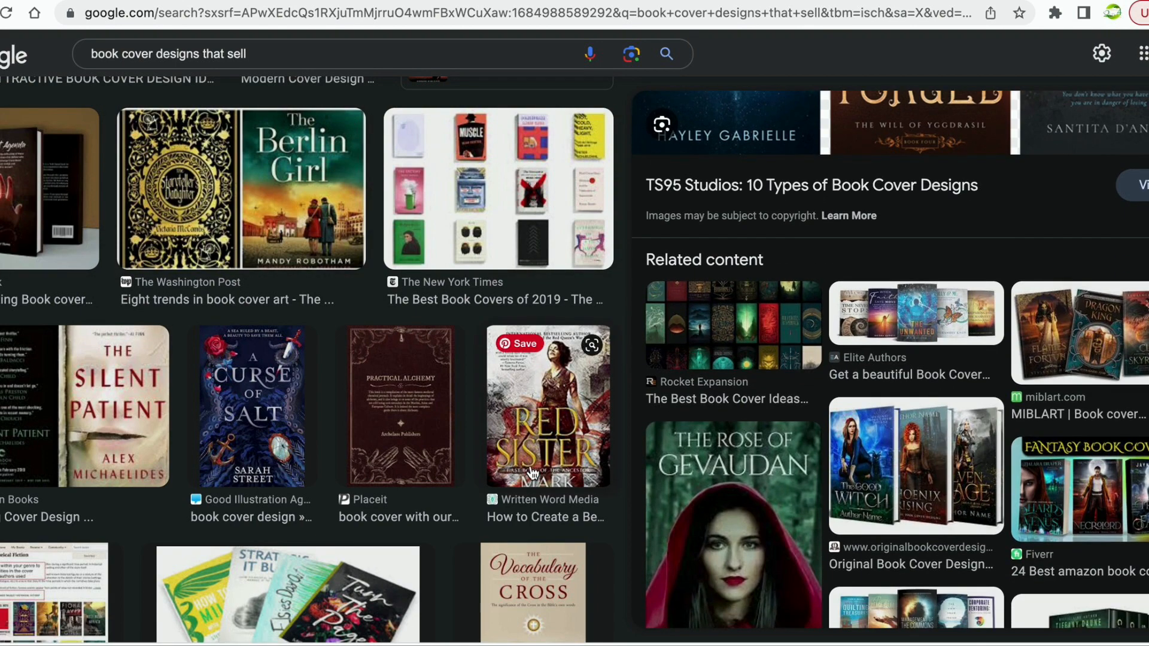
{"action": "scroll", "coordinate": [533, 473], "scroll_direction": "down", "scroll_amount": 5}
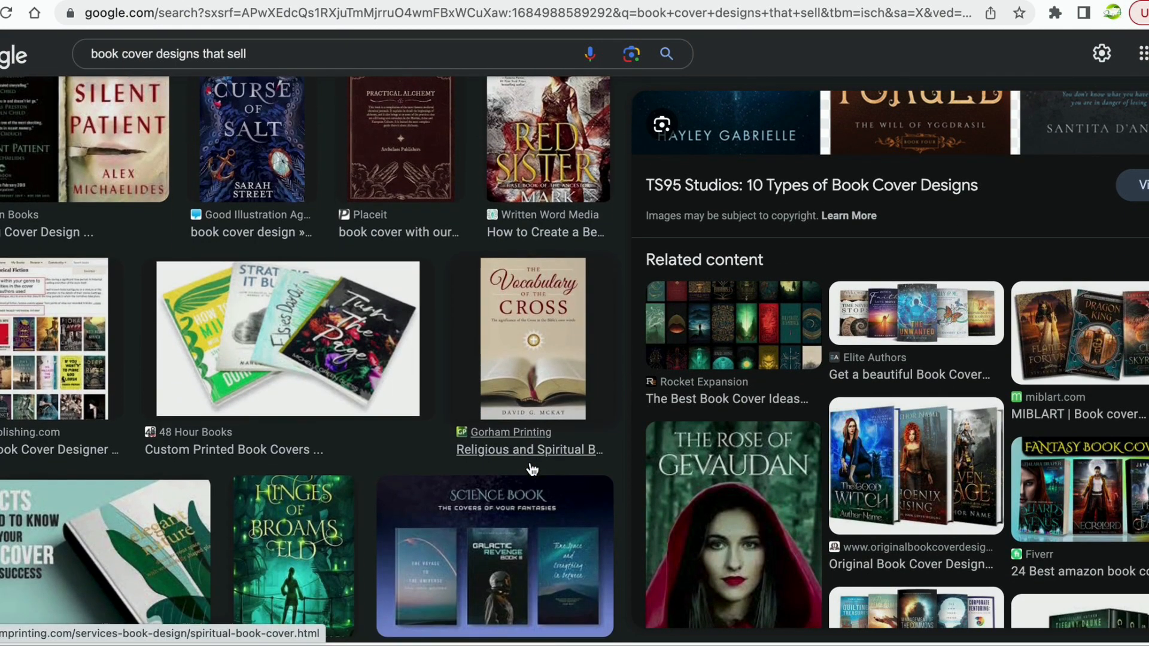
{"action": "scroll", "coordinate": [532, 470], "scroll_direction": "down", "scroll_amount": 5}
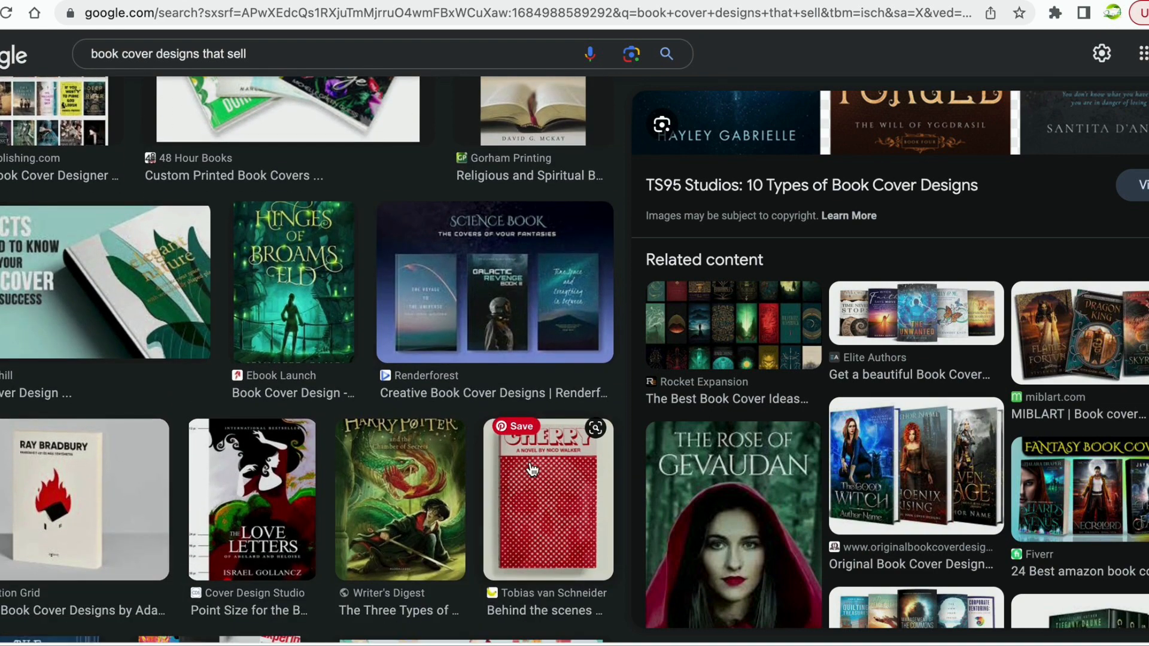
{"action": "scroll", "coordinate": [530, 469], "scroll_direction": "down", "scroll_amount": 1}
{"action": "scroll", "coordinate": [801, 505], "scroll_direction": "down", "scroll_amount": 3}
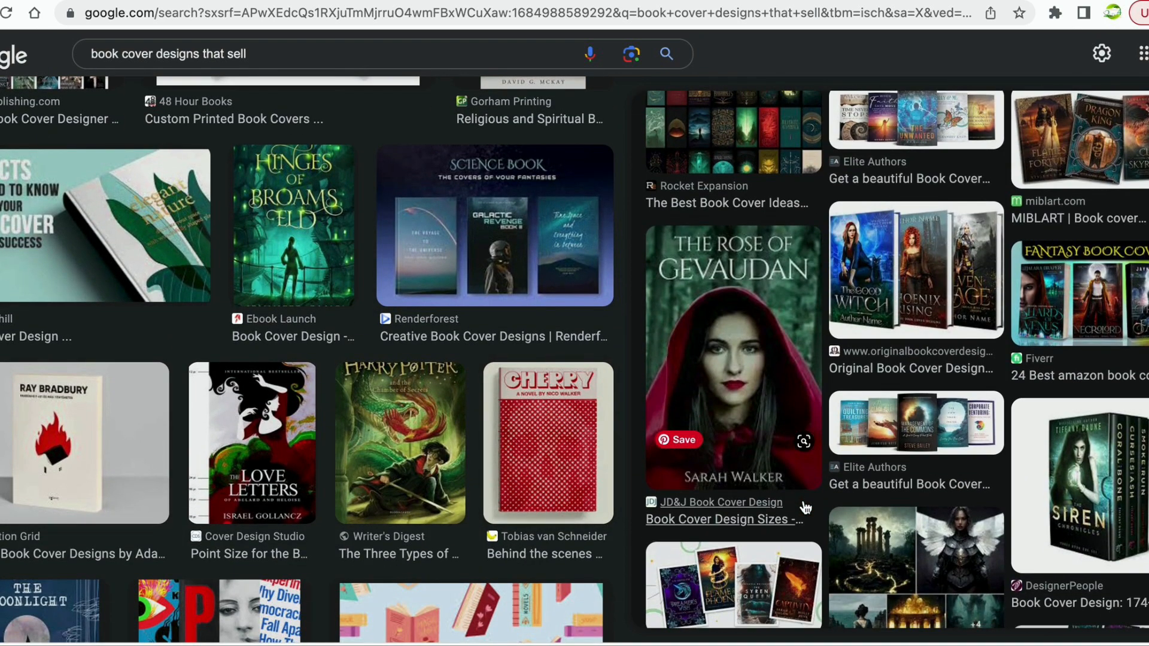
{"action": "scroll", "coordinate": [806, 507], "scroll_direction": "down", "scroll_amount": 6}
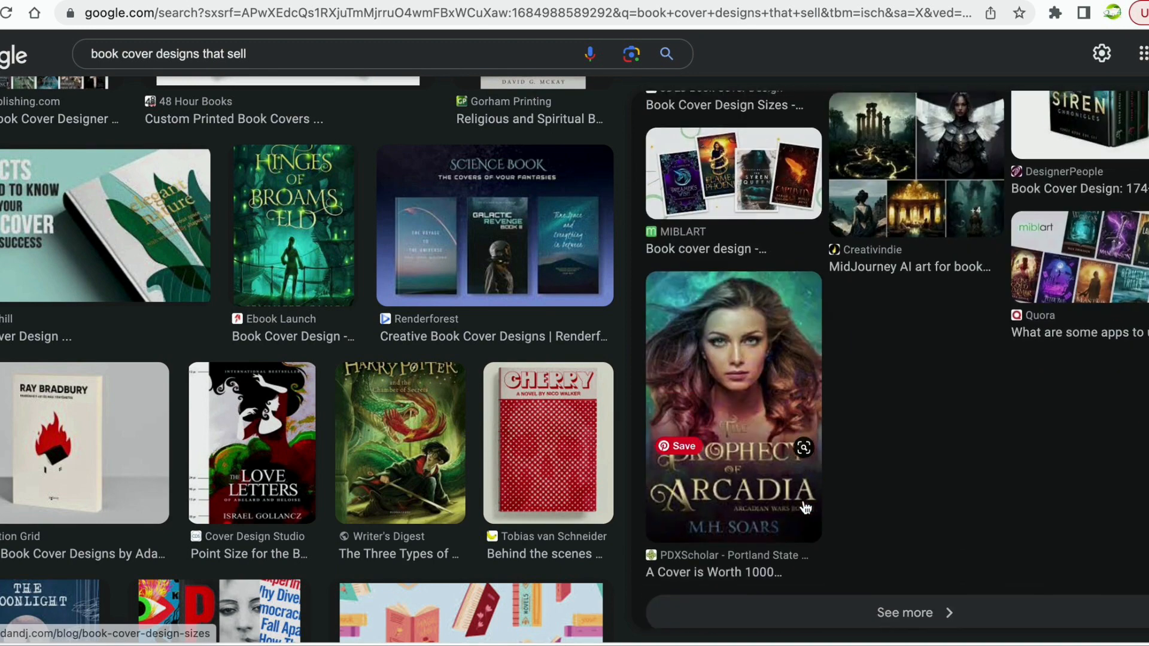
{"action": "scroll", "coordinate": [805, 507], "scroll_direction": "down", "scroll_amount": 2}
{"action": "scroll", "coordinate": [437, 519], "scroll_direction": "down", "scroll_amount": 6}
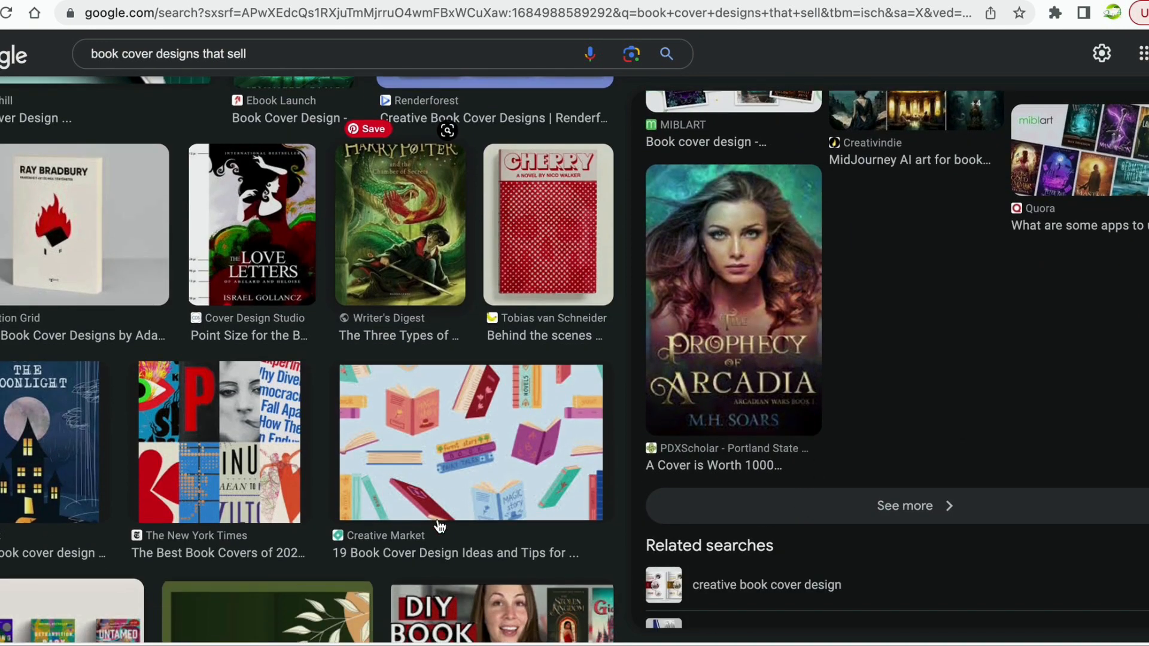
{"action": "scroll", "coordinate": [437, 519], "scroll_direction": "down", "scroll_amount": 10}
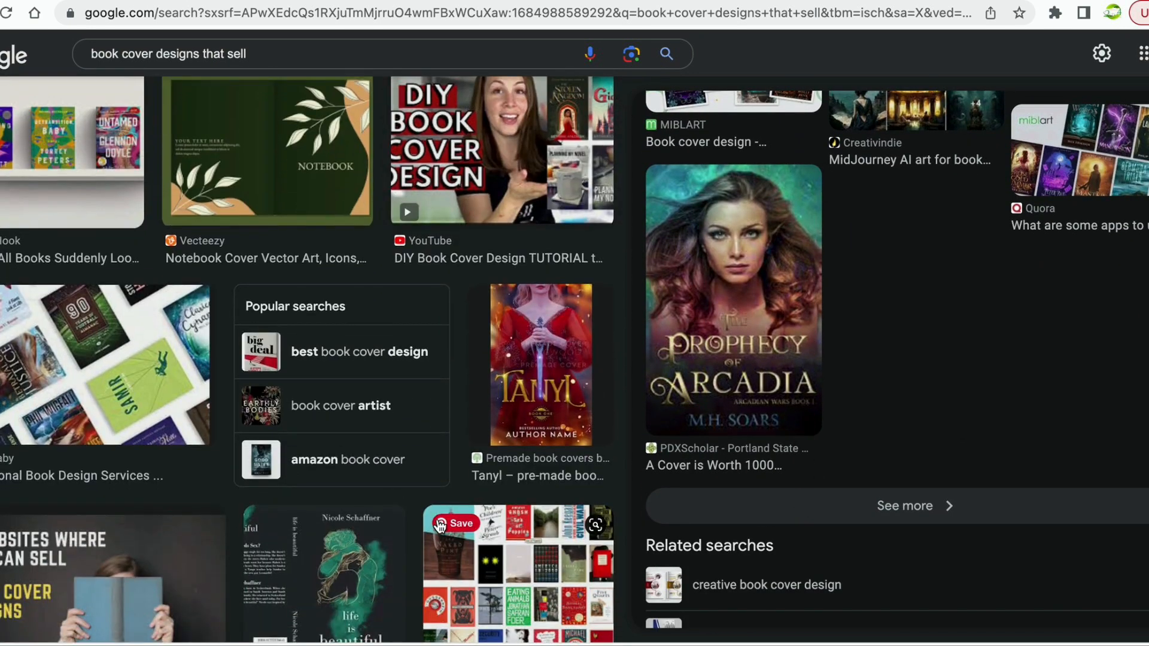
{"action": "scroll", "coordinate": [439, 526], "scroll_direction": "down", "scroll_amount": 7}
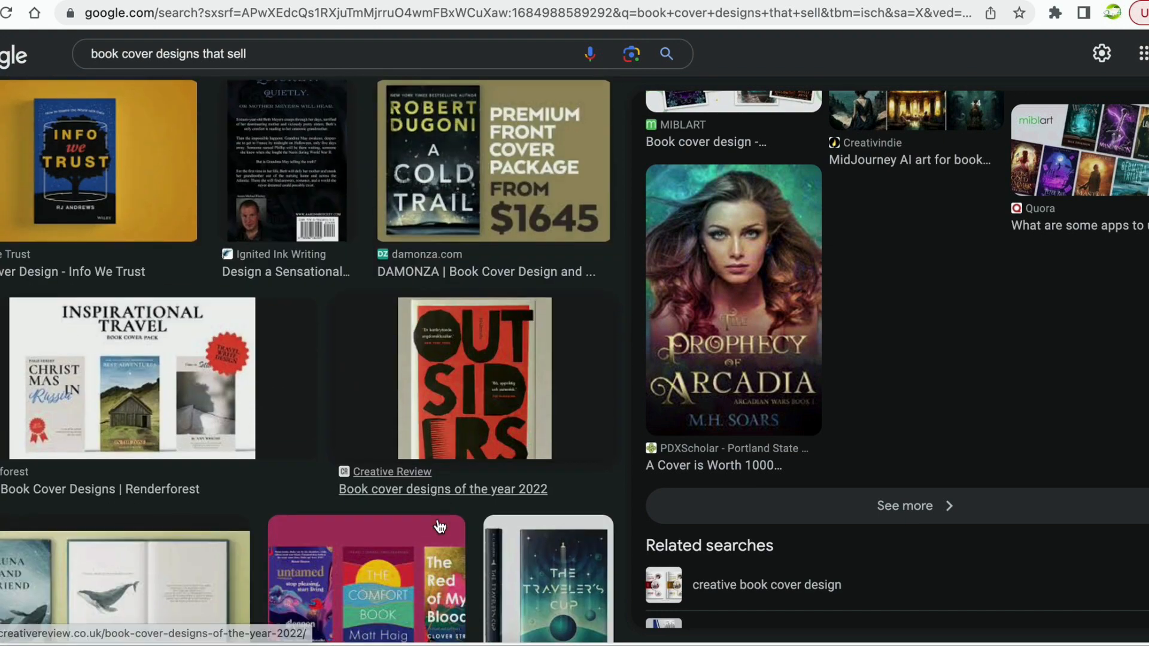
{"action": "scroll", "coordinate": [438, 525], "scroll_direction": "down", "scroll_amount": 7}
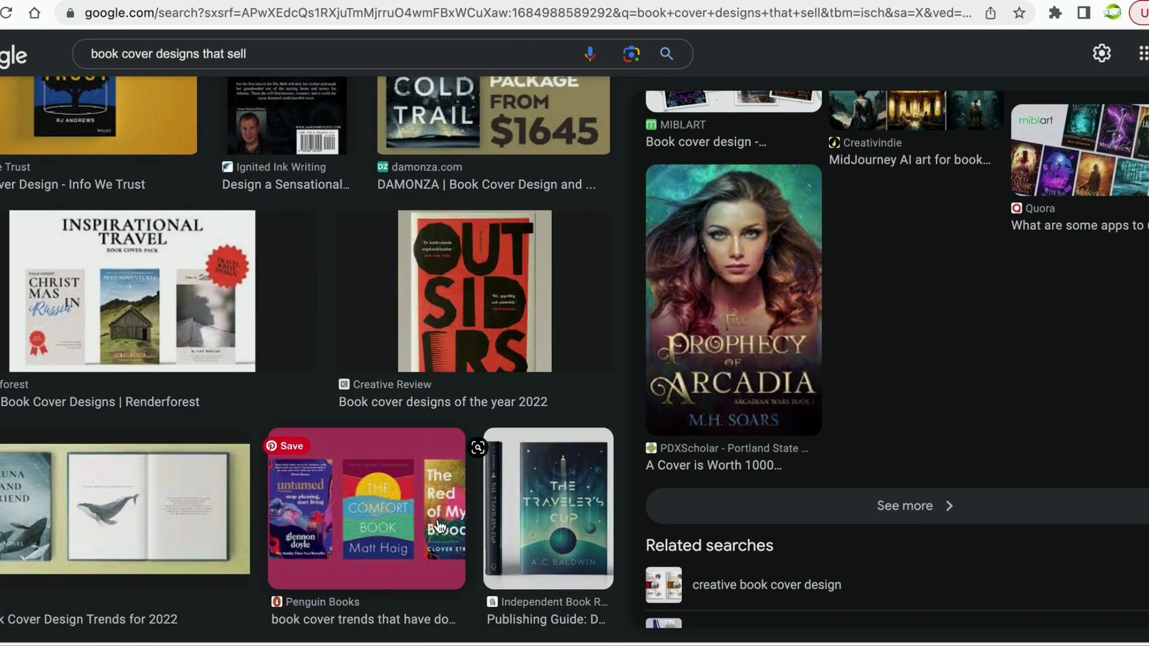
{"action": "scroll", "coordinate": [439, 526], "scroll_direction": "down", "scroll_amount": 3}
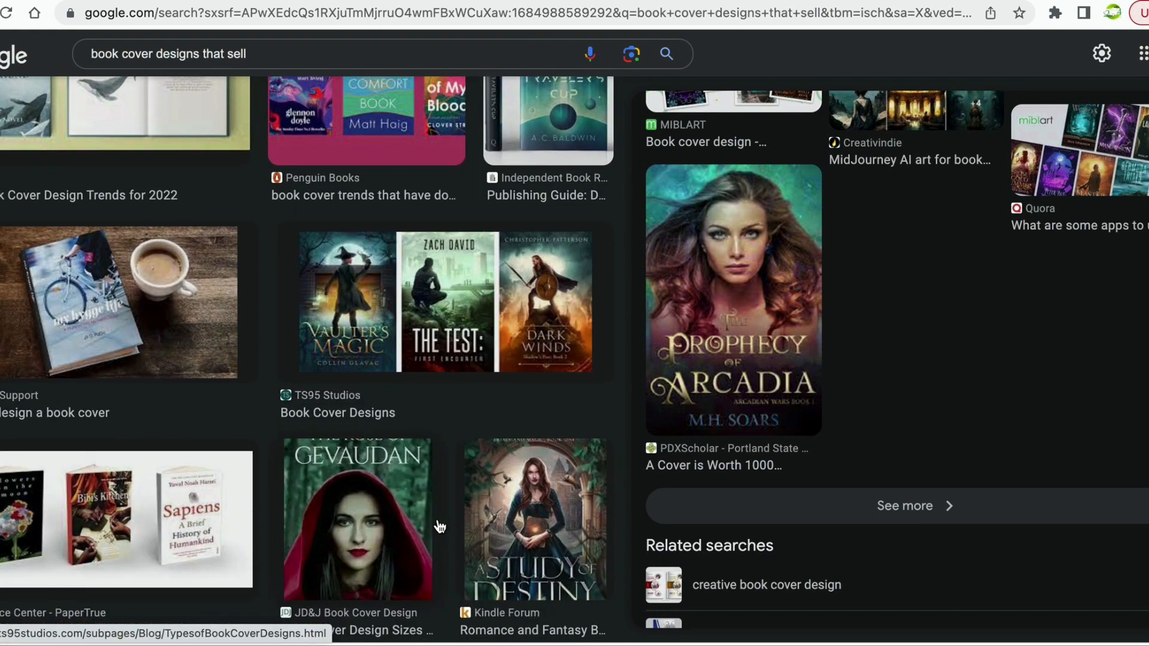
{"action": "scroll", "coordinate": [439, 526], "scroll_direction": "down", "scroll_amount": 1}
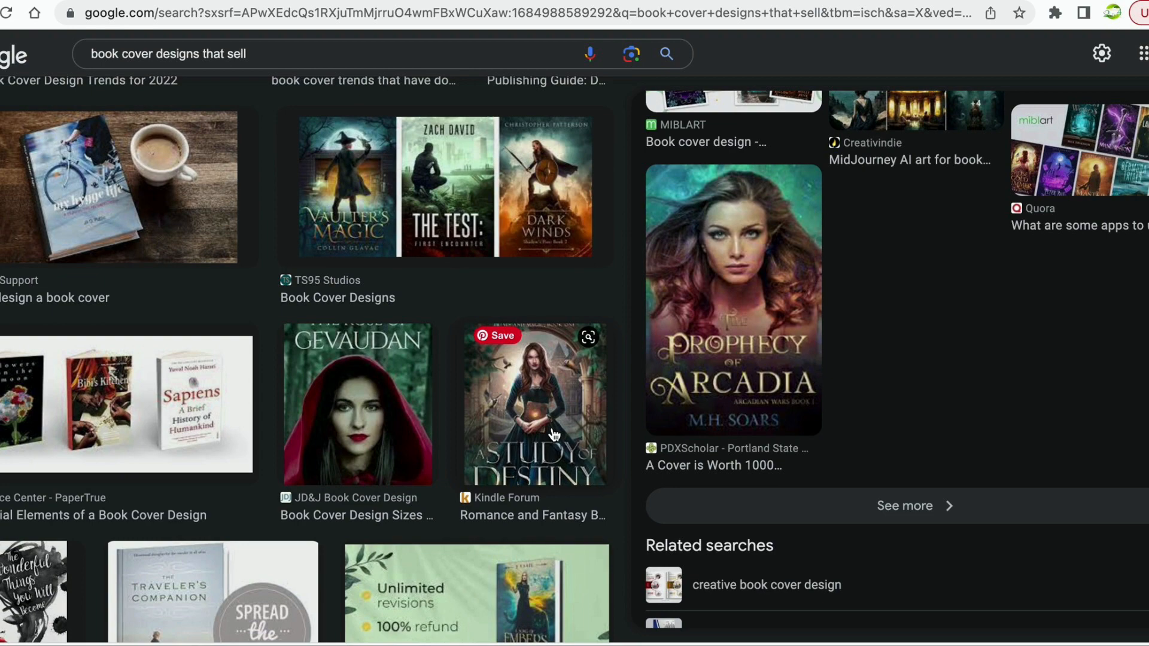
{"action": "scroll", "coordinate": [797, 330], "scroll_direction": "up", "scroll_amount": 4}
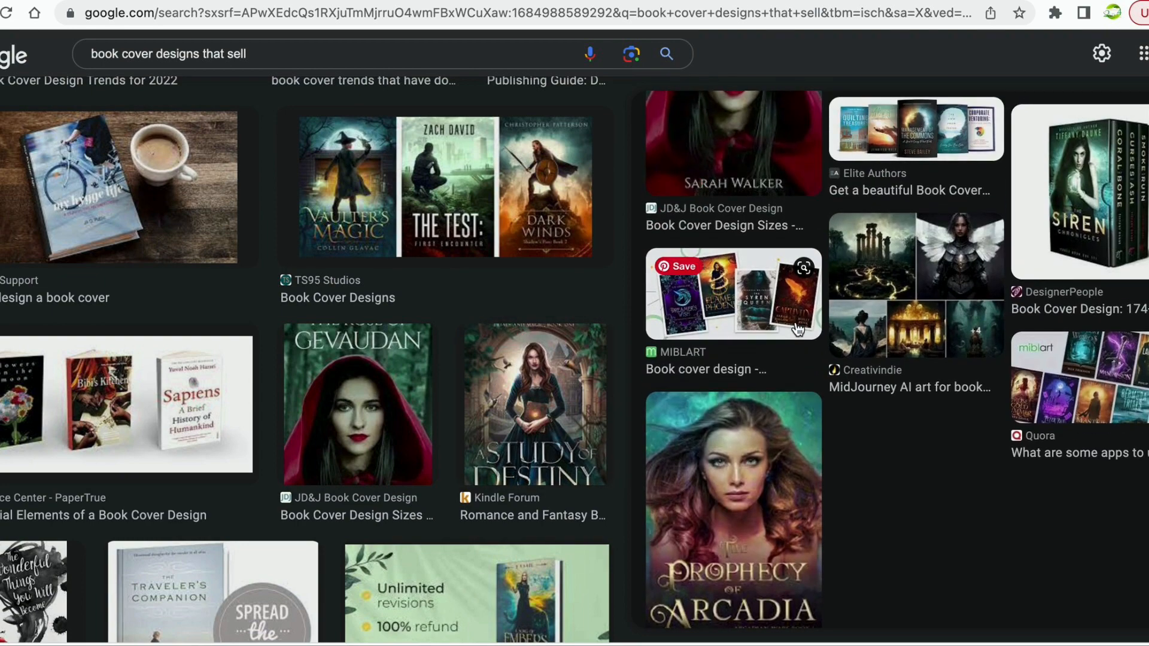
{"action": "scroll", "coordinate": [855, 389], "scroll_direction": "up", "scroll_amount": 10}
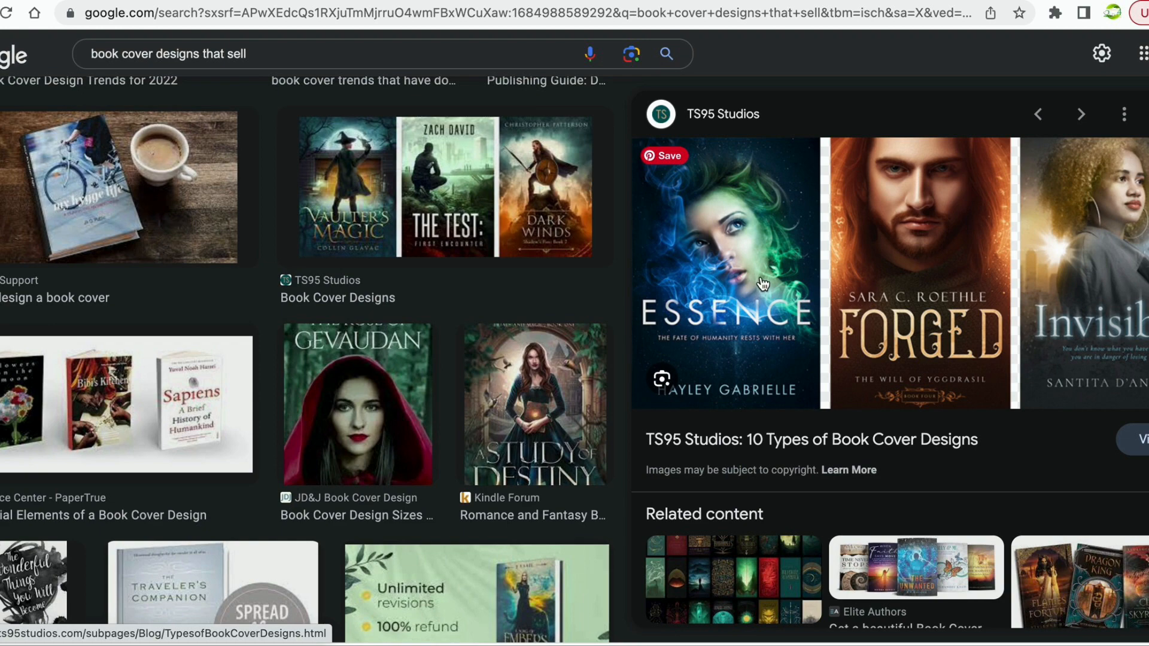
{"action": "scroll", "coordinate": [745, 311], "scroll_direction": "down", "scroll_amount": 2}
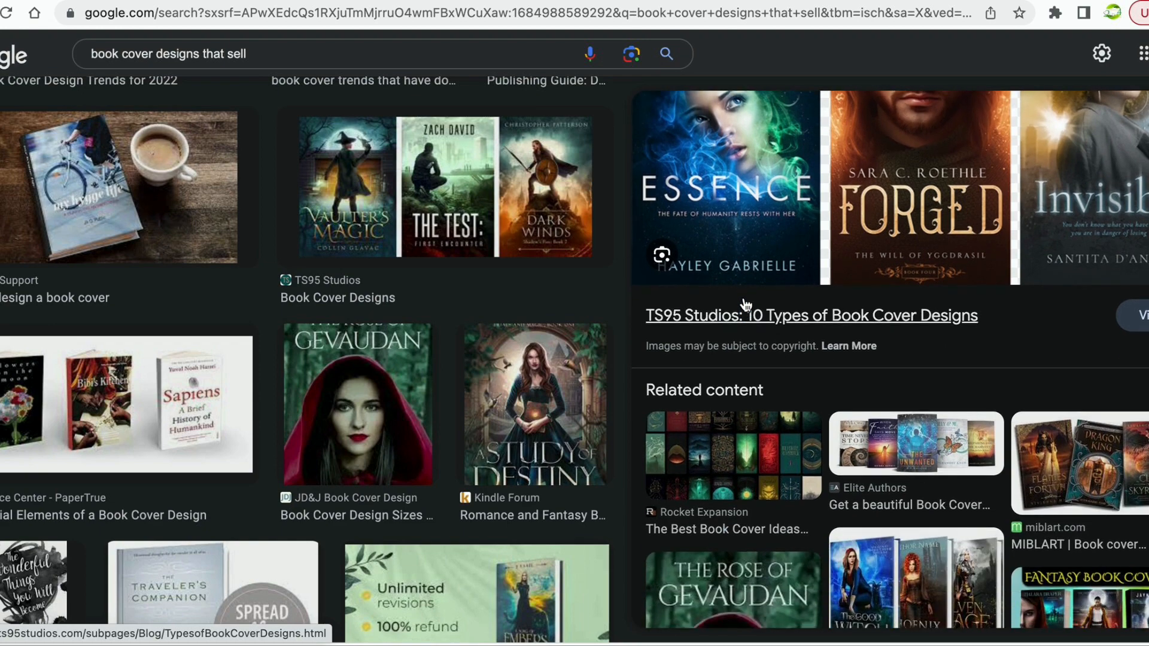
{"action": "scroll", "coordinate": [745, 296], "scroll_direction": "down", "scroll_amount": 1}
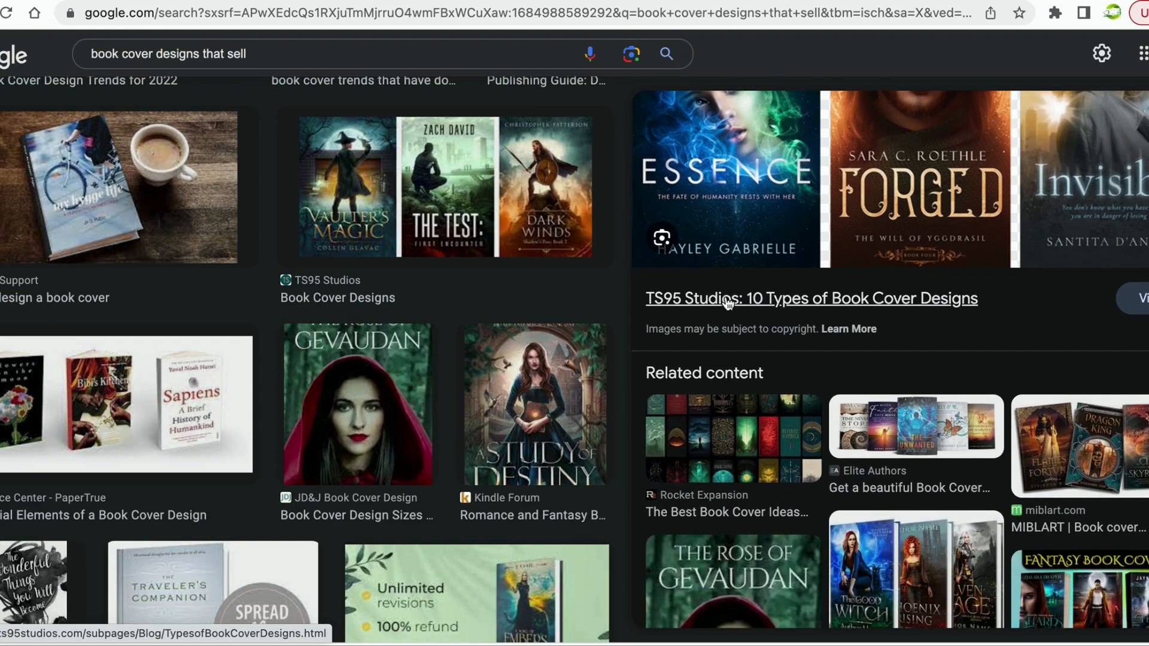
{"action": "left_click", "coordinate": [705, 300]}
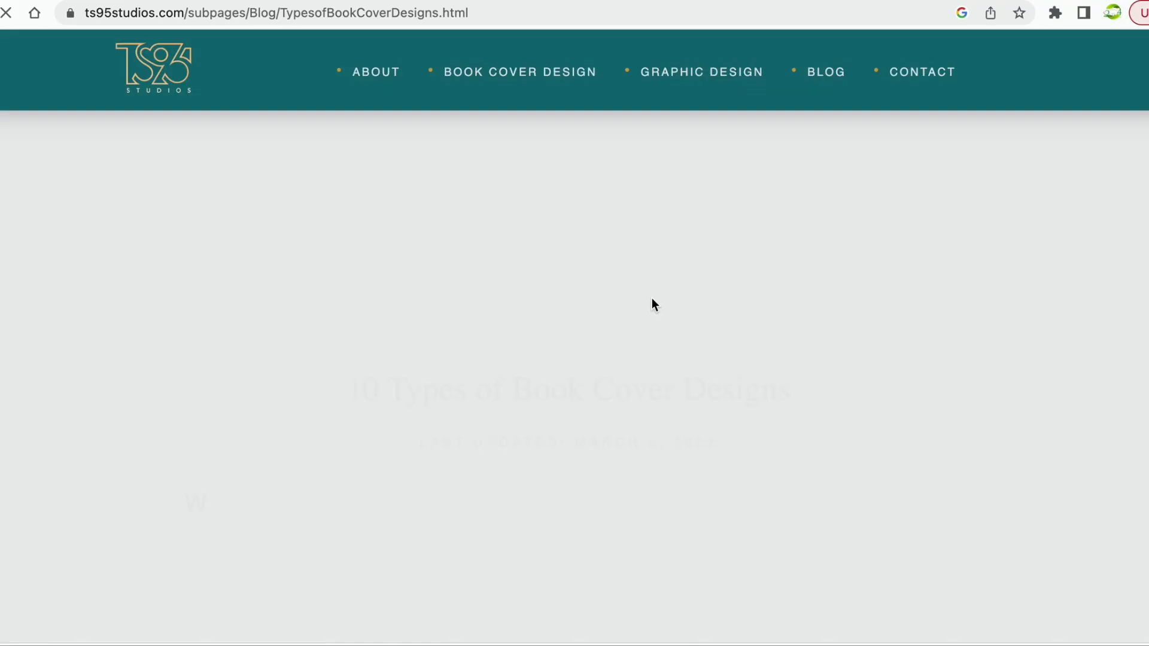
Read through the Scene-Setter, Portraiture and Silhouetted cover examples, then return to the Canva tab.
{"action": "scroll", "coordinate": [650, 346], "scroll_direction": "down", "scroll_amount": 2}
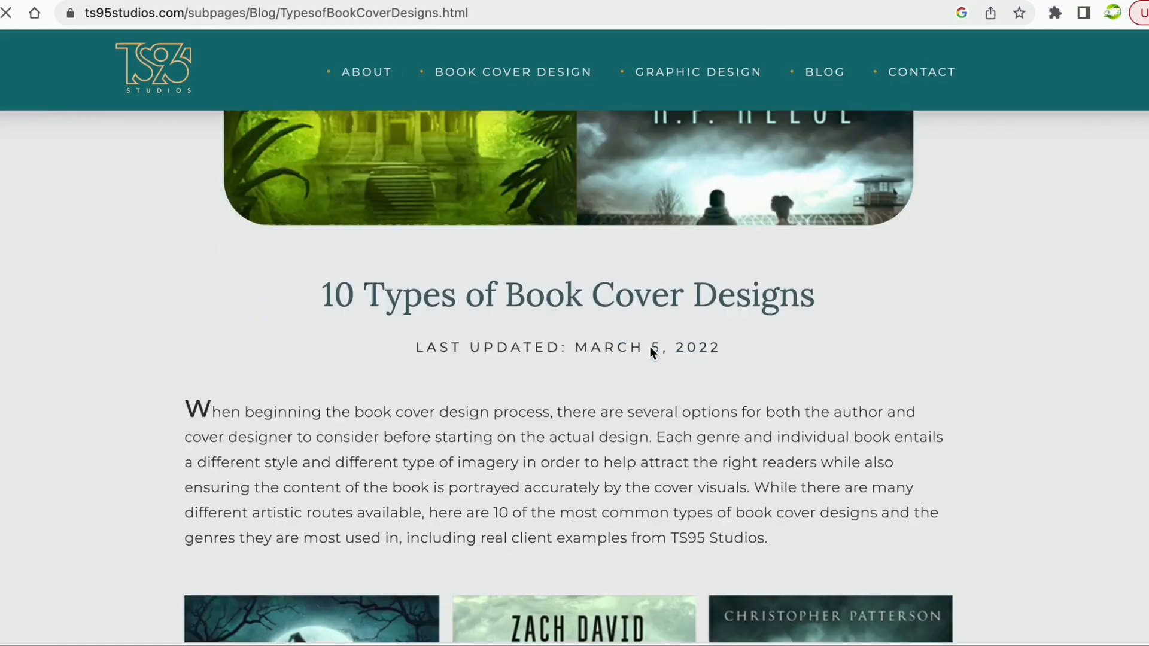
{"action": "scroll", "coordinate": [649, 347], "scroll_direction": "down", "scroll_amount": 10}
{"action": "scroll", "coordinate": [649, 346], "scroll_direction": "up", "scroll_amount": 3}
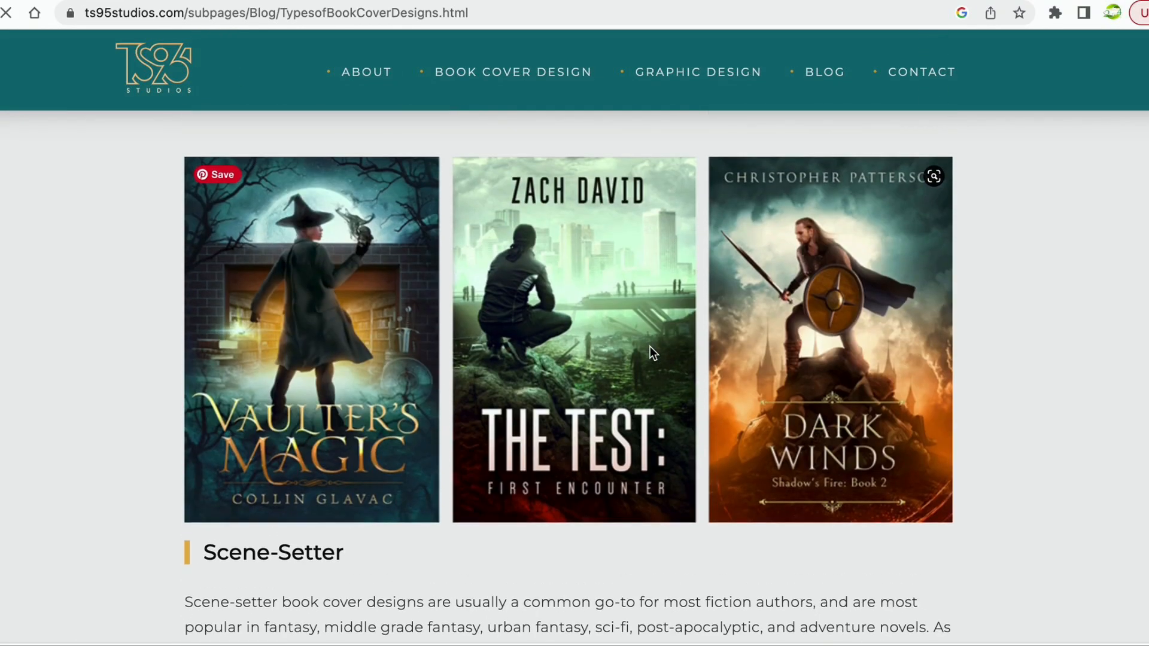
{"action": "scroll", "coordinate": [650, 347], "scroll_direction": "down", "scroll_amount": 10}
{"action": "scroll", "coordinate": [650, 346], "scroll_direction": "up", "scroll_amount": 2}
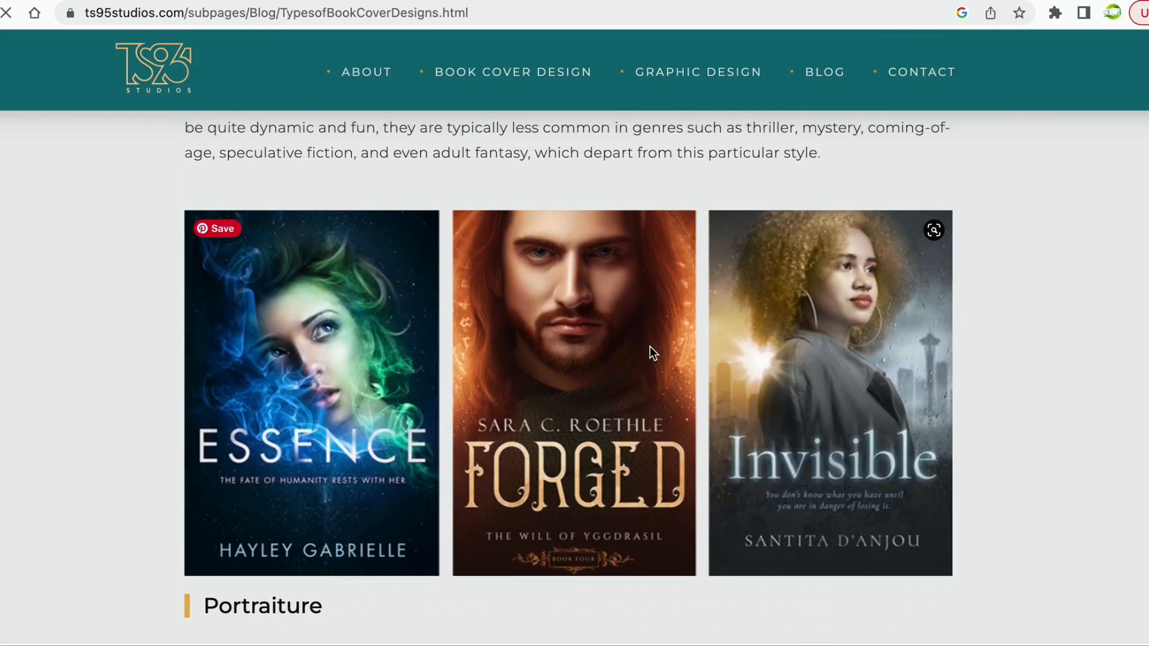
{"action": "scroll", "coordinate": [650, 347], "scroll_direction": "down", "scroll_amount": 1}
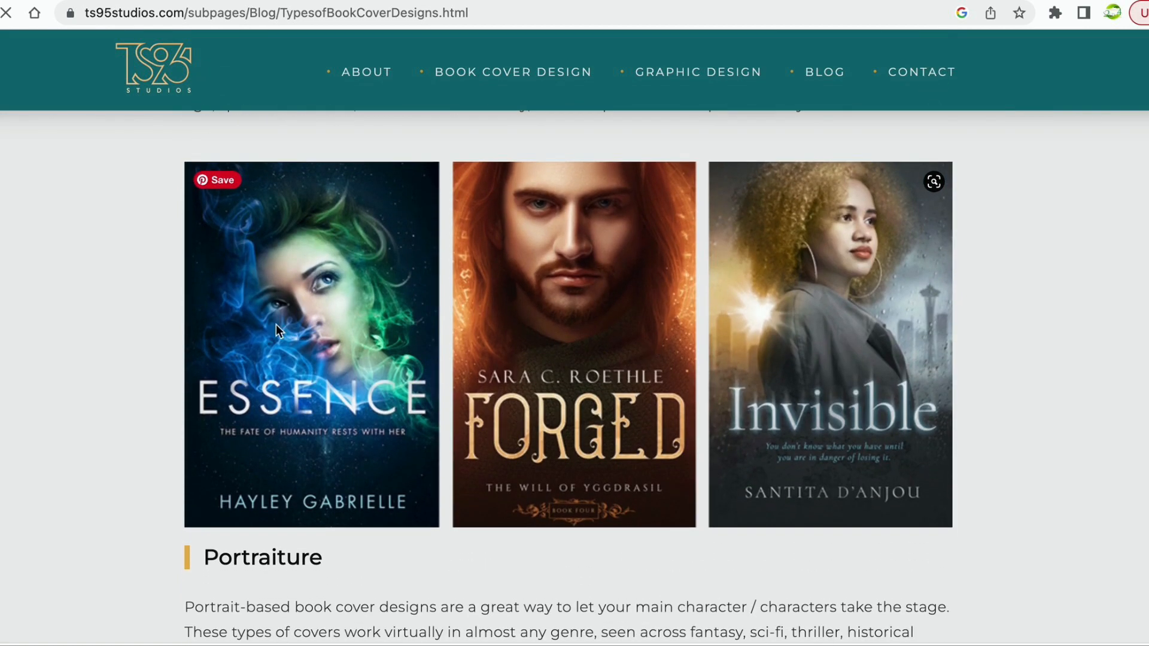
{"action": "scroll", "coordinate": [533, 383], "scroll_direction": "down", "scroll_amount": 10}
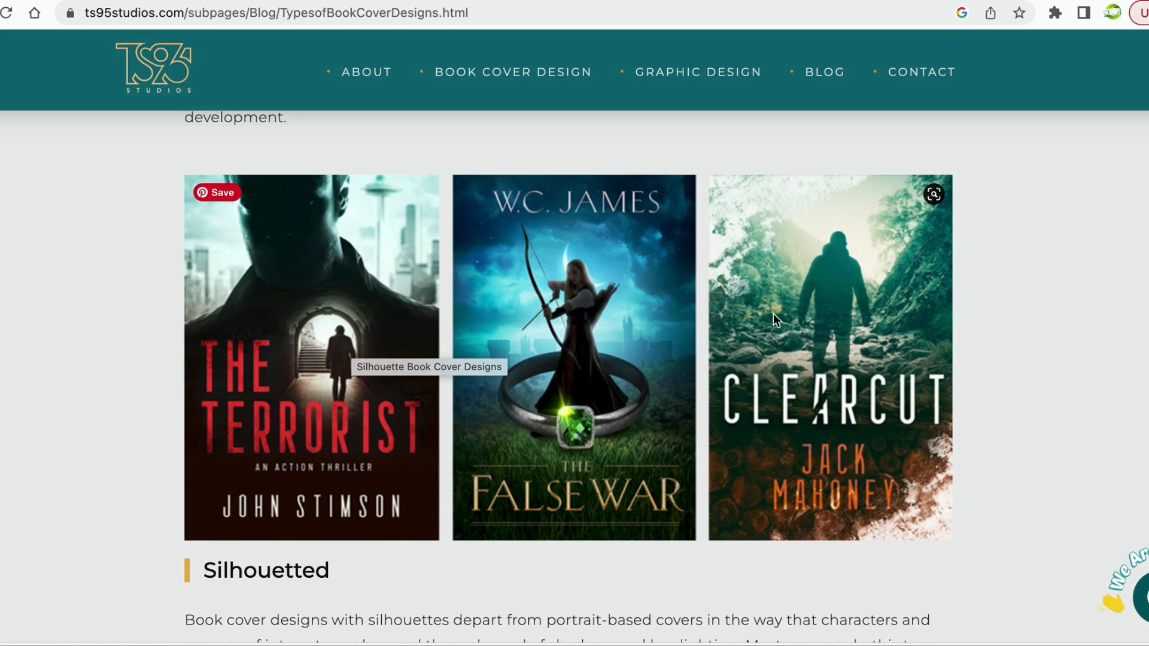
{"action": "scroll", "coordinate": [773, 314], "scroll_direction": "up", "scroll_amount": 10}
{"action": "scroll", "coordinate": [773, 314], "scroll_direction": "up", "scroll_amount": 2}
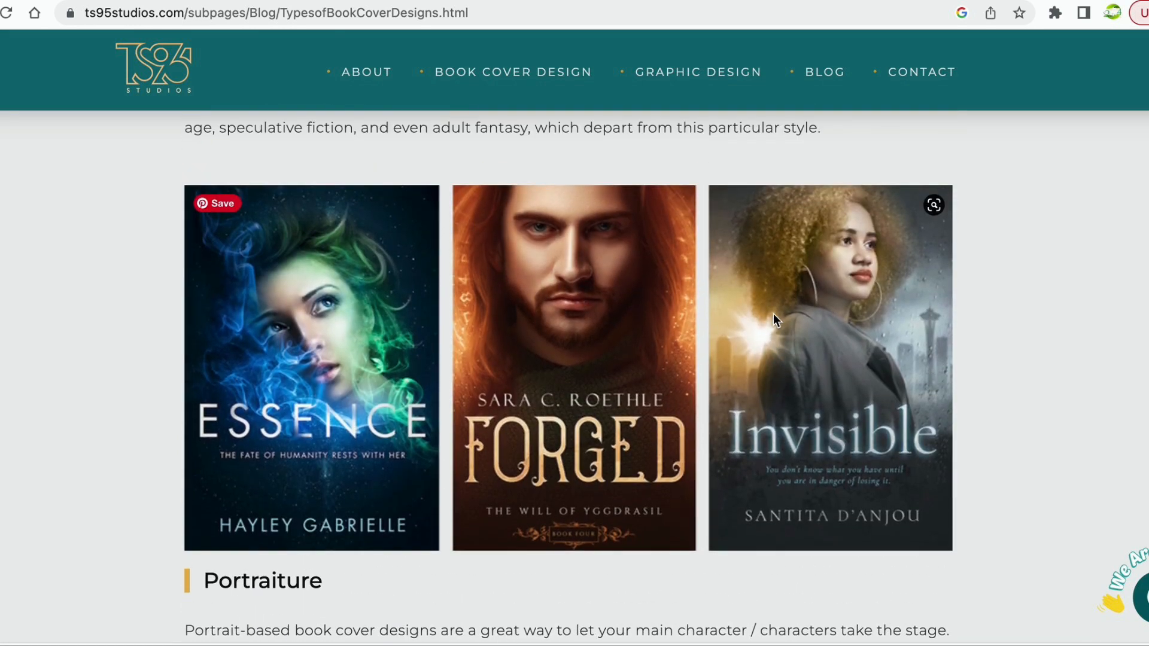
{"action": "scroll", "coordinate": [773, 313], "scroll_direction": "up", "scroll_amount": 1}
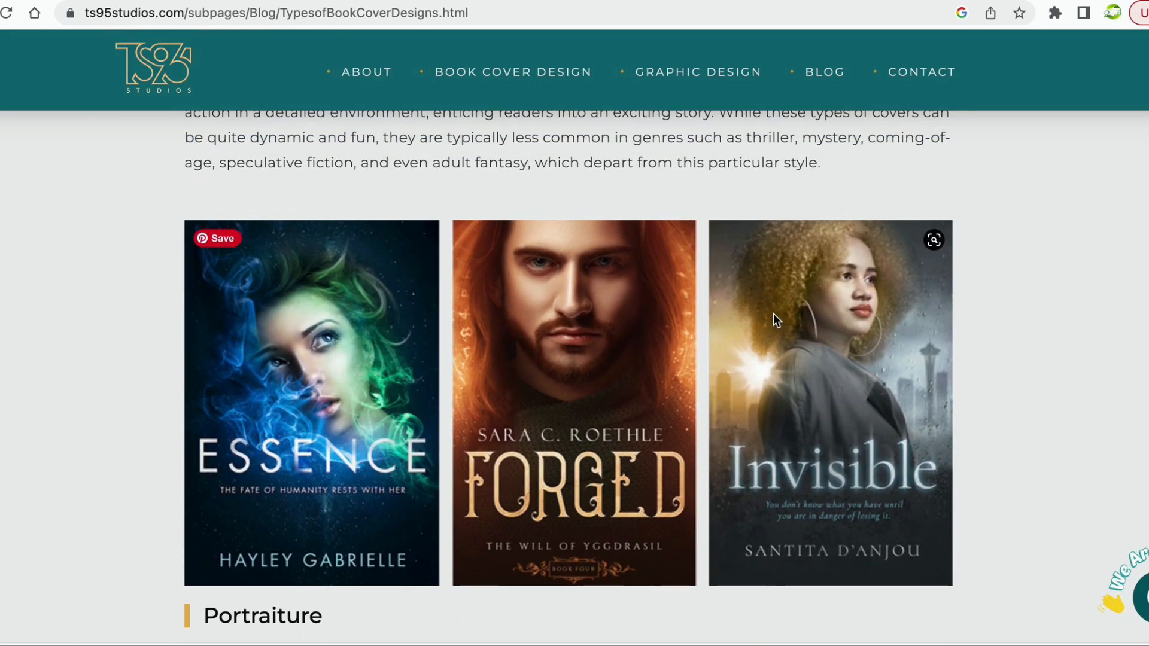
{"action": "scroll", "coordinate": [773, 314], "scroll_direction": "up", "scroll_amount": 9}
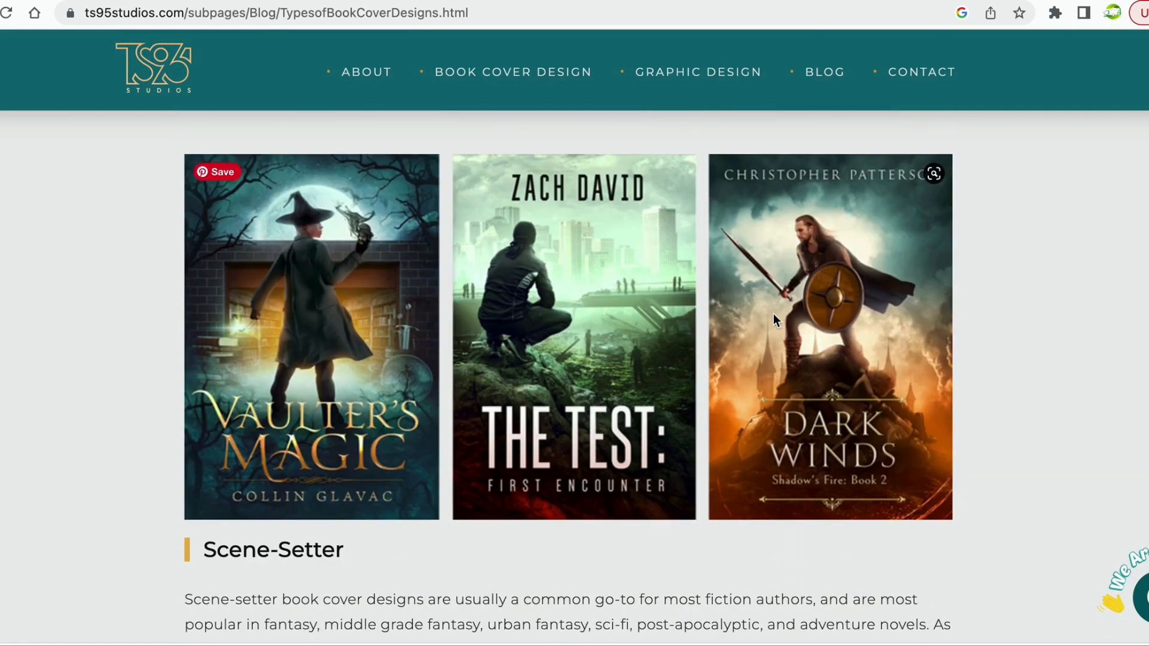
{"action": "scroll", "coordinate": [773, 313], "scroll_direction": "up", "scroll_amount": 2}
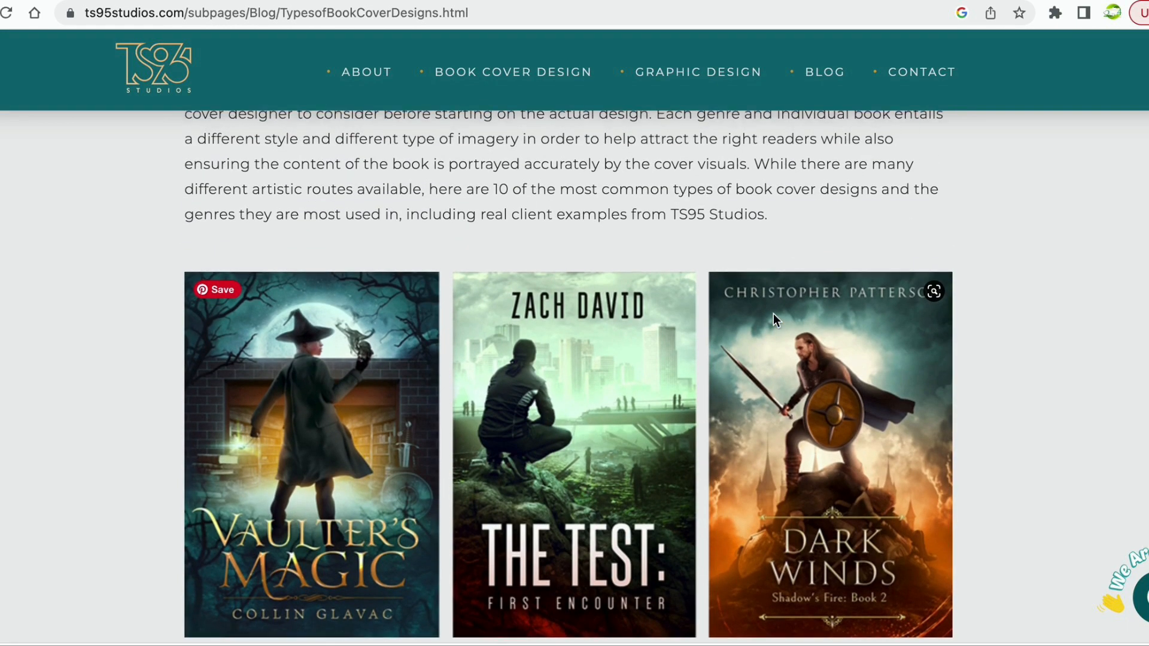
{"action": "scroll", "coordinate": [773, 314], "scroll_direction": "down", "scroll_amount": 6}
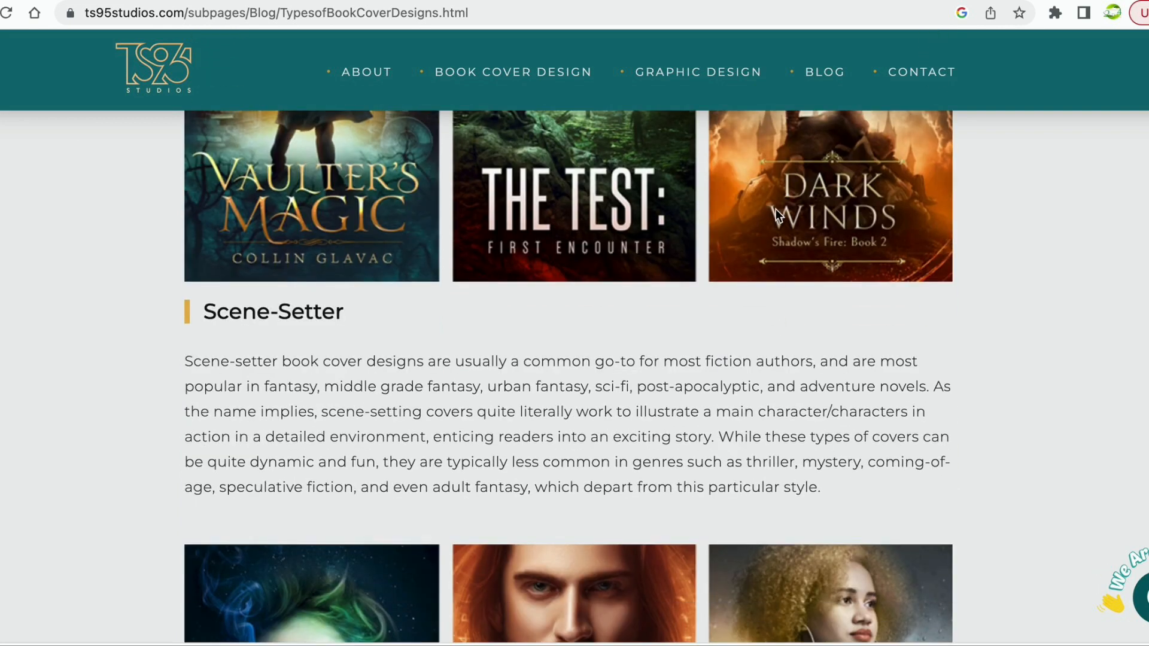
{"action": "scroll", "coordinate": [775, 209], "scroll_direction": "up", "scroll_amount": 7}
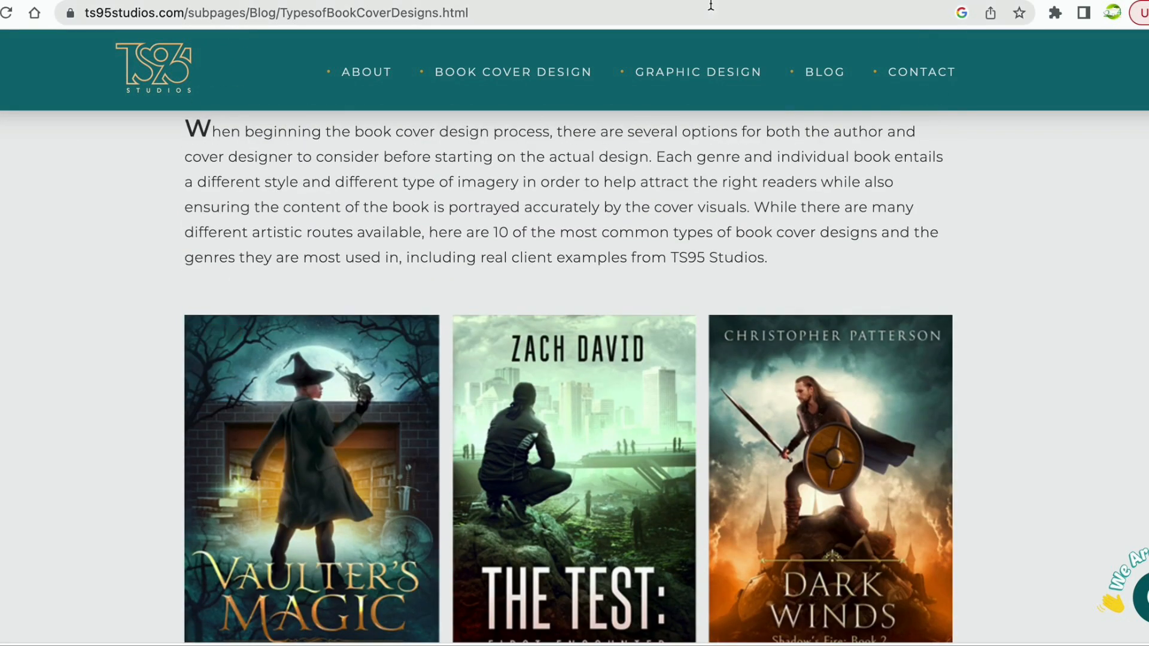
{"action": "left_click", "coordinate": [669, 0]}
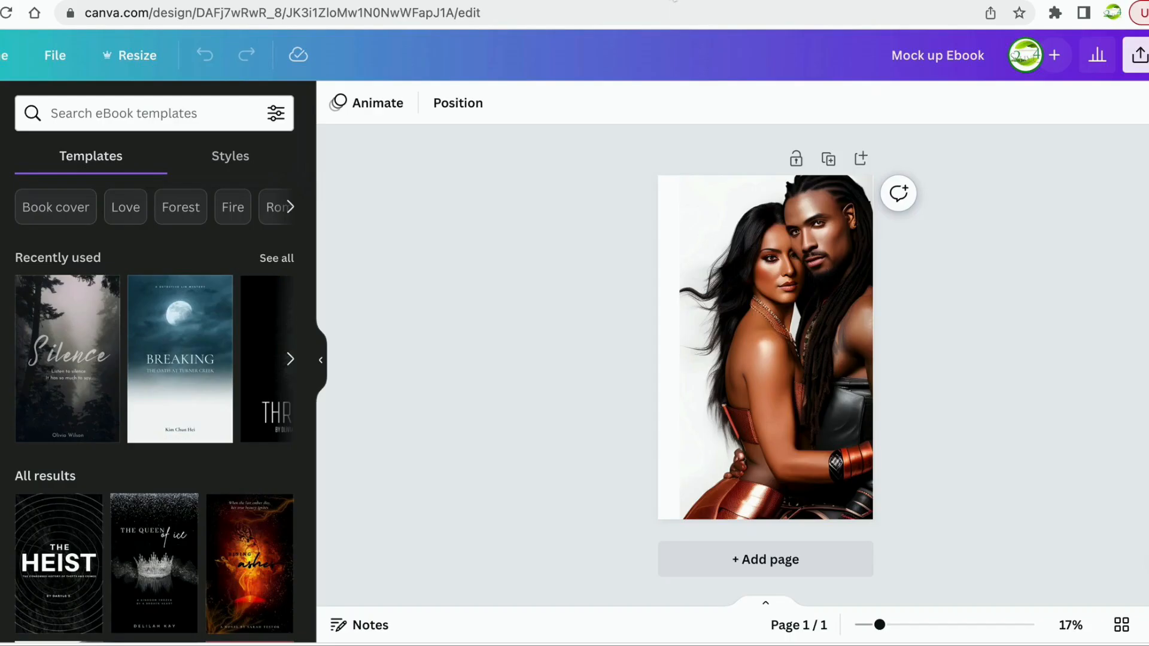
Delete the couple portrait so the Mock up Ebook page is blank.
{"action": "left_click", "coordinate": [740, 270]}
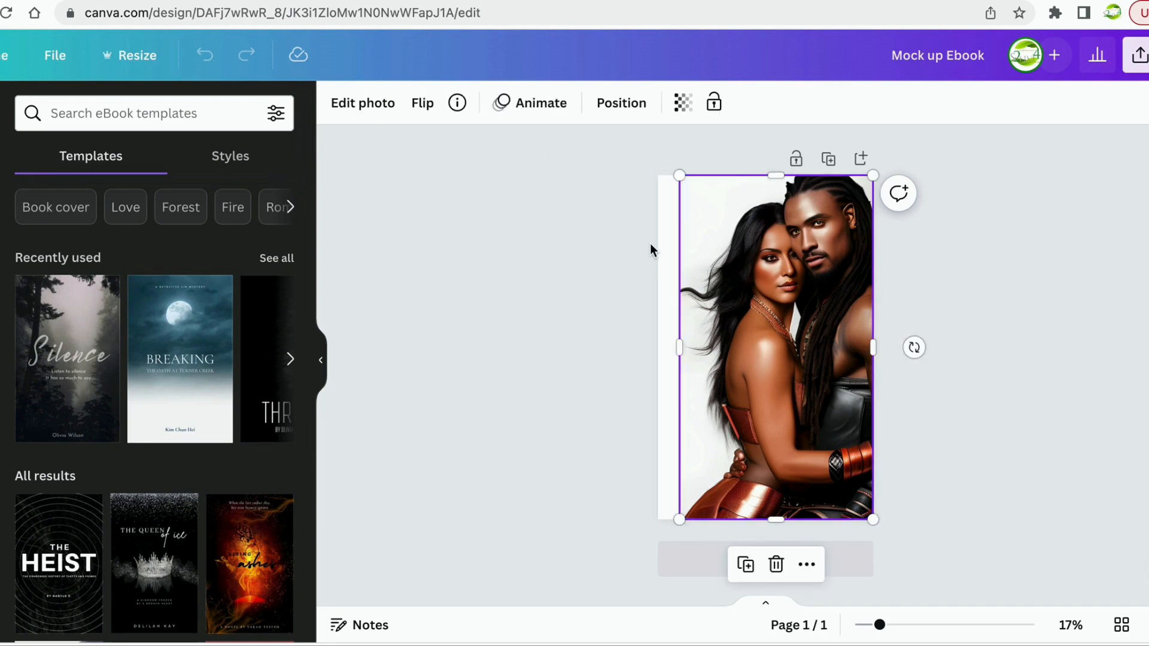
{"action": "left_click", "coordinate": [776, 564]}
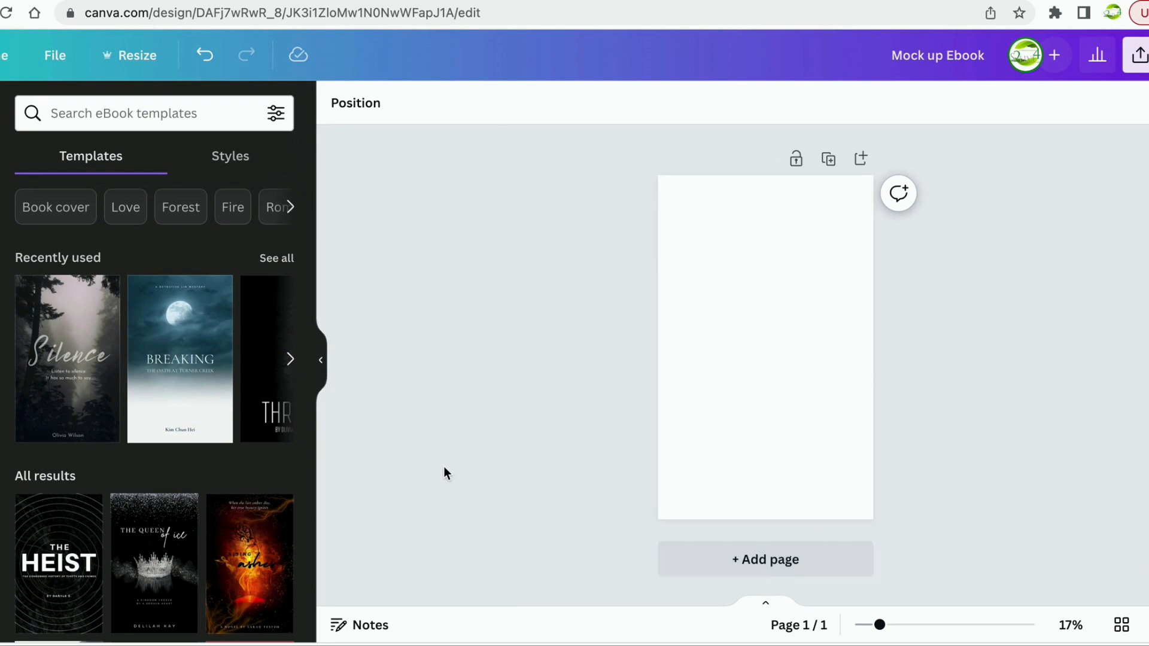
{"action": "scroll", "coordinate": [183, 370], "scroll_direction": "down", "scroll_amount": 2}
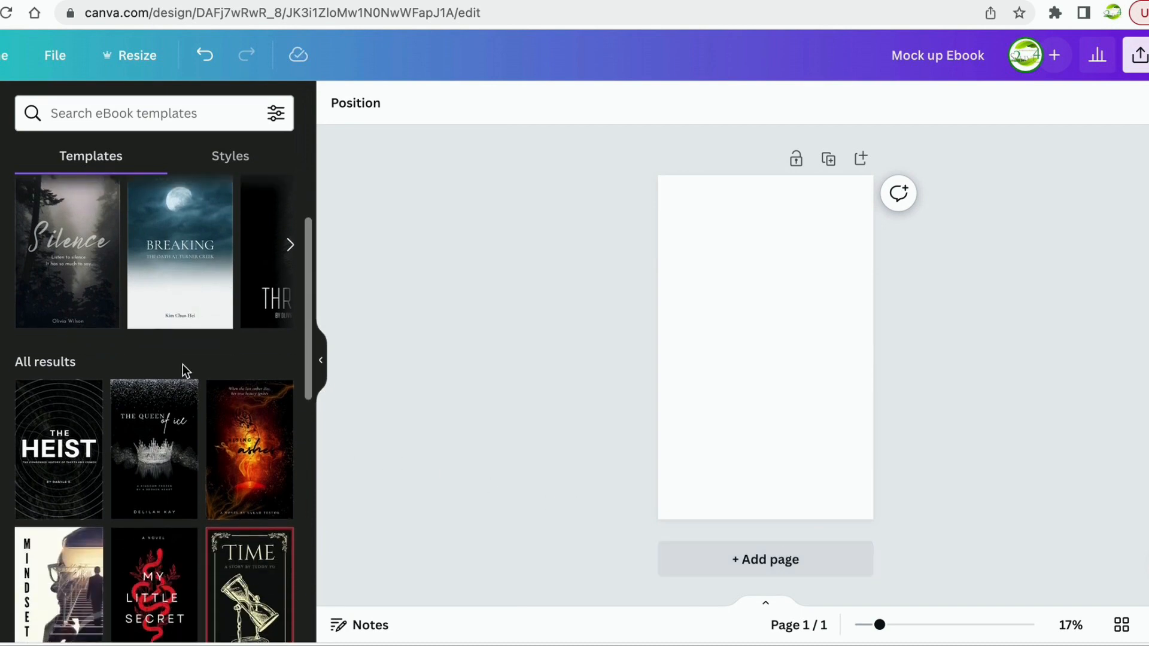
{"action": "scroll", "coordinate": [182, 366], "scroll_direction": "down", "scroll_amount": 1}
{"action": "scroll", "coordinate": [183, 368], "scroll_direction": "down", "scroll_amount": 4}
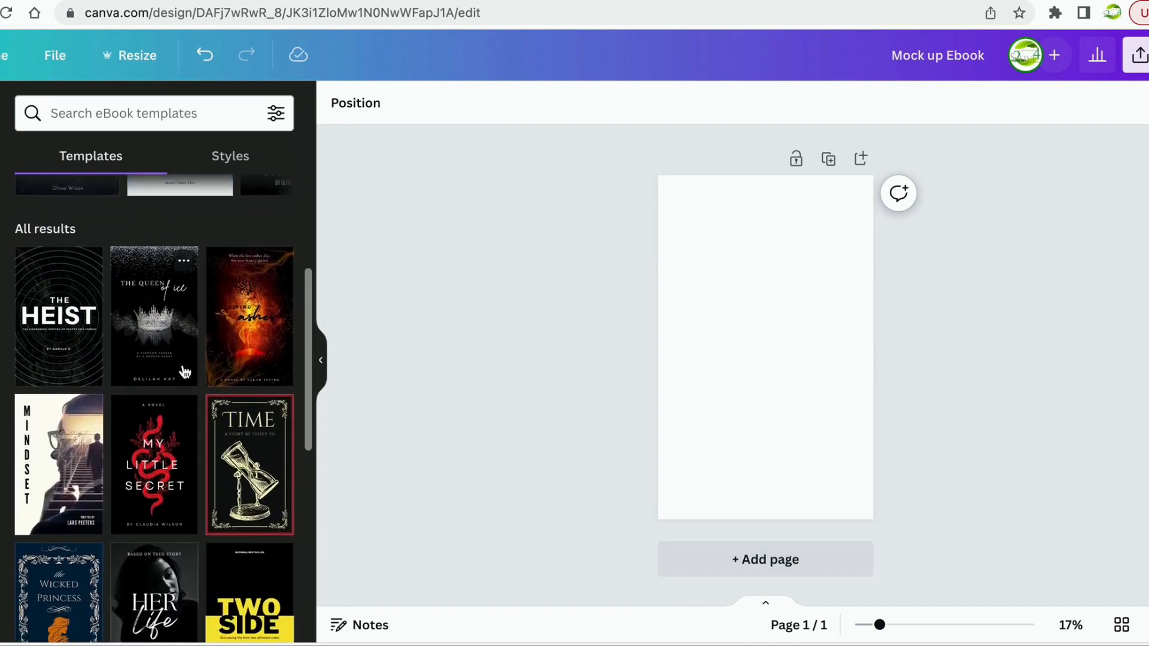
Browse the eBook templates, then bring up Canva's stock Photos library.
{"action": "scroll", "coordinate": [190, 418], "scroll_direction": "down", "scroll_amount": 1}
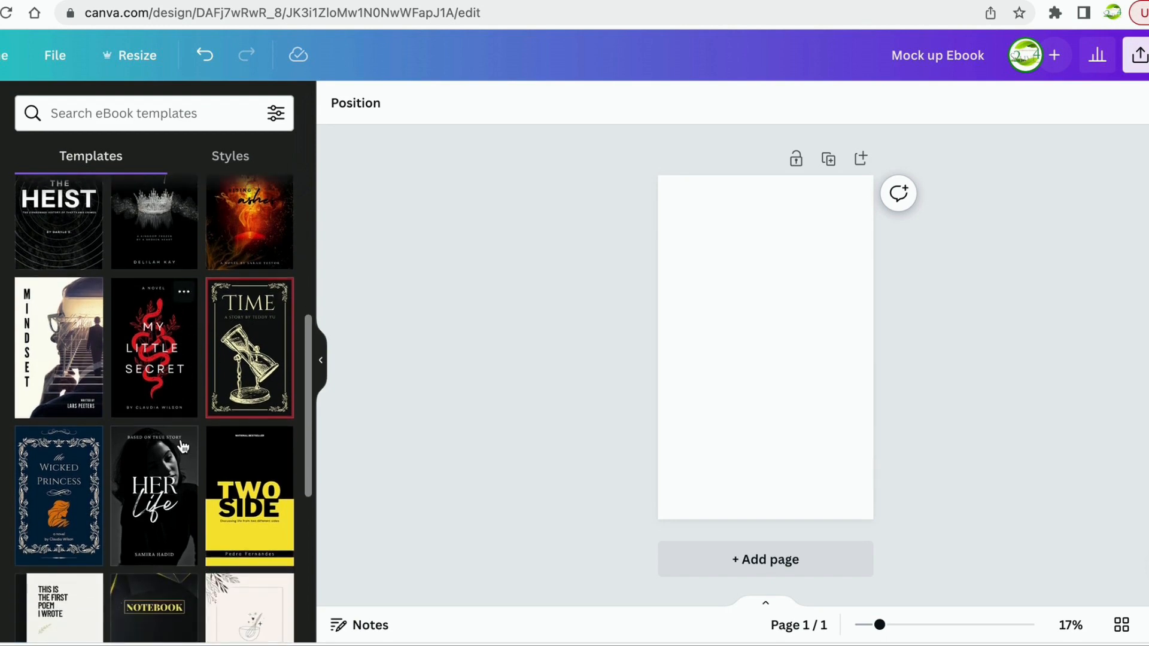
{"action": "scroll", "coordinate": [181, 469], "scroll_direction": "down", "scroll_amount": 5}
{"action": "scroll", "coordinate": [183, 477], "scroll_direction": "down", "scroll_amount": 5}
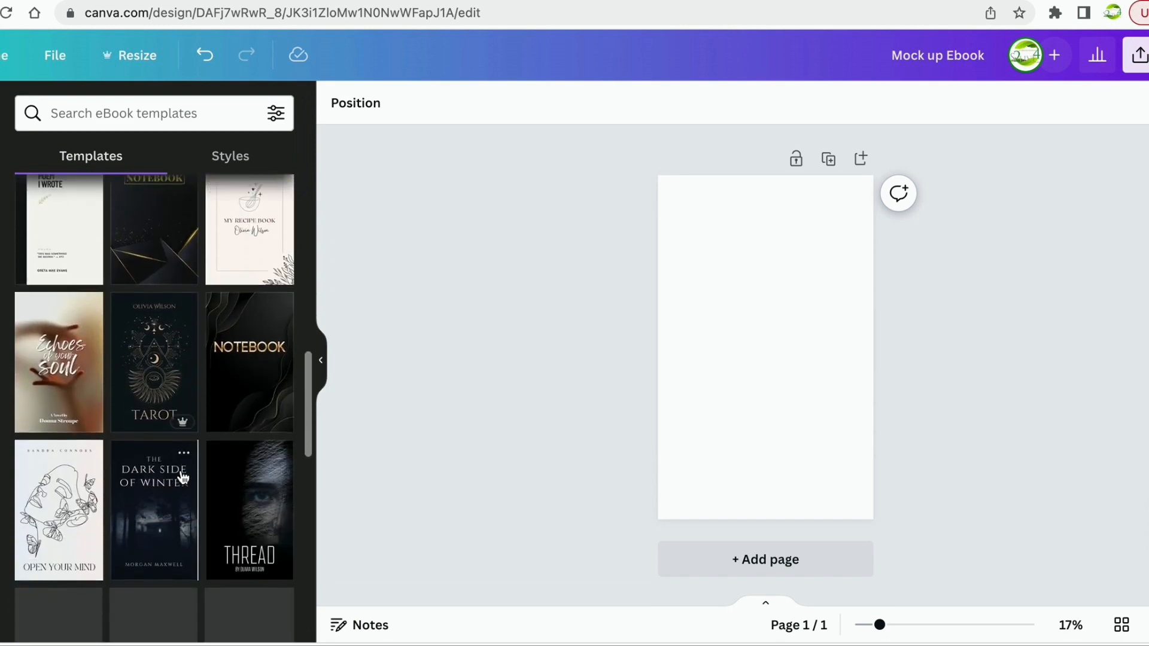
{"action": "scroll", "coordinate": [181, 473], "scroll_direction": "up", "scroll_amount": 13}
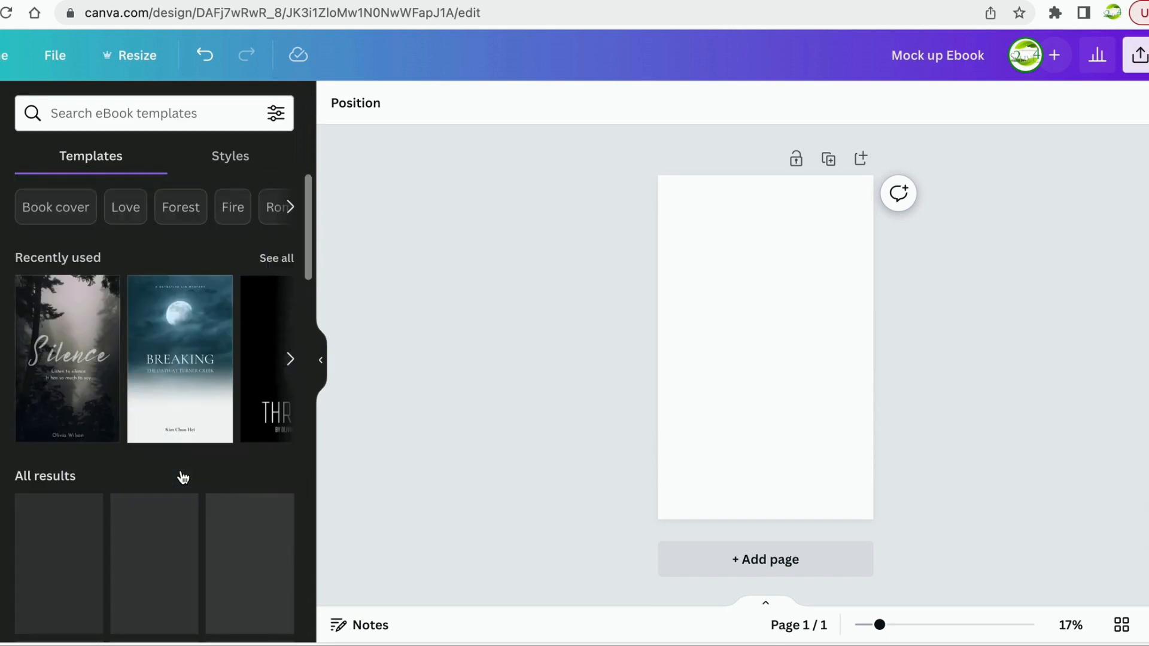
{"action": "scroll", "coordinate": [178, 463], "scroll_direction": "down", "scroll_amount": 5}
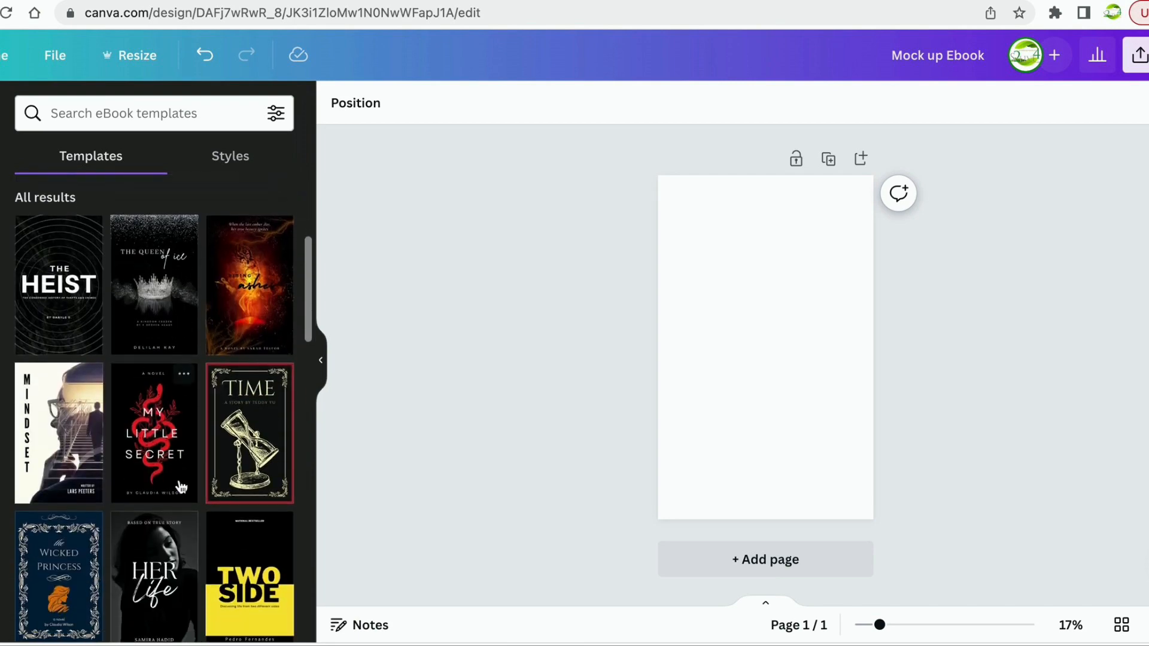
{"action": "scroll", "coordinate": [127, 325], "scroll_direction": "up", "scroll_amount": 5}
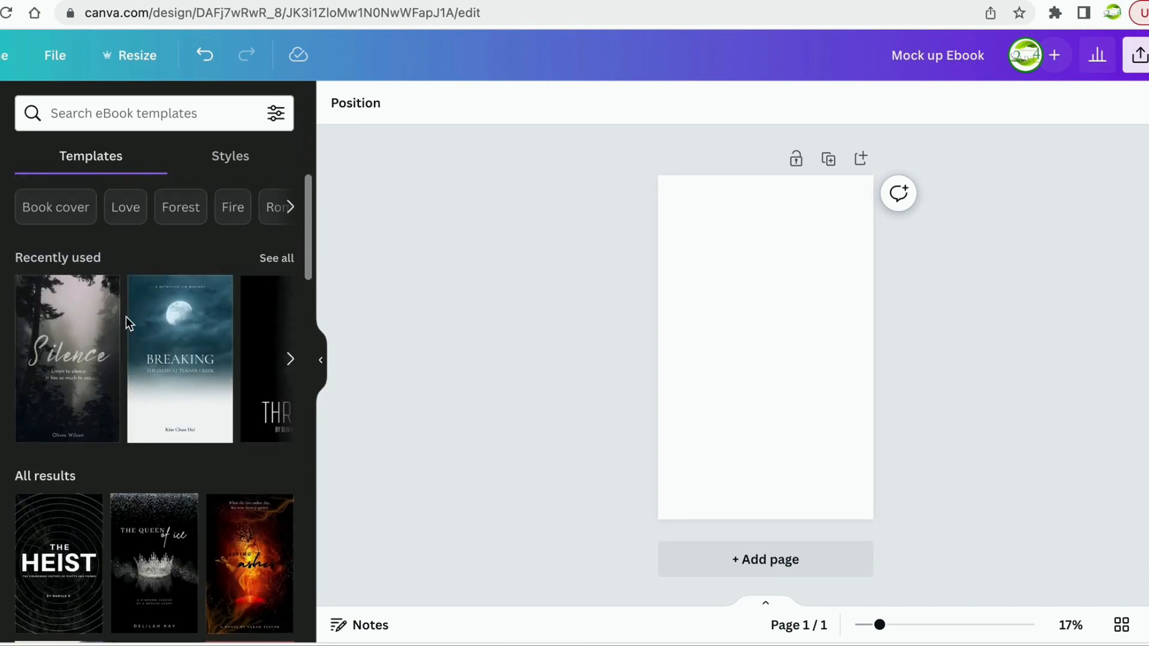
{"action": "scroll", "coordinate": [127, 322], "scroll_direction": "down", "scroll_amount": 1}
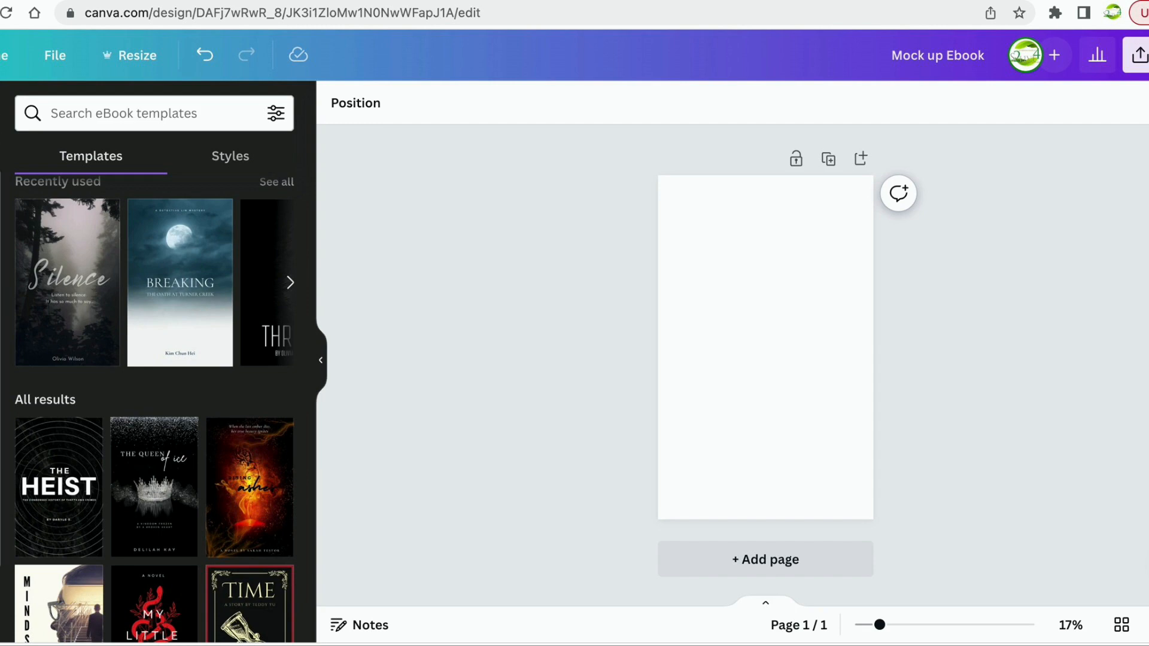
{"action": "left_click", "coordinate": [1, 419]}
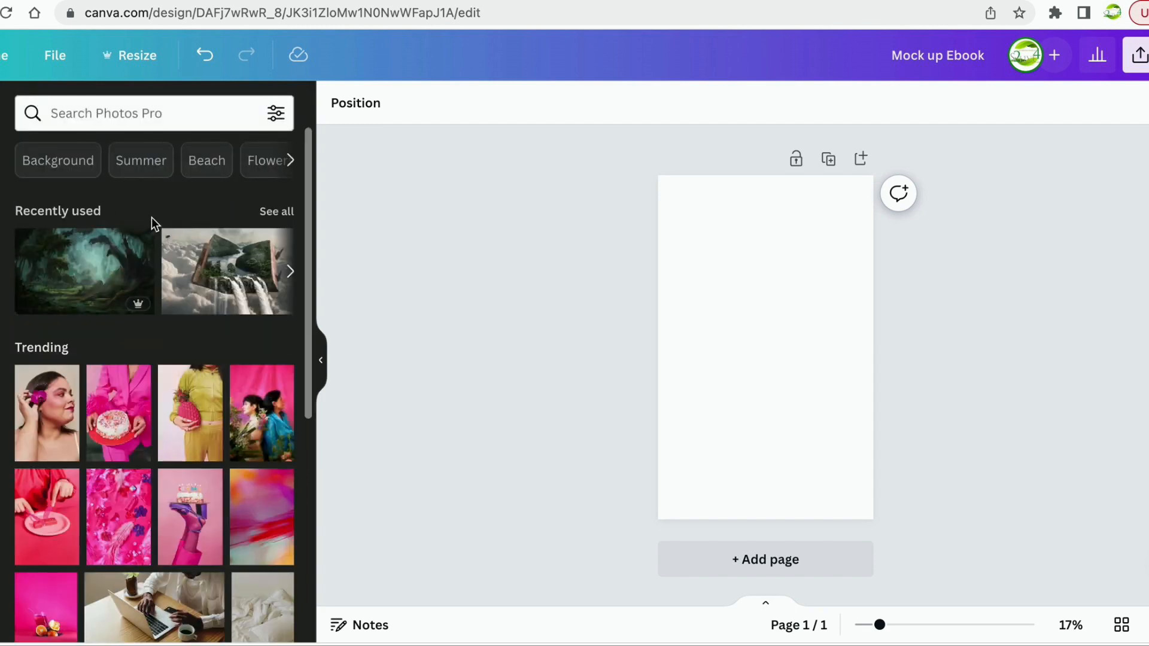
Search Canva stock photos for 'city at night' and scroll through the nighttime cityscape results.
{"action": "scroll", "coordinate": [119, 358], "scroll_direction": "down", "scroll_amount": 8}
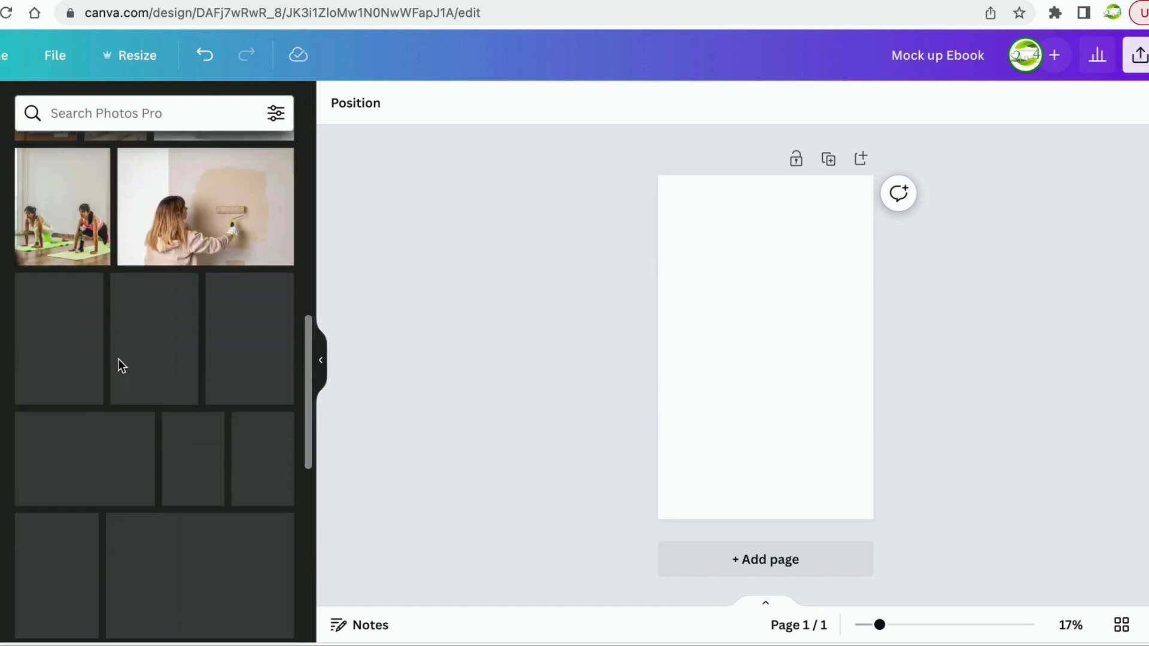
{"action": "scroll", "coordinate": [118, 359], "scroll_direction": "up", "scroll_amount": 6}
{"action": "scroll", "coordinate": [120, 365], "scroll_direction": "up", "scroll_amount": 2}
{"action": "left_click", "coordinate": [165, 113]}
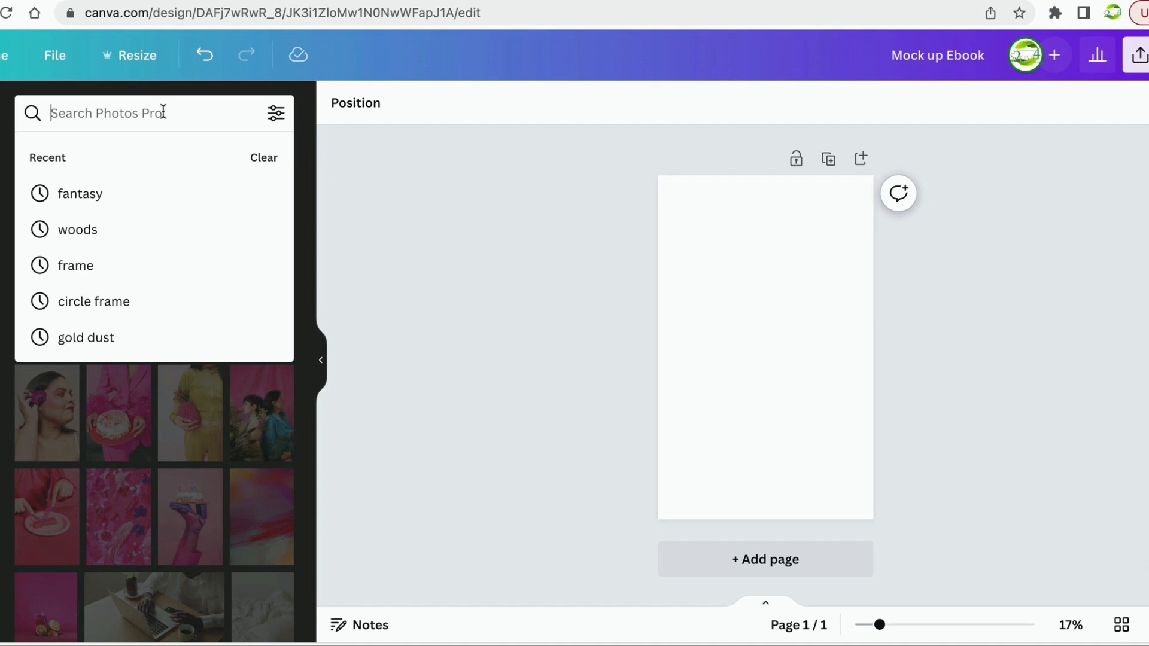
{"action": "key", "text": "Escape"}
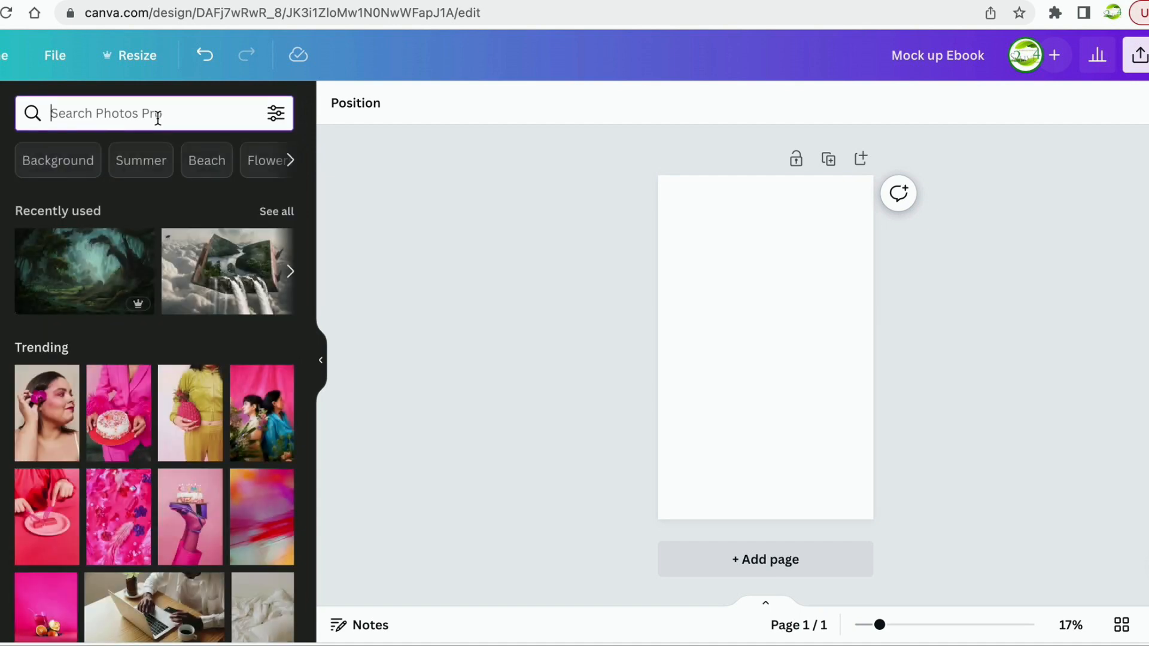
{"action": "type", "text": "city"}
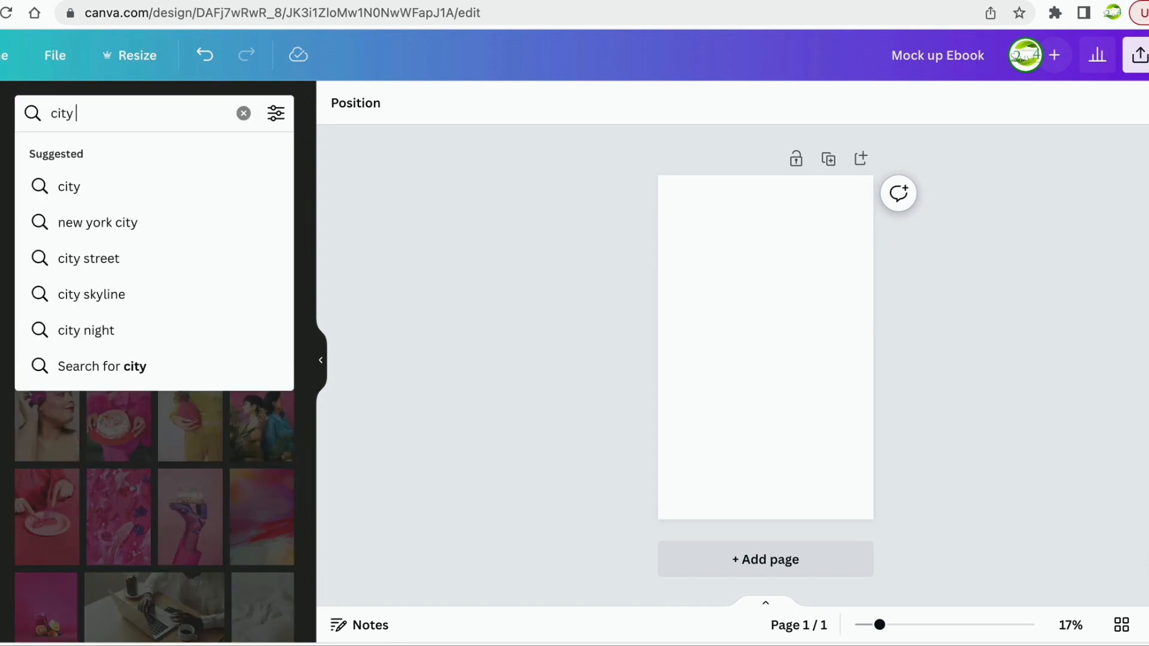
{"action": "key", "text": "Return"}
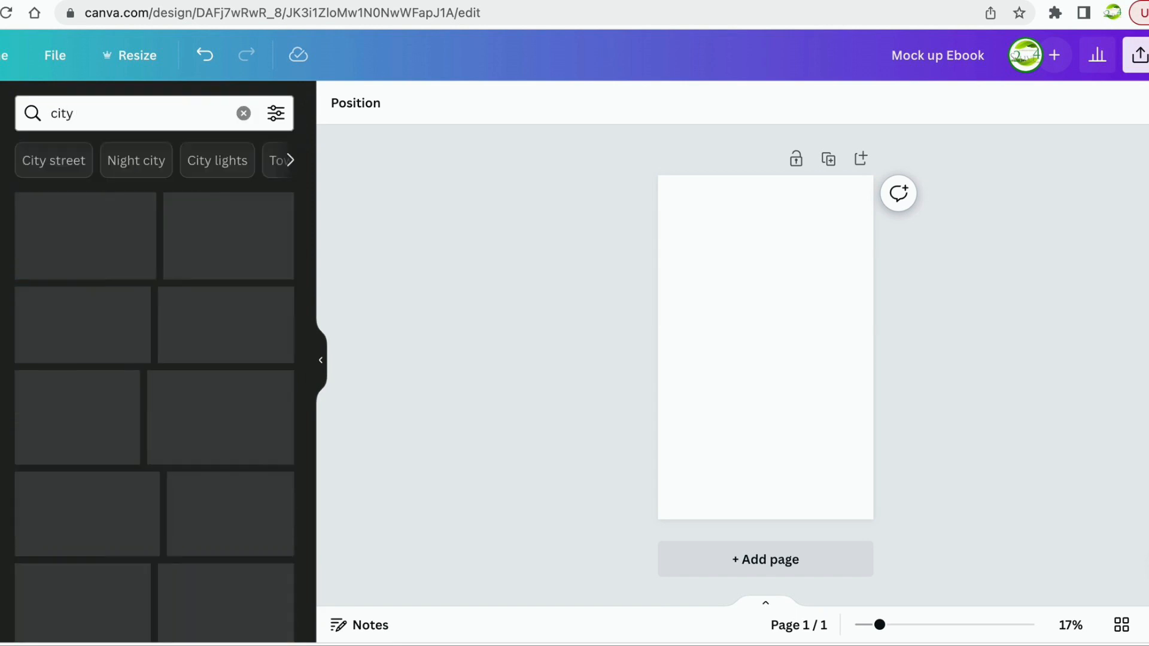
{"action": "left_click", "coordinate": [128, 113]}
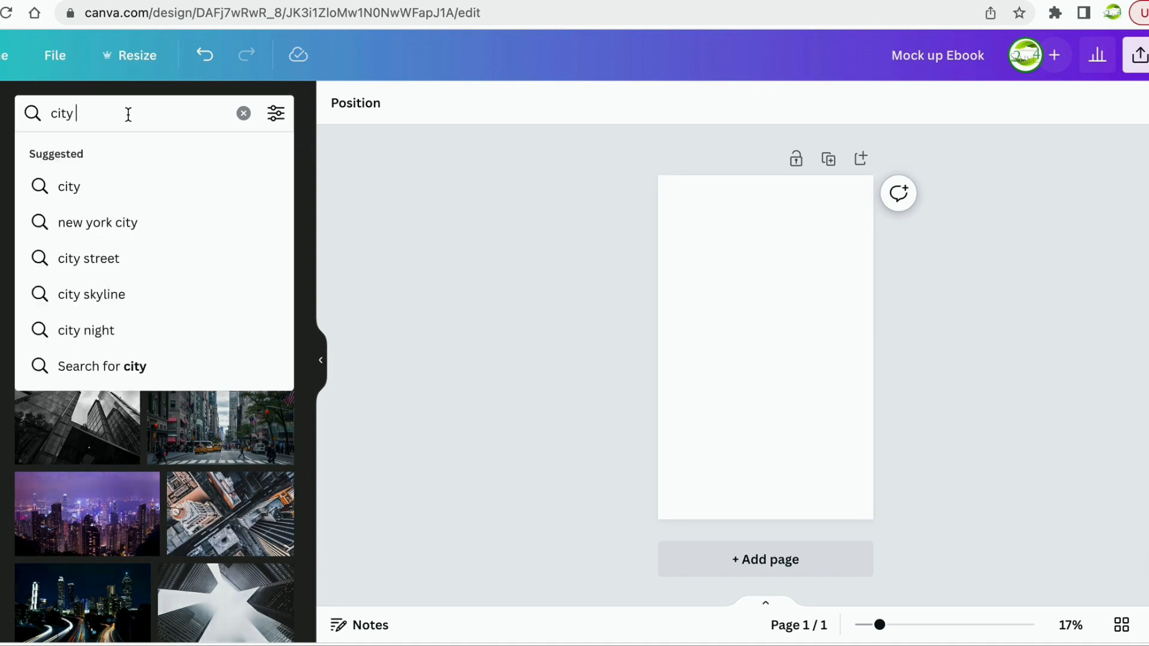
{"action": "type", "text": "at night"}
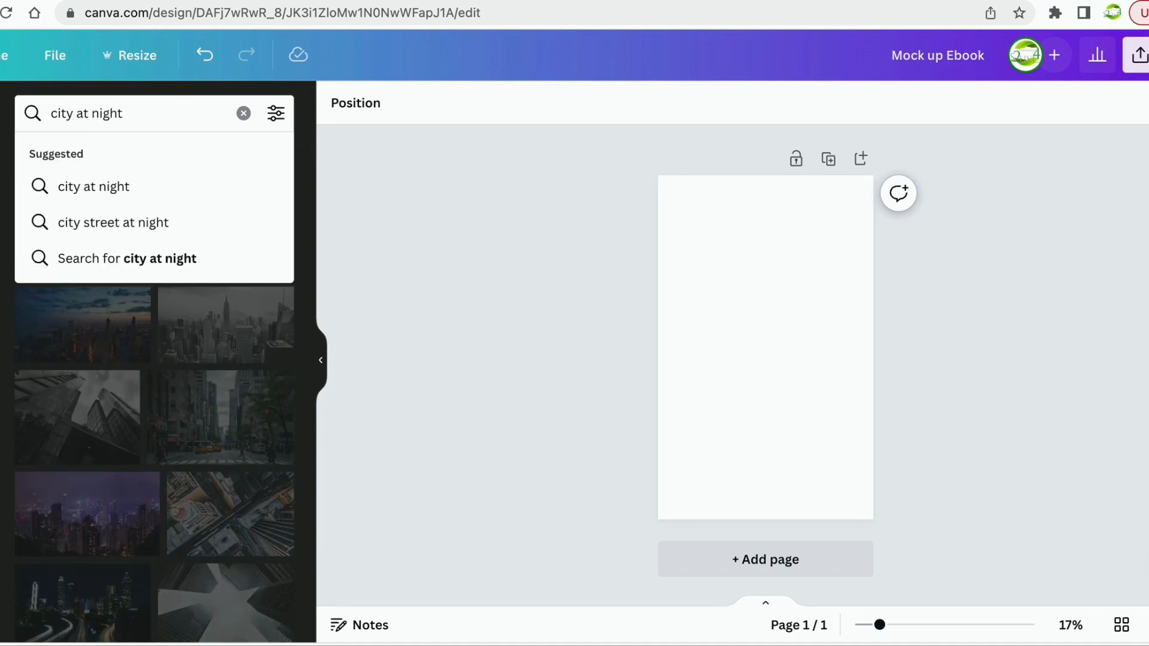
{"action": "key", "text": "Return"}
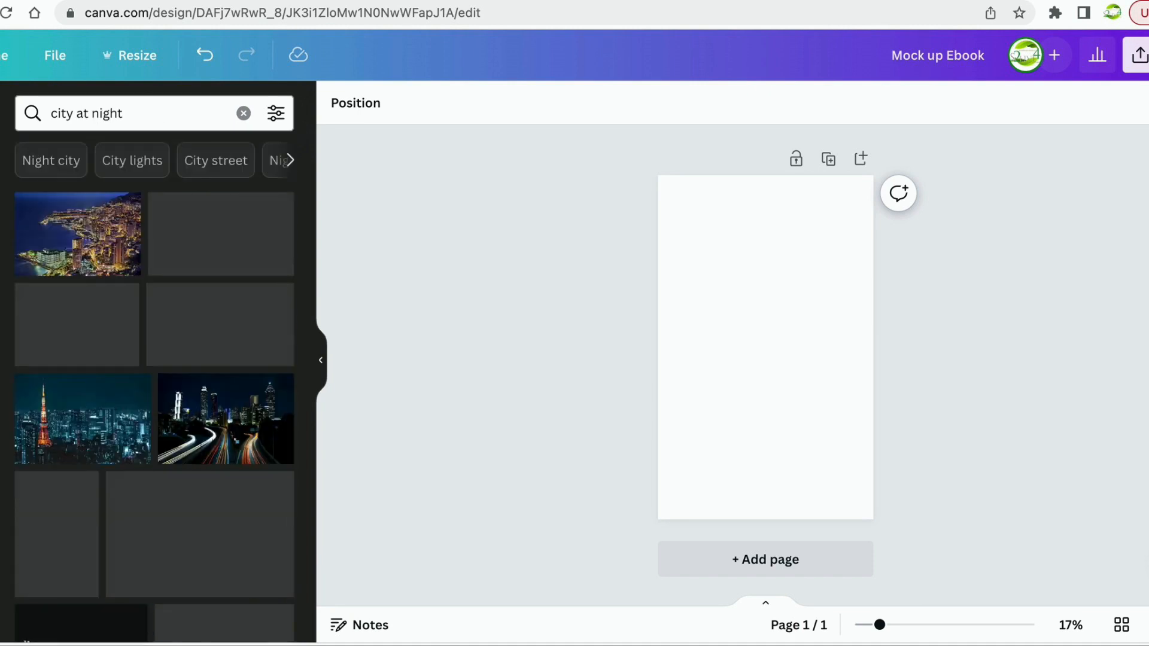
{"action": "scroll", "coordinate": [145, 509], "scroll_direction": "down", "scroll_amount": 4}
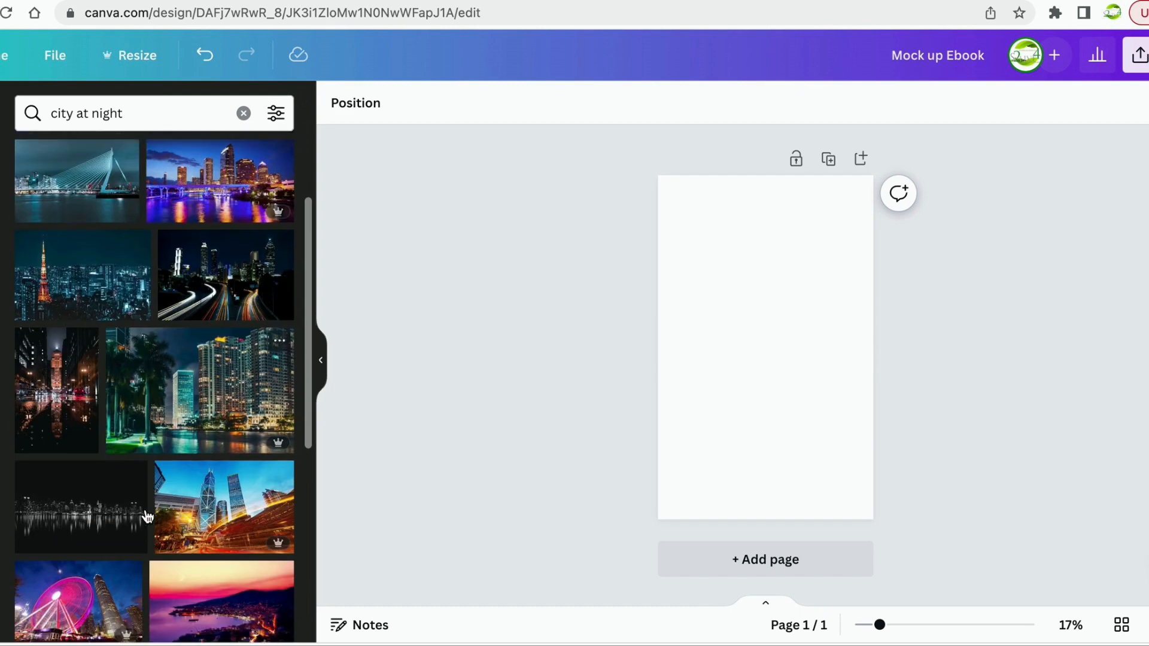
{"action": "scroll", "coordinate": [145, 508], "scroll_direction": "down", "scroll_amount": 12}
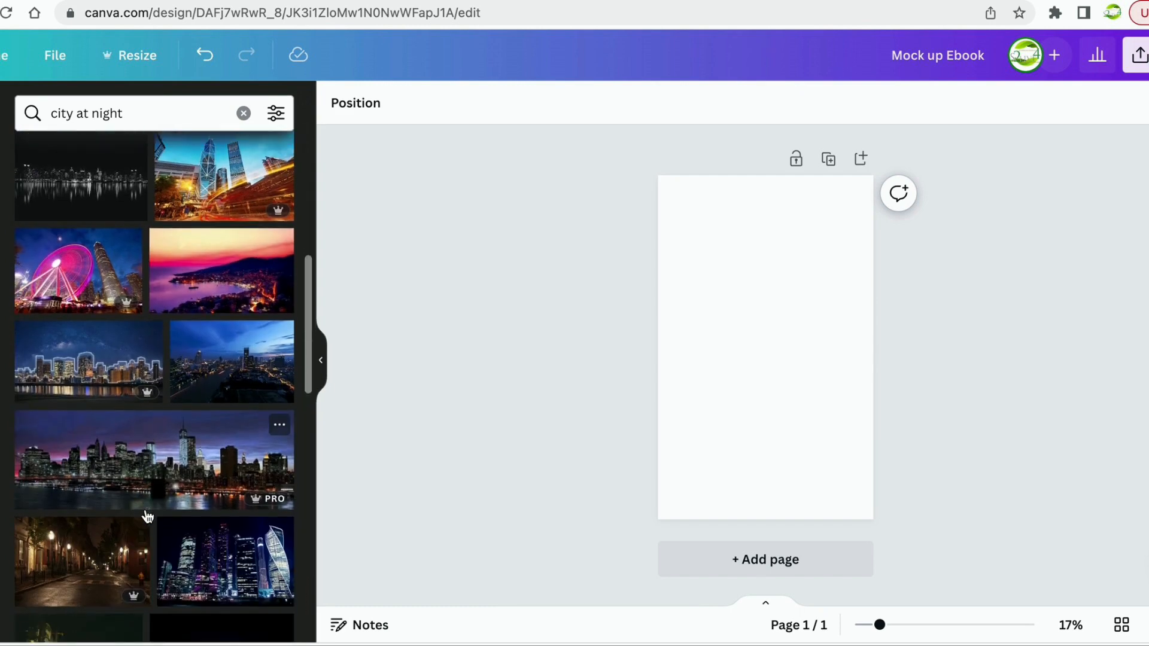
{"action": "scroll", "coordinate": [147, 516], "scroll_direction": "down", "scroll_amount": 10}
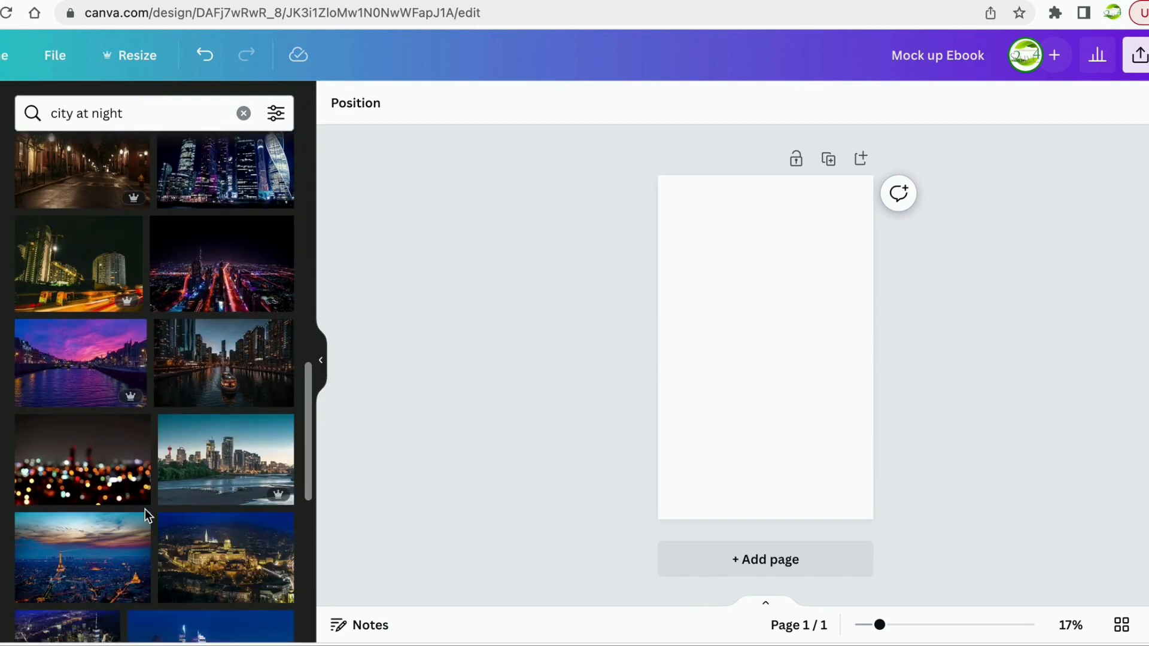
{"action": "scroll", "coordinate": [145, 509], "scroll_direction": "down", "scroll_amount": 6}
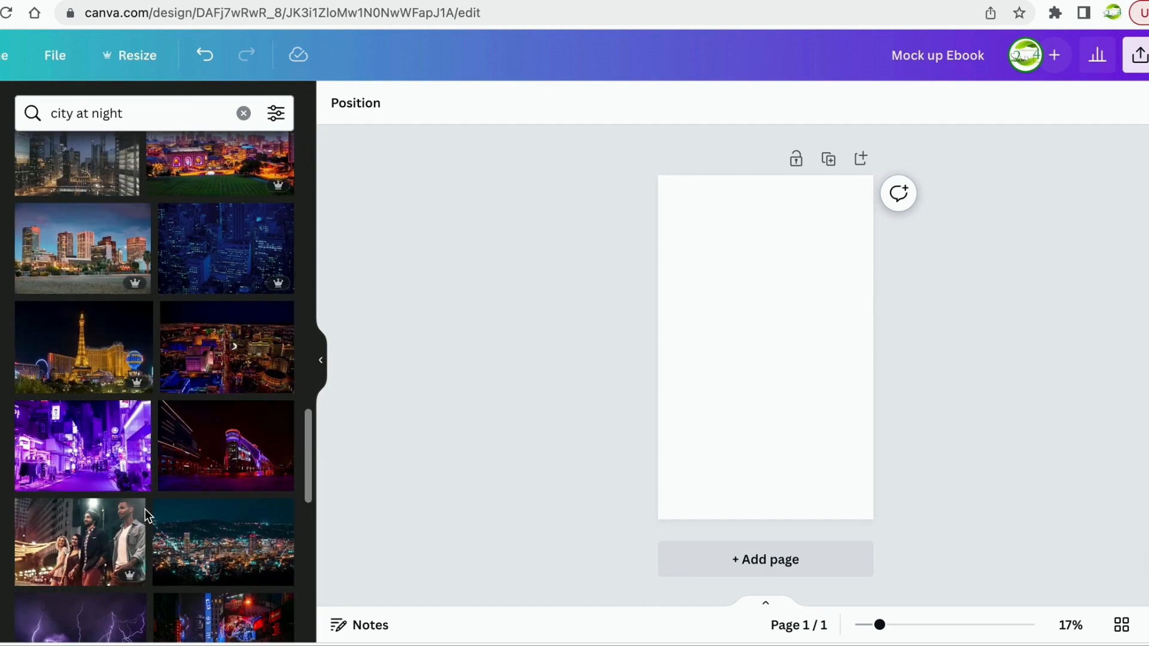
{"action": "scroll", "coordinate": [146, 516], "scroll_direction": "down", "scroll_amount": 5}
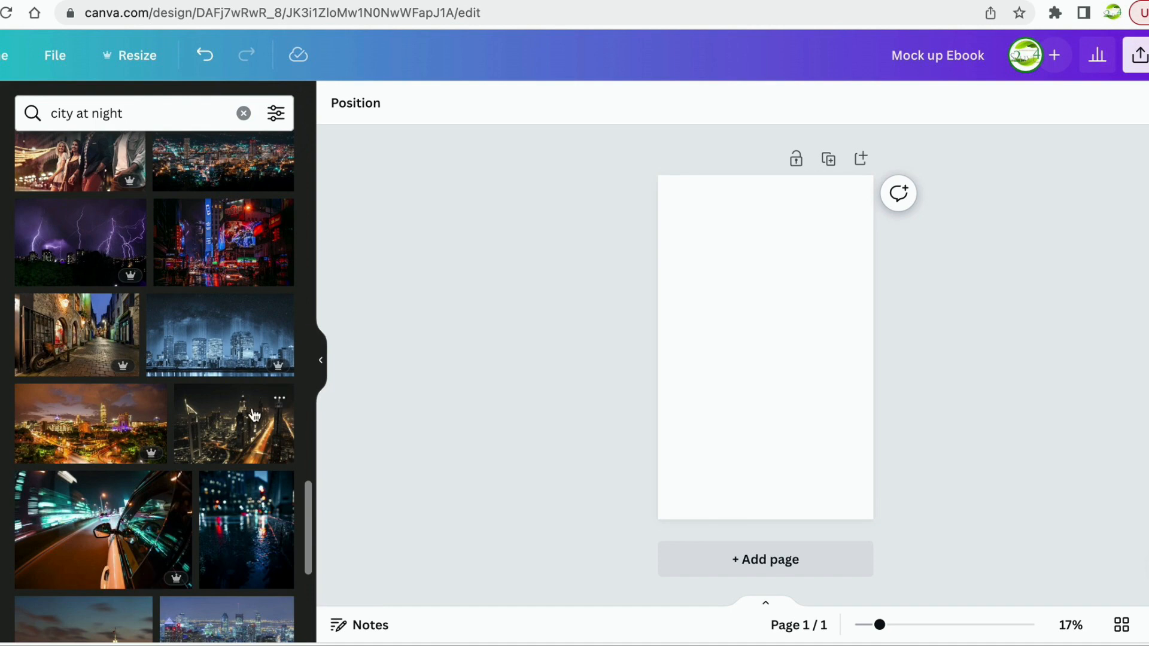
Fill the blank cover page with the blue night-city skyline photo and show the Uploads panel.
{"action": "left_click_drag", "start_coordinate": [227, 335], "coordinate": [677, 293]}
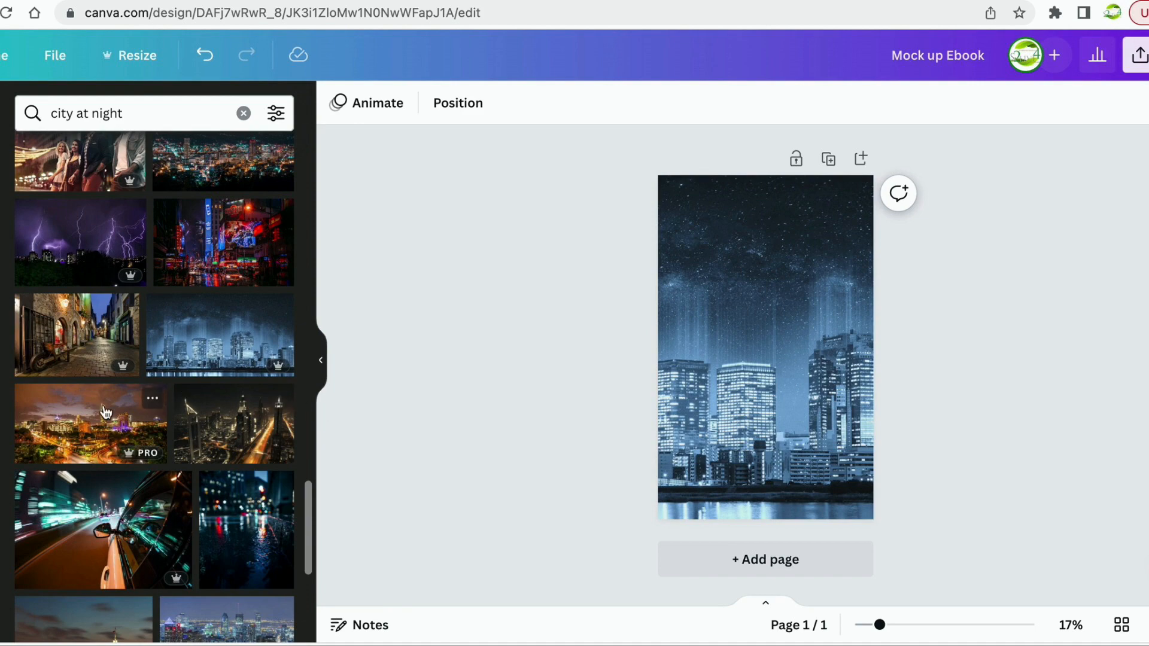
{"action": "scroll", "coordinate": [104, 412], "scroll_direction": "down", "scroll_amount": 3}
{"action": "scroll", "coordinate": [105, 412], "scroll_direction": "down", "scroll_amount": 6}
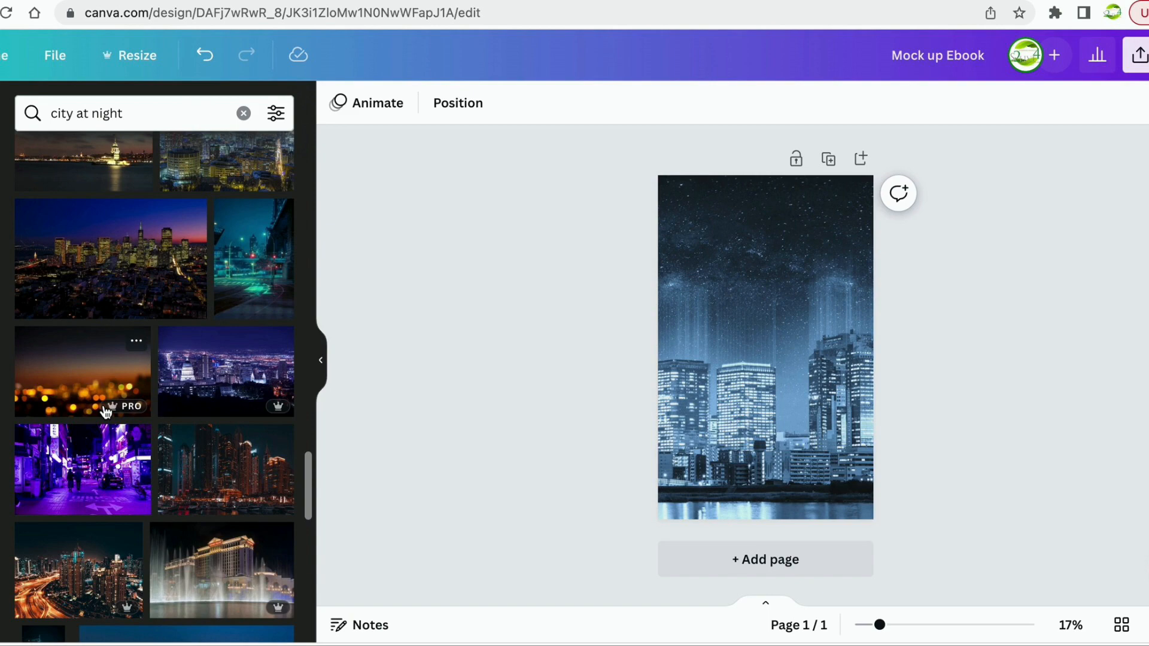
{"action": "scroll", "coordinate": [104, 412], "scroll_direction": "down", "scroll_amount": 10}
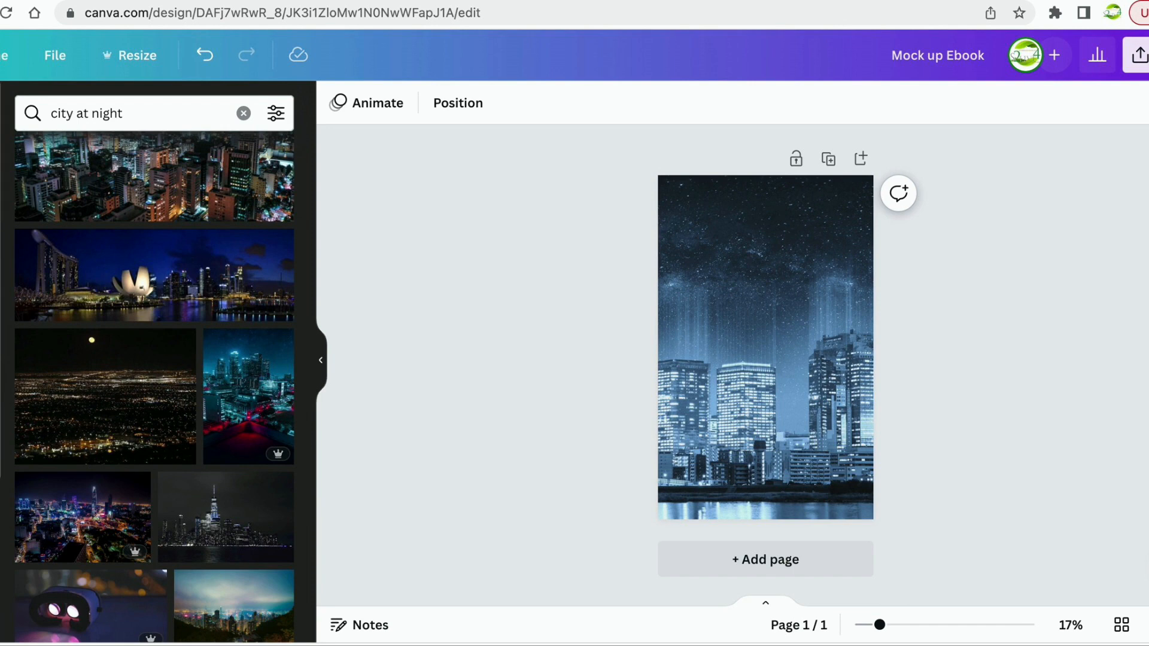
{"action": "left_click", "coordinate": [1, 307]}
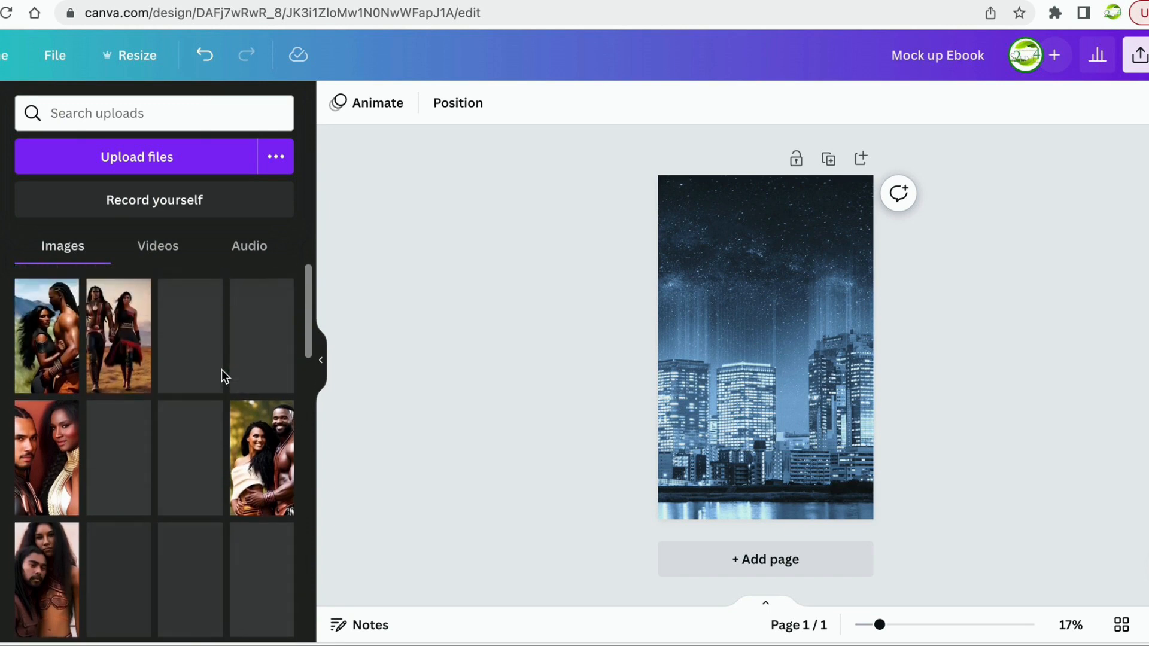
Place the uploaded couple portrait over the skyline, enlarged to full page height (1,266 × 2,250) on the right.
{"action": "scroll", "coordinate": [222, 374], "scroll_direction": "down", "scroll_amount": 2}
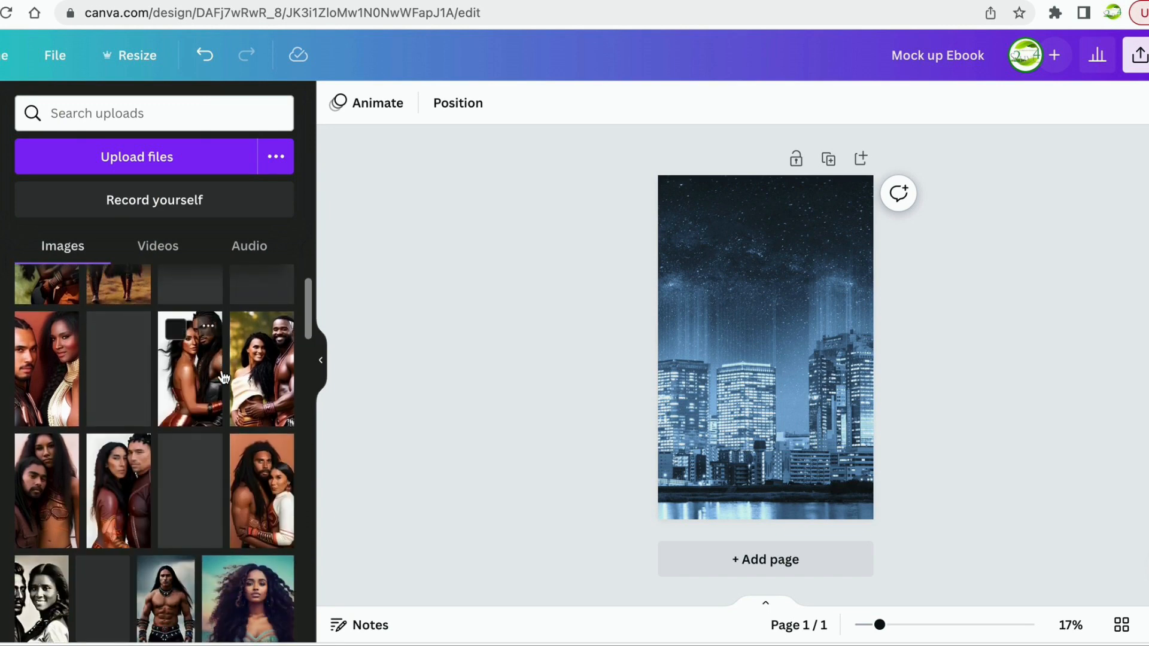
{"action": "scroll", "coordinate": [223, 376], "scroll_direction": "down", "scroll_amount": 4}
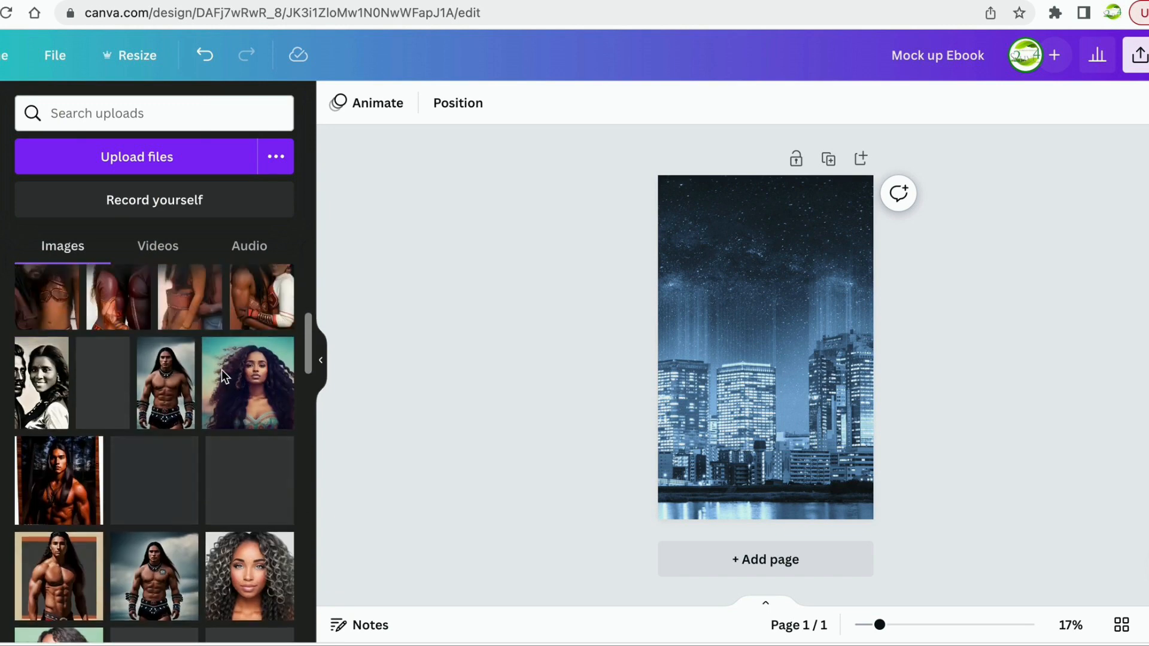
{"action": "scroll", "coordinate": [221, 370], "scroll_direction": "up", "scroll_amount": 3}
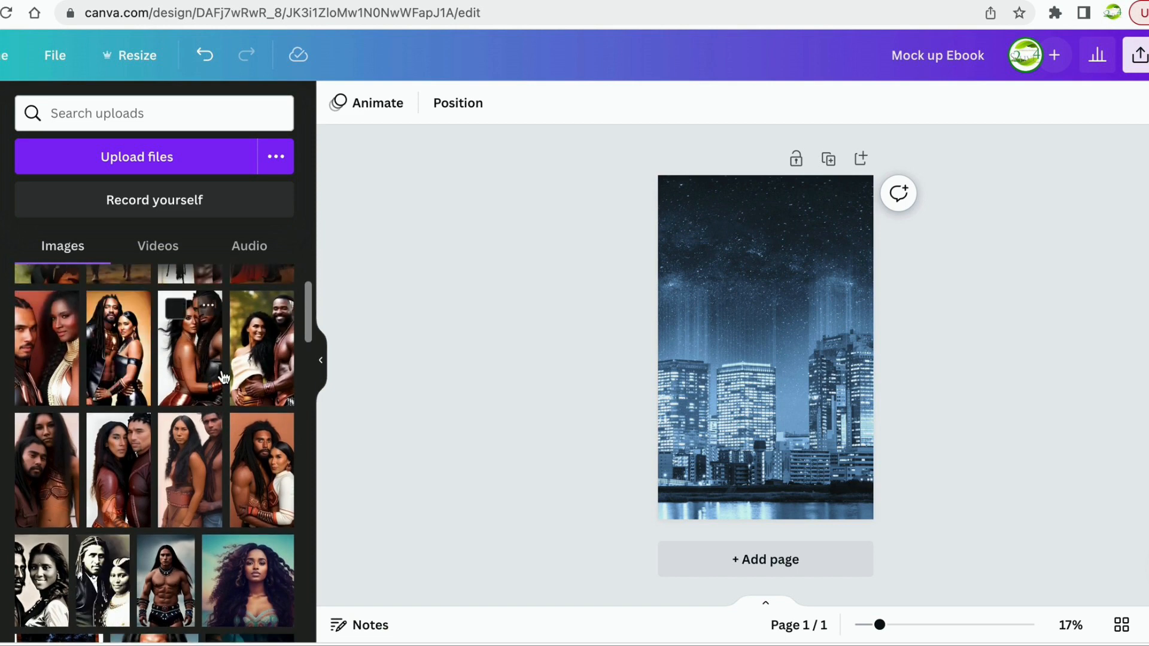
{"action": "scroll", "coordinate": [224, 375], "scroll_direction": "up", "scroll_amount": 1}
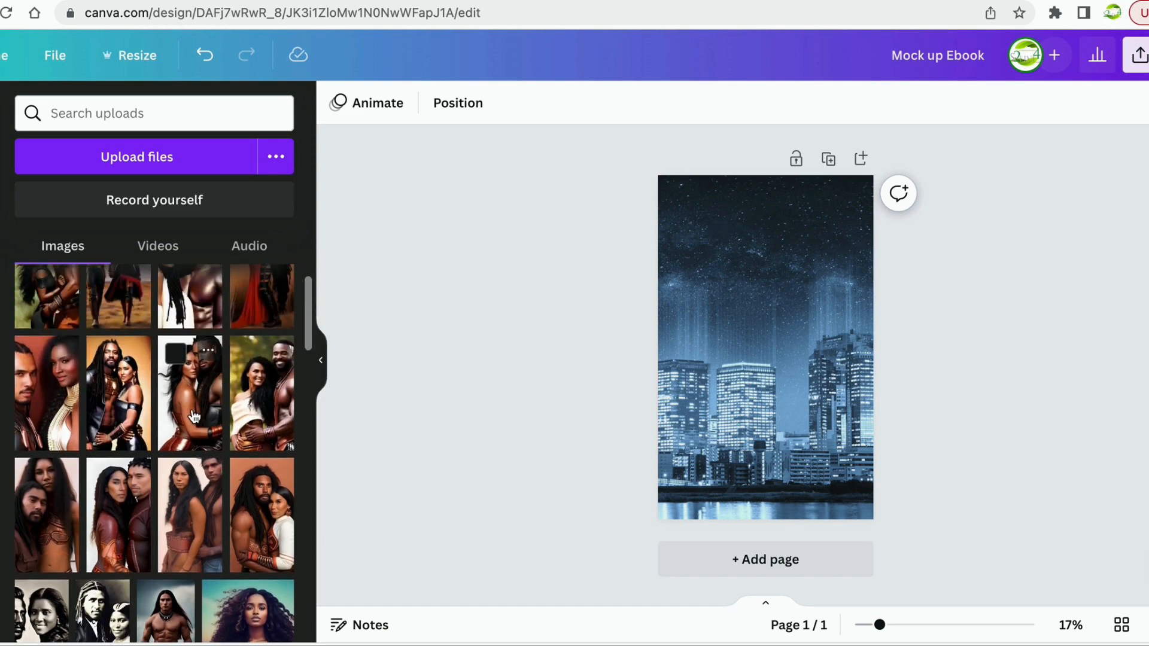
{"action": "left_click_drag", "start_coordinate": [223, 376], "coordinate": [744, 298]}
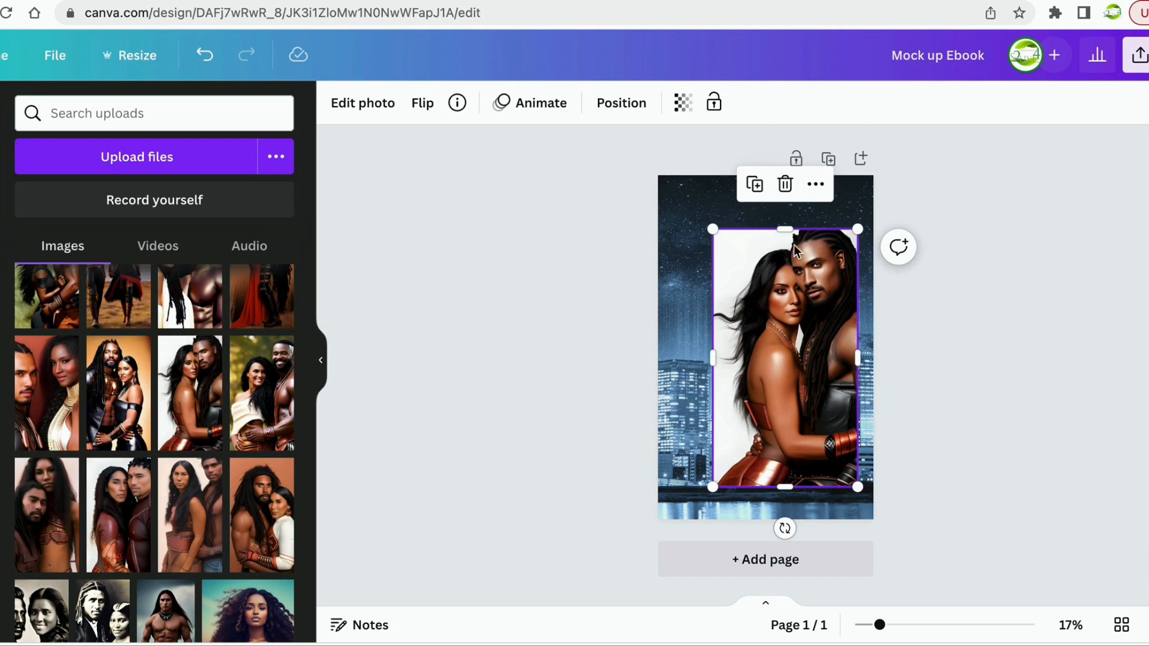
{"action": "left_click_drag", "start_coordinate": [856, 231], "coordinate": [867, 205]}
{"action": "left_click_drag", "start_coordinate": [803, 310], "coordinate": [750, 294]}
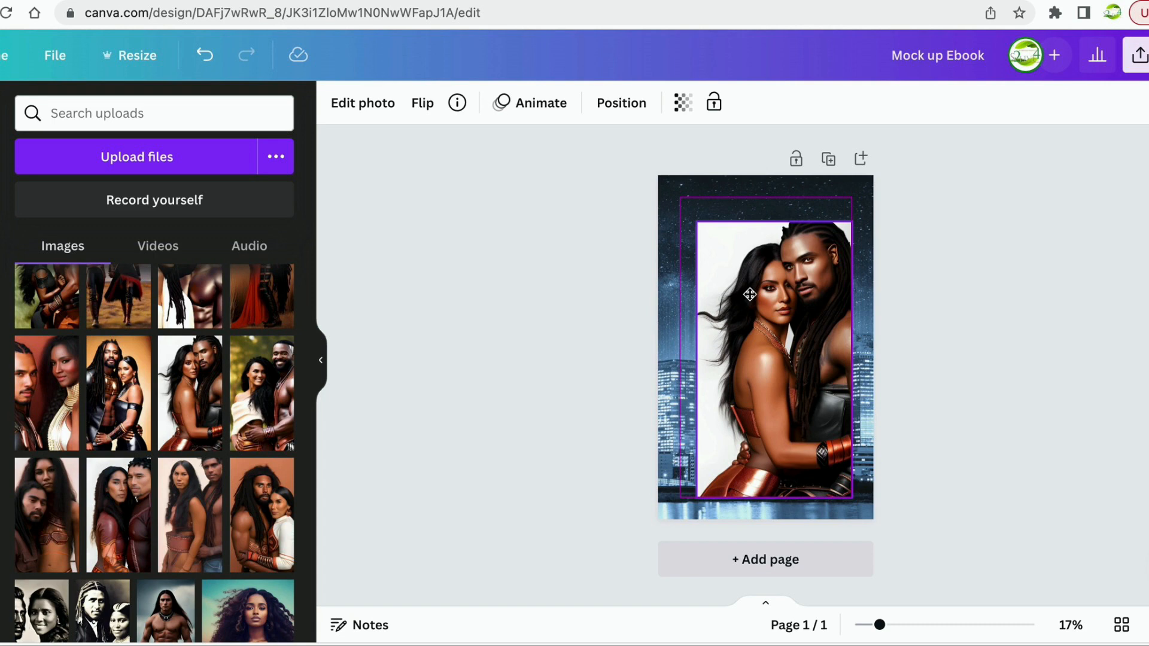
{"action": "left_click_drag", "start_coordinate": [749, 294], "coordinate": [757, 301]}
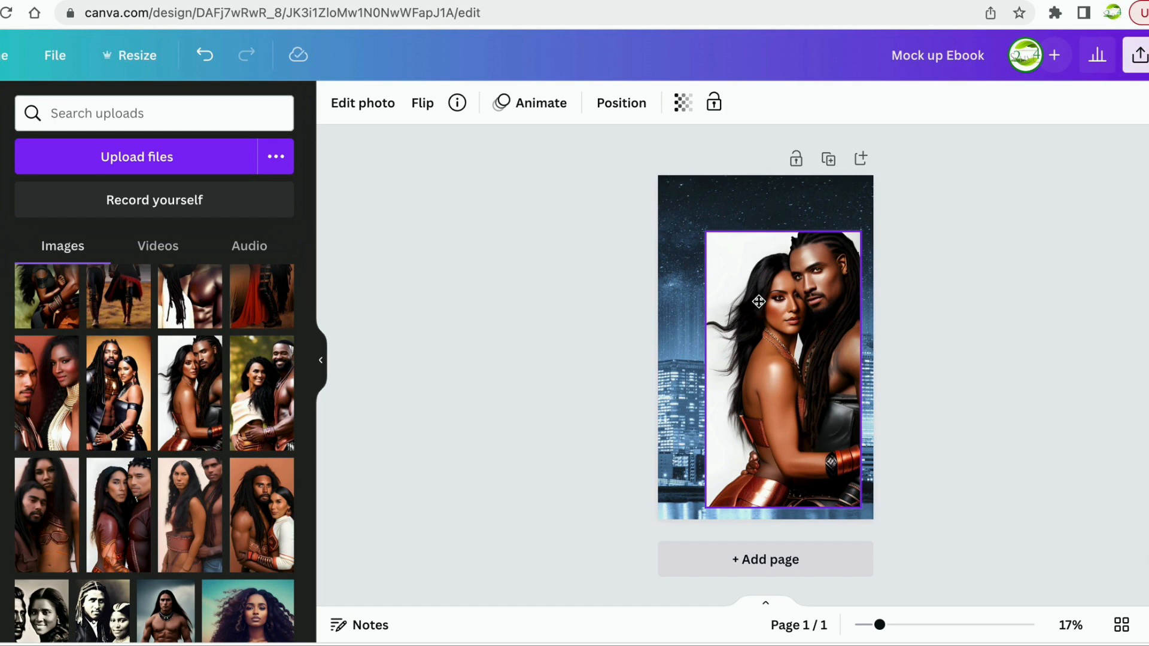
{"action": "mouse_move", "coordinate": [758, 302]}
{"action": "left_mouse_down"}
{"action": "mouse_move", "coordinate": [751, 292]}
{"action": "mouse_move", "coordinate": [766, 313]}
{"action": "left_mouse_up"}
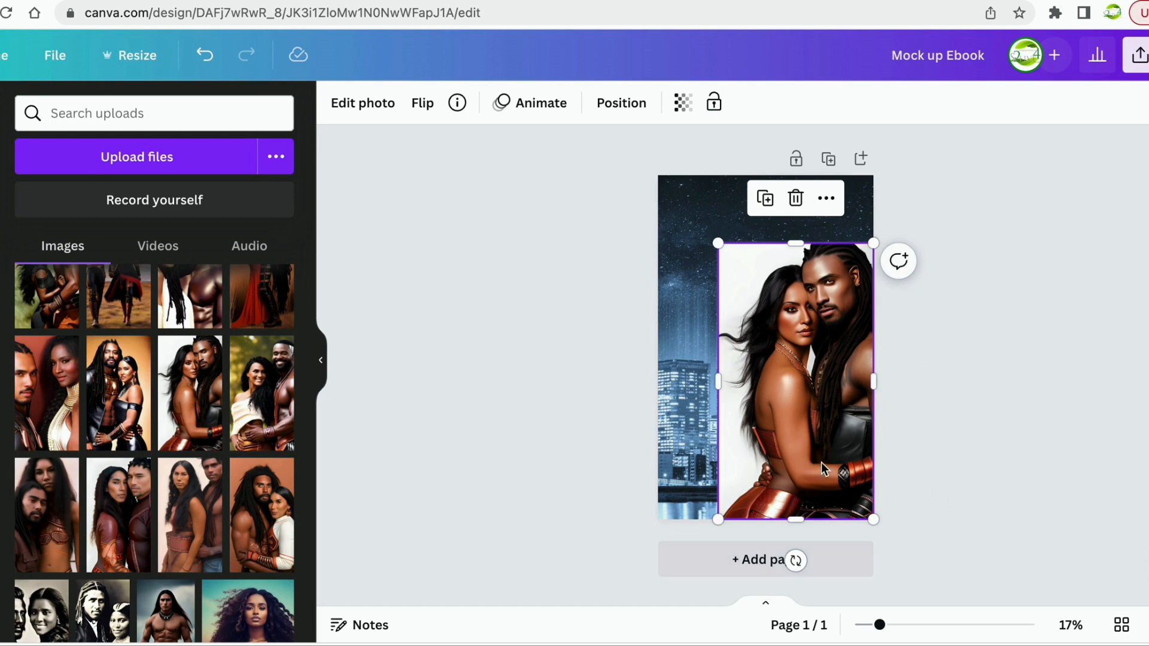
{"action": "left_click_drag", "start_coordinate": [718, 242], "coordinate": [705, 156]}
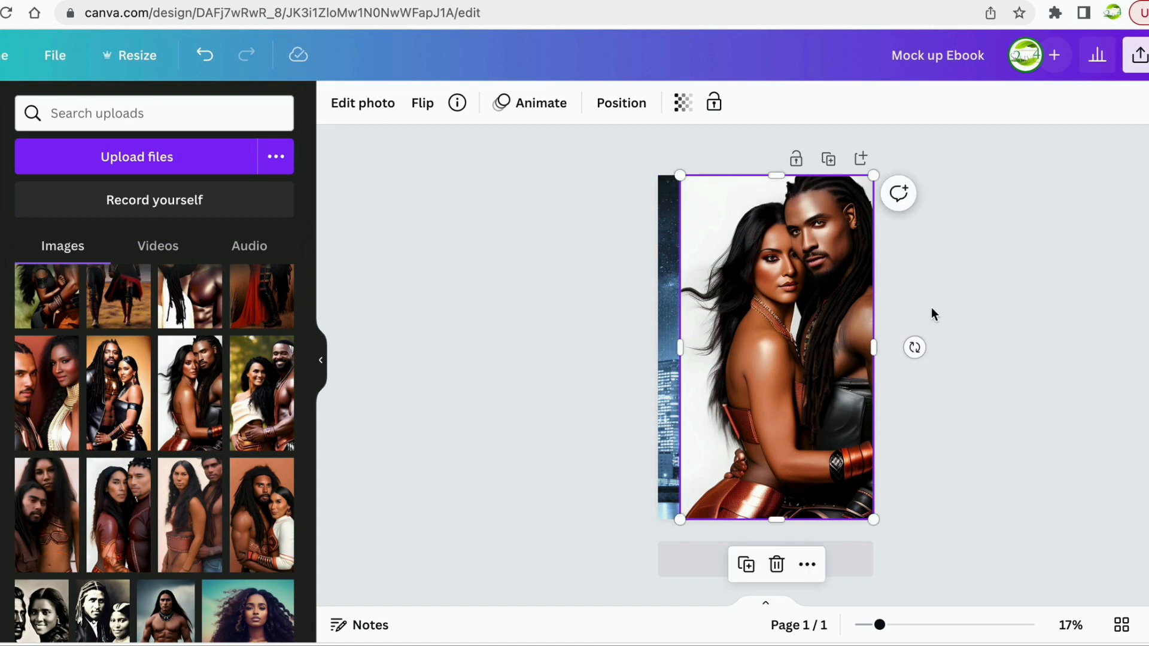
{"action": "left_click", "coordinate": [511, 393]}
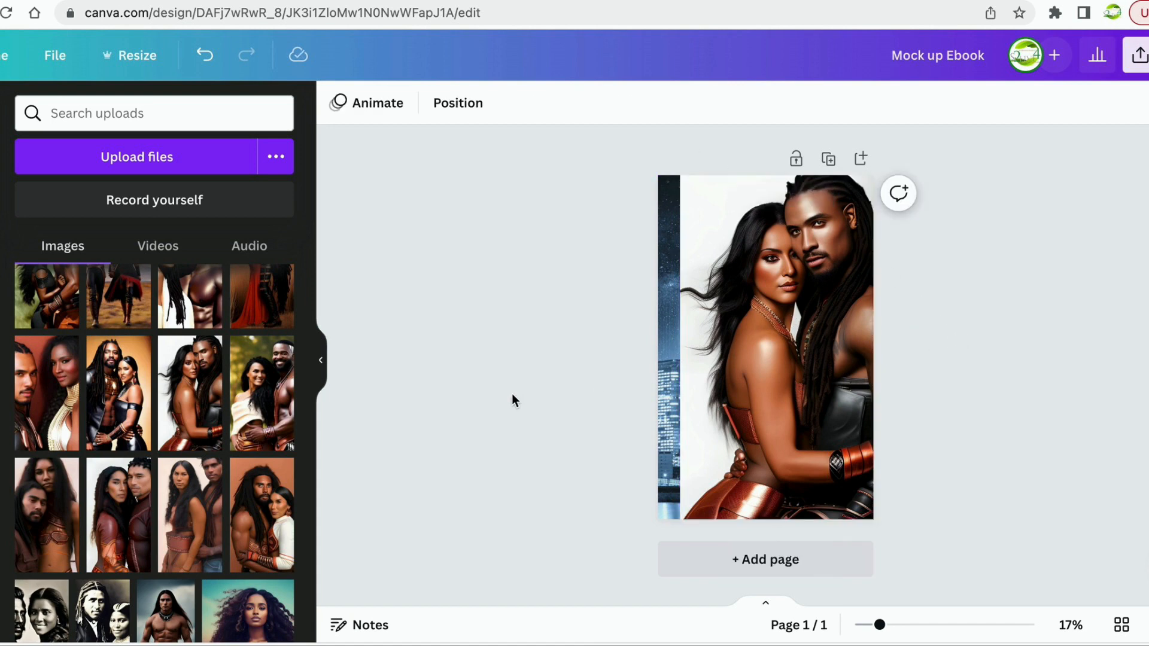
{"action": "left_click", "coordinate": [781, 373]}
Apply BG Remover to the couple photo so the blue night skyline shows behind them.
{"action": "left_click", "coordinate": [378, 107]}
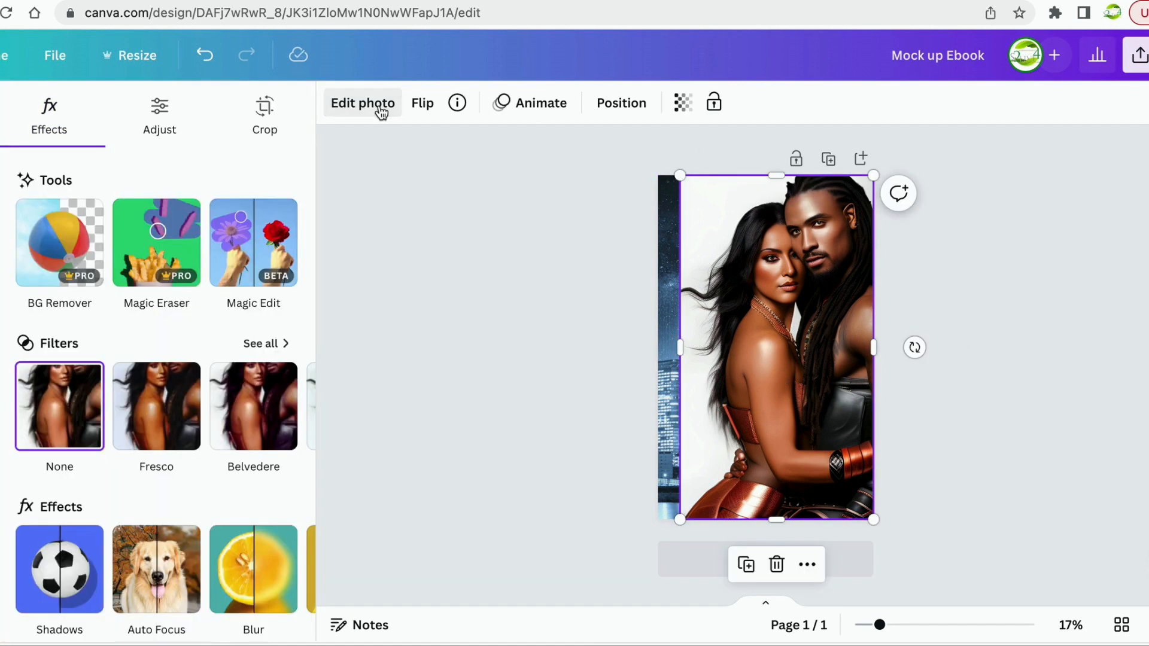
{"action": "left_click", "coordinate": [48, 261]}
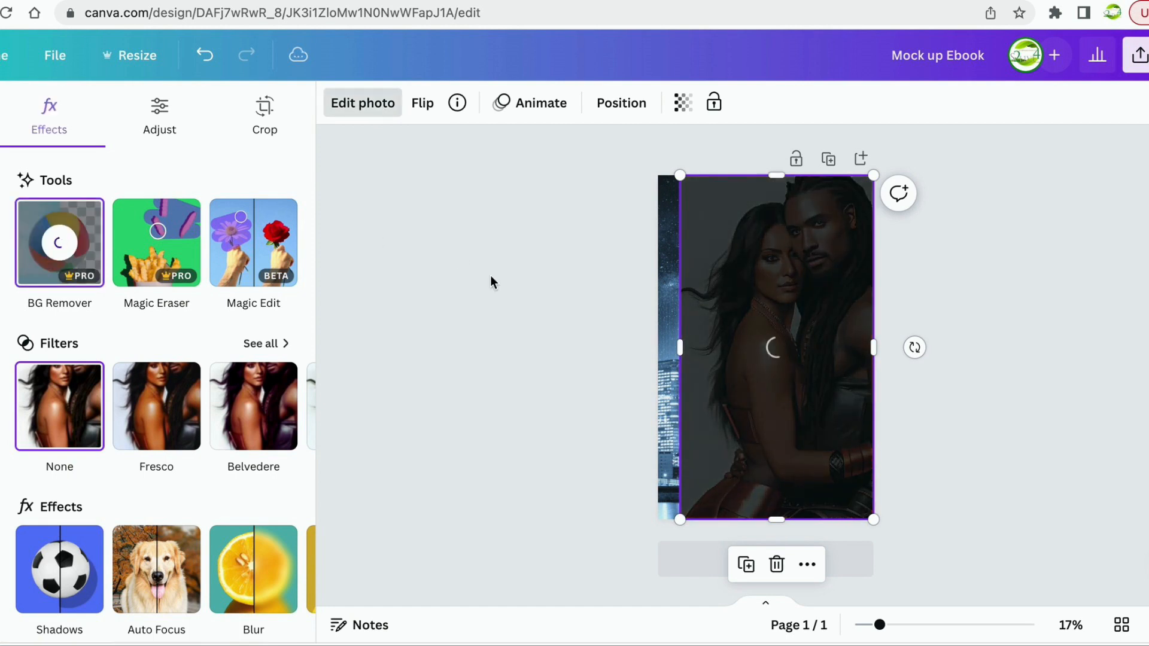
{"action": "left_click", "coordinate": [987, 353]}
{"action": "left_click", "coordinate": [965, 285]}
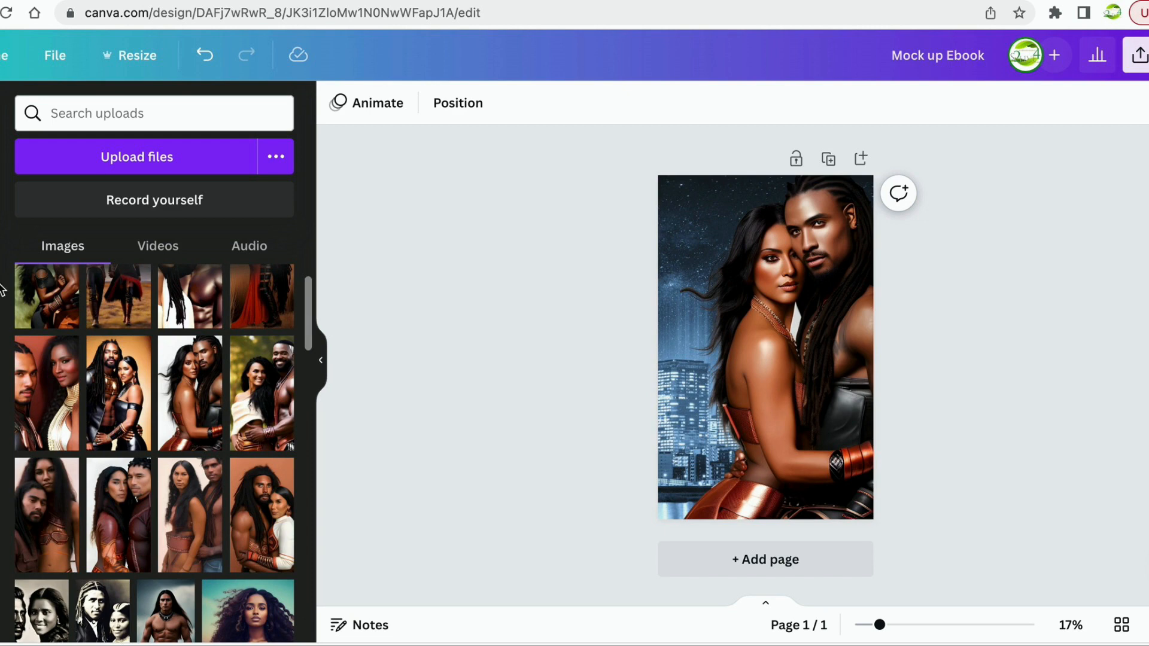
Search Elements for 'golden sparkle' and show all matching Graphics.
{"action": "left_click", "coordinate": [1, 178]}
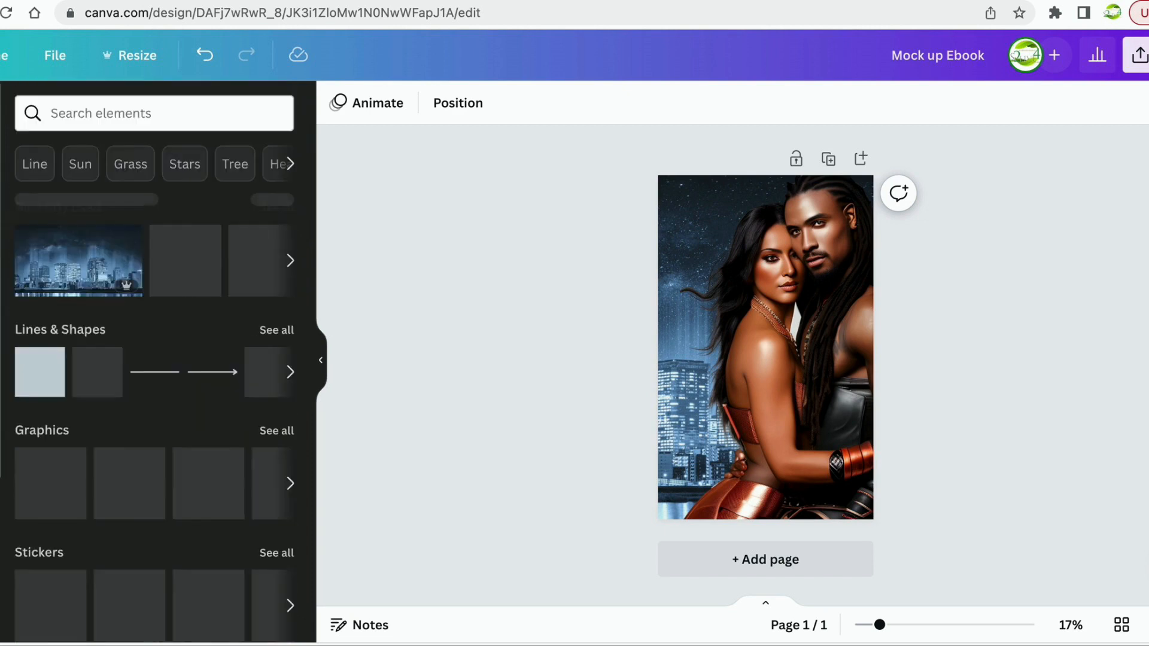
{"action": "scroll", "coordinate": [178, 342], "scroll_direction": "down", "scroll_amount": 1}
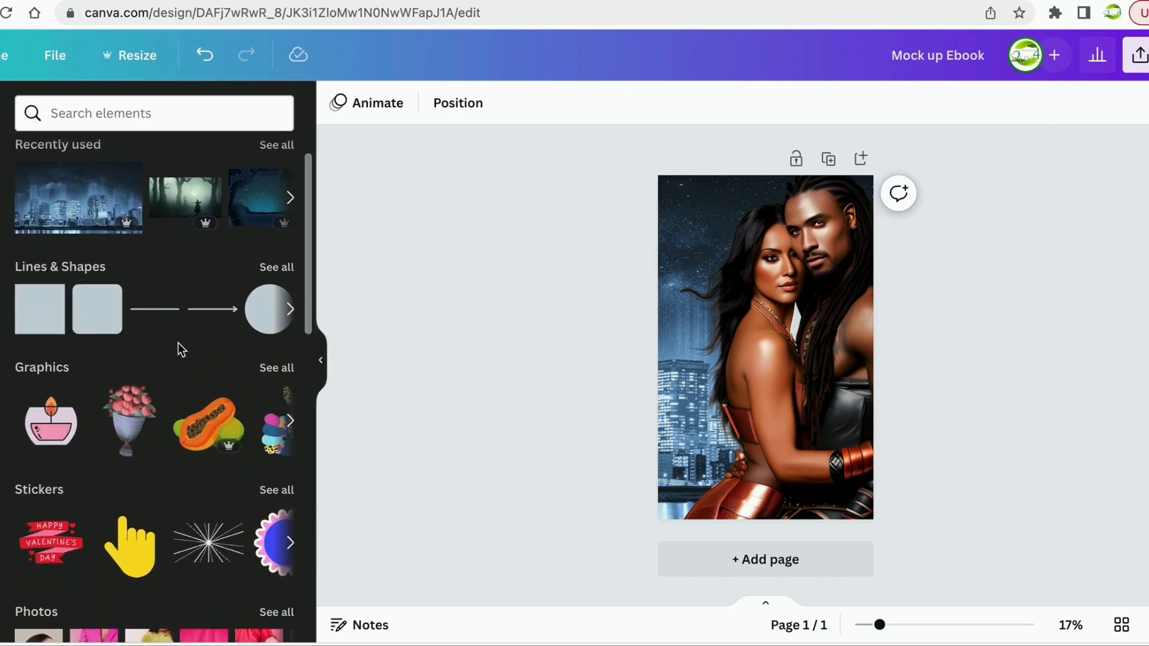
{"action": "scroll", "coordinate": [178, 342], "scroll_direction": "up", "scroll_amount": 1}
{"action": "scroll", "coordinate": [177, 342], "scroll_direction": "down", "scroll_amount": 1}
{"action": "scroll", "coordinate": [178, 343], "scroll_direction": "down", "scroll_amount": 10}
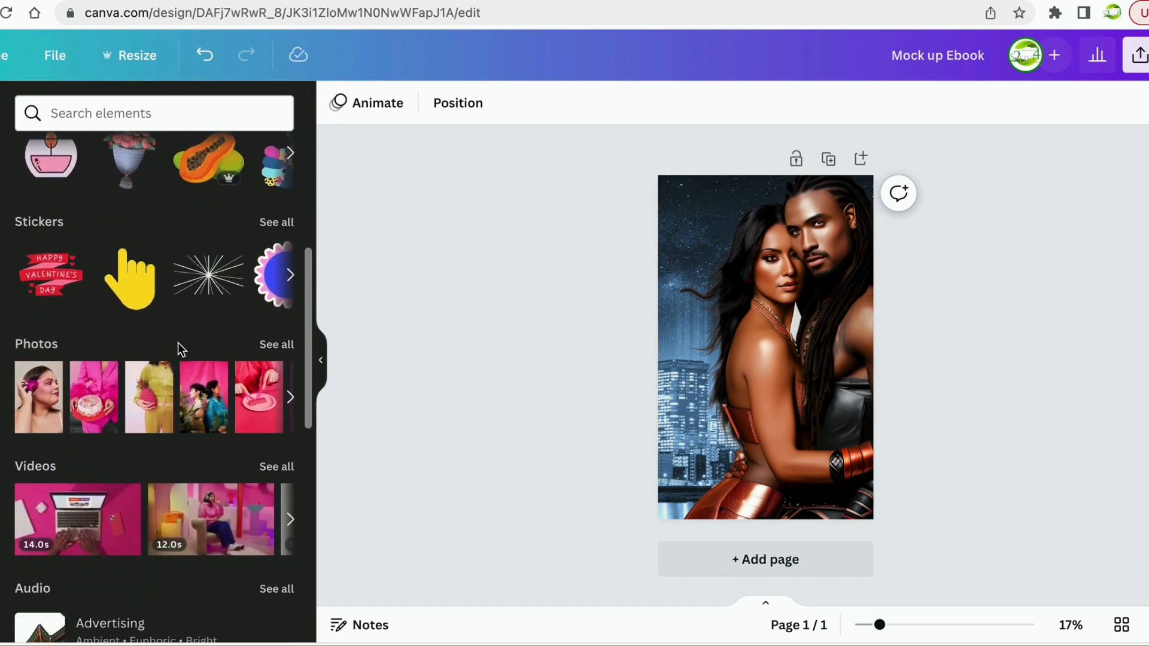
{"action": "scroll", "coordinate": [178, 347], "scroll_direction": "up", "scroll_amount": 12}
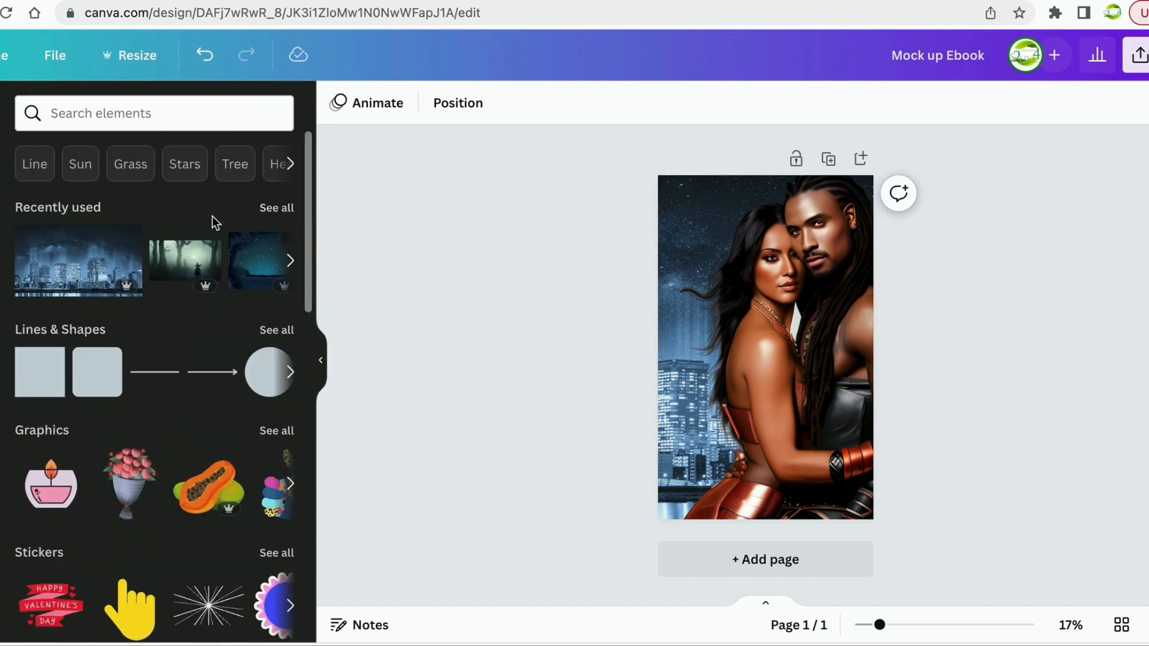
{"action": "left_click", "coordinate": [59, 116]}
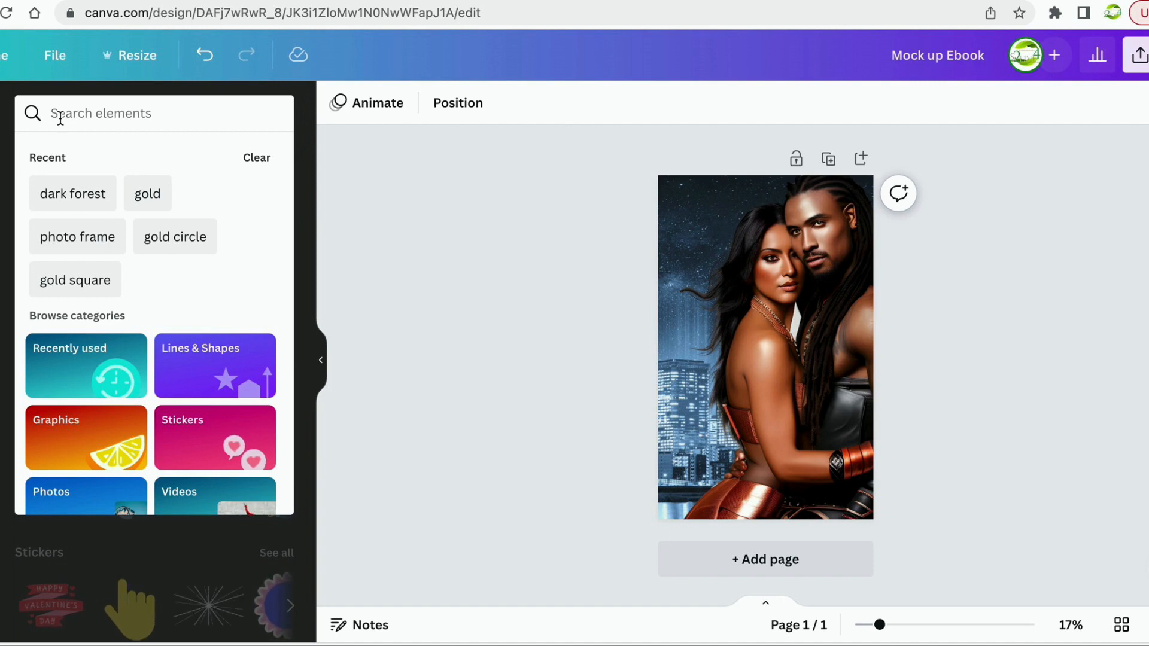
{"action": "type", "text": "gold"}
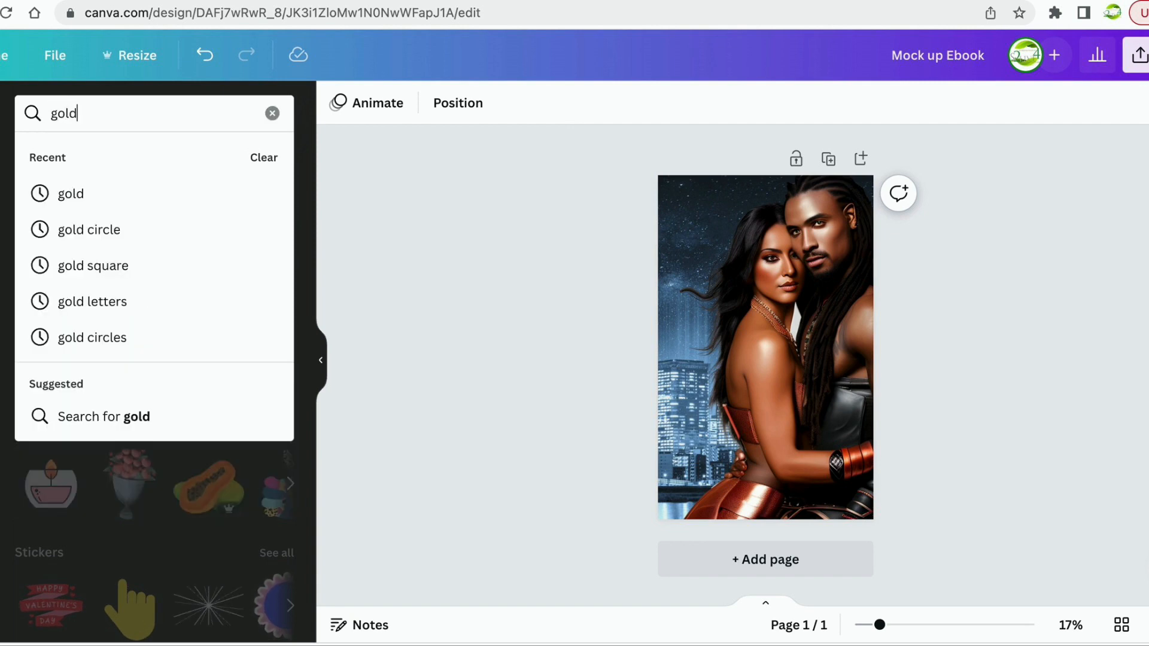
{"action": "type", "text": " sp"}
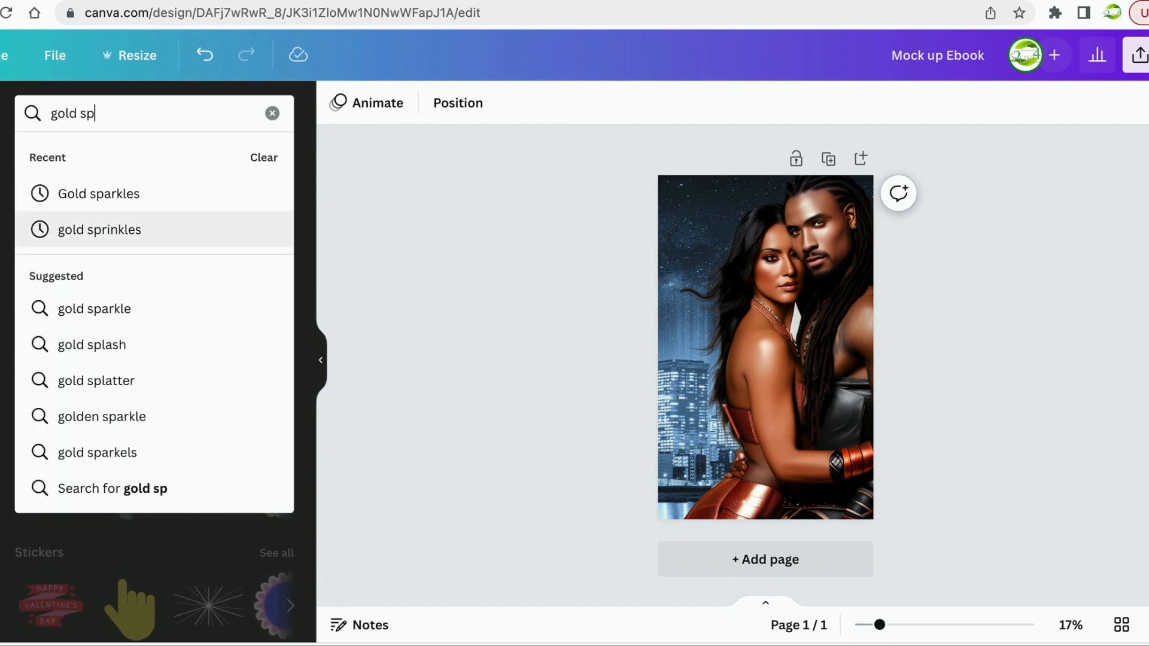
{"action": "type", "text": "rakel"}
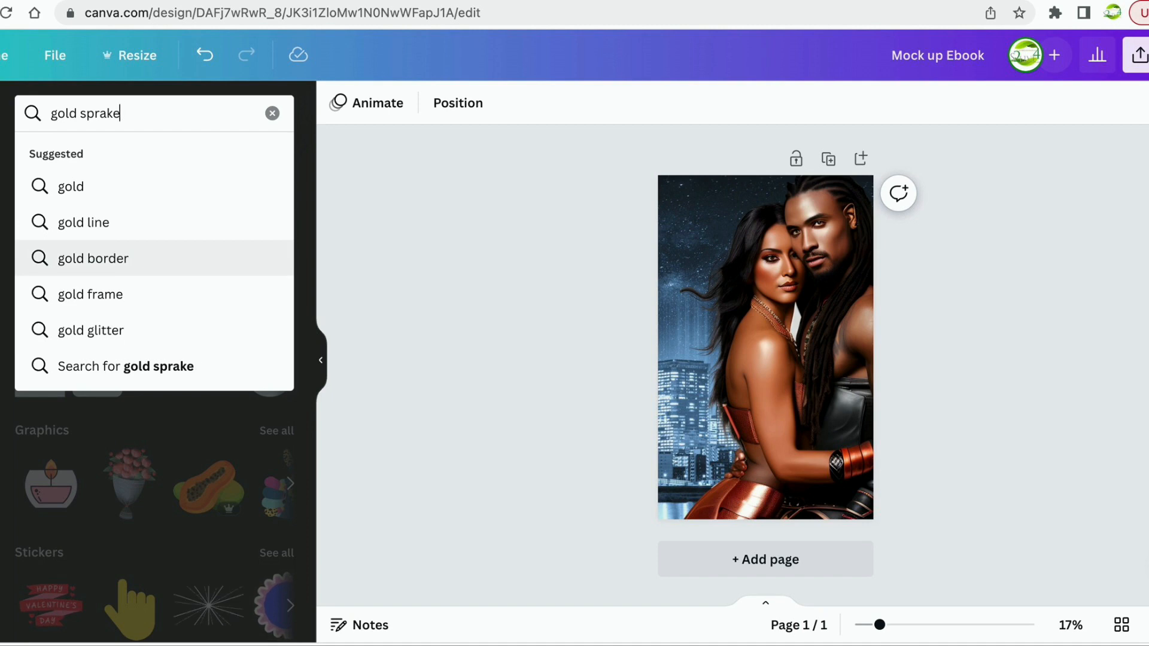
{"action": "key", "text": "BackSpace"}
{"action": "key", "text": "BackSpace"}
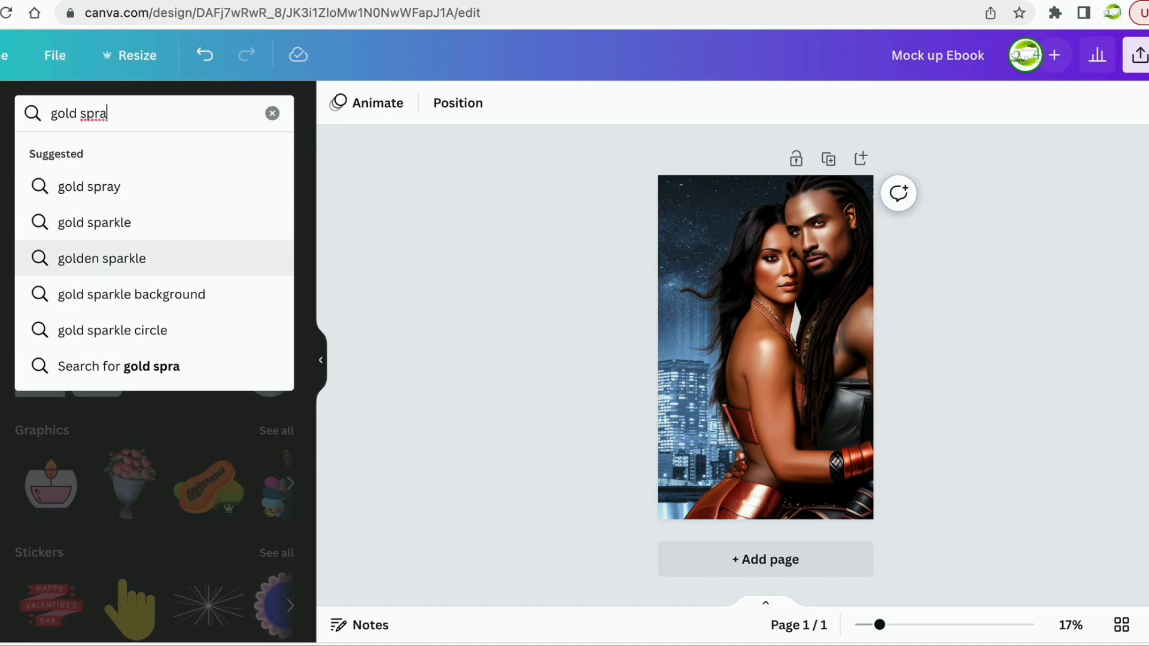
{"action": "left_click", "coordinate": [117, 264]}
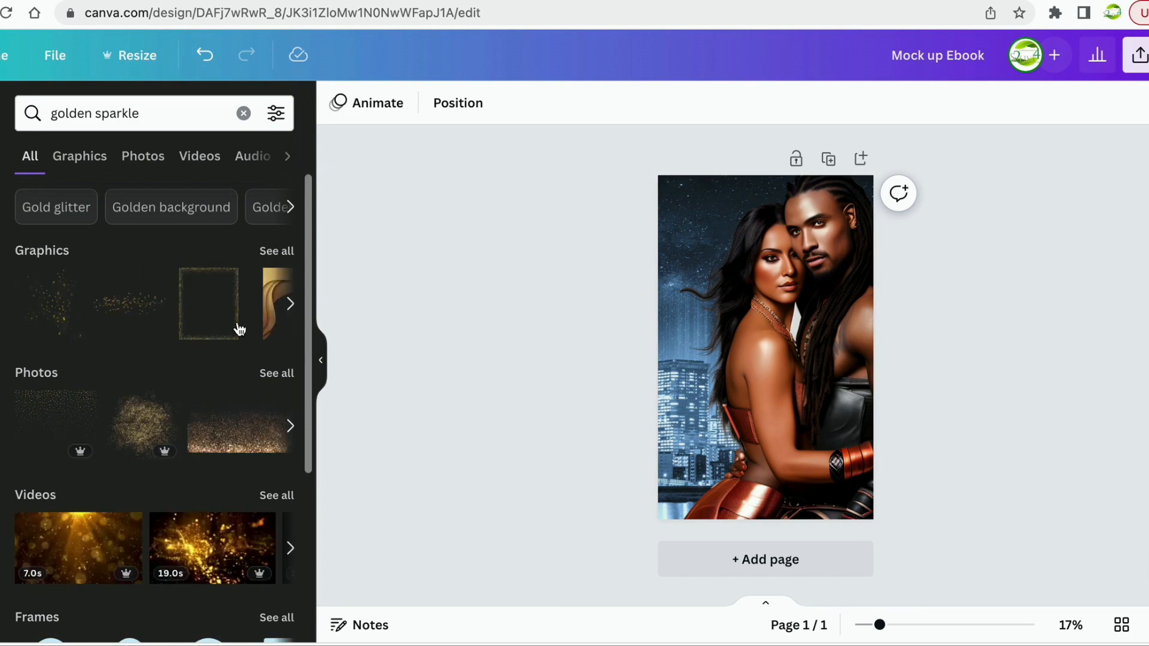
{"action": "left_click", "coordinate": [279, 250]}
Try adding the glowing golden ring graphic, then lock the couple photo's position.
{"action": "scroll", "coordinate": [192, 463], "scroll_direction": "down", "scroll_amount": 3}
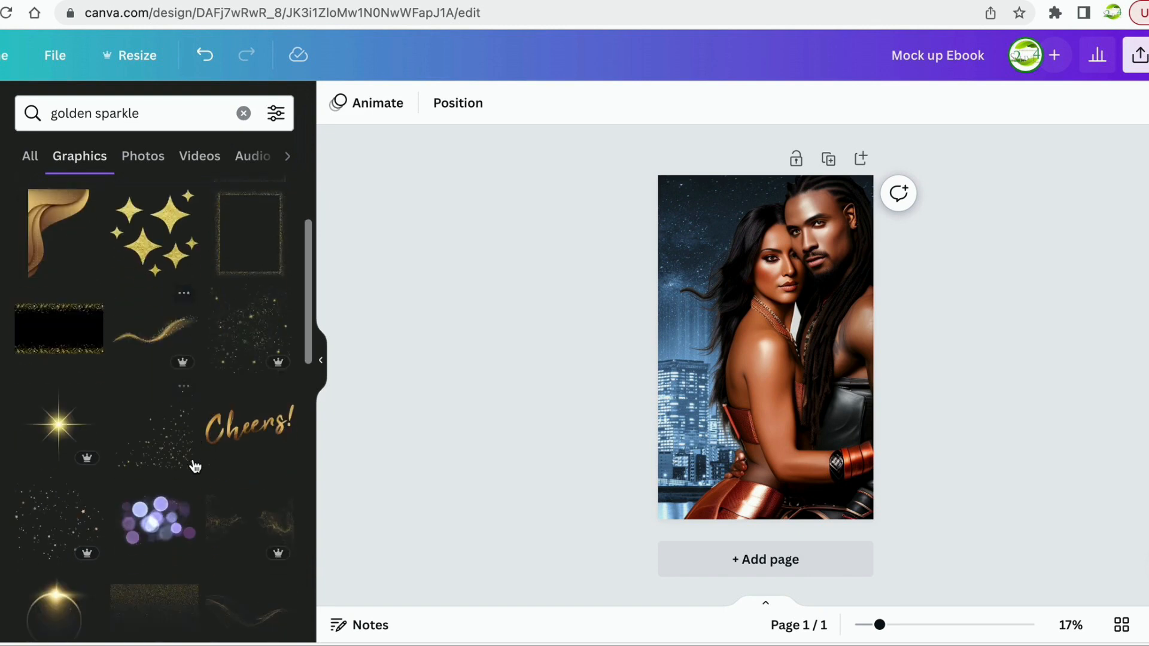
{"action": "scroll", "coordinate": [195, 466], "scroll_direction": "down", "scroll_amount": 5}
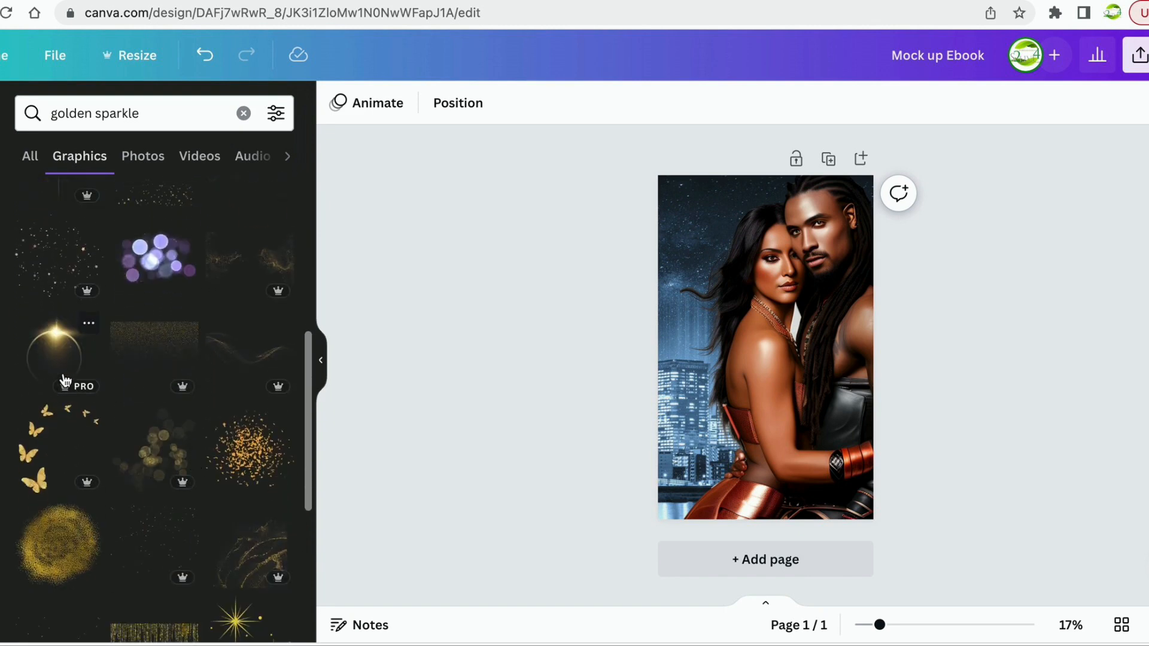
{"action": "left_click_drag", "start_coordinate": [60, 354], "coordinate": [165, 380]}
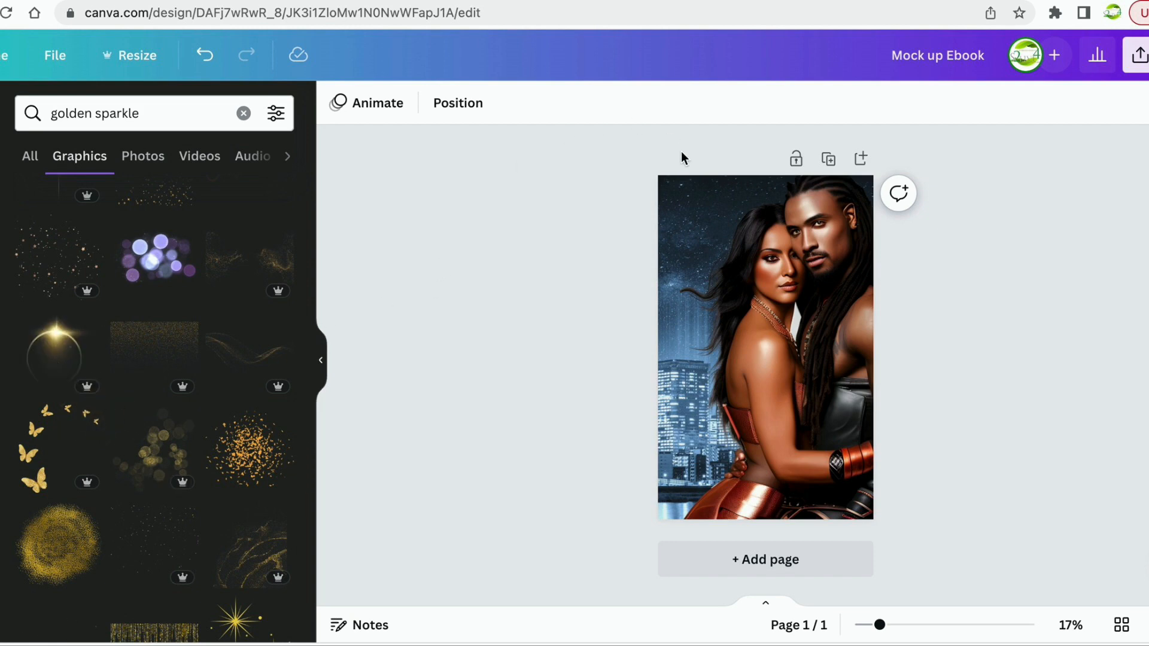
{"action": "left_click", "coordinate": [800, 259]}
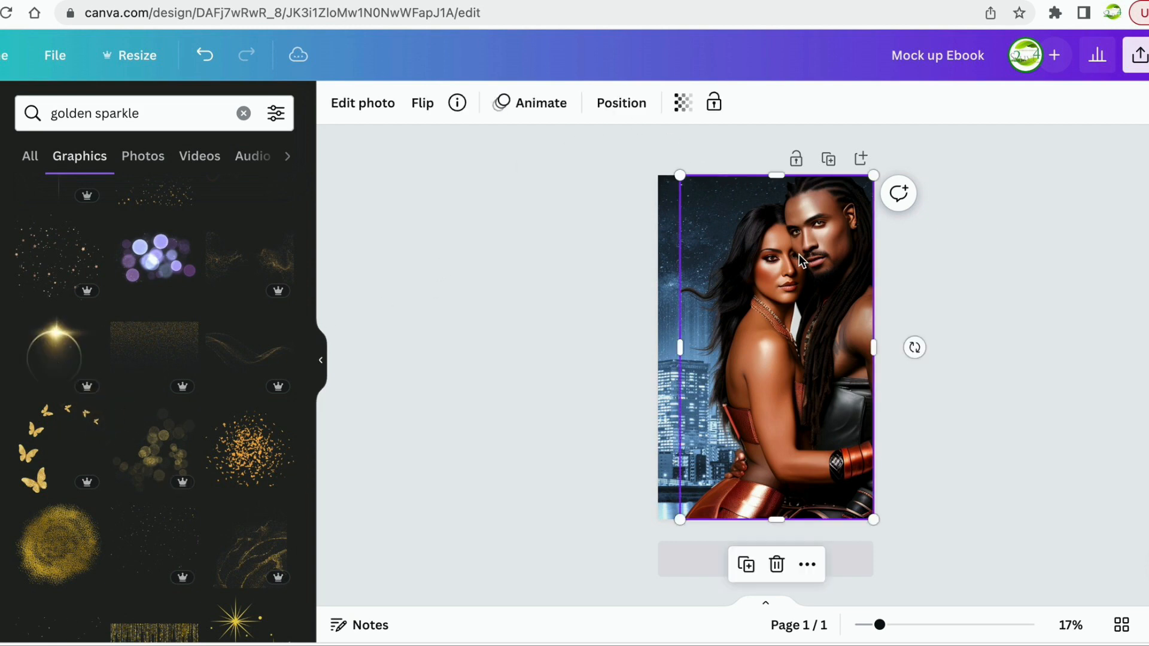
{"action": "left_click", "coordinate": [714, 102]}
Lock the couple photo against all edits and add the glowing golden ring over the woman's hair.
{"action": "left_click", "coordinate": [502, 115]}
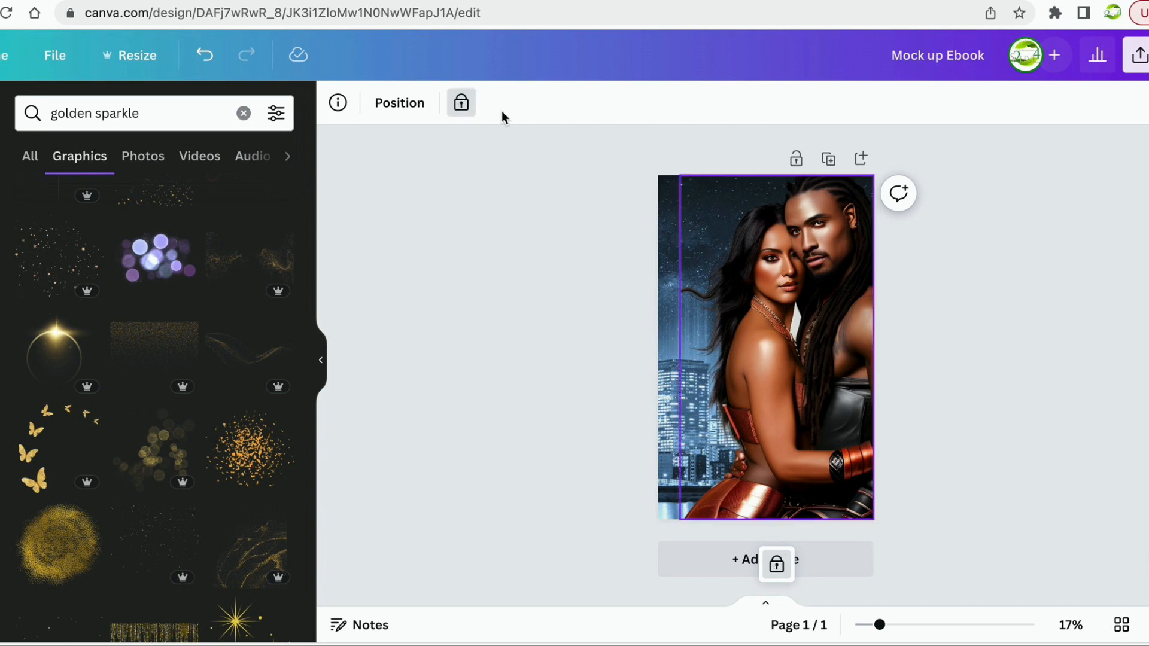
{"action": "left_click", "coordinate": [589, 385]}
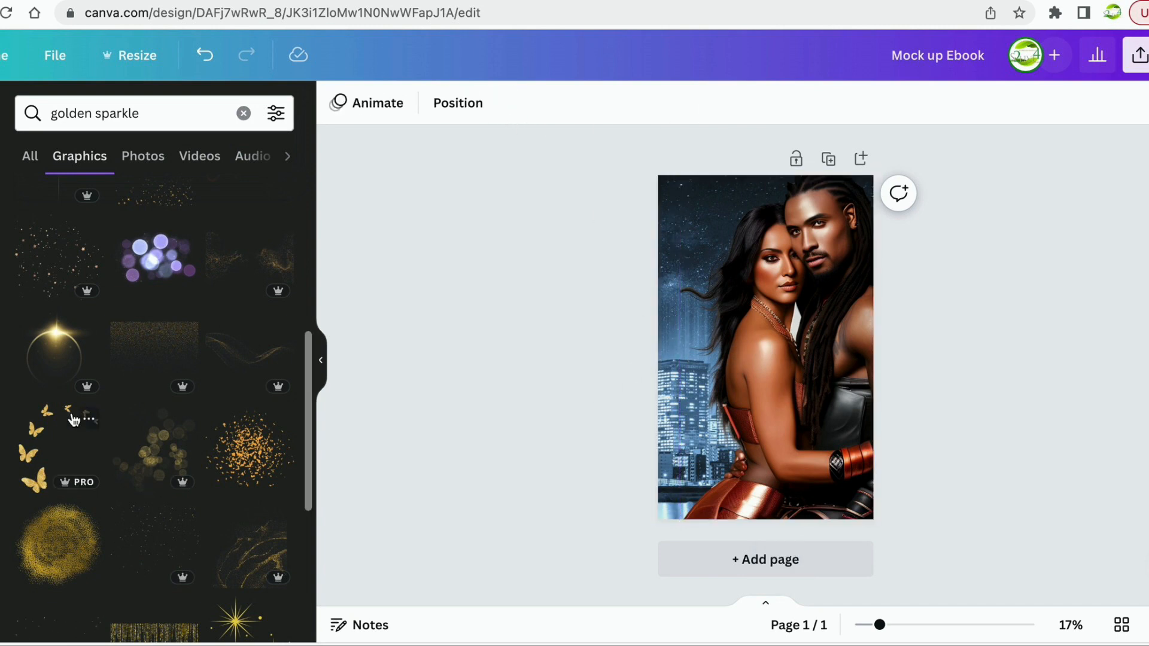
{"action": "left_click_drag", "start_coordinate": [55, 353], "coordinate": [689, 218]}
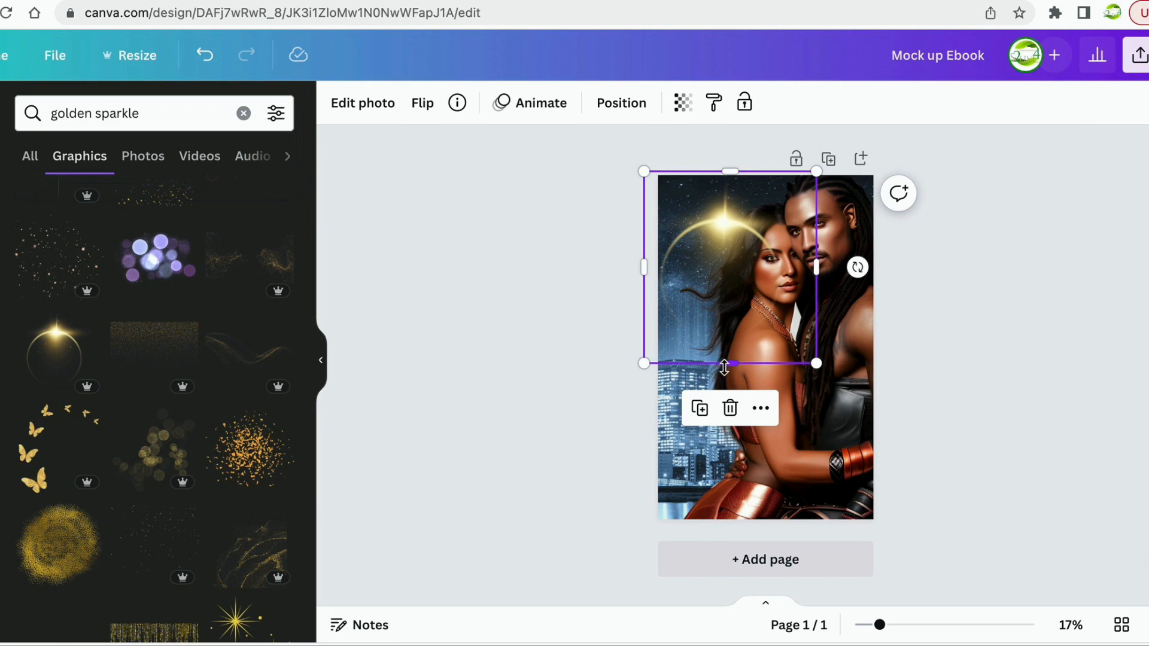
Rotate the sparkle ring to about -72° and move it to the upper left above the couple.
{"action": "left_click", "coordinate": [964, 378]}
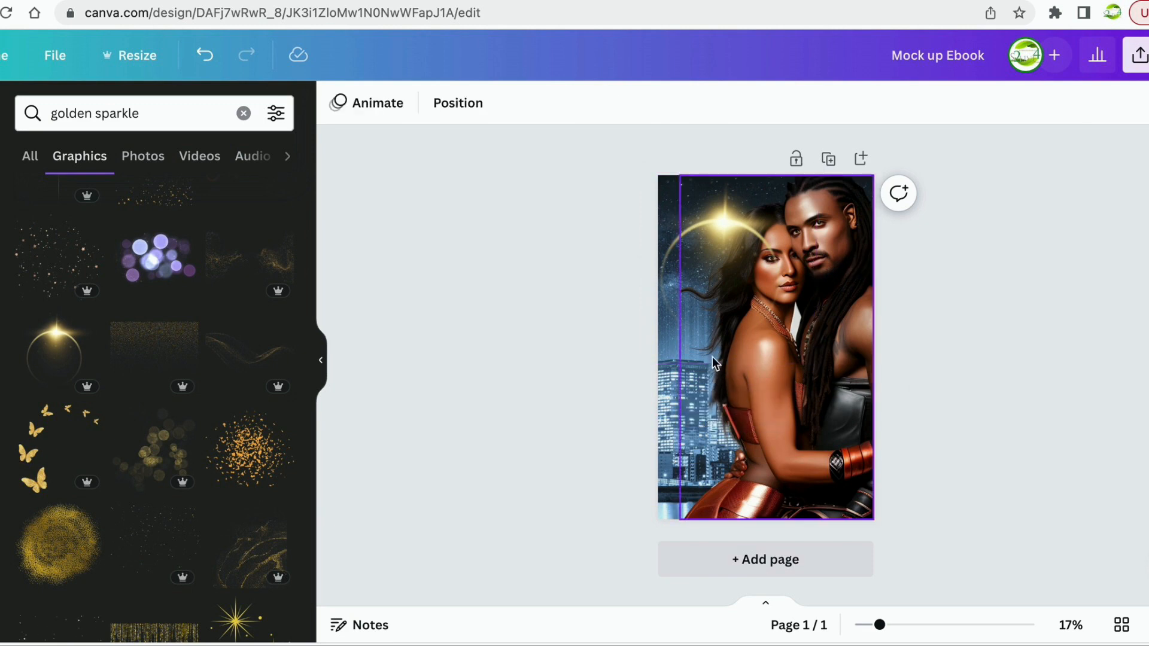
{"action": "left_click", "coordinate": [728, 324]}
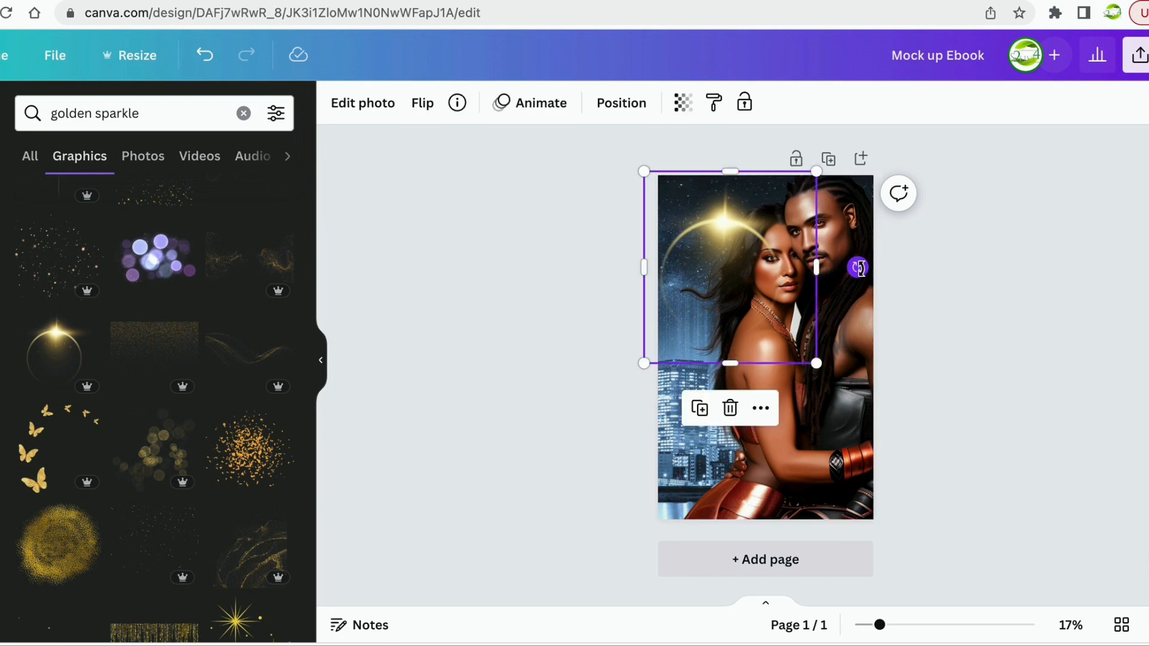
{"action": "left_click_drag", "start_coordinate": [859, 269], "coordinate": [772, 191]}
{"action": "left_click_drag", "start_coordinate": [725, 266], "coordinate": [736, 234]}
{"action": "left_click", "coordinate": [1057, 329]}
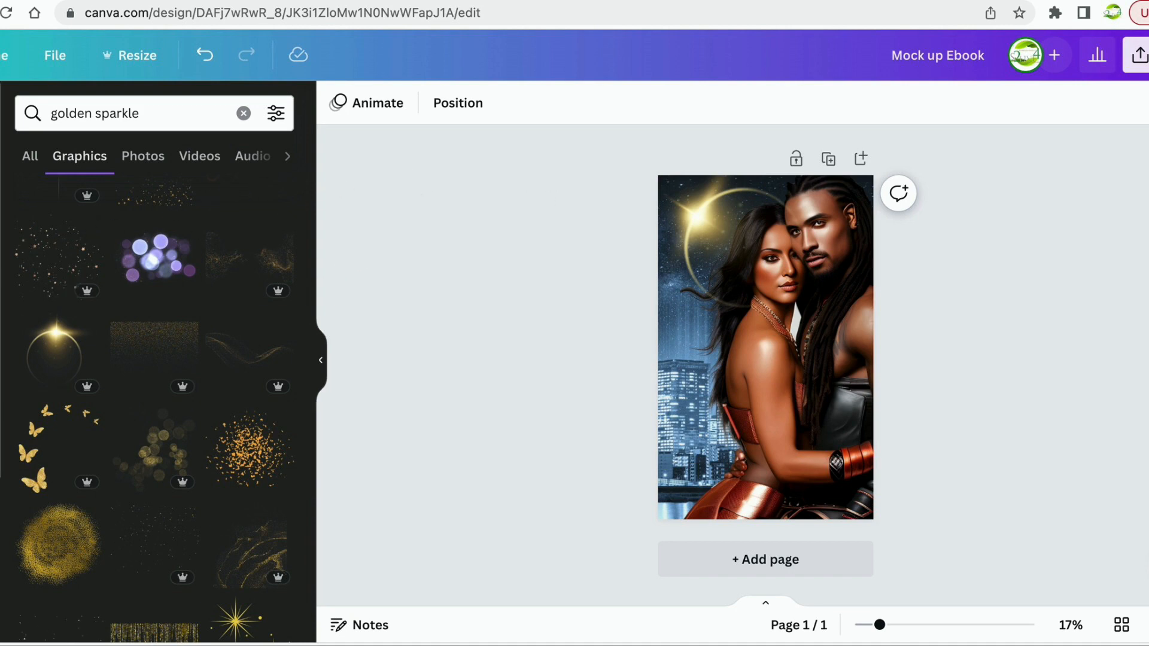
{"action": "left_click", "coordinate": [1, 359]}
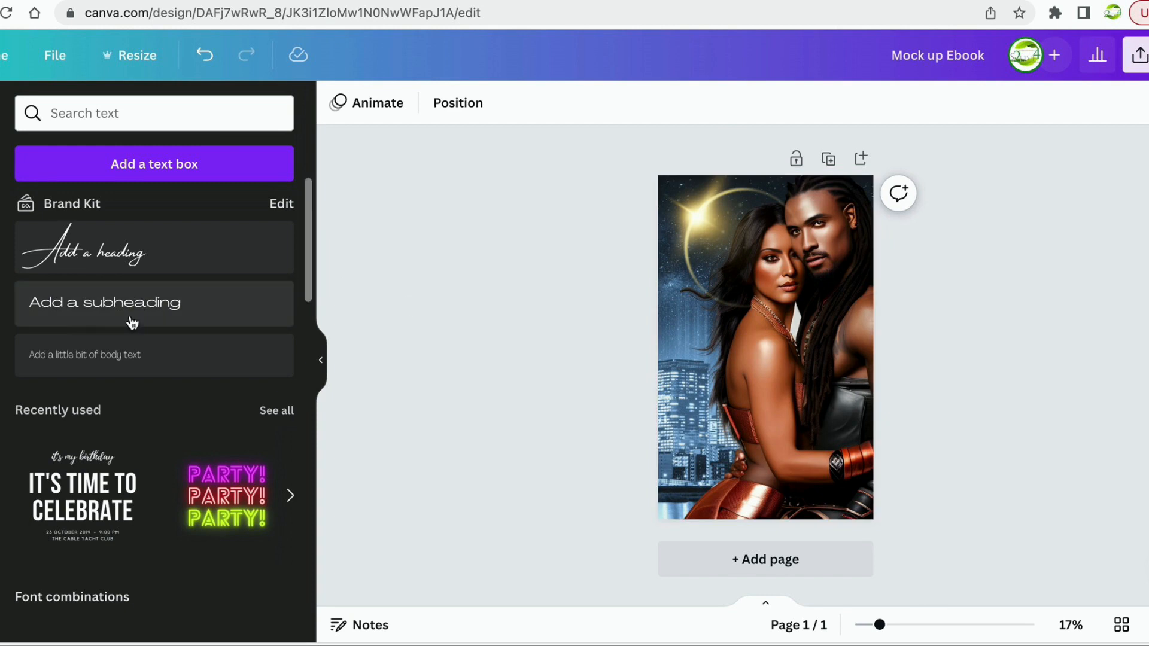
Pass through the Templates and Elements panels to Uploads and scroll the uploaded Images grid.
{"action": "left_click", "coordinate": [0, 114]}
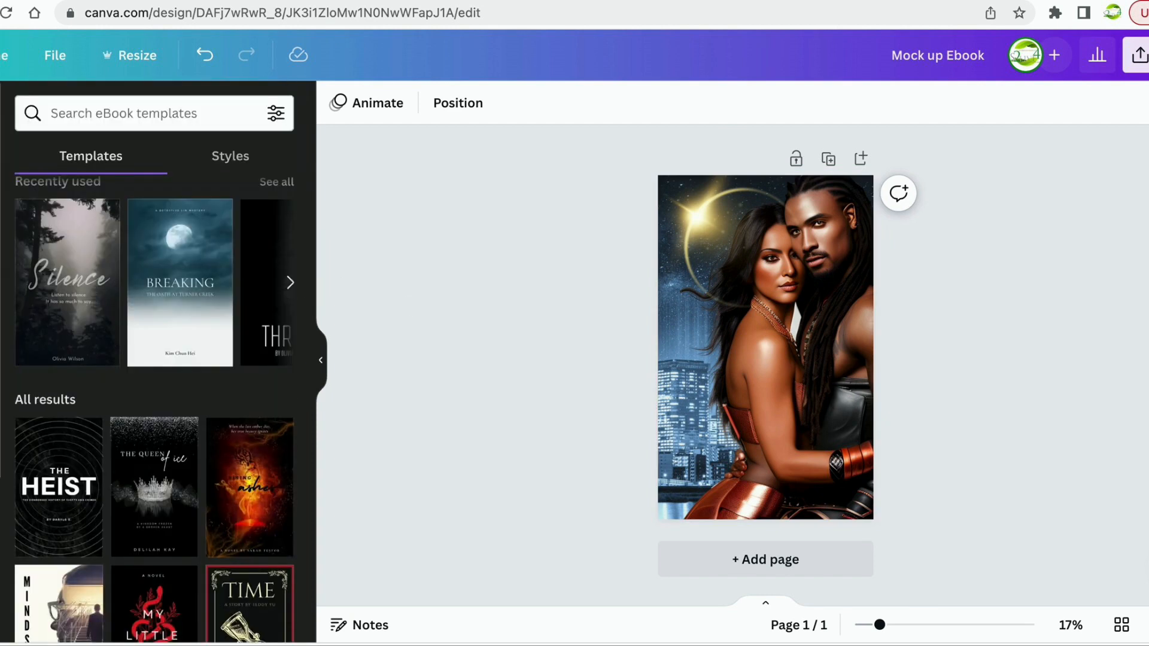
{"action": "left_click", "coordinate": [0, 180]}
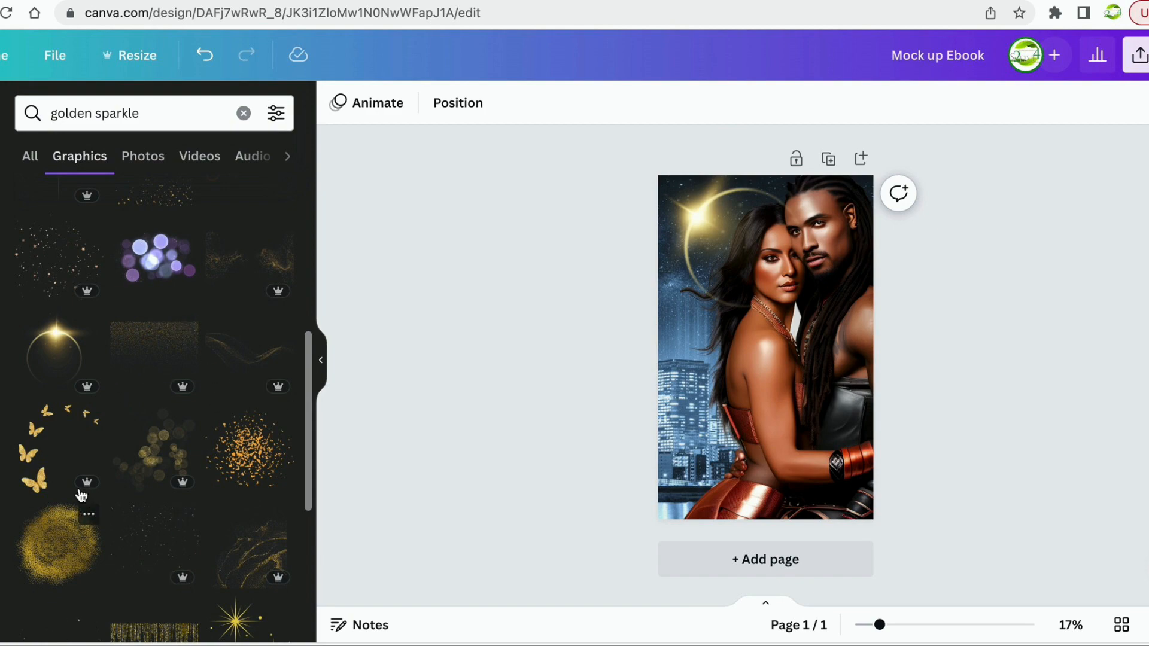
{"action": "left_click", "coordinate": [0, 245]}
{"action": "scroll", "coordinate": [208, 399], "scroll_direction": "down", "scroll_amount": 15}
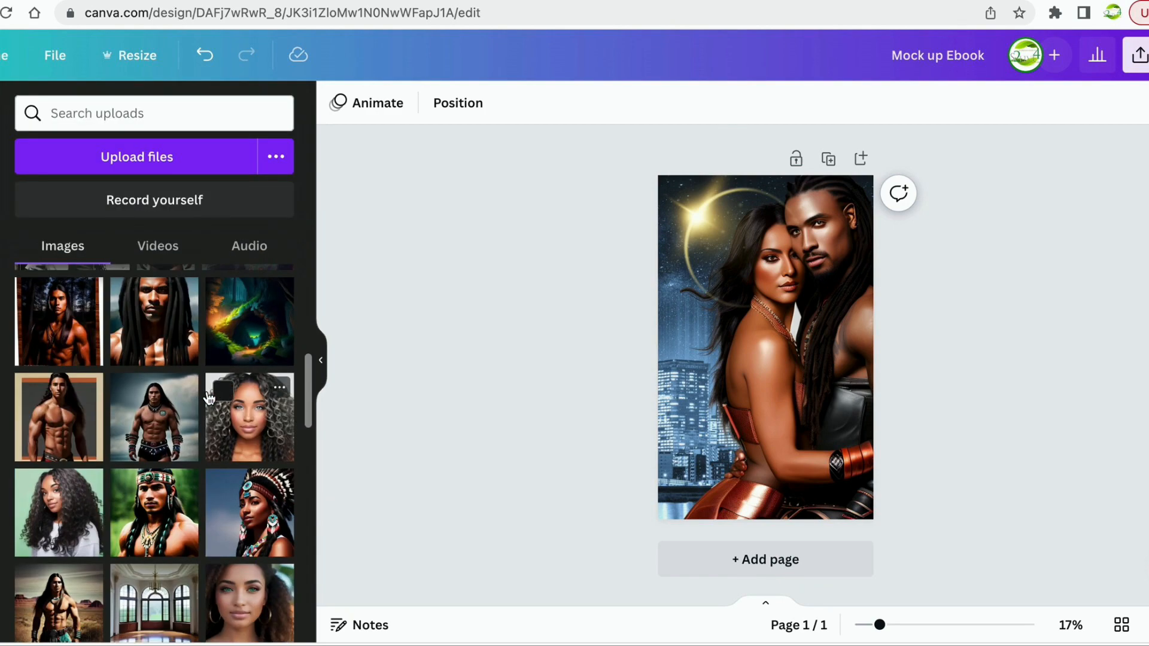
{"action": "scroll", "coordinate": [208, 399], "scroll_direction": "down", "scroll_amount": 15}
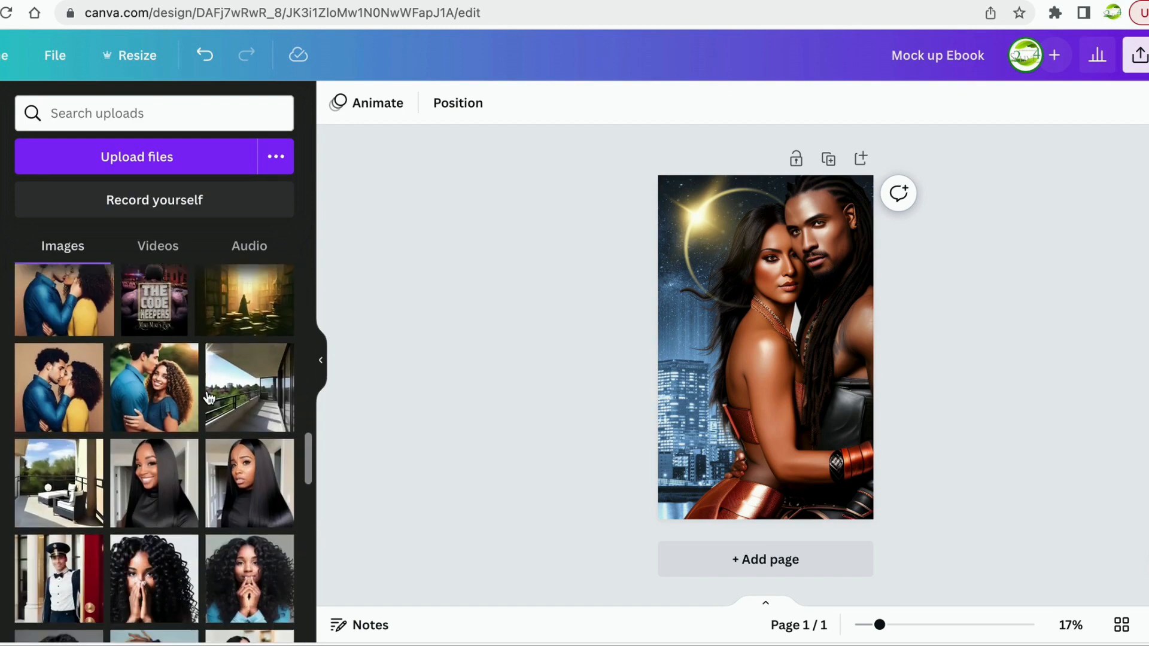
{"action": "scroll", "coordinate": [209, 399], "scroll_direction": "down", "scroll_amount": 8}
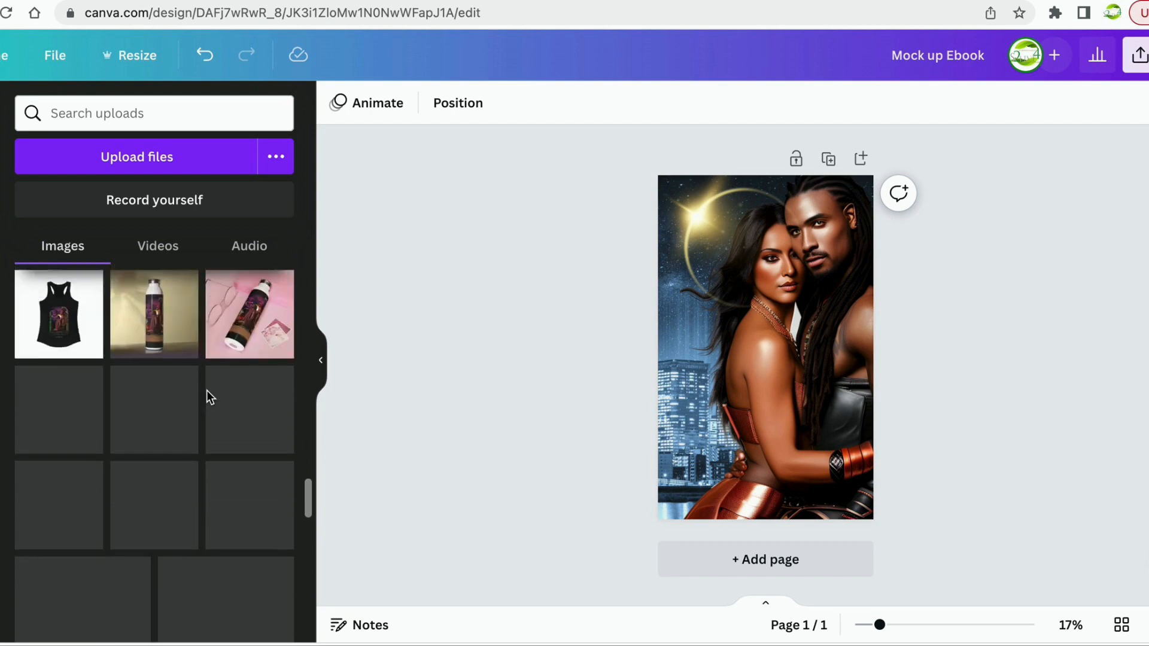
{"action": "scroll", "coordinate": [208, 399], "scroll_direction": "down", "scroll_amount": 6}
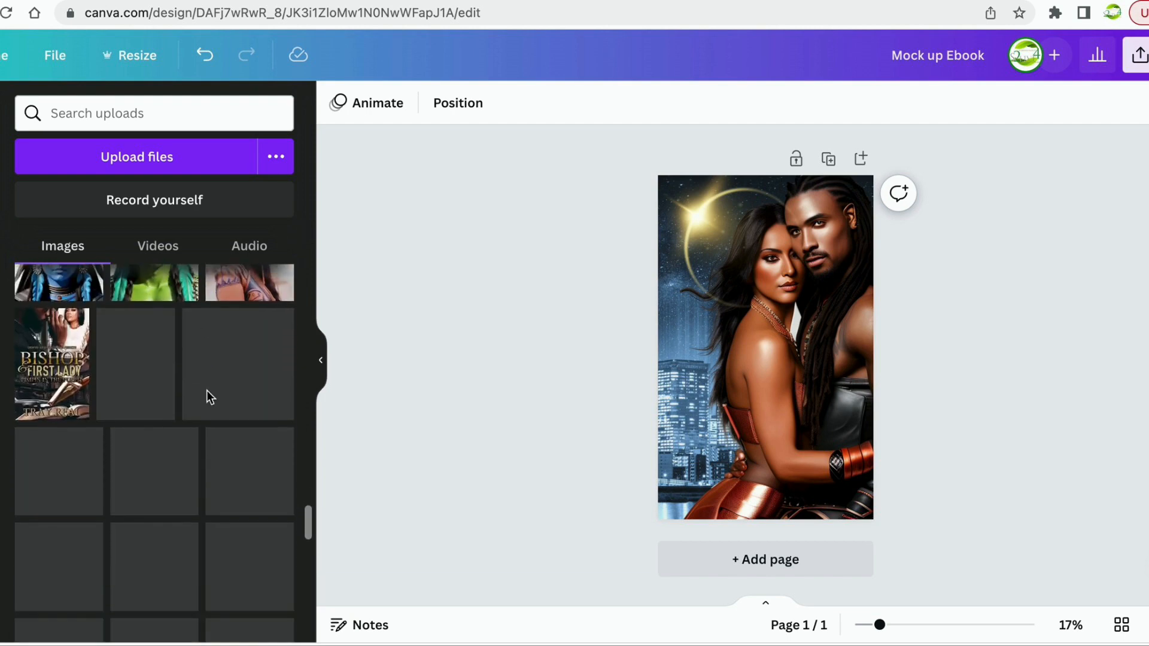
{"action": "scroll", "coordinate": [207, 390], "scroll_direction": "down", "scroll_amount": 3}
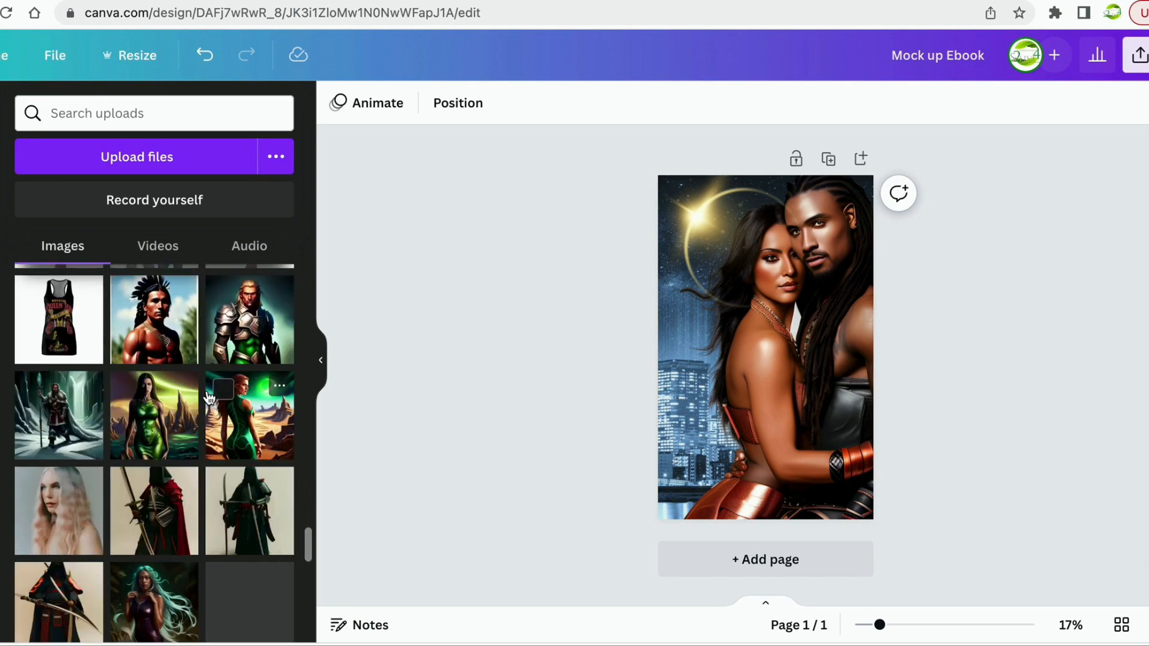
{"action": "scroll", "coordinate": [208, 394], "scroll_direction": "down", "scroll_amount": 4}
{"action": "scroll", "coordinate": [208, 397], "scroll_direction": "down", "scroll_amount": 2}
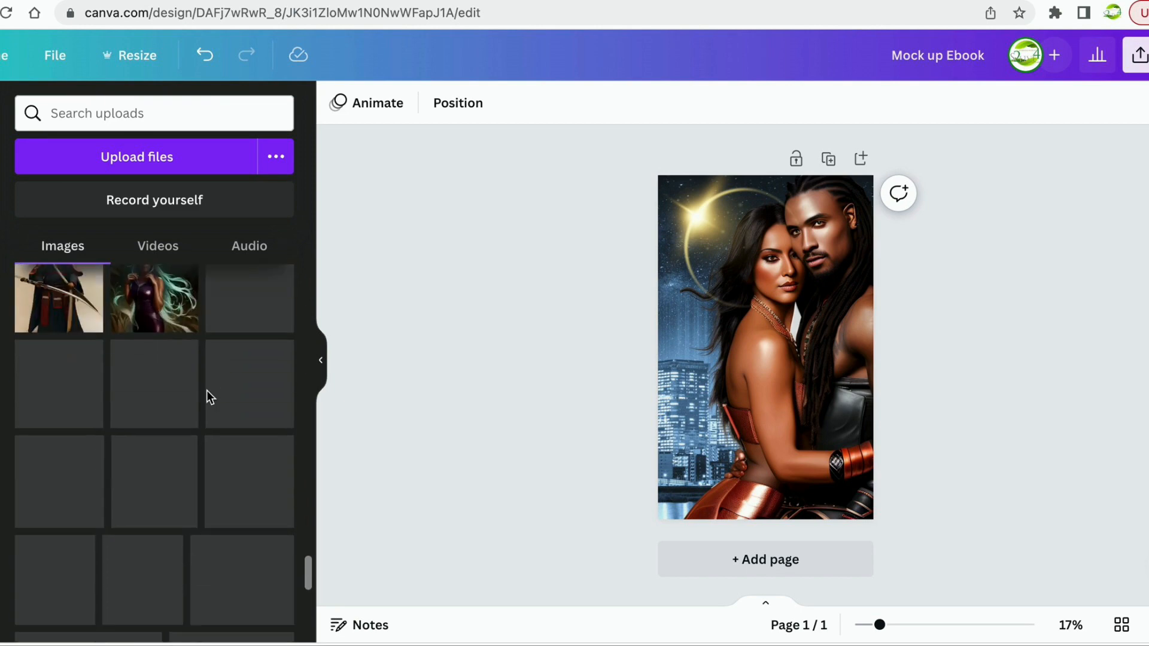
{"action": "scroll", "coordinate": [206, 391], "scroll_direction": "down", "scroll_amount": 3}
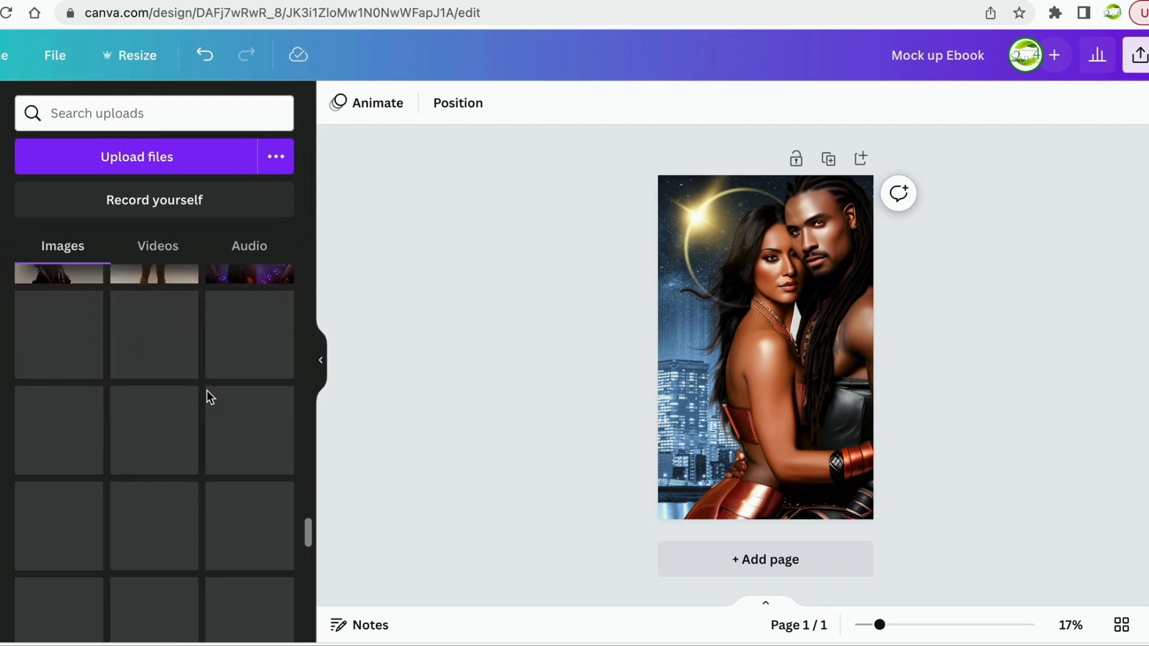
{"action": "scroll", "coordinate": [206, 390], "scroll_direction": "down", "scroll_amount": 1}
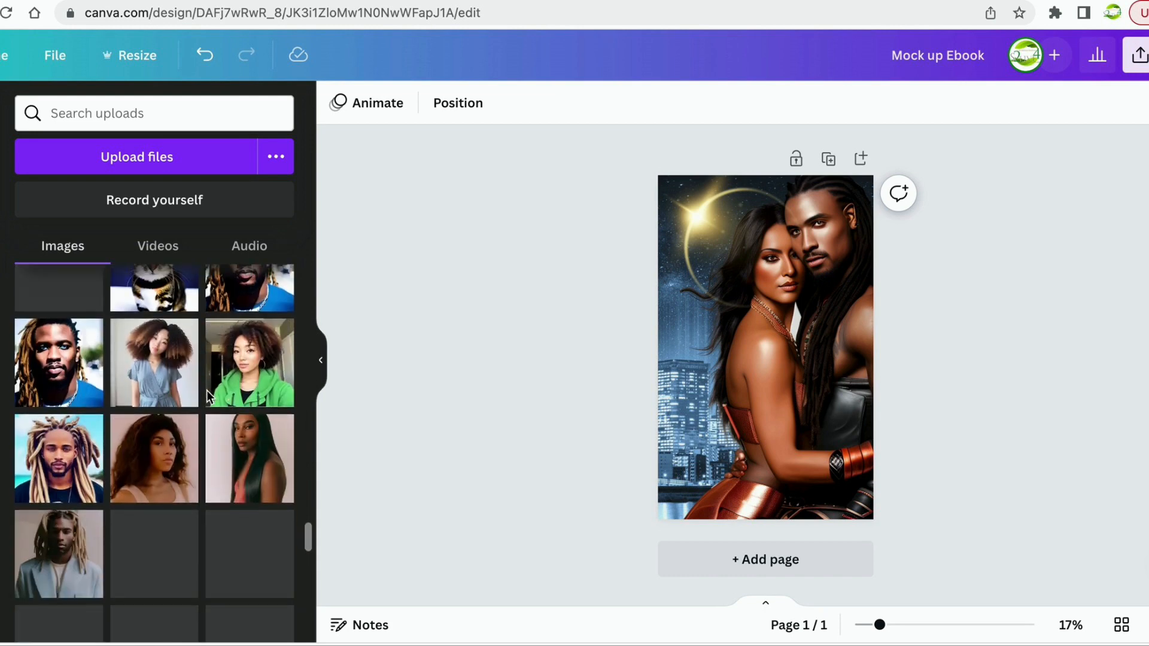
{"action": "scroll", "coordinate": [206, 390], "scroll_direction": "down", "scroll_amount": 6}
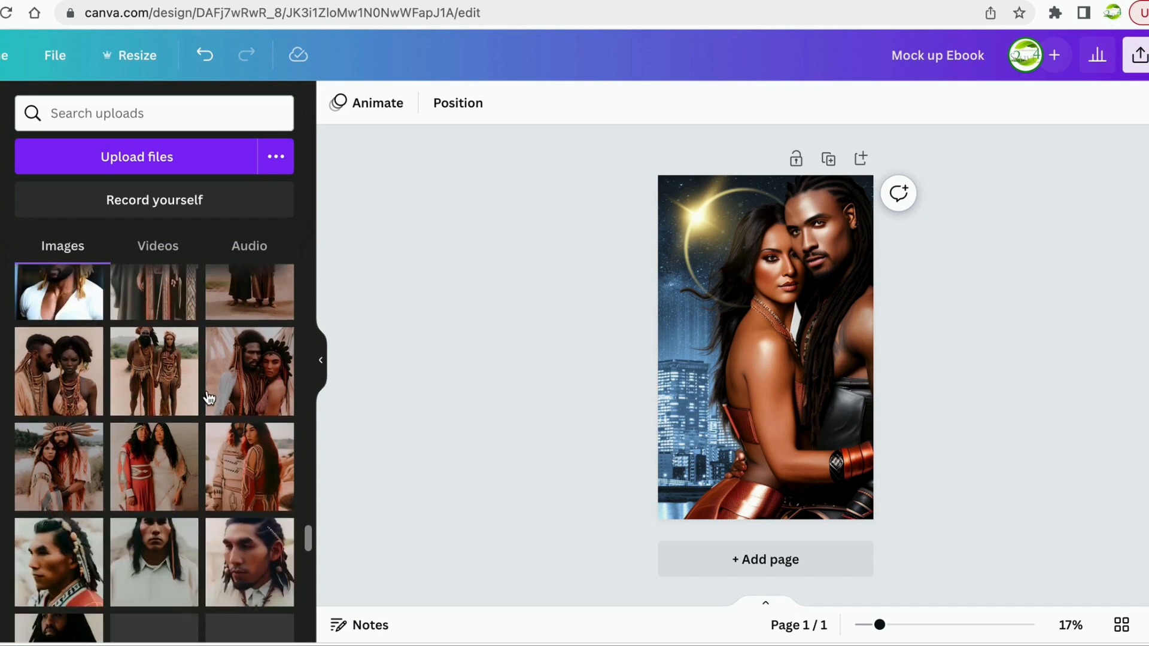
{"action": "scroll", "coordinate": [209, 398], "scroll_direction": "down", "scroll_amount": 6}
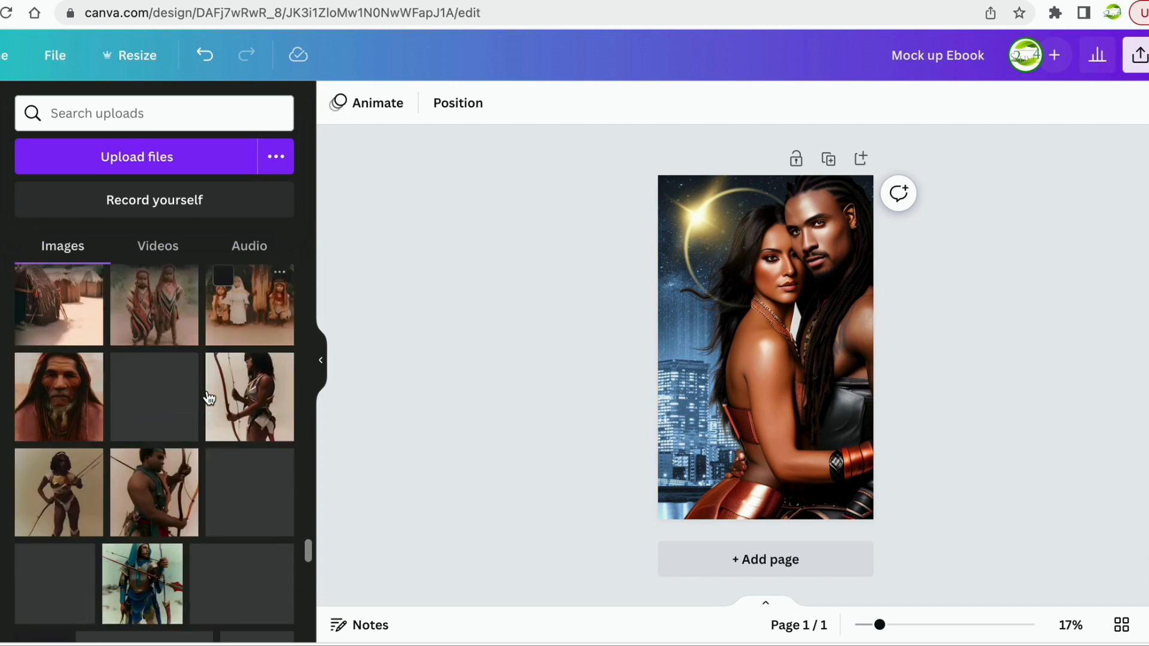
{"action": "scroll", "coordinate": [208, 397], "scroll_direction": "down", "scroll_amount": 6}
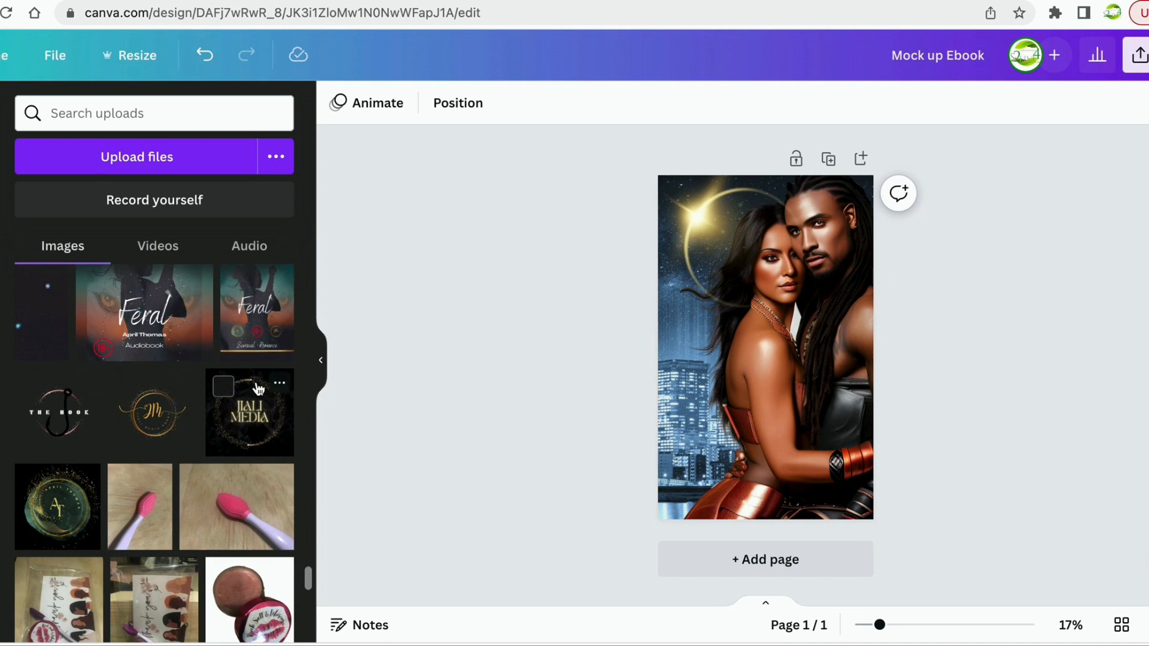
{"action": "scroll", "coordinate": [132, 462], "scroll_direction": "down", "scroll_amount": 5}
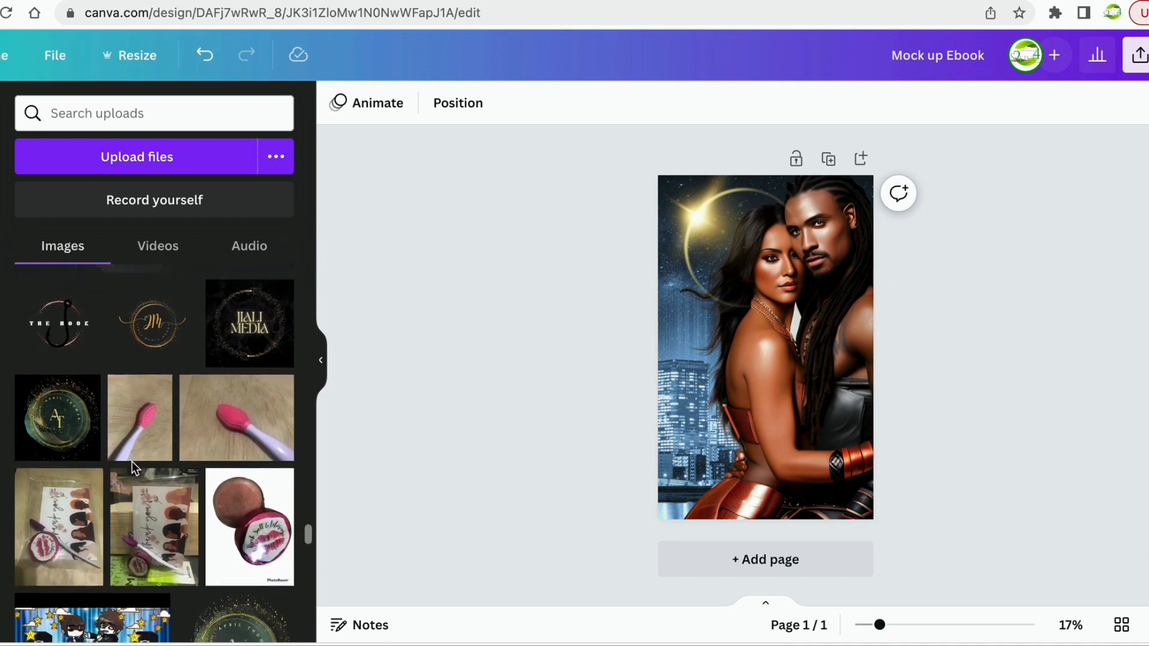
{"action": "left_click_drag", "start_coordinate": [243, 485], "coordinate": [774, 376]}
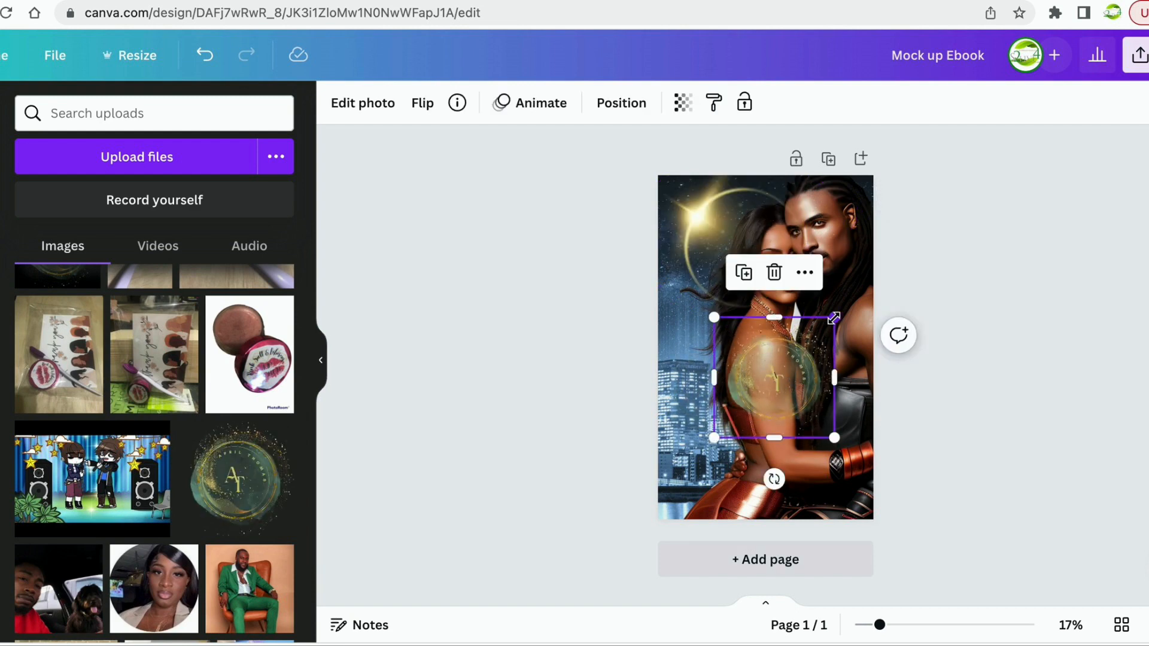
{"action": "left_click_drag", "start_coordinate": [834, 317], "coordinate": [852, 423]}
{"action": "left_click", "coordinate": [962, 403]}
{"action": "left_click", "coordinate": [775, 383]}
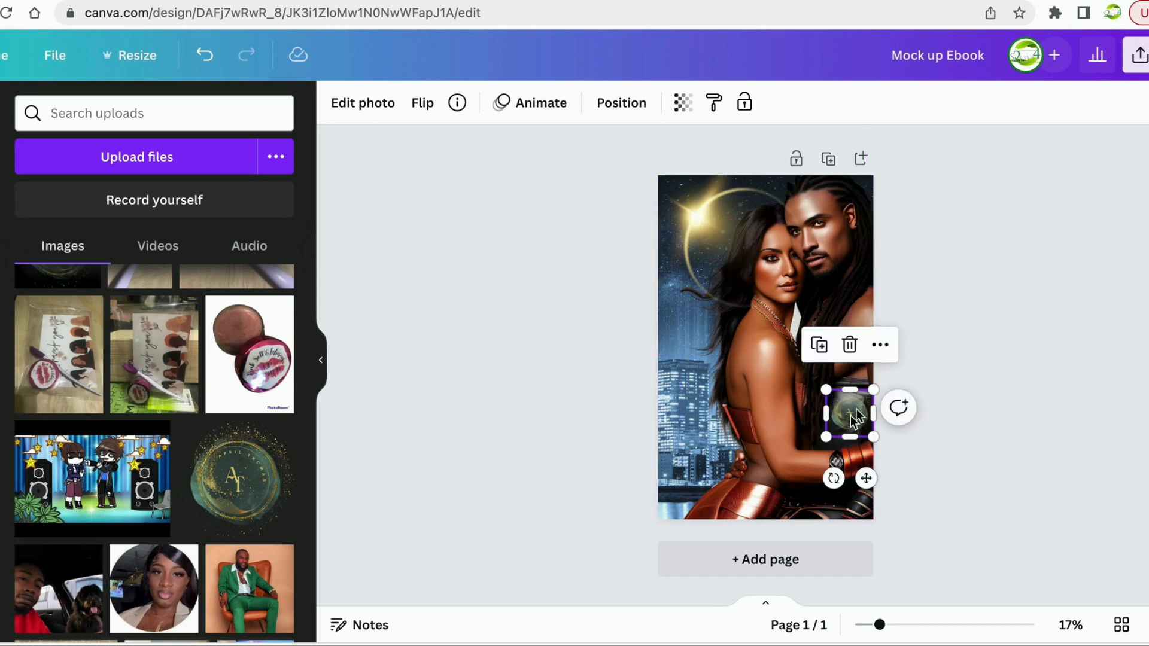
{"action": "left_click", "coordinate": [849, 345]}
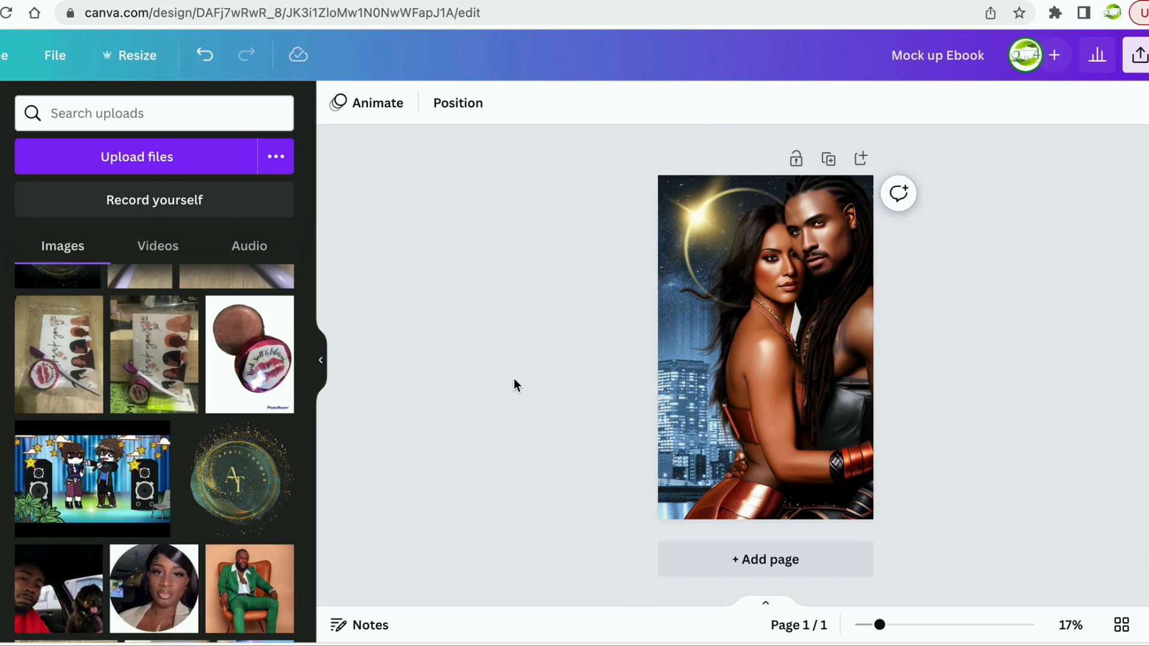
Browse the text styles panel, then open Share this design for the Mock up Ebook cover.
{"action": "scroll", "coordinate": [205, 362], "scroll_direction": "down", "scroll_amount": 10}
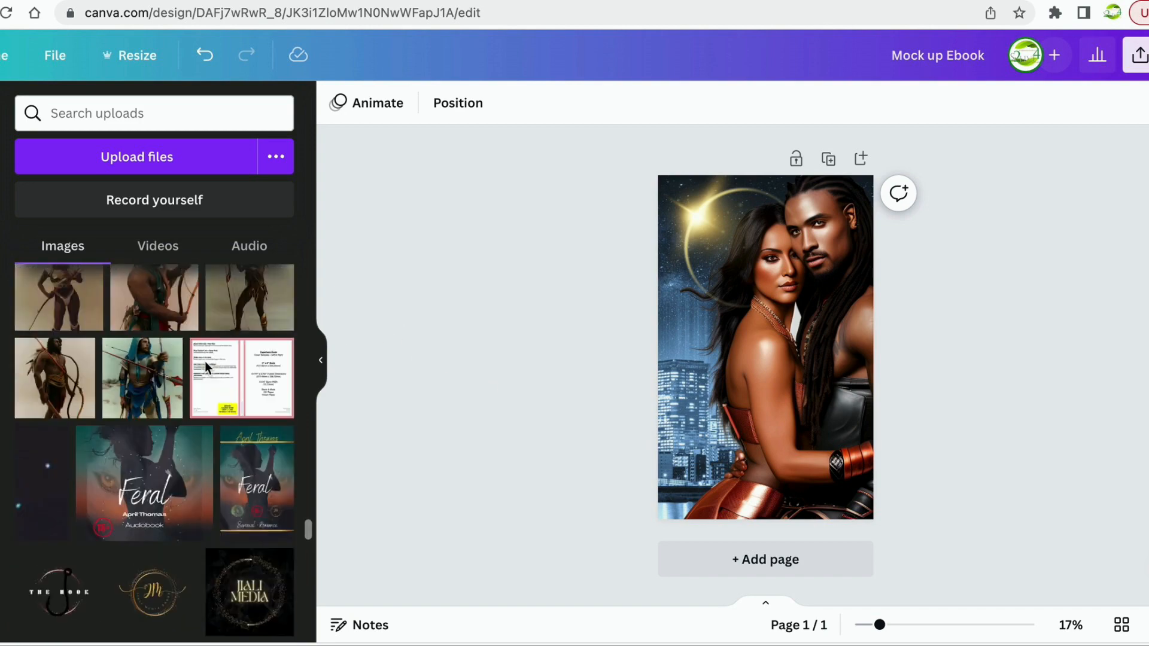
{"action": "scroll", "coordinate": [204, 364], "scroll_direction": "up", "scroll_amount": 5}
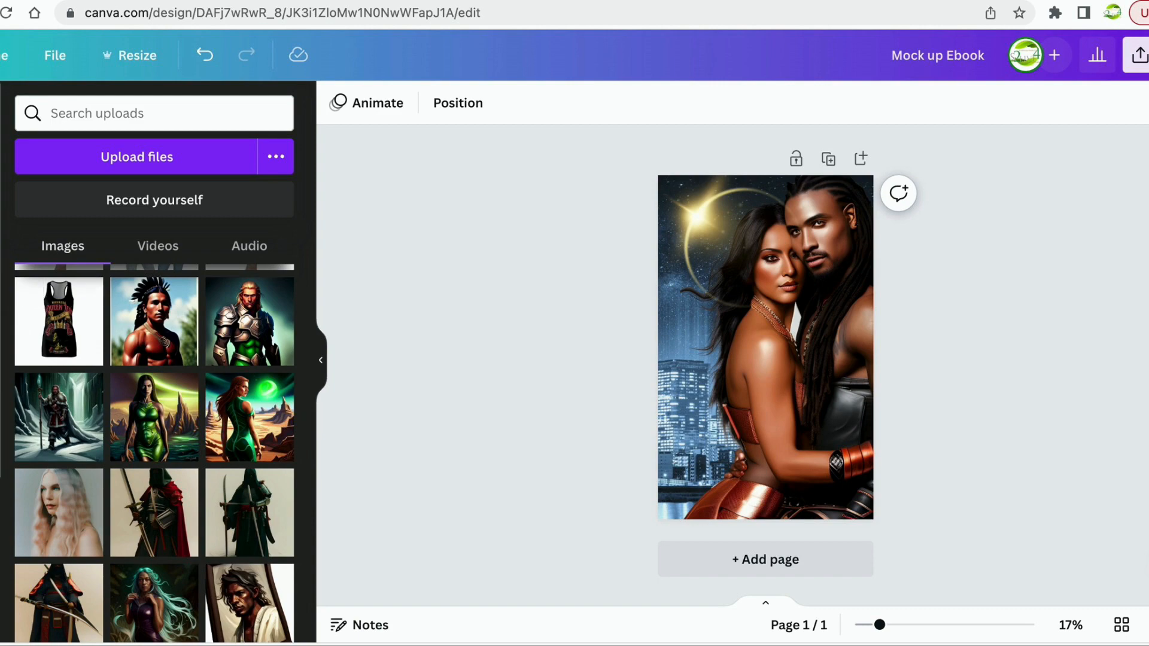
{"action": "left_click", "coordinate": [1, 335]}
{"action": "scroll", "coordinate": [209, 372], "scroll_direction": "down", "scroll_amount": 1}
{"action": "scroll", "coordinate": [210, 372], "scroll_direction": "up", "scroll_amount": 1}
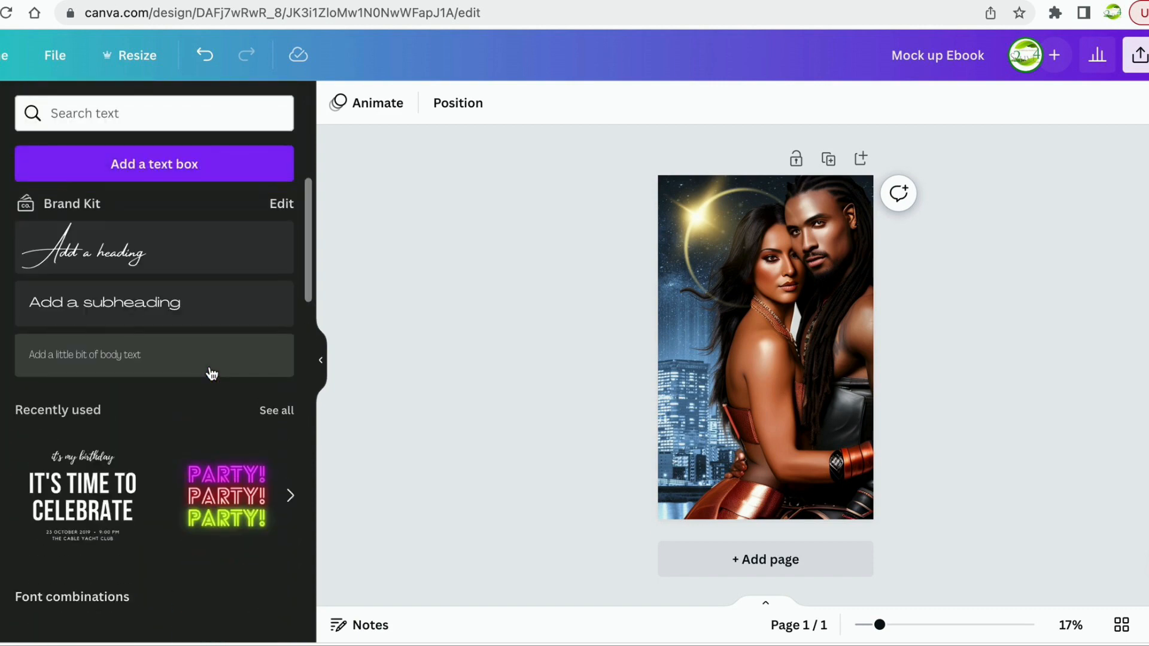
{"action": "scroll", "coordinate": [198, 366], "scroll_direction": "down", "scroll_amount": 10}
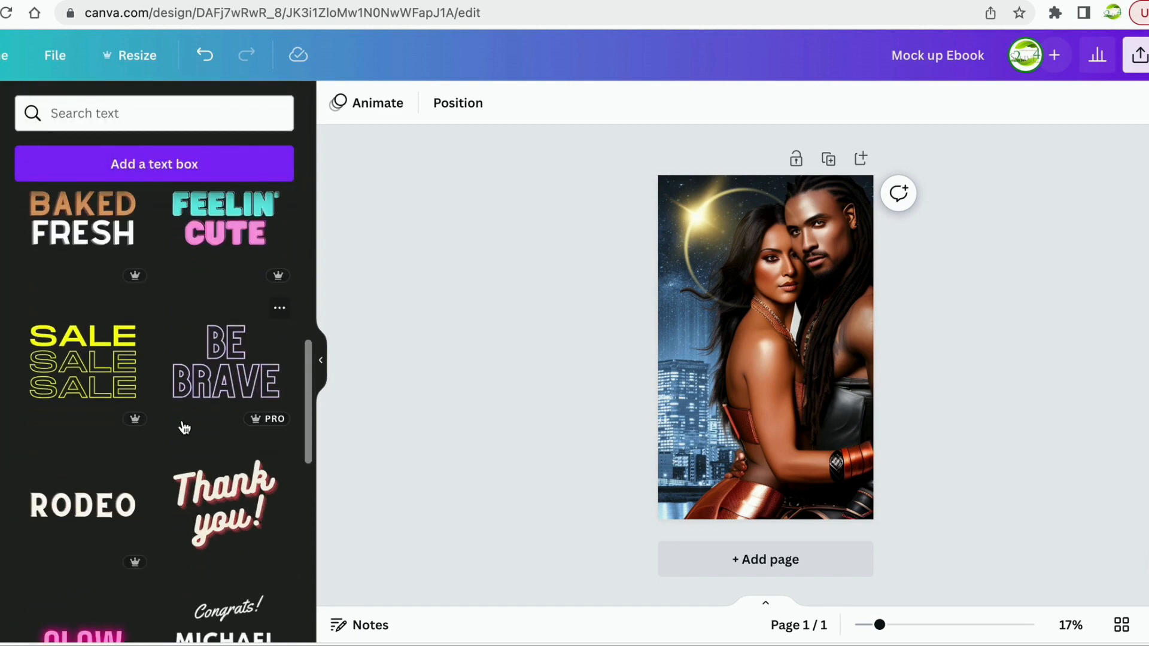
{"action": "scroll", "coordinate": [184, 428], "scroll_direction": "down", "scroll_amount": 4}
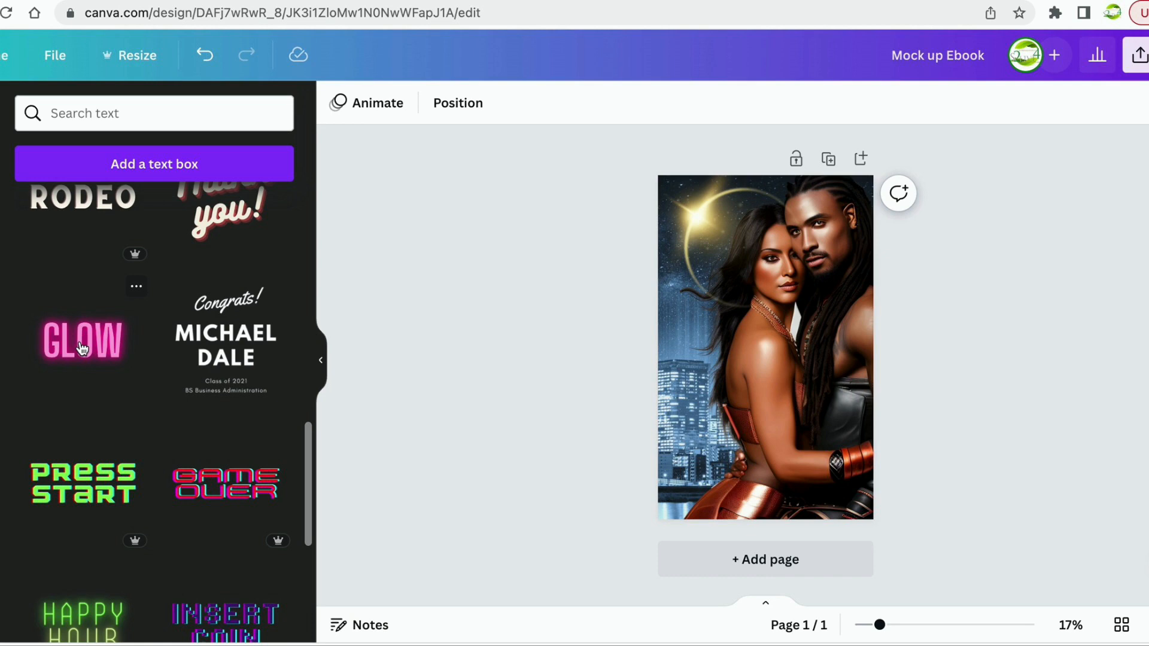
{"action": "scroll", "coordinate": [163, 446], "scroll_direction": "down", "scroll_amount": 9}
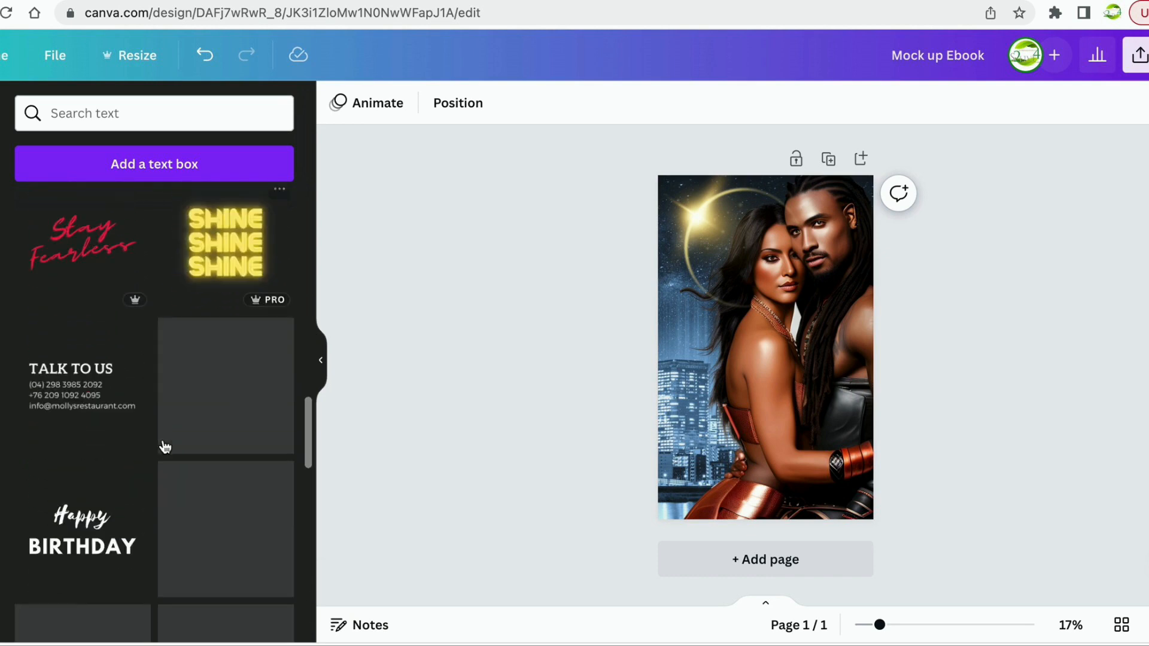
{"action": "scroll", "coordinate": [163, 447], "scroll_direction": "down", "scroll_amount": 6}
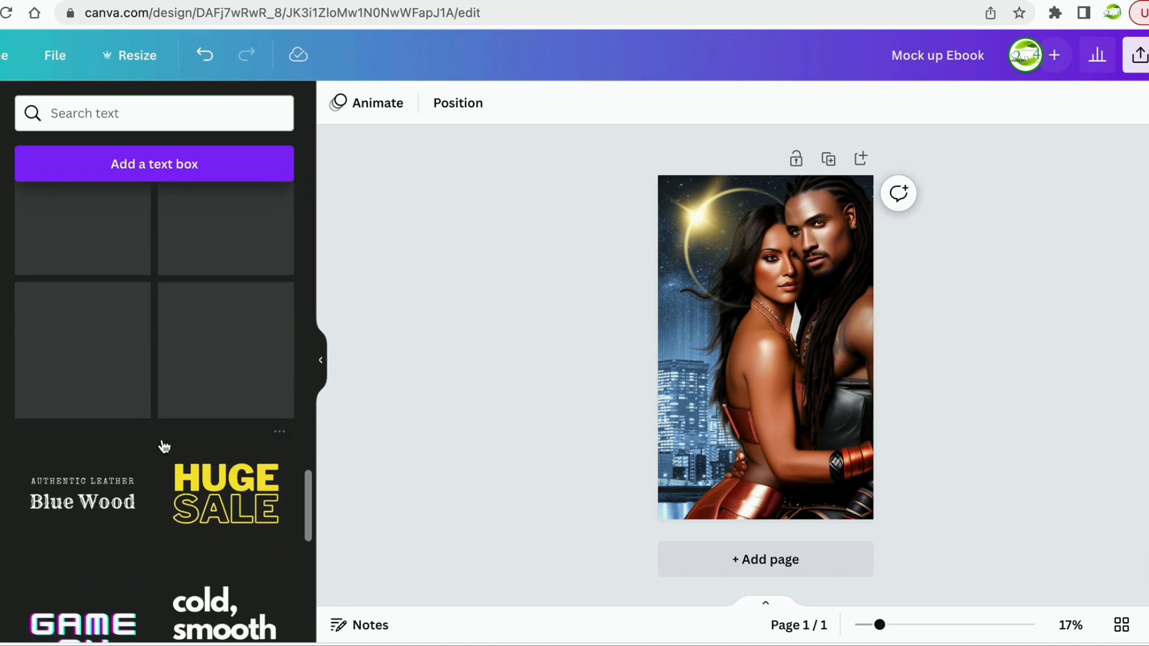
{"action": "scroll", "coordinate": [162, 446], "scroll_direction": "down", "scroll_amount": 5}
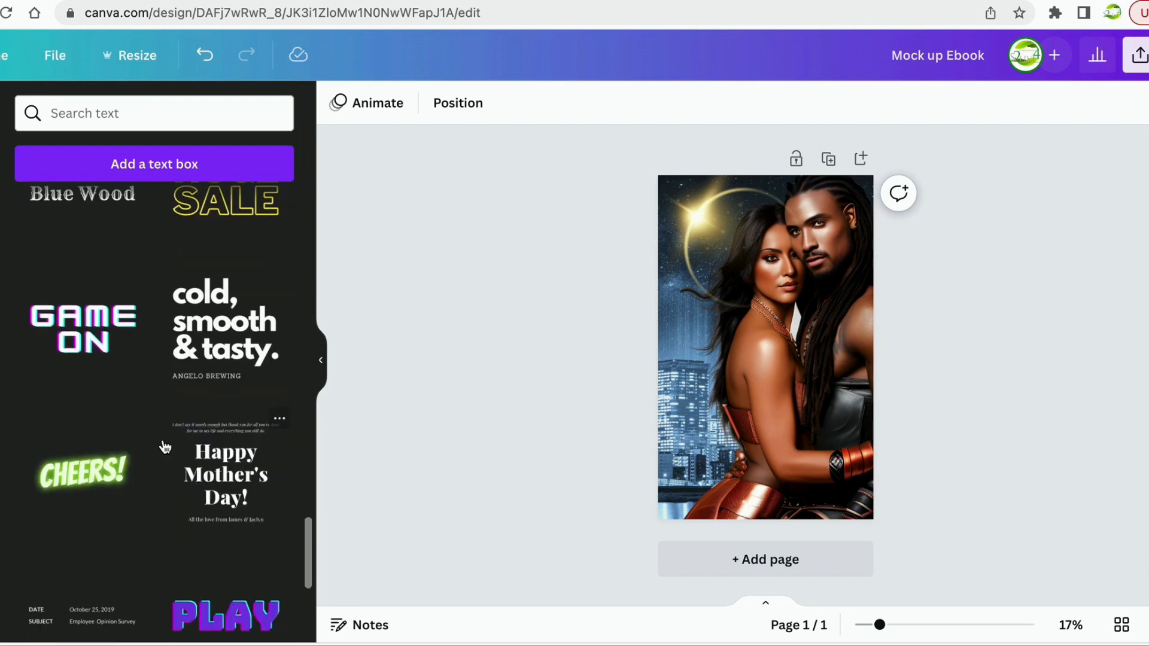
{"action": "scroll", "coordinate": [165, 448], "scroll_direction": "down", "scroll_amount": 2}
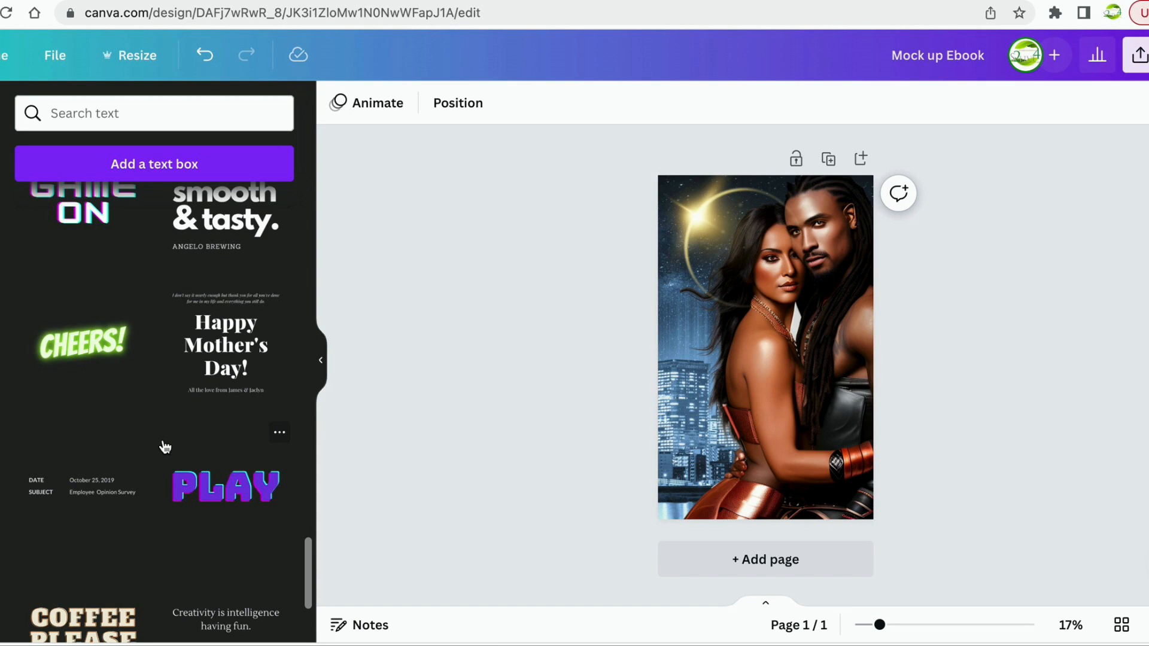
{"action": "scroll", "coordinate": [132, 489], "scroll_direction": "down", "scroll_amount": 5}
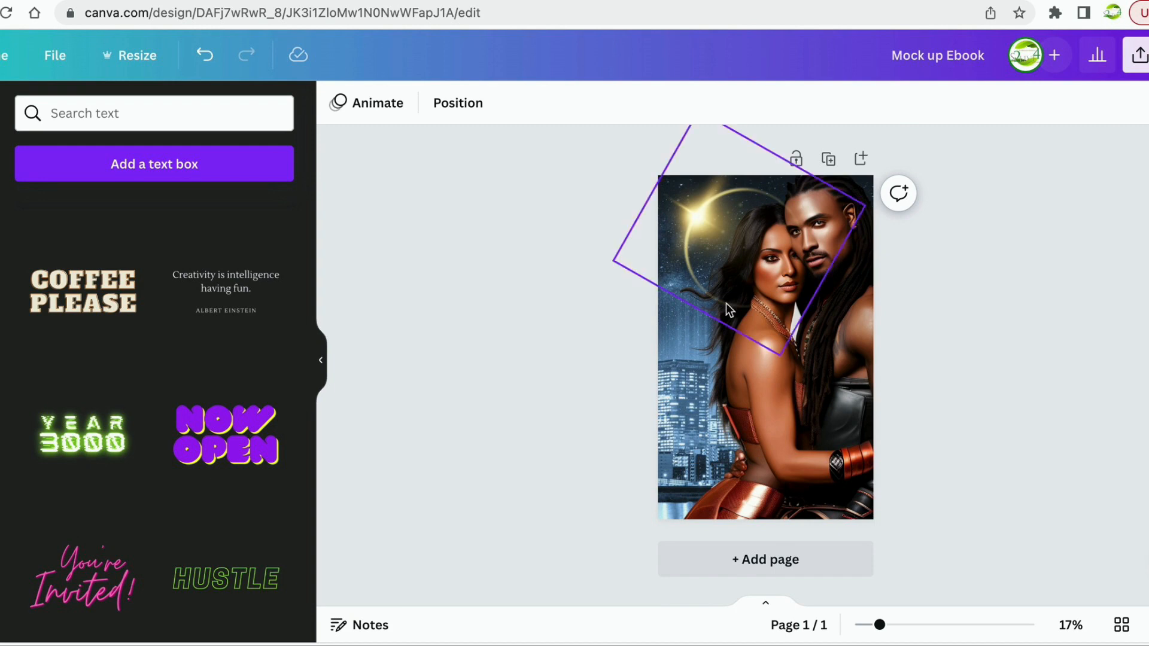
{"action": "left_click", "coordinate": [1138, 55]}
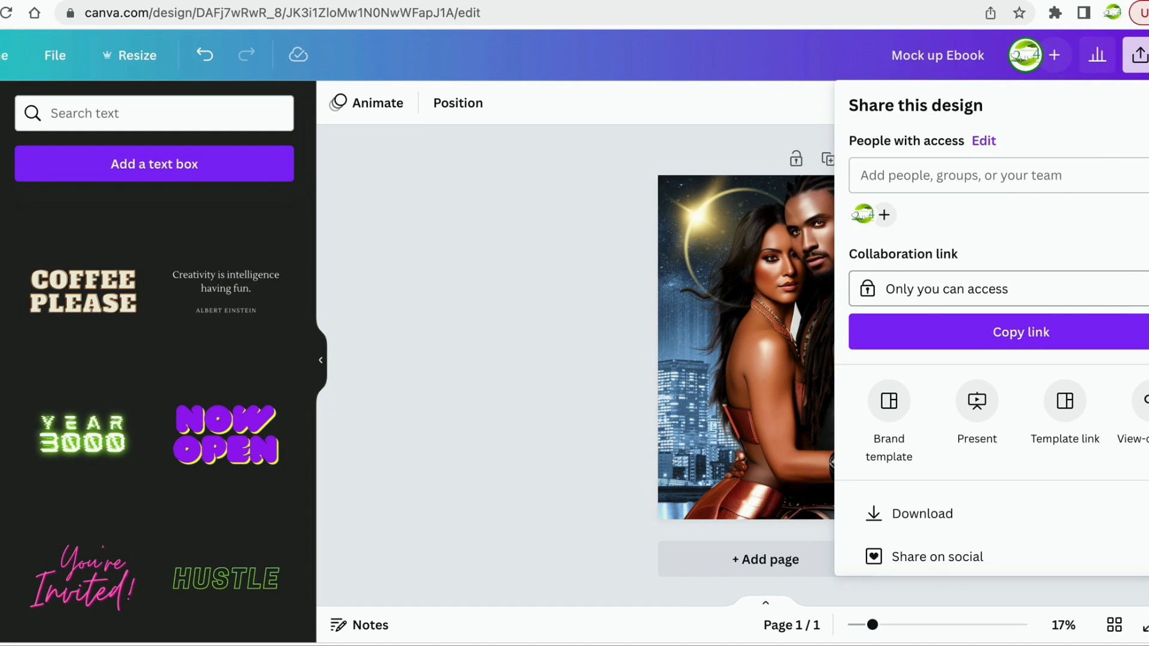
Download the Mock up Ebook cover as a 1,410 × 2,250 px PNG.
{"action": "left_click", "coordinate": [874, 512]}
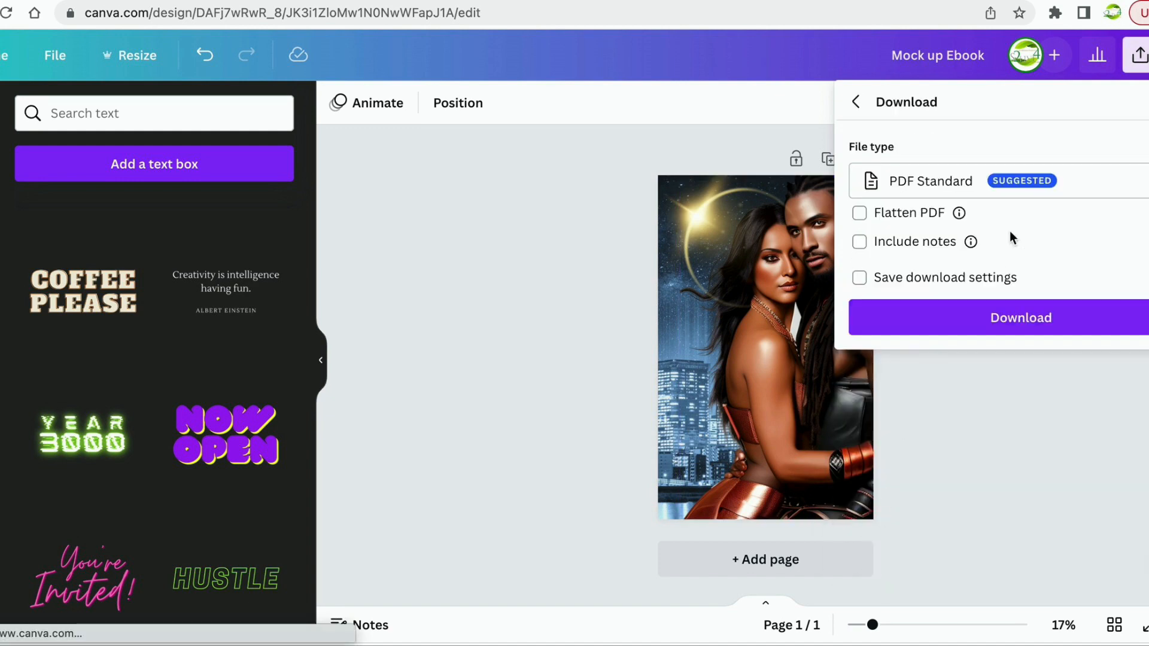
{"action": "left_click", "coordinate": [1137, 179]}
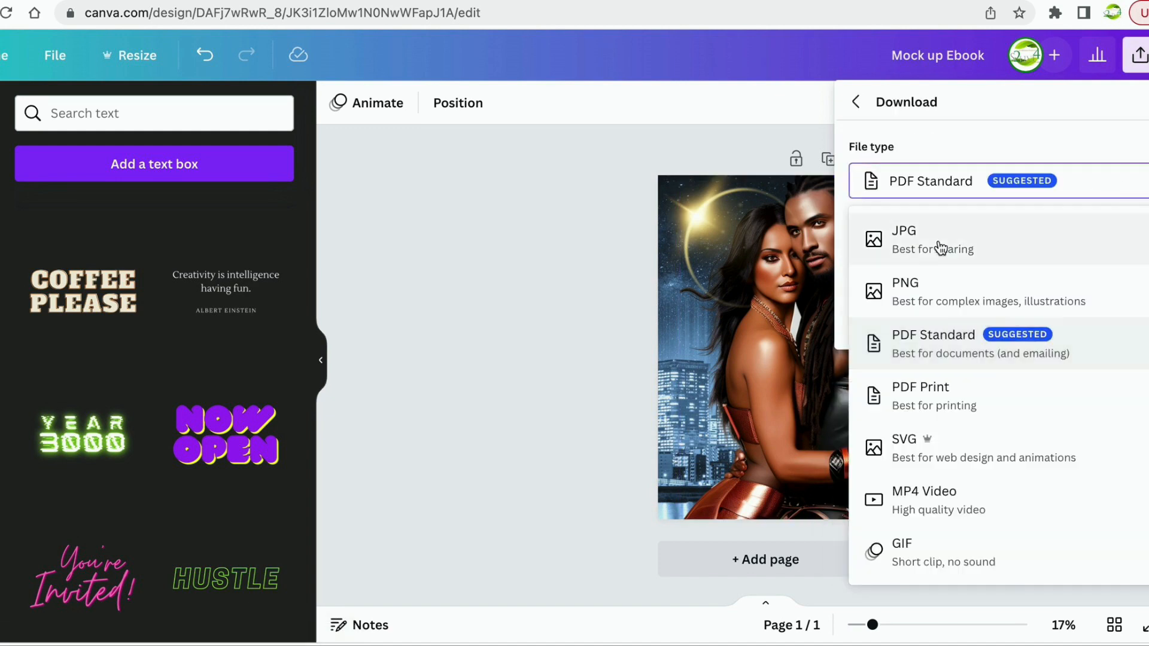
{"action": "left_click", "coordinate": [895, 291]}
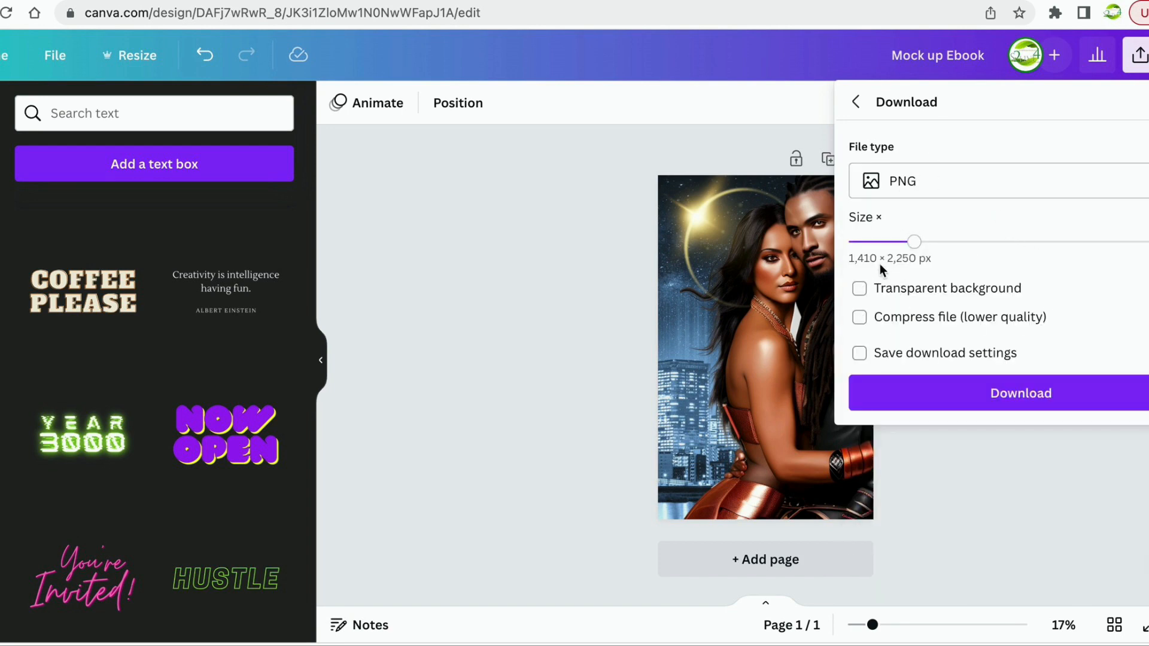
{"action": "left_click", "coordinate": [1021, 395]}
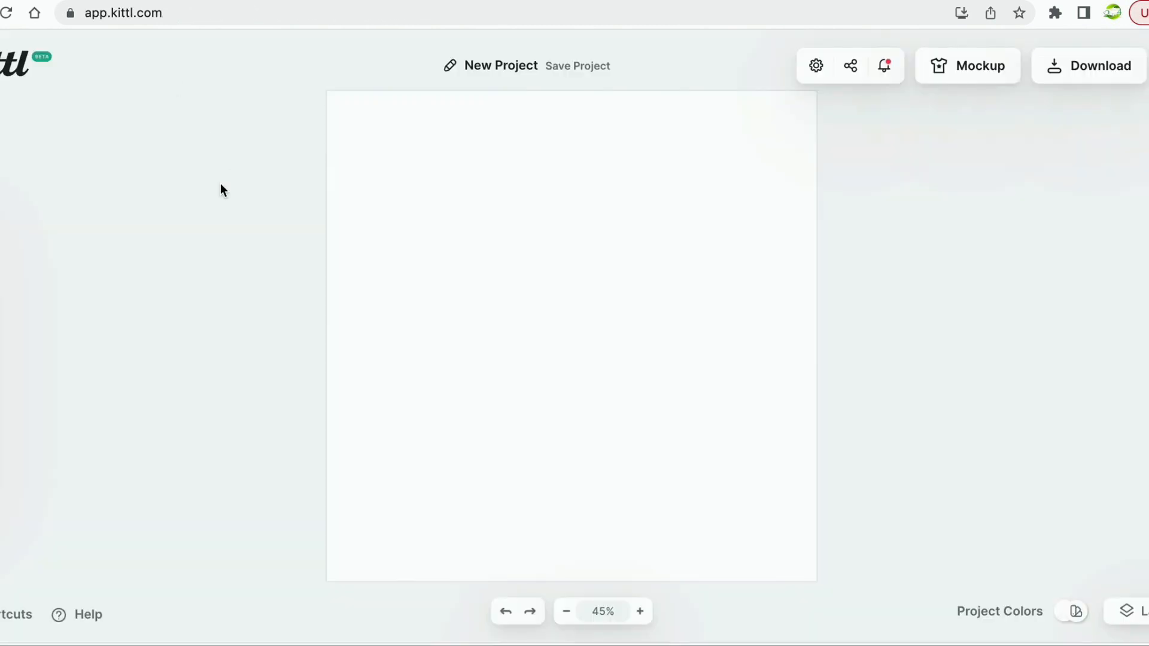
Set the artboard to a custom 1410 × 2250 px size and confirm it.
{"action": "left_click", "coordinate": [816, 71]}
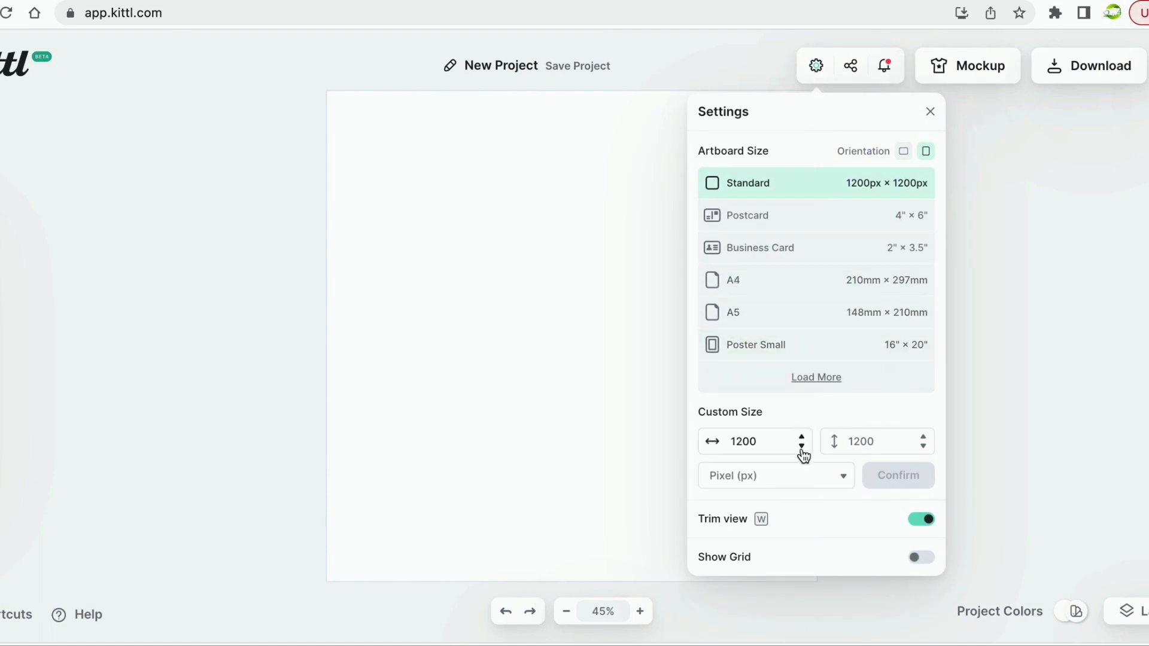
{"action": "left_click", "coordinate": [843, 479]}
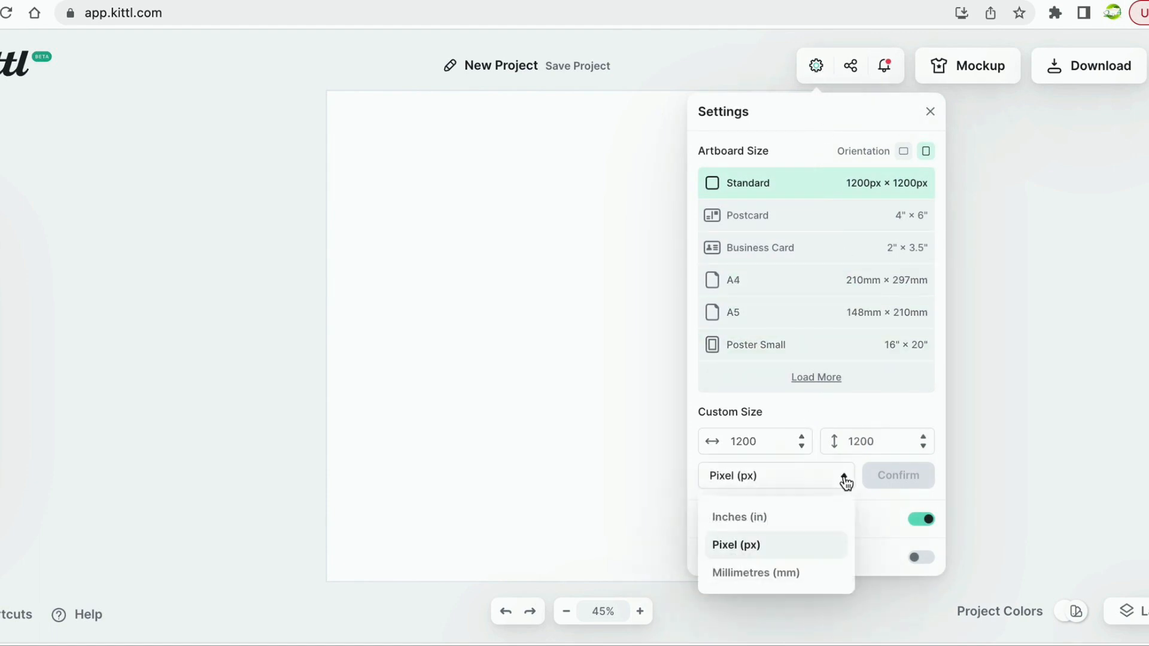
{"action": "left_click", "coordinate": [826, 488]}
{"action": "left_click", "coordinate": [801, 446]}
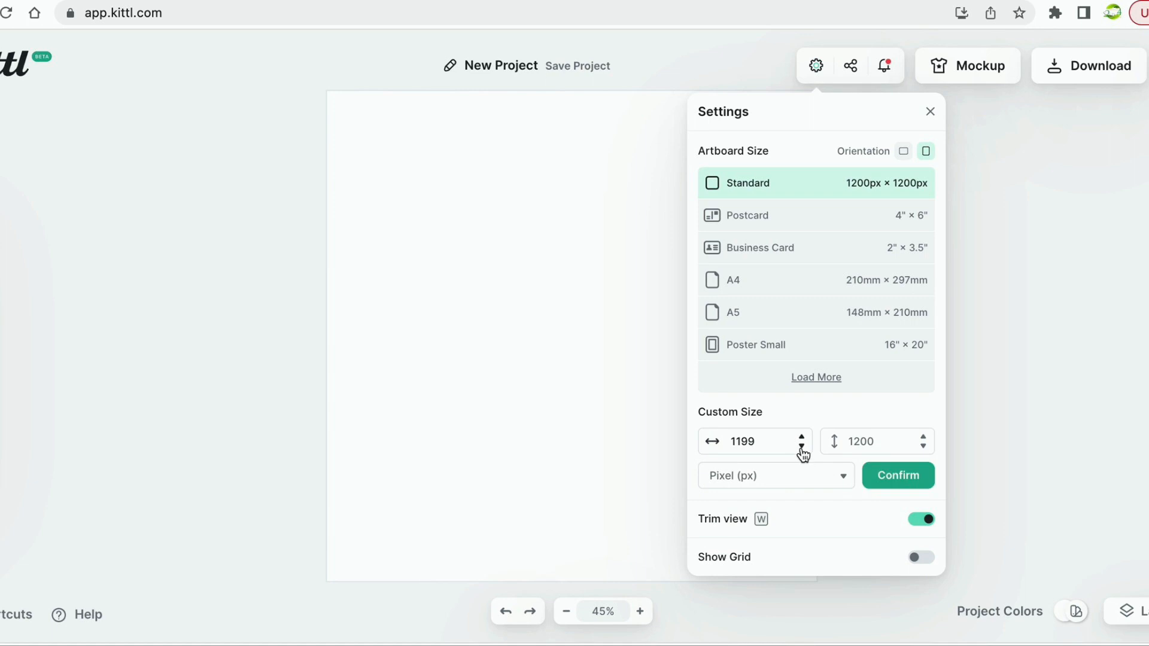
{"action": "double_click", "coordinate": [767, 441]}
{"action": "type", "text": "1"}
{"action": "key", "text": "BackSpace"}
{"action": "key", "text": "BackSpace"}
{"action": "double_click", "coordinate": [861, 441]}
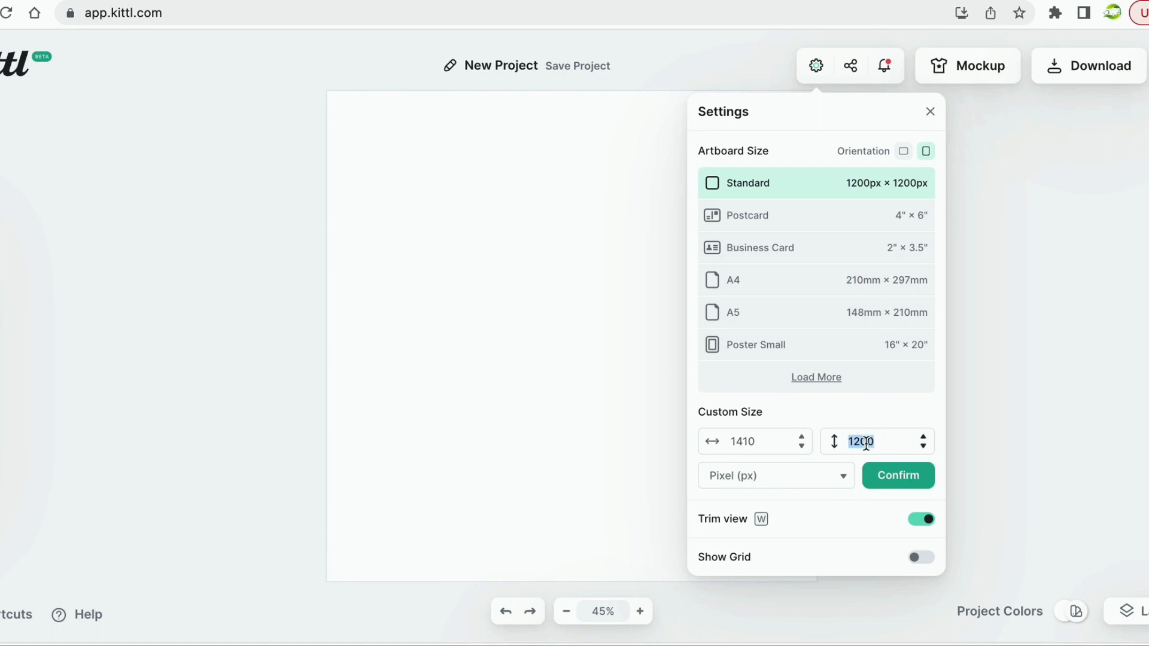
{"action": "type", "text": "25"}
{"action": "left_click", "coordinate": [888, 480]}
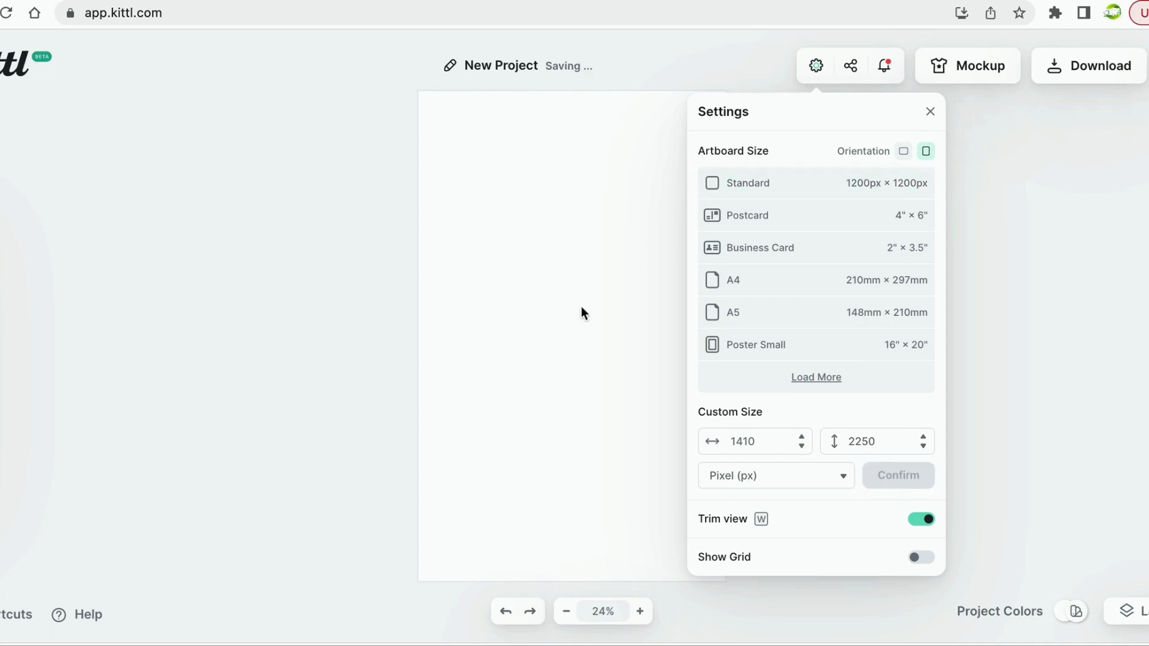
Close Settings, recheck the size presets, and bring up the uploaded images library.
{"action": "left_click", "coordinate": [931, 112]}
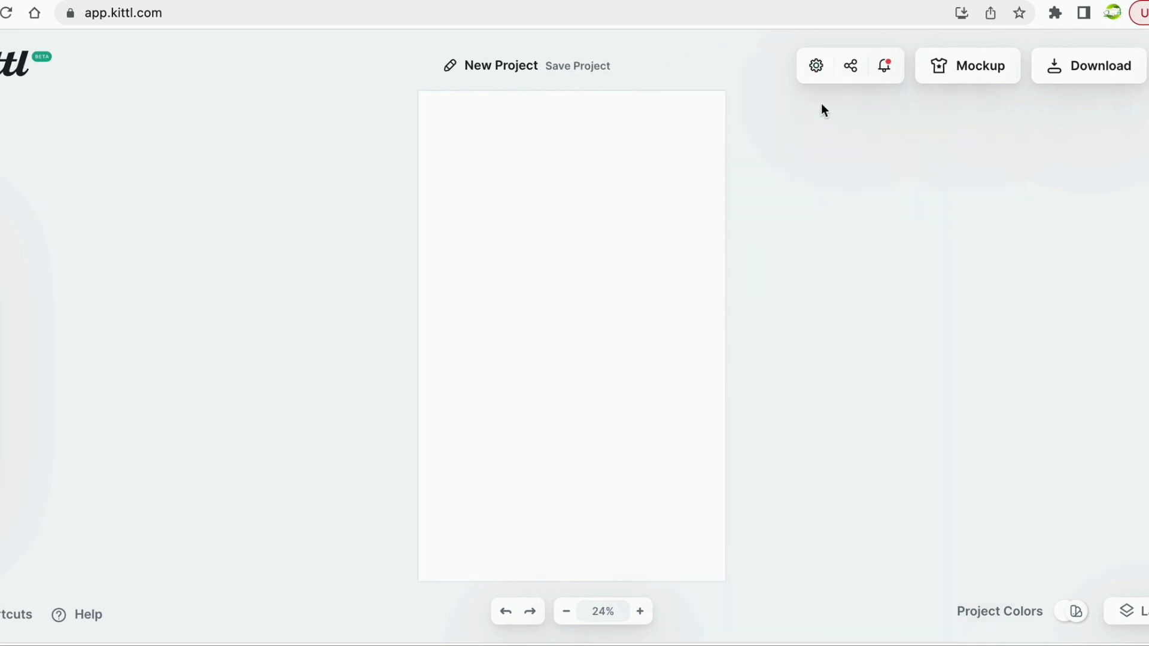
{"action": "left_click", "coordinate": [821, 70]}
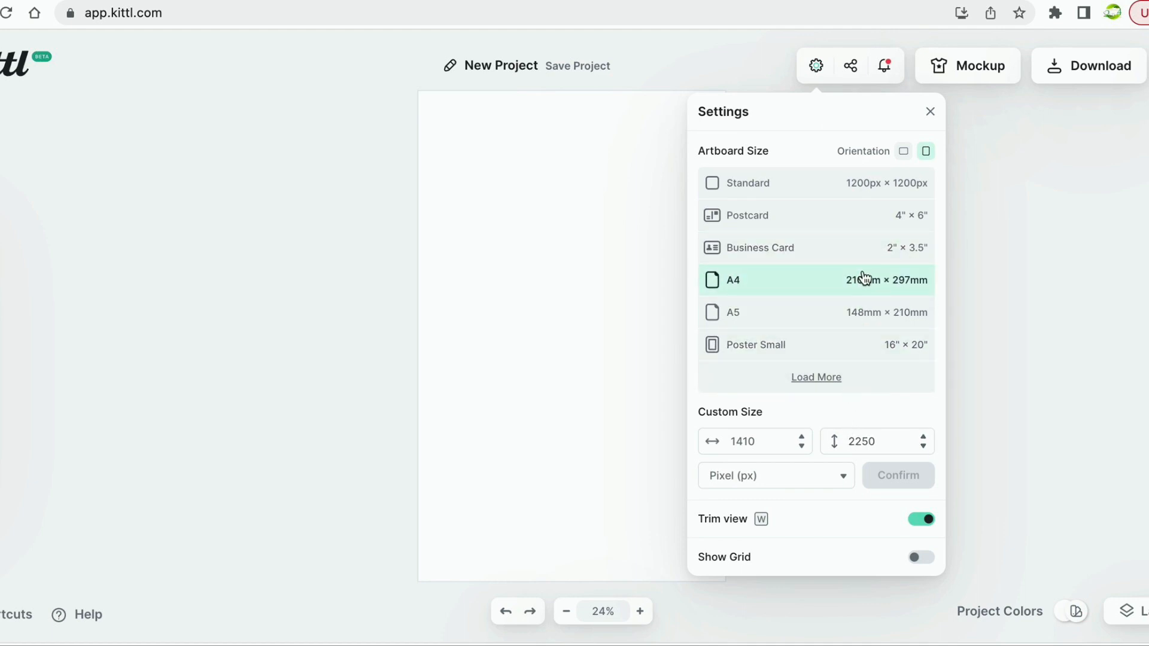
{"action": "left_click", "coordinate": [1065, 208]}
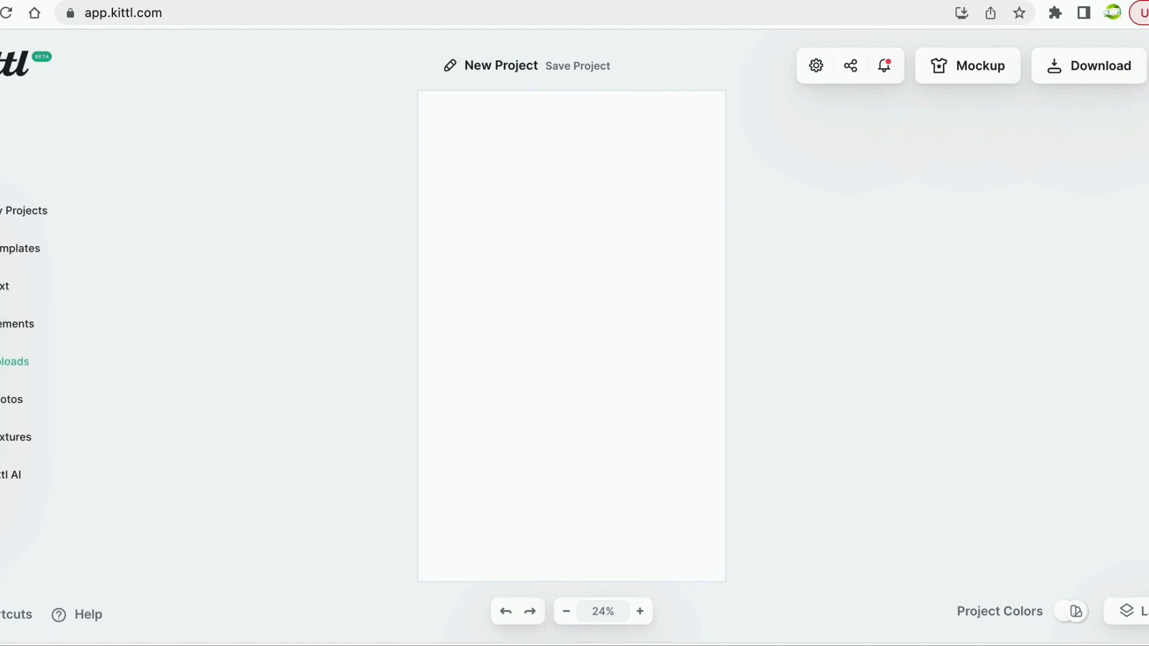
{"action": "left_click", "coordinate": [12, 361]}
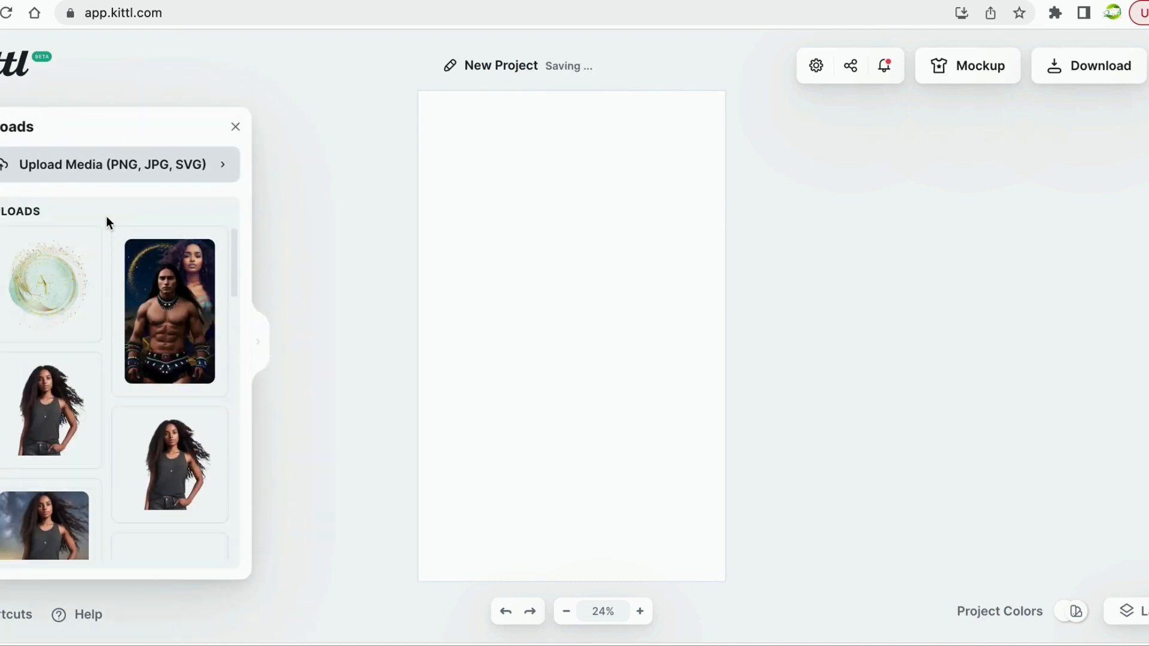
Upload Mock up Ebook.png from the Downloads folder into Kittl's uploads.
{"action": "left_click", "coordinate": [128, 171]}
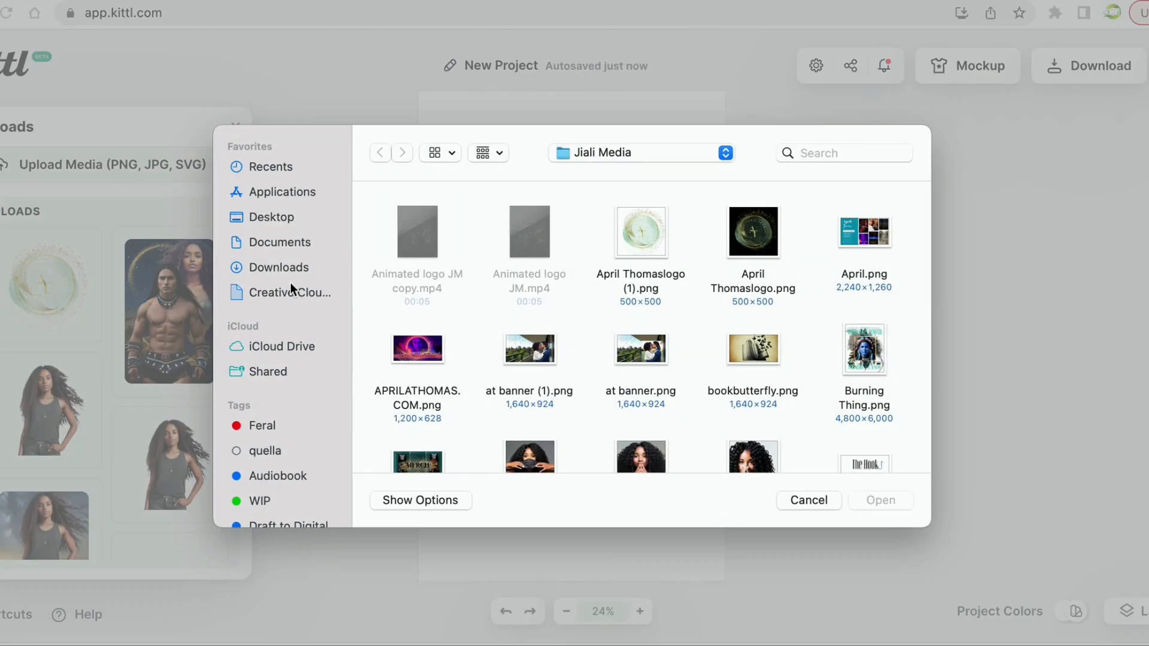
{"action": "left_click", "coordinate": [293, 266]}
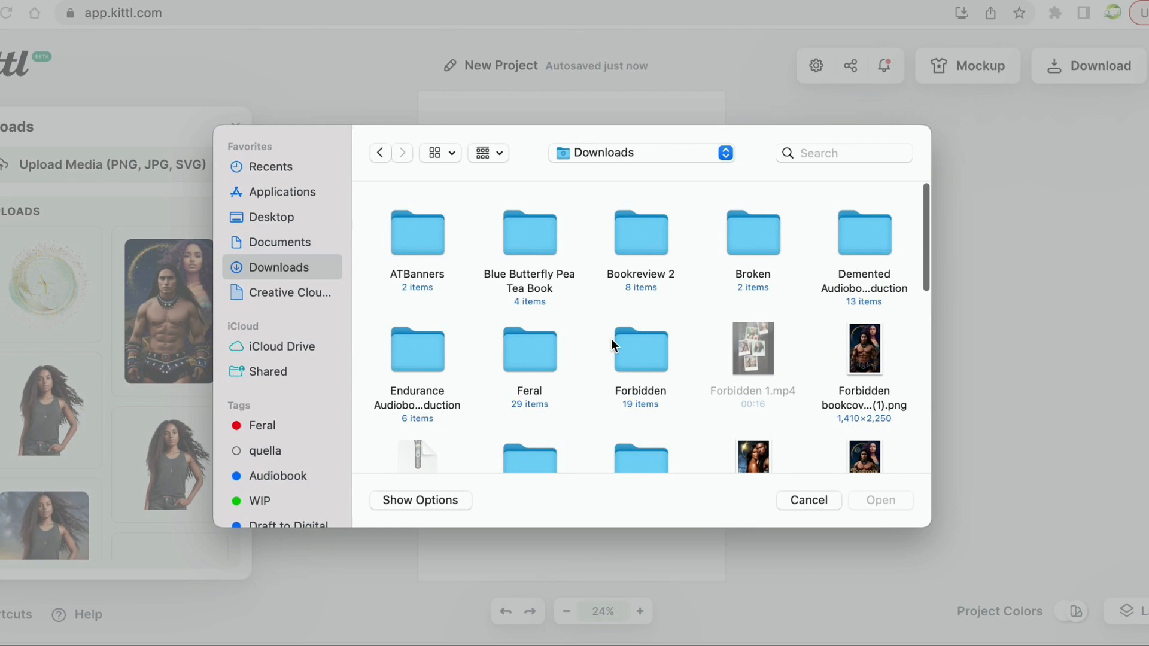
{"action": "scroll", "coordinate": [612, 339], "scroll_direction": "down", "scroll_amount": 3}
{"action": "left_click", "coordinate": [739, 318]}
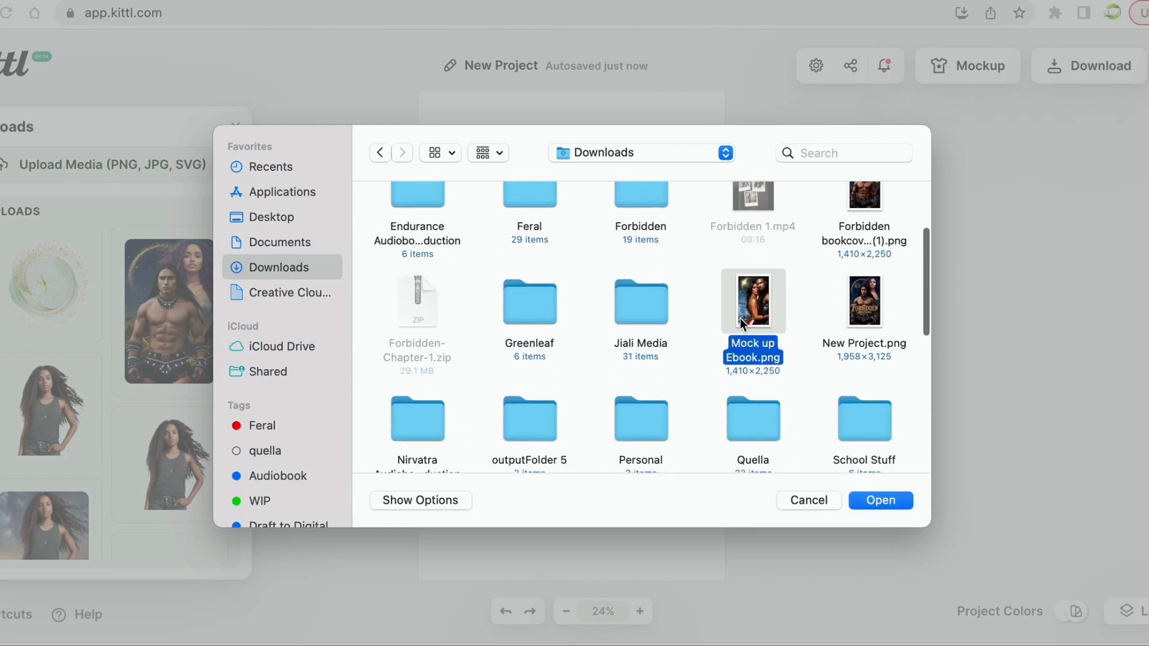
{"action": "left_click", "coordinate": [877, 499]}
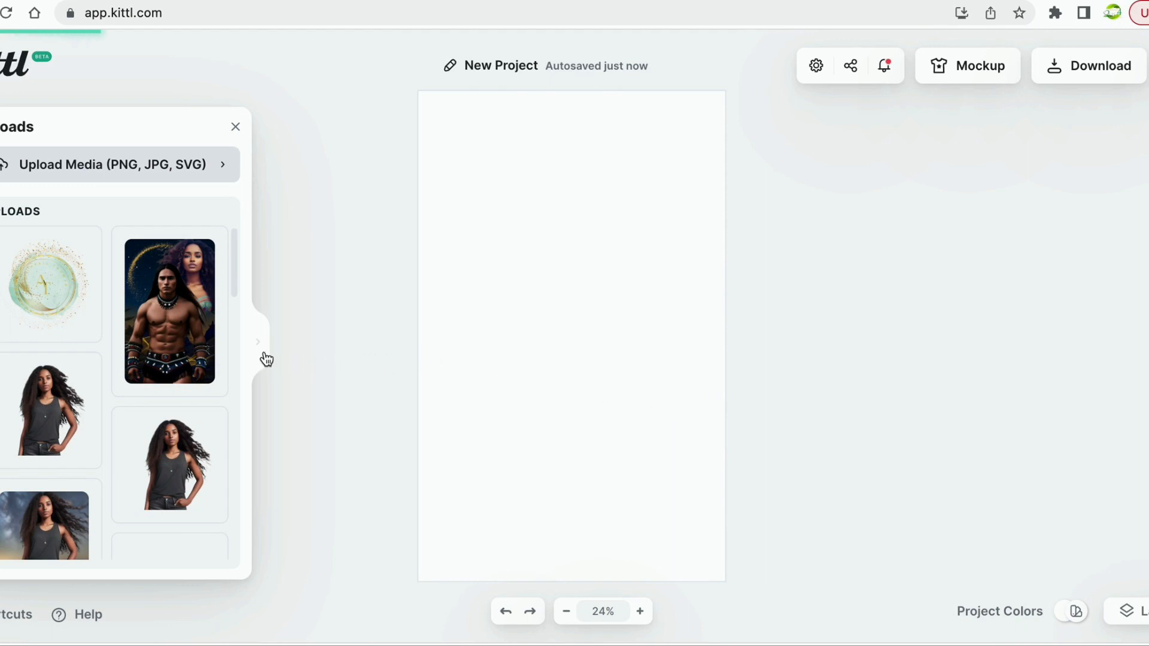
{"action": "scroll", "coordinate": [199, 386], "scroll_direction": "down", "scroll_amount": 5}
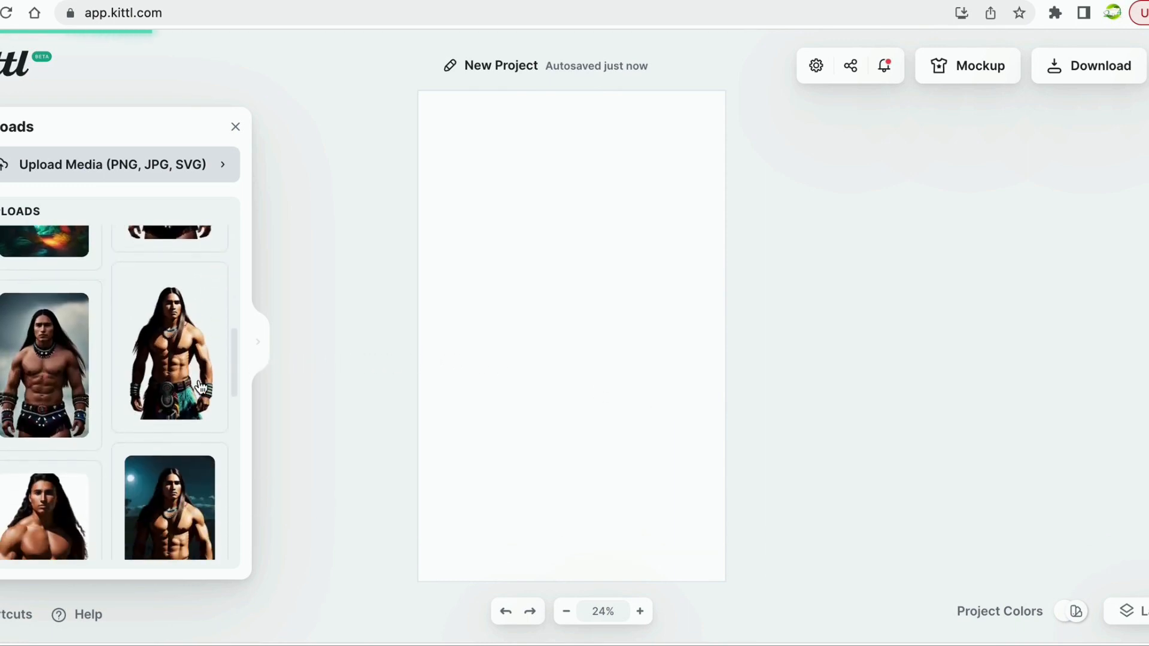
{"action": "scroll", "coordinate": [200, 388], "scroll_direction": "down", "scroll_amount": 5}
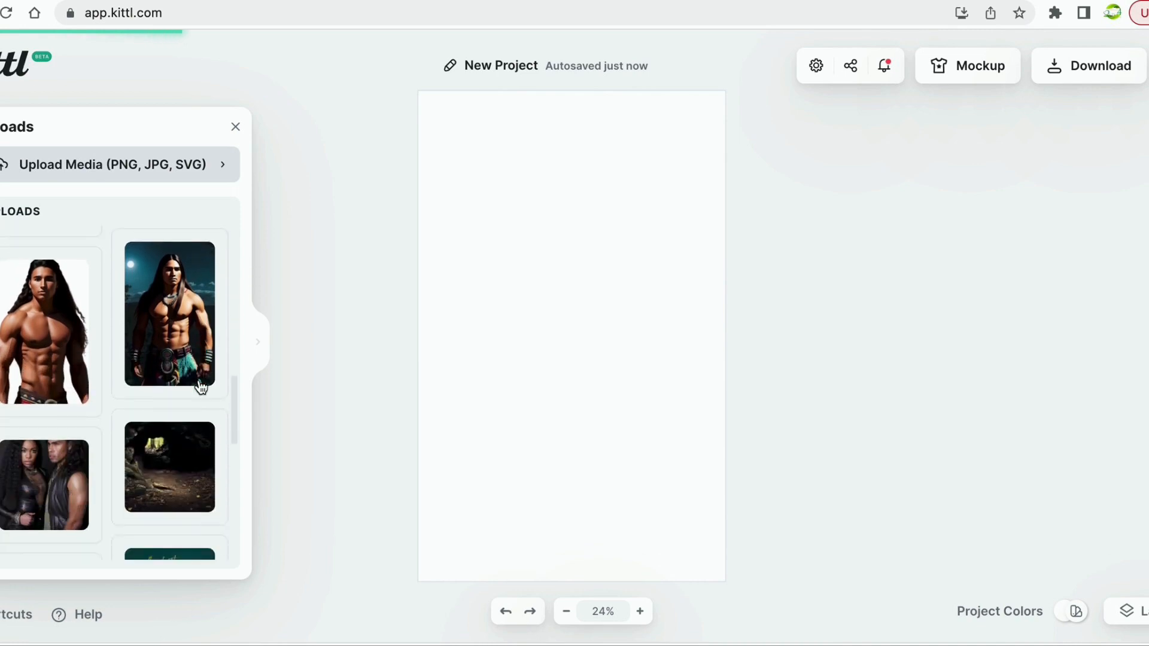
{"action": "scroll", "coordinate": [201, 388], "scroll_direction": "down", "scroll_amount": 2}
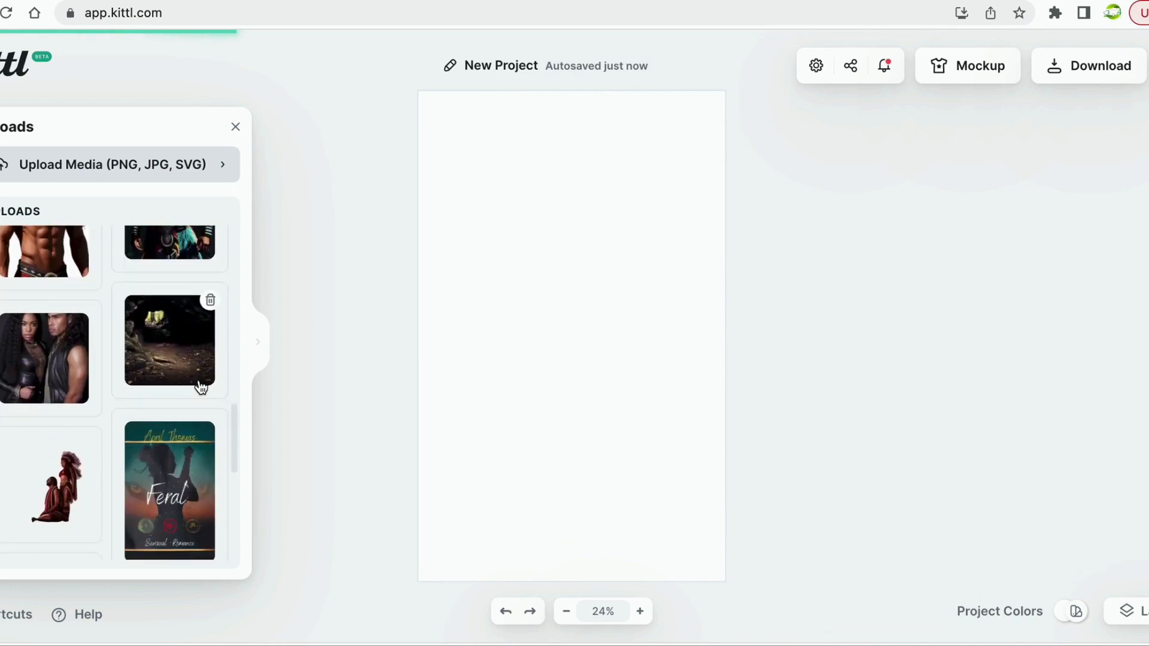
{"action": "scroll", "coordinate": [200, 387], "scroll_direction": "up", "scroll_amount": 5}
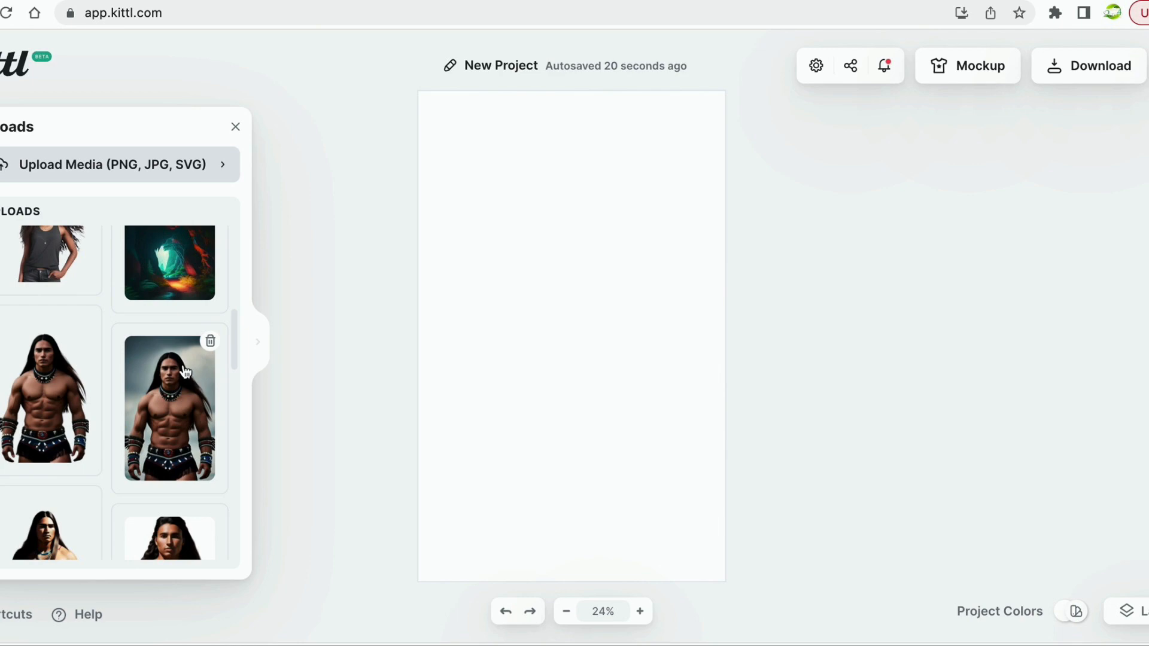
{"action": "scroll", "coordinate": [93, 359], "scroll_direction": "up", "scroll_amount": 5}
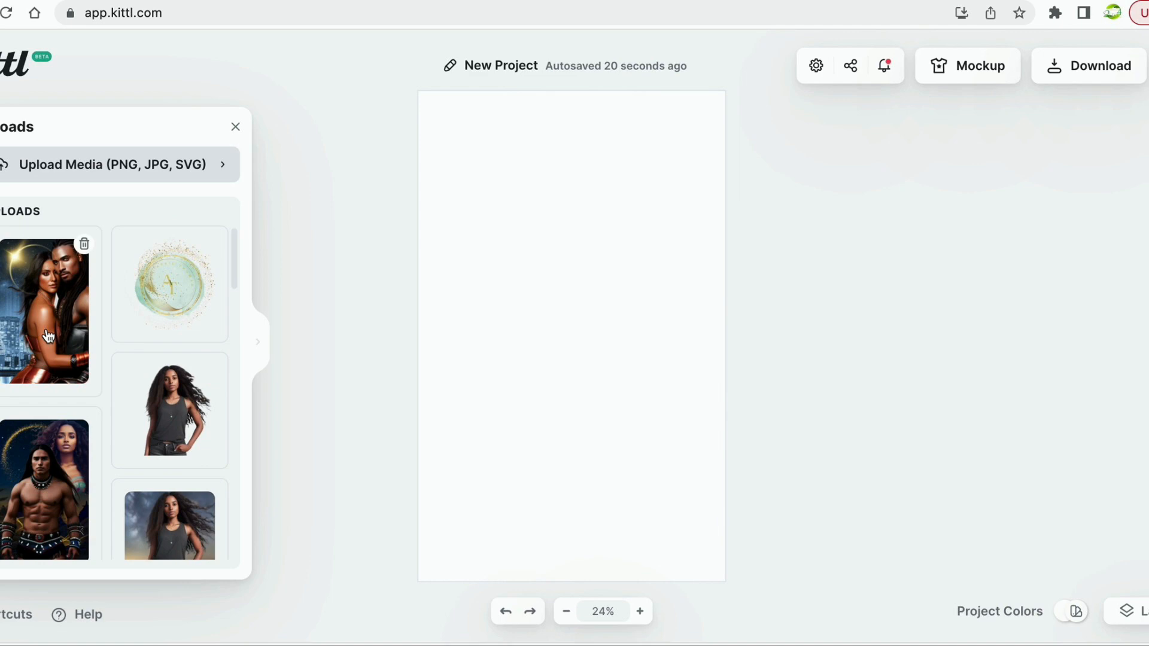
Drag the couple cover onto the artboard and stretch its corners to all four edges.
{"action": "left_click_drag", "start_coordinate": [48, 336], "coordinate": [569, 439]}
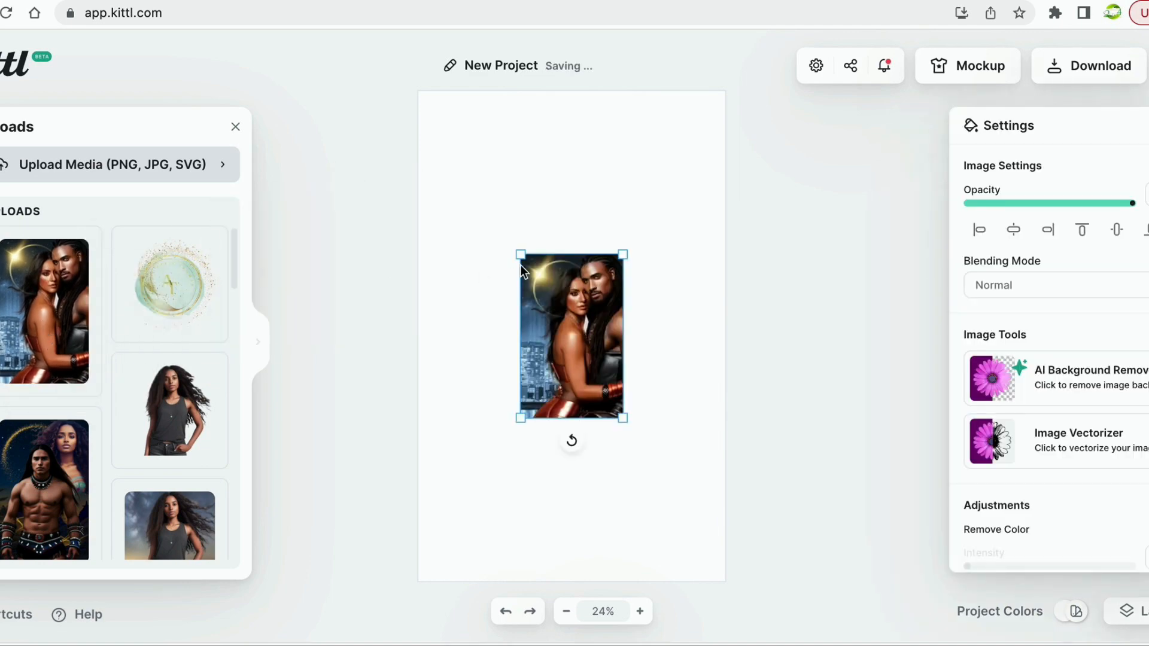
{"action": "left_click_drag", "start_coordinate": [519, 254], "coordinate": [408, 116]}
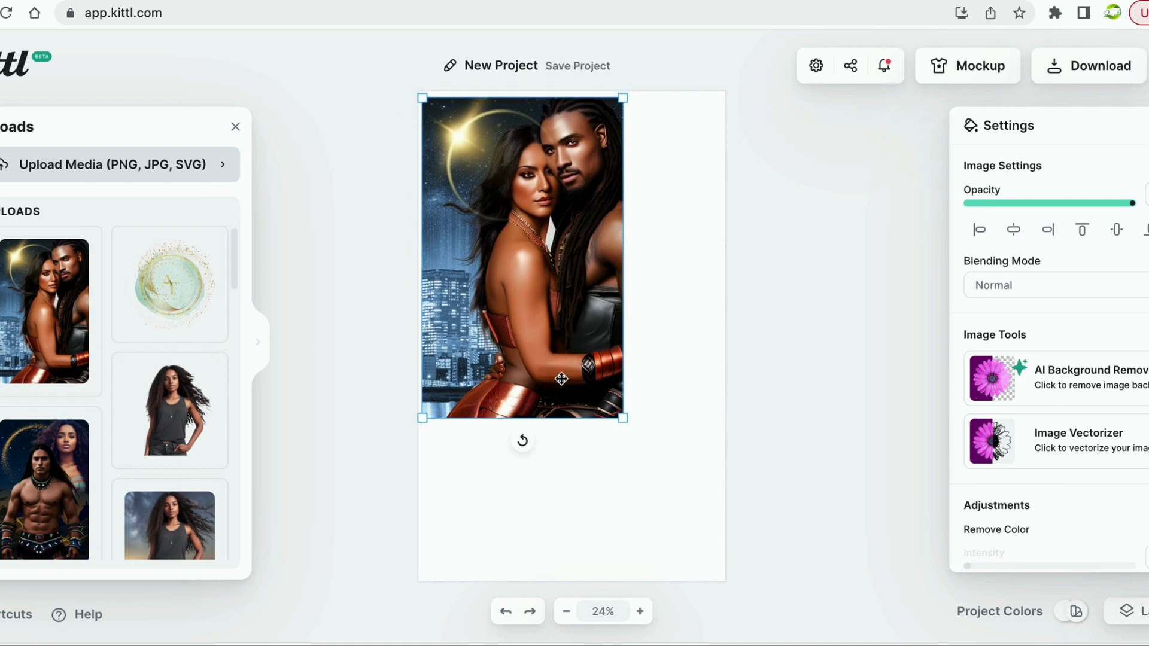
{"action": "left_click_drag", "start_coordinate": [624, 421], "coordinate": [711, 599]}
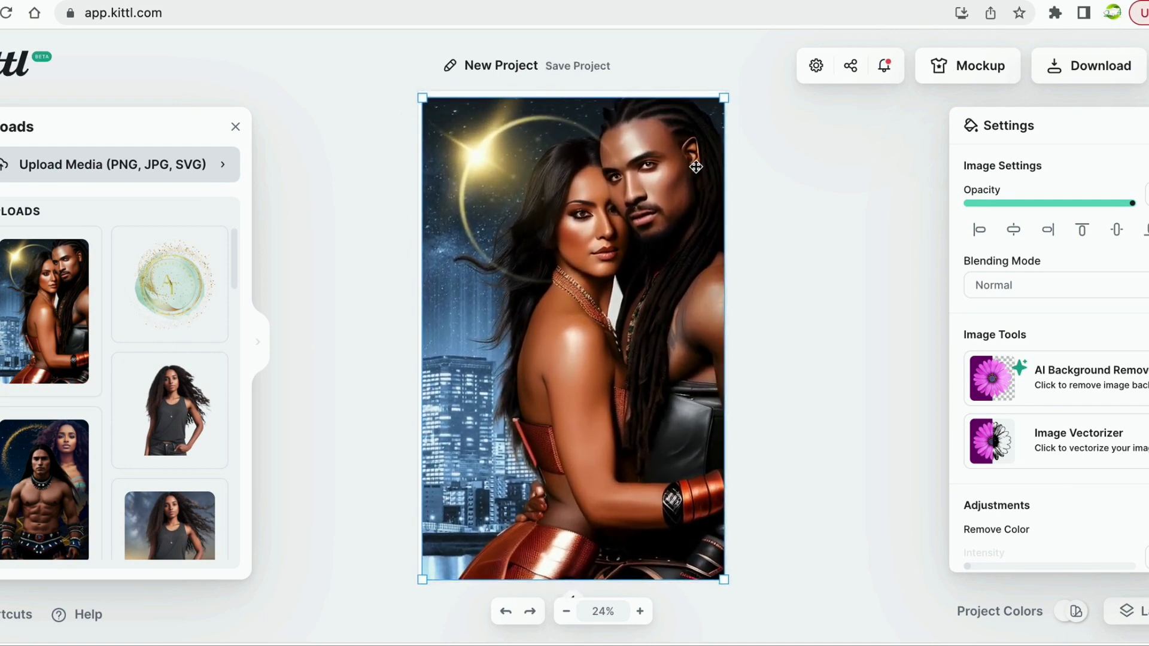
{"action": "left_click_drag", "start_coordinate": [724, 98], "coordinate": [727, 93]}
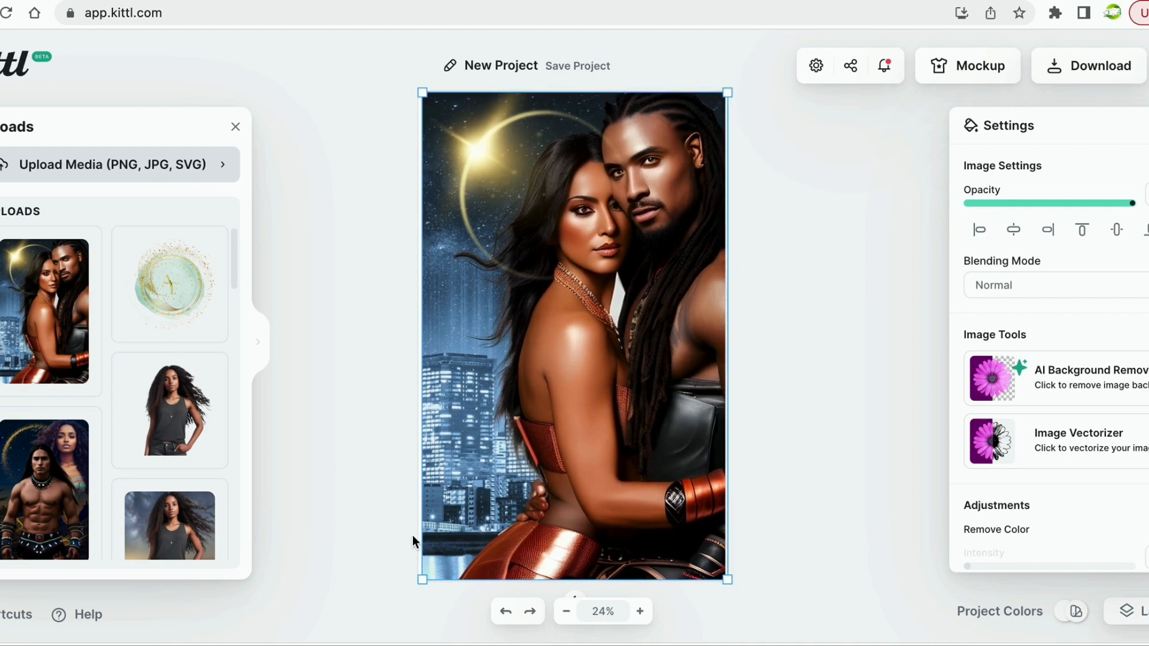
{"action": "left_click_drag", "start_coordinate": [422, 580], "coordinate": [417, 586]}
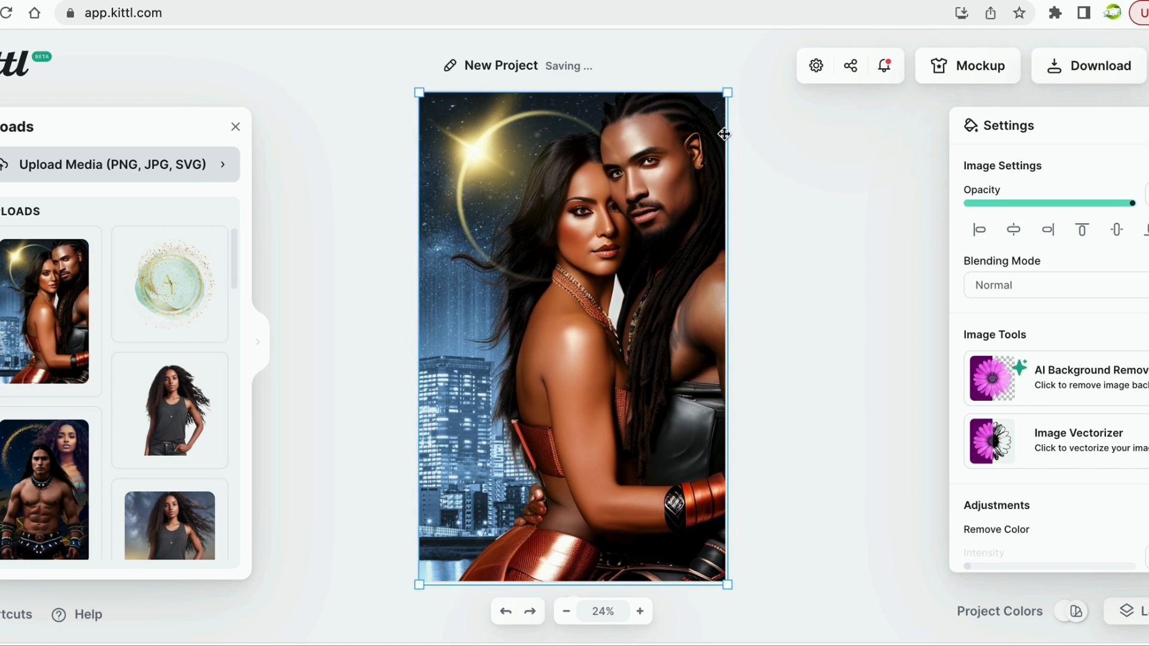
{"action": "left_click", "coordinate": [774, 138]}
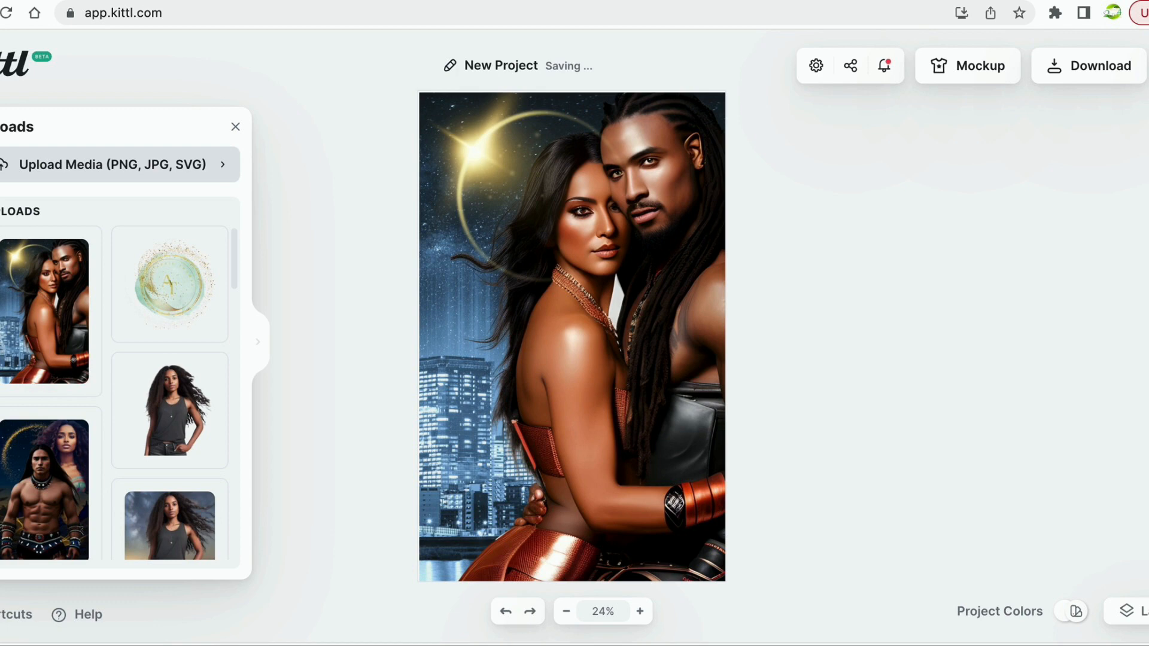
Show all 34 title templates in the Text panel and scroll to Ginger Bird.
{"action": "left_click", "coordinate": [2, 240]}
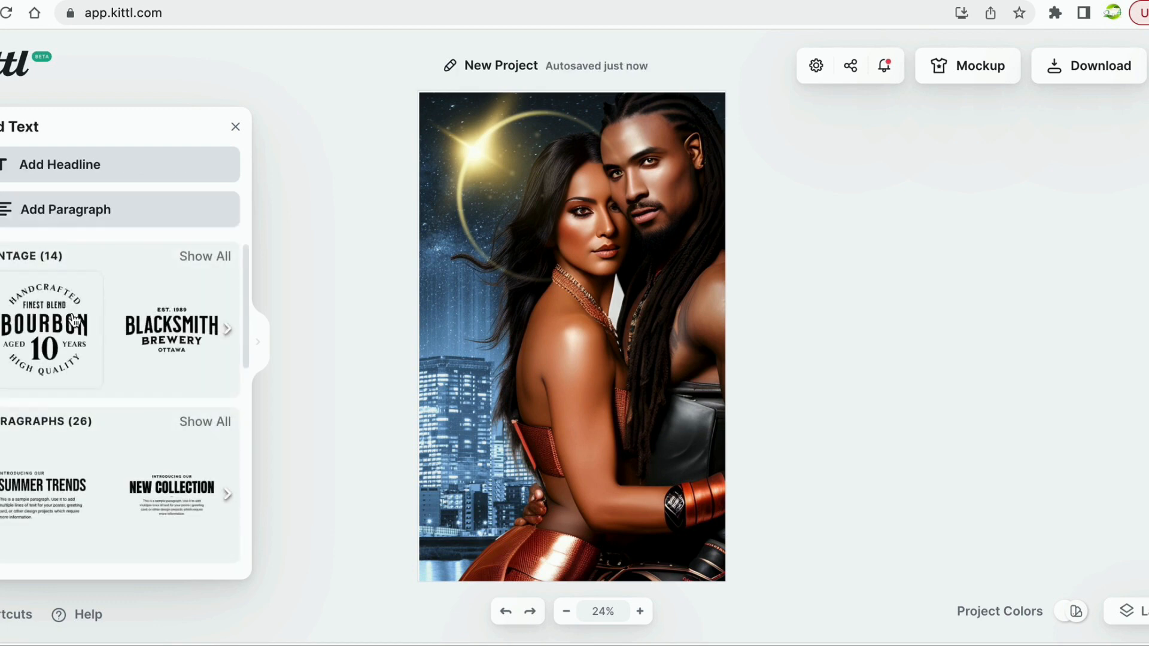
{"action": "scroll", "coordinate": [179, 392], "scroll_direction": "down", "scroll_amount": 5}
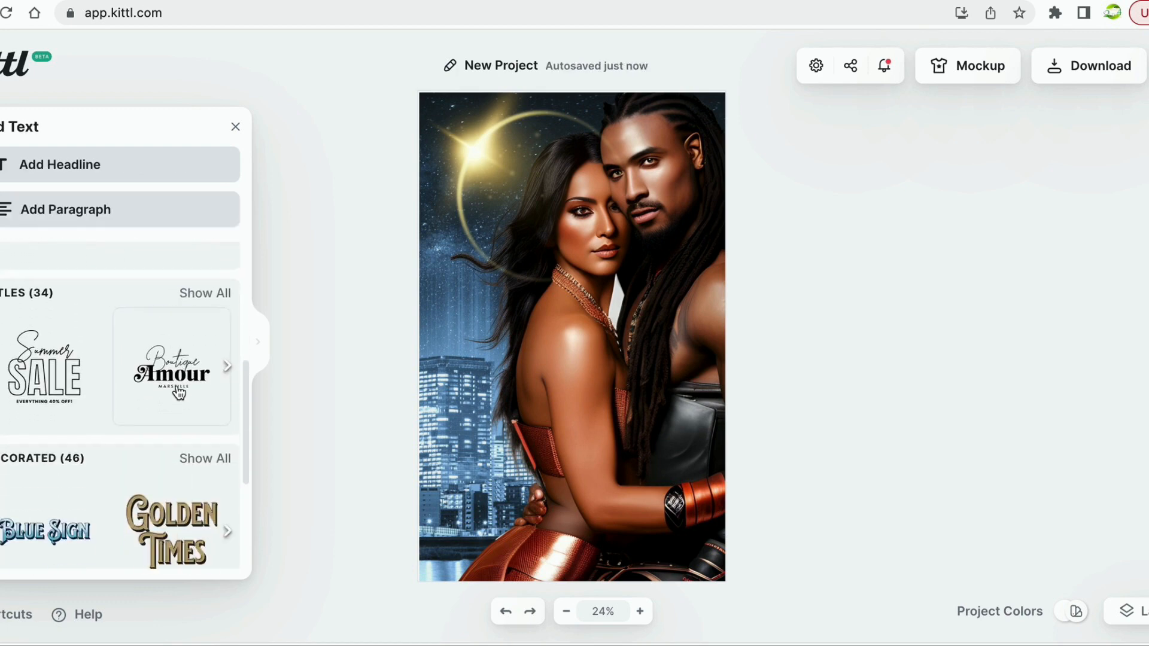
{"action": "scroll", "coordinate": [179, 393], "scroll_direction": "down", "scroll_amount": 1}
{"action": "scroll", "coordinate": [179, 393], "scroll_direction": "up", "scroll_amount": 1}
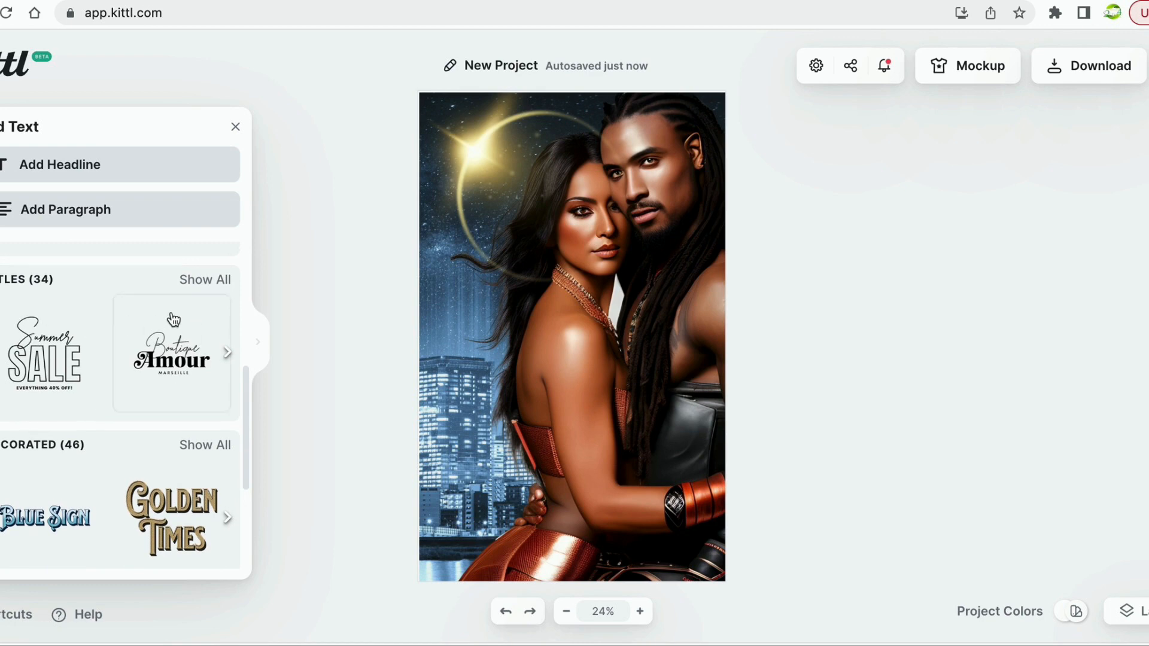
{"action": "left_click", "coordinate": [203, 281]}
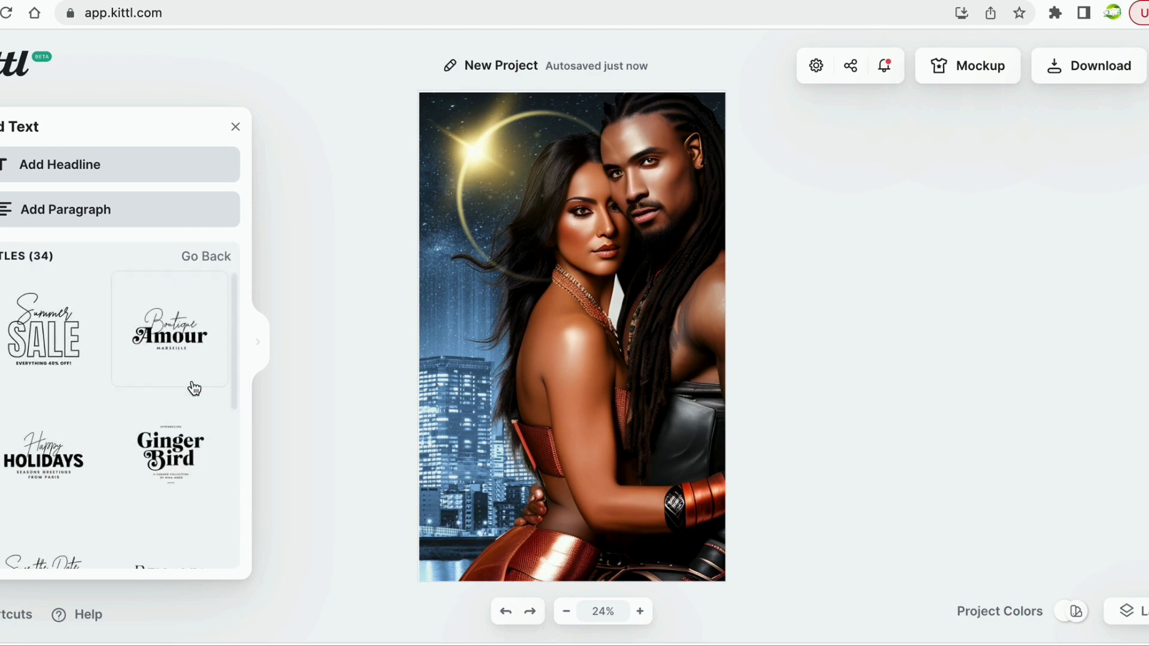
{"action": "scroll", "coordinate": [195, 389], "scroll_direction": "down", "scroll_amount": 5}
{"action": "scroll", "coordinate": [194, 389], "scroll_direction": "up", "scroll_amount": 1}
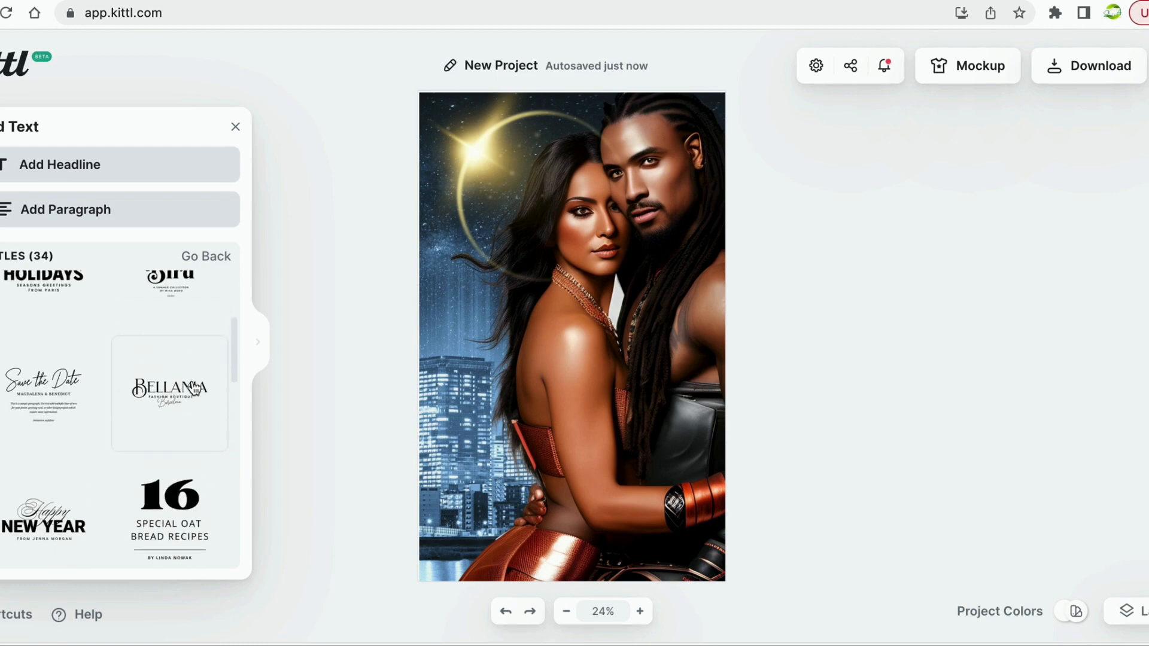
{"action": "scroll", "coordinate": [194, 388], "scroll_direction": "up", "scroll_amount": 1}
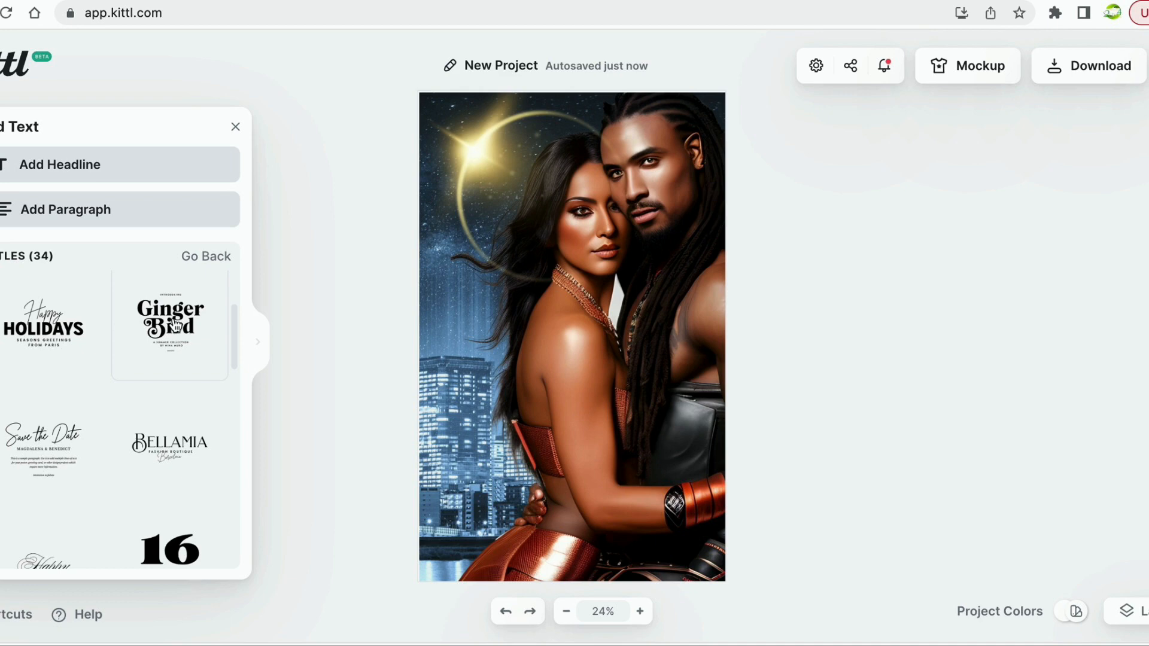
Add the Ginger Bird title, enlarge it, and center it over the couple.
{"action": "left_click_drag", "start_coordinate": [176, 325], "coordinate": [542, 354]}
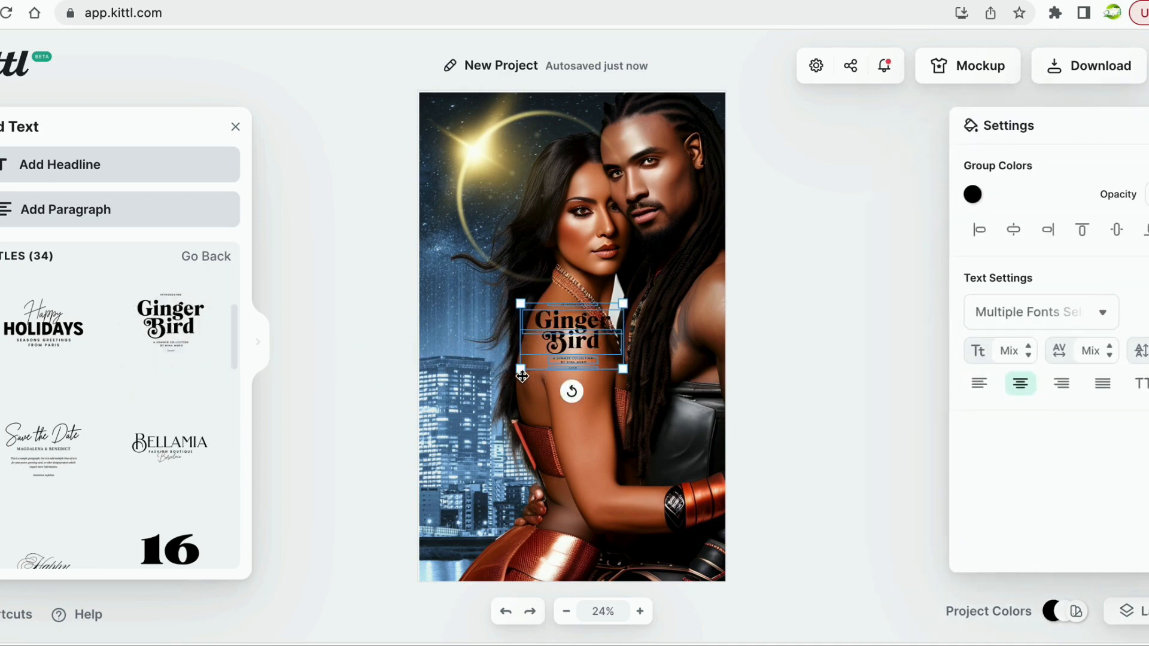
{"action": "left_click_drag", "start_coordinate": [520, 371], "coordinate": [385, 455]}
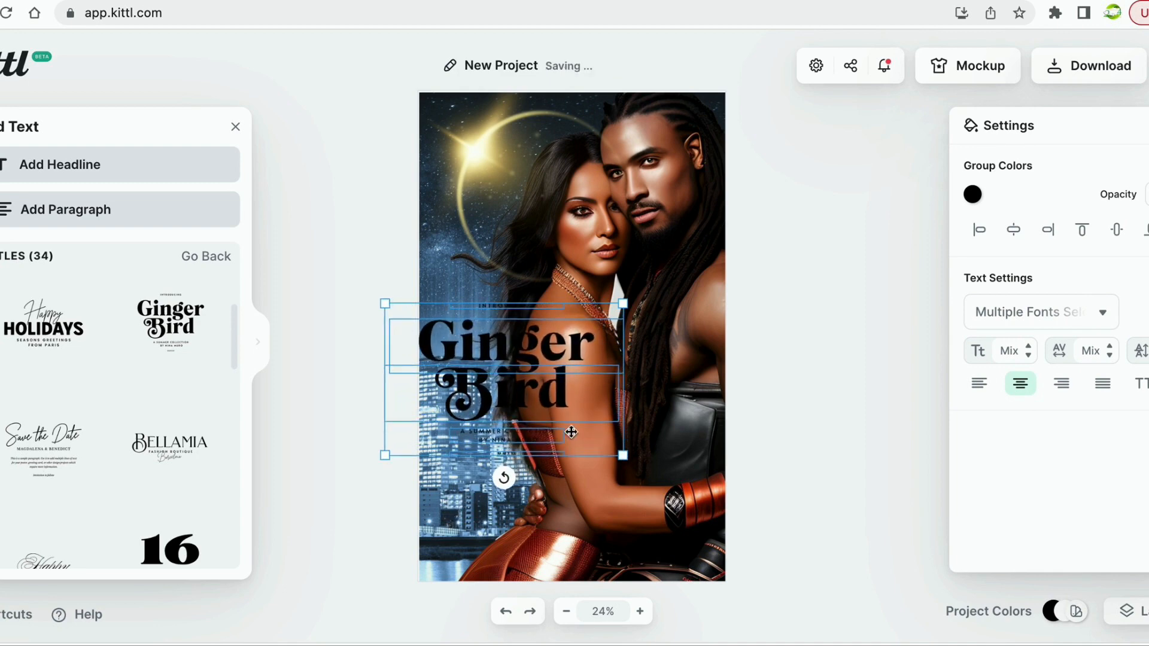
{"action": "left_click_drag", "start_coordinate": [562, 377], "coordinate": [622, 391]}
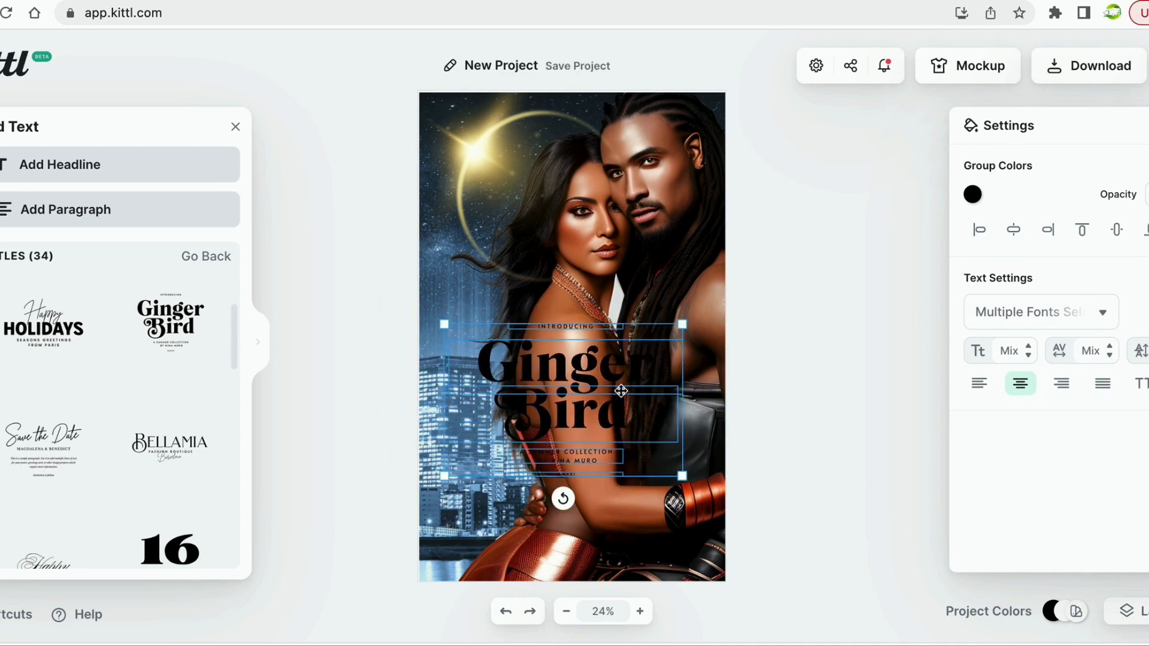
{"action": "left_click_drag", "start_coordinate": [682, 479], "coordinate": [741, 513]}
{"action": "left_click", "coordinate": [664, 483]}
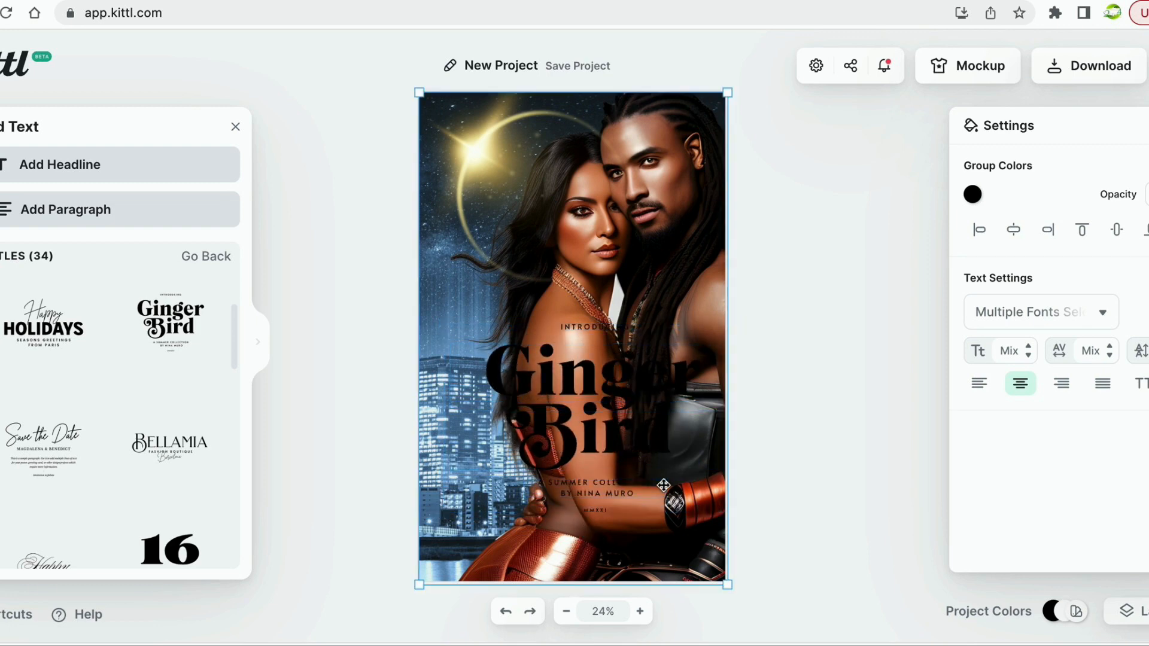
{"action": "mouse_move", "coordinate": [664, 482]}
{"action": "left_mouse_down"}
{"action": "mouse_move", "coordinate": [645, 495]}
{"action": "mouse_move", "coordinate": [660, 486]}
{"action": "left_mouse_up"}
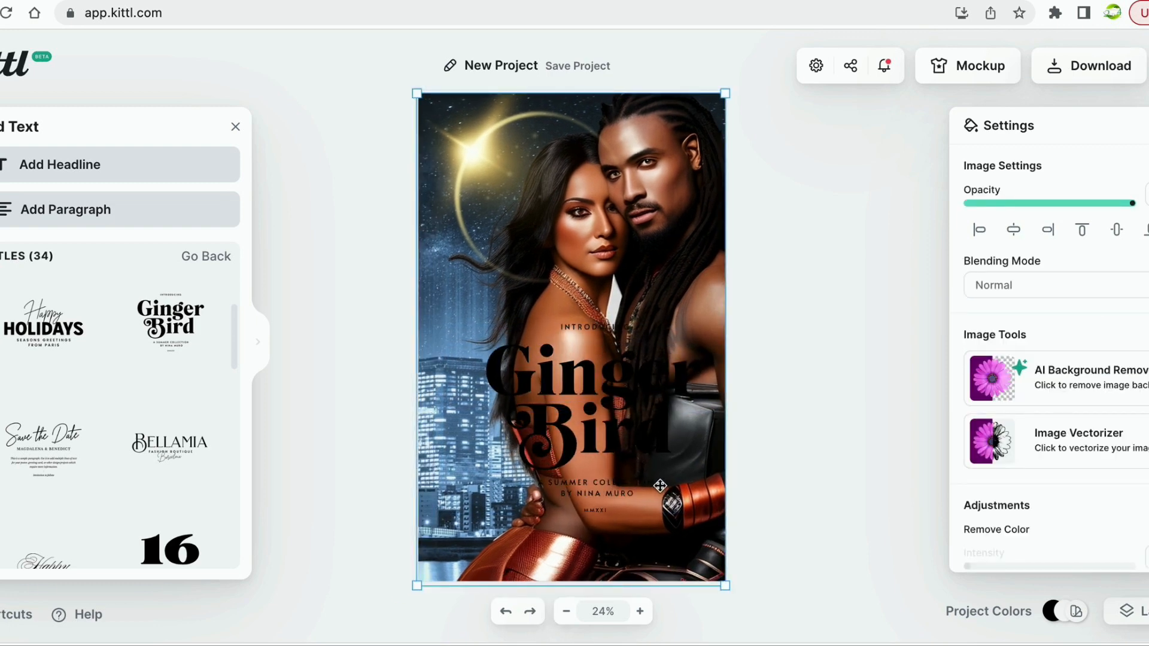
{"action": "left_click_drag", "start_coordinate": [581, 425], "coordinate": [569, 417]}
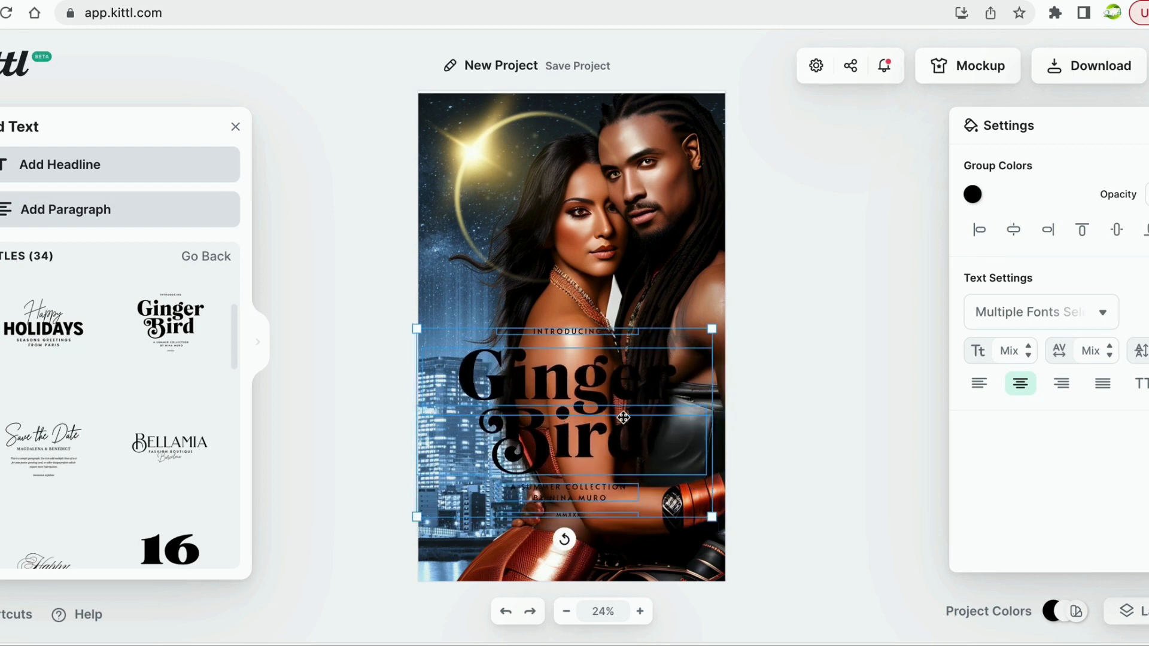
Edit the Ginger headline and select all of its letters.
{"action": "left_click", "coordinate": [472, 376]}
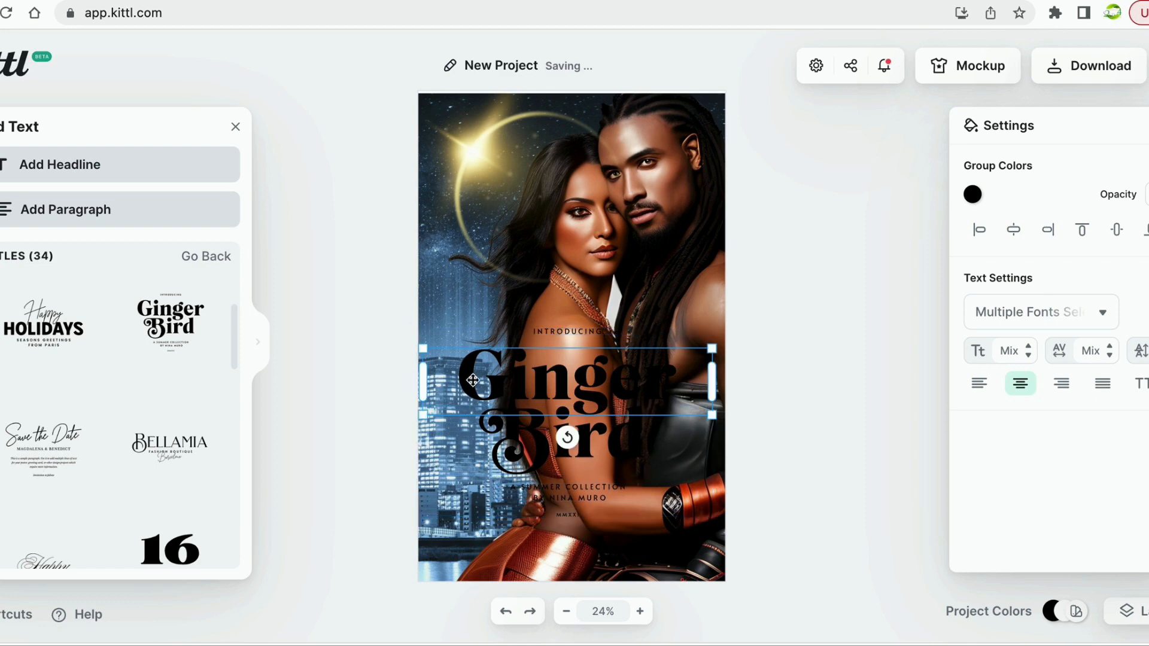
{"action": "double_click", "coordinate": [471, 376]}
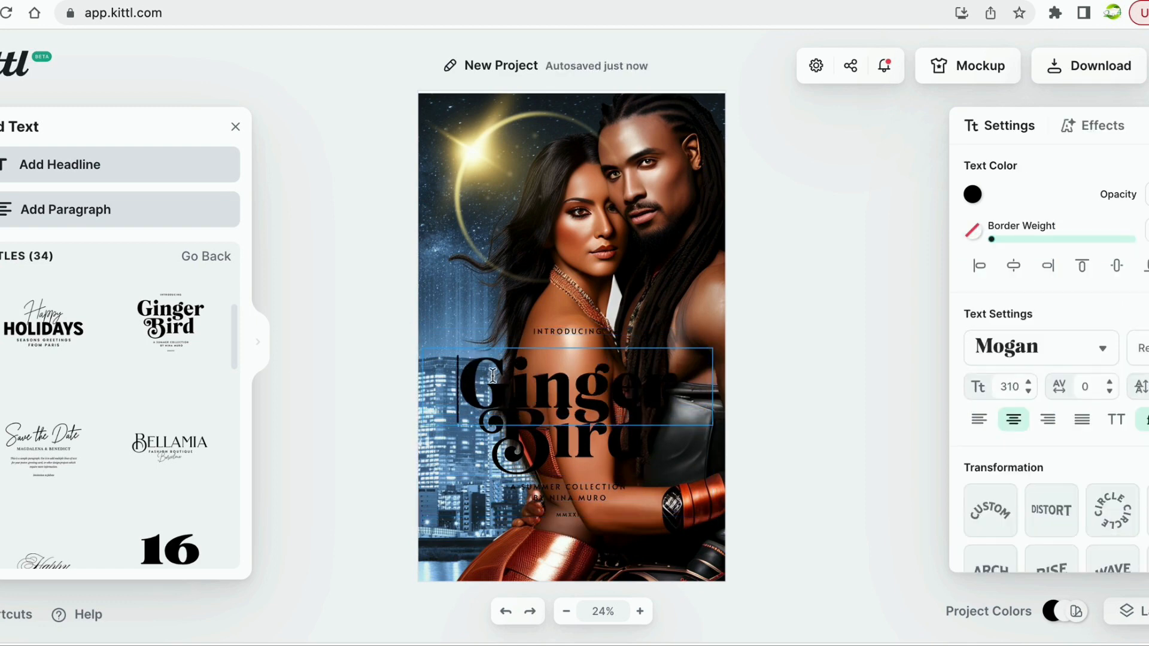
{"action": "left_click_drag", "start_coordinate": [472, 375], "coordinate": [695, 383]}
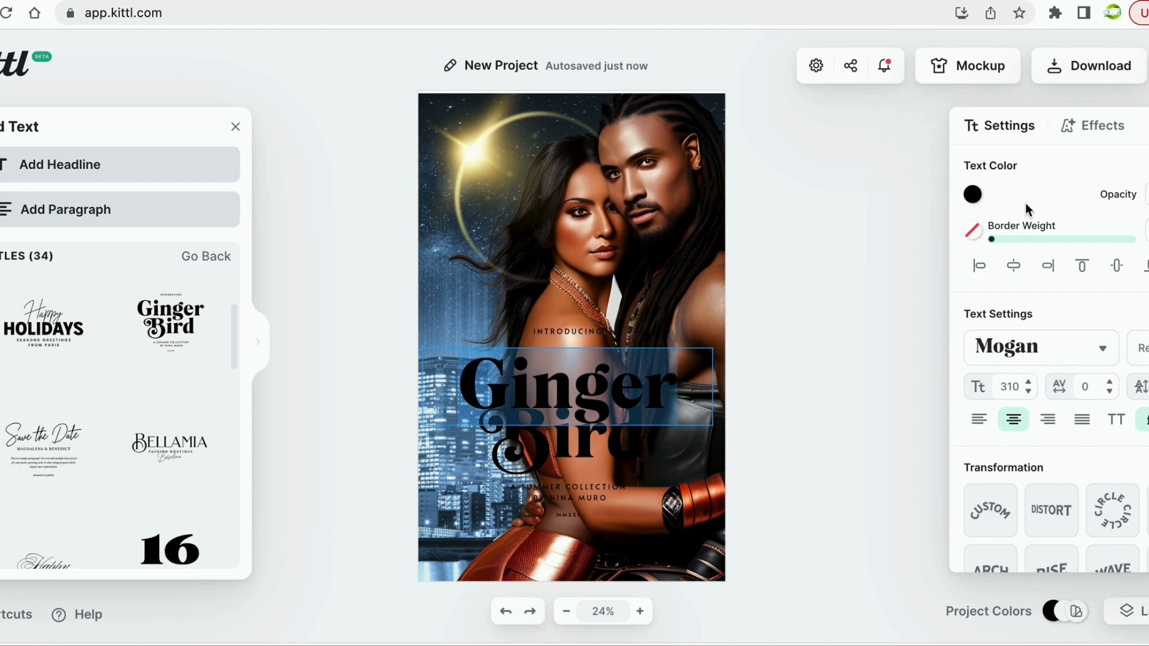
Open the Ginger text's Fill Color picker, then switch to the HTML Color Codes tab.
{"action": "left_click", "coordinate": [972, 196]}
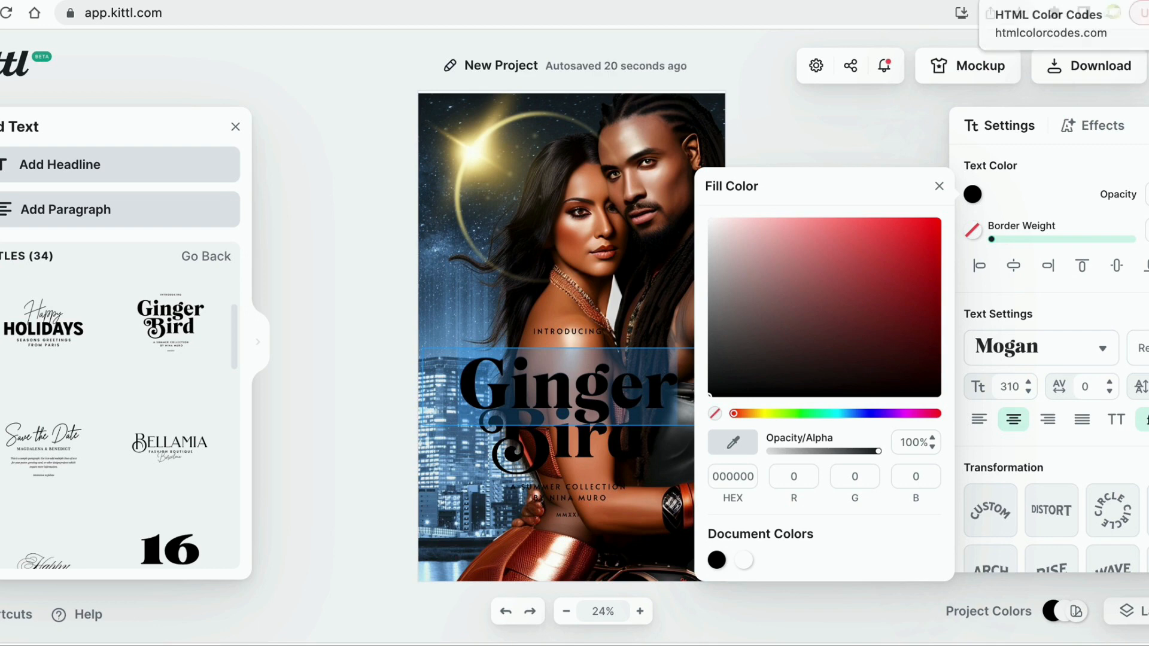
{"action": "left_click", "coordinate": [1043, 0]}
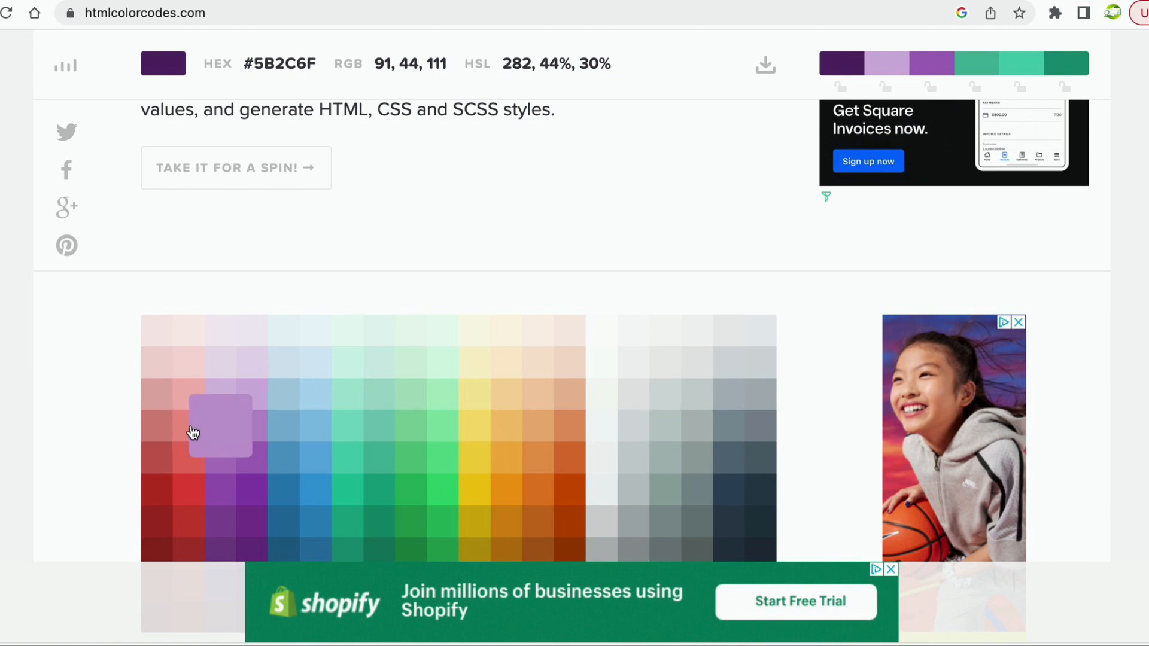
Pick dusty rose #D98880 on the color chart and copy its hex code.
{"action": "left_click", "coordinate": [155, 437]}
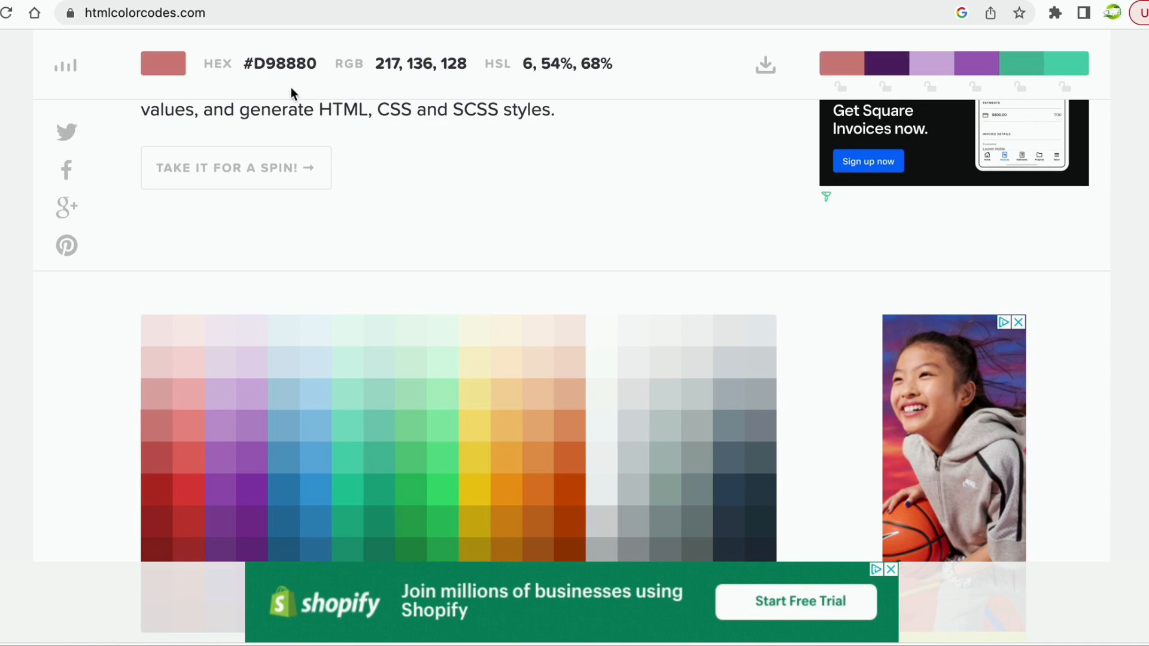
{"action": "left_click_drag", "start_coordinate": [245, 67], "coordinate": [319, 71]}
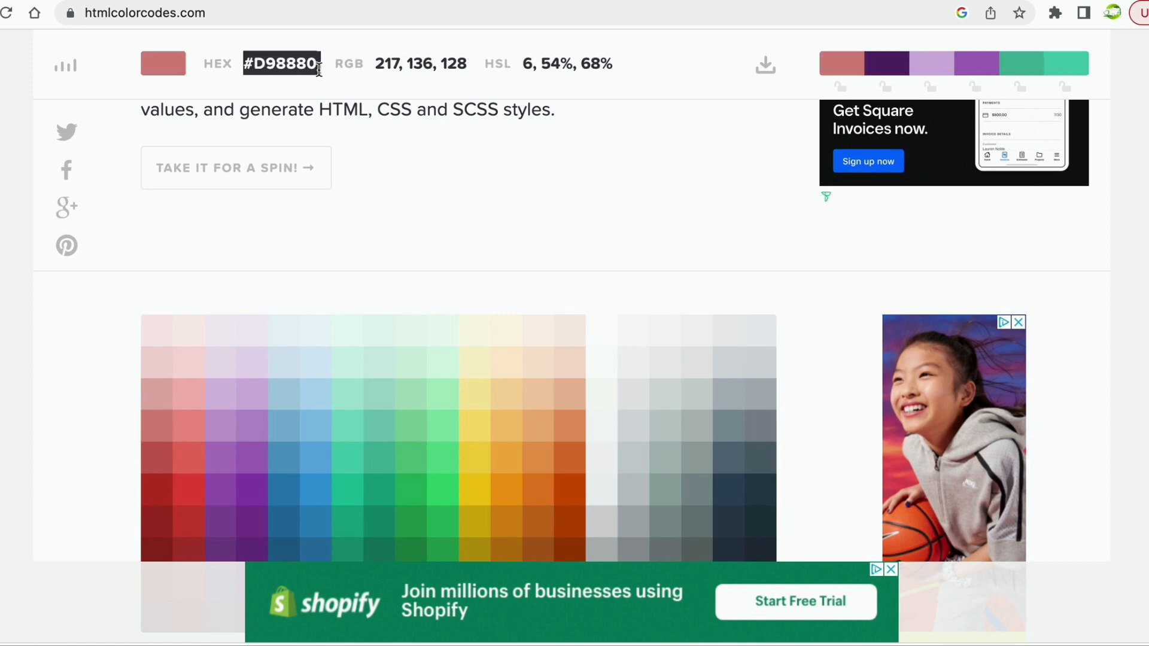
{"action": "right_click", "coordinate": [319, 70]}
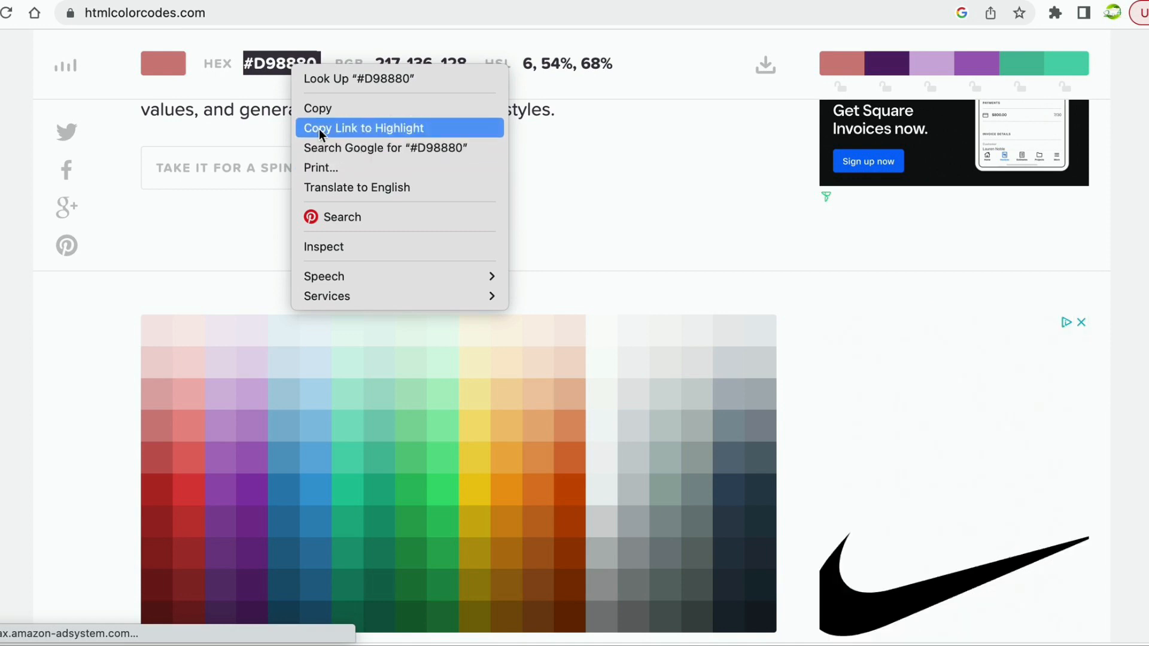
{"action": "left_click", "coordinate": [326, 111]}
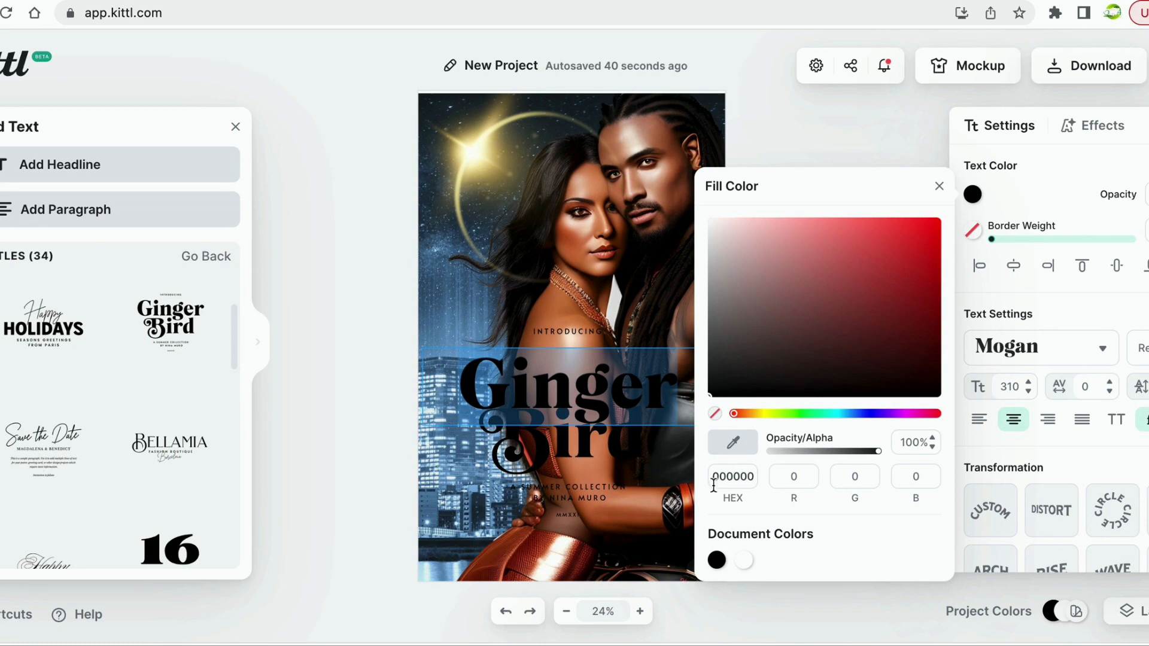
Replace the 000000 hex with #D98880 so Ginger turns coral-pink, then return to htmlcolorcodes.com.
{"action": "left_click_drag", "start_coordinate": [712, 482], "coordinate": [755, 482]}
{"action": "right_click", "coordinate": [739, 476]}
{"action": "left_click", "coordinate": [765, 441]}
{"action": "key", "text": "Return"}
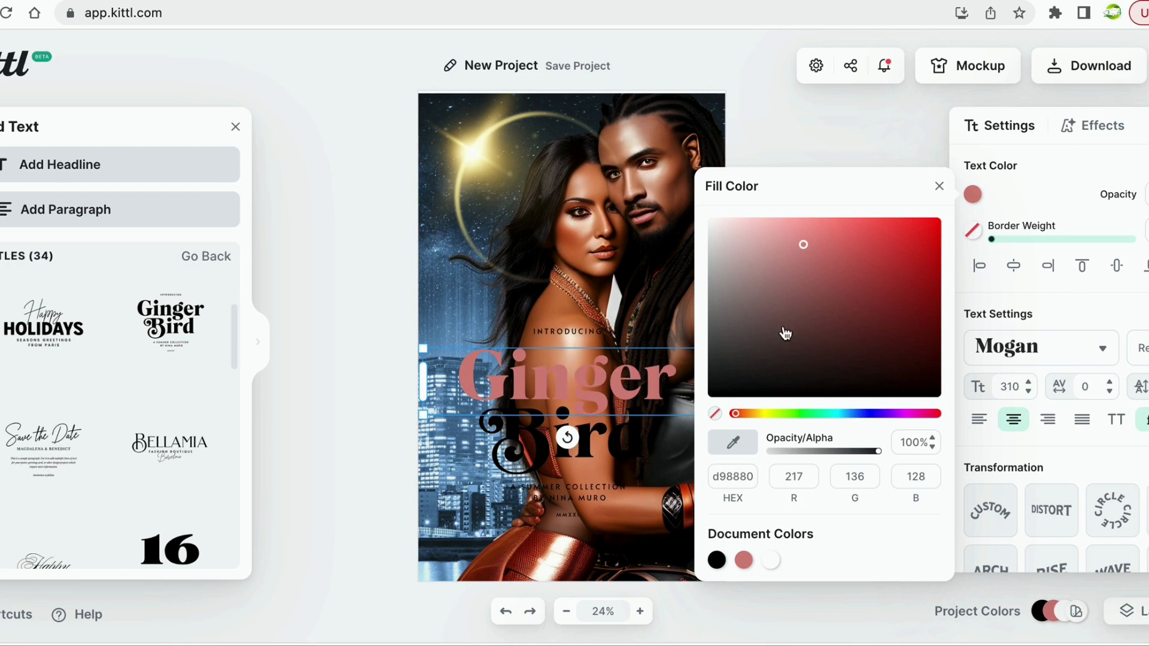
{"action": "left_click", "coordinate": [383, 0]}
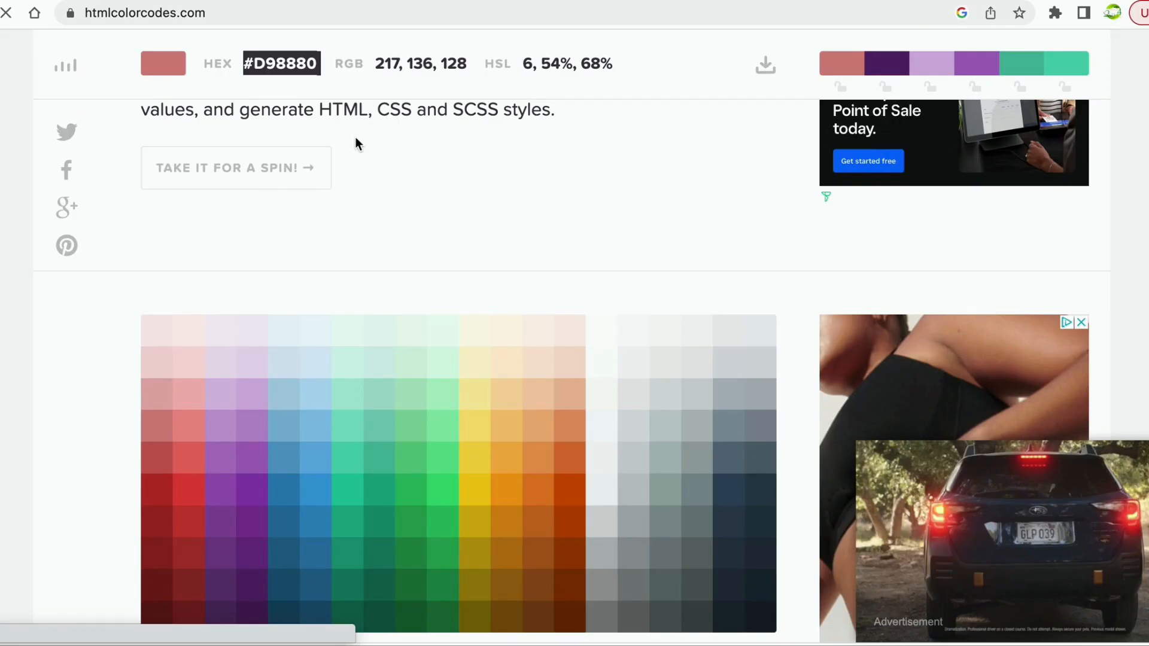
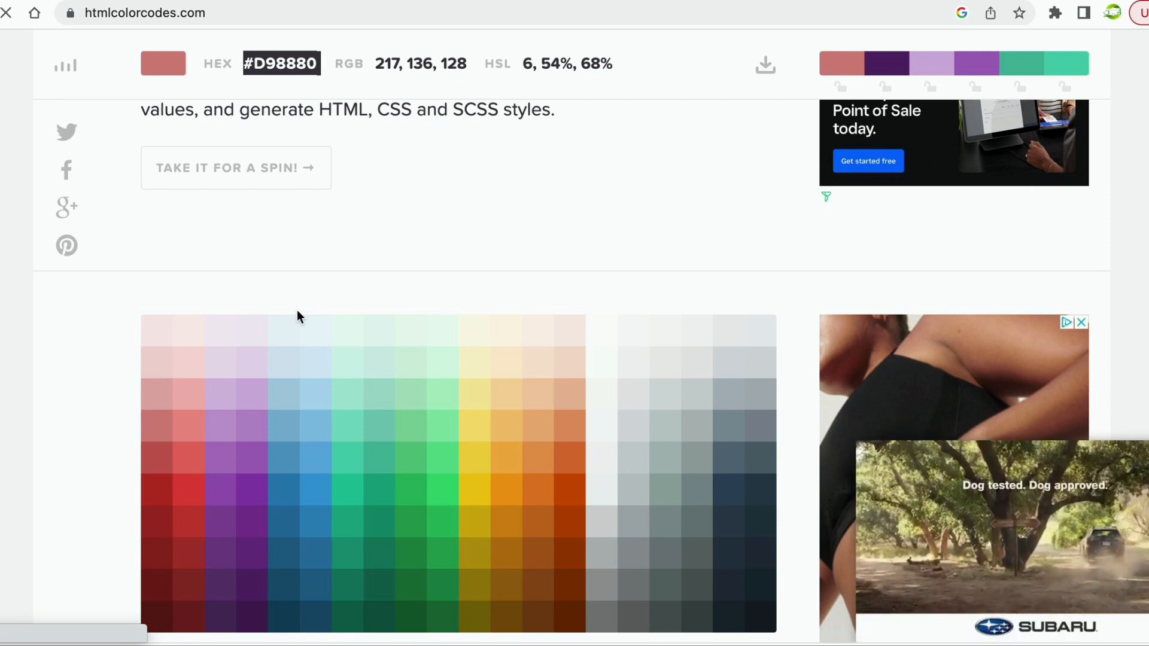
Pick the mint colour from the HTML Color Codes grid and copy its hex code.
{"action": "scroll", "coordinate": [297, 310], "scroll_direction": "down", "scroll_amount": 4}
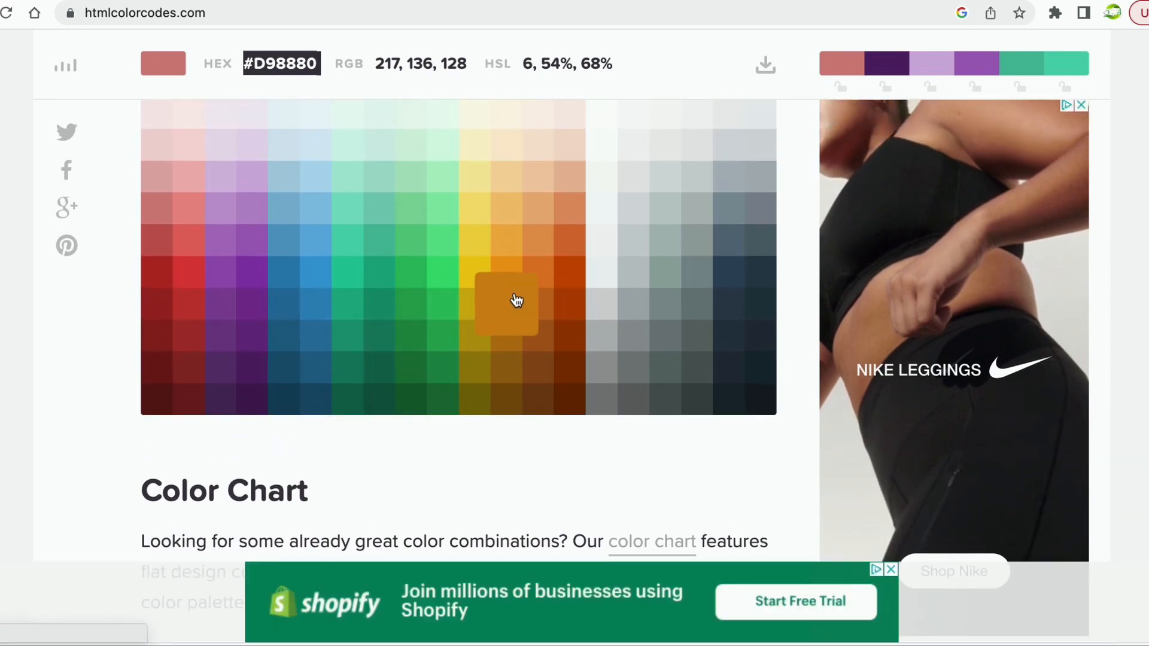
{"action": "scroll", "coordinate": [497, 269], "scroll_direction": "up", "scroll_amount": 2}
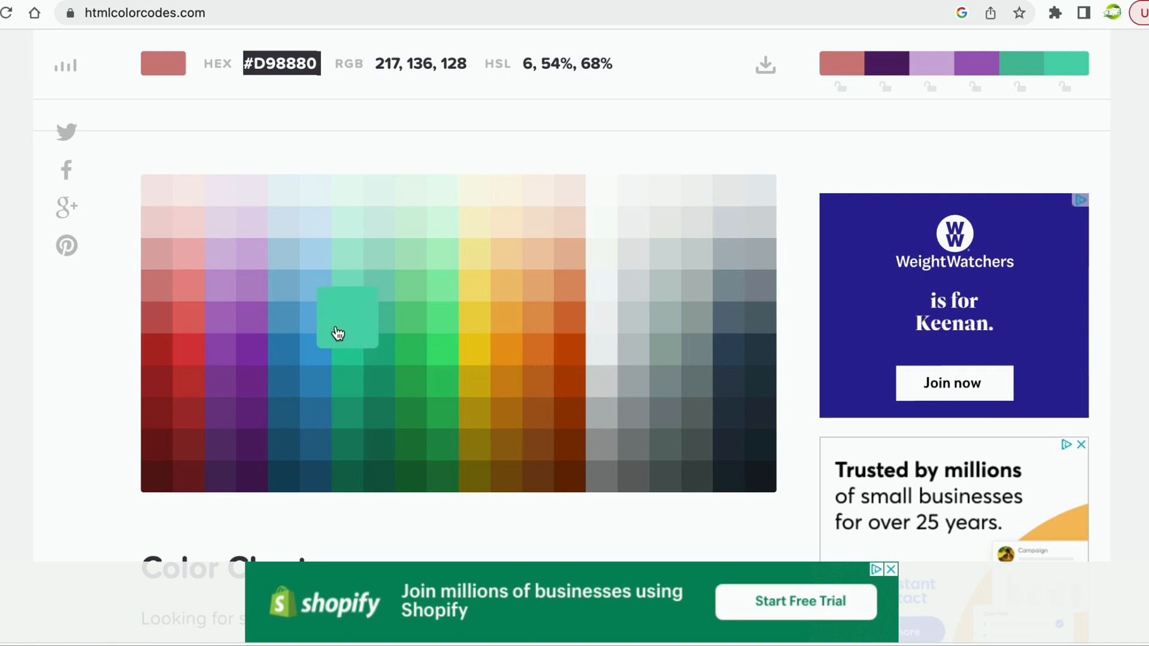
{"action": "left_click", "coordinate": [348, 260]}
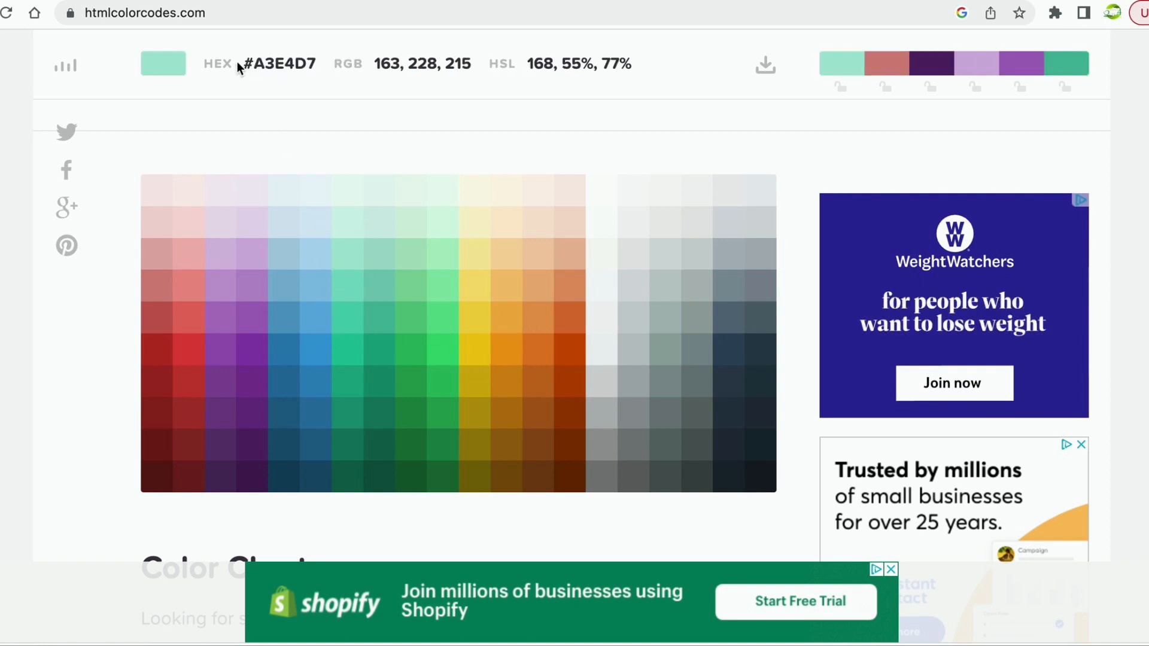
{"action": "left_click_drag", "start_coordinate": [245, 63], "coordinate": [334, 70]}
{"action": "right_click", "coordinate": [290, 66]}
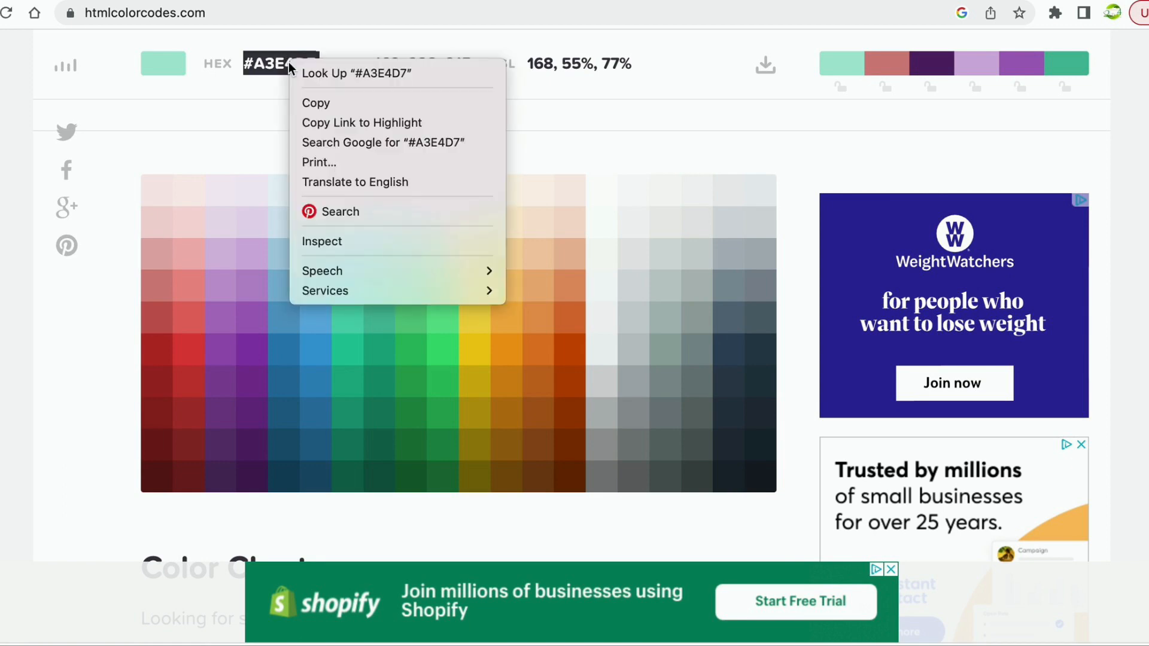
{"action": "left_click", "coordinate": [314, 100]}
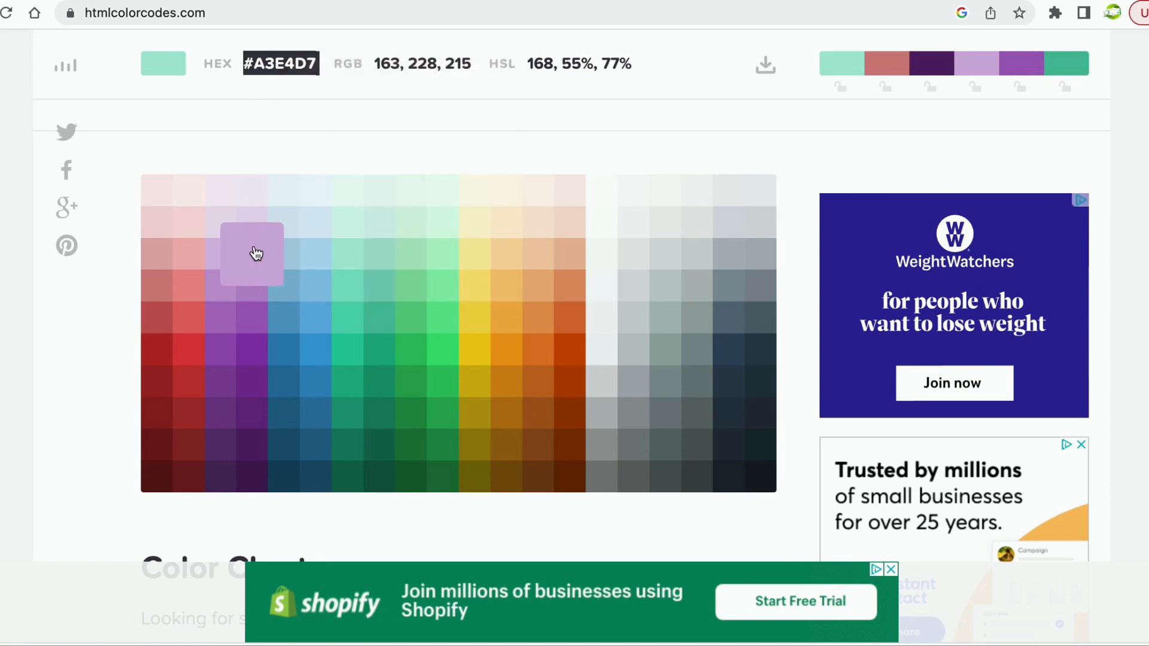
Switch to the light lavender #D7BDE2 cell instead and copy its hex code.
{"action": "left_click", "coordinate": [211, 259]}
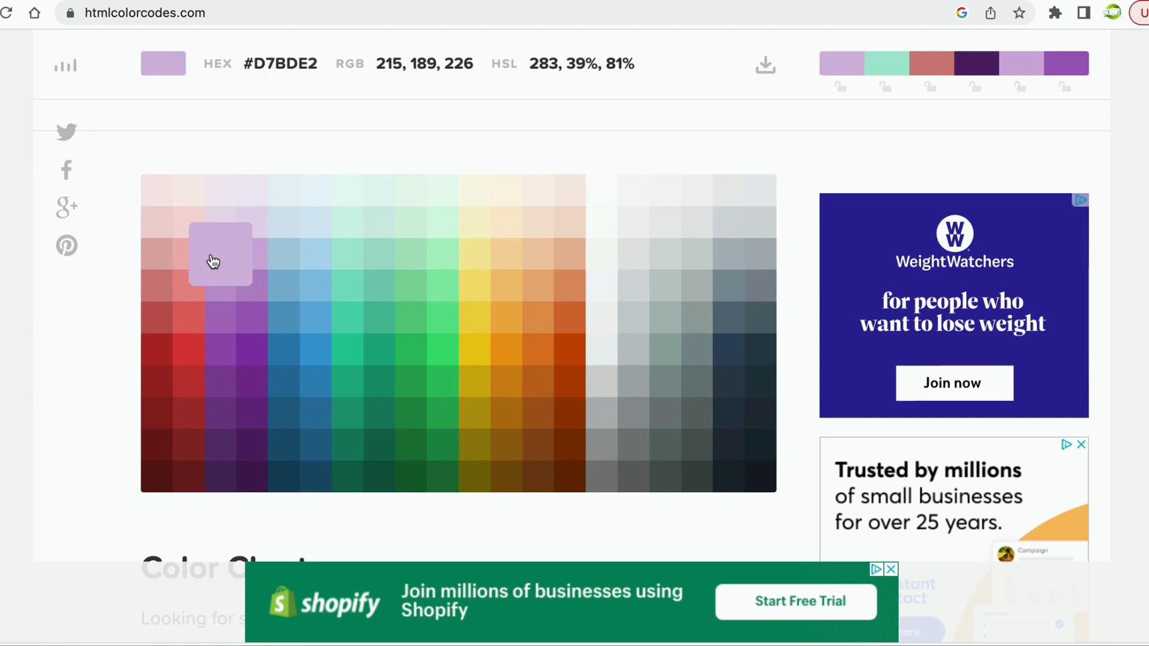
{"action": "left_click_drag", "start_coordinate": [243, 64], "coordinate": [329, 70]}
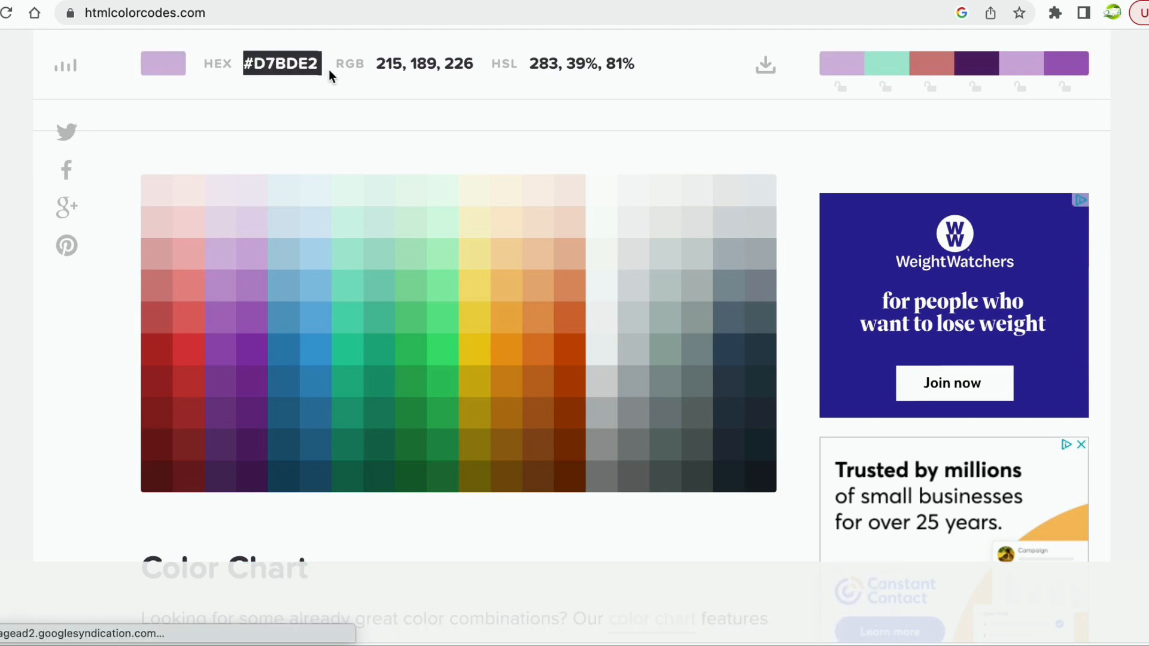
{"action": "right_click", "coordinate": [295, 60]}
{"action": "left_click", "coordinate": [311, 93]}
Back in Kittl, paste D7BDE2 into the Ginger fill hex field to turn it lavender.
{"action": "key", "text": "ctrl+Tab"}
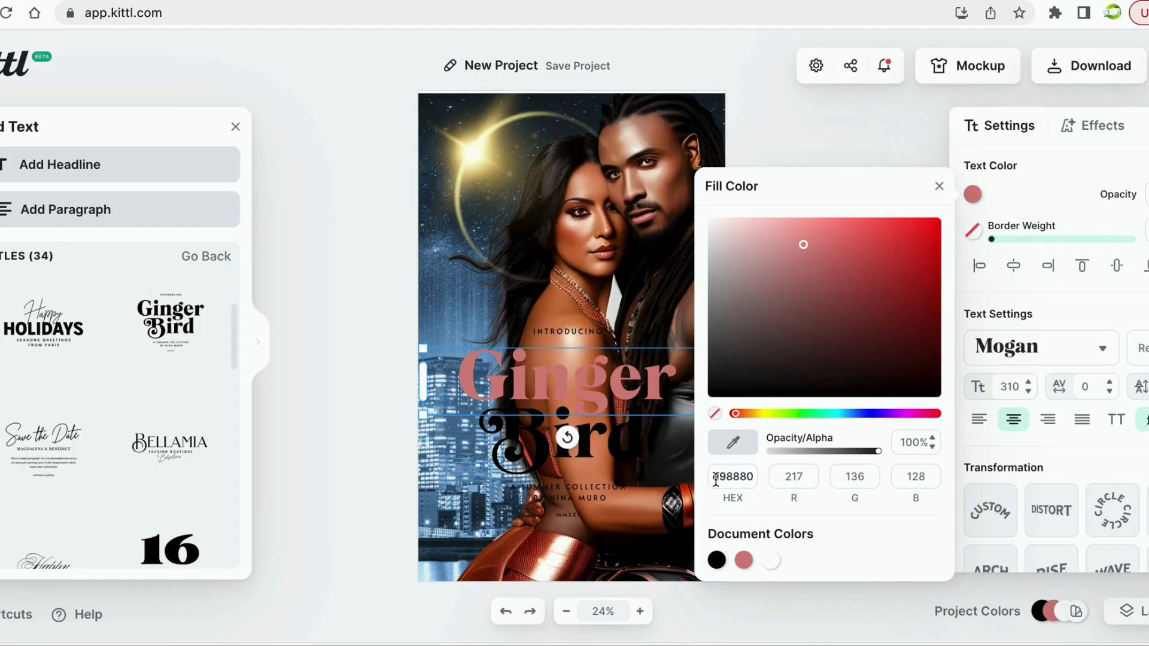
{"action": "left_click_drag", "start_coordinate": [715, 479], "coordinate": [752, 478]}
{"action": "right_click", "coordinate": [734, 476]}
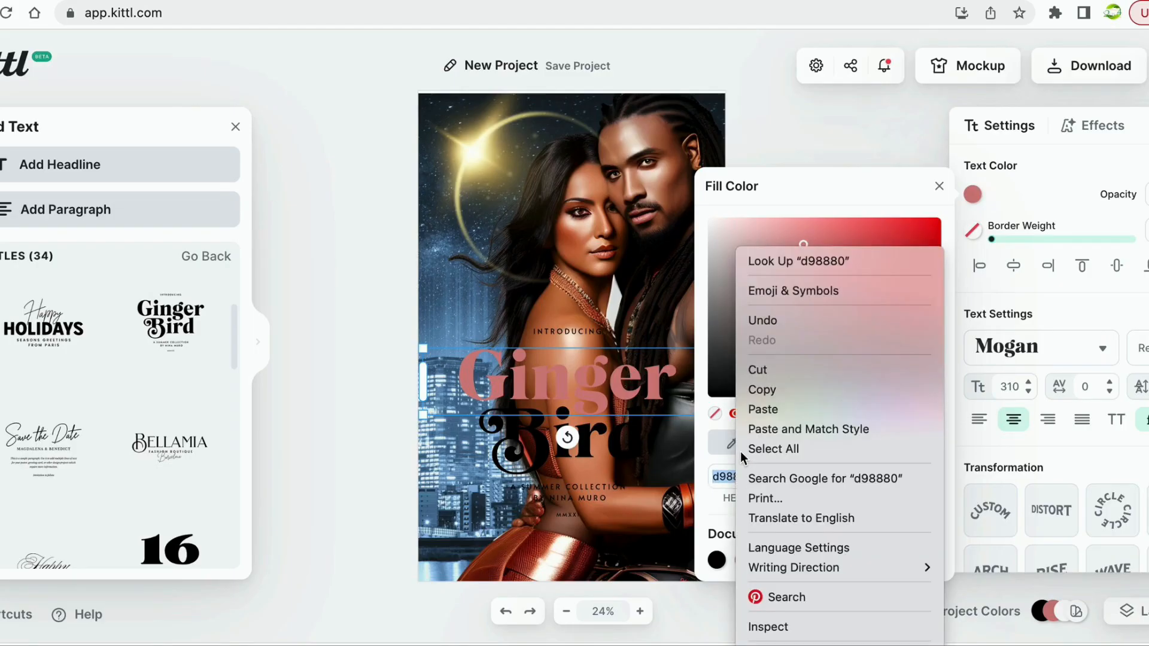
{"action": "left_click", "coordinate": [760, 408]}
{"action": "key", "text": "Return"}
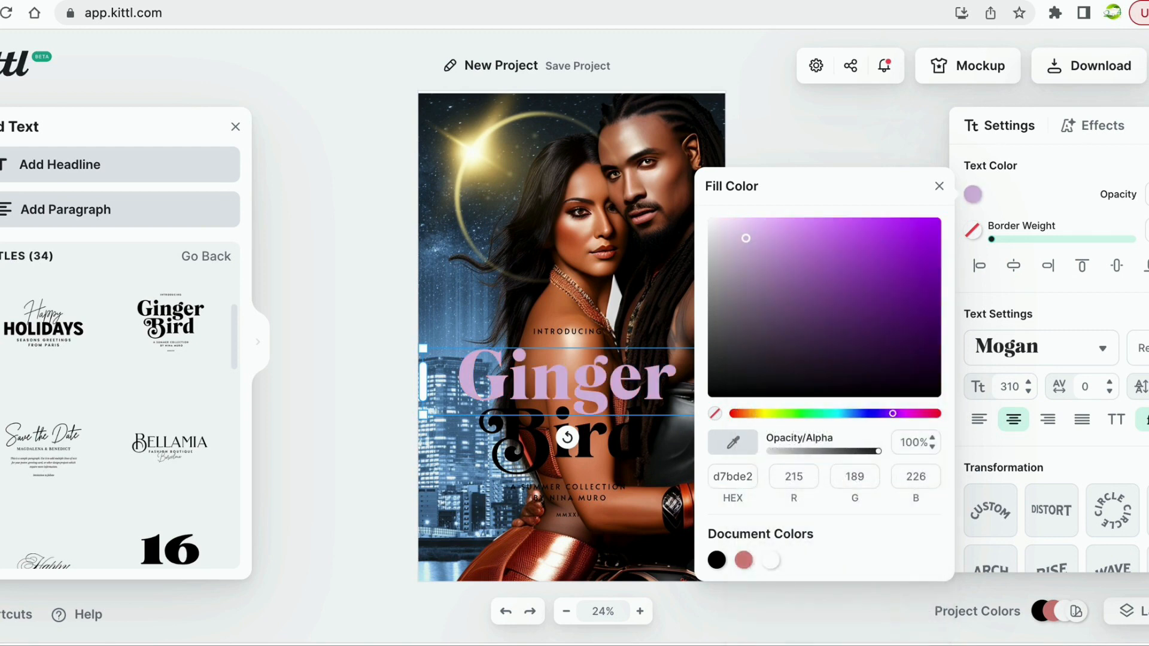
{"action": "left_click", "coordinate": [538, 470]}
Select the word Bird and apply the lavender Document Colors swatch to it.
{"action": "left_click", "coordinate": [530, 439]}
{"action": "left_click", "coordinate": [531, 438]}
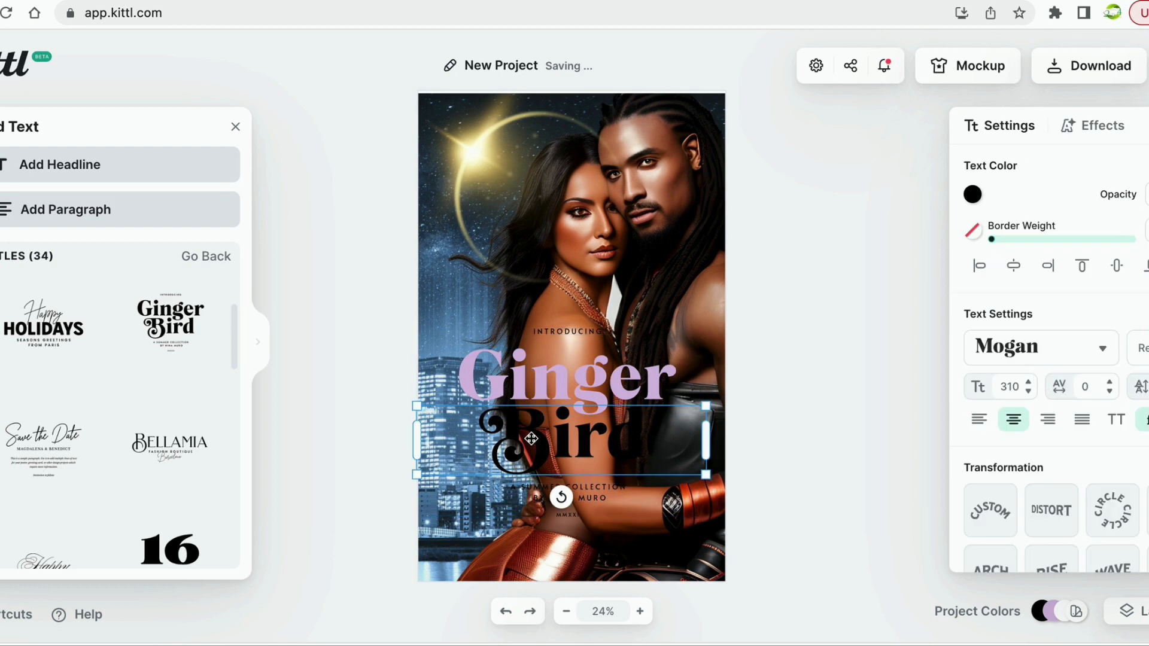
{"action": "double_click", "coordinate": [494, 427]}
{"action": "left_click_drag", "start_coordinate": [485, 427], "coordinate": [670, 431]}
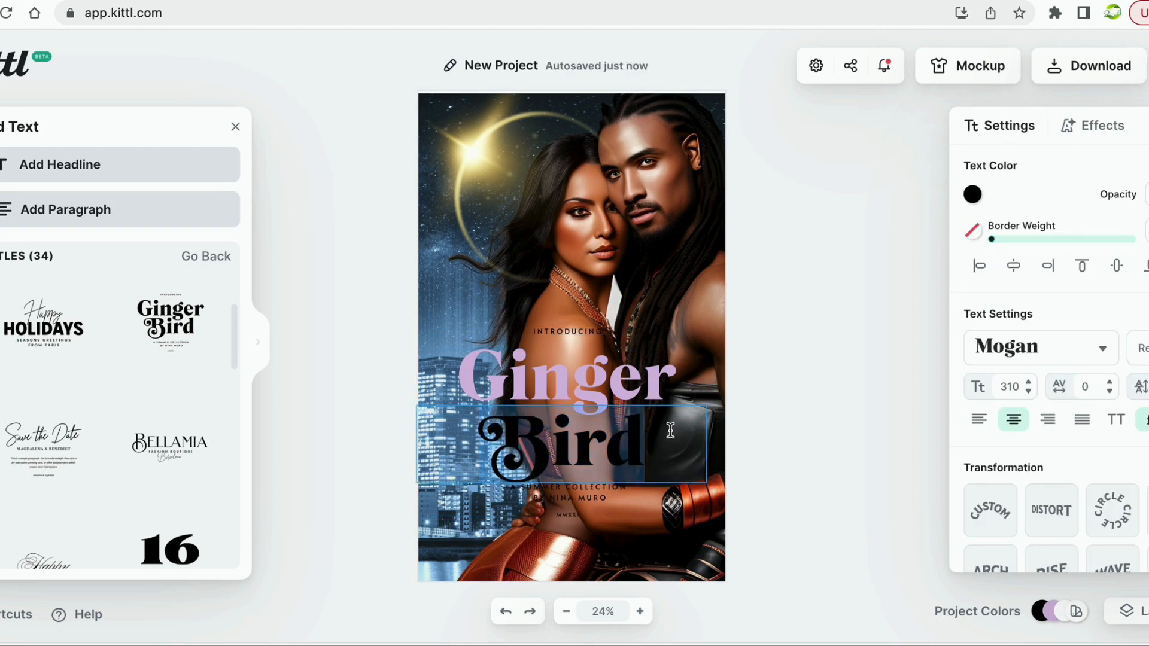
{"action": "left_click", "coordinate": [972, 194]}
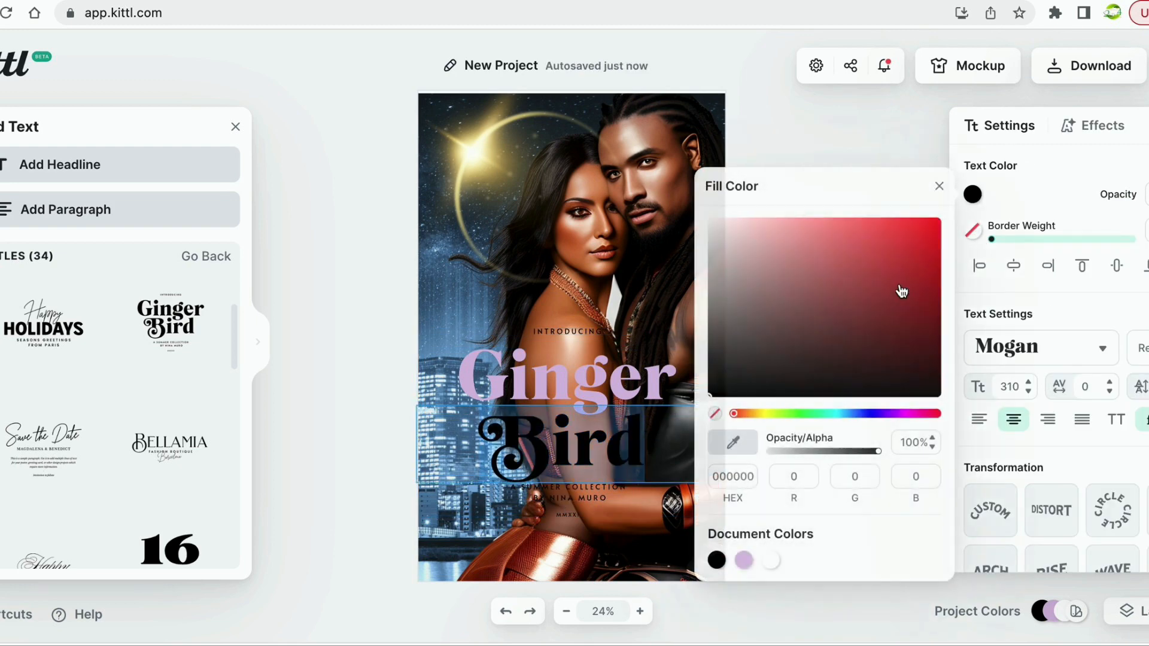
{"action": "left_click", "coordinate": [744, 561]}
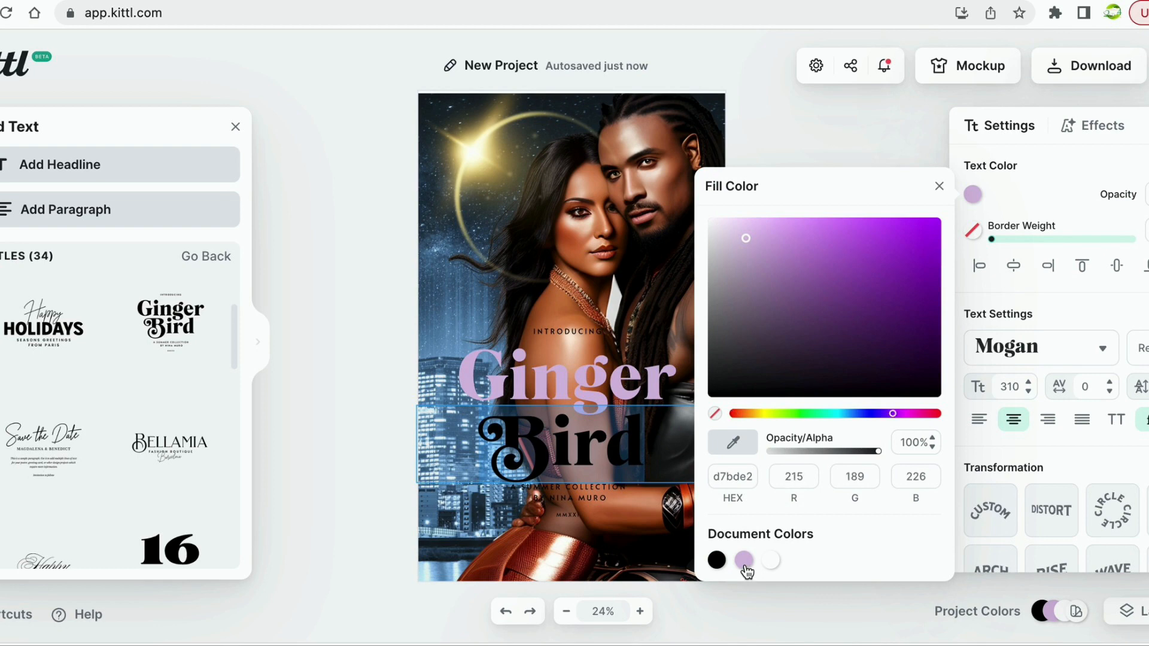
{"action": "left_click", "coordinate": [743, 561]}
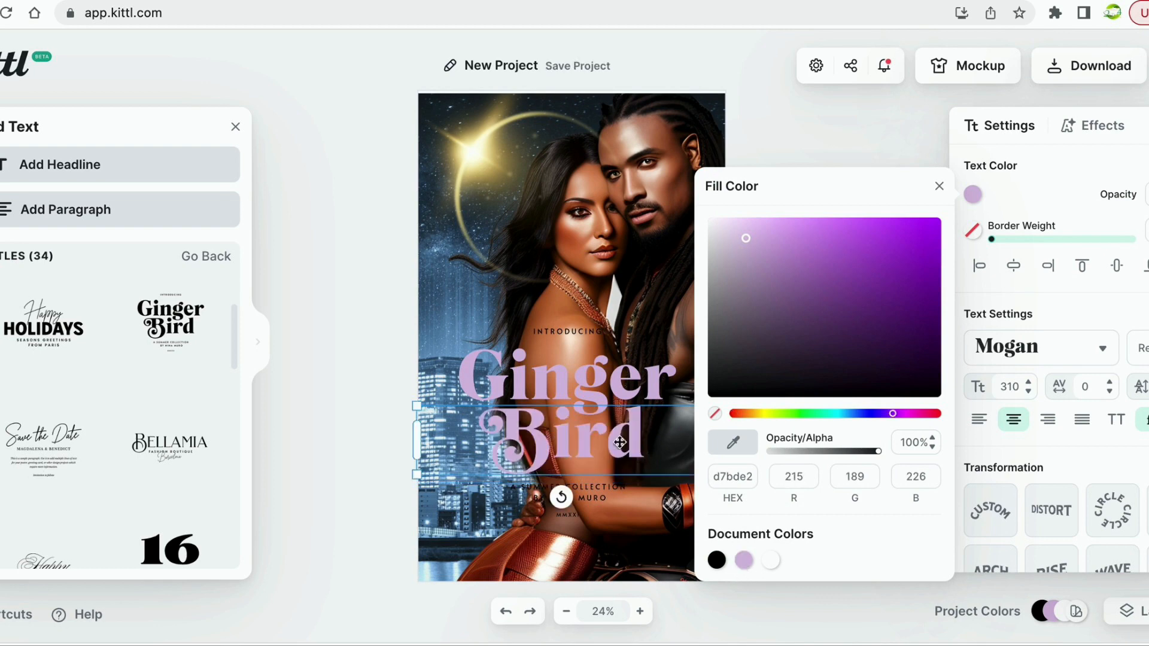
{"action": "left_click", "coordinate": [353, 443]}
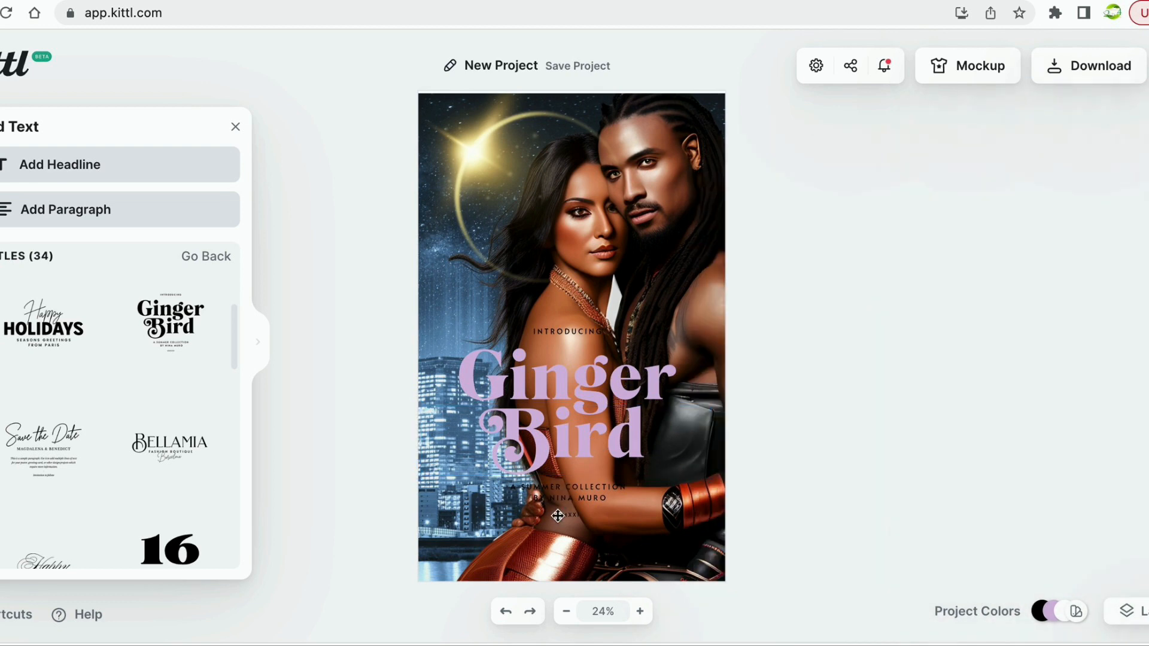
{"action": "left_click", "coordinate": [564, 408]}
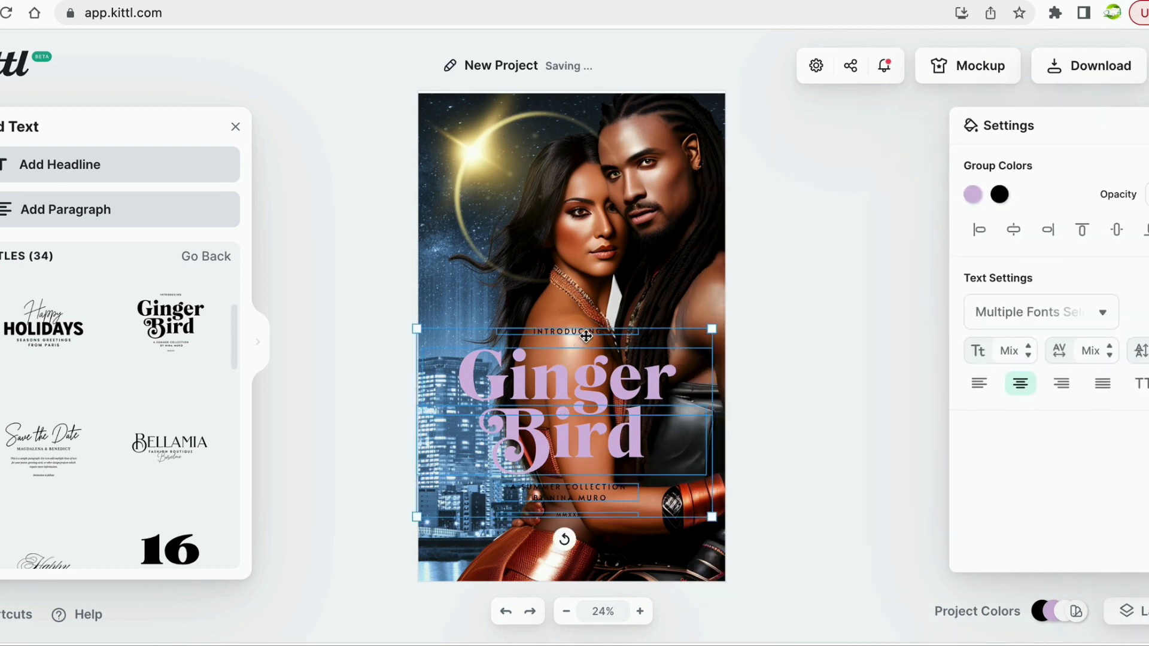
Retype the INTRODUCING line above the title as 'Jiali Media In'.
{"action": "double_click", "coordinate": [586, 336]}
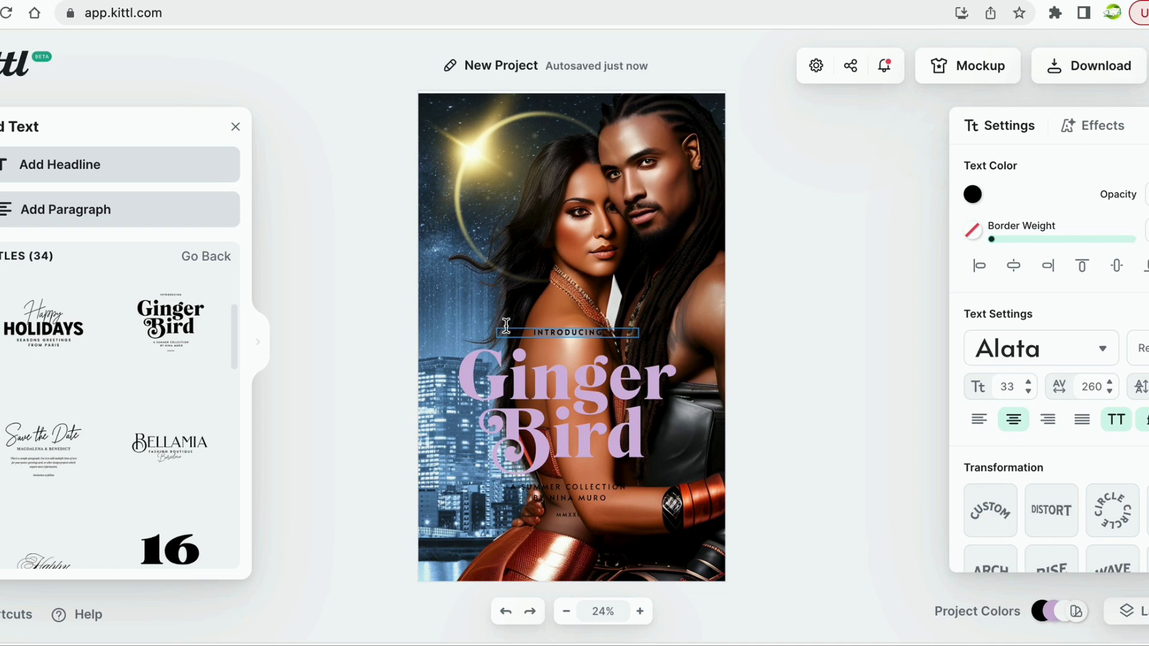
{"action": "type", "text": "Jiali Media In"}
{"action": "left_click", "coordinate": [761, 341]}
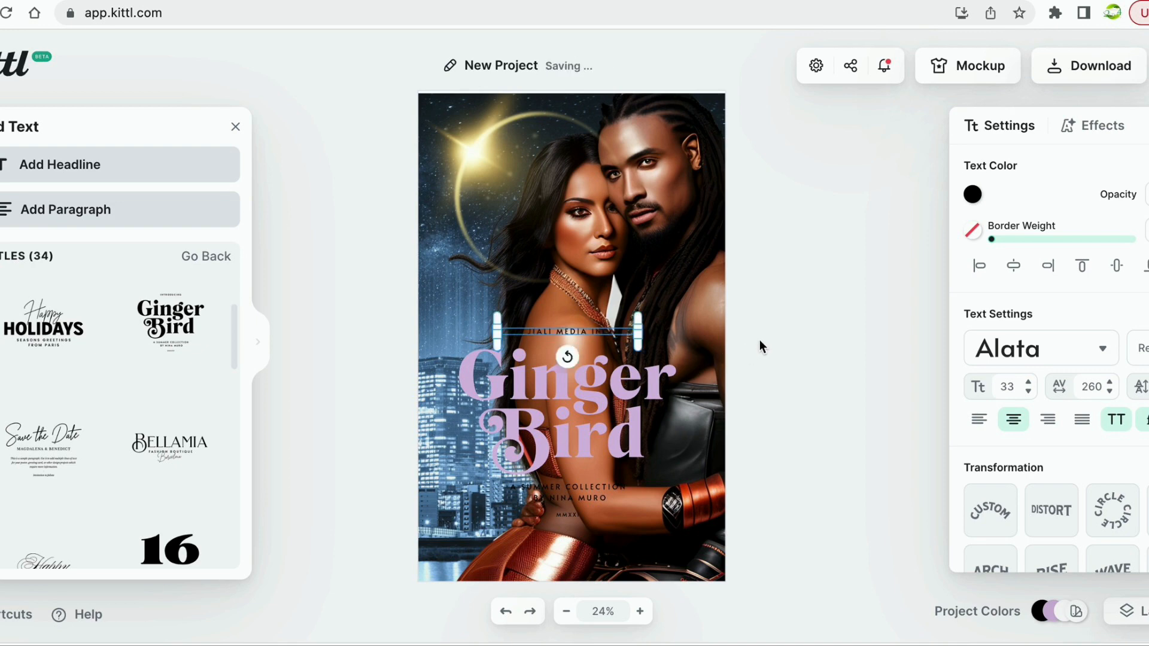
{"action": "left_click", "coordinate": [760, 340]}
Delete the JIALI MEDIA INC line, undoing an accidental deletion of the whole title group.
{"action": "left_click", "coordinate": [560, 334]}
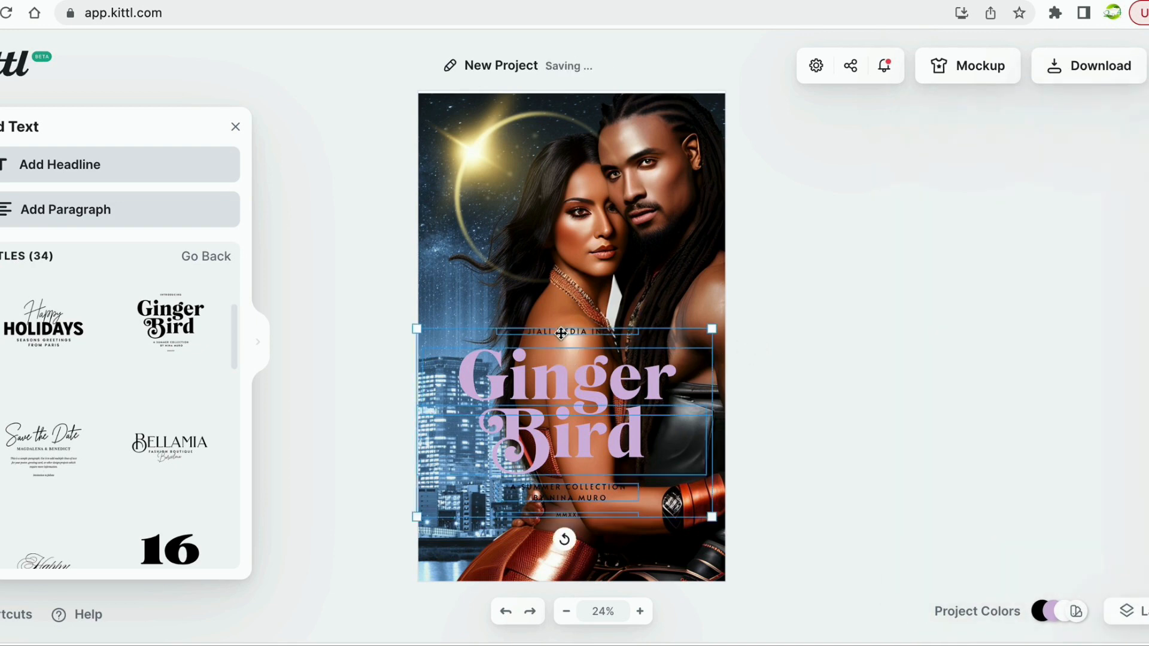
{"action": "key", "text": "BackSpace"}
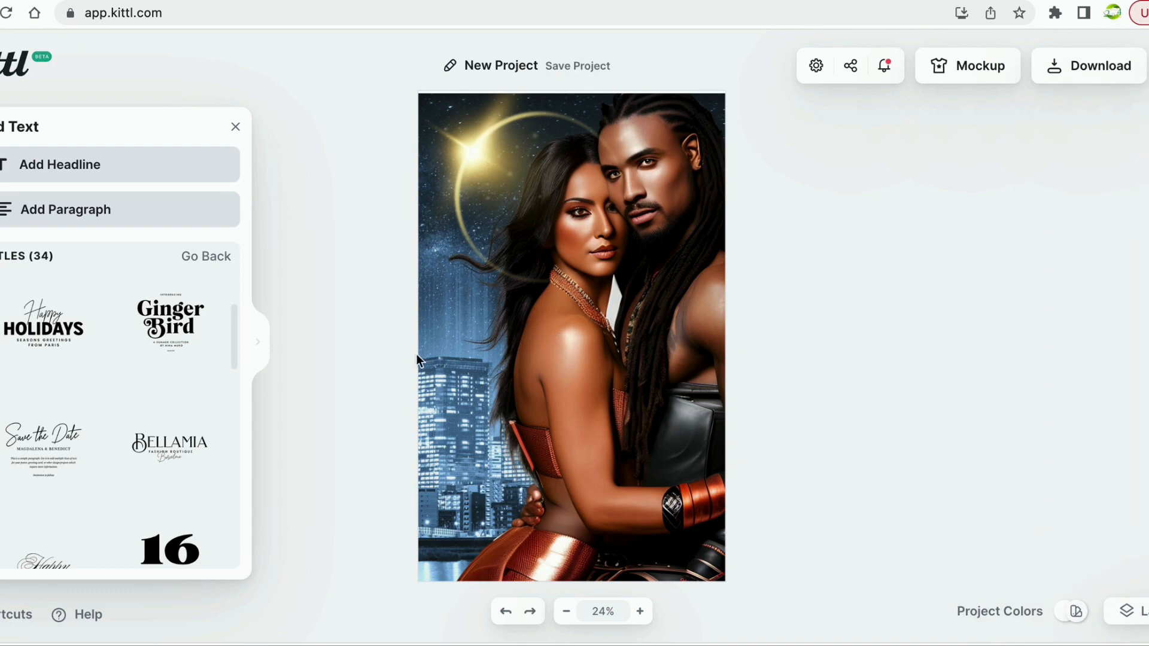
{"action": "left_click", "coordinate": [505, 611]}
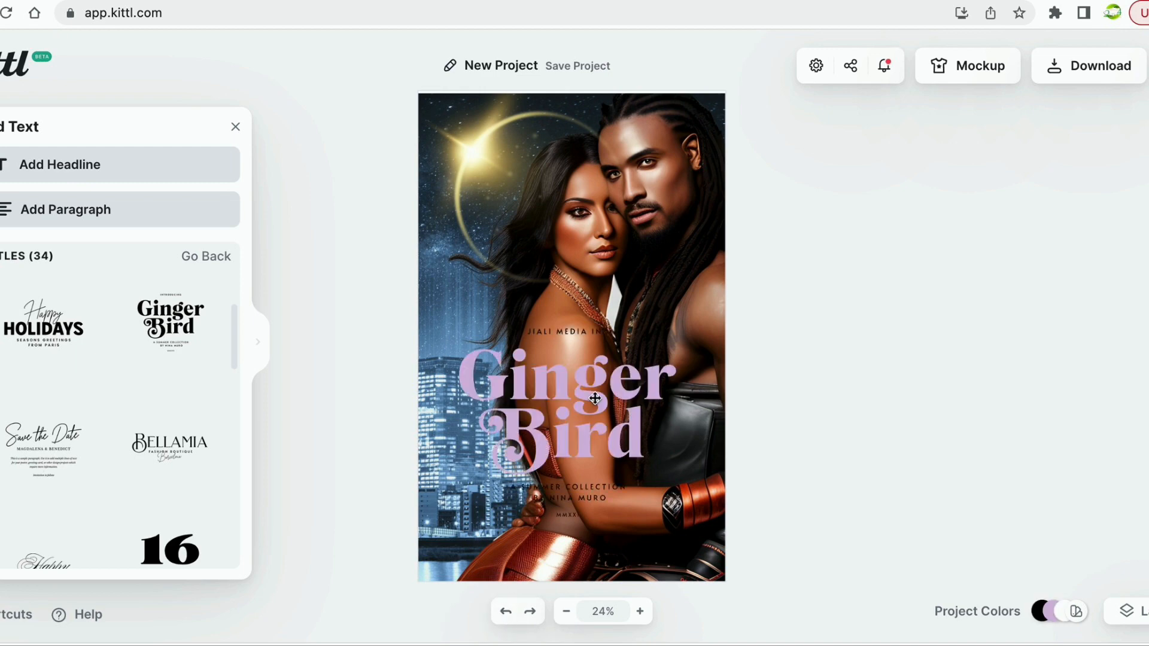
{"action": "left_click", "coordinate": [567, 333]}
{"action": "left_click", "coordinate": [567, 333]}
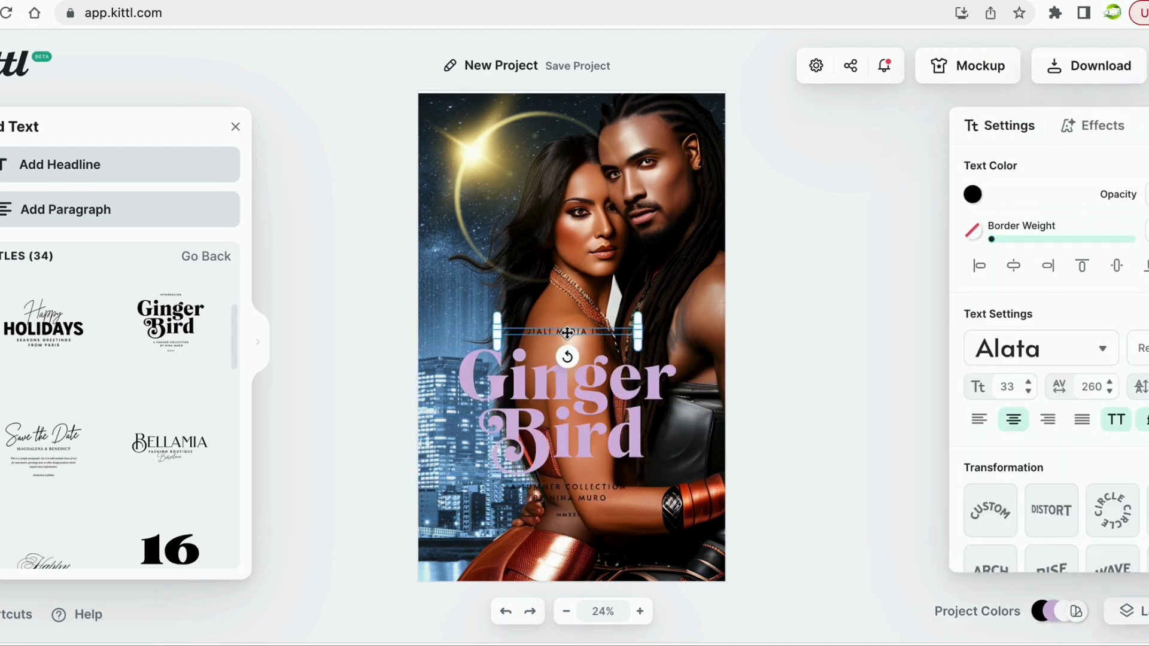
{"action": "key", "text": "Delete"}
Replace both subtitle lines with the author's name.
{"action": "left_click", "coordinate": [589, 497]}
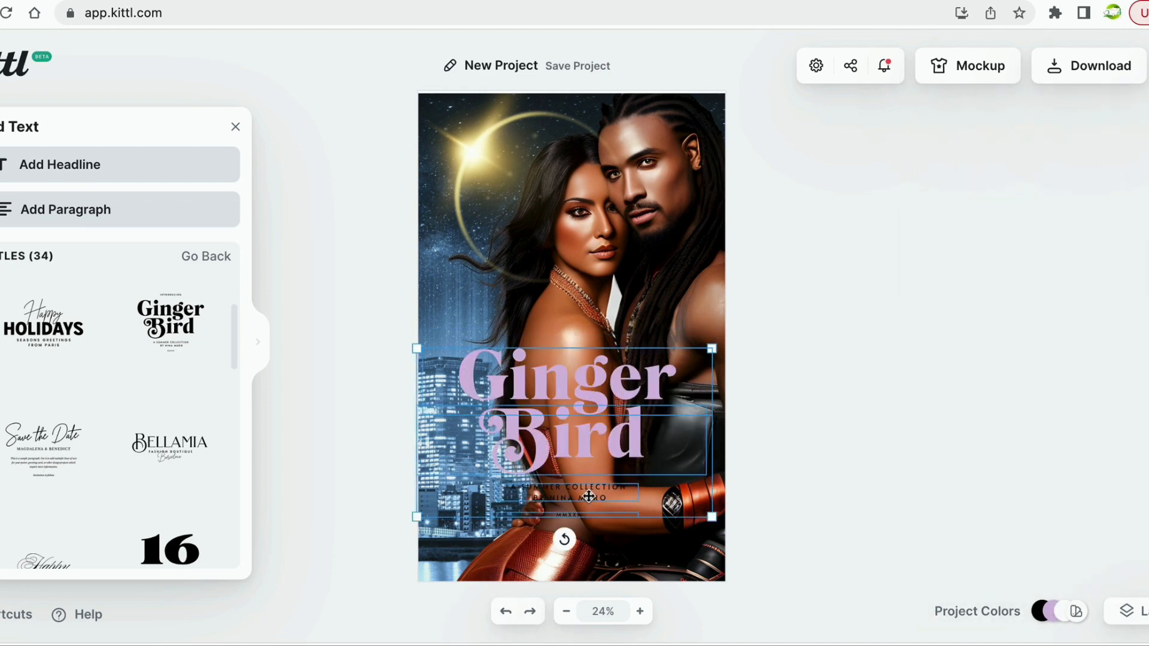
{"action": "left_click", "coordinate": [589, 497]}
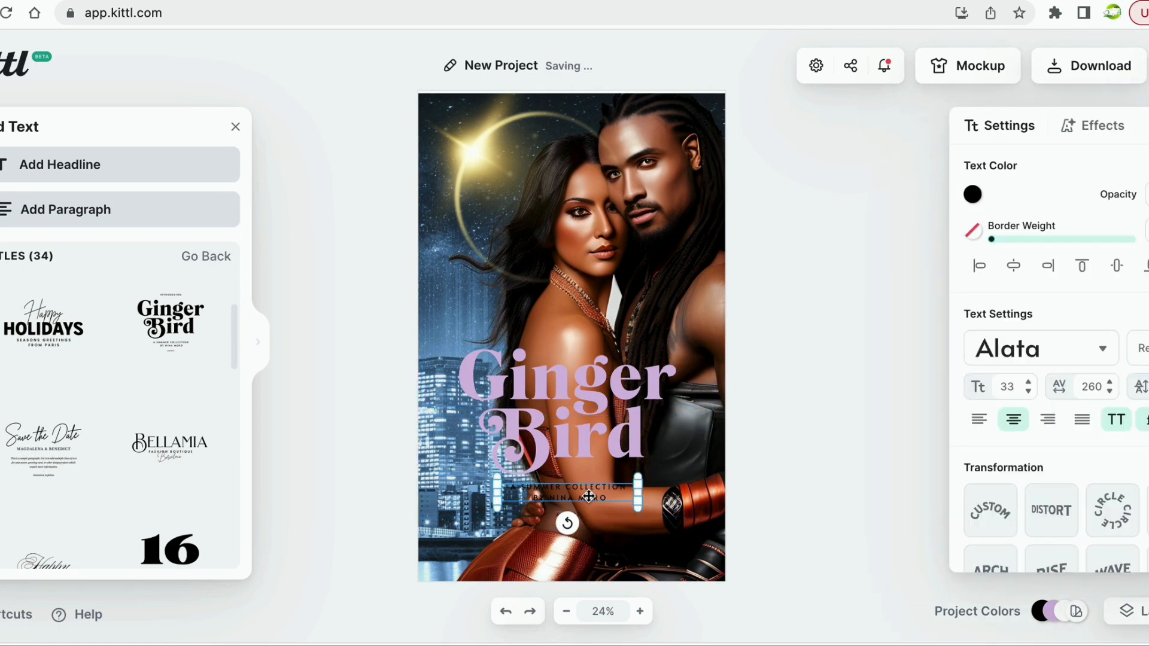
{"action": "double_click", "coordinate": [525, 491]}
{"action": "left_click_drag", "start_coordinate": [613, 498], "coordinate": [500, 486]}
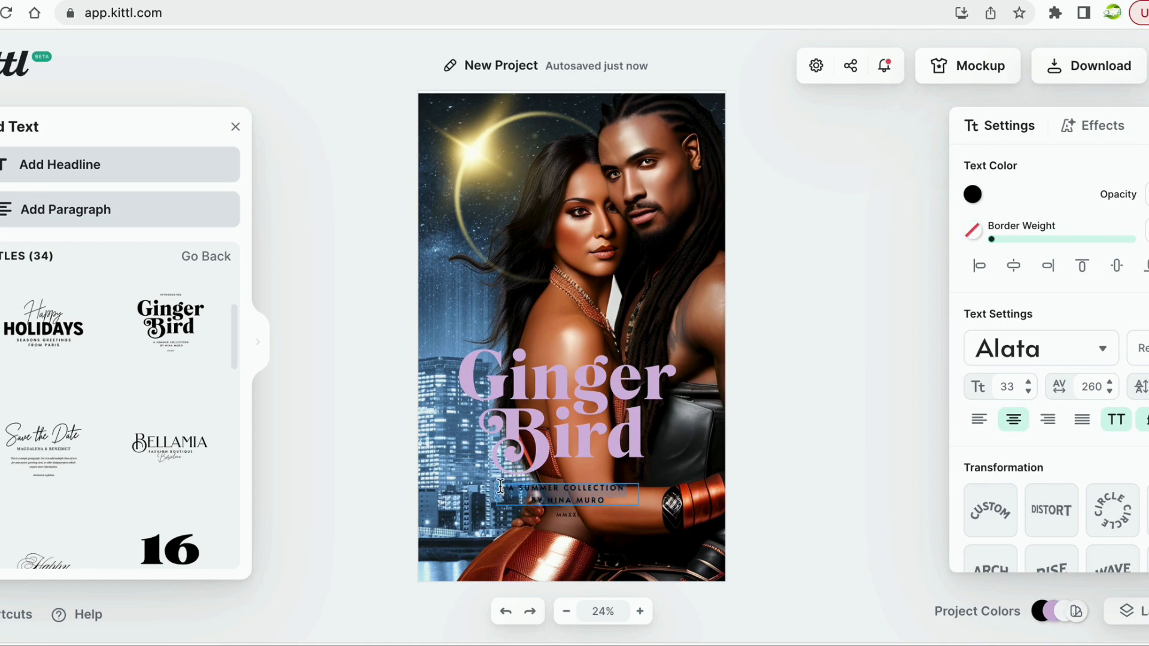
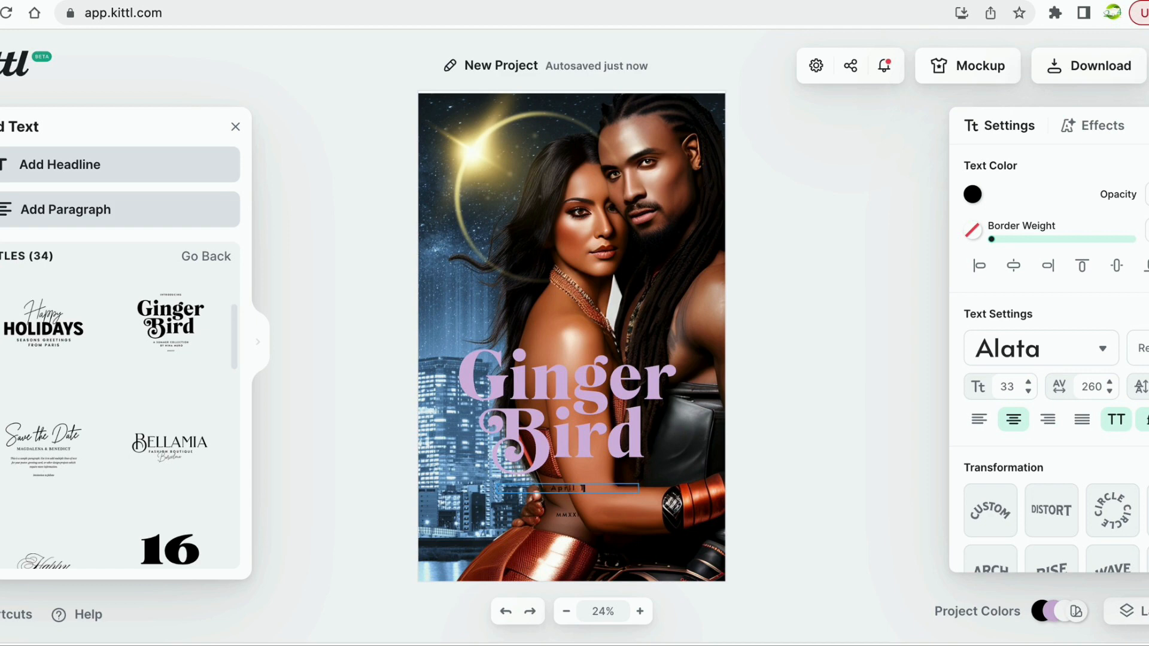
{"action": "left_click", "coordinate": [550, 520]}
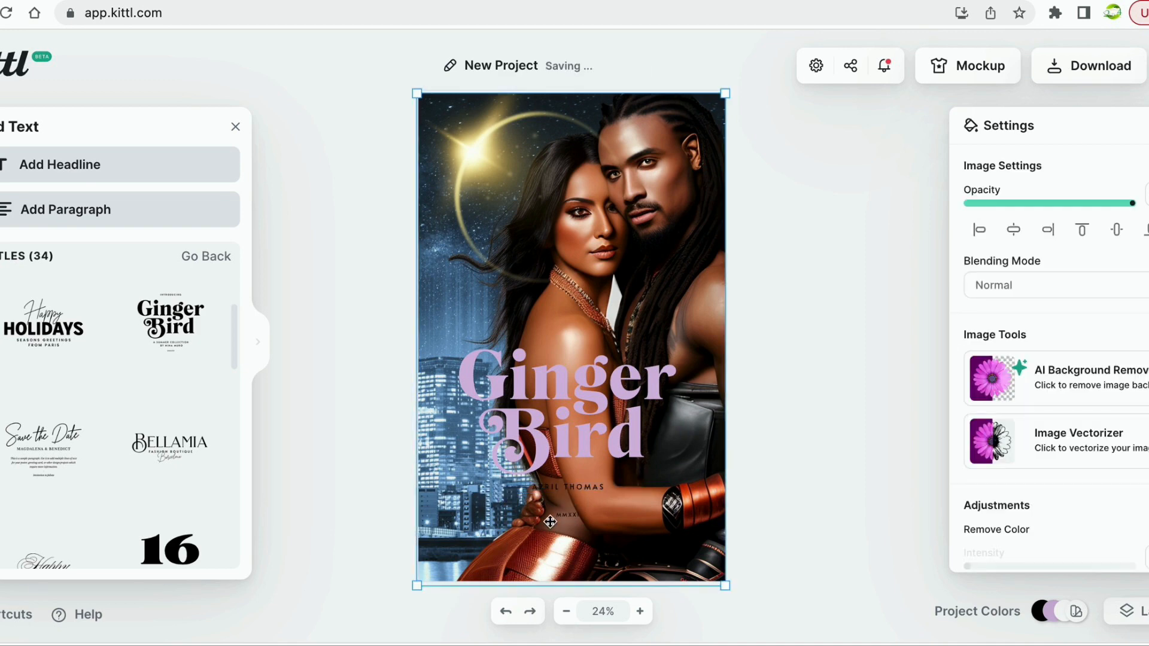
Select the MMXXI line within the text group and remove it.
{"action": "left_click", "coordinate": [579, 518]}
{"action": "left_click", "coordinate": [580, 515]}
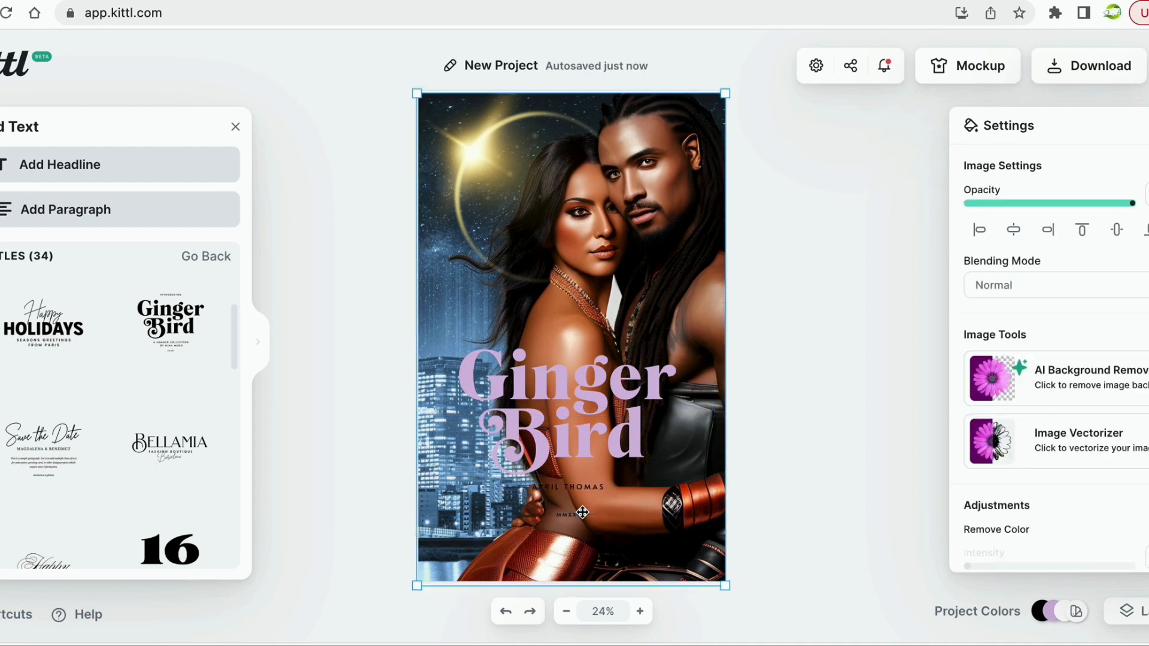
{"action": "scroll", "coordinate": [608, 516], "scroll_direction": "right", "scroll_amount": 1}
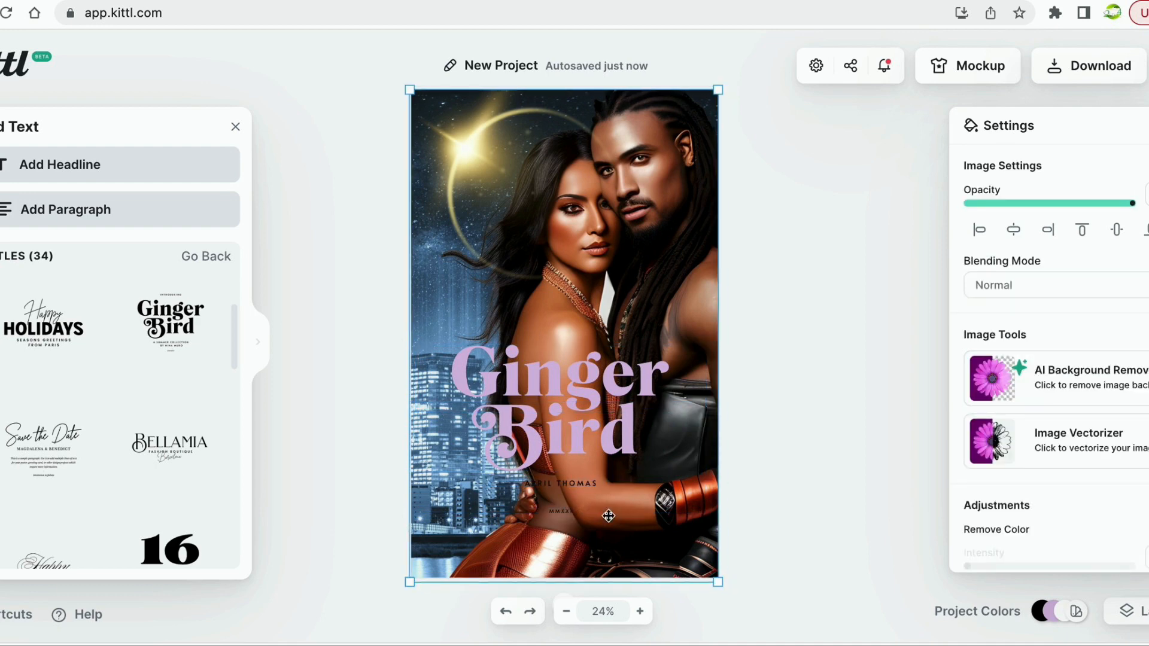
{"action": "left_click", "coordinate": [788, 484]}
{"action": "left_click", "coordinate": [531, 509]}
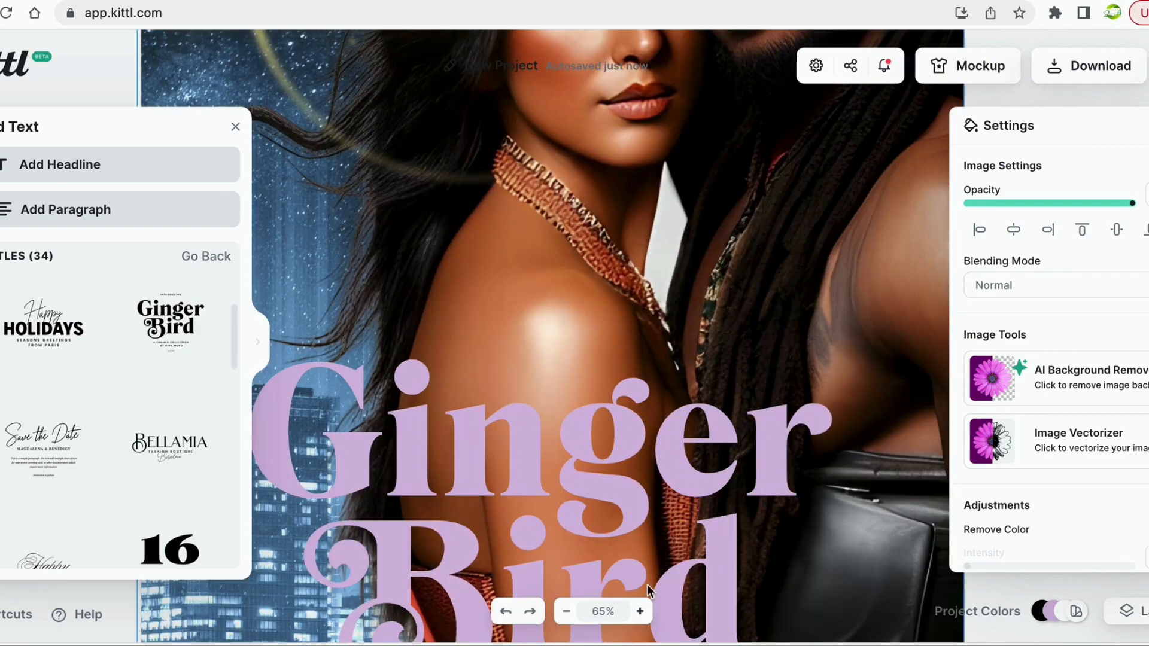
{"action": "scroll", "coordinate": [664, 542], "scroll_direction": "down", "scroll_amount": 7}
{"action": "scroll", "coordinate": [665, 543], "scroll_direction": "up", "scroll_amount": 3}
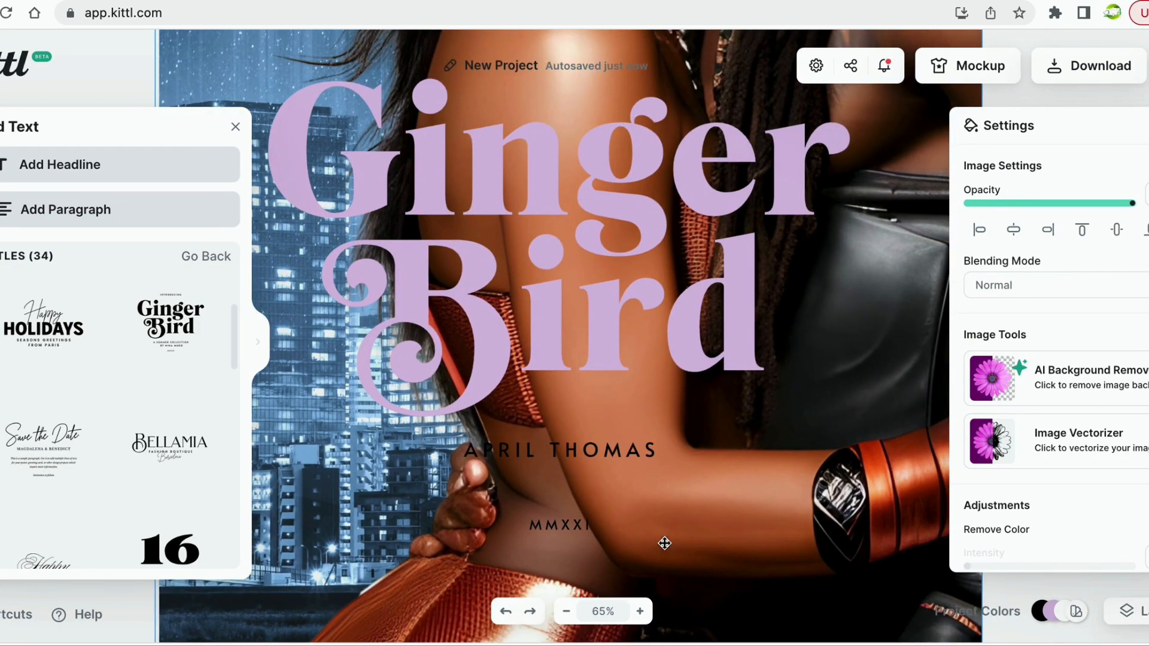
{"action": "scroll", "coordinate": [664, 543], "scroll_direction": "down", "scroll_amount": 1}
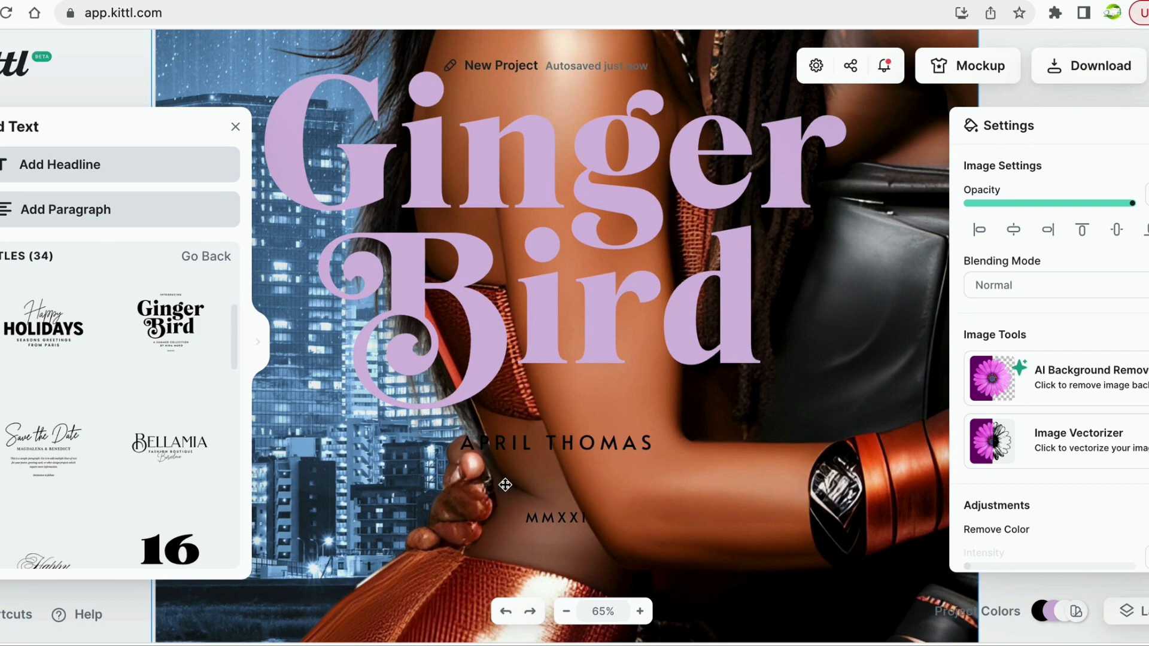
{"action": "left_click", "coordinate": [544, 521]}
{"action": "left_click", "coordinate": [544, 521]}
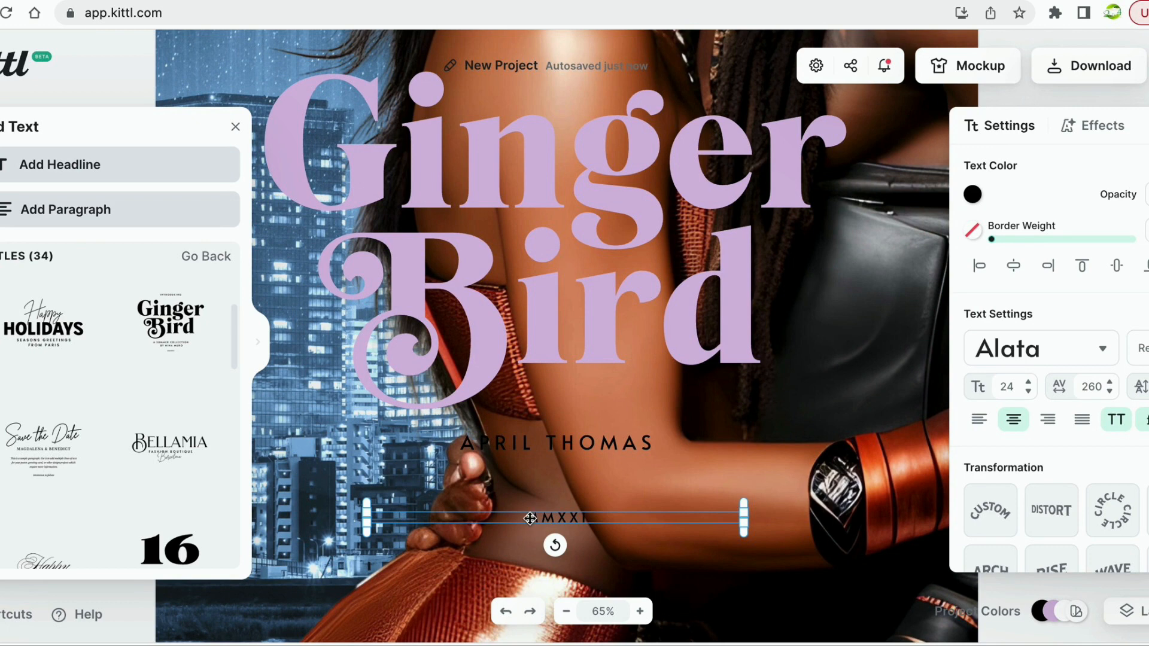
{"action": "key", "text": "Escape"}
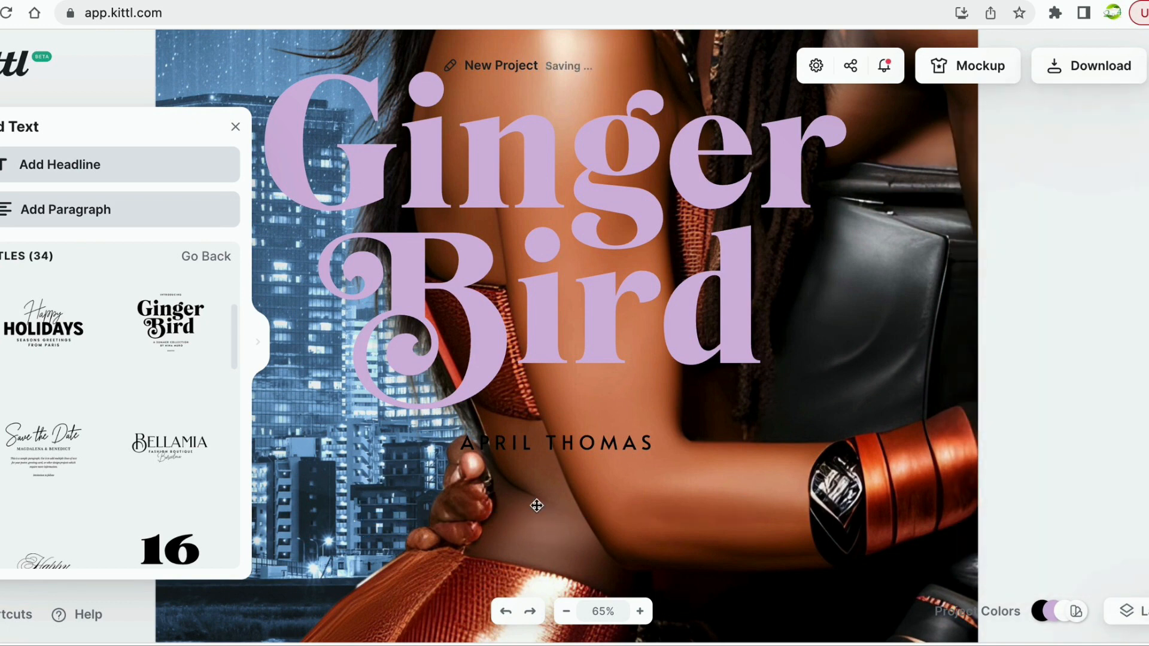
Select all the author-name letters and check the typeface list, keeping the font.
{"action": "left_click", "coordinate": [519, 441]}
{"action": "left_click", "coordinate": [519, 441]}
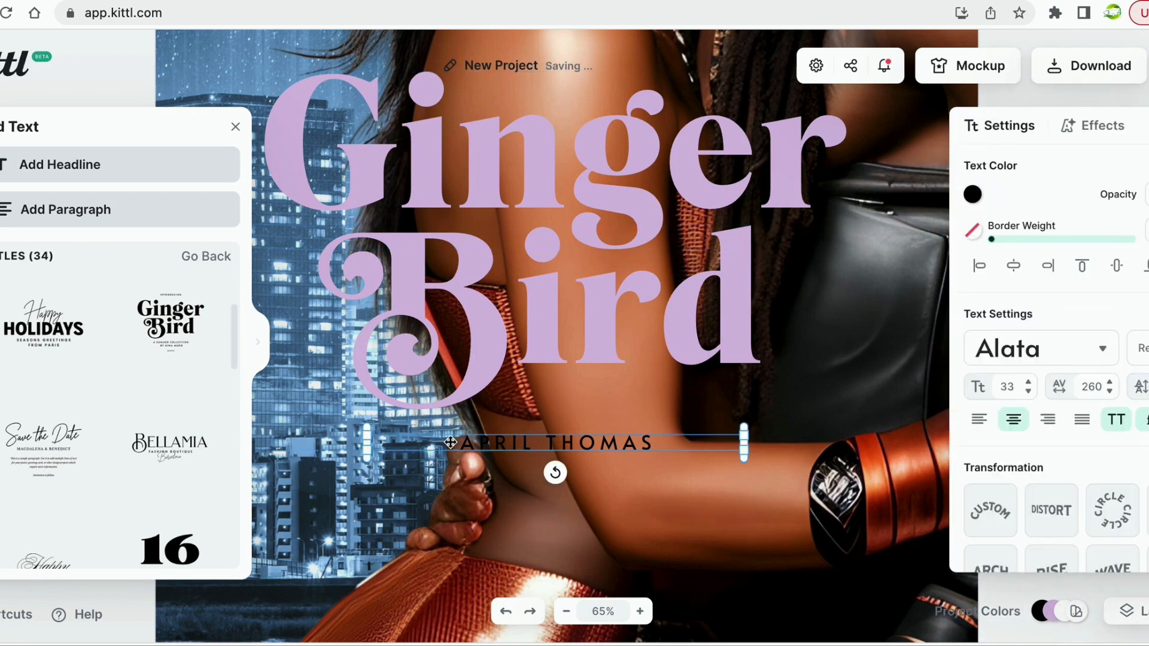
{"action": "left_click", "coordinate": [449, 442]}
{"action": "left_click", "coordinate": [466, 443]}
{"action": "left_click", "coordinate": [466, 443]}
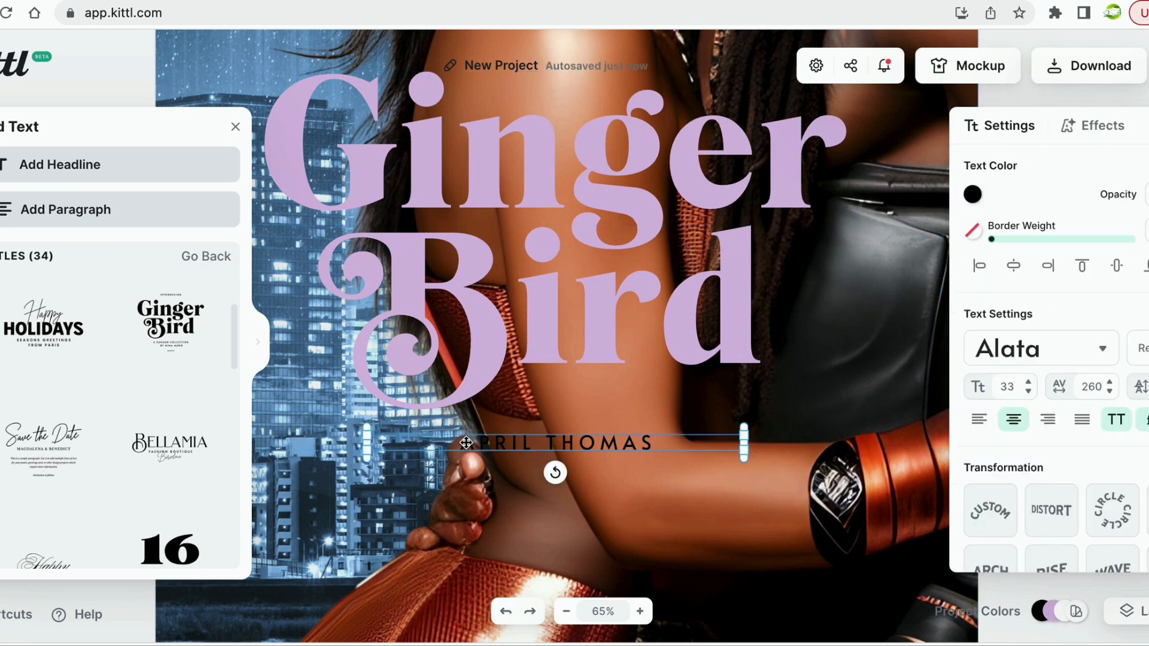
{"action": "double_click", "coordinate": [463, 442]}
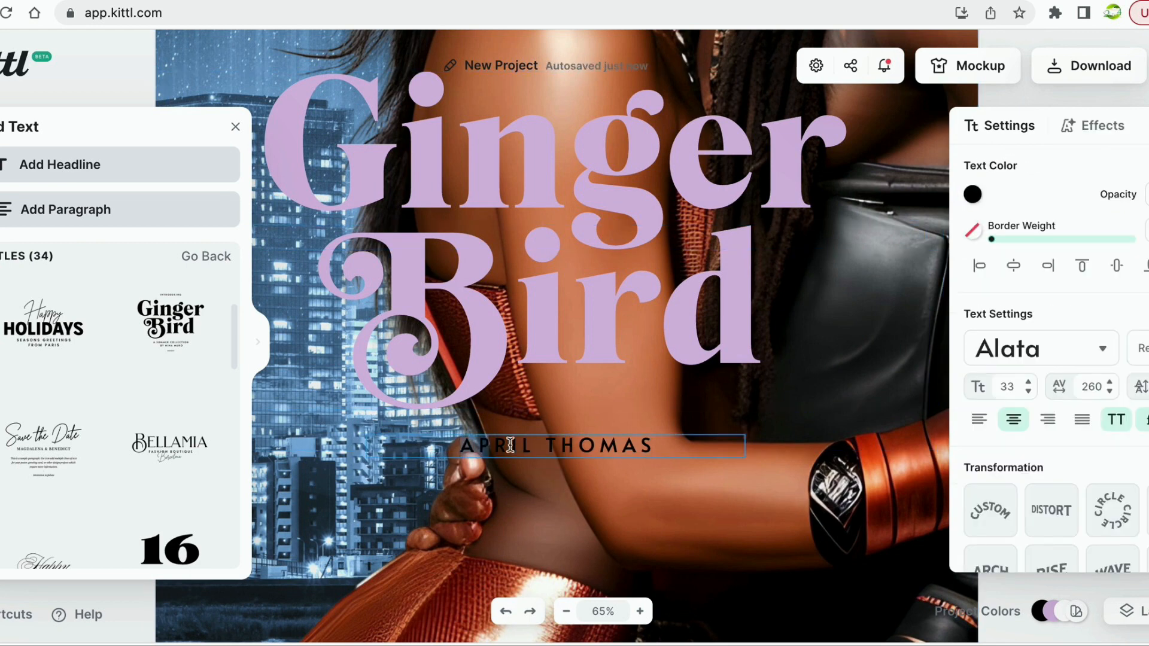
{"action": "left_click", "coordinate": [664, 448]}
{"action": "left_click_drag", "start_coordinate": [667, 448], "coordinate": [452, 452]}
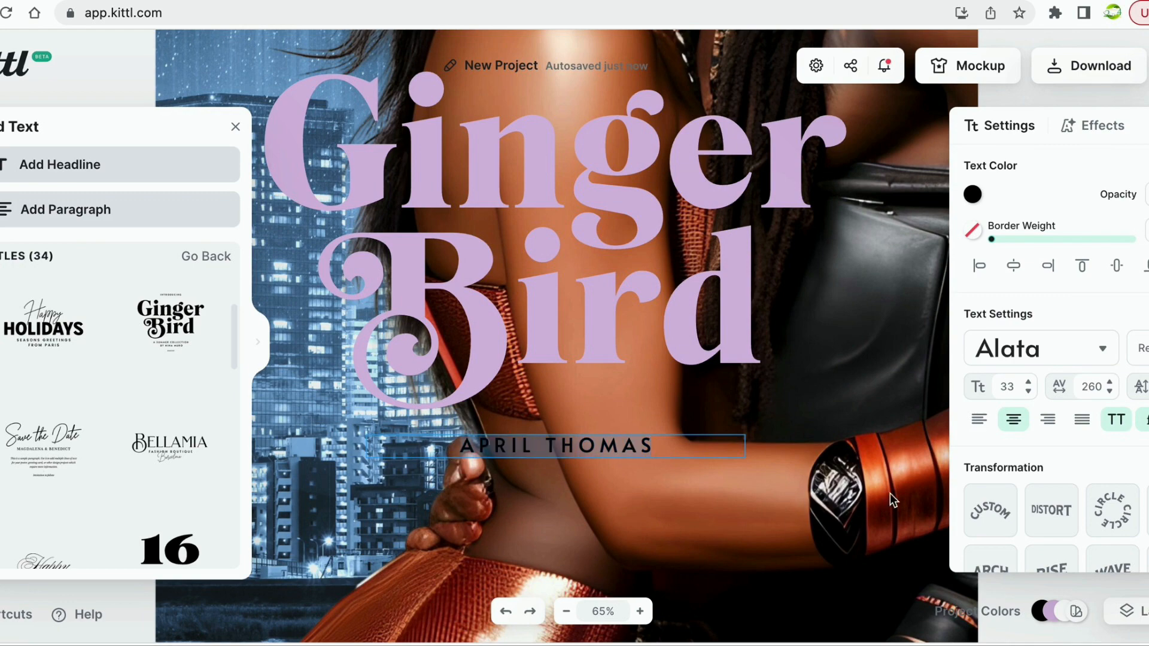
{"action": "left_click", "coordinate": [1101, 352]}
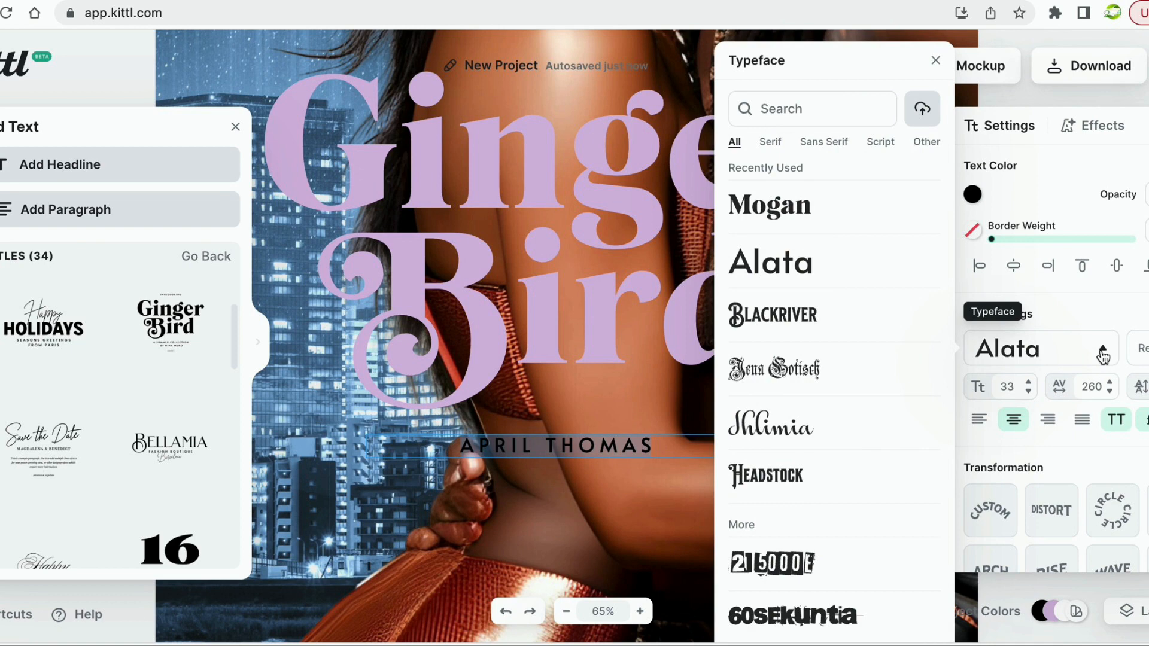
{"action": "left_click", "coordinate": [1093, 364]}
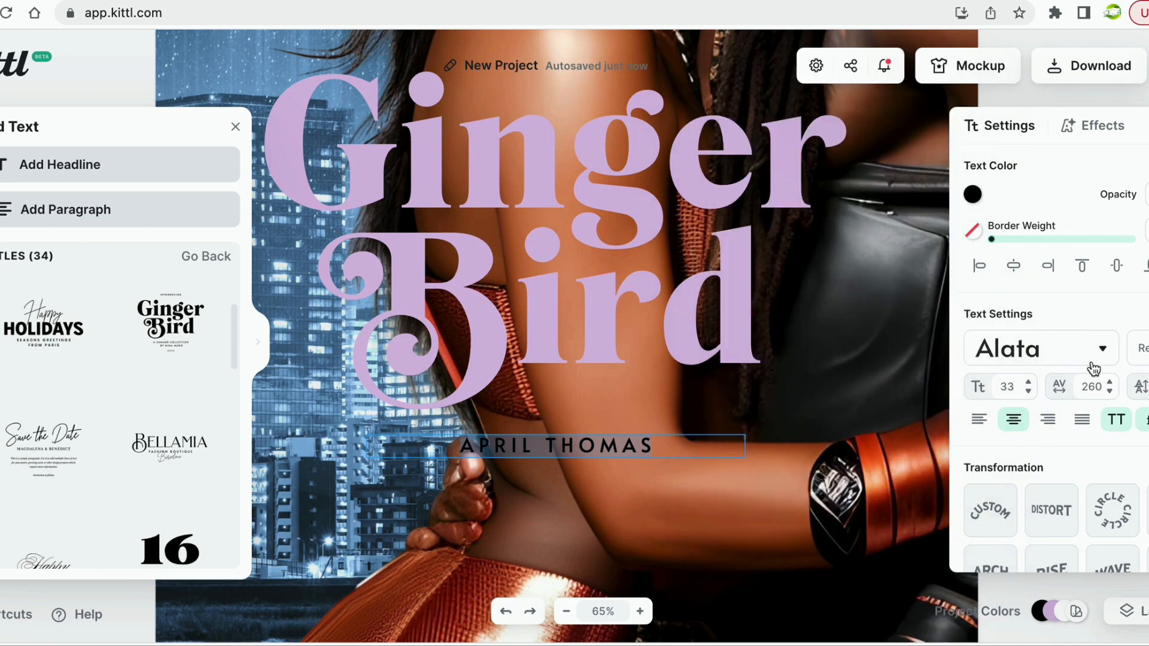
Raise the author name's font size step by step up to 85.
{"action": "left_click", "coordinate": [1029, 383]}
{"action": "left_click", "coordinate": [1029, 384]}
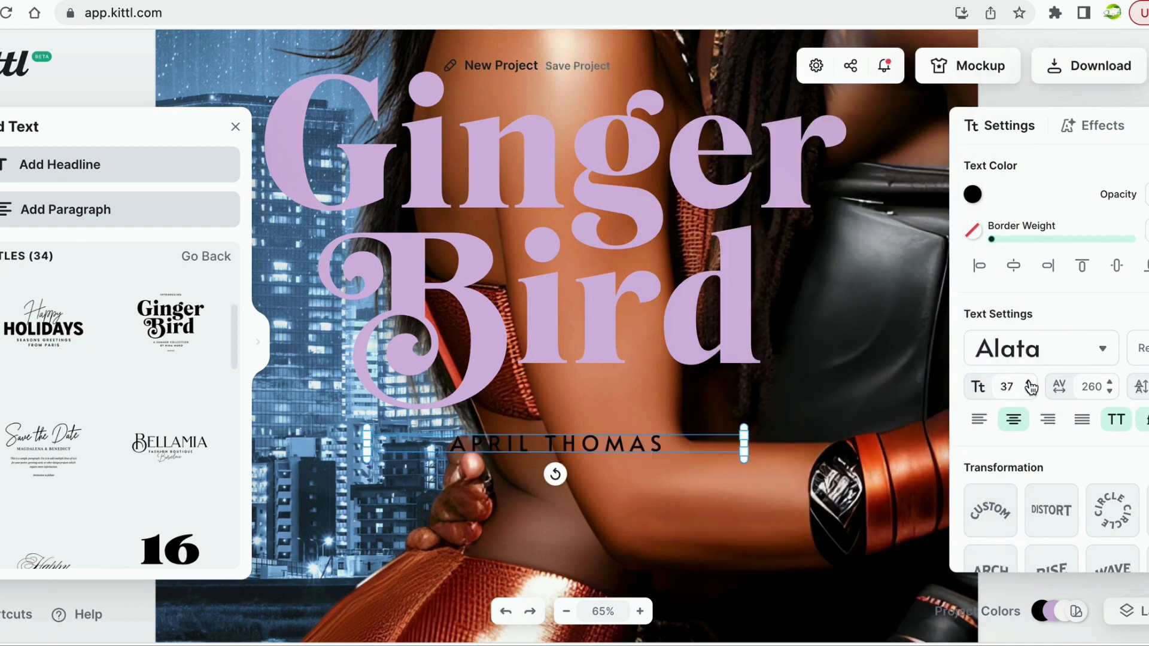
{"action": "left_click", "coordinate": [1030, 384]}
{"action": "left_click", "coordinate": [1030, 384]}
{"action": "left_click", "coordinate": [1030, 383]}
{"action": "left_click", "coordinate": [1030, 384]}
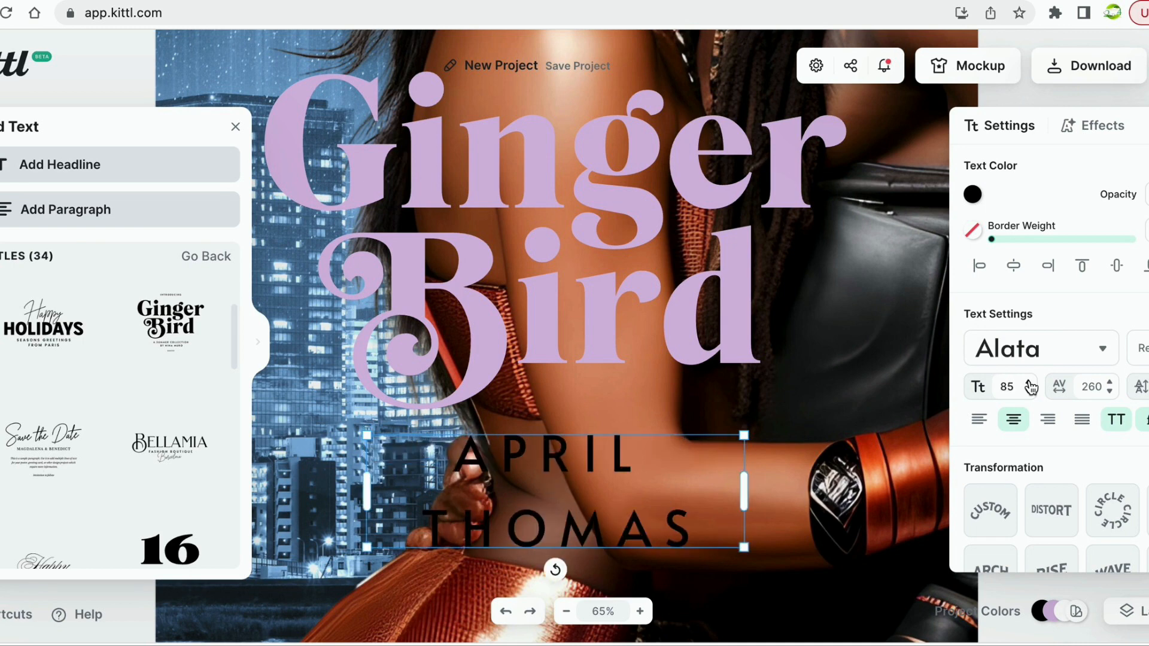
Widen the author name box to one line and colour the name lilac #D7BDE2.
{"action": "left_click_drag", "start_coordinate": [748, 498], "coordinate": [885, 476]}
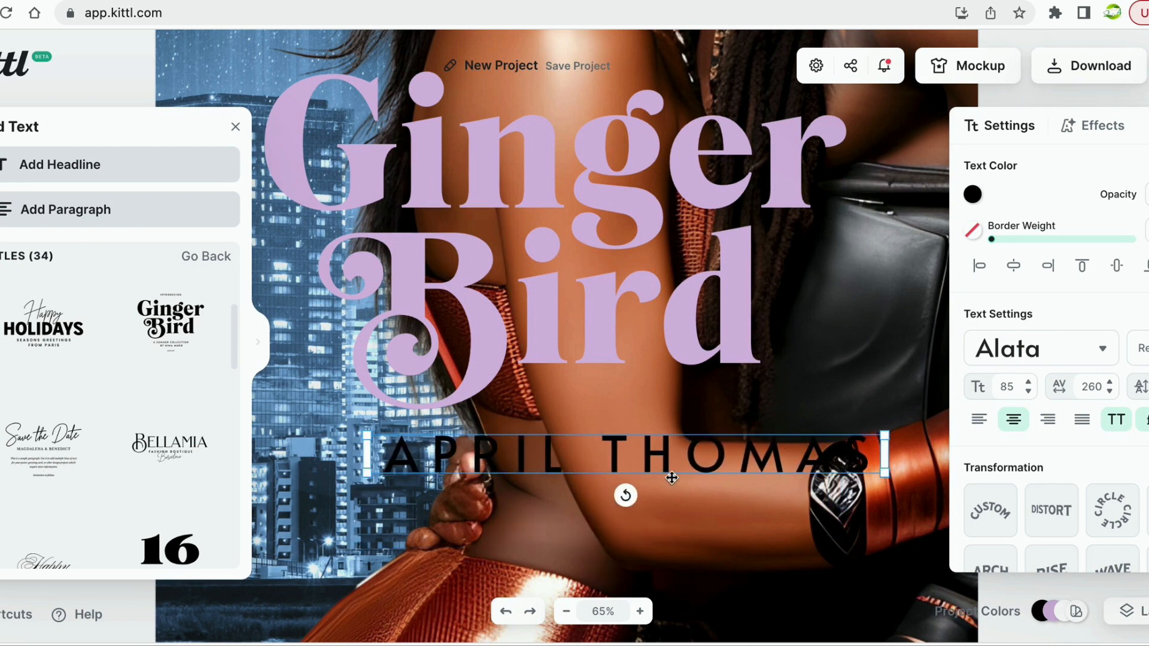
{"action": "double_click", "coordinate": [389, 463]}
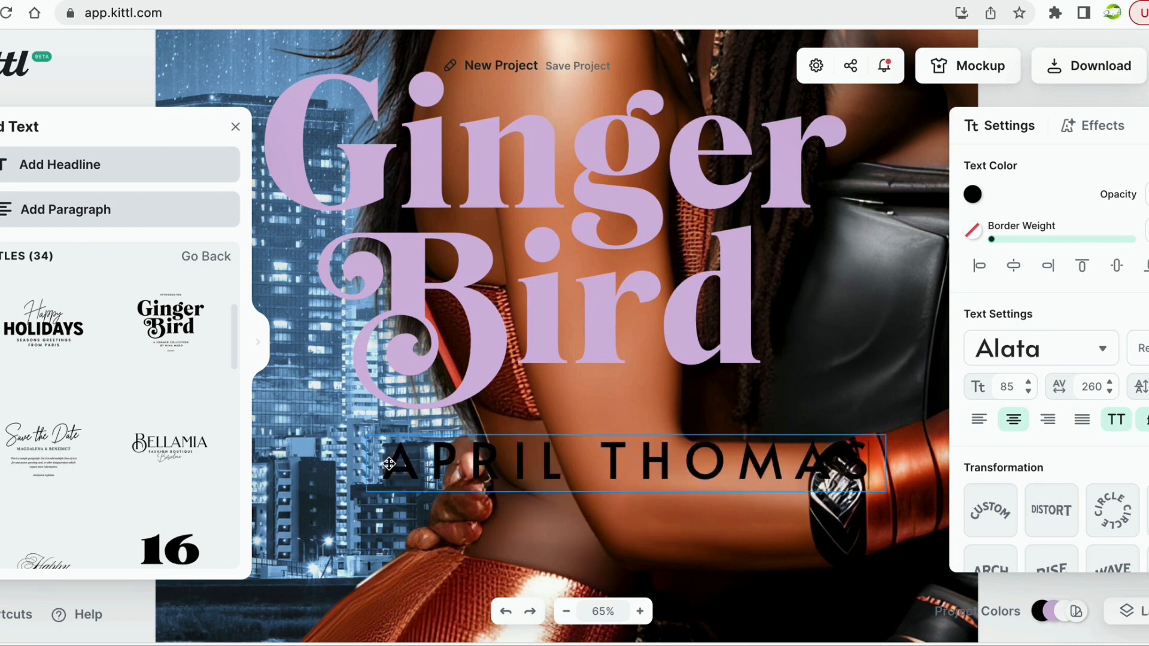
{"action": "left_click_drag", "start_coordinate": [390, 463], "coordinate": [880, 434]}
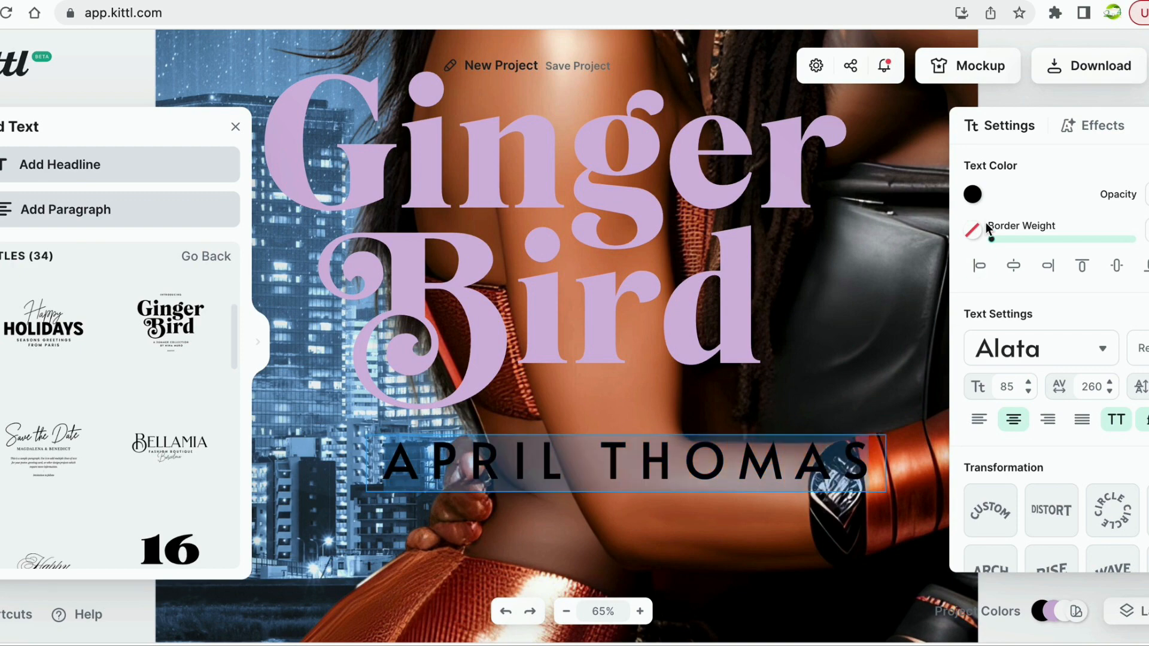
{"action": "left_click", "coordinate": [972, 201]}
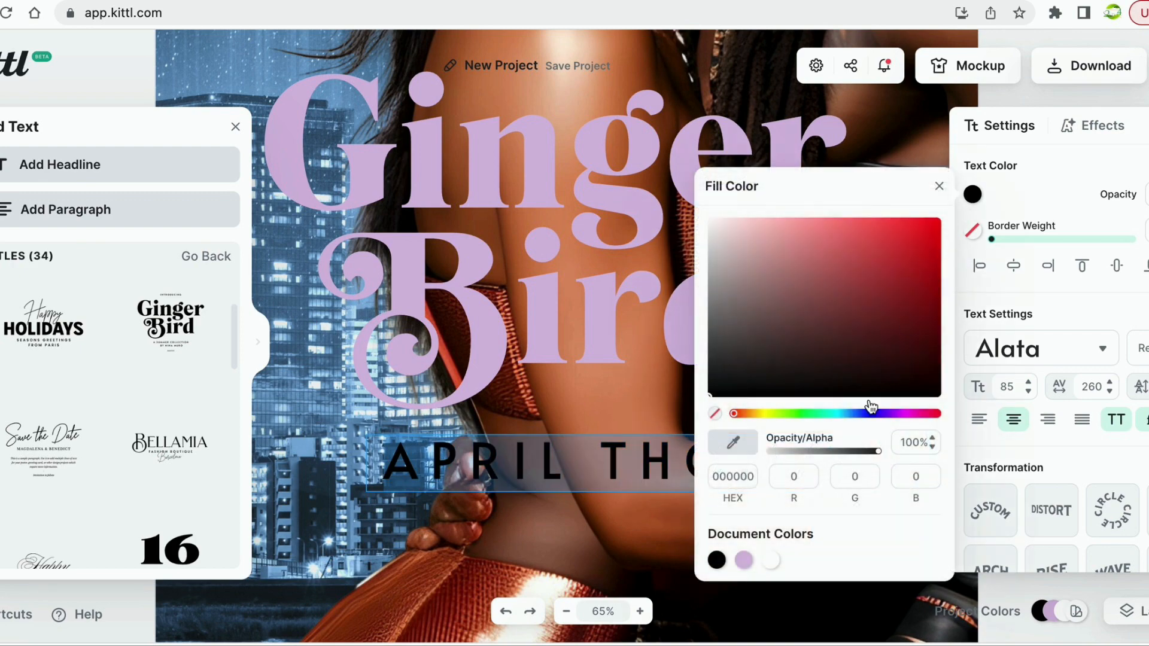
{"action": "left_click", "coordinate": [744, 560]}
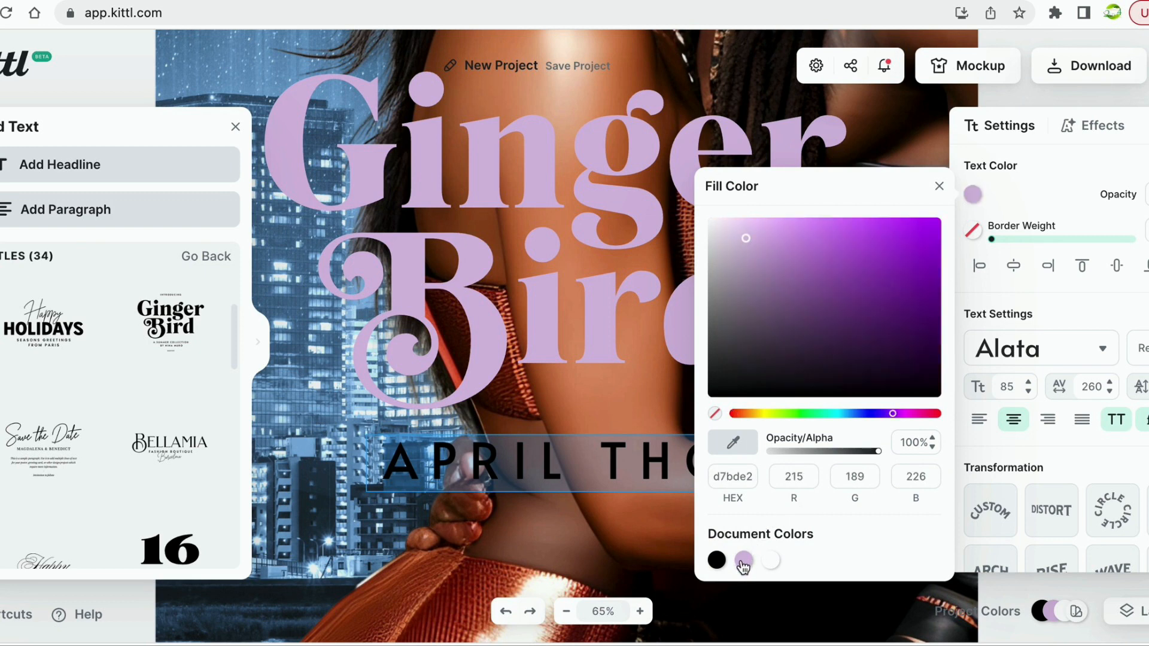
{"action": "left_click", "coordinate": [608, 552]}
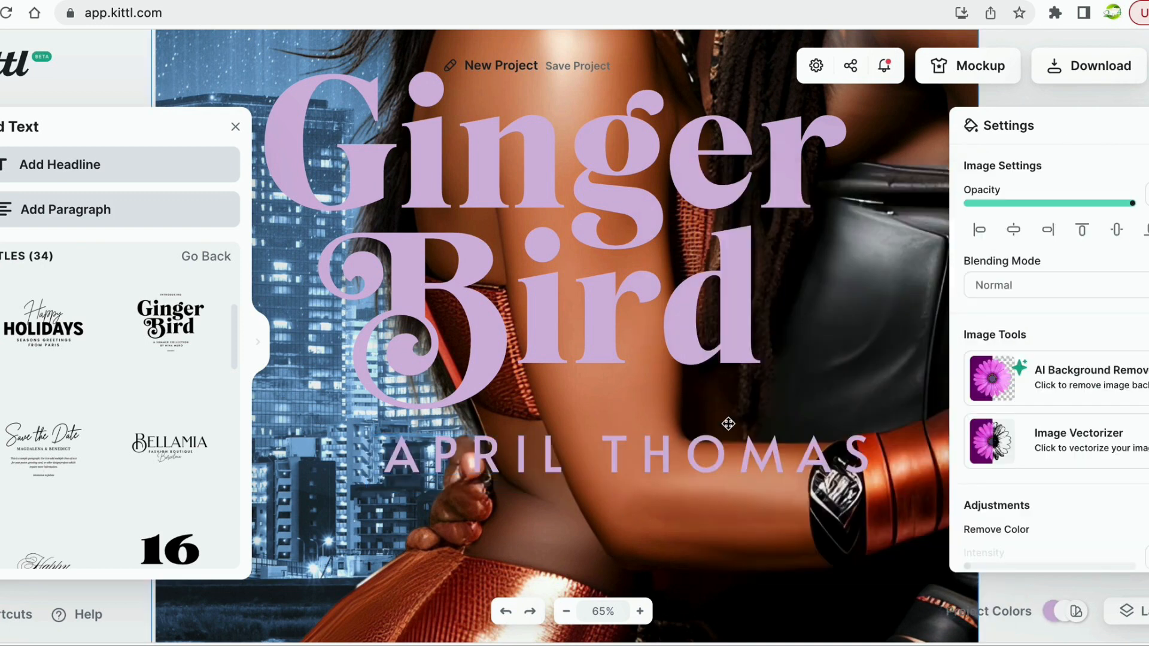
Zoom in on the cover and nudge the background photo into position.
{"action": "scroll", "coordinate": [695, 415], "scroll_direction": "down", "scroll_amount": 10}
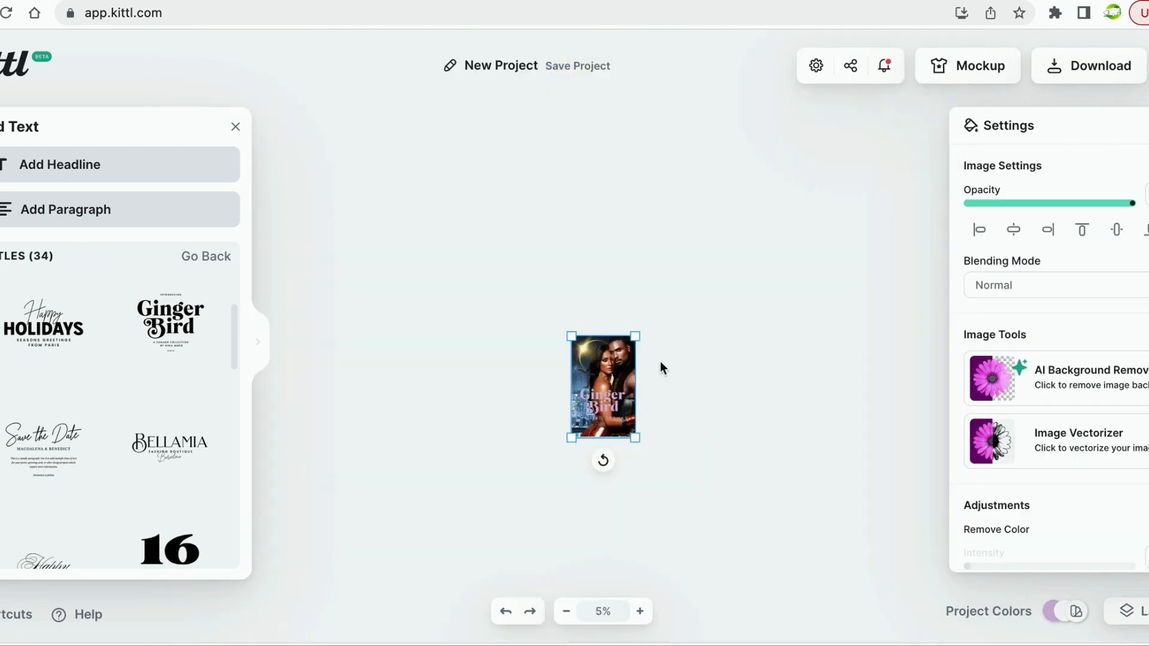
{"action": "mouse_move", "coordinate": [636, 334]}
{"action": "left_mouse_down"}
{"action": "mouse_move", "coordinate": [762, 199]}
{"action": "mouse_move", "coordinate": [645, 348]}
{"action": "left_mouse_up"}
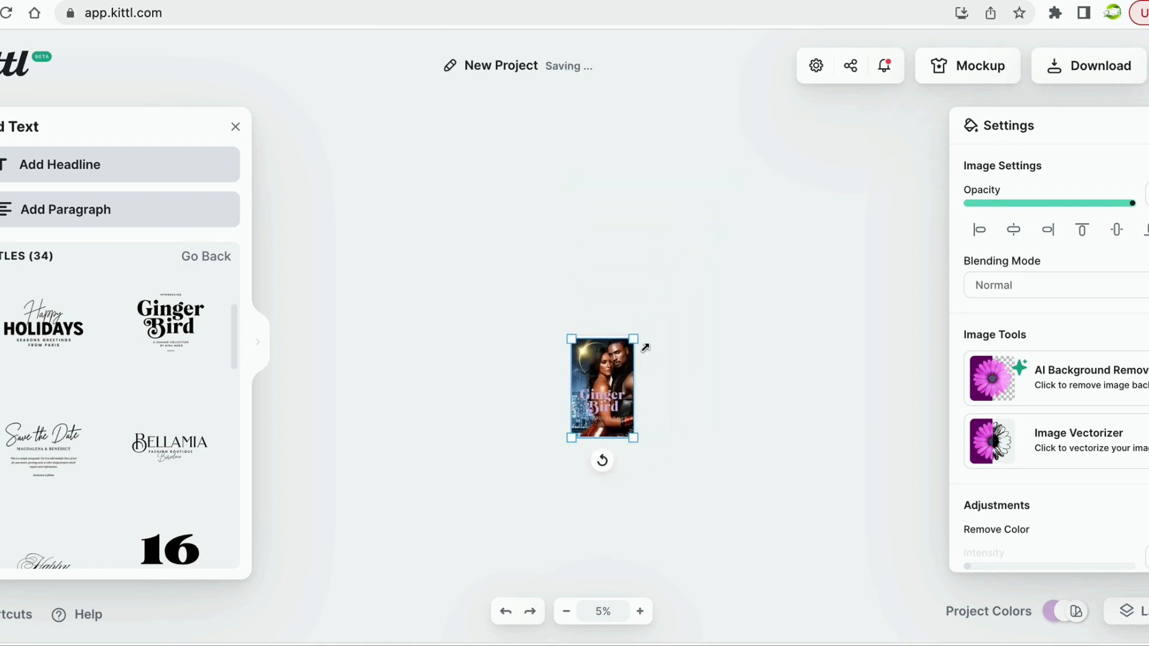
{"action": "left_click", "coordinate": [641, 612]}
{"action": "left_click", "coordinate": [641, 613]}
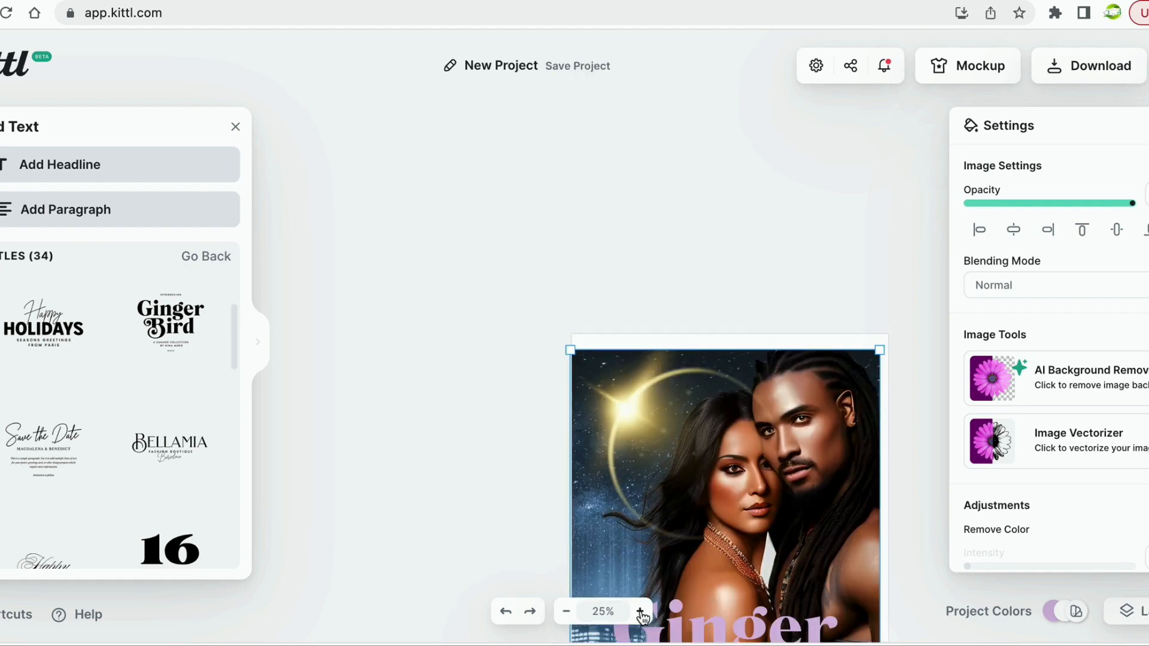
{"action": "mouse_move", "coordinate": [679, 371]}
{"action": "left_mouse_down"}
{"action": "mouse_move", "coordinate": [649, 285]}
{"action": "mouse_move", "coordinate": [703, 355]}
{"action": "mouse_move", "coordinate": [681, 371]}
{"action": "mouse_move", "coordinate": [679, 358]}
{"action": "left_mouse_up"}
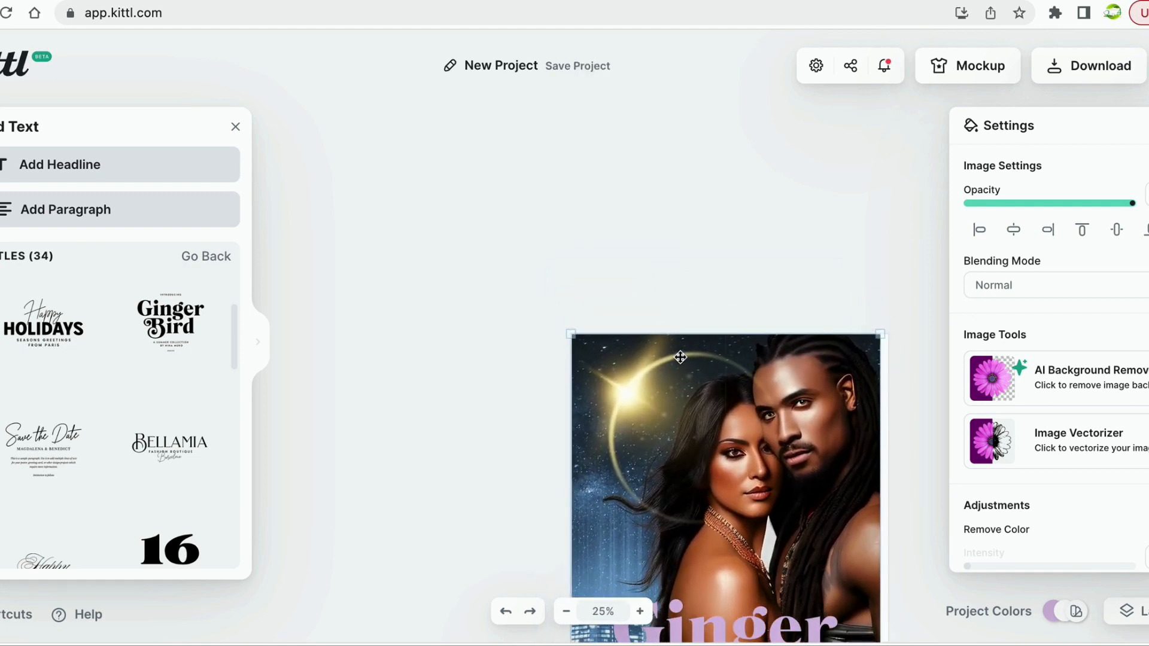
Drag the photo's corner handles so it fills every edge of the page.
{"action": "scroll", "coordinate": [792, 310], "scroll_direction": "down", "scroll_amount": 5}
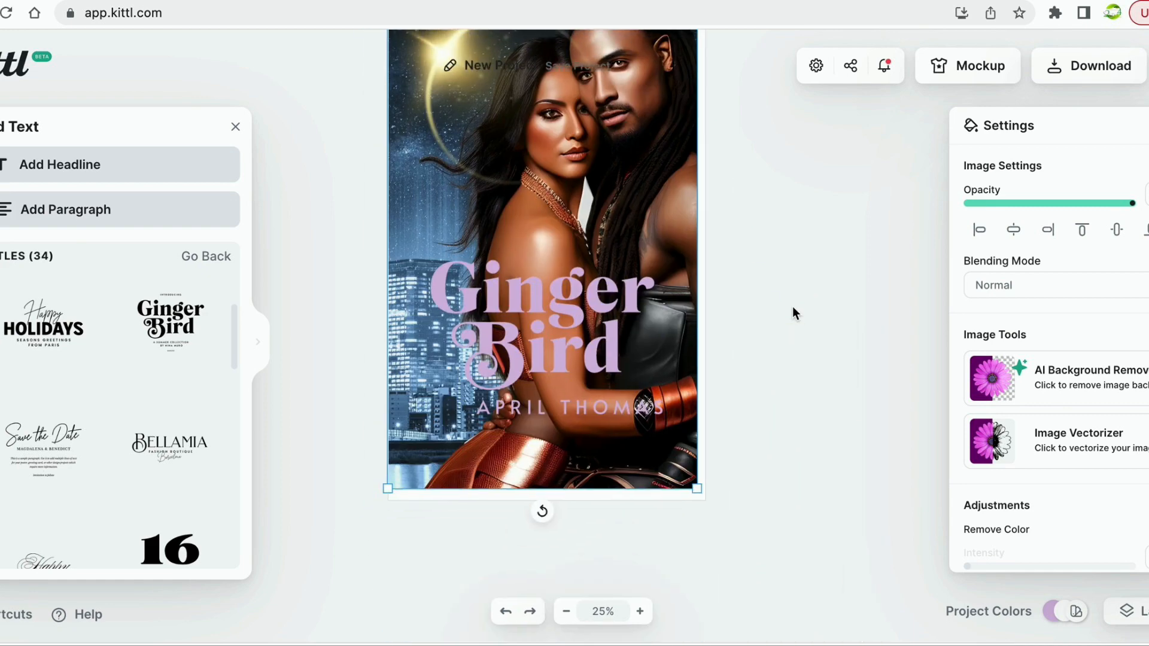
{"action": "scroll", "coordinate": [793, 307], "scroll_direction": "up", "scroll_amount": 4}
{"action": "scroll", "coordinate": [793, 307], "scroll_direction": "down", "scroll_amount": 2}
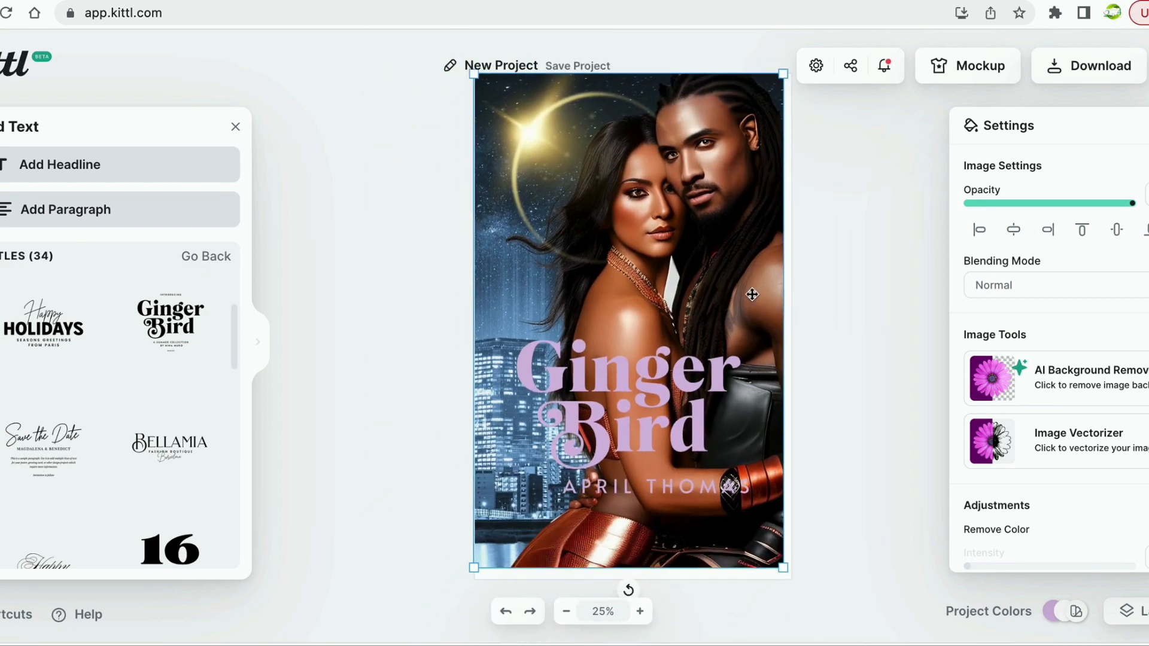
{"action": "left_click_drag", "start_coordinate": [752, 294], "coordinate": [756, 291]}
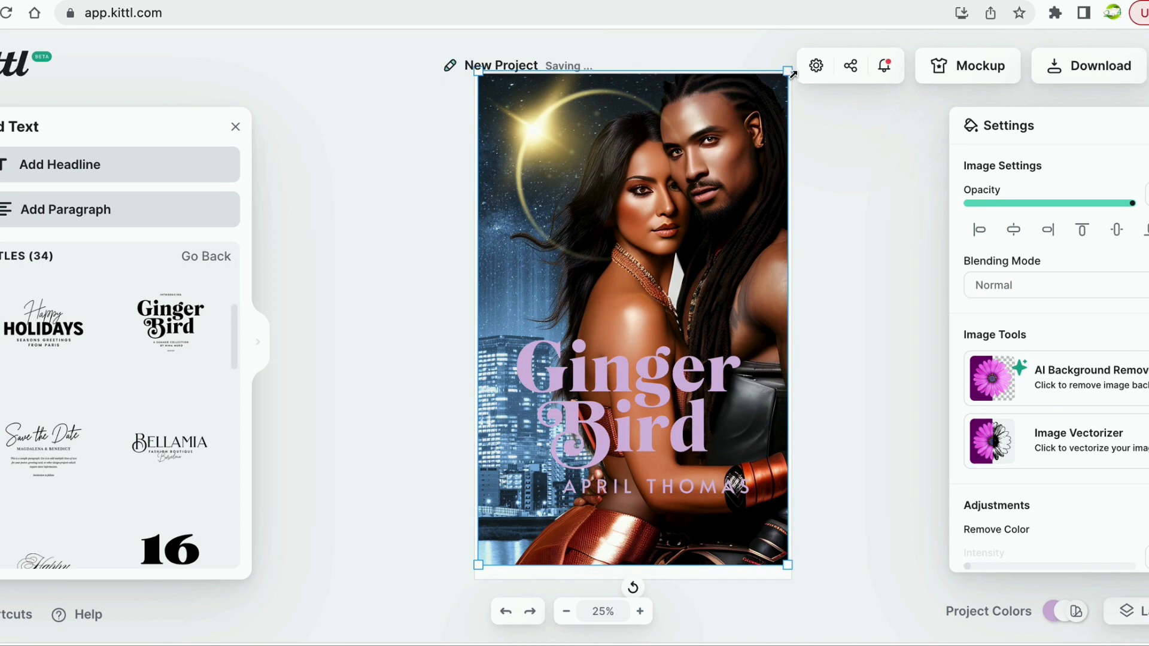
{"action": "left_click_drag", "start_coordinate": [793, 73], "coordinate": [792, 77]}
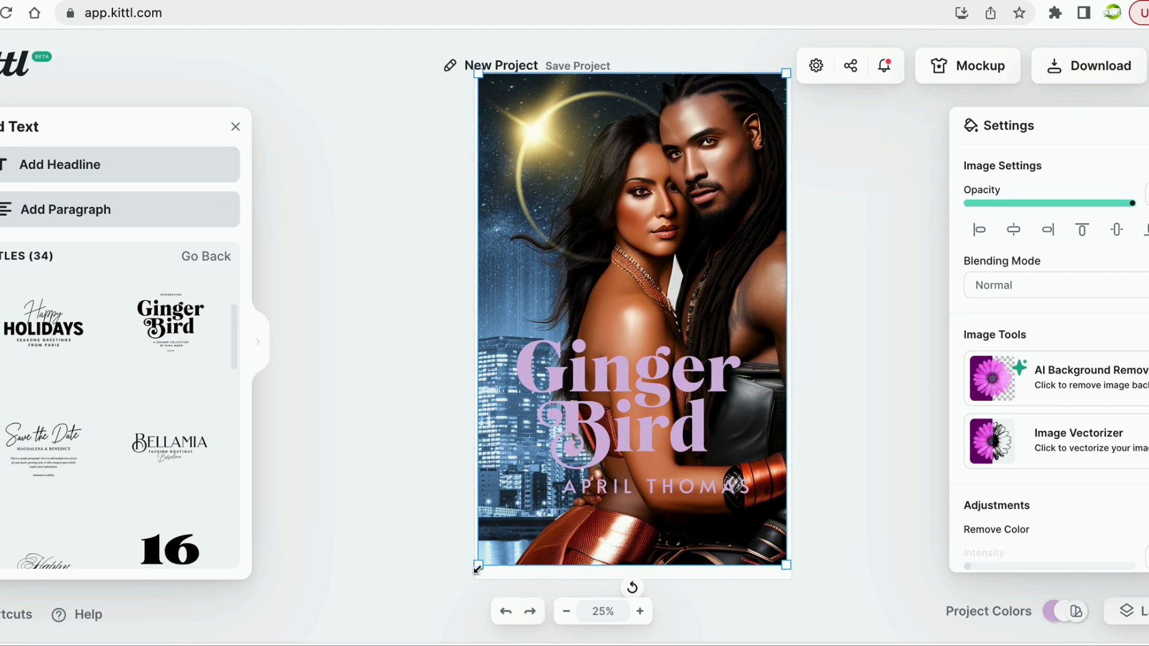
{"action": "left_click_drag", "start_coordinate": [477, 567], "coordinate": [471, 579]}
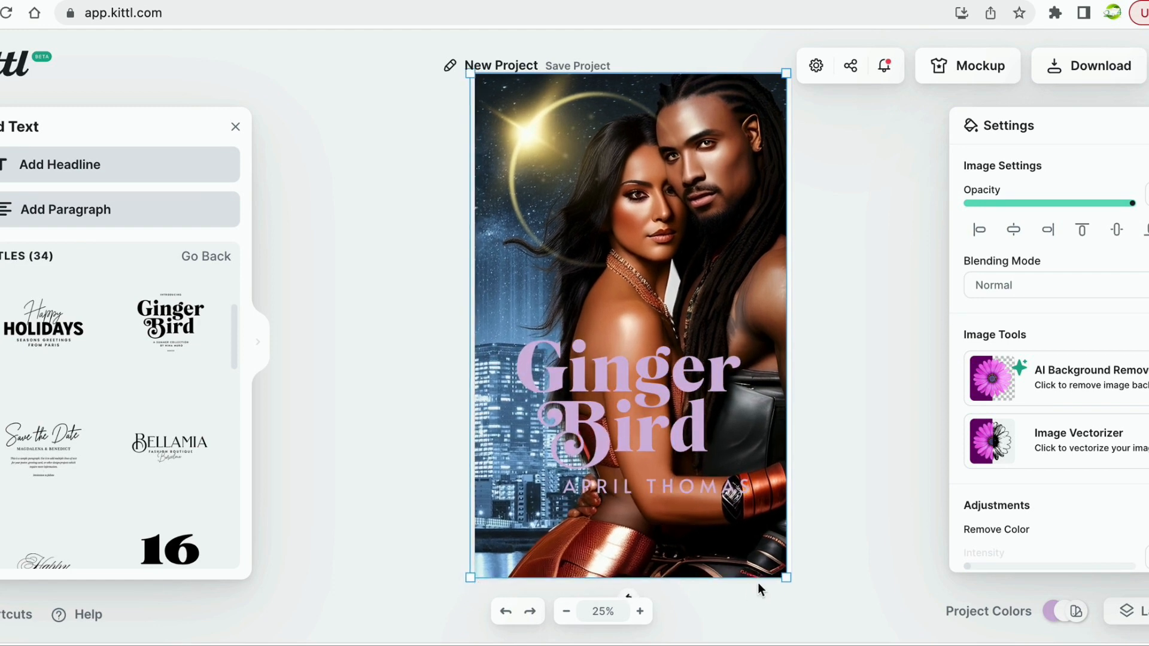
{"action": "left_click", "coordinate": [780, 581]}
{"action": "left_click", "coordinate": [785, 576]}
{"action": "left_click_drag", "start_coordinate": [787, 579], "coordinate": [796, 582]}
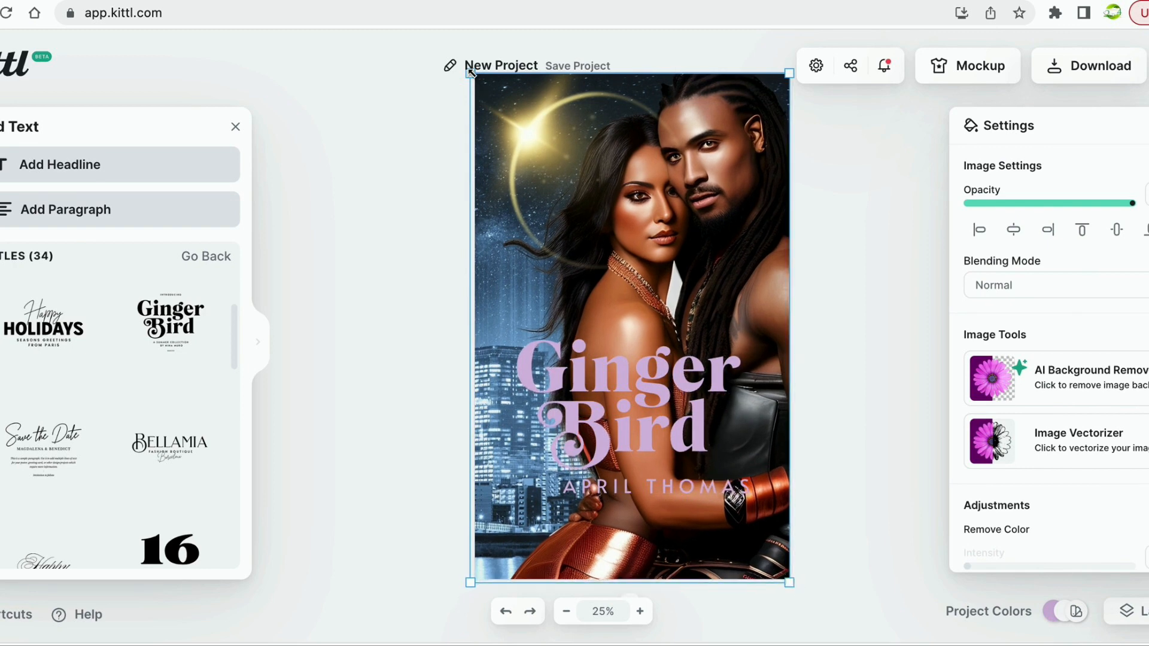
{"action": "mouse_move", "coordinate": [471, 72]}
{"action": "left_mouse_down"}
{"action": "mouse_move", "coordinate": [449, 64]}
{"action": "mouse_move", "coordinate": [472, 76]}
{"action": "left_mouse_up"}
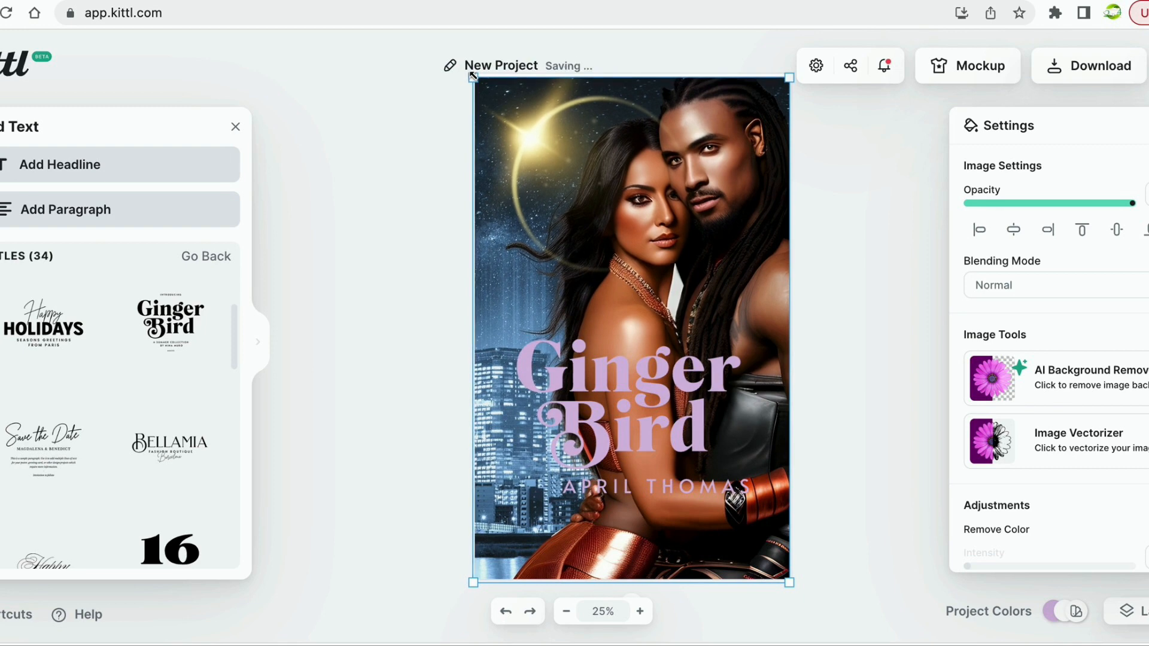
{"action": "left_click", "coordinate": [852, 438]}
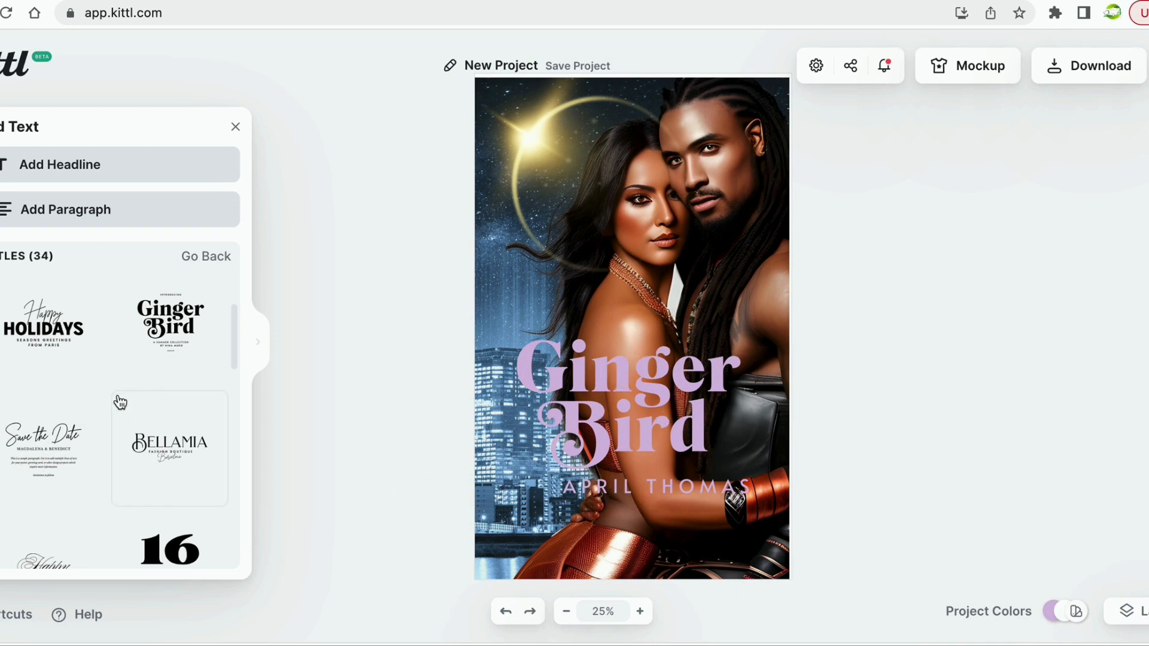
Delete the Ginger title line and the Bird and author-name text group.
{"action": "left_click", "coordinate": [529, 397]}
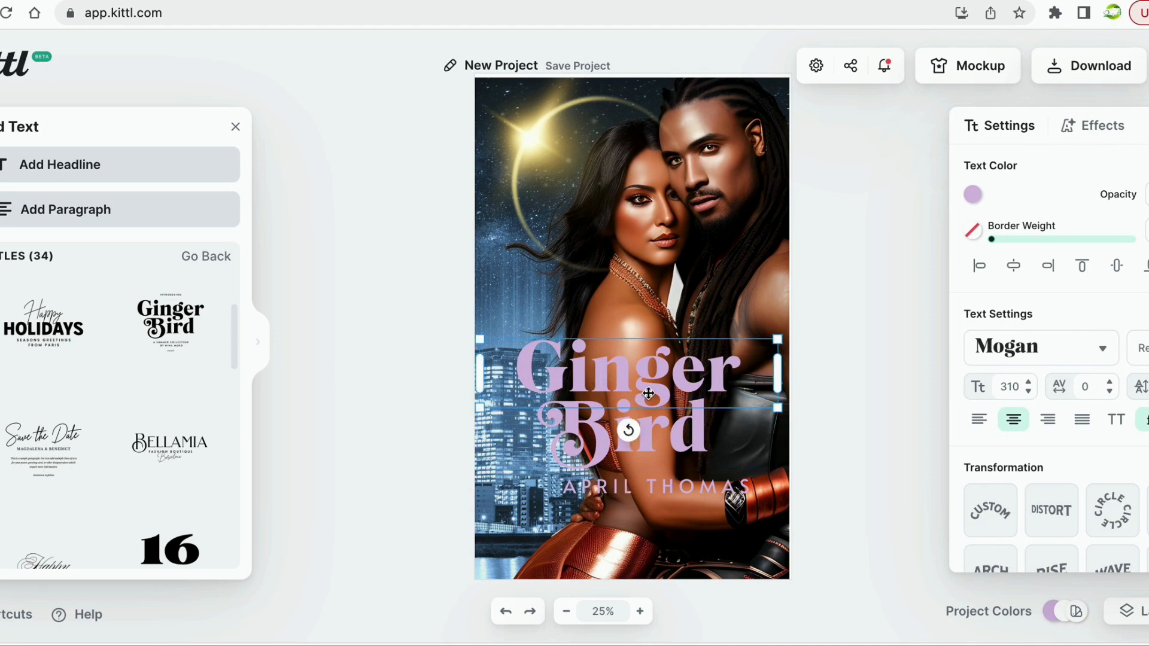
{"action": "key", "text": "BackSpace"}
{"action": "left_click", "coordinate": [666, 413]}
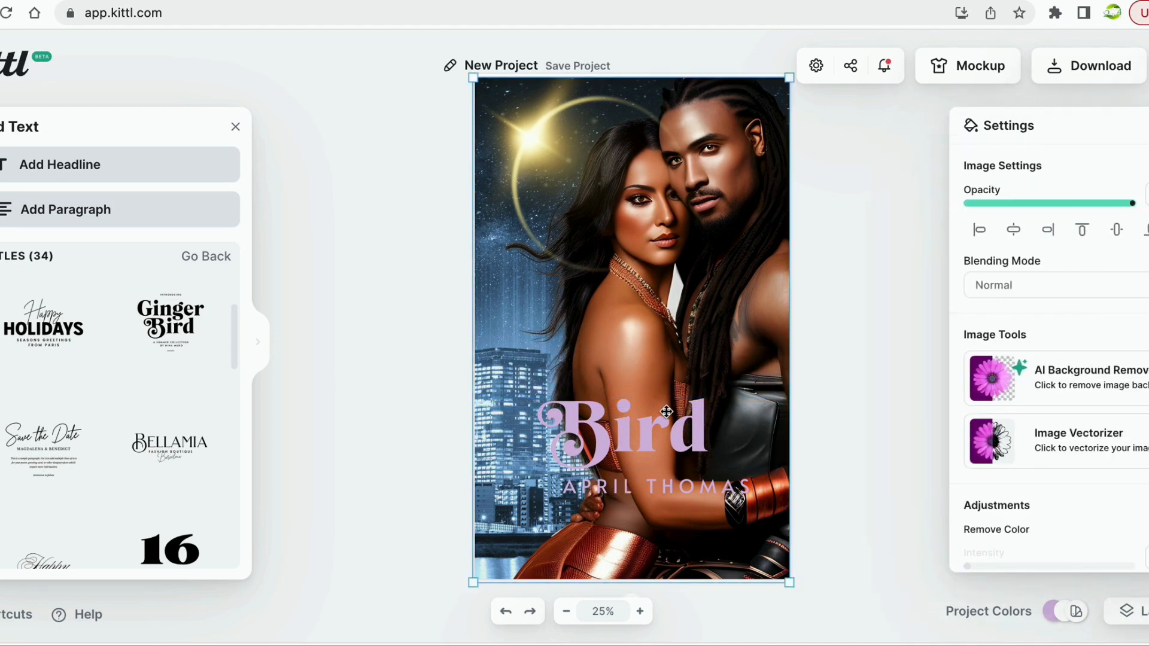
{"action": "left_click", "coordinate": [671, 438]}
{"action": "key", "text": "BackSpace"}
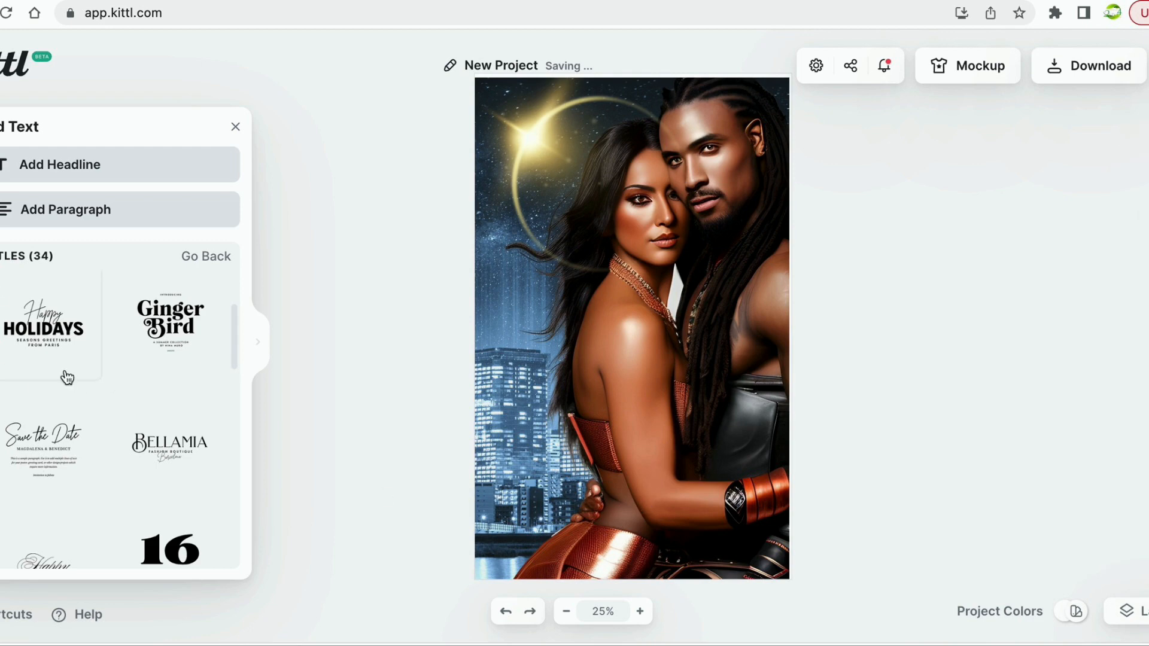
Scroll through the Titles text styles, then close the text styles panel.
{"action": "scroll", "coordinate": [72, 423], "scroll_direction": "down", "scroll_amount": 8}
{"action": "scroll", "coordinate": [74, 423], "scroll_direction": "down", "scroll_amount": 3}
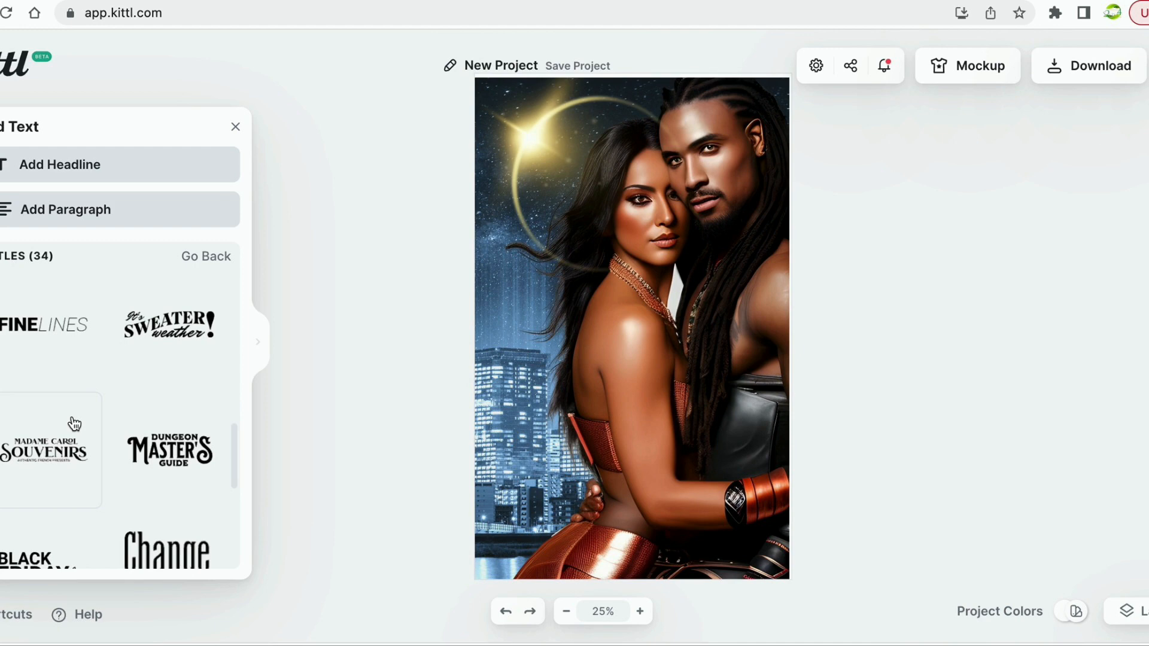
{"action": "scroll", "coordinate": [74, 424], "scroll_direction": "down", "scroll_amount": 5}
{"action": "scroll", "coordinate": [74, 424], "scroll_direction": "up", "scroll_amount": 2}
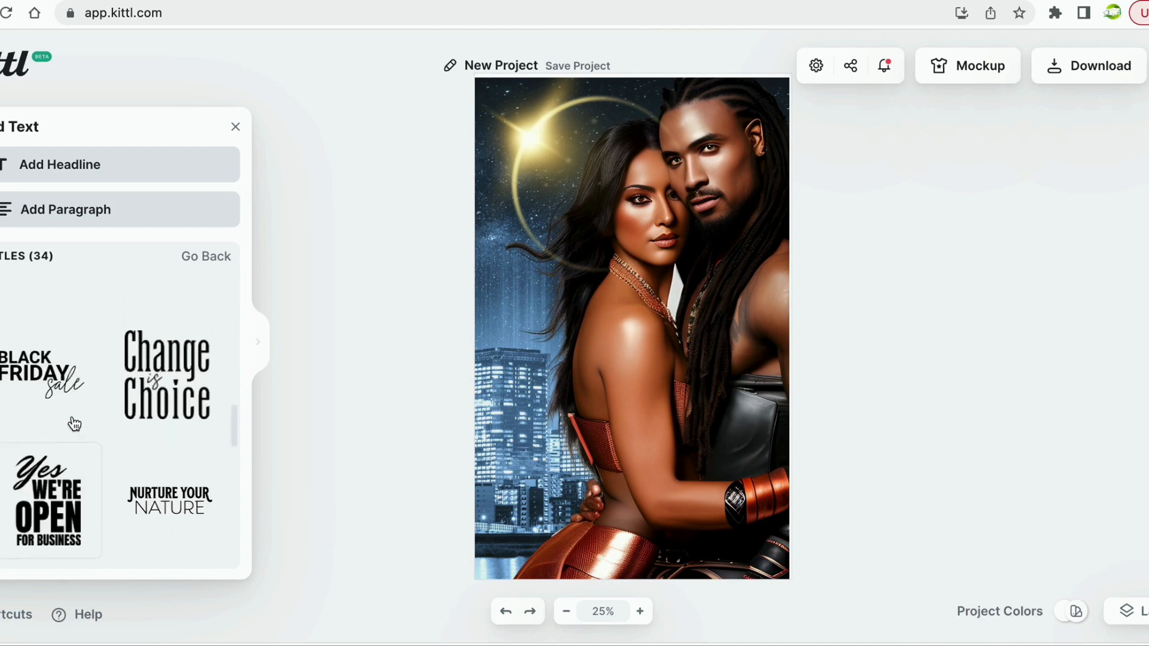
{"action": "scroll", "coordinate": [74, 424], "scroll_direction": "down", "scroll_amount": 2}
{"action": "scroll", "coordinate": [74, 423], "scroll_direction": "down", "scroll_amount": 4}
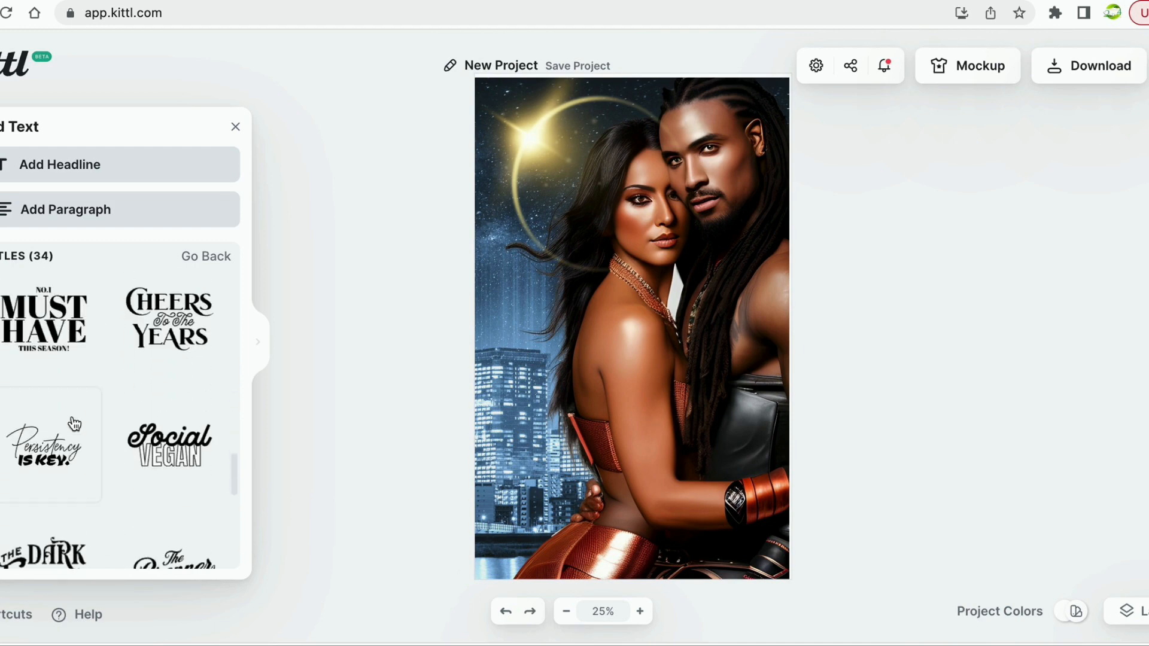
{"action": "scroll", "coordinate": [74, 424], "scroll_direction": "down", "scroll_amount": 2}
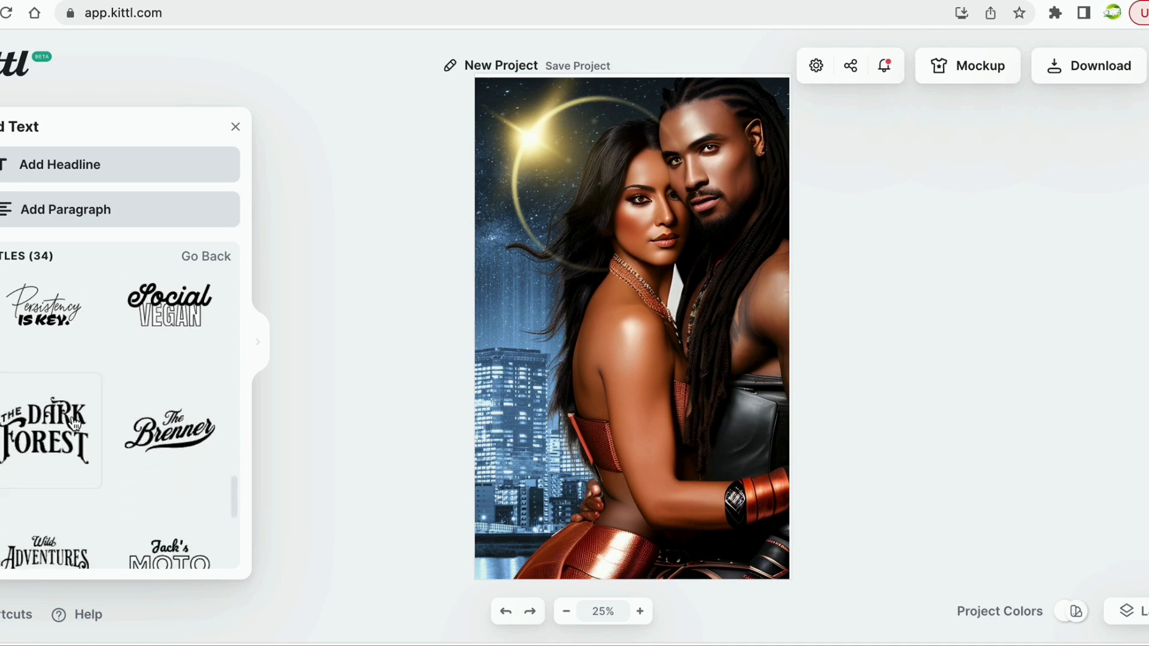
{"action": "scroll", "coordinate": [74, 424], "scroll_direction": "down", "scroll_amount": 2}
{"action": "scroll", "coordinate": [74, 424], "scroll_direction": "up", "scroll_amount": 1}
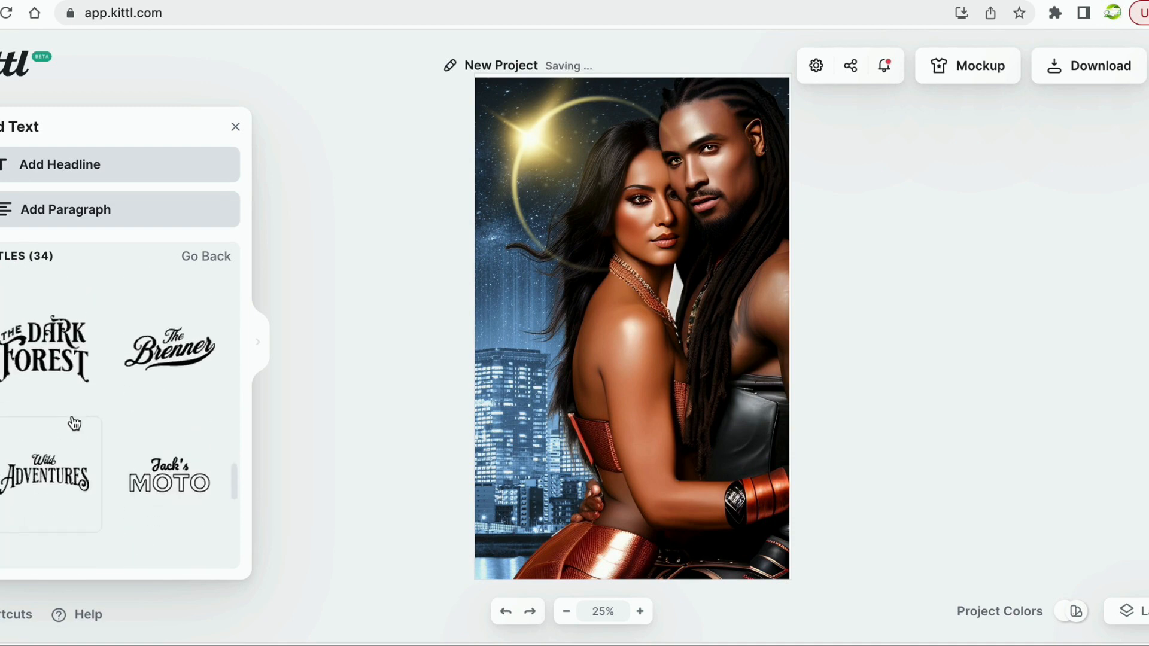
{"action": "scroll", "coordinate": [74, 424], "scroll_direction": "down", "scroll_amount": 2}
{"action": "scroll", "coordinate": [74, 423], "scroll_direction": "down", "scroll_amount": 3}
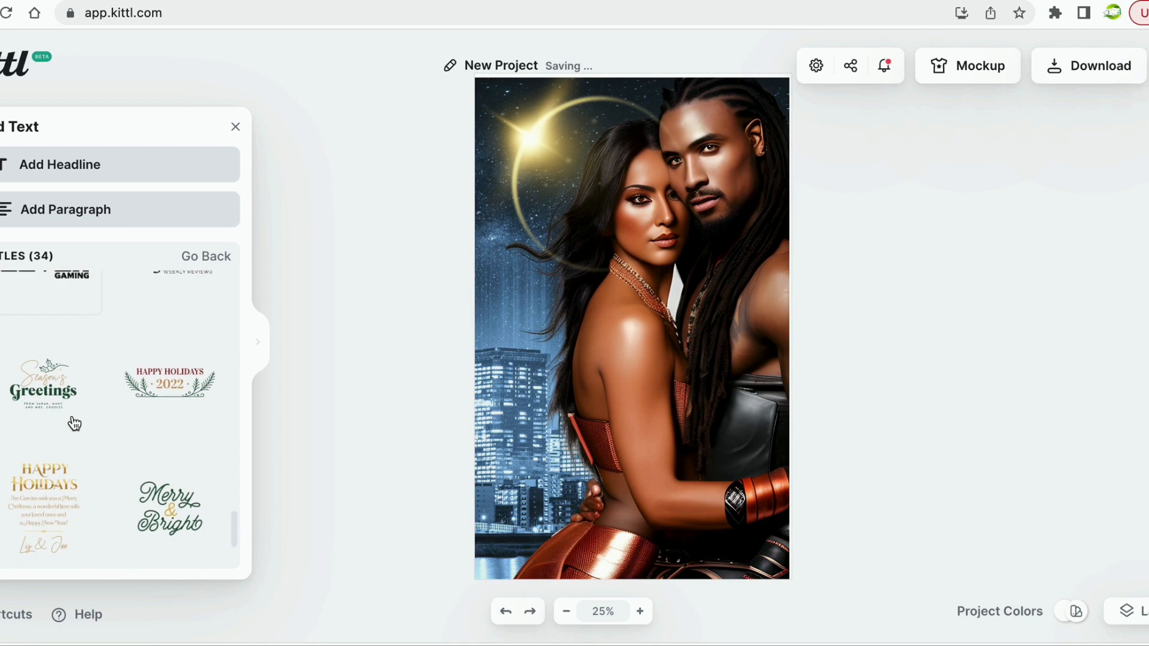
{"action": "scroll", "coordinate": [74, 423], "scroll_direction": "down", "scroll_amount": 2}
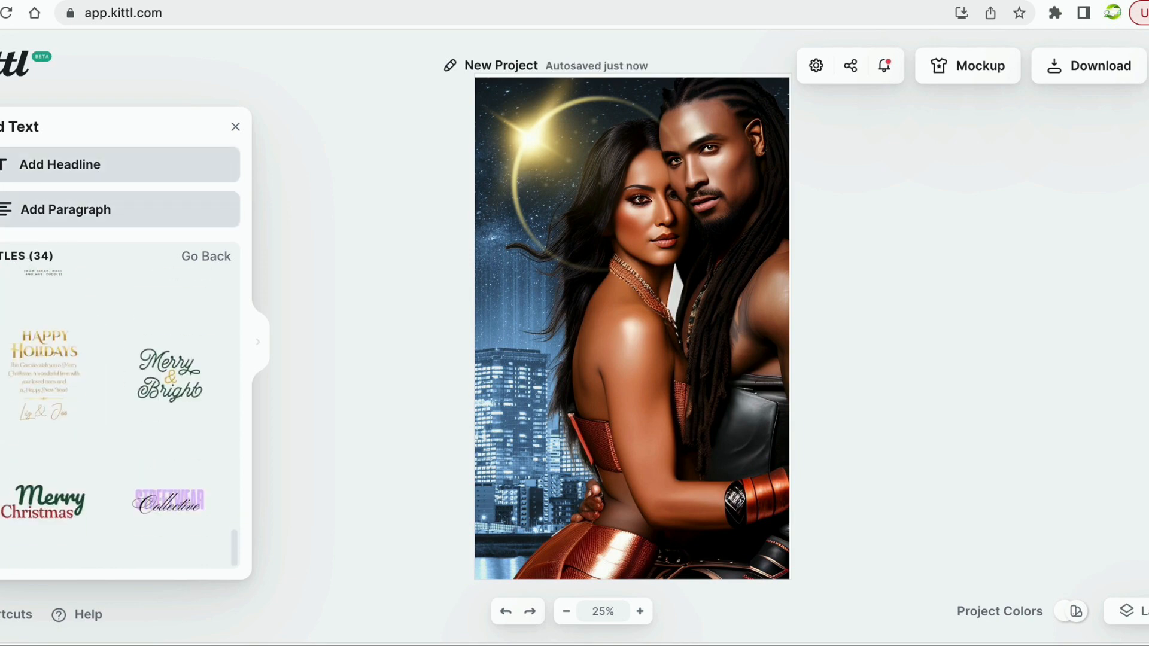
{"action": "left_click", "coordinate": [2, 287]}
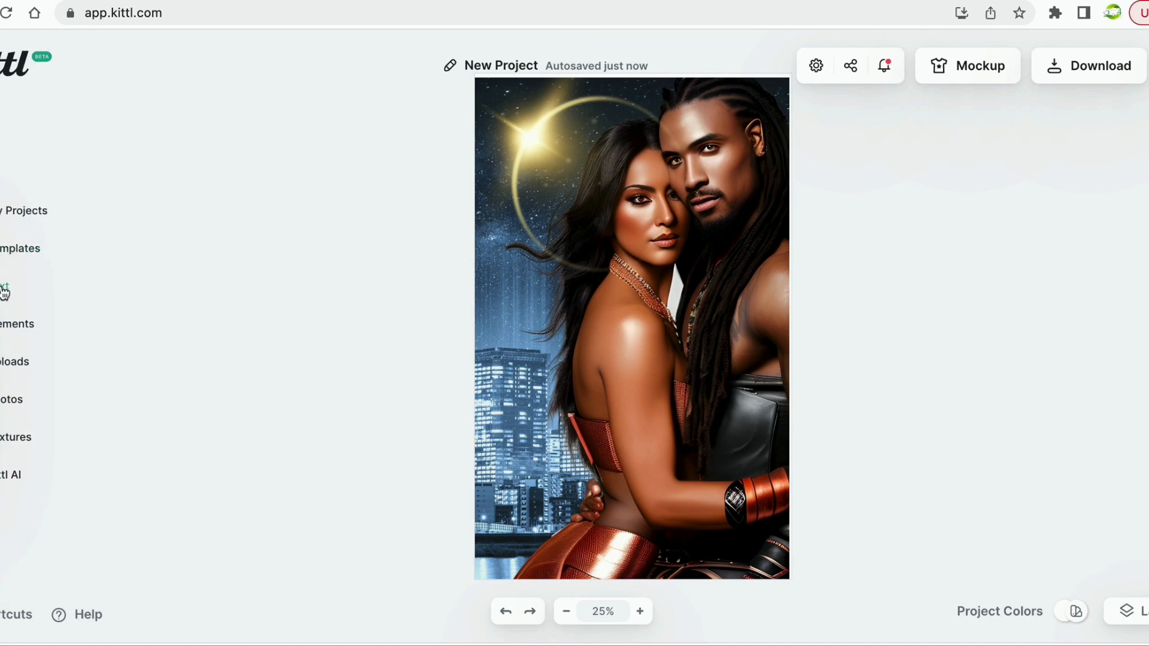
Reopen the text styles panel and show all Decorated styles.
{"action": "left_click", "coordinate": [3, 291]}
{"action": "left_click", "coordinate": [218, 268]}
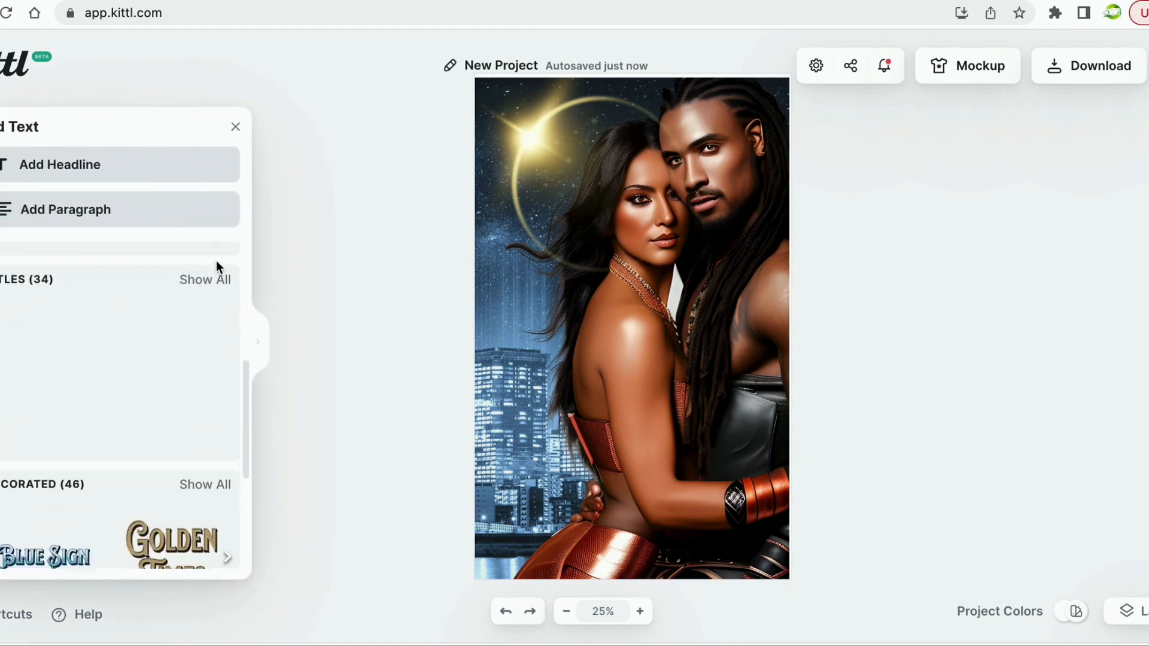
{"action": "scroll", "coordinate": [161, 450], "scroll_direction": "down", "scroll_amount": 3}
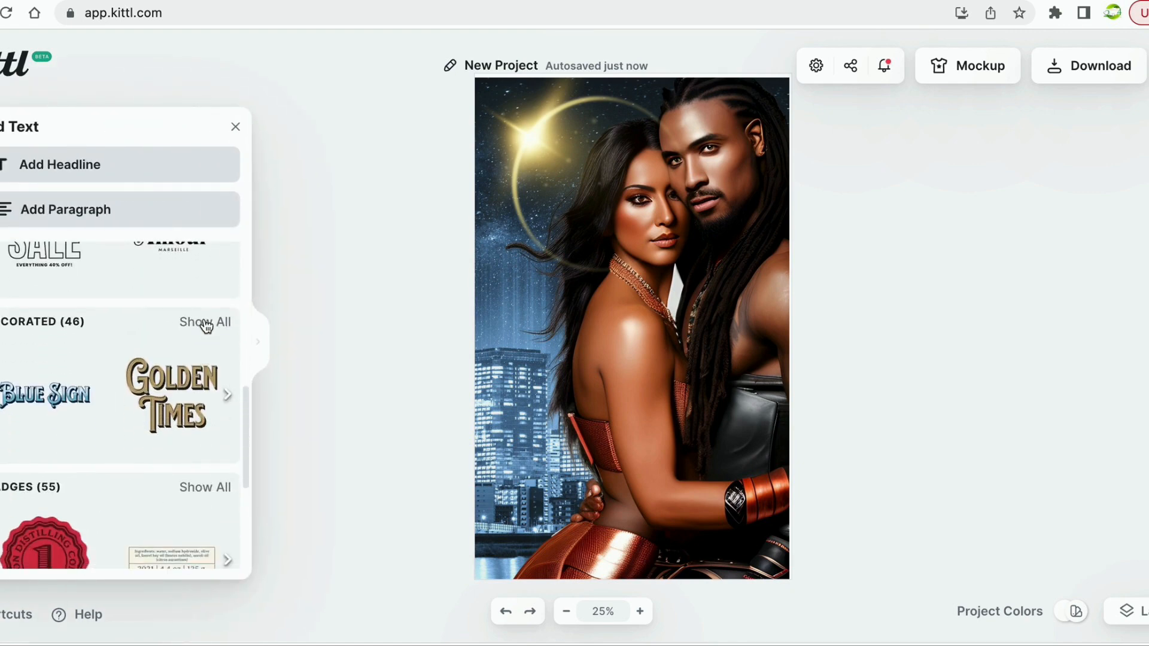
{"action": "left_click", "coordinate": [204, 323]}
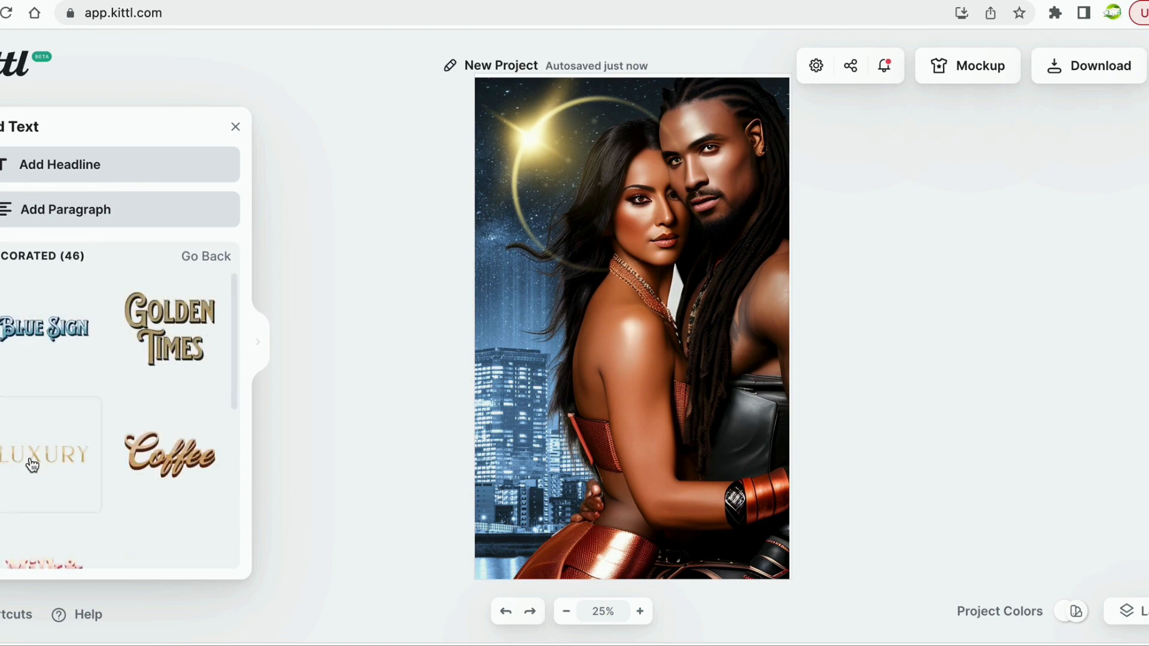
Place the gold Luxury style on the cover, enlarge it and position it mid-page.
{"action": "left_click_drag", "start_coordinate": [32, 465], "coordinate": [784, 323]}
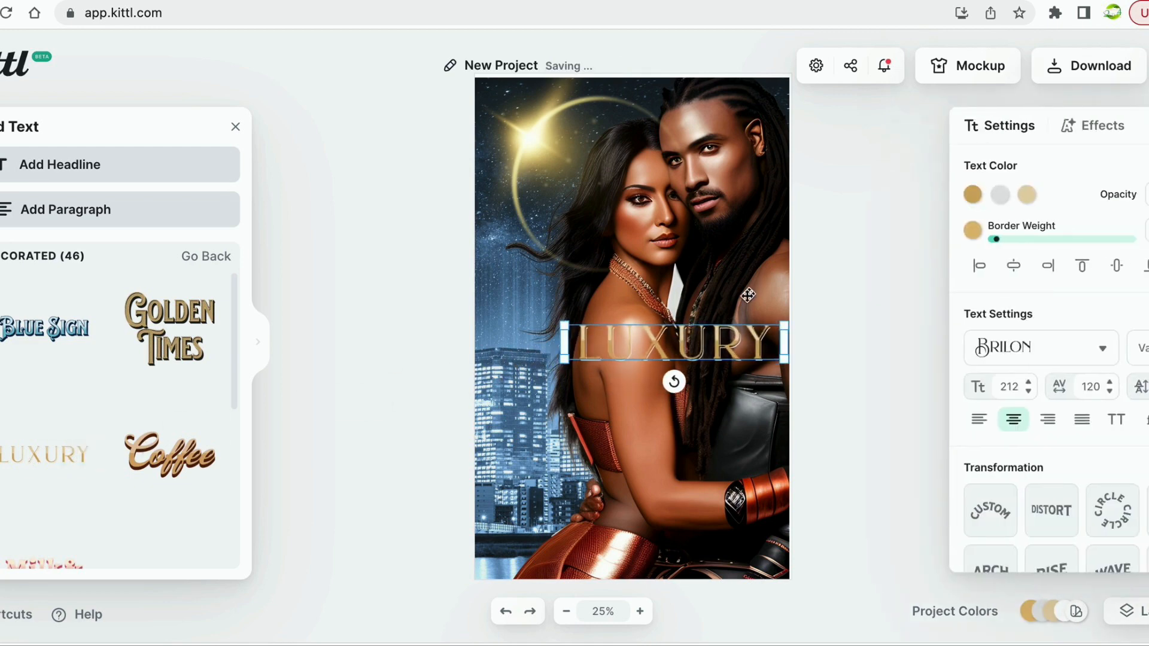
{"action": "left_click_drag", "start_coordinate": [561, 328], "coordinate": [464, 331]}
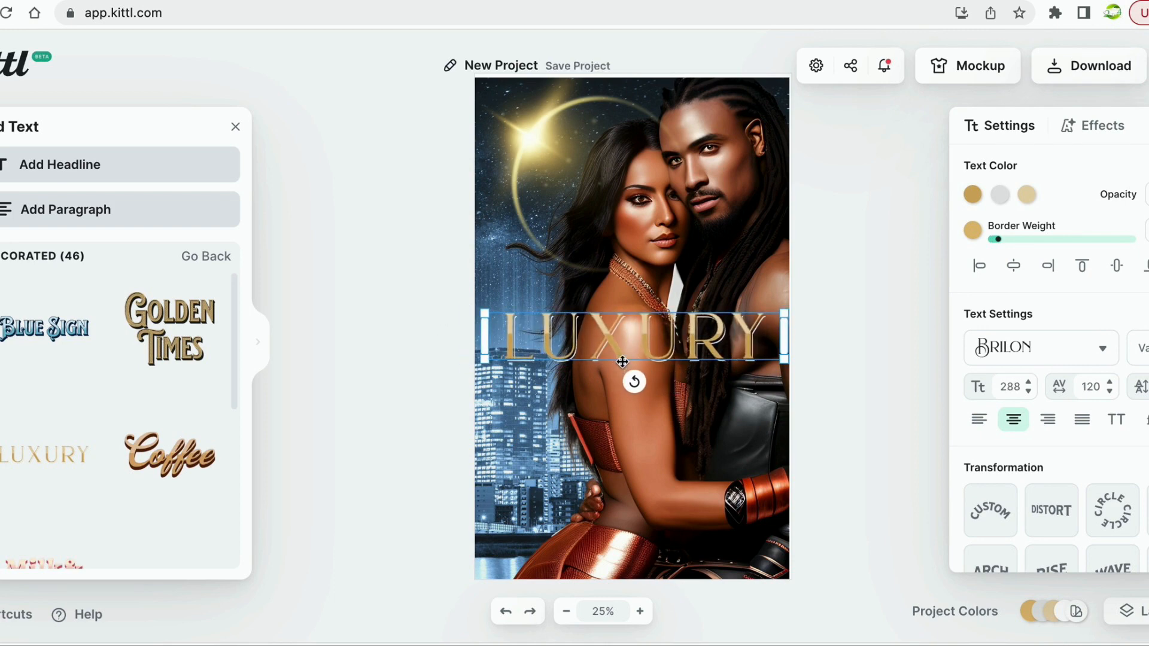
{"action": "left_click_drag", "start_coordinate": [622, 361], "coordinate": [619, 429]}
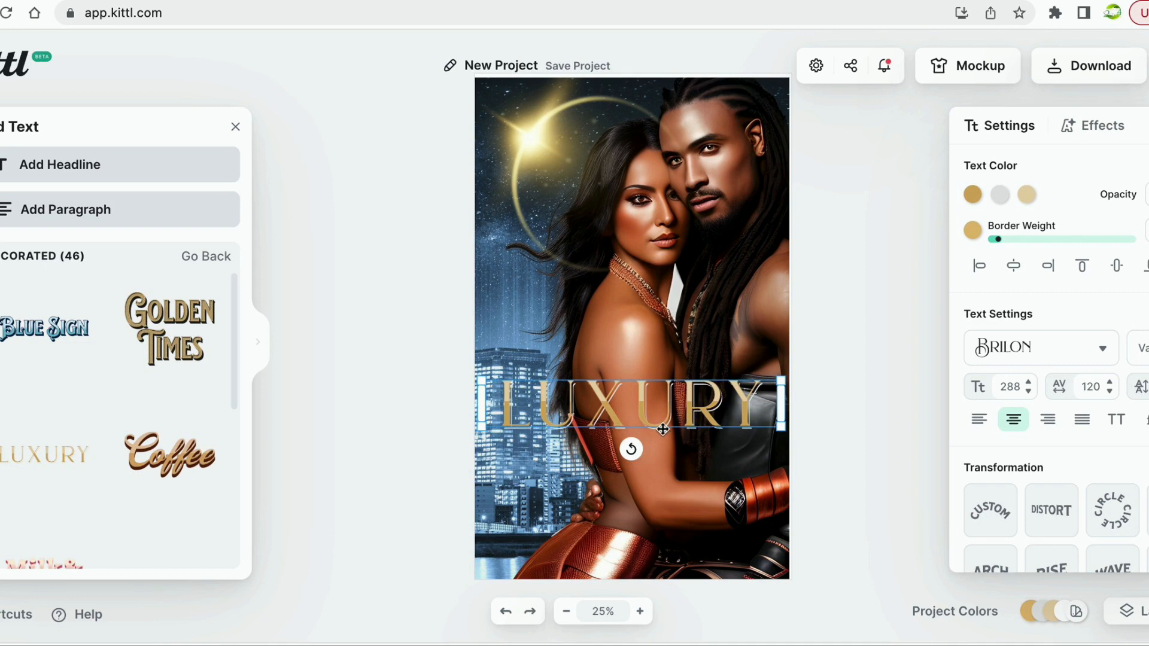
{"action": "left_click_drag", "start_coordinate": [663, 429], "coordinate": [662, 391]}
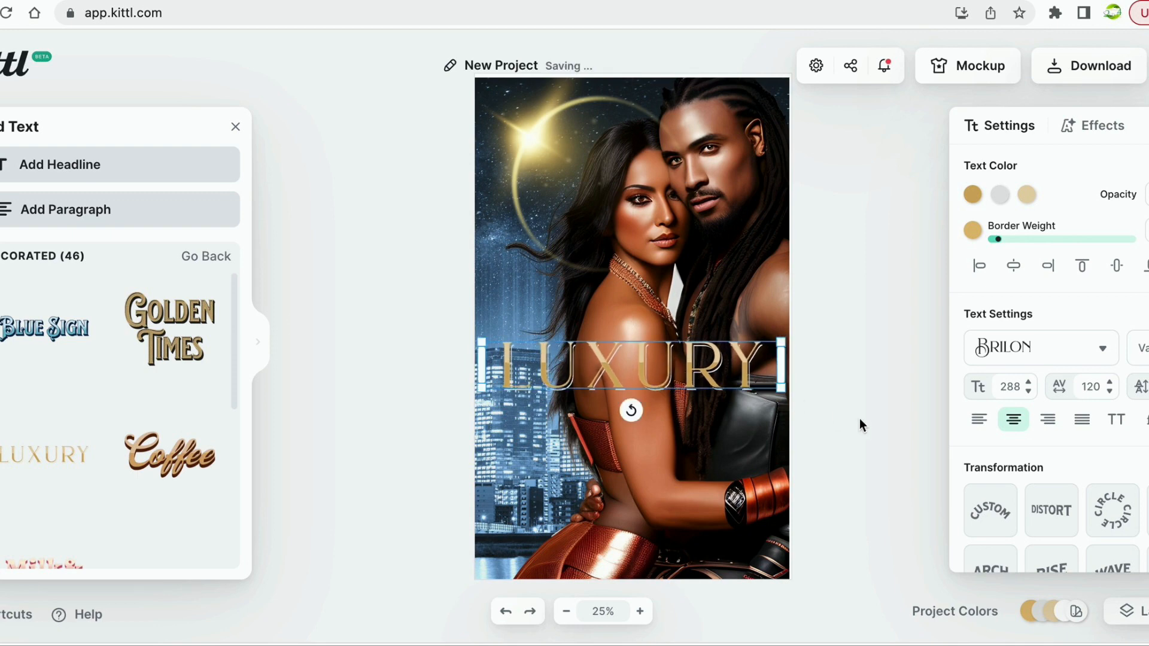
{"action": "left_click", "coordinate": [859, 419]}
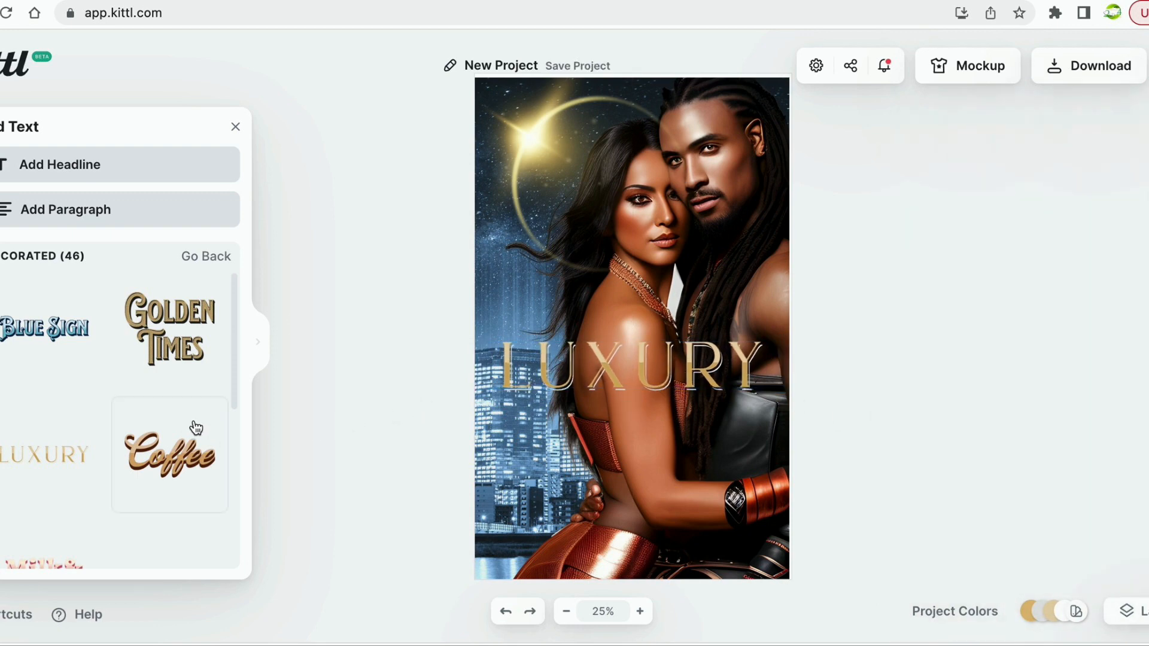
Add a second Luxury text with the author's name, widened to fit one line.
{"action": "left_click_drag", "start_coordinate": [30, 461], "coordinate": [623, 426]}
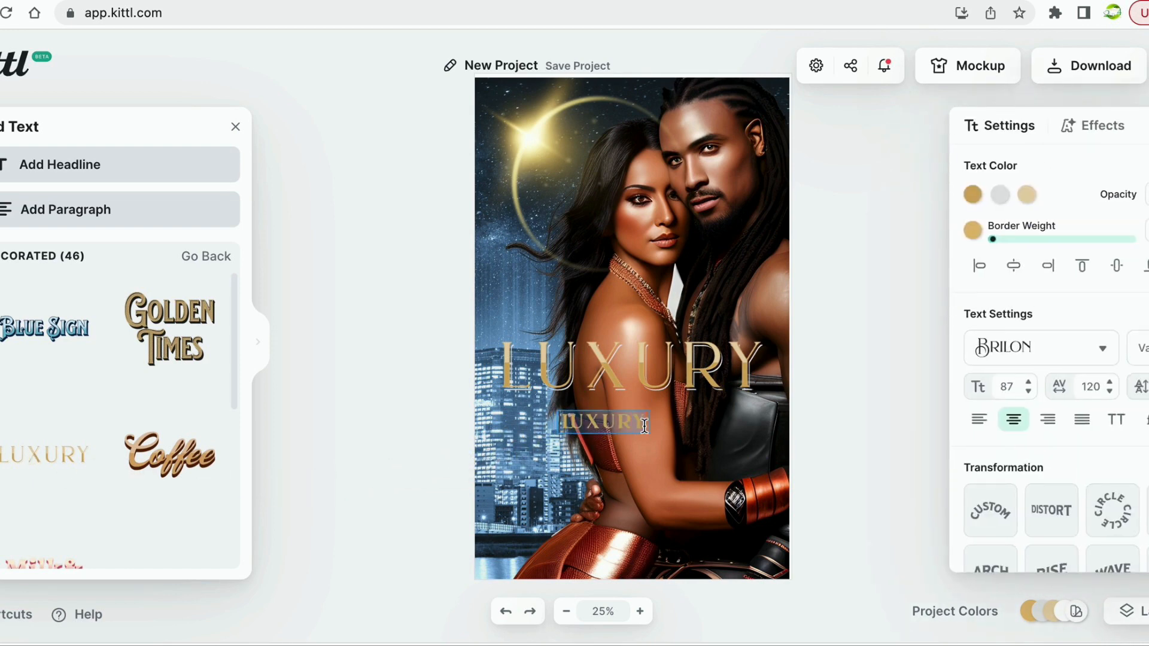
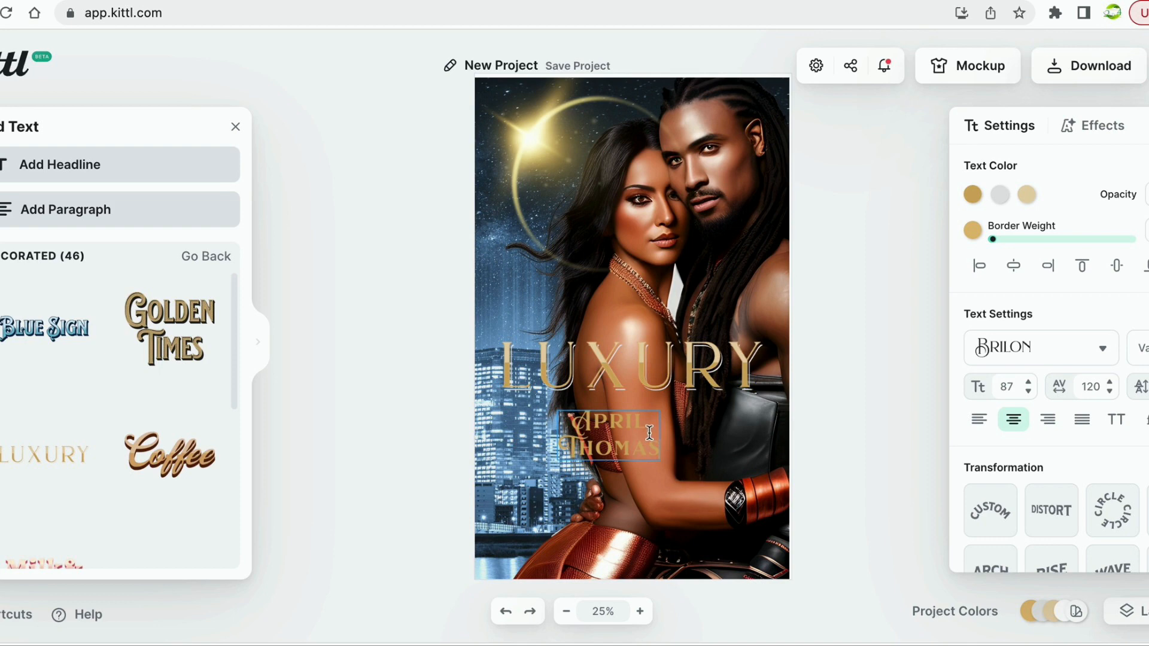
{"action": "left_click", "coordinate": [630, 468]}
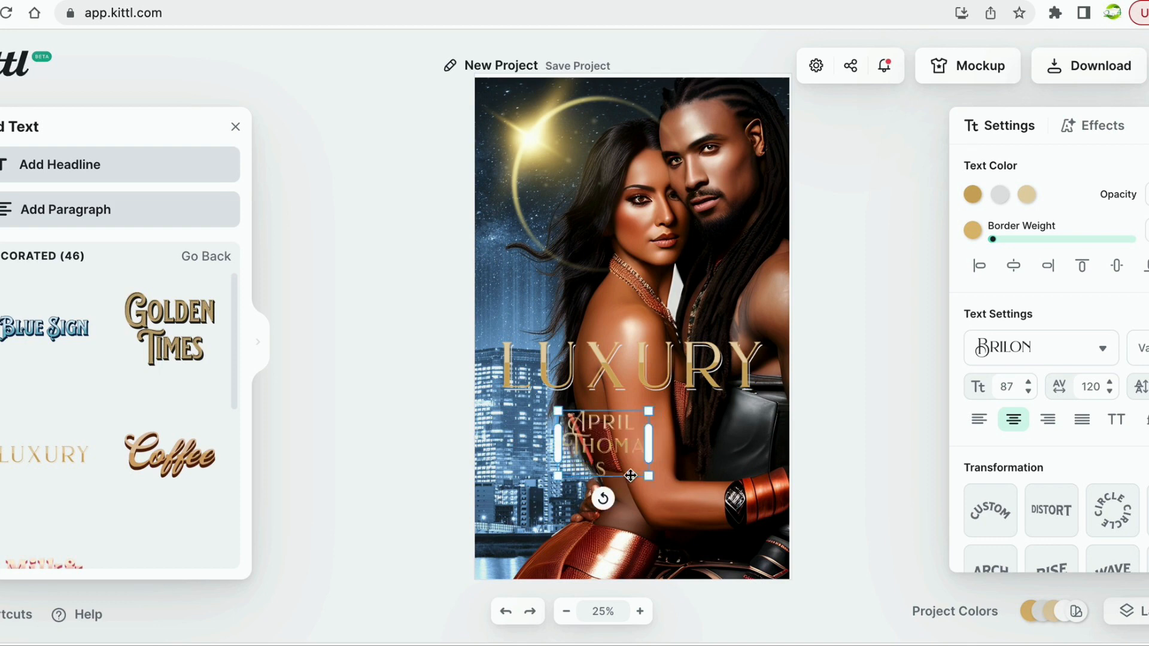
{"action": "left_click_drag", "start_coordinate": [652, 454], "coordinate": [760, 450]}
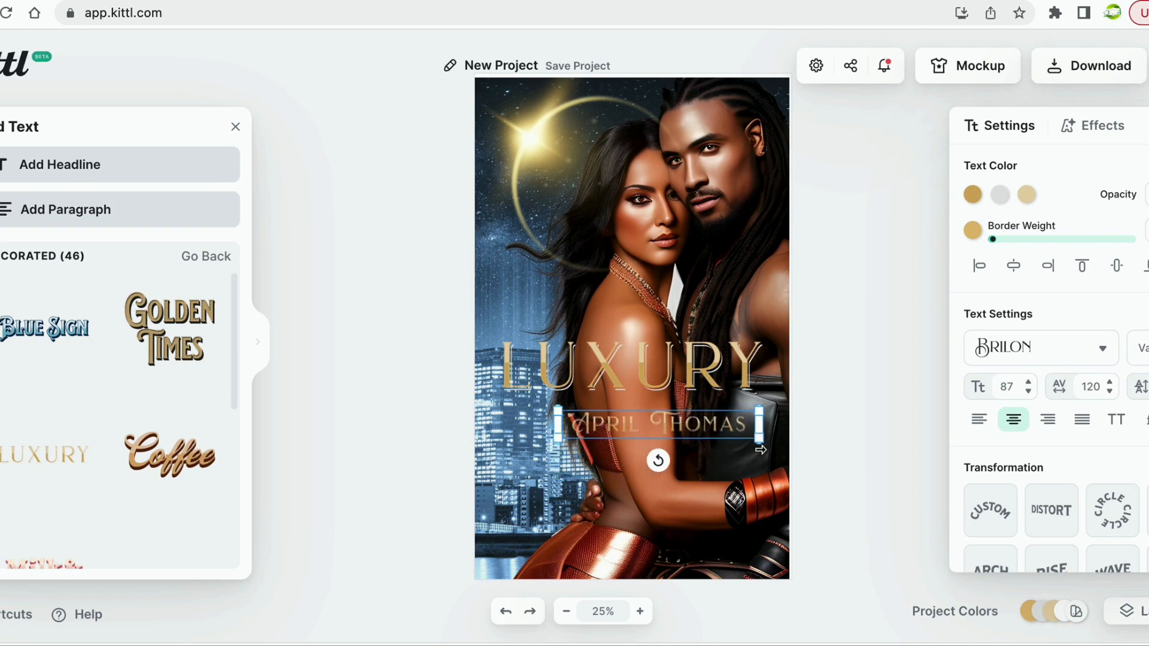
Move the author name up directly beneath the LUXURY title.
{"action": "left_click", "coordinate": [647, 435]}
{"action": "mouse_move", "coordinate": [647, 435]}
{"action": "left_mouse_down"}
{"action": "mouse_move", "coordinate": [618, 448]}
{"action": "mouse_move", "coordinate": [647, 434]}
{"action": "left_mouse_up"}
{"action": "left_click", "coordinate": [817, 398]}
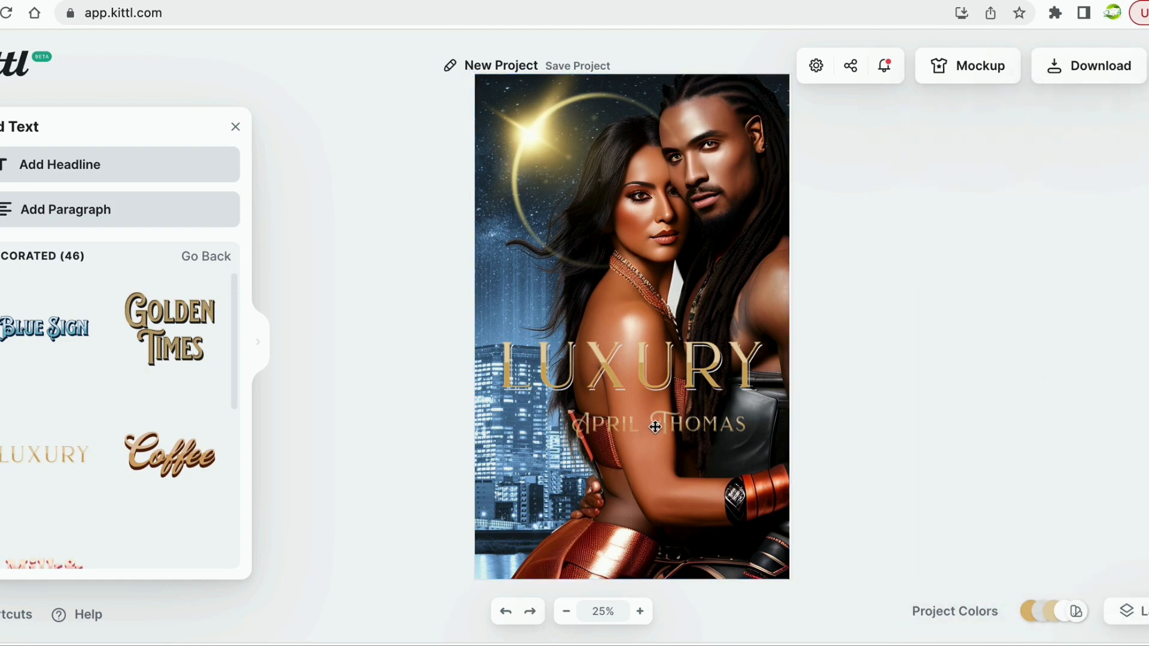
{"action": "left_click", "coordinate": [651, 428]}
{"action": "left_click_drag", "start_coordinate": [632, 429], "coordinate": [605, 417]}
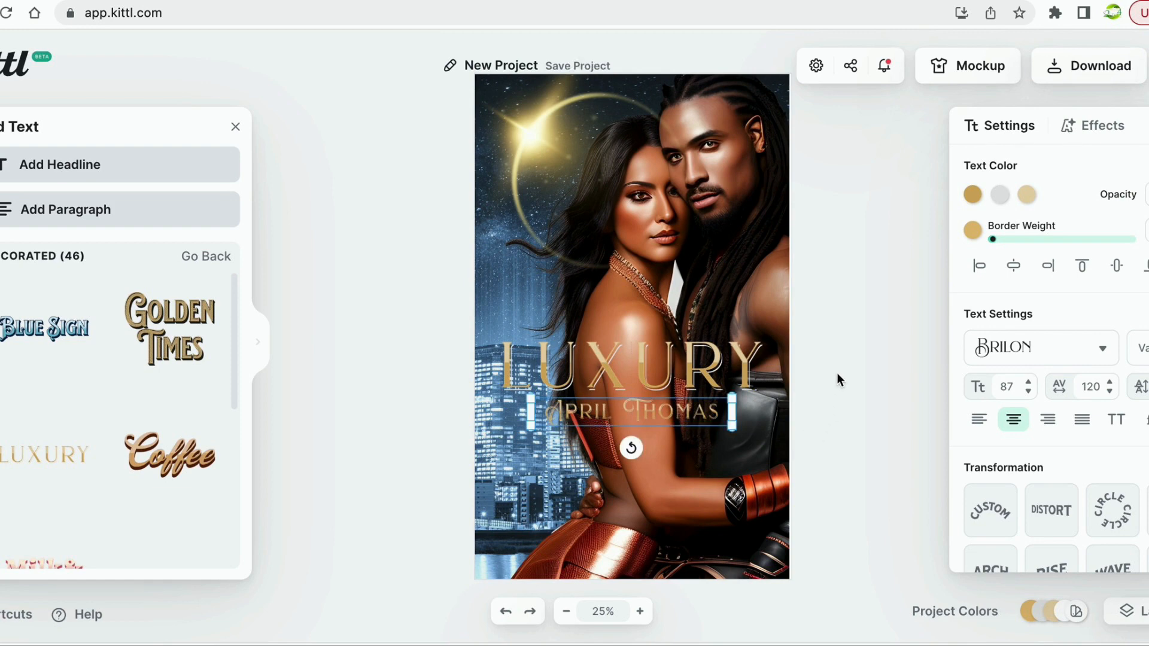
{"action": "left_click", "coordinate": [837, 375]}
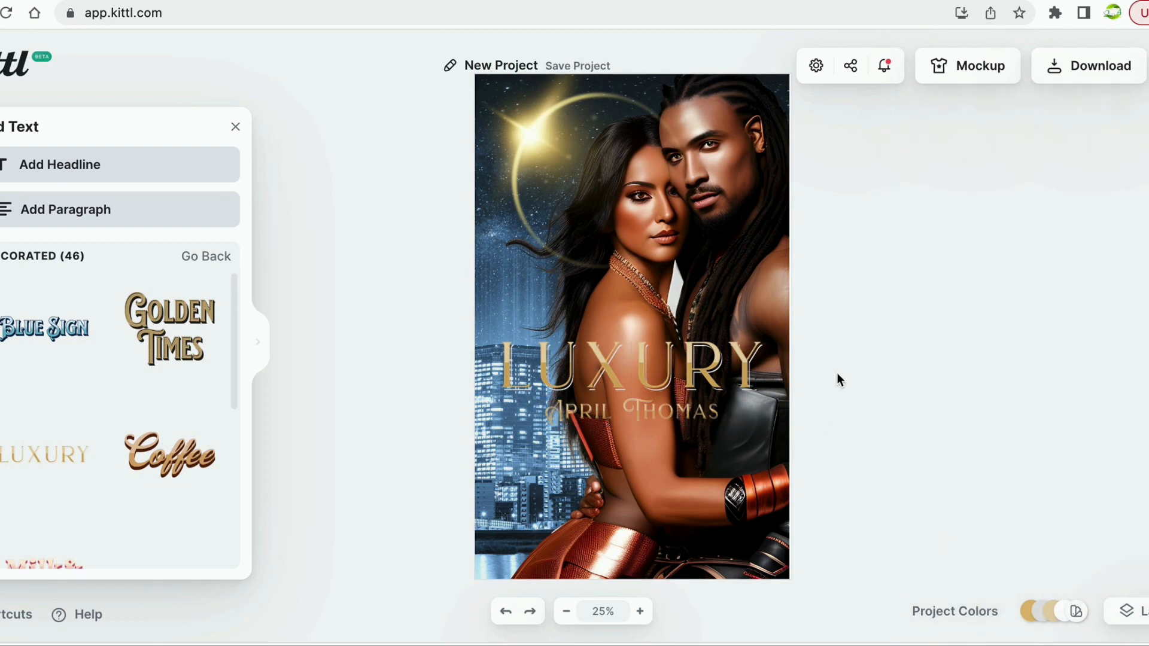
Shift the background photo down slightly and check its placement.
{"action": "left_click", "coordinate": [643, 432]}
{"action": "mouse_move", "coordinate": [643, 410]}
{"action": "left_mouse_down"}
{"action": "mouse_move", "coordinate": [639, 437]}
{"action": "mouse_move", "coordinate": [646, 411]}
{"action": "left_mouse_up"}
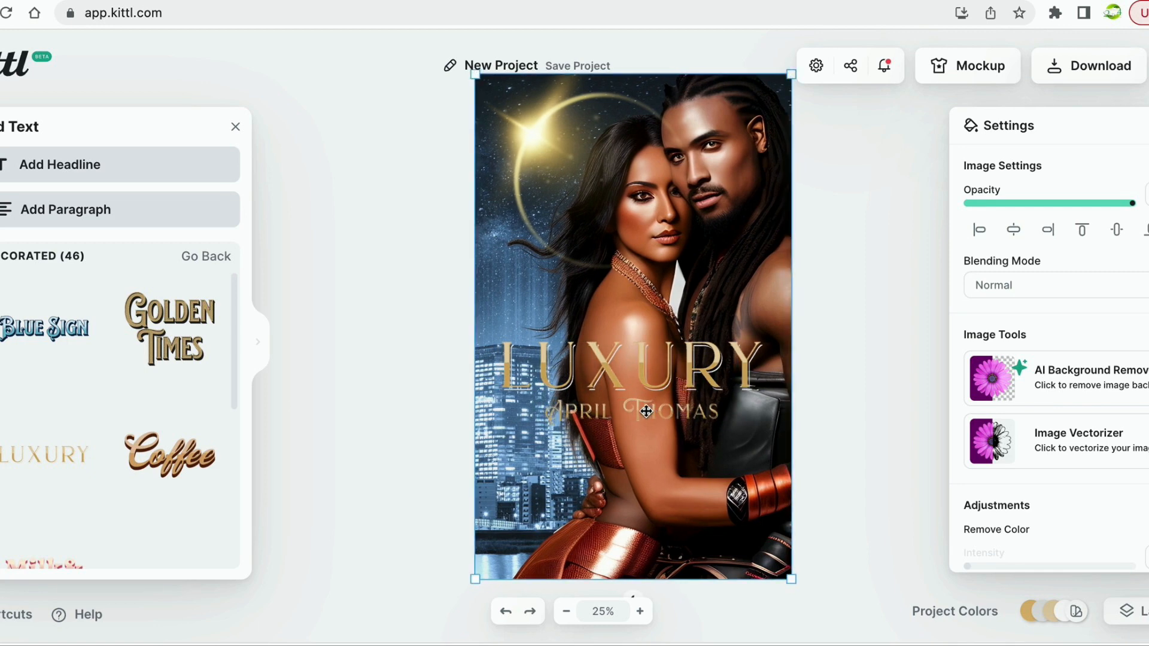
{"action": "left_click", "coordinate": [831, 386]}
{"action": "left_click", "coordinate": [664, 413]}
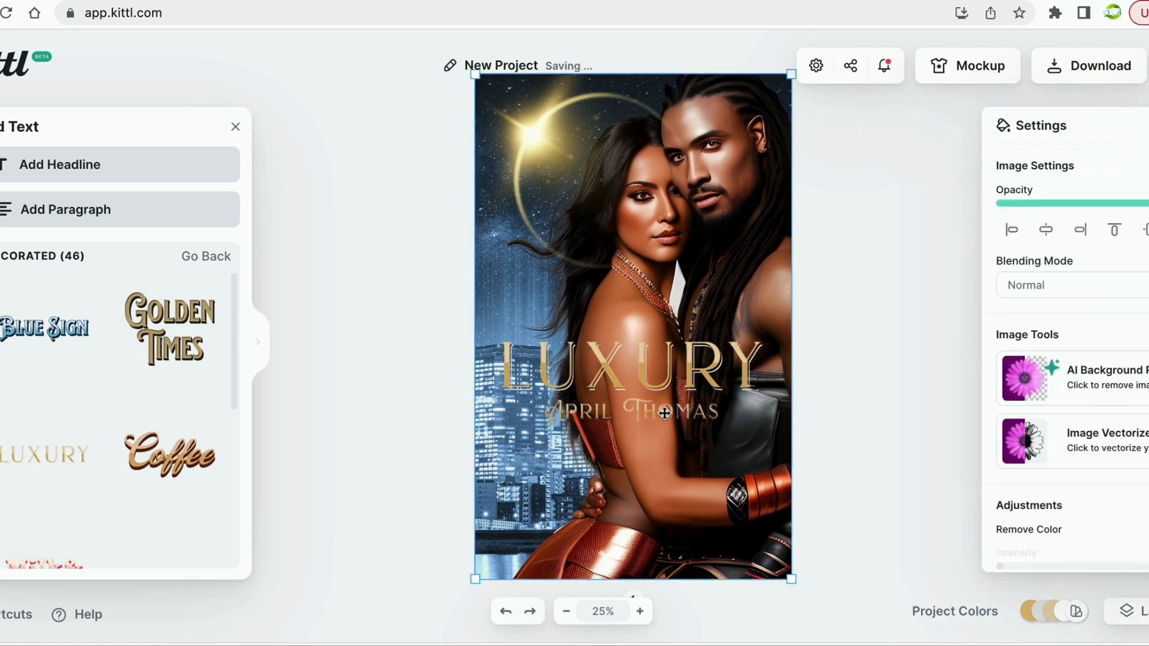
{"action": "left_click", "coordinate": [838, 372]}
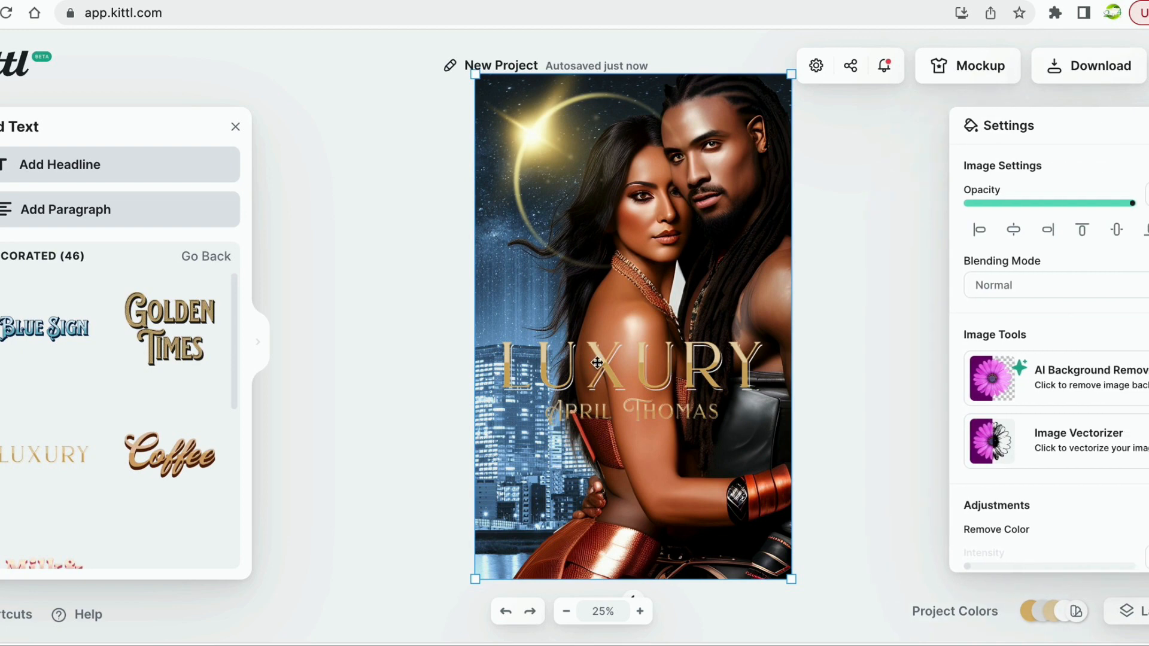
{"action": "left_click", "coordinate": [398, 423]}
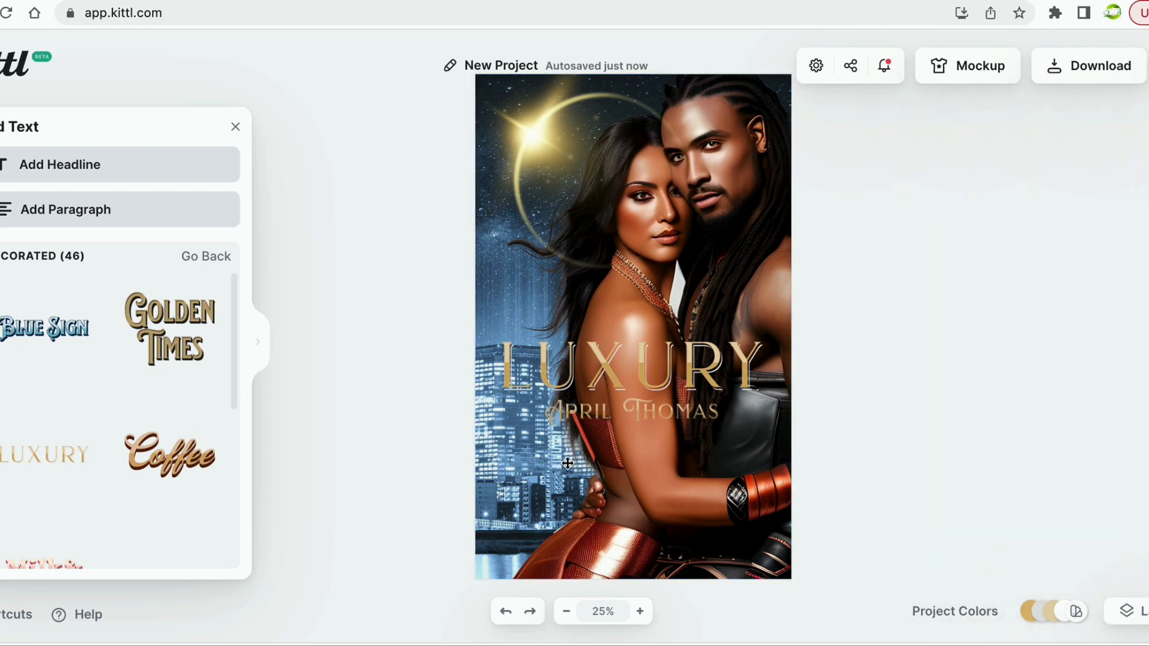
{"action": "left_click", "coordinate": [580, 545]}
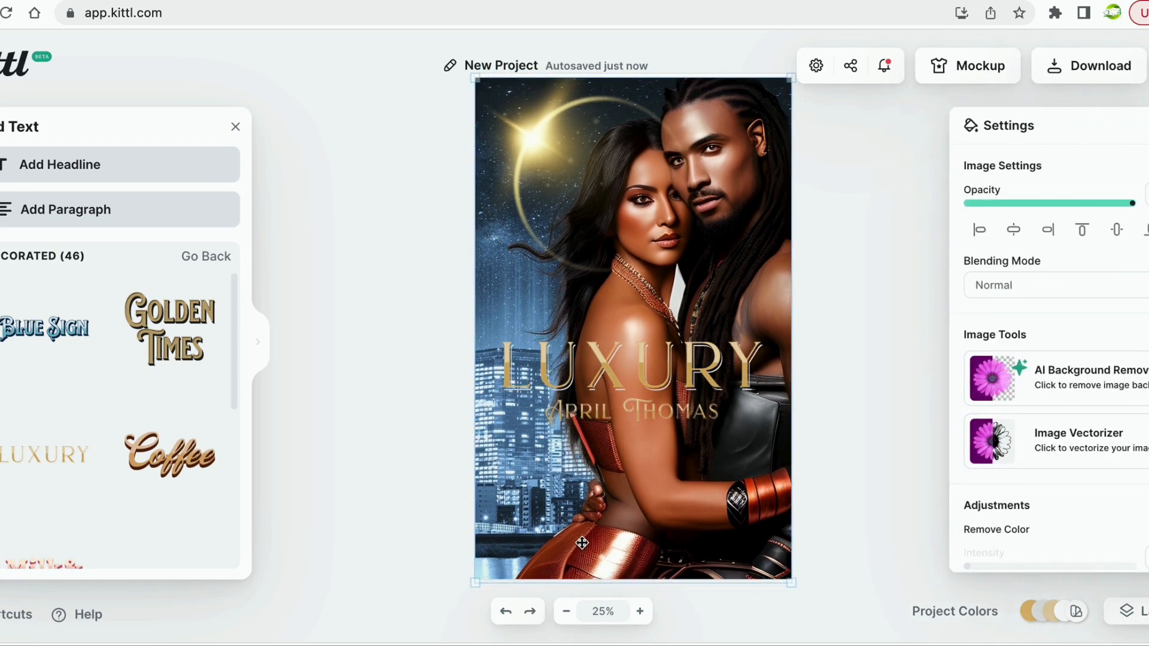
{"action": "left_click", "coordinate": [927, 366]}
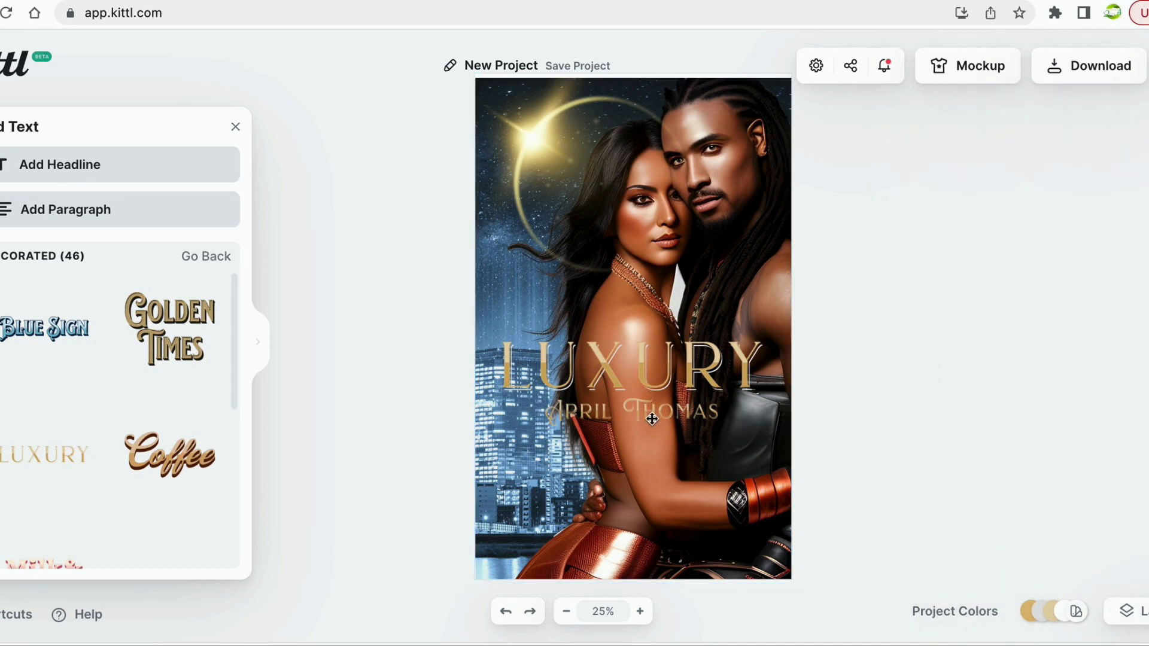
{"action": "left_click", "coordinate": [649, 393]}
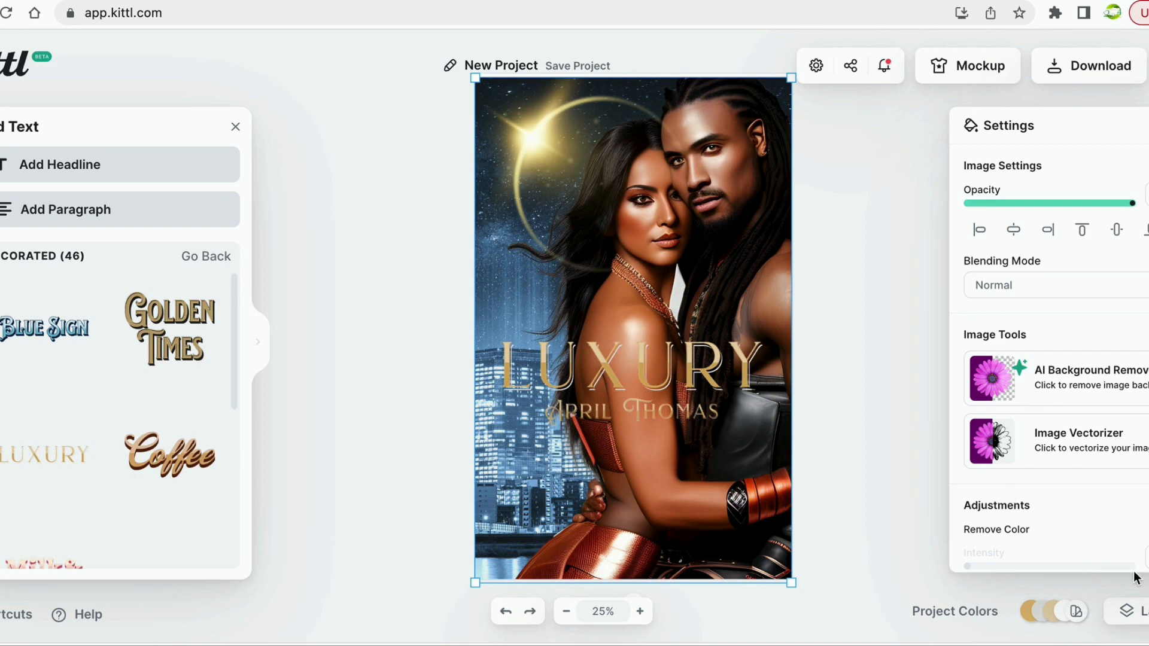
Move the author name from mid-cover up to the top of the cover.
{"action": "left_click", "coordinate": [1127, 611]}
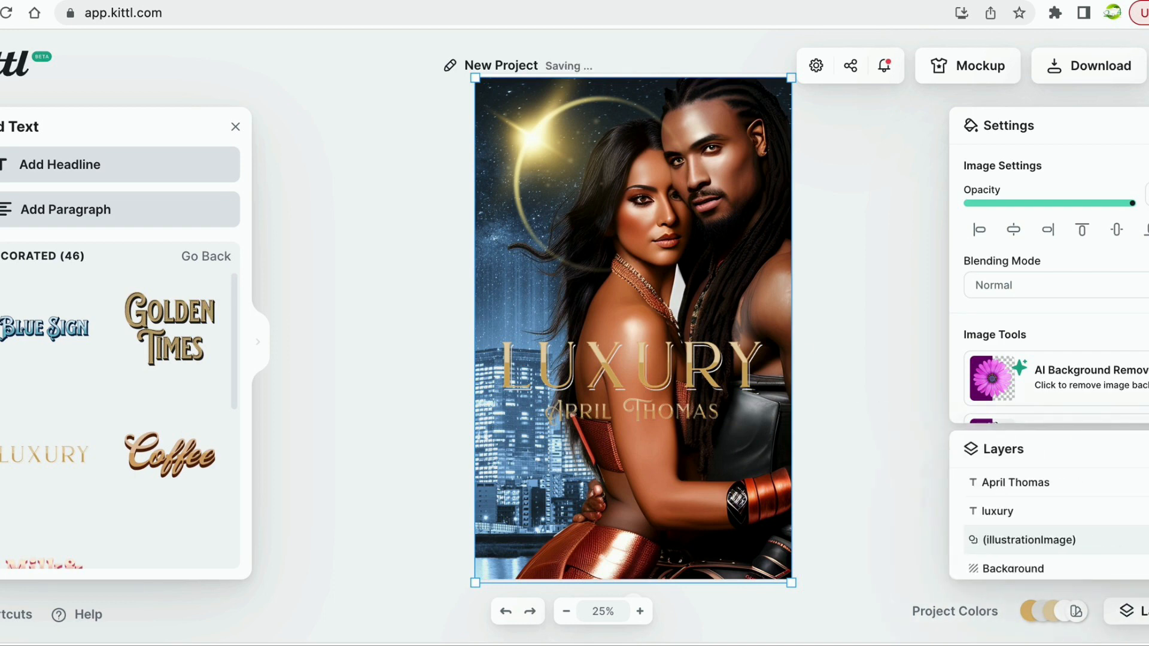
{"action": "left_click", "coordinate": [1015, 482]}
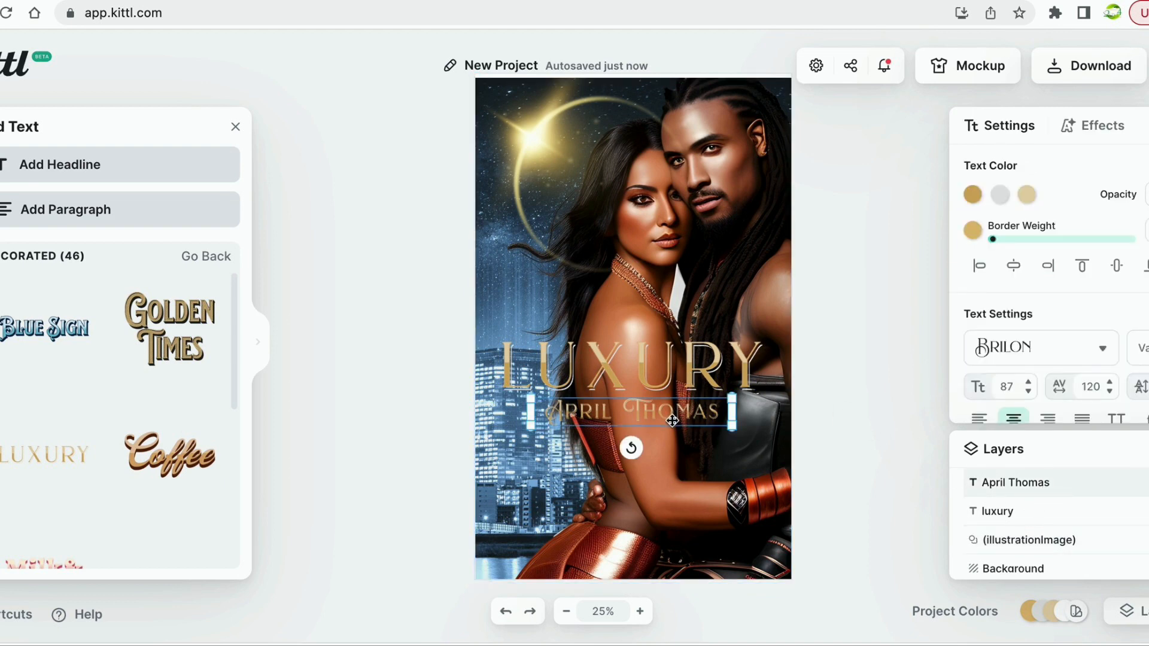
{"action": "left_click_drag", "start_coordinate": [672, 421], "coordinate": [644, 182]}
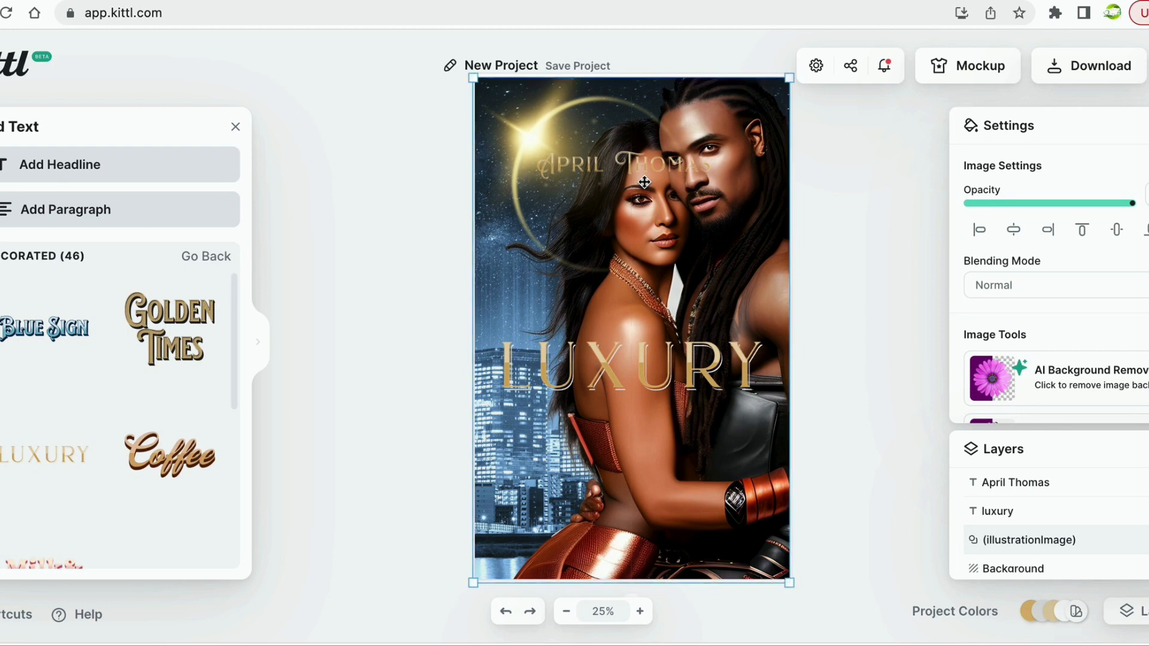
{"action": "left_click", "coordinate": [1054, 484]}
{"action": "left_click_drag", "start_coordinate": [673, 176], "coordinate": [673, 127]}
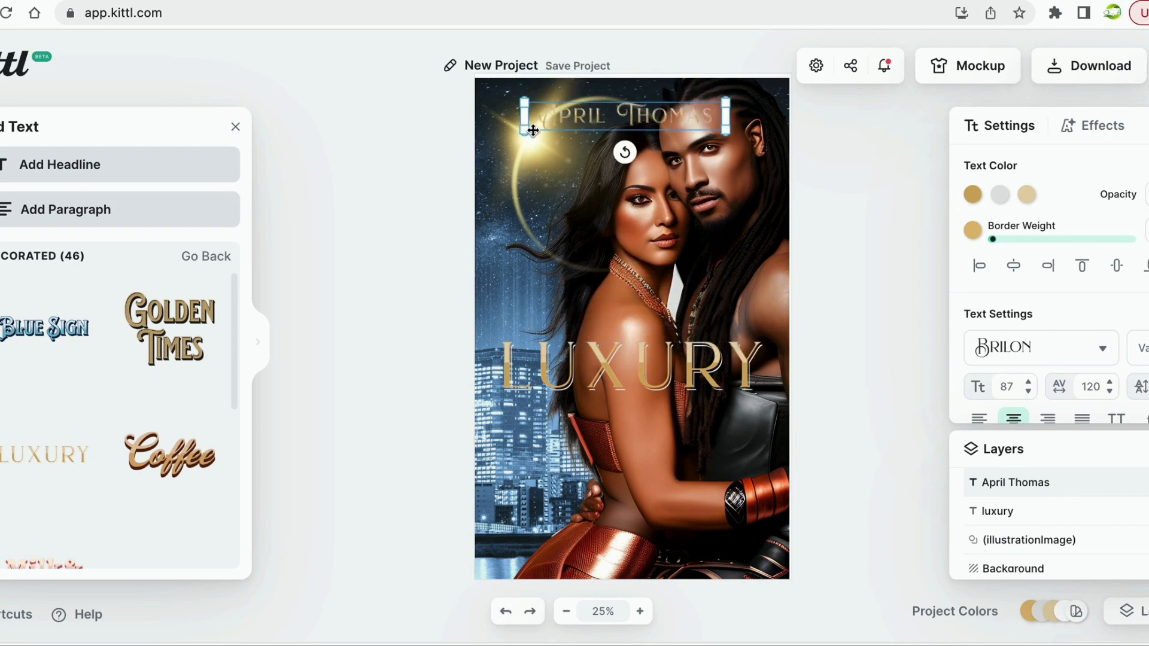
Enlarge the author name to about 140 across the width and nudge the couple photo right.
{"action": "left_click_drag", "start_coordinate": [521, 136], "coordinate": [443, 141]}
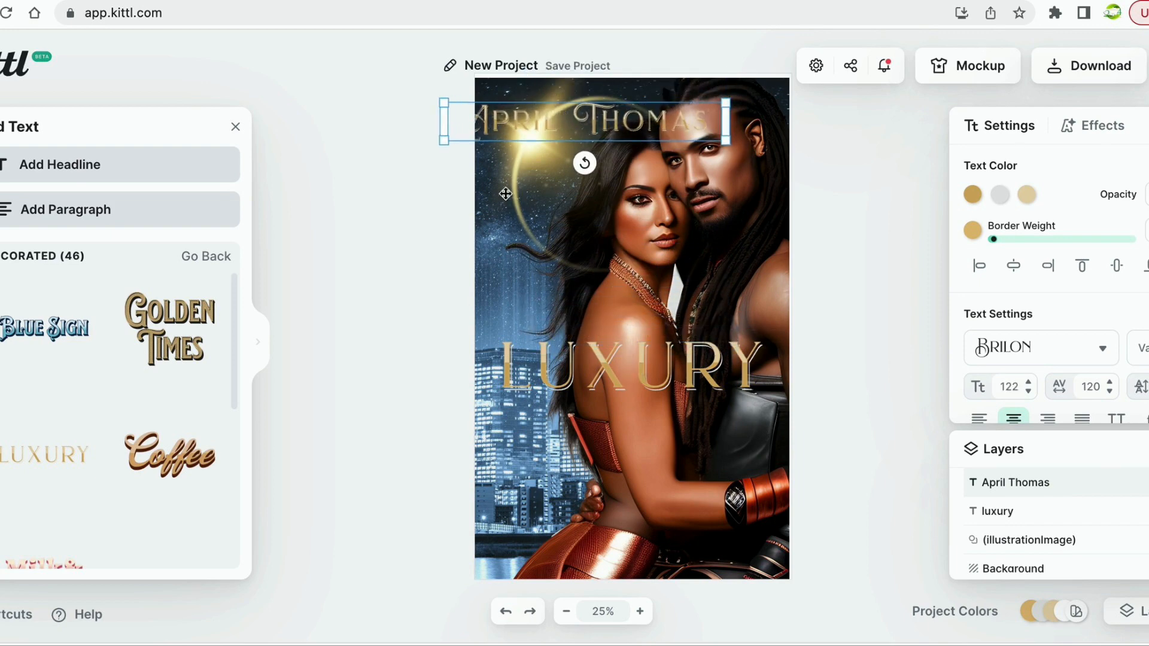
{"action": "left_click_drag", "start_coordinate": [733, 144], "coordinate": [789, 155]}
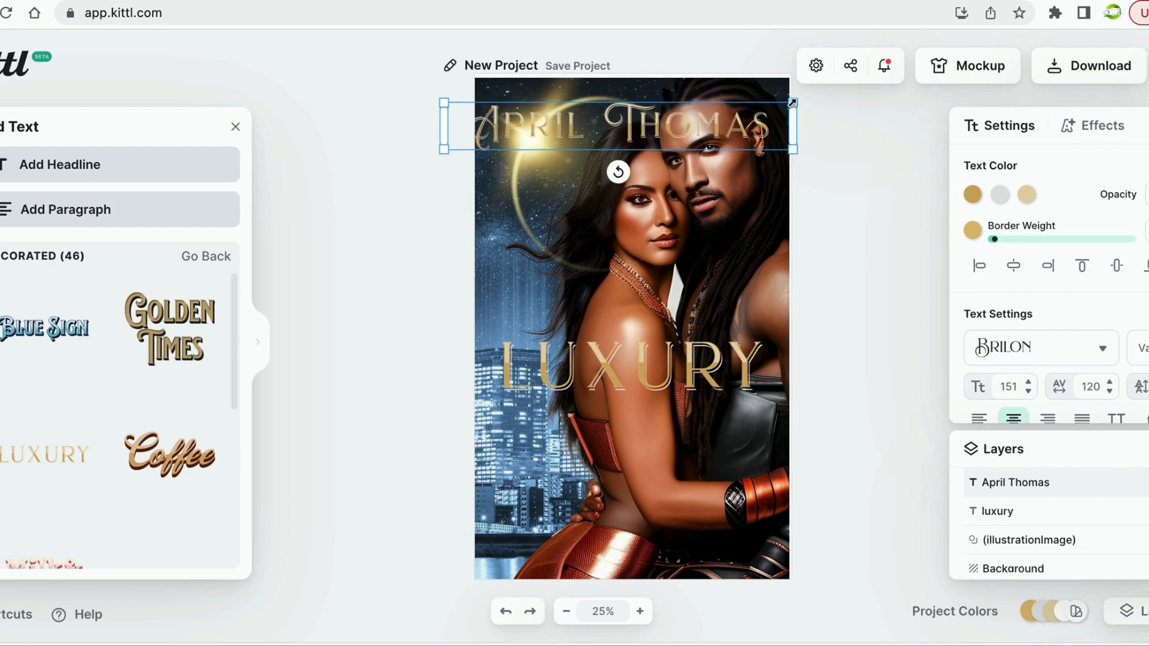
{"action": "left_click_drag", "start_coordinate": [792, 102], "coordinate": [768, 107]}
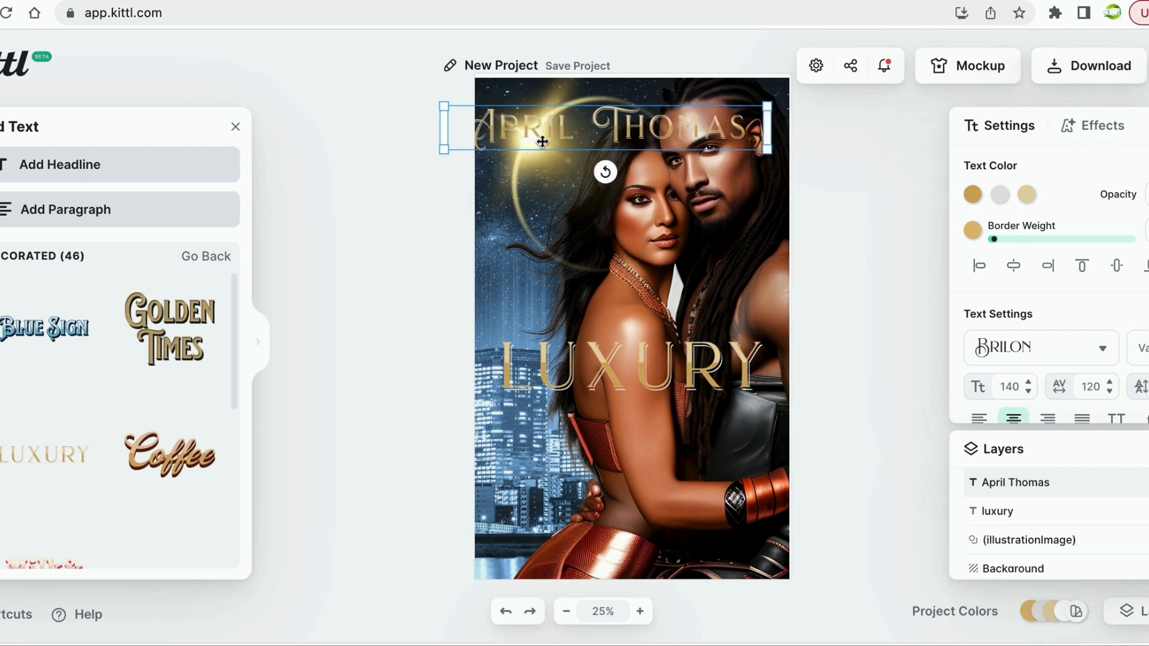
{"action": "mouse_move", "coordinate": [598, 147]}
{"action": "left_mouse_down"}
{"action": "mouse_move", "coordinate": [633, 147]}
{"action": "mouse_move", "coordinate": [592, 157]}
{"action": "mouse_move", "coordinate": [602, 146]}
{"action": "left_mouse_up"}
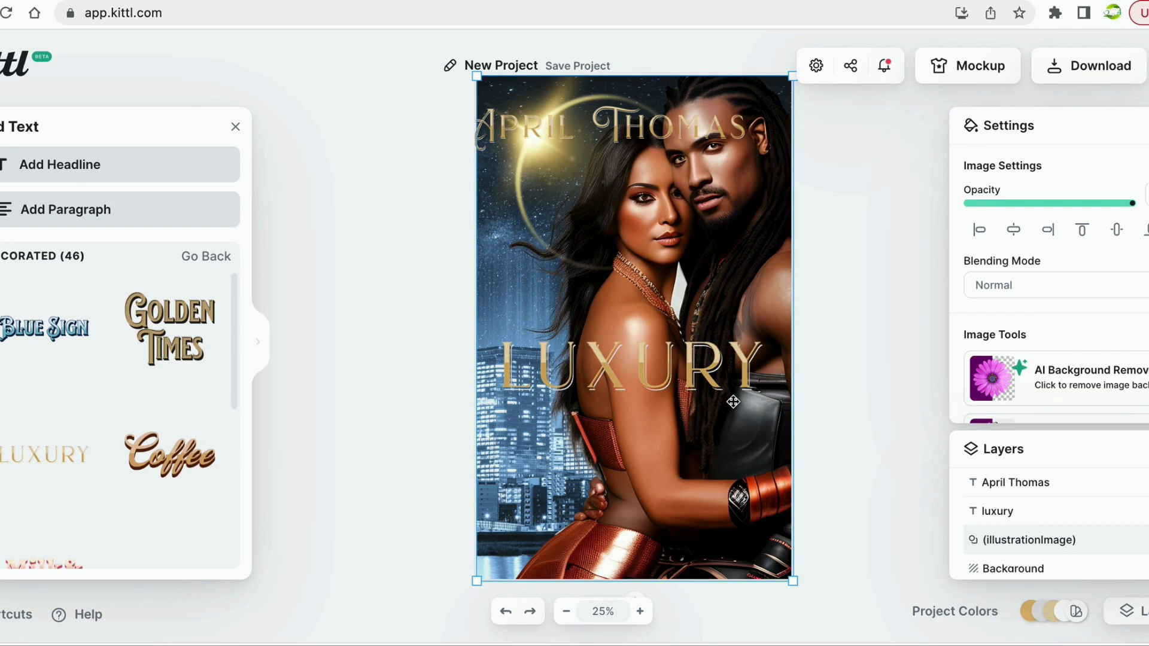
{"action": "left_click_drag", "start_coordinate": [733, 402], "coordinate": [731, 400]}
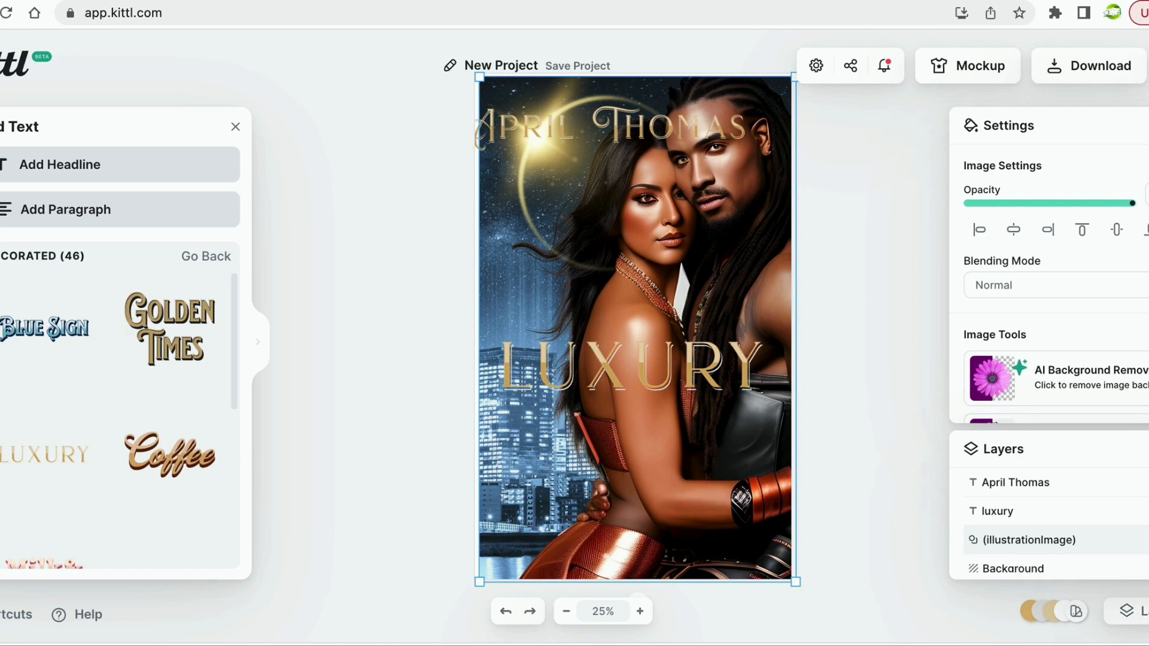
Lock the couple photo layer so it can't be moved.
{"action": "left_click", "coordinate": [1147, 540]}
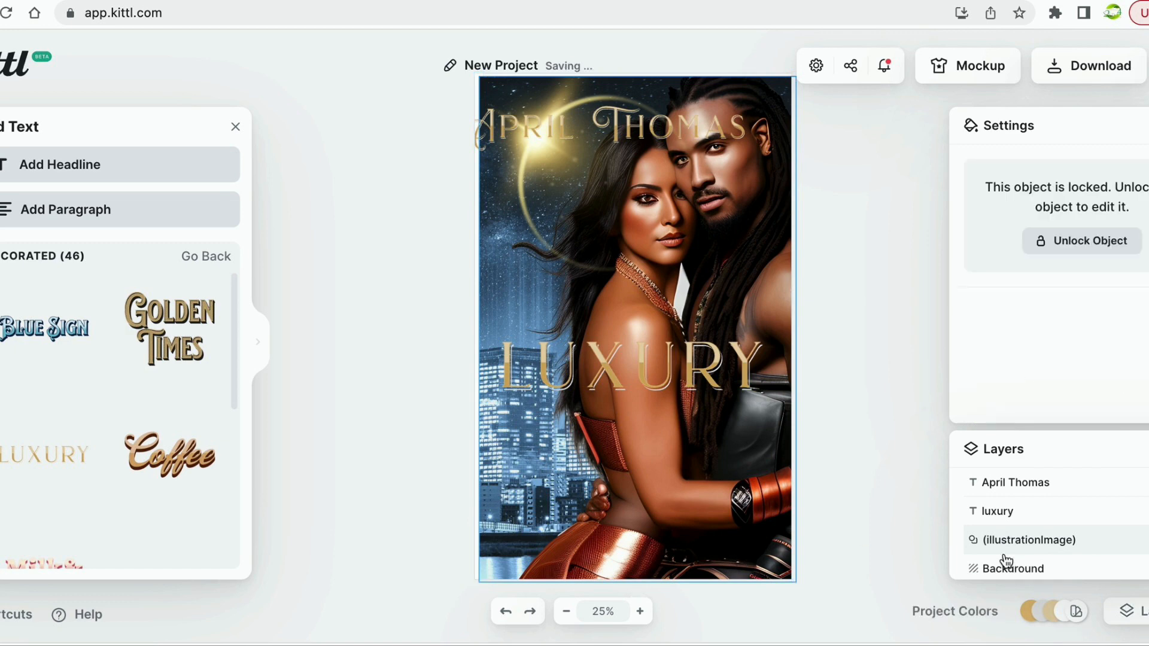
{"action": "left_click", "coordinate": [861, 509]}
{"action": "left_click", "coordinate": [688, 479]}
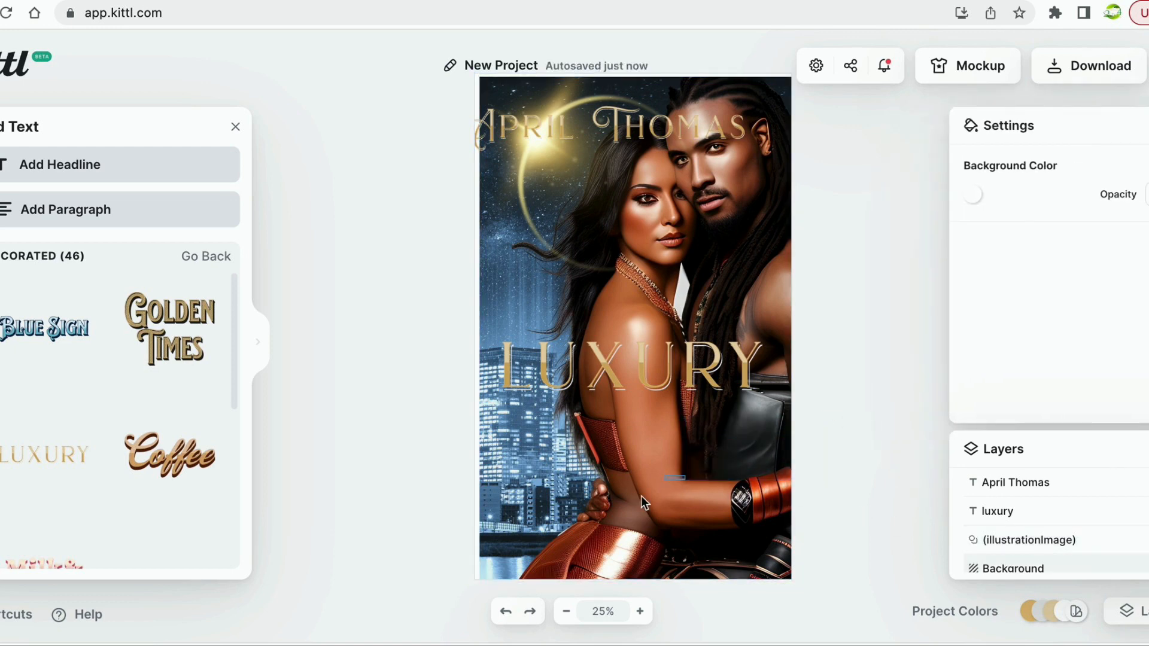
{"action": "left_click_drag", "start_coordinate": [738, 457], "coordinate": [746, 457]}
{"action": "left_click", "coordinate": [907, 375]}
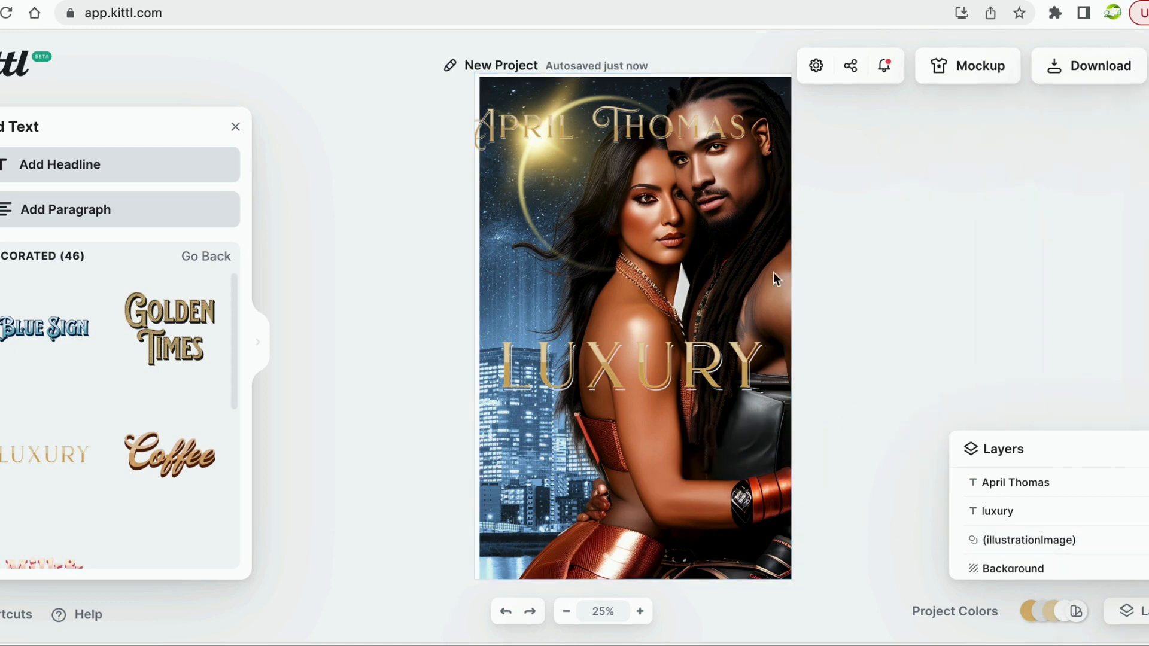
{"action": "left_click", "coordinate": [637, 131]}
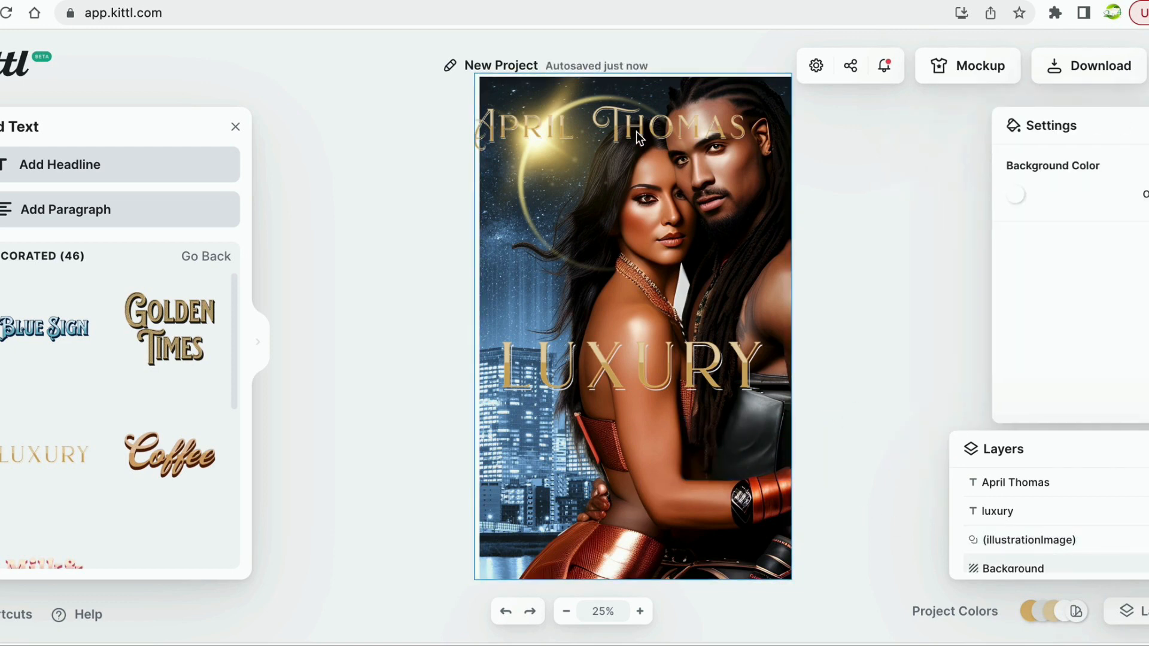
Shrink the author name to size 81 and place it just below LUXURY.
{"action": "left_click", "coordinate": [1031, 484]}
{"action": "left_click", "coordinate": [690, 141]}
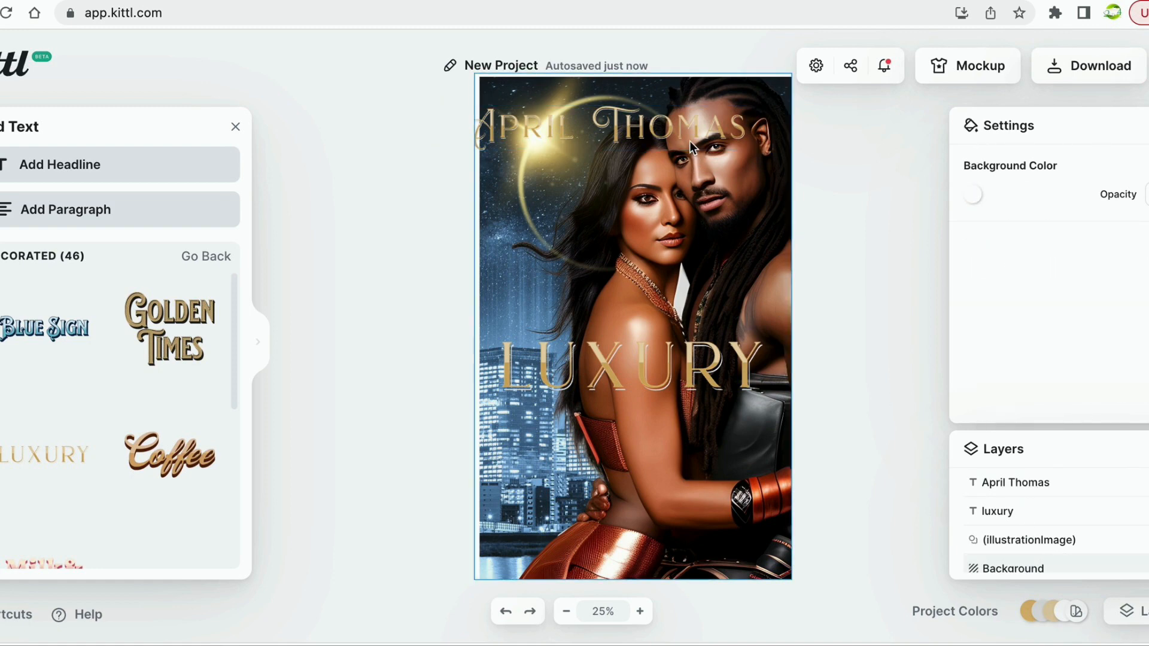
{"action": "left_click", "coordinate": [1026, 482]}
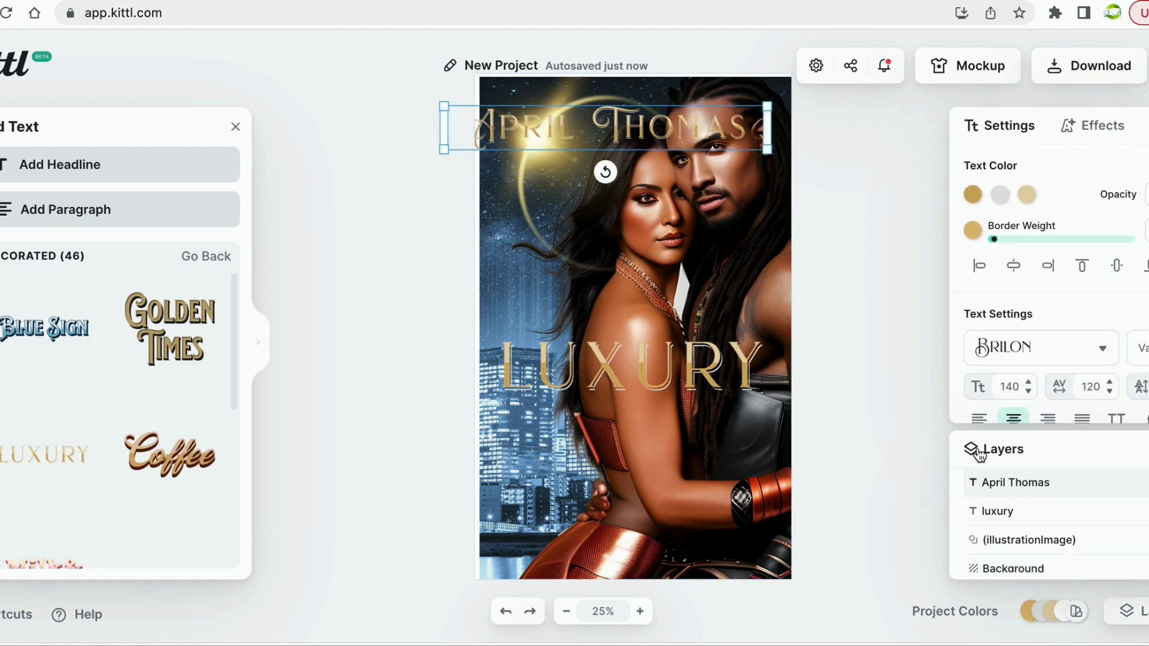
{"action": "left_click_drag", "start_coordinate": [710, 141], "coordinate": [722, 427]}
{"action": "left_click_drag", "start_coordinate": [461, 432], "coordinate": [533, 419]}
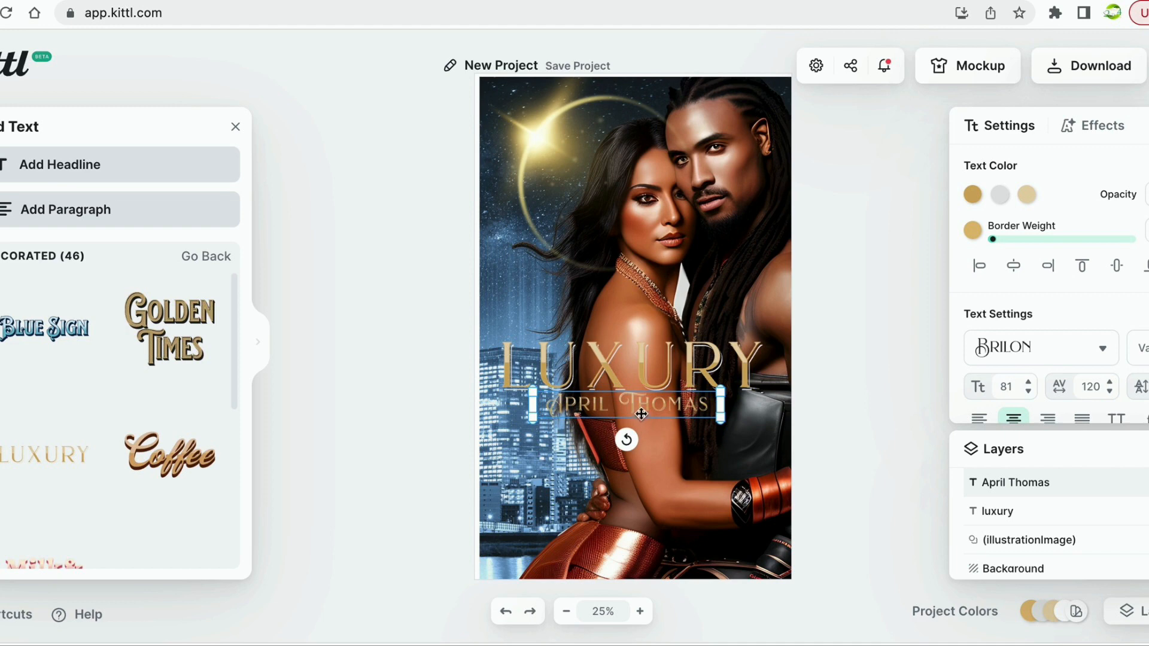
{"action": "mouse_move", "coordinate": [641, 414]}
{"action": "left_mouse_down"}
{"action": "mouse_move", "coordinate": [640, 545]}
{"action": "mouse_move", "coordinate": [651, 424]}
{"action": "left_mouse_up"}
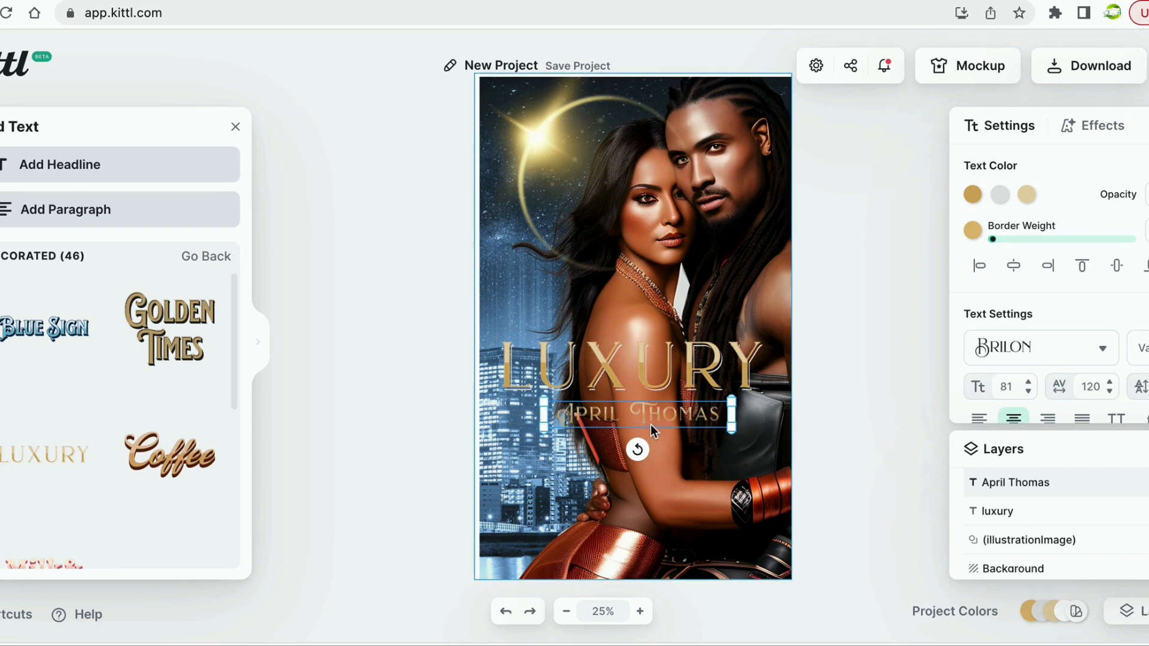
Move the author name down to the bottom edge of the cover.
{"action": "left_click", "coordinate": [651, 519]}
{"action": "left_click", "coordinate": [630, 409]}
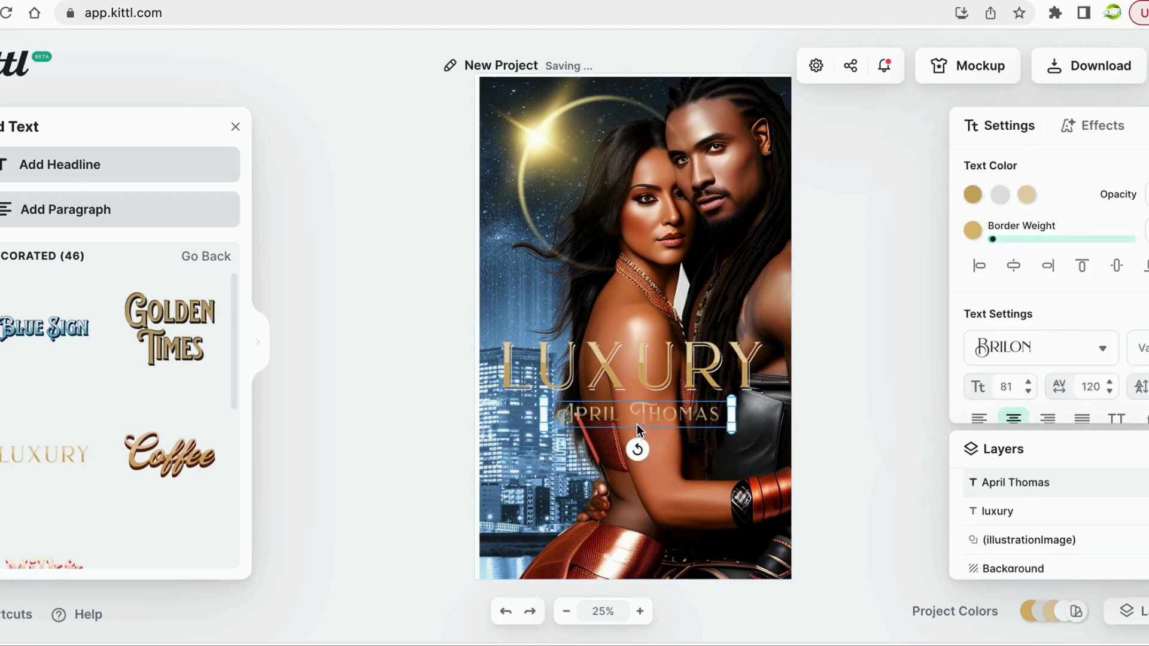
{"action": "left_click_drag", "start_coordinate": [637, 425], "coordinate": [642, 554]}
{"action": "left_click", "coordinate": [859, 395]}
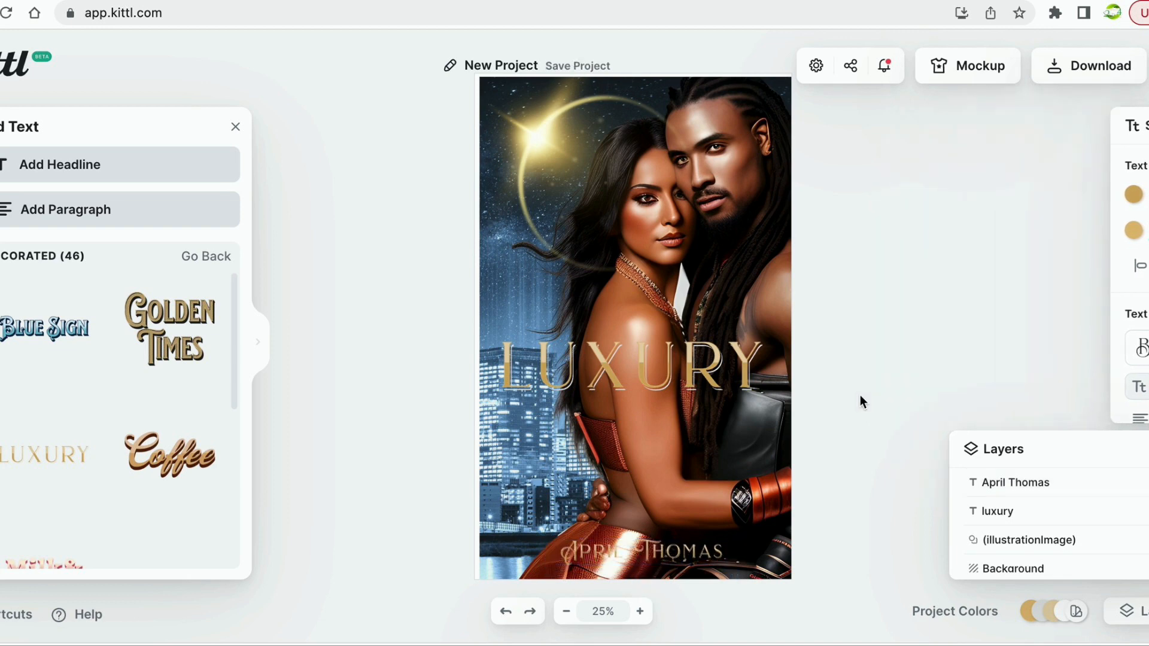
{"action": "left_click", "coordinate": [652, 354]}
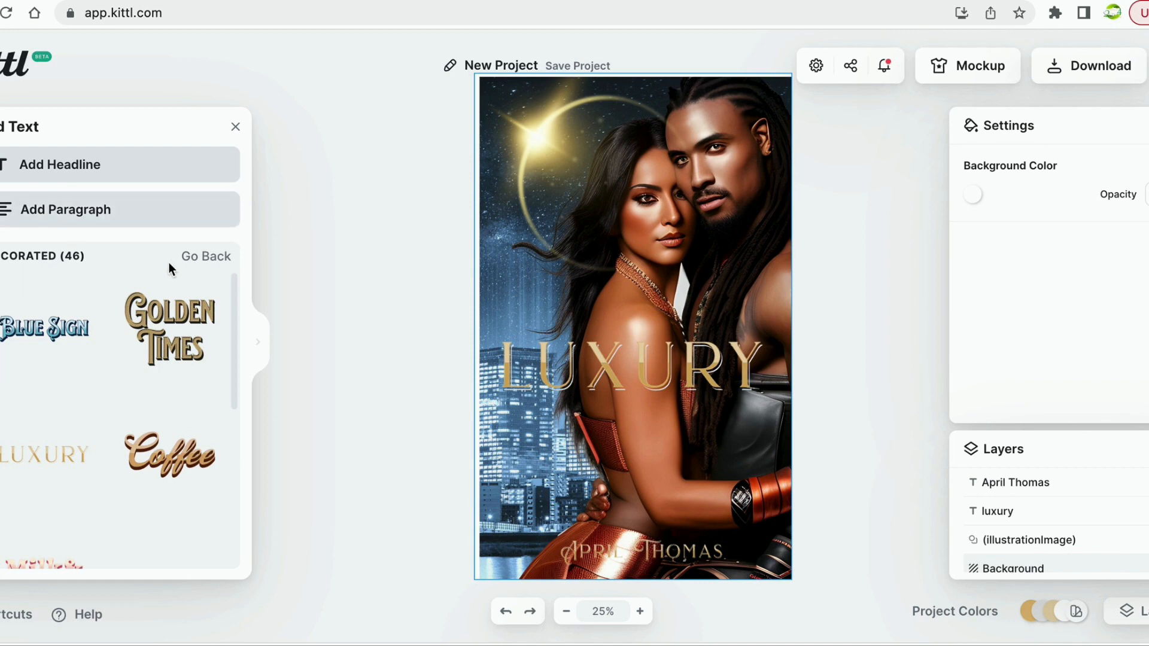
{"action": "left_click", "coordinate": [204, 256]}
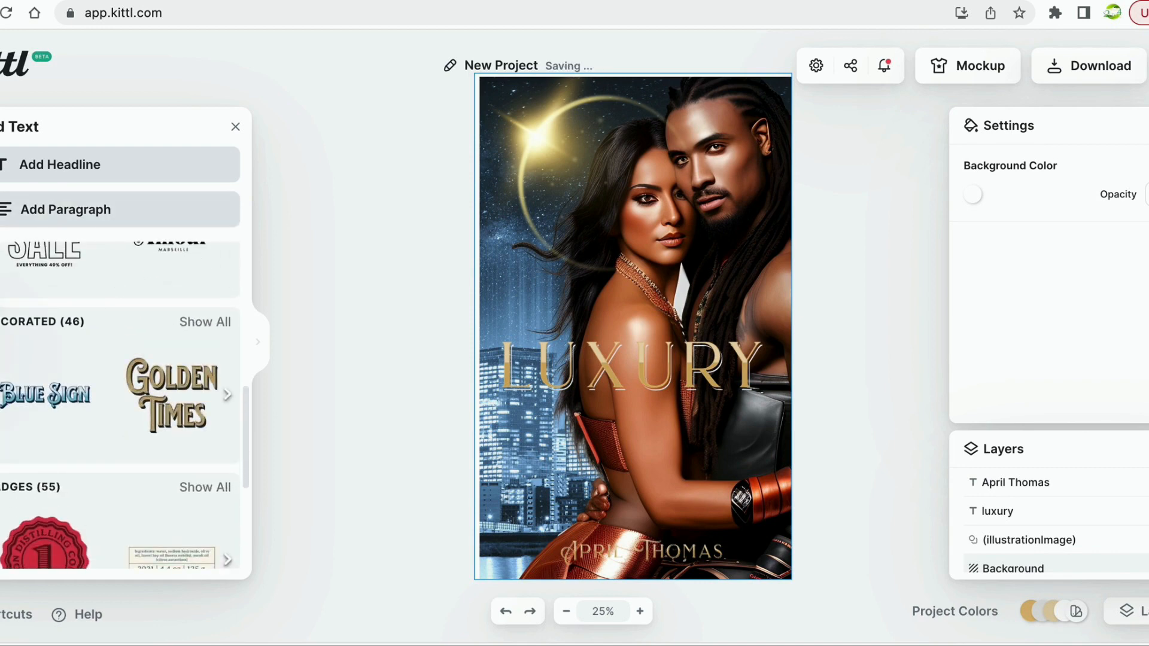
Browse the Ornaments categories in the elements library.
{"action": "left_click", "coordinate": [0, 194]}
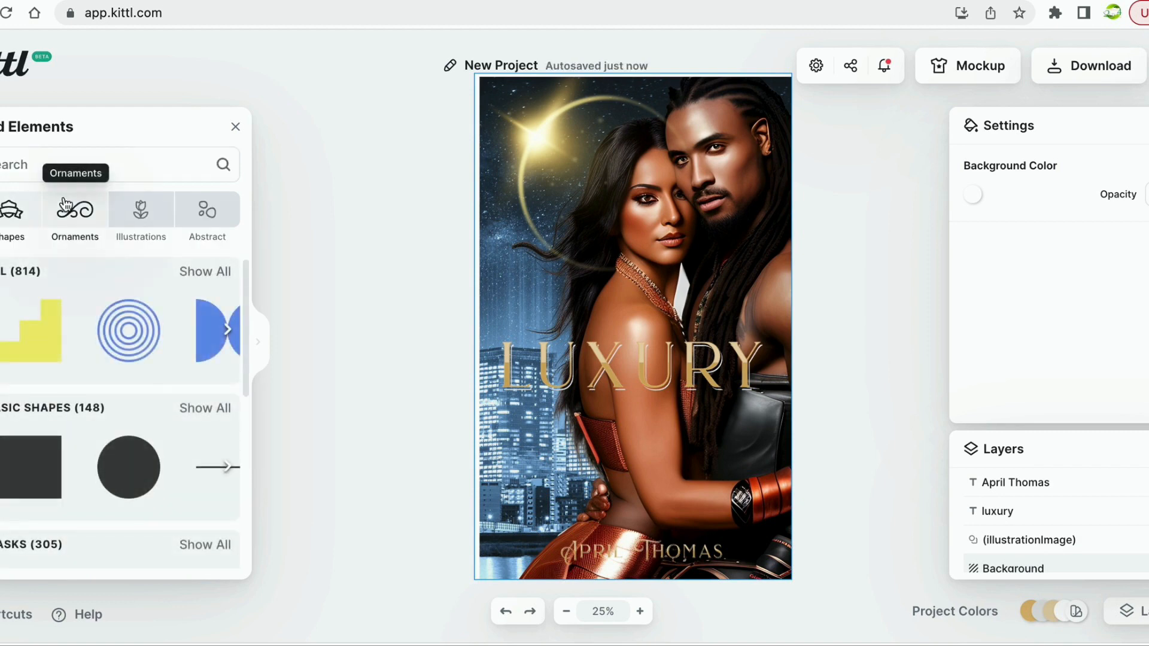
{"action": "left_click", "coordinate": [70, 223]}
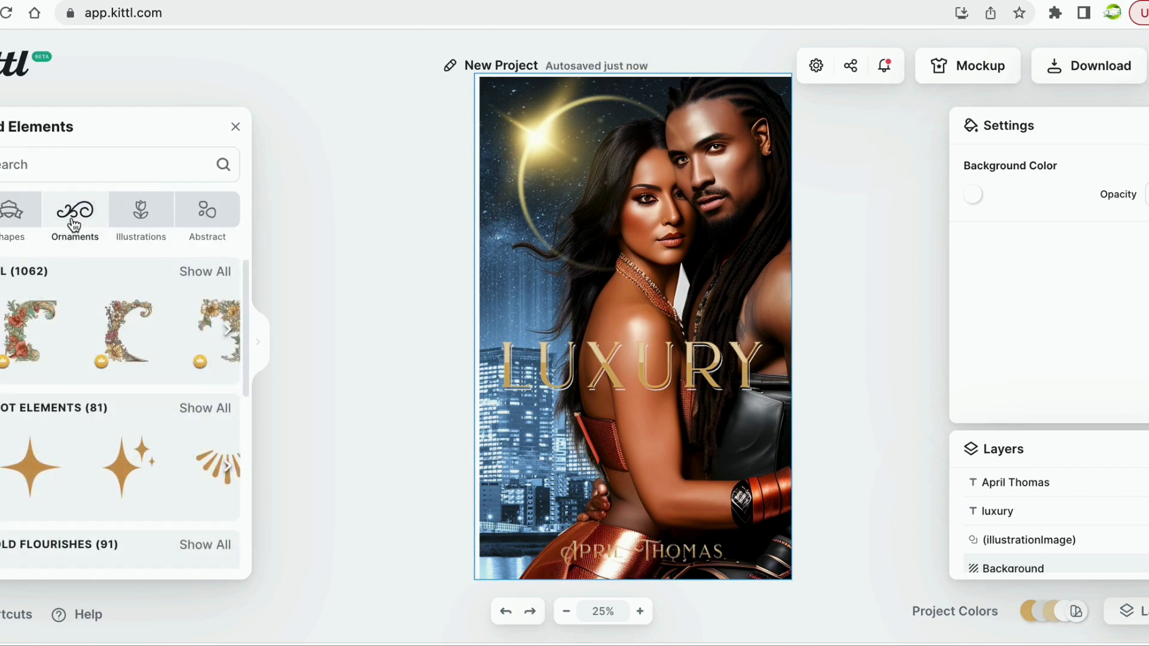
{"action": "scroll", "coordinate": [107, 384], "scroll_direction": "down", "scroll_amount": 6}
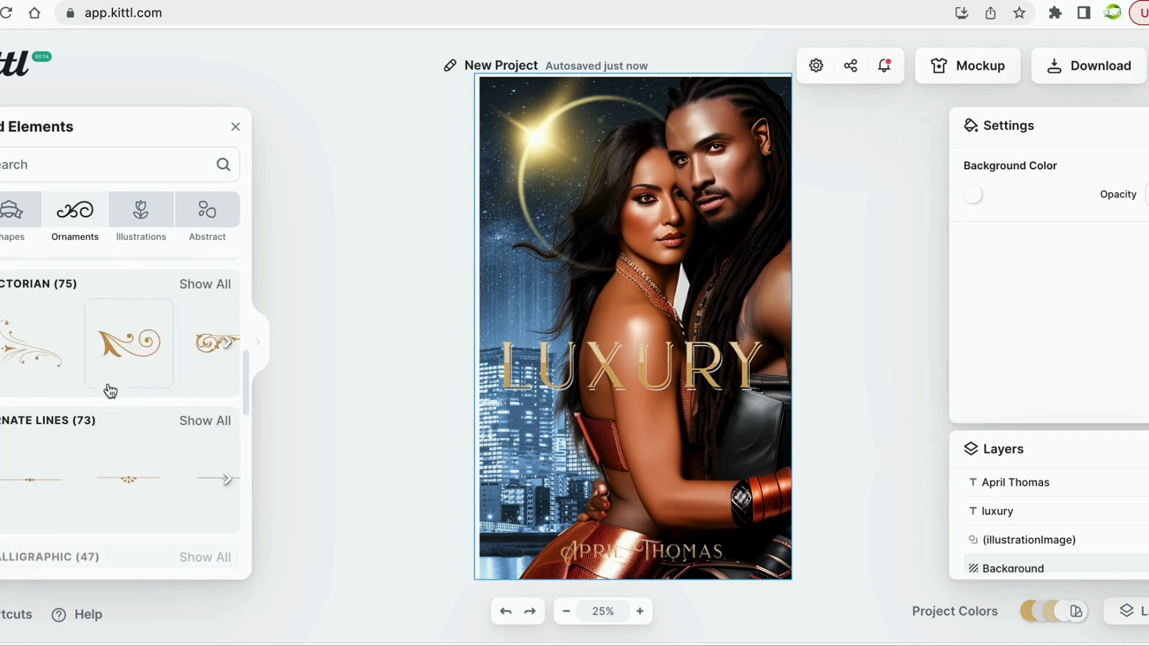
{"action": "scroll", "coordinate": [110, 390], "scroll_direction": "down", "scroll_amount": 6}
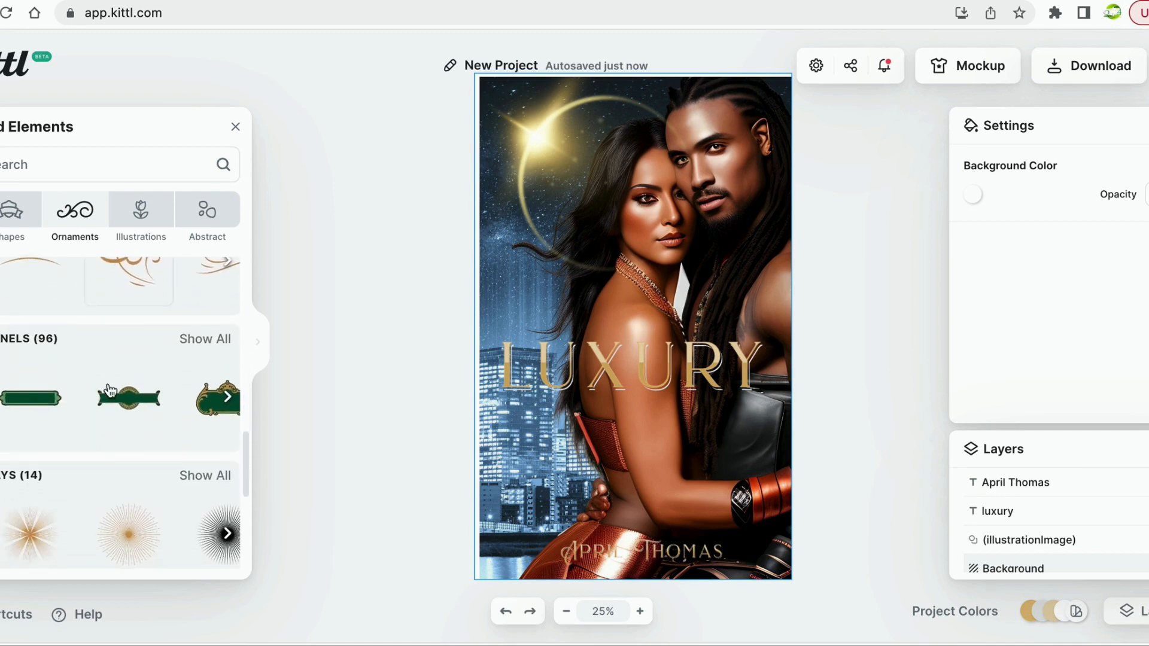
{"action": "scroll", "coordinate": [109, 389], "scroll_direction": "down", "scroll_amount": 2}
{"action": "scroll", "coordinate": [60, 335], "scroll_direction": "up", "scroll_amount": 2}
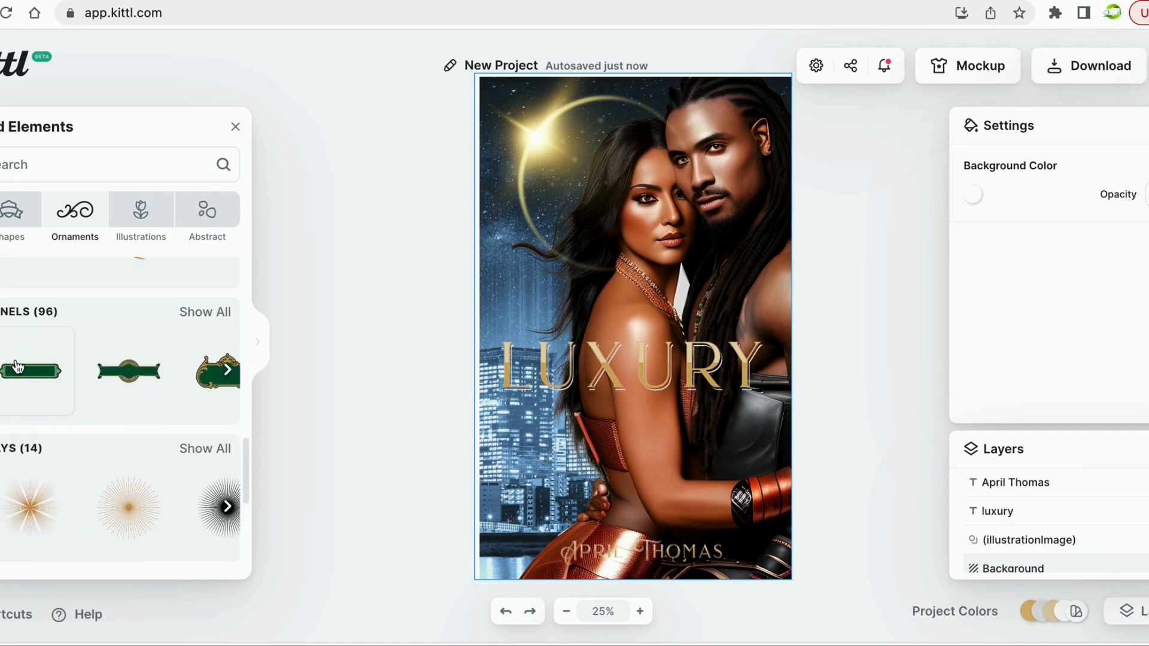
{"action": "scroll", "coordinate": [102, 394], "scroll_direction": "down", "scroll_amount": 4}
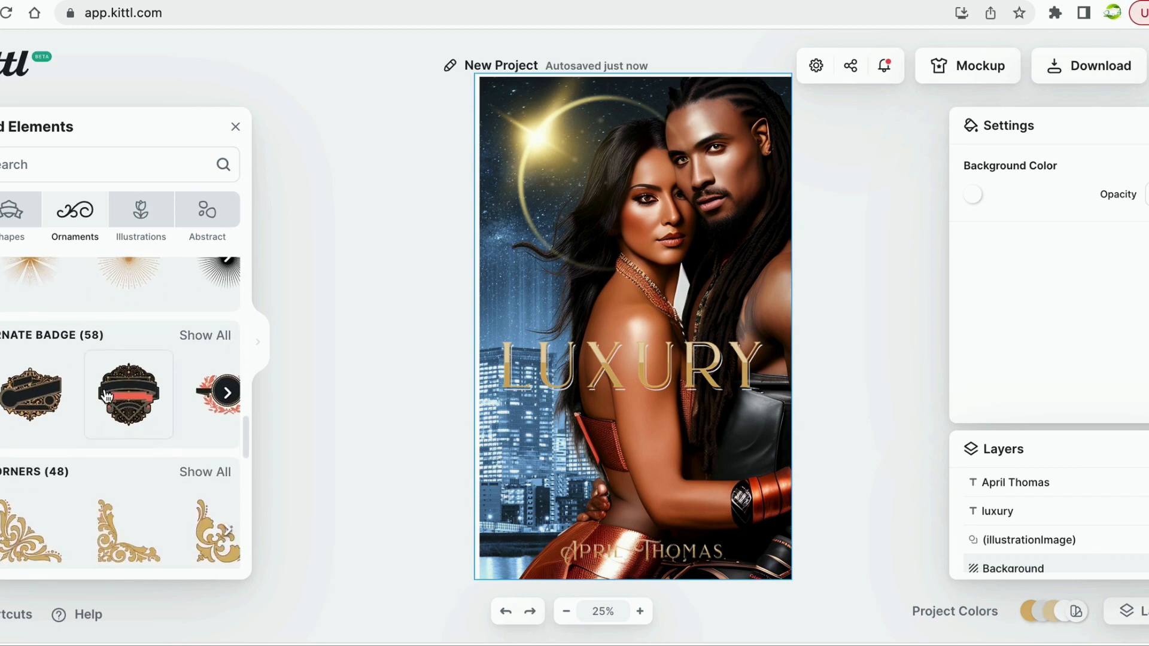
Scroll through all Ornate Badge designs and close the library without adding one.
{"action": "left_click", "coordinate": [222, 333]}
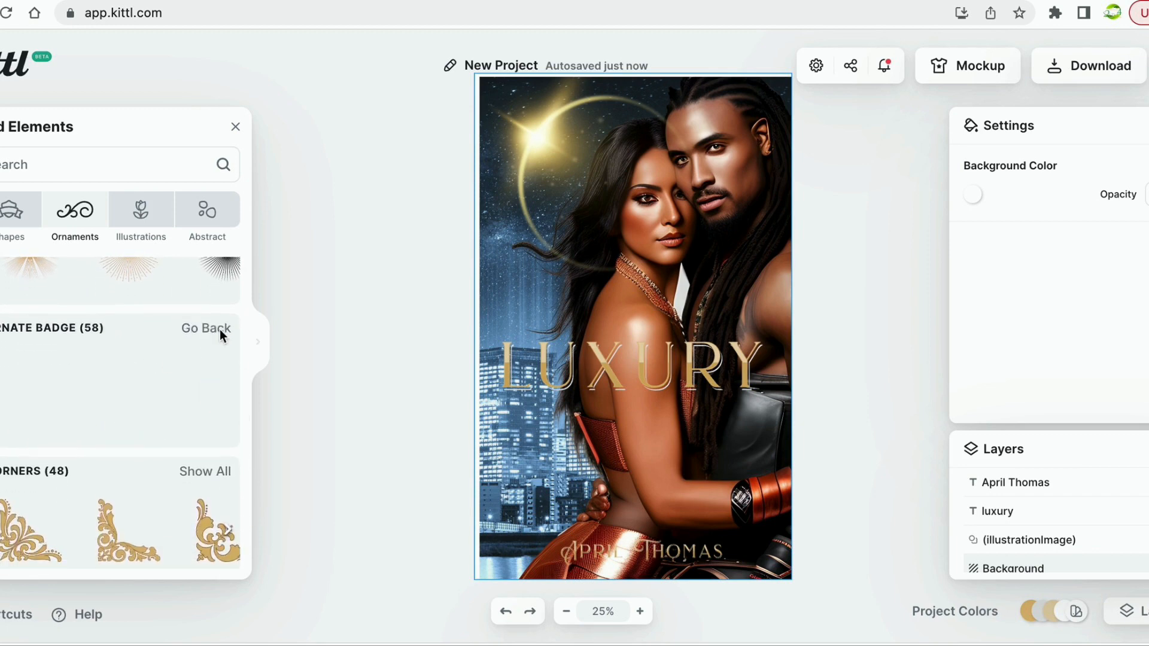
{"action": "scroll", "coordinate": [175, 477], "scroll_direction": "down", "scroll_amount": 2}
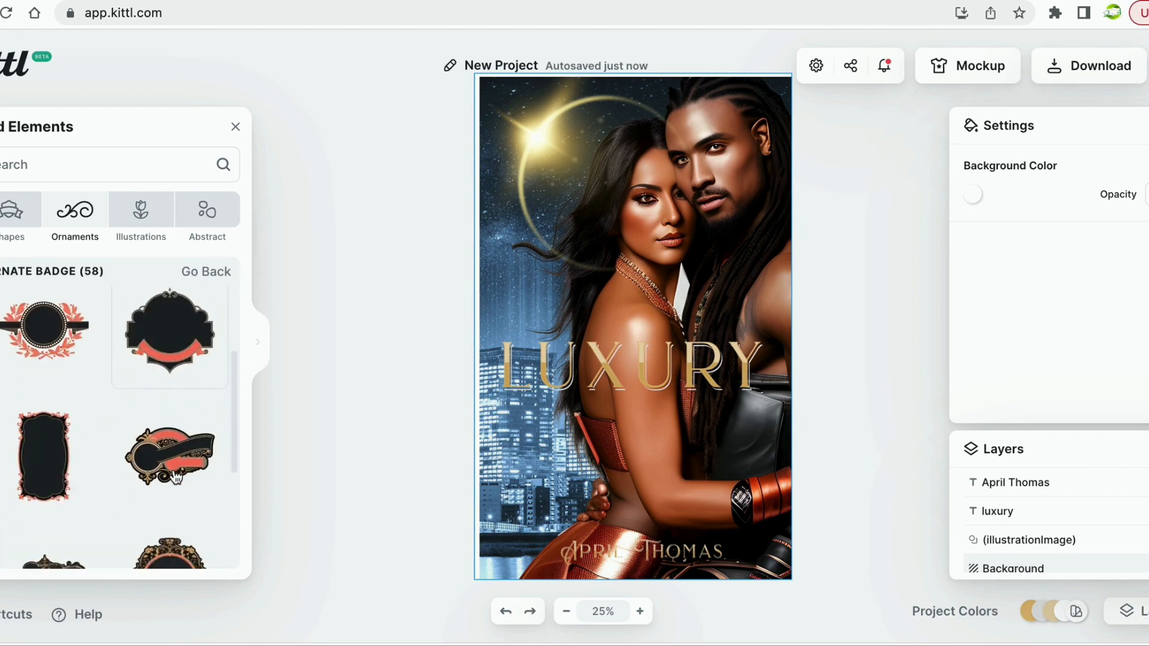
{"action": "scroll", "coordinate": [176, 477], "scroll_direction": "down", "scroll_amount": 2}
{"action": "scroll", "coordinate": [175, 477], "scroll_direction": "down", "scroll_amount": 2}
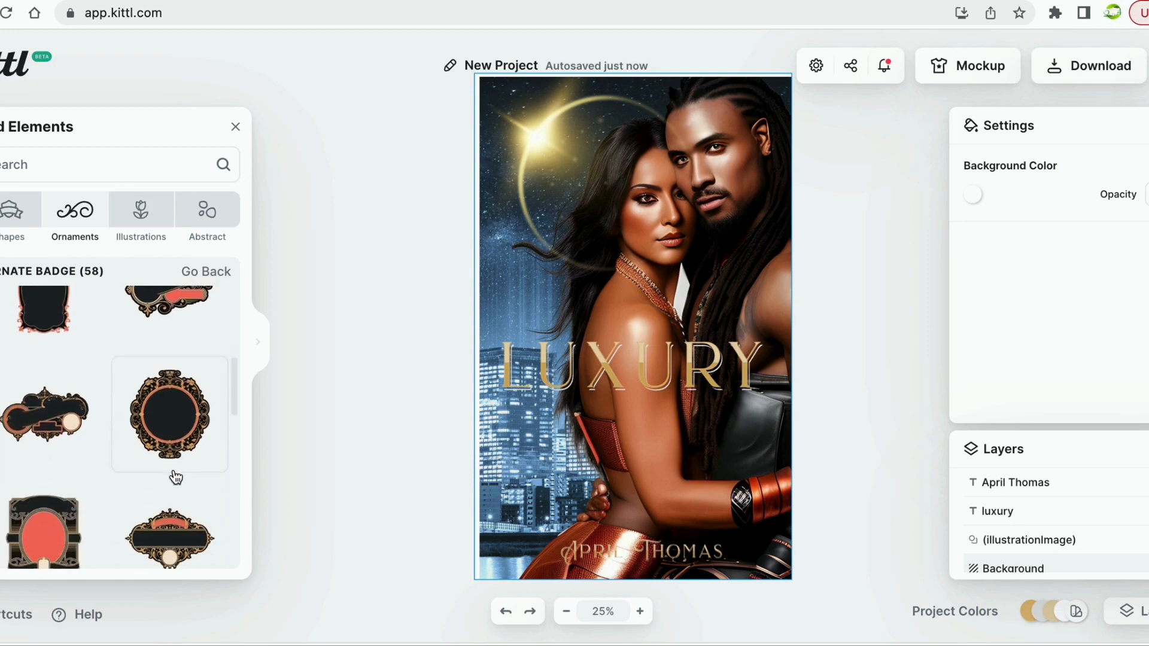
{"action": "scroll", "coordinate": [176, 476], "scroll_direction": "down", "scroll_amount": 2}
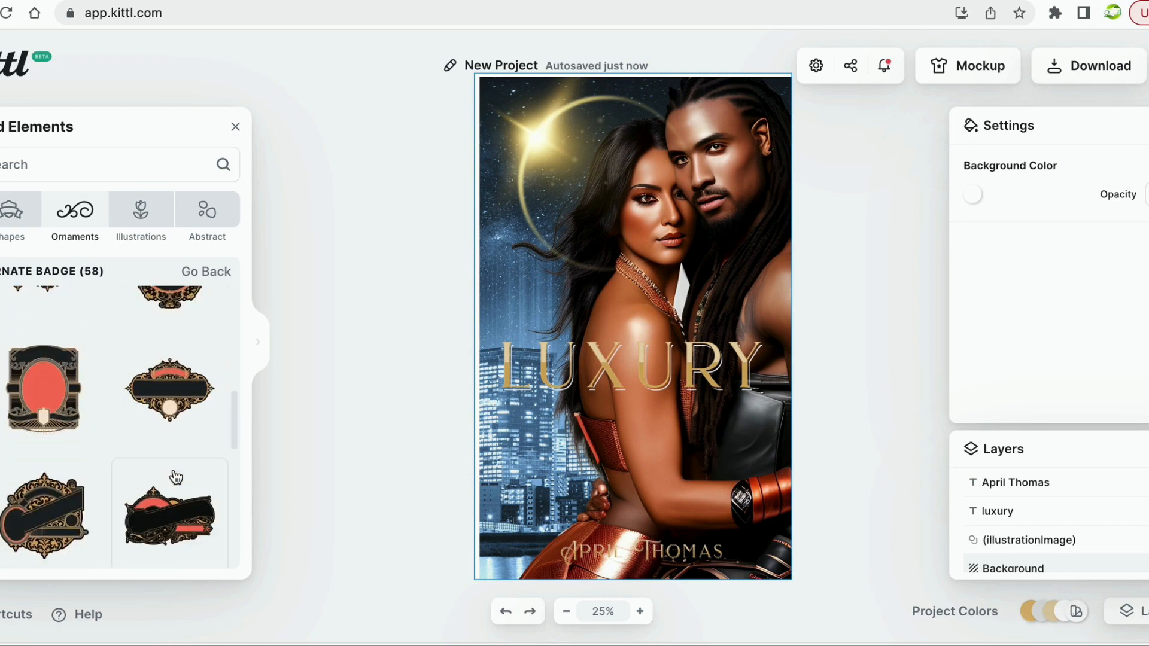
{"action": "scroll", "coordinate": [176, 477], "scroll_direction": "down", "scroll_amount": 1}
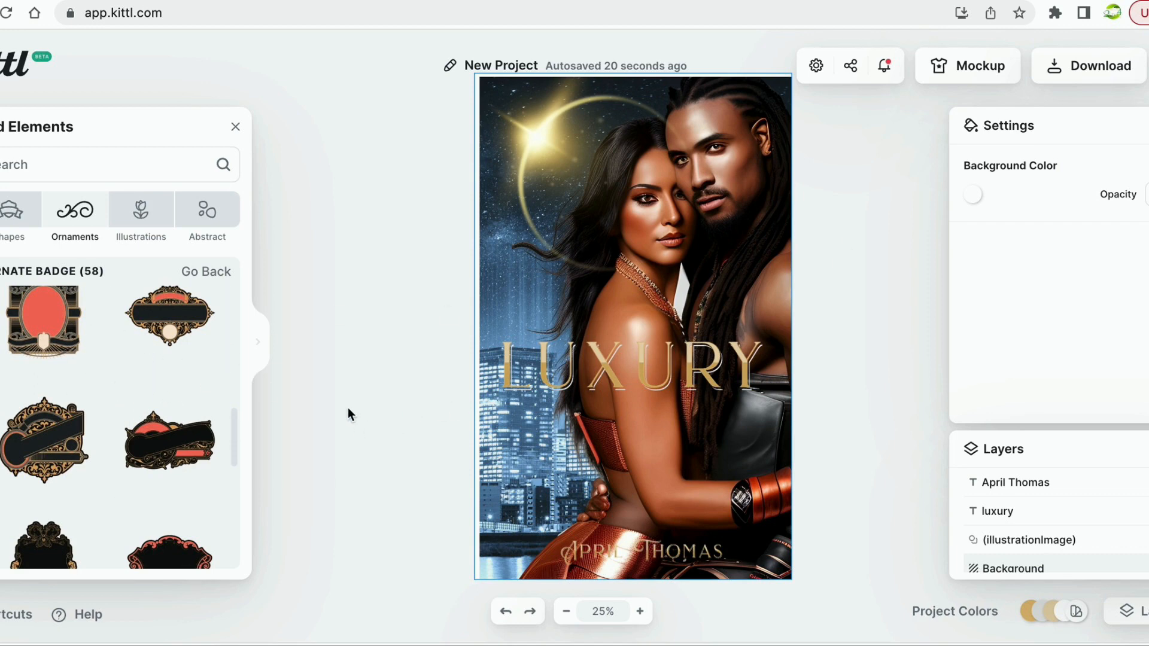
{"action": "left_click", "coordinate": [235, 127]}
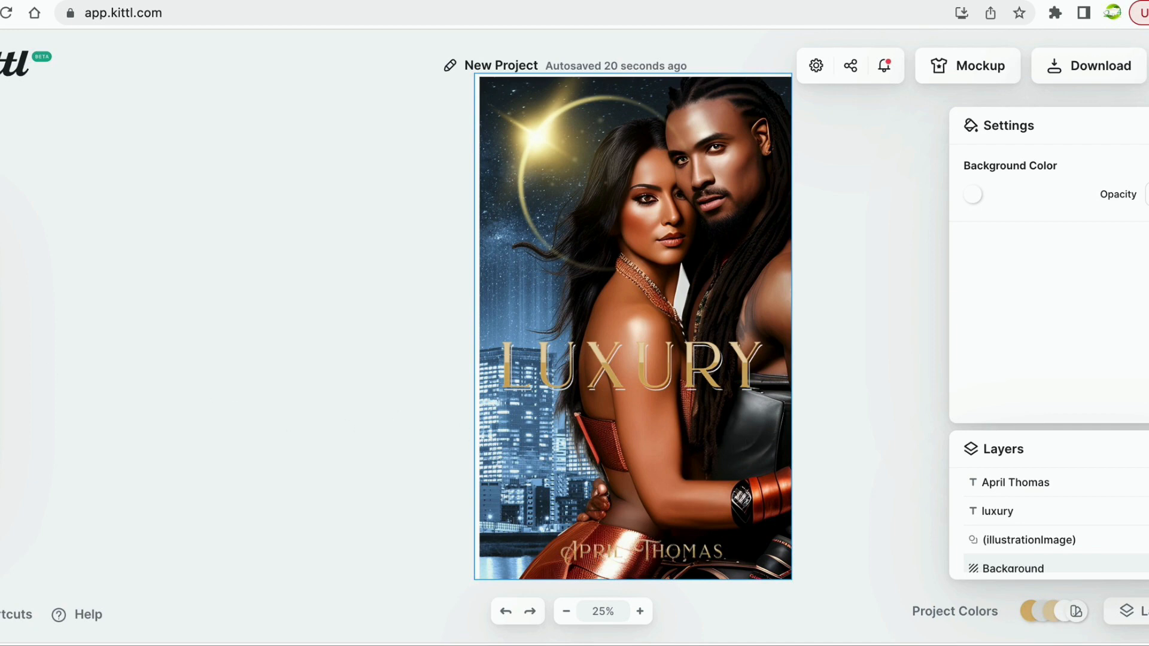
Reopen the elements library on the Abstract category and scroll its first row sideways.
{"action": "left_click", "coordinate": [4, 285]}
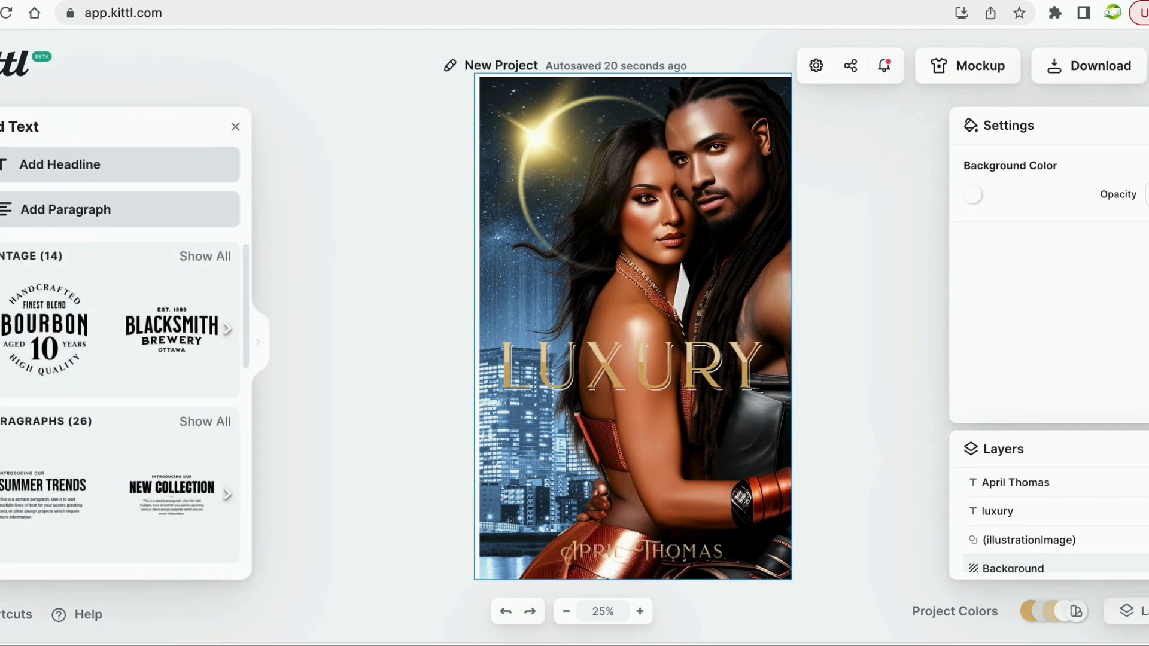
{"action": "left_click", "coordinate": [2, 236]}
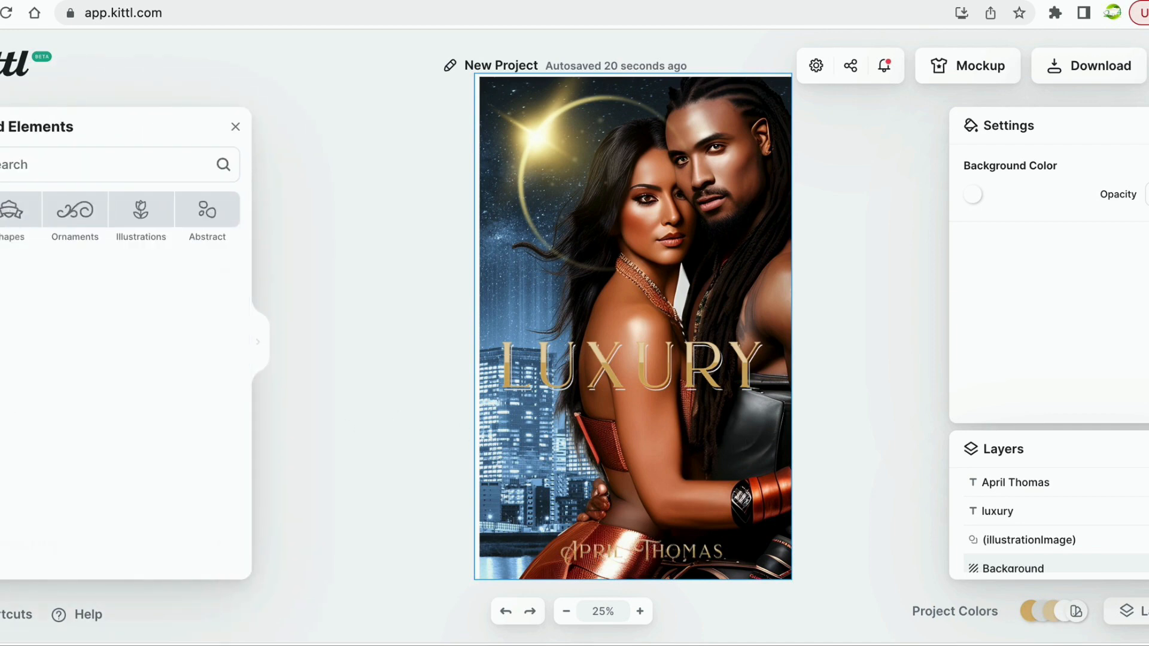
{"action": "left_click", "coordinate": [206, 217]}
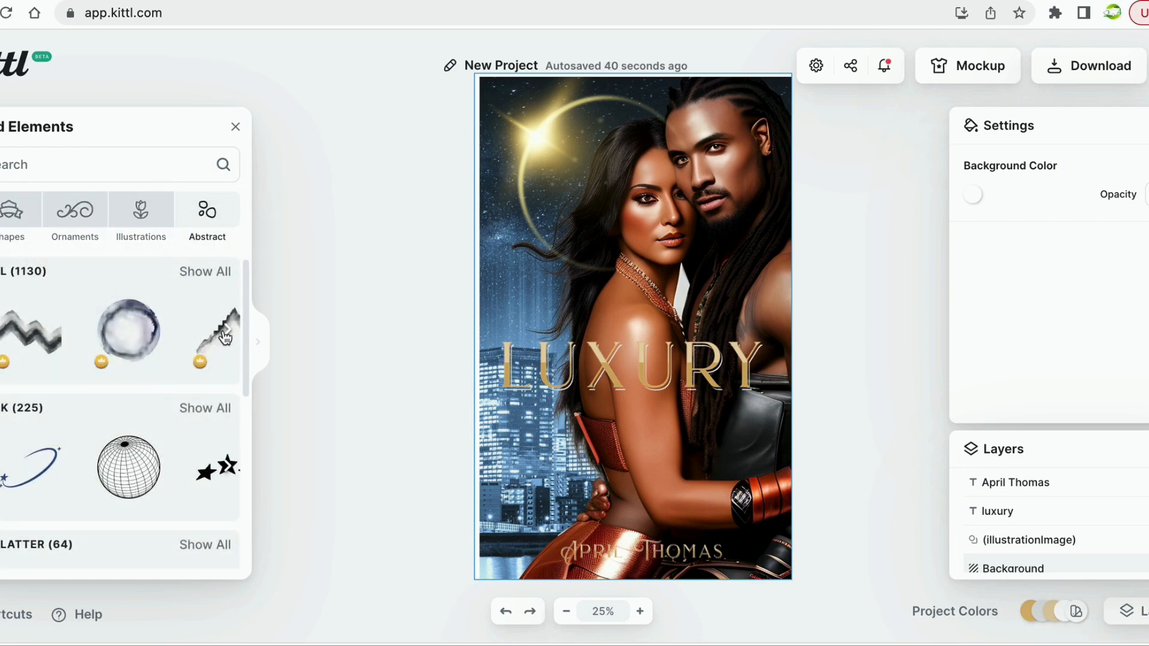
{"action": "scroll", "coordinate": [229, 338], "scroll_direction": "right", "scroll_amount": 10}
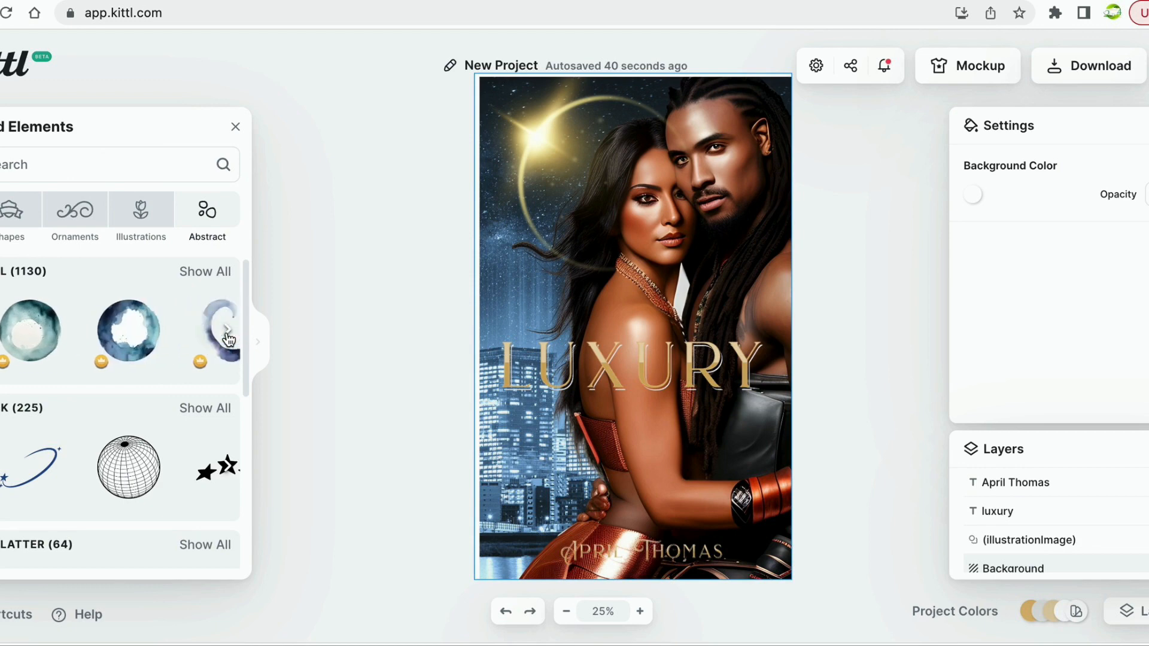
{"action": "left_click", "coordinate": [53, 166]}
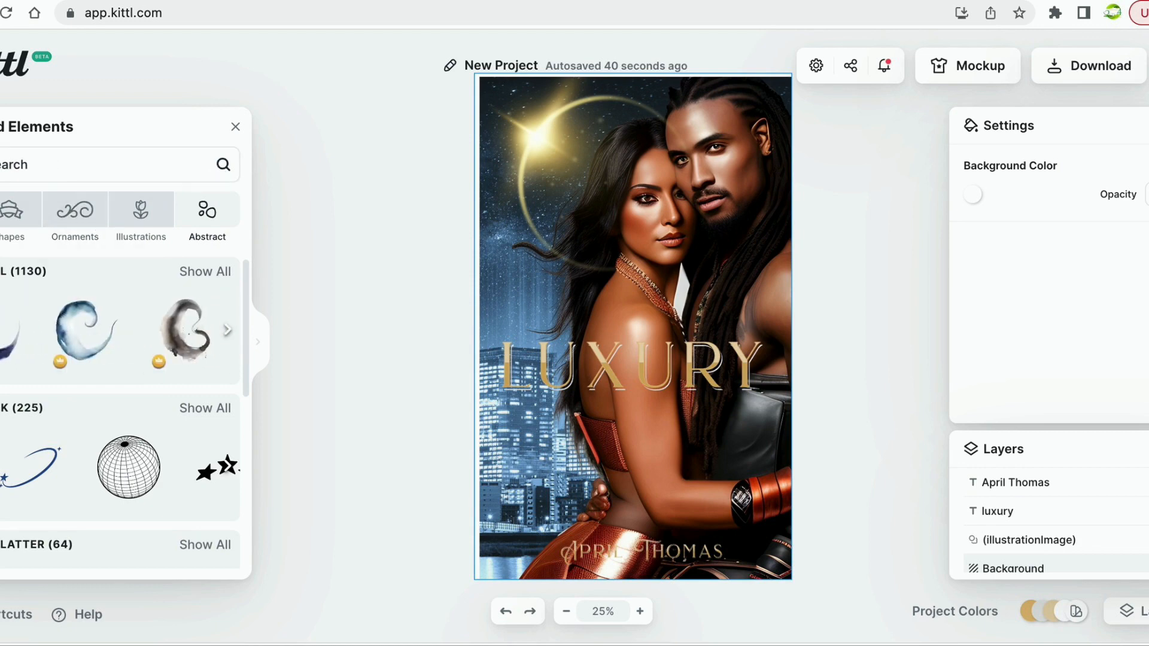
Search the elements library for 'gold' and scroll through the results.
{"action": "type", "text": "gold"}
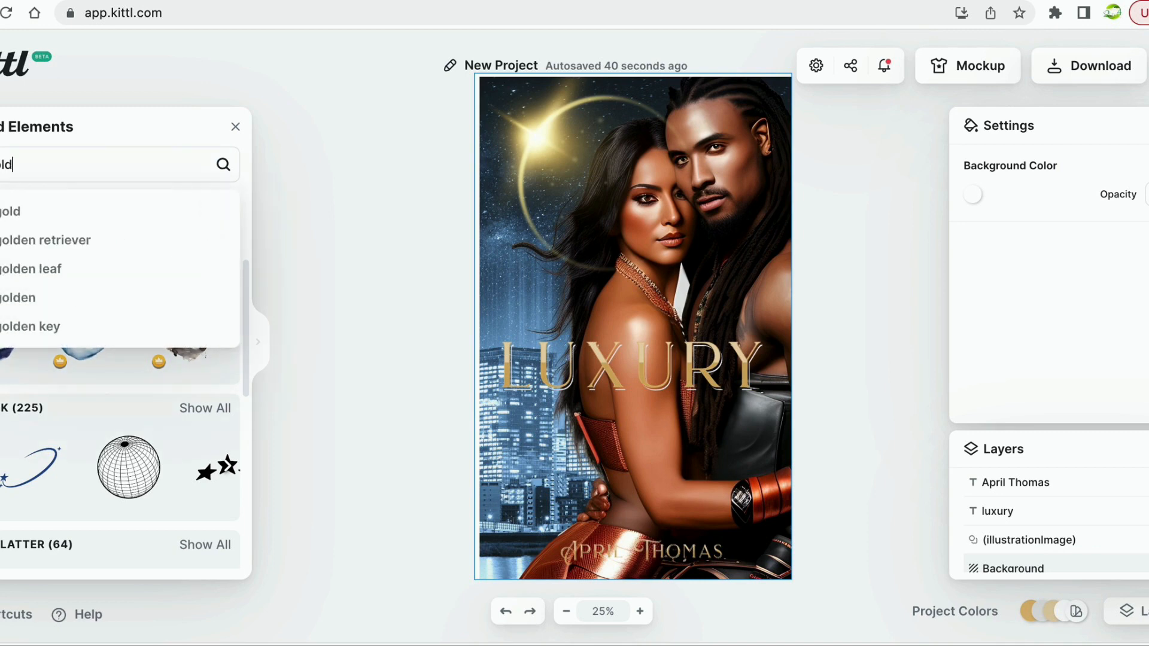
{"action": "key", "text": "Return"}
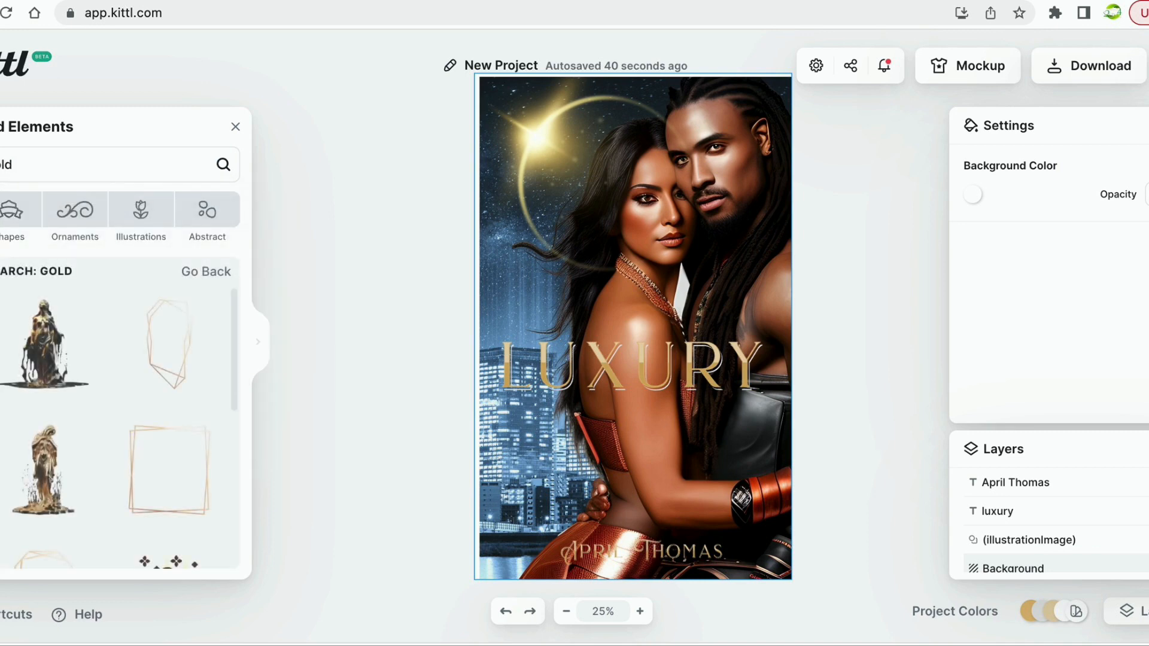
{"action": "scroll", "coordinate": [72, 352], "scroll_direction": "down", "scroll_amount": 10}
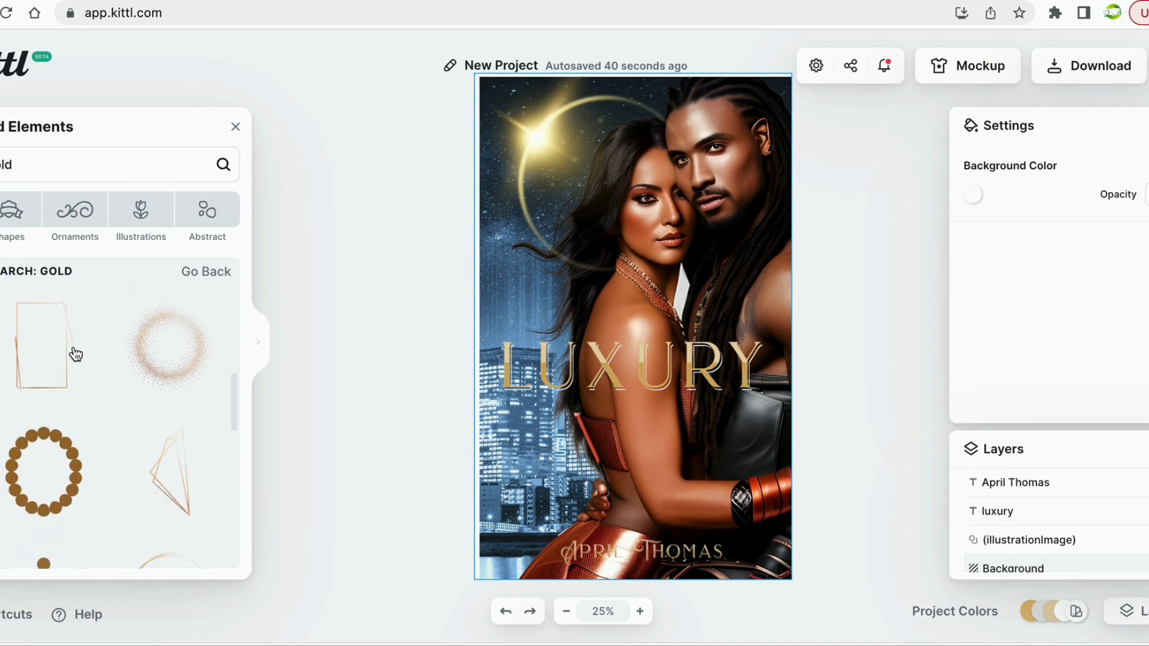
{"action": "scroll", "coordinate": [74, 353], "scroll_direction": "down", "scroll_amount": 10}
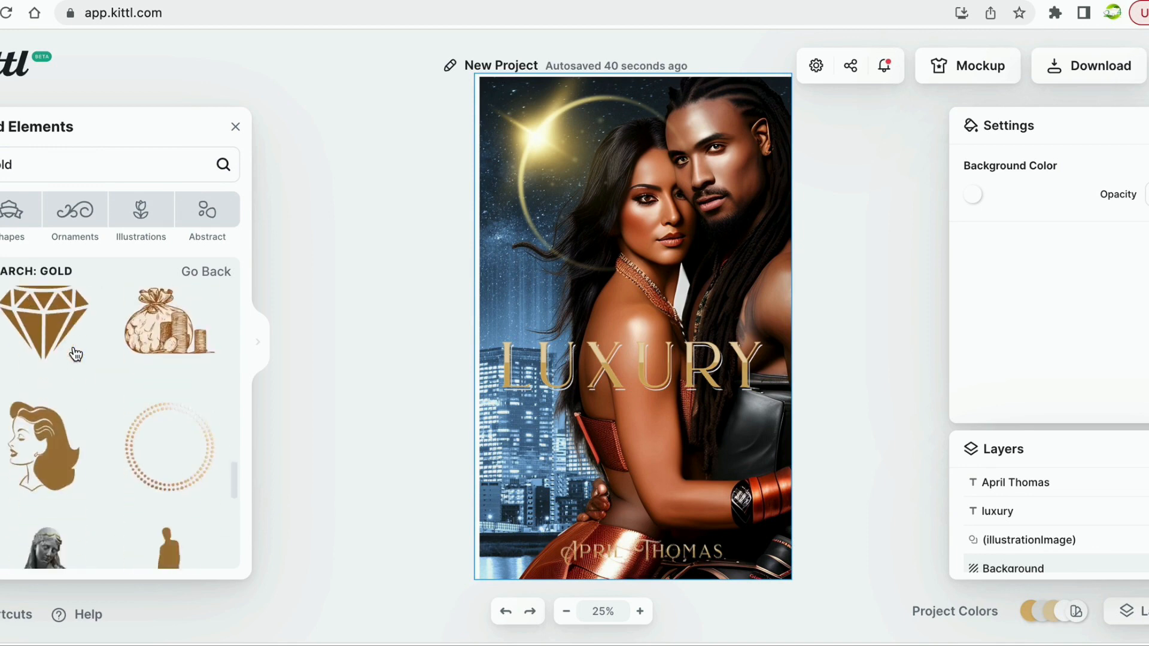
{"action": "scroll", "coordinate": [74, 354], "scroll_direction": "down", "scroll_amount": 10}
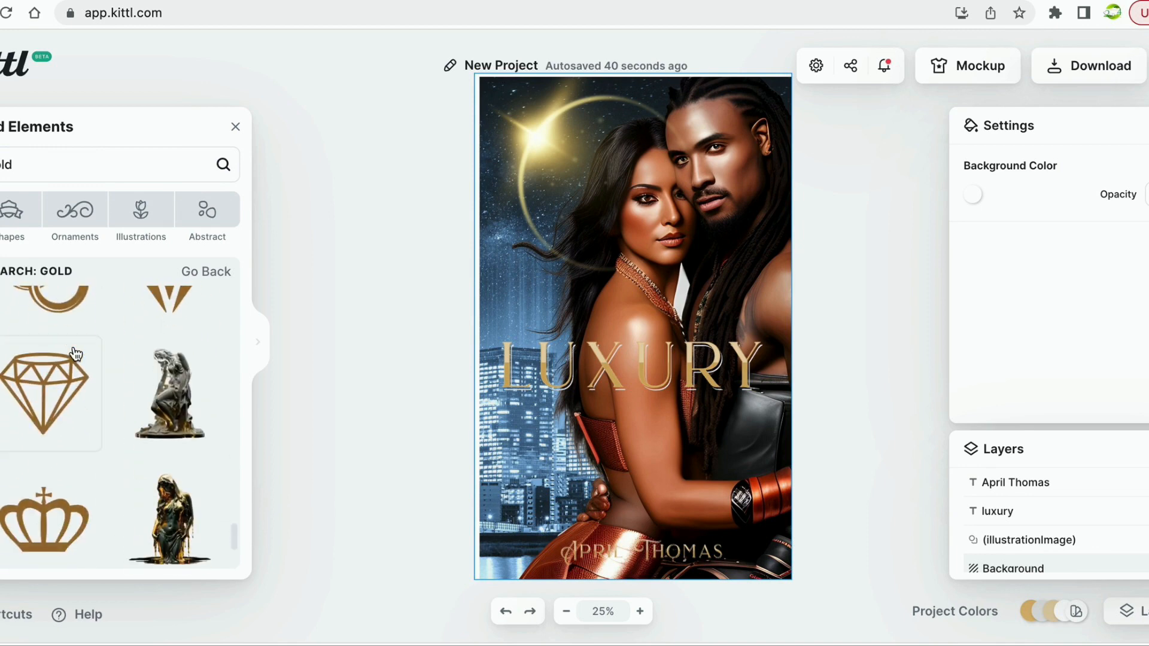
{"action": "scroll", "coordinate": [75, 354], "scroll_direction": "down", "scroll_amount": 10}
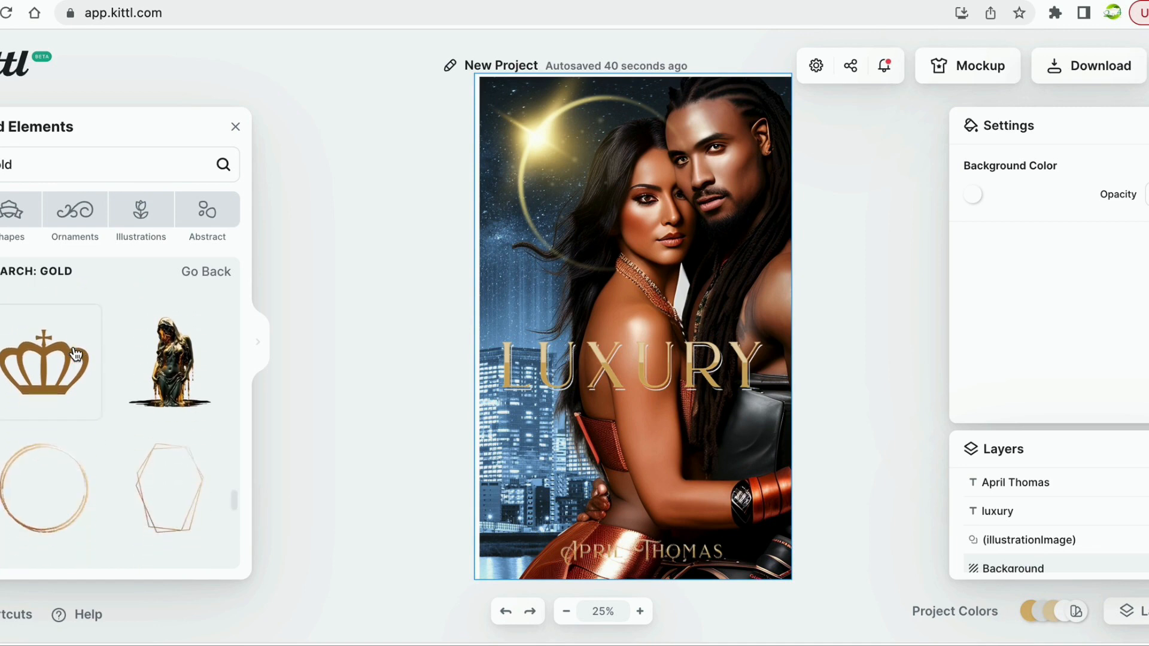
{"action": "scroll", "coordinate": [74, 353], "scroll_direction": "up", "scroll_amount": 5}
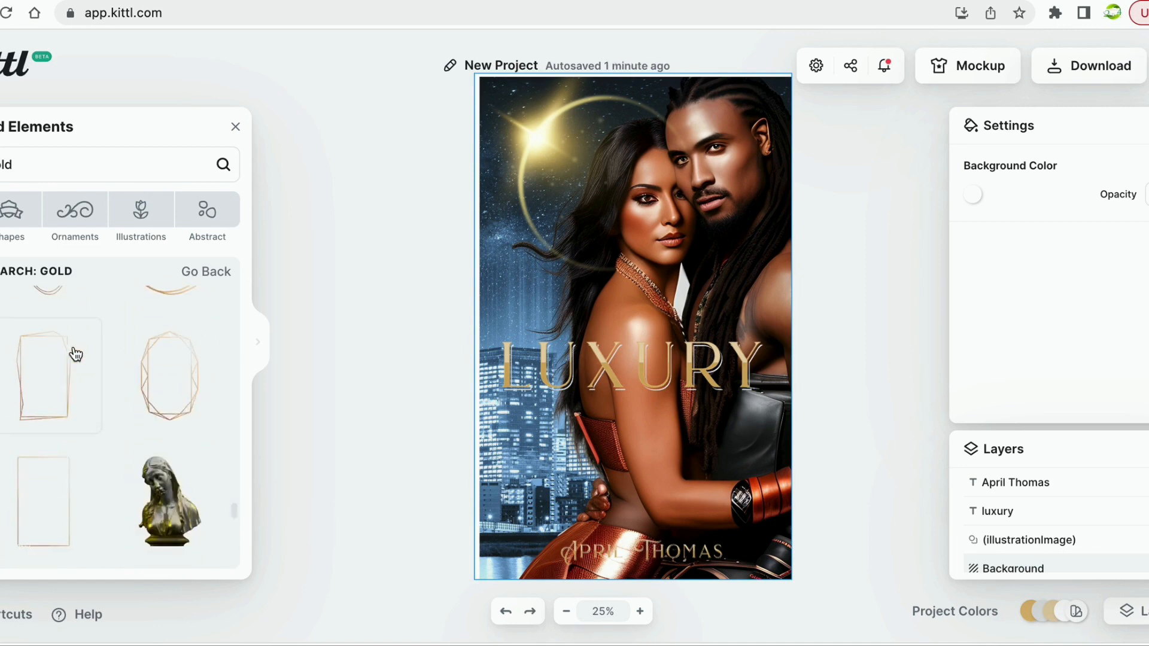
Change the search to 'gold splash' and scroll down to the black drip shapes.
{"action": "left_click", "coordinate": [35, 162]}
{"action": "key", "text": "BackSpace"}
{"action": "key", "text": "BackSpace"}
{"action": "key", "text": "BackSpace"}
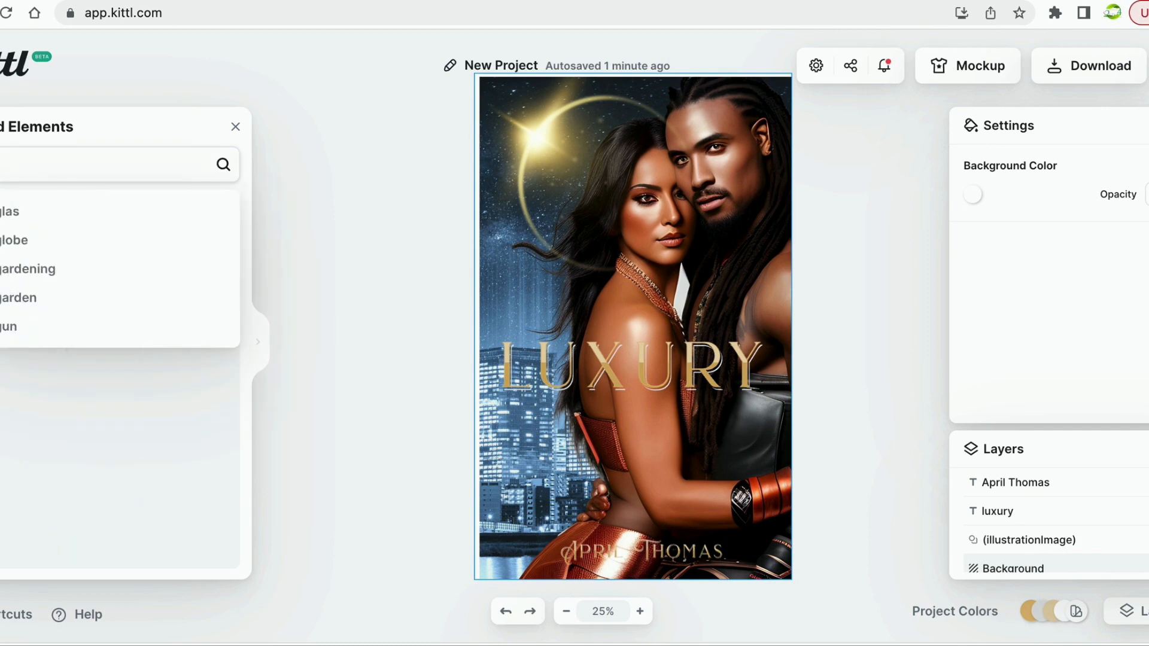
{"action": "type", "text": "old sp"}
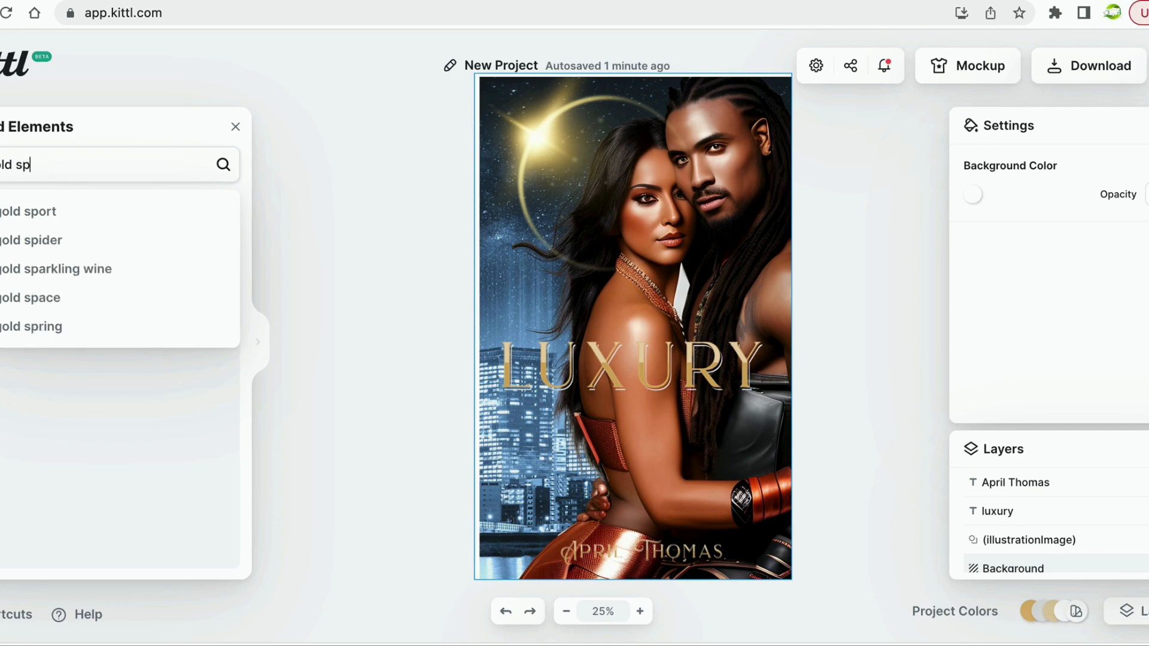
{"action": "type", "text": "lasj"}
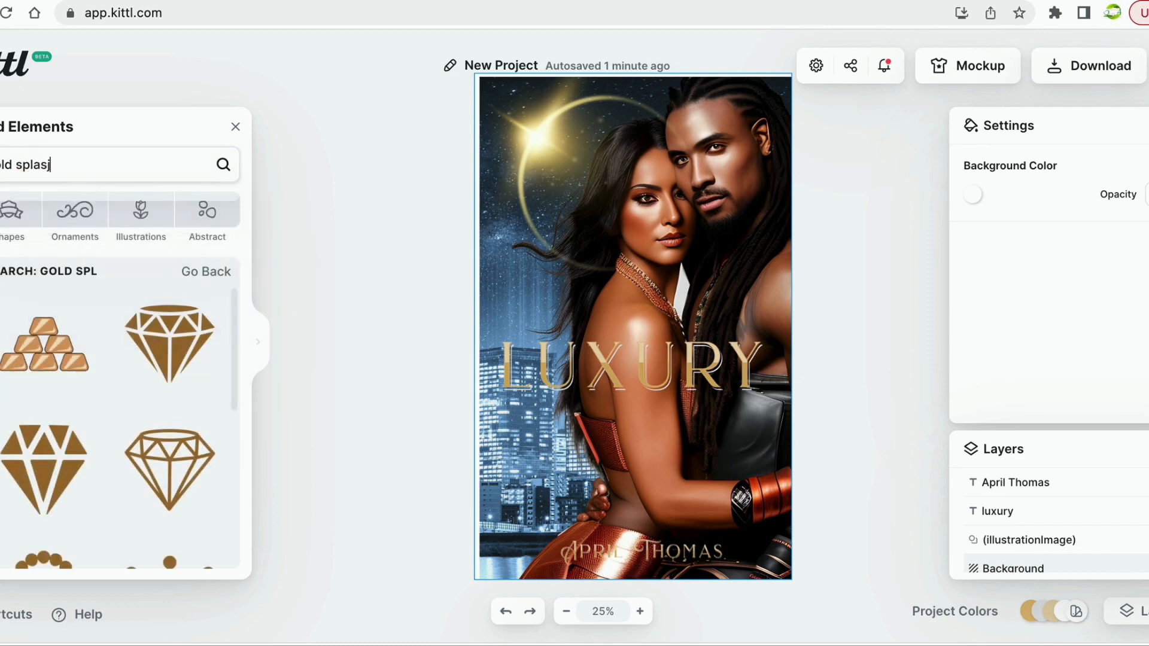
{"action": "key", "text": "BackSpace"}
{"action": "type", "text": "h"}
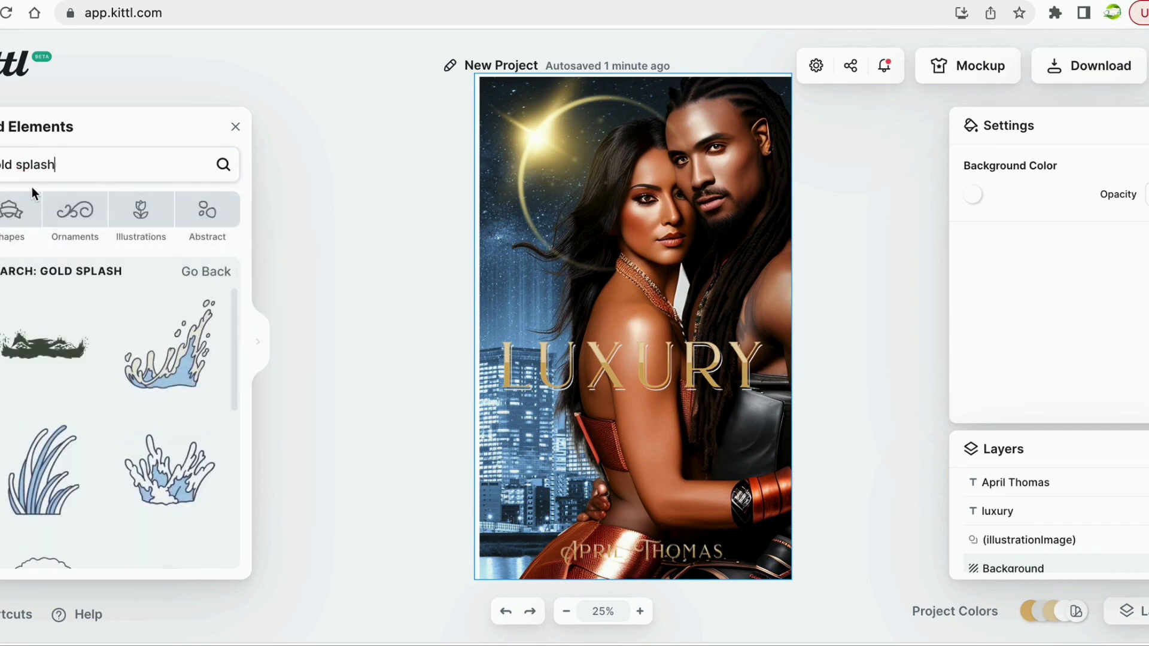
{"action": "scroll", "coordinate": [69, 381], "scroll_direction": "down", "scroll_amount": 5}
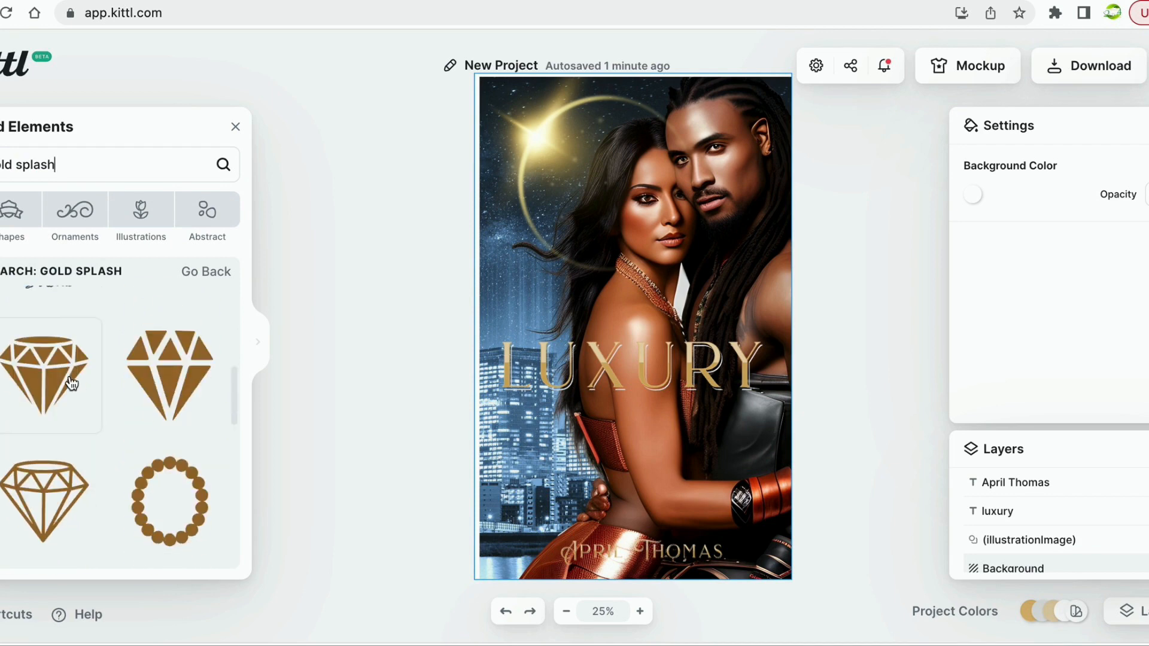
{"action": "scroll", "coordinate": [70, 383], "scroll_direction": "down", "scroll_amount": 10}
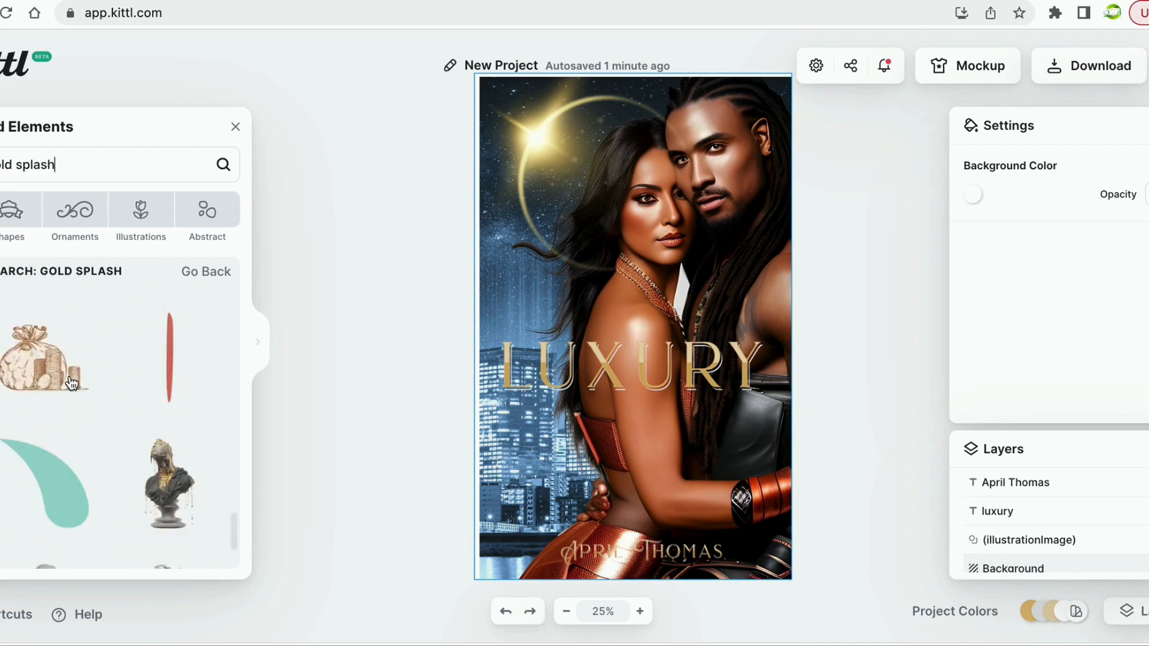
{"action": "scroll", "coordinate": [71, 383], "scroll_direction": "down", "scroll_amount": 10}
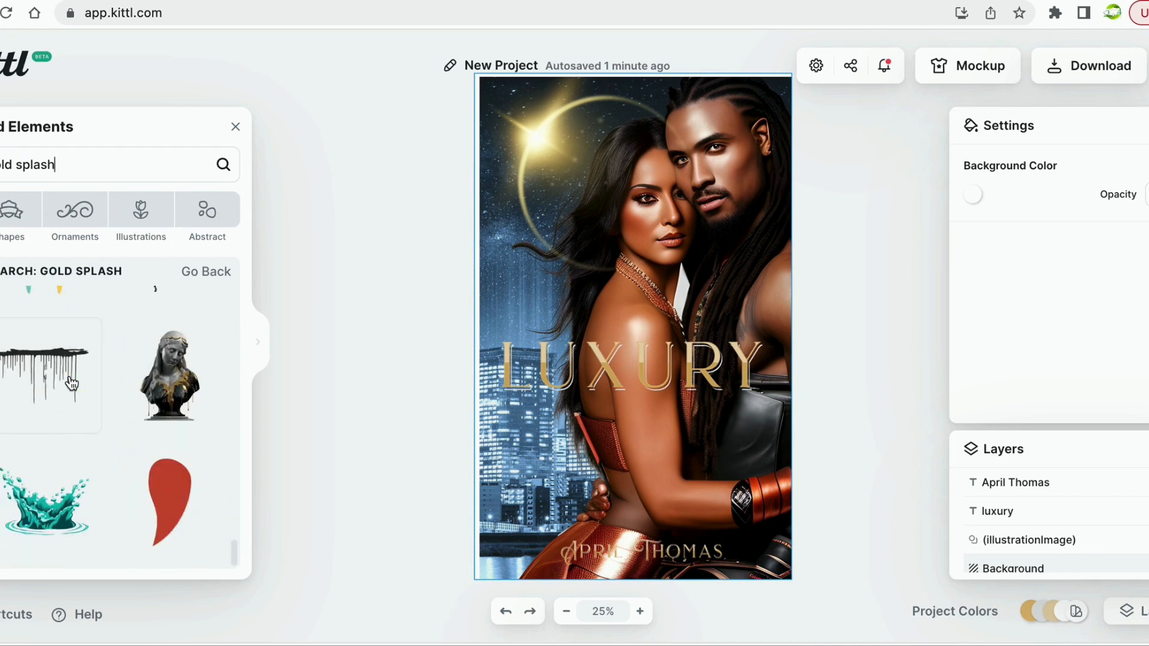
{"action": "scroll", "coordinate": [71, 383], "scroll_direction": "down", "scroll_amount": 3}
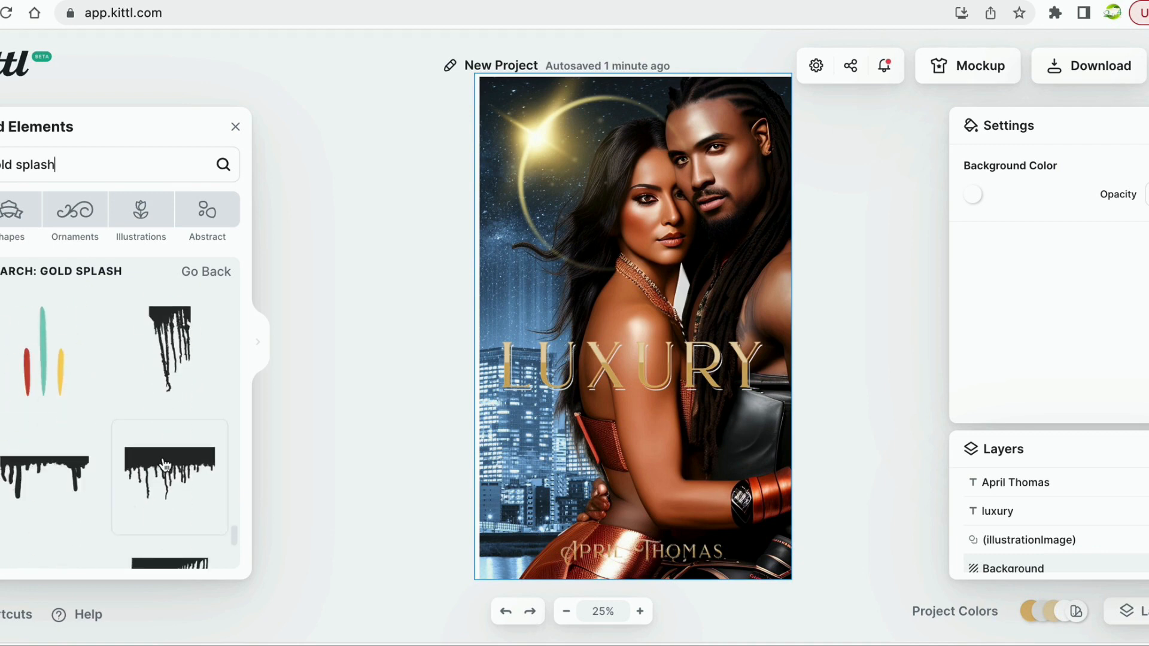
Place the black drip element on the cover, widen it to full width, and move it over LUXURY.
{"action": "left_click_drag", "start_coordinate": [165, 466], "coordinate": [781, 349]}
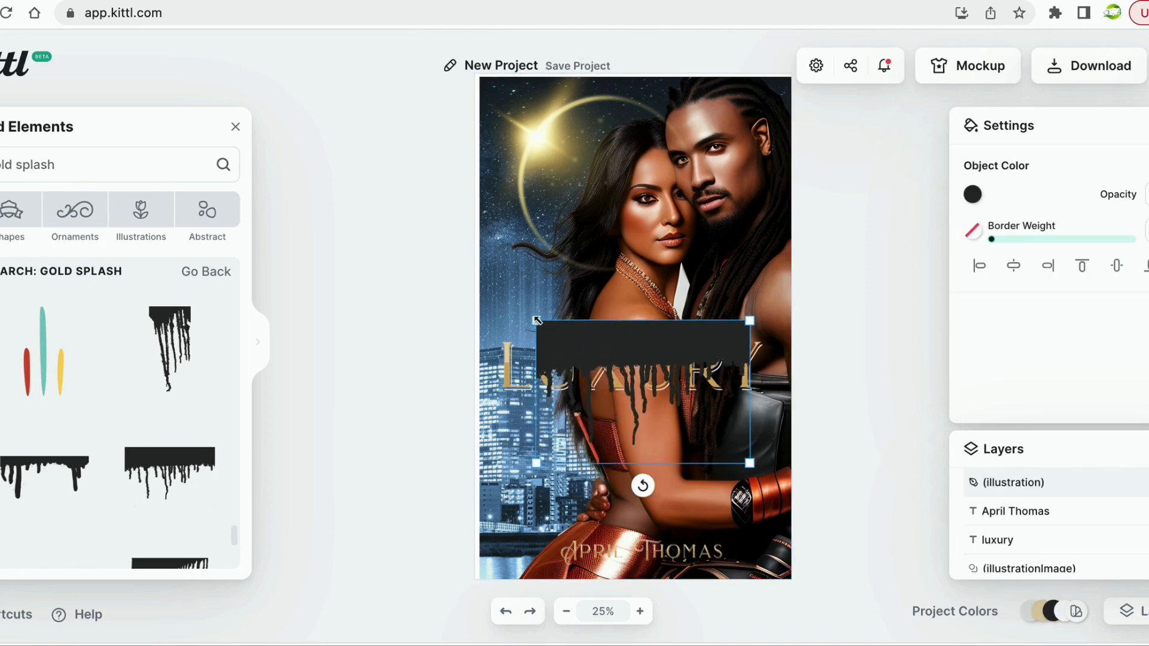
{"action": "left_click_drag", "start_coordinate": [536, 320], "coordinate": [473, 279]}
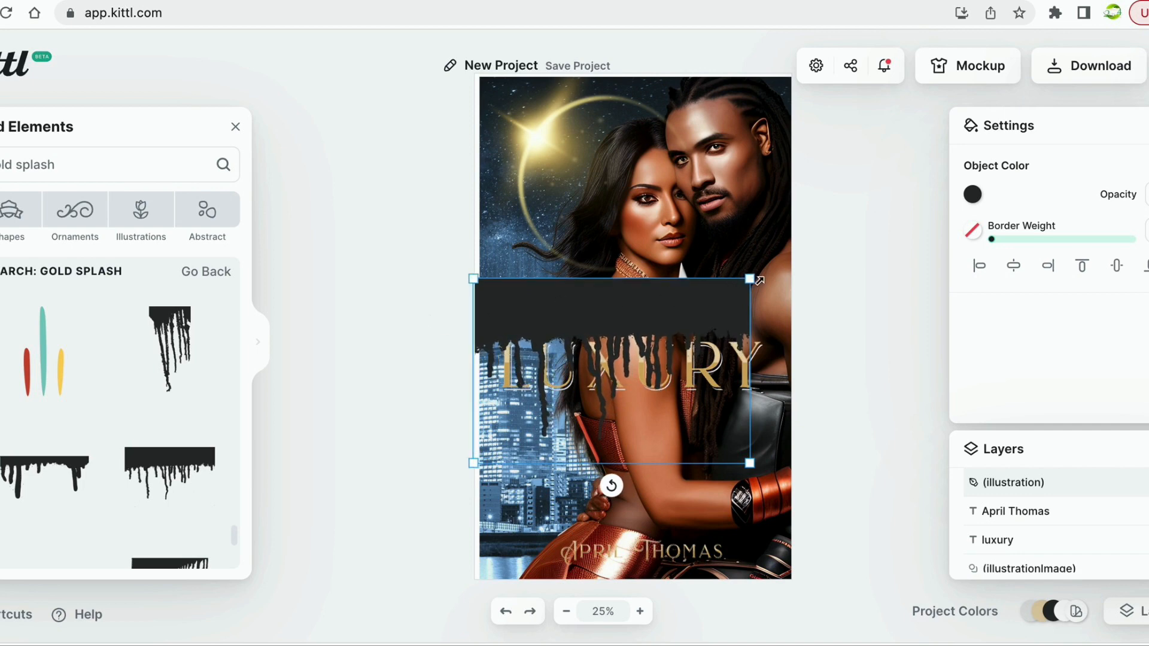
{"action": "left_click_drag", "start_coordinate": [752, 280], "coordinate": [785, 273]}
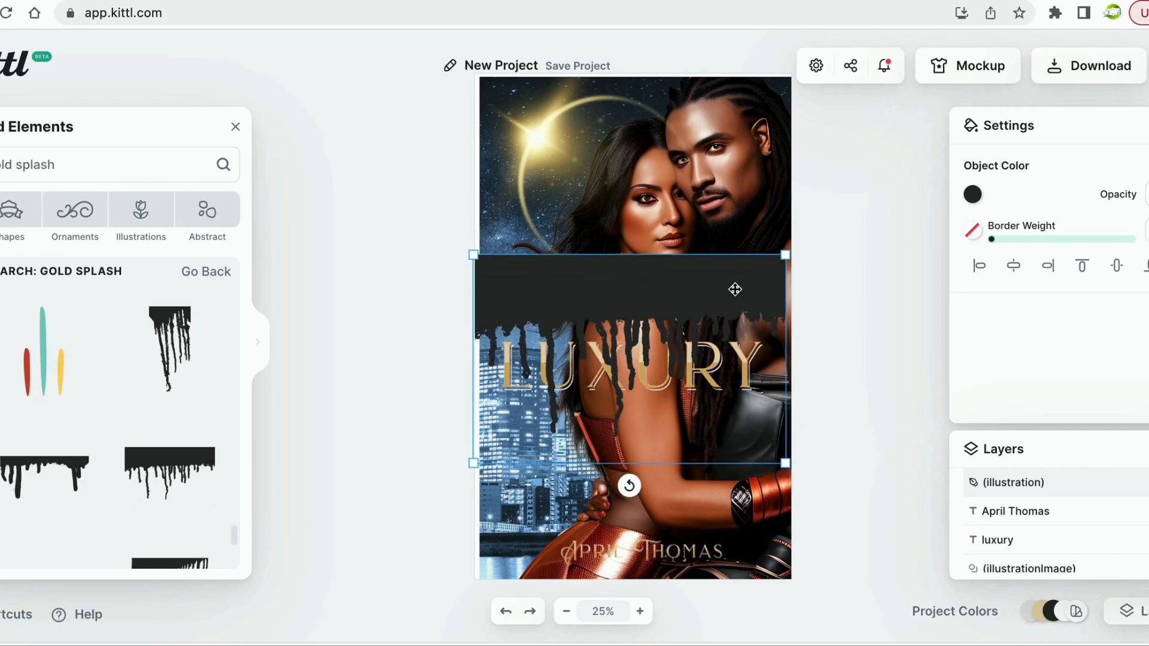
{"action": "left_click_drag", "start_coordinate": [735, 290], "coordinate": [743, 372]}
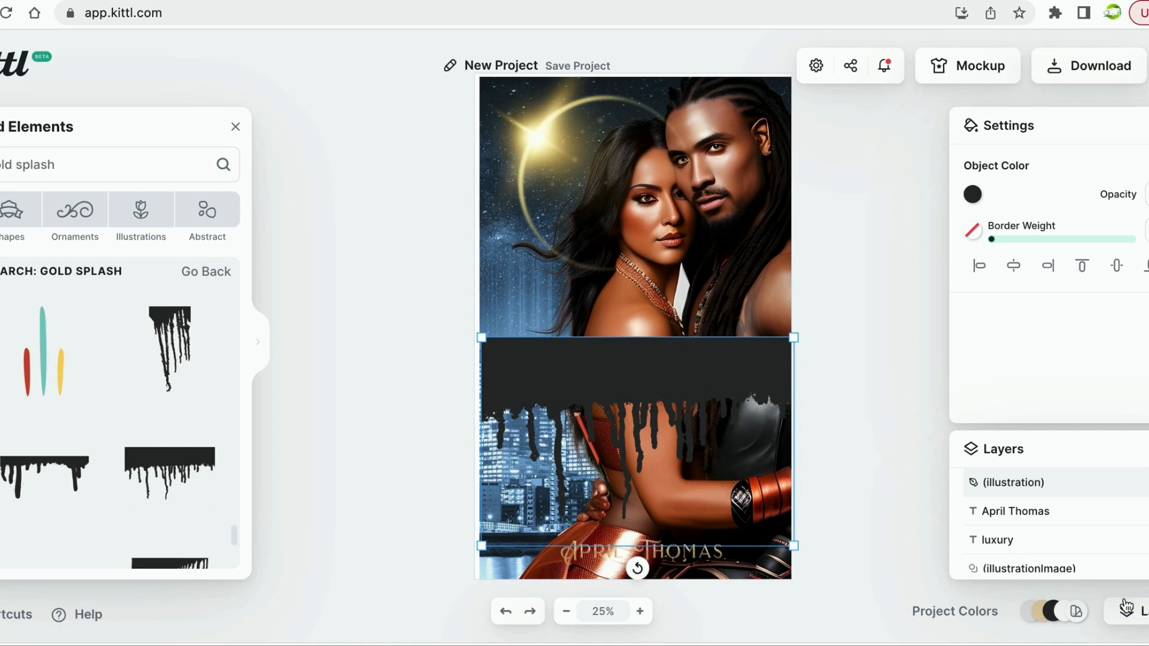
Move the drip layer beneath the luxury text in Layers and nudge it into place.
{"action": "left_click", "coordinate": [1143, 612]}
{"action": "left_click", "coordinate": [1127, 611]}
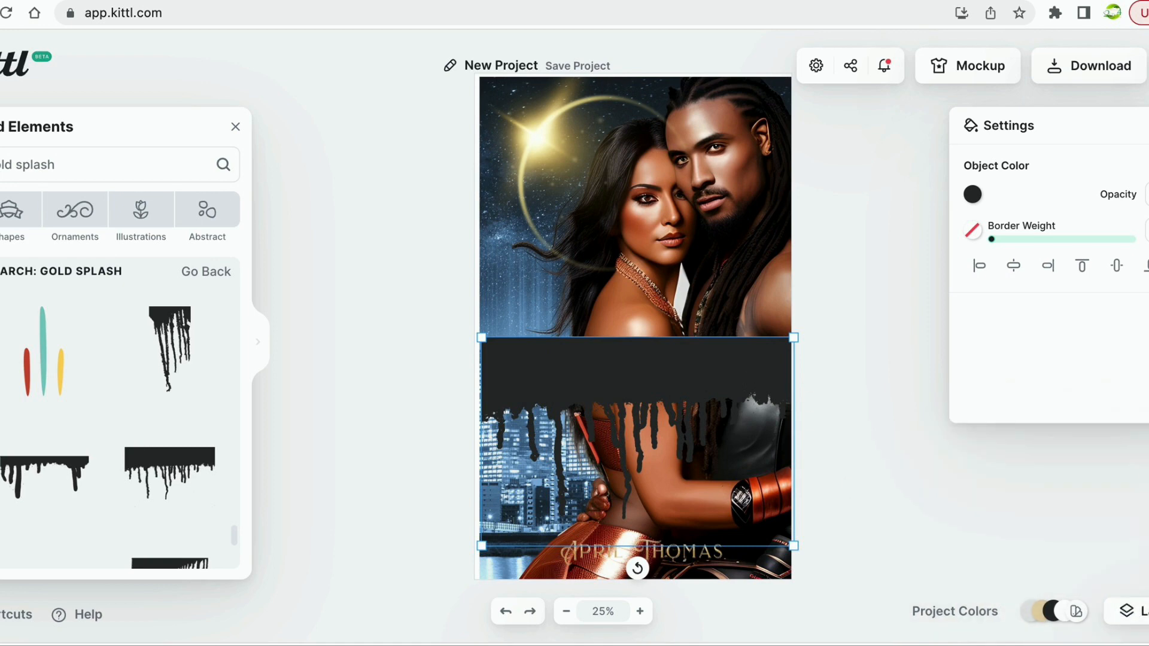
{"action": "left_click_drag", "start_coordinate": [1067, 484], "coordinate": [1068, 552]}
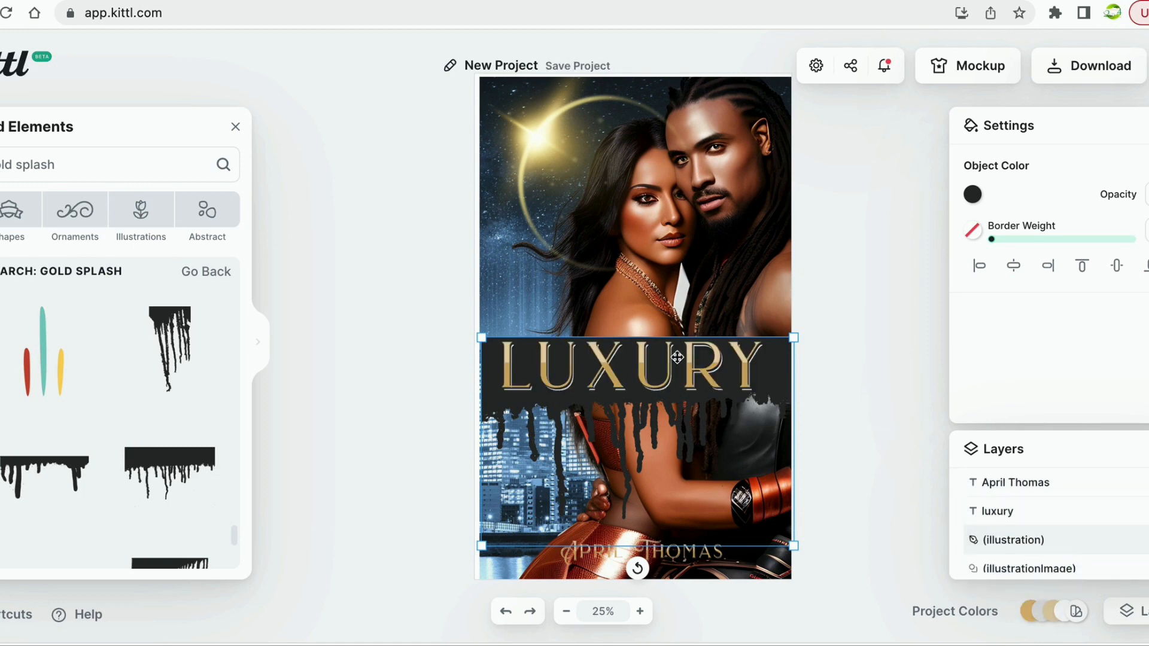
{"action": "left_click_drag", "start_coordinate": [675, 369], "coordinate": [676, 366]}
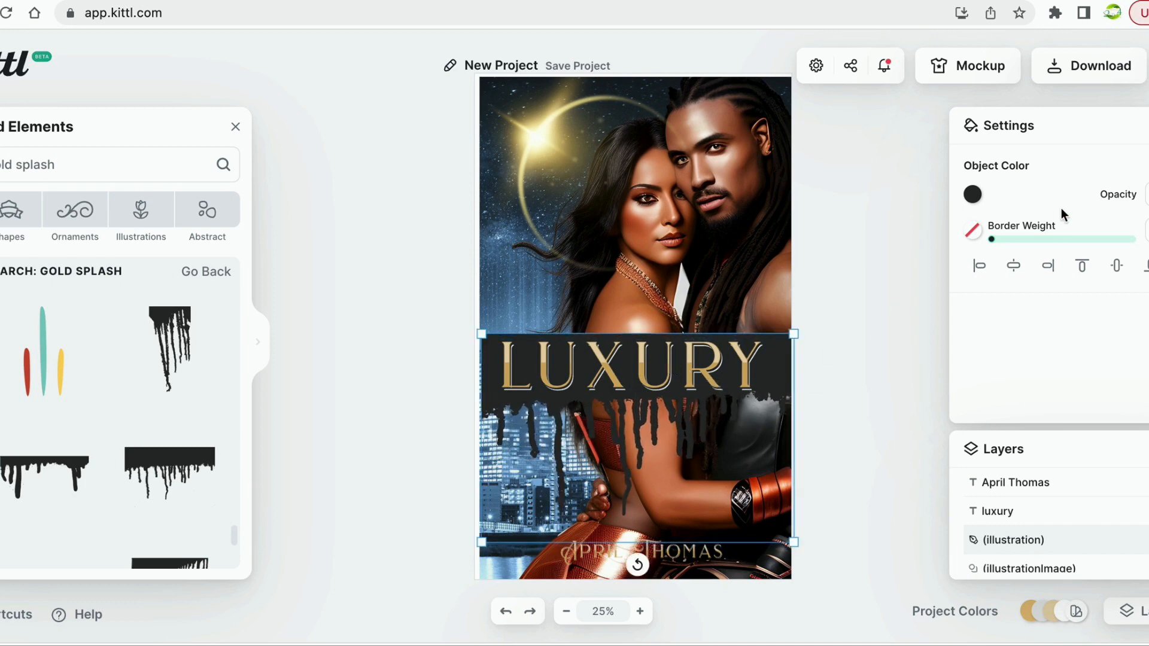
Recolour the drip band from dark grey #2d2d2d to deep red #160505.
{"action": "left_click", "coordinate": [972, 195]}
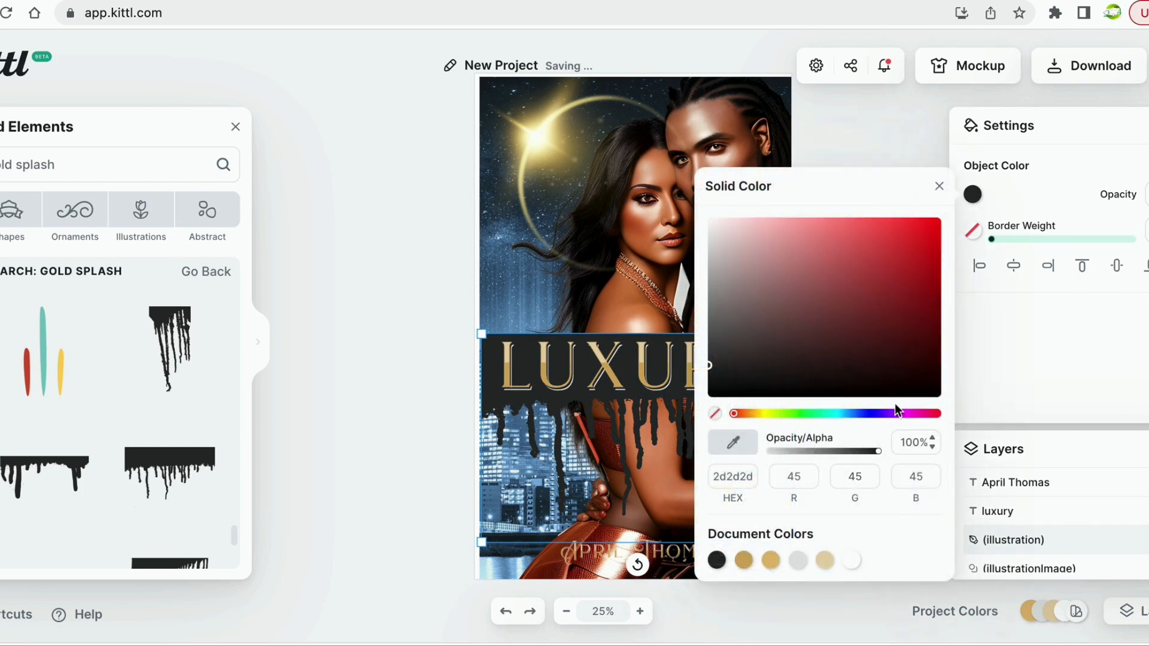
{"action": "left_click", "coordinate": [894, 382]}
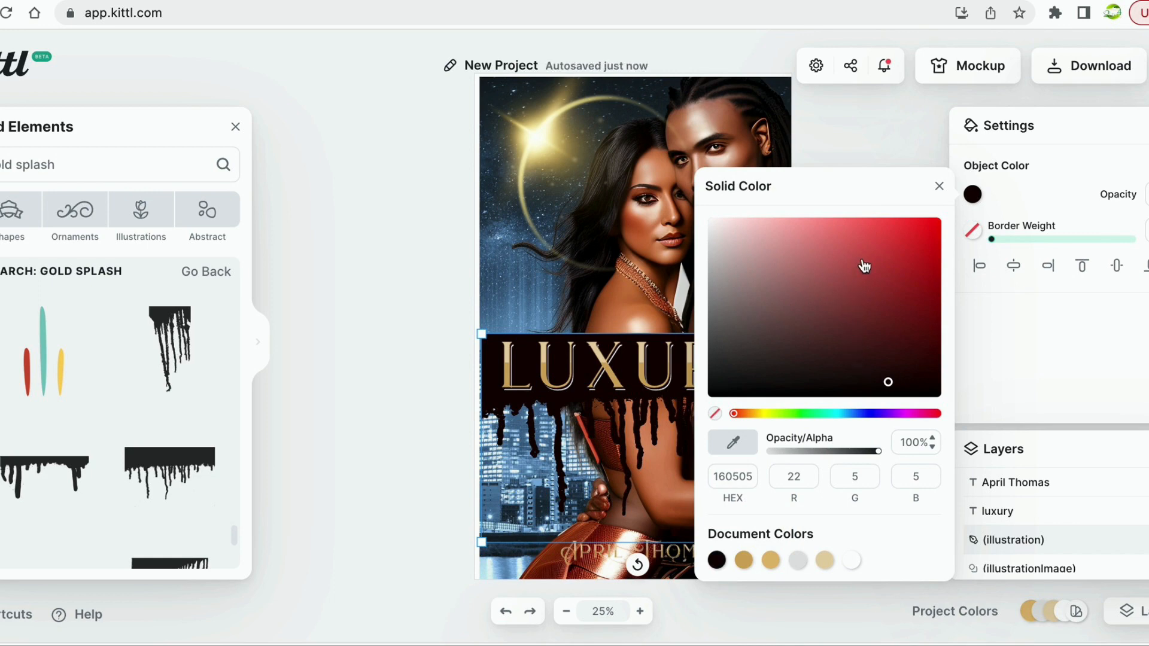
{"action": "left_click", "coordinate": [853, 148]}
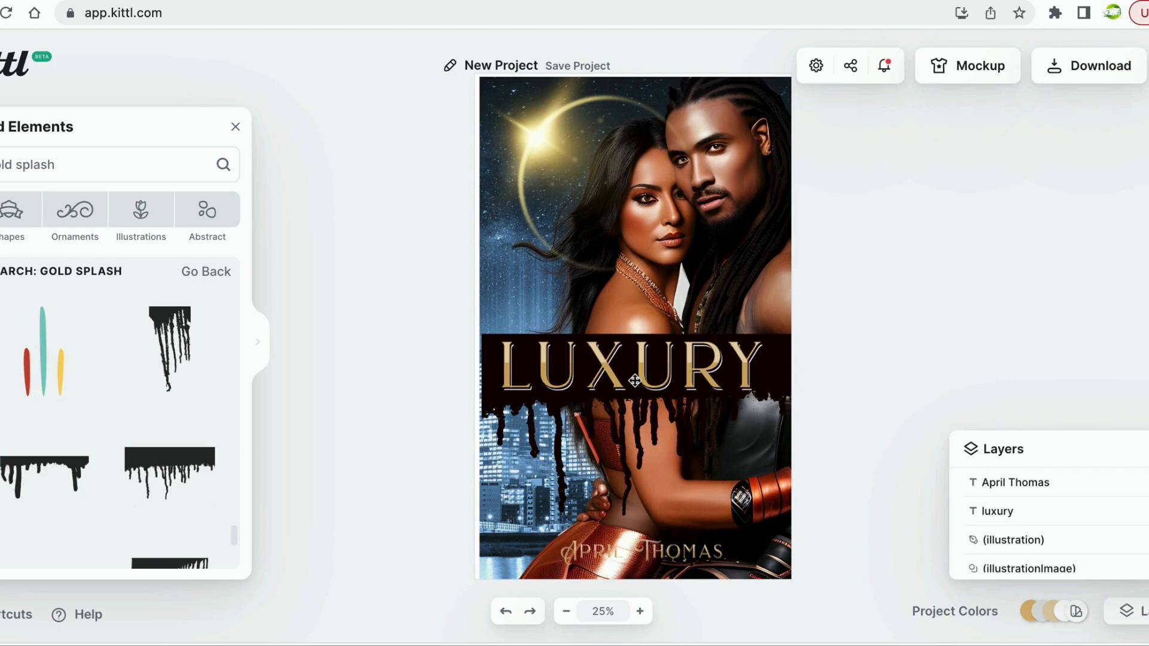
{"action": "left_click", "coordinate": [635, 381]}
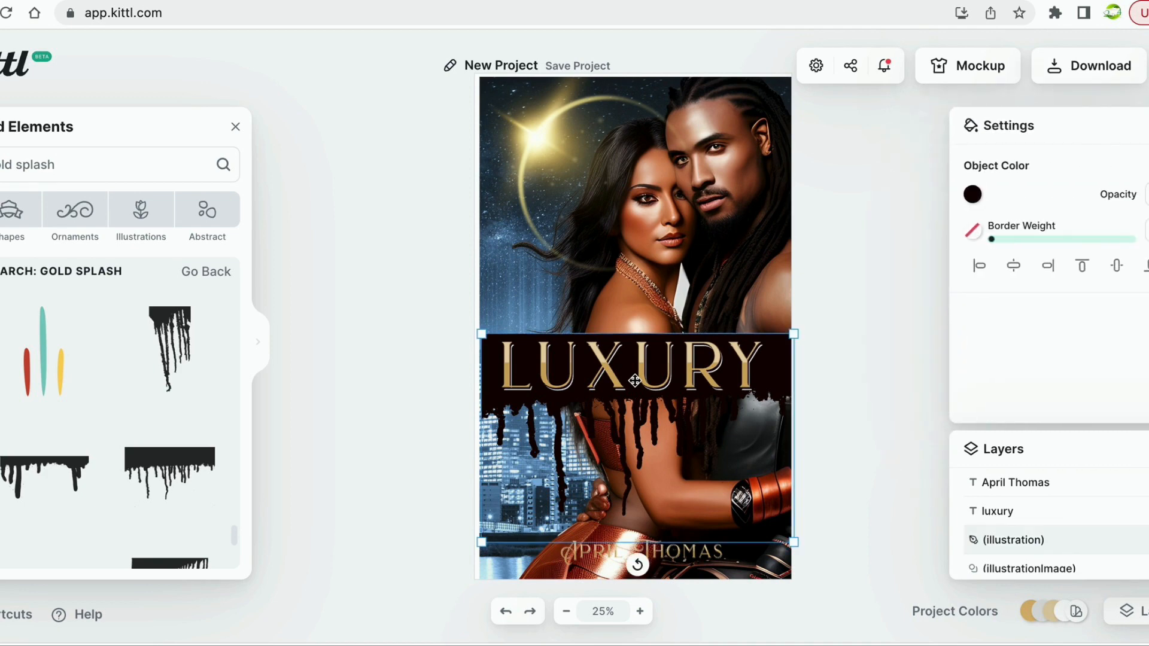
Nudge the dark red drip band slightly down and right behind the LUXURY title.
{"action": "left_click", "coordinate": [832, 317]}
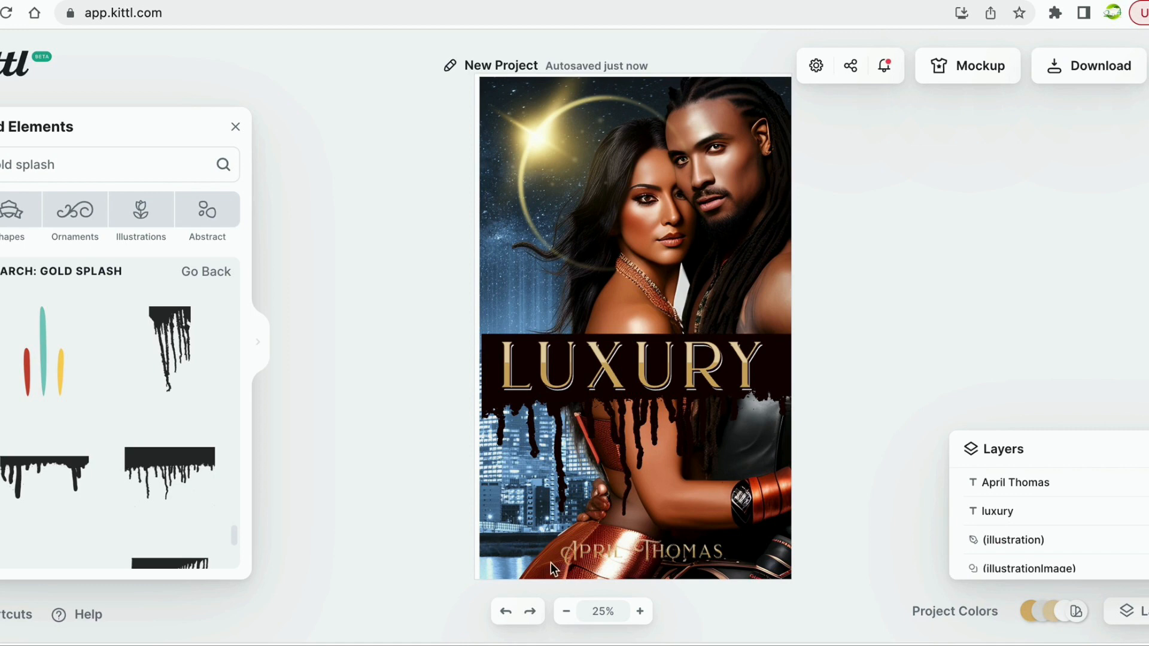
{"action": "left_click", "coordinate": [599, 358]}
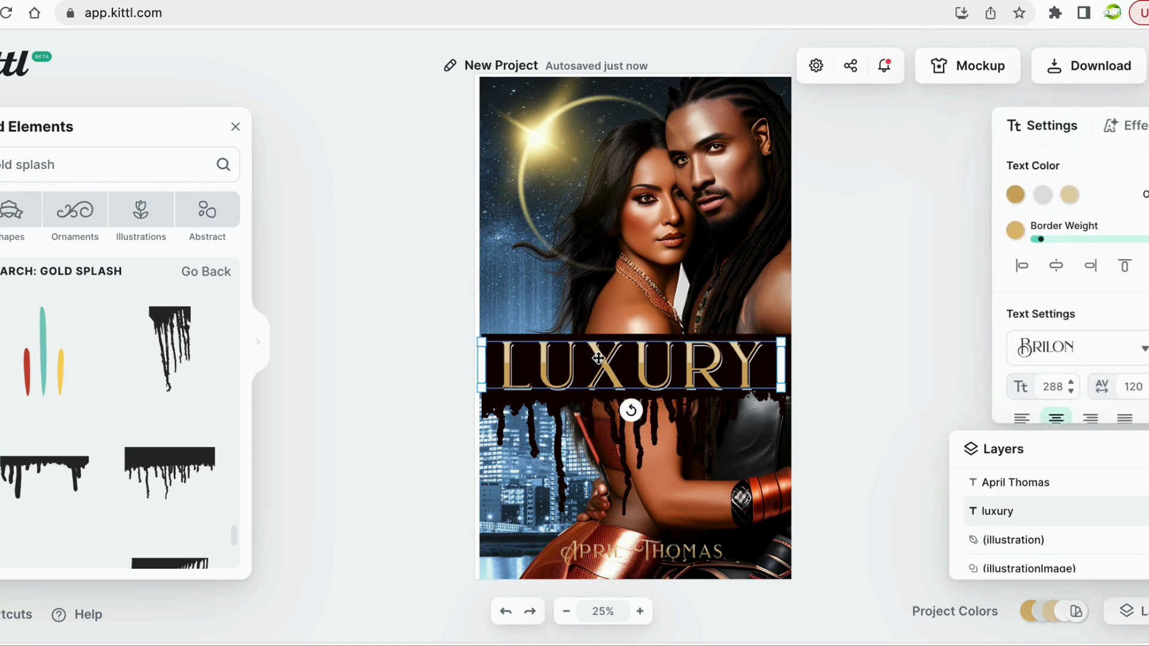
{"action": "left_click", "coordinate": [598, 358]}
{"action": "key", "text": "Escape"}
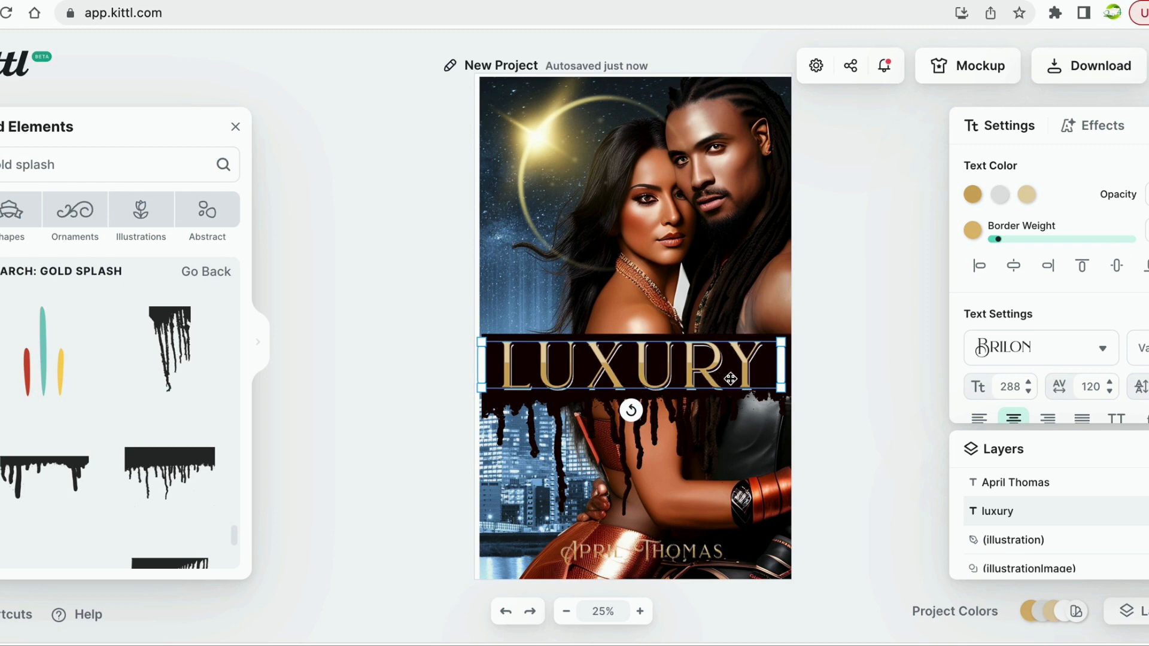
{"action": "left_click", "coordinate": [731, 378]}
{"action": "left_click", "coordinate": [645, 380]}
{"action": "left_click", "coordinate": [659, 546]}
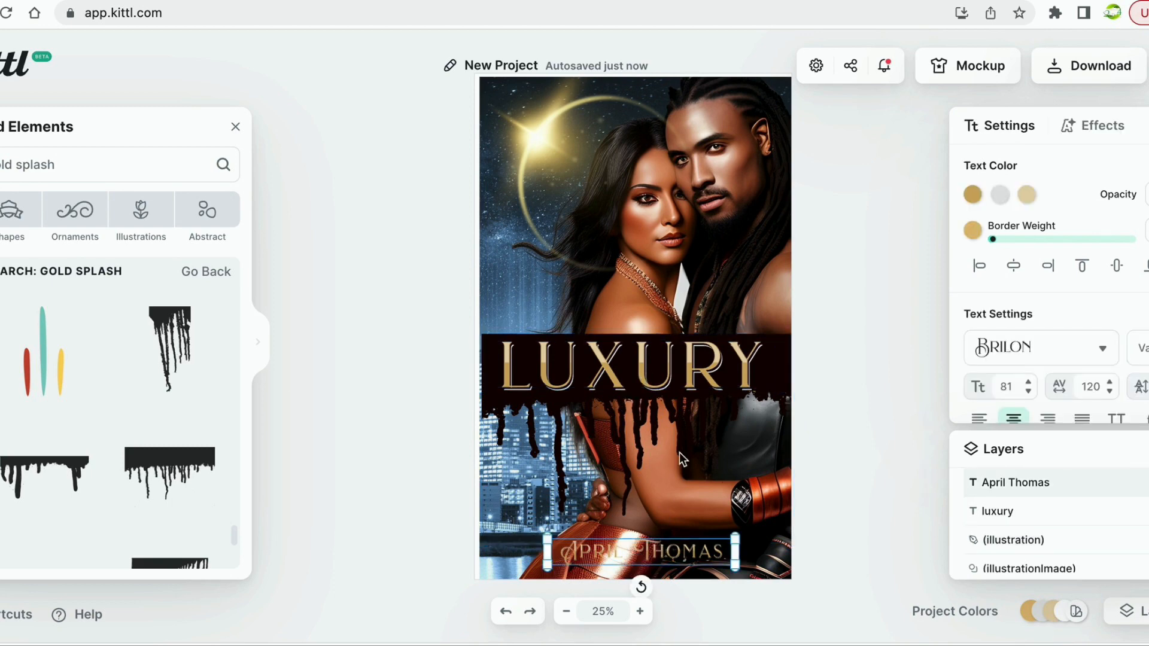
{"action": "left_click", "coordinate": [683, 364]}
{"action": "left_click_drag", "start_coordinate": [683, 364], "coordinate": [686, 369]}
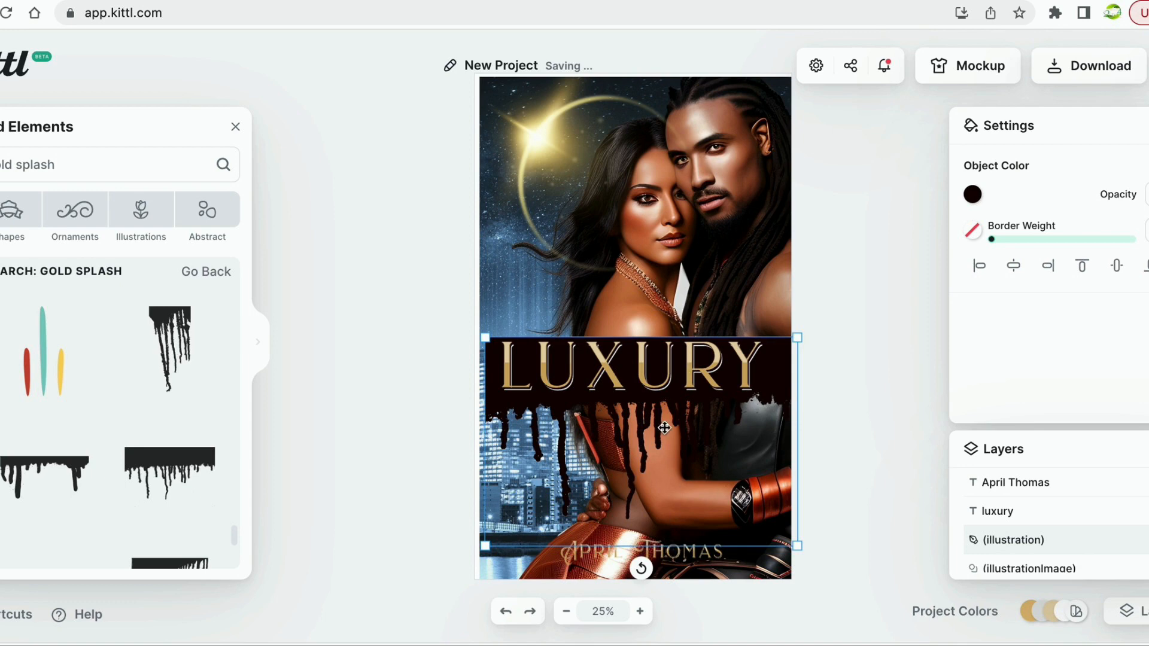
{"action": "scroll", "coordinate": [186, 479], "scroll_direction": "down", "scroll_amount": 10}
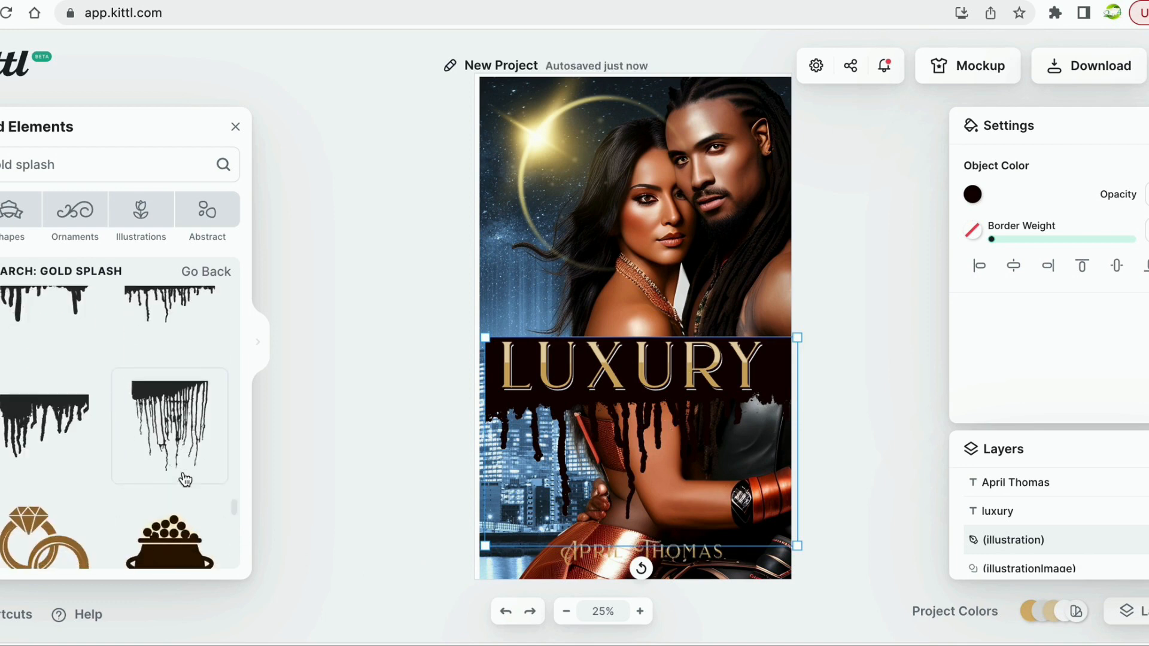
{"action": "scroll", "coordinate": [185, 479], "scroll_direction": "down", "scroll_amount": 10}
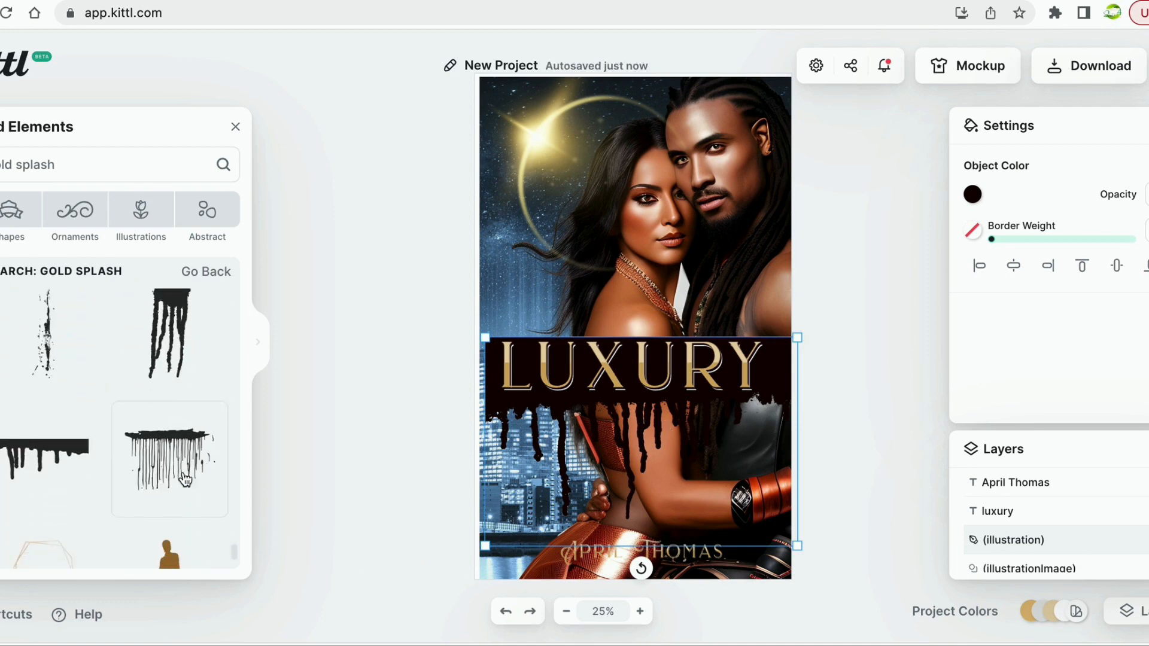
{"action": "scroll", "coordinate": [186, 478], "scroll_direction": "down", "scroll_amount": 8}
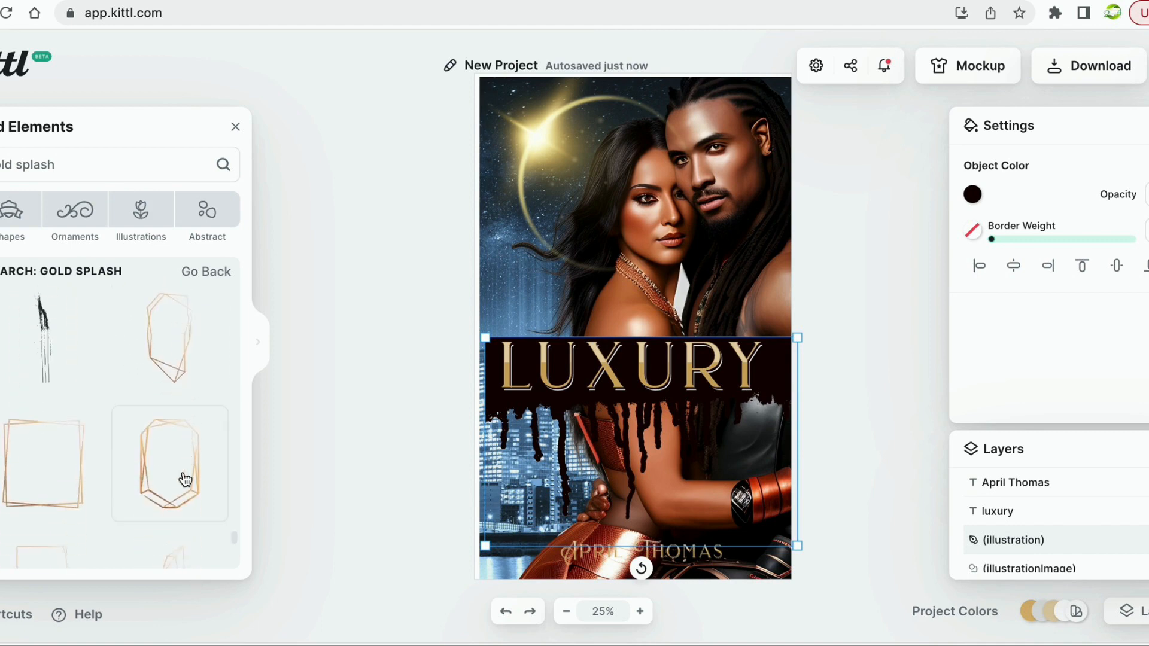
{"action": "scroll", "coordinate": [190, 481], "scroll_direction": "down", "scroll_amount": 5}
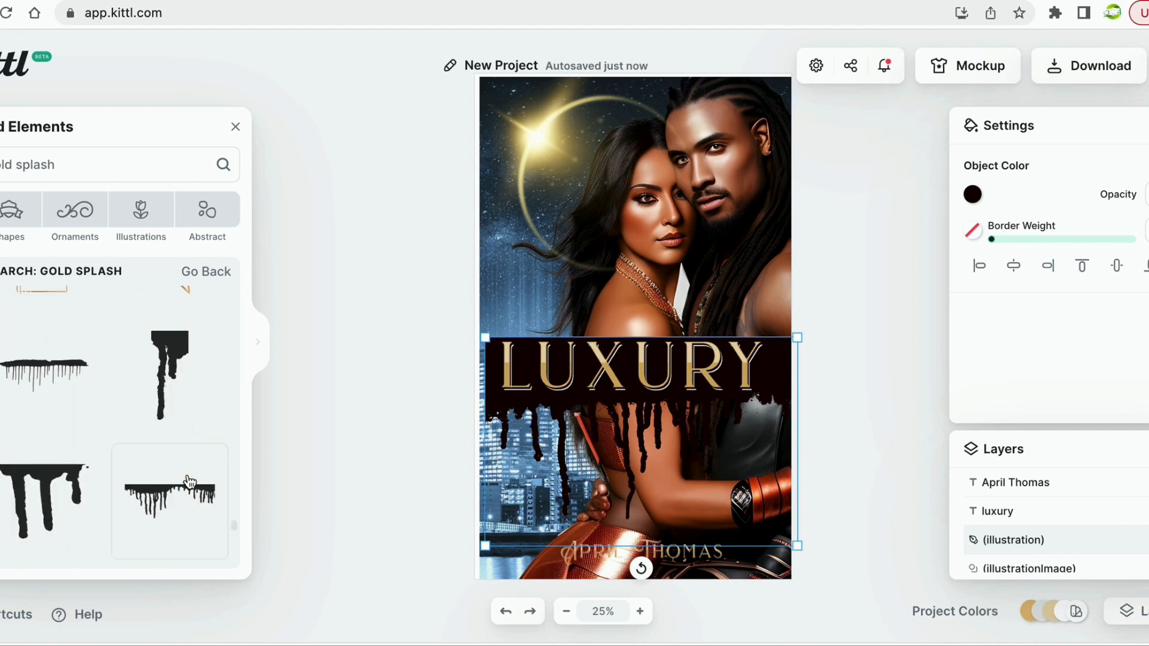
{"action": "scroll", "coordinate": [187, 481], "scroll_direction": "down", "scroll_amount": 6}
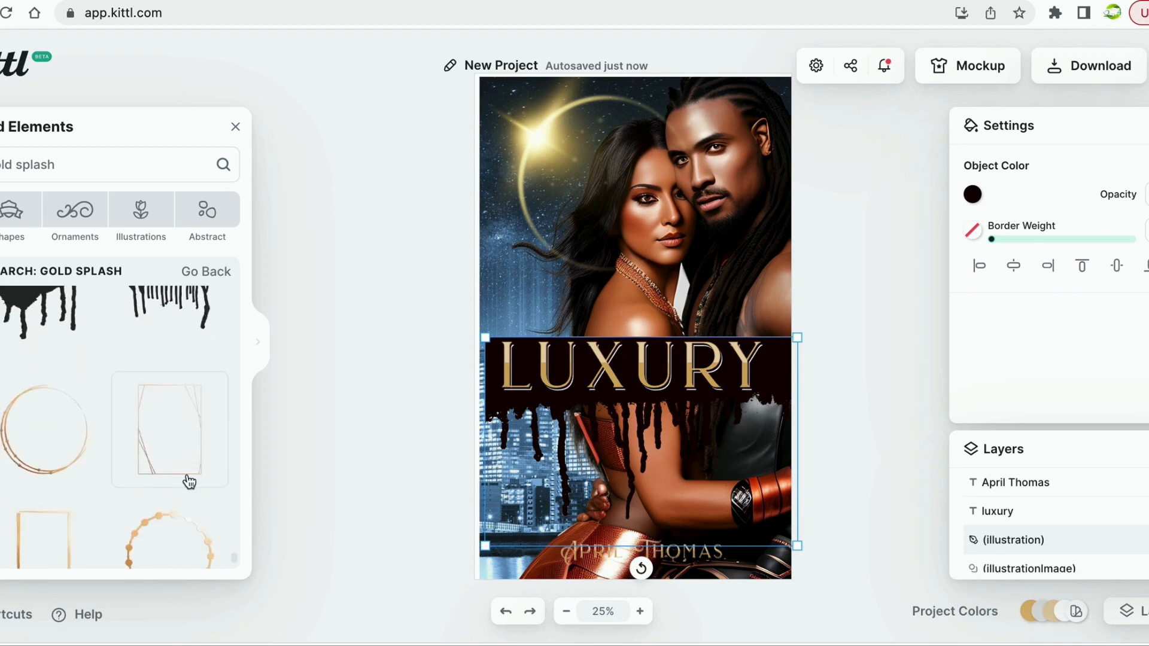
{"action": "scroll", "coordinate": [186, 481], "scroll_direction": "up", "scroll_amount": 2}
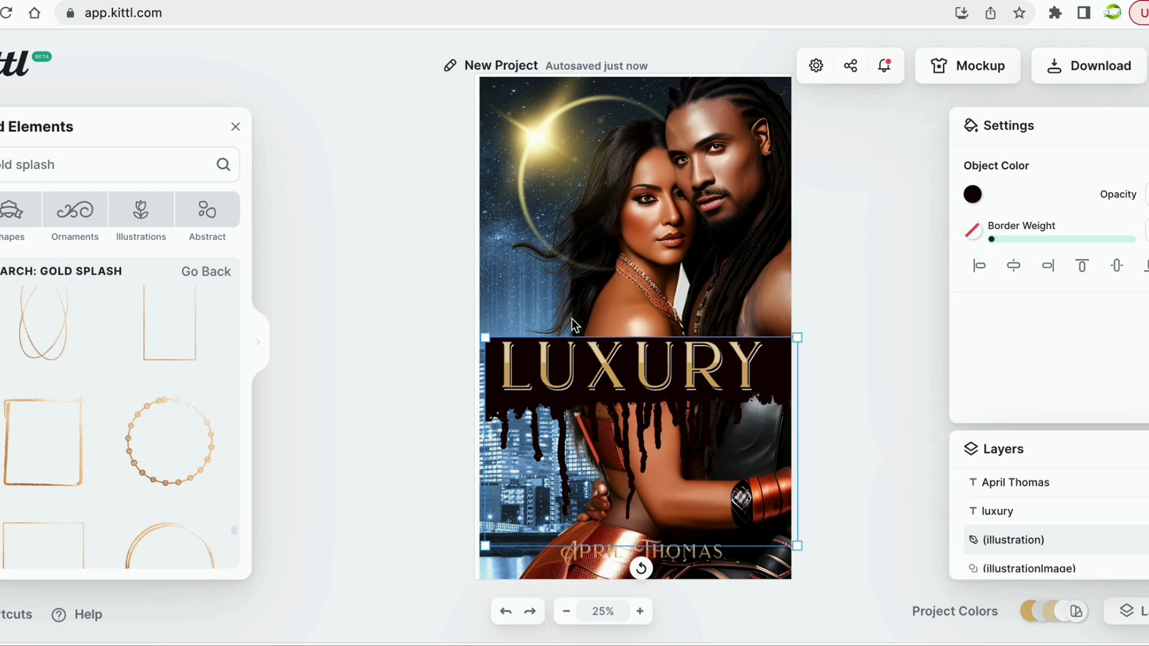
{"action": "left_click", "coordinate": [717, 349]}
{"action": "left_click", "coordinate": [1103, 349]}
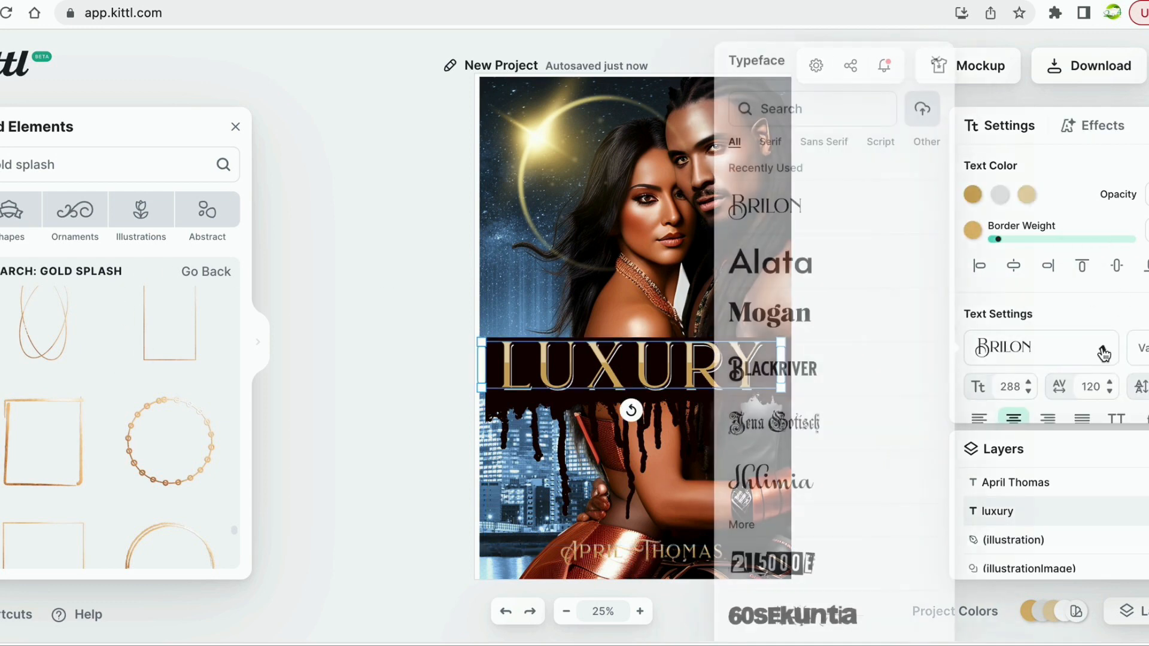
{"action": "scroll", "coordinate": [881, 341], "scroll_direction": "down", "scroll_amount": 15}
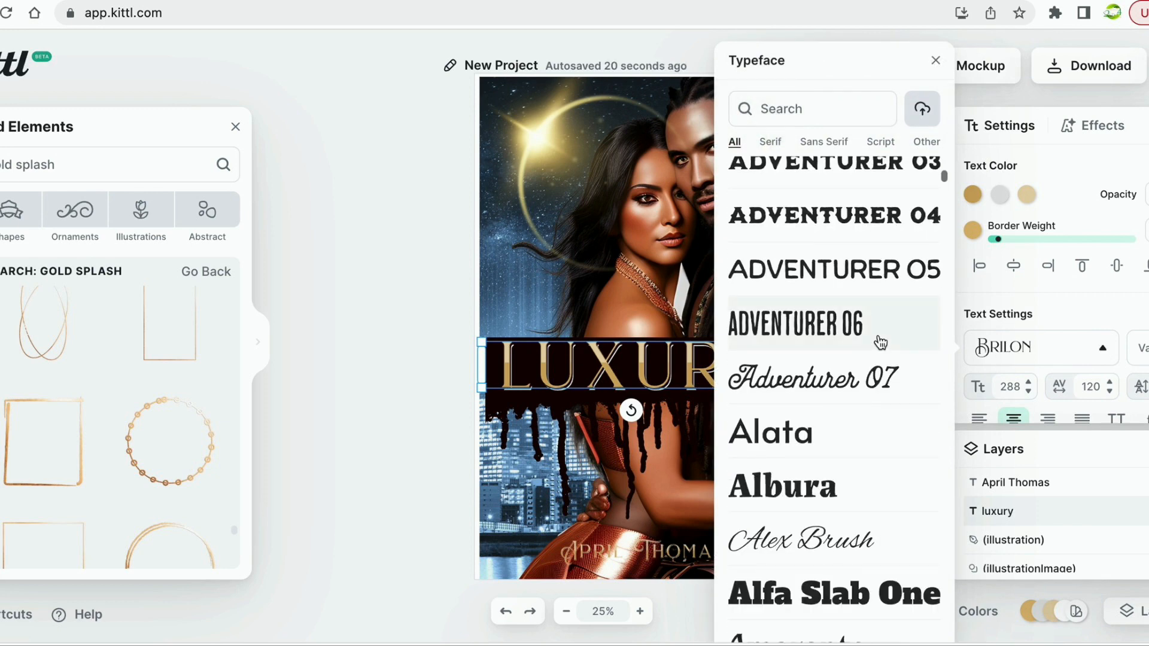
{"action": "scroll", "coordinate": [880, 342], "scroll_direction": "down", "scroll_amount": 18}
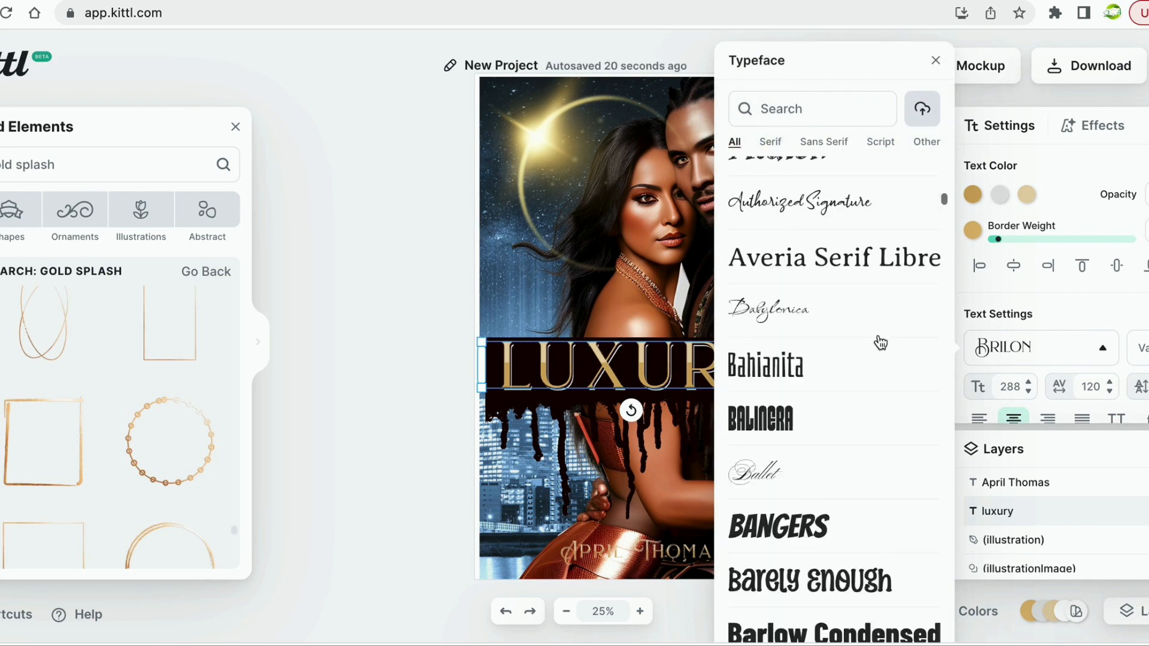
{"action": "scroll", "coordinate": [880, 343], "scroll_direction": "down", "scroll_amount": 15}
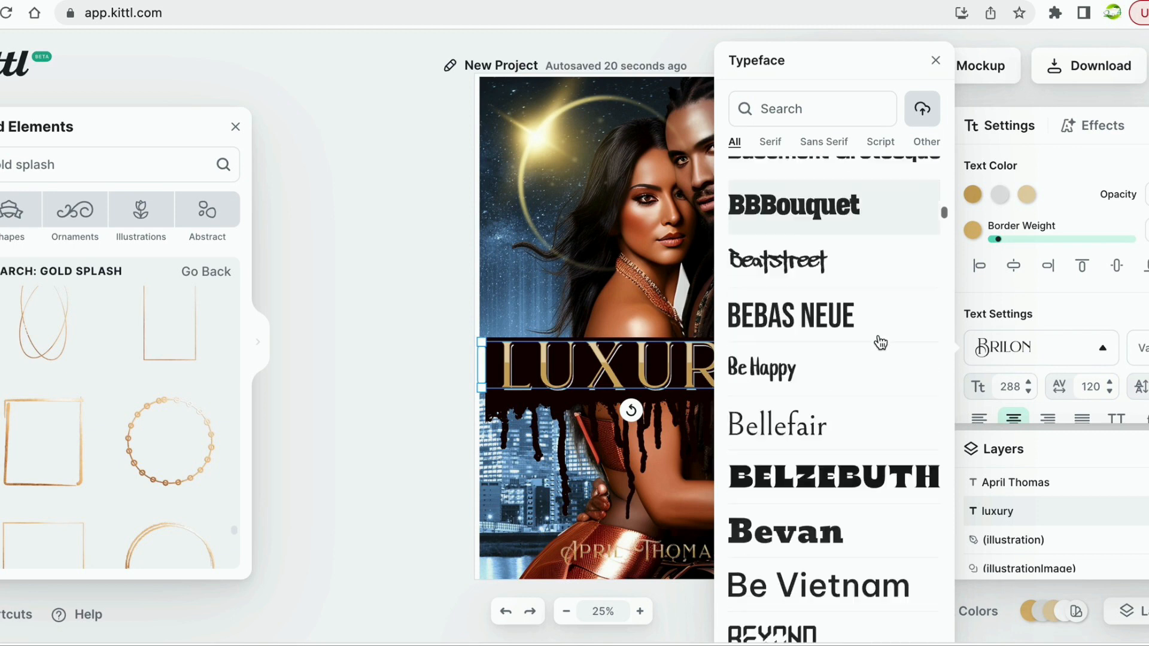
{"action": "scroll", "coordinate": [880, 343], "scroll_direction": "down", "scroll_amount": 12}
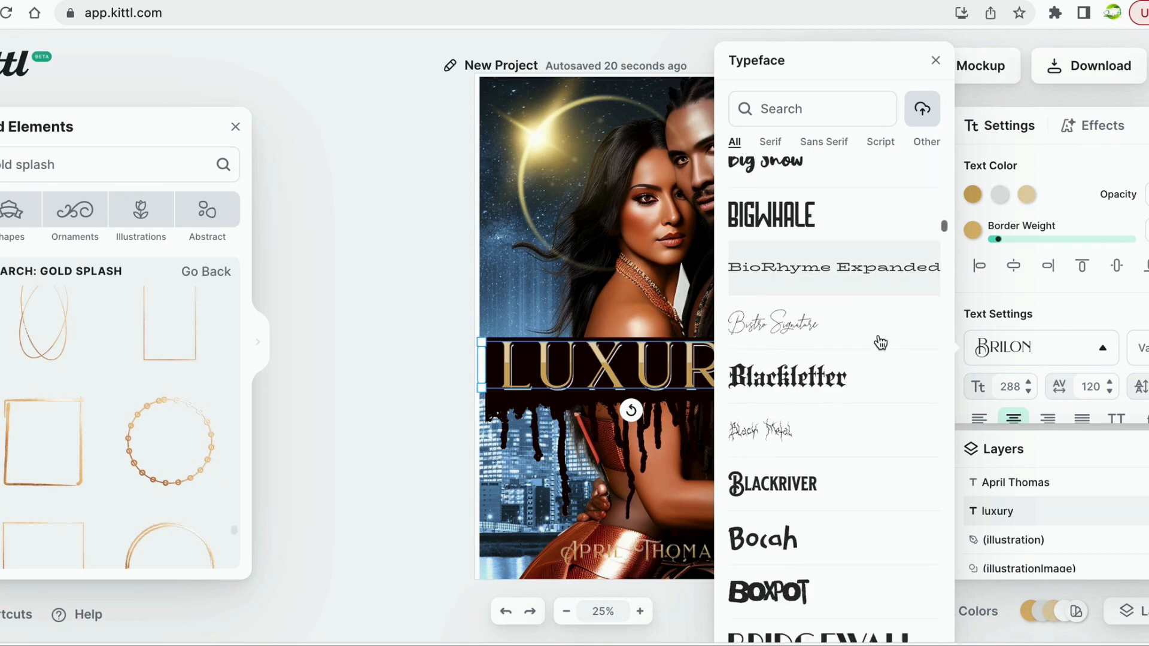
{"action": "scroll", "coordinate": [880, 342], "scroll_direction": "down", "scroll_amount": 10}
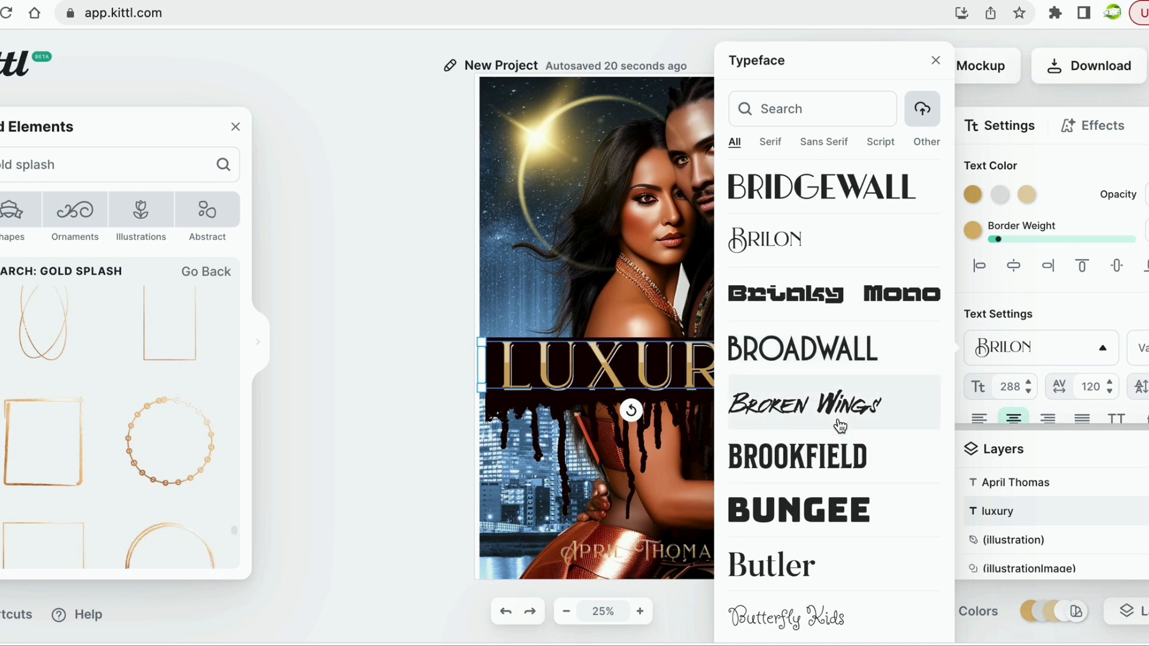
{"action": "left_click", "coordinate": [382, 454]}
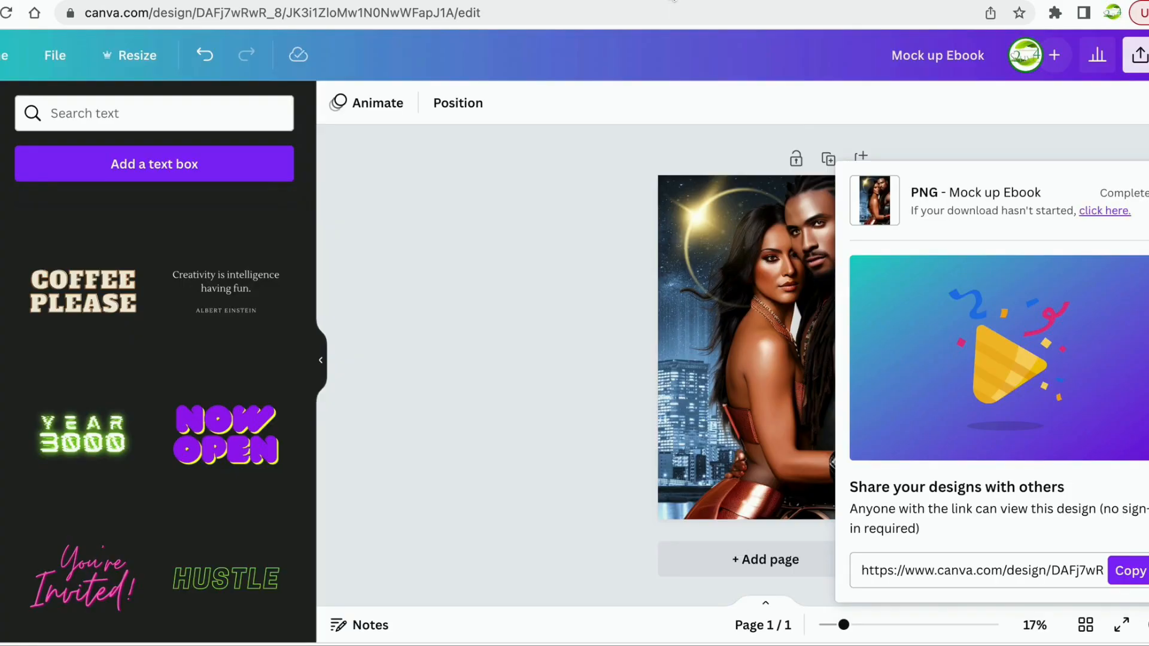
Dismiss the PNG download notice, browse the golden sparkle graphics, and bring up Canva's text styles.
{"action": "left_click", "coordinate": [608, 334]}
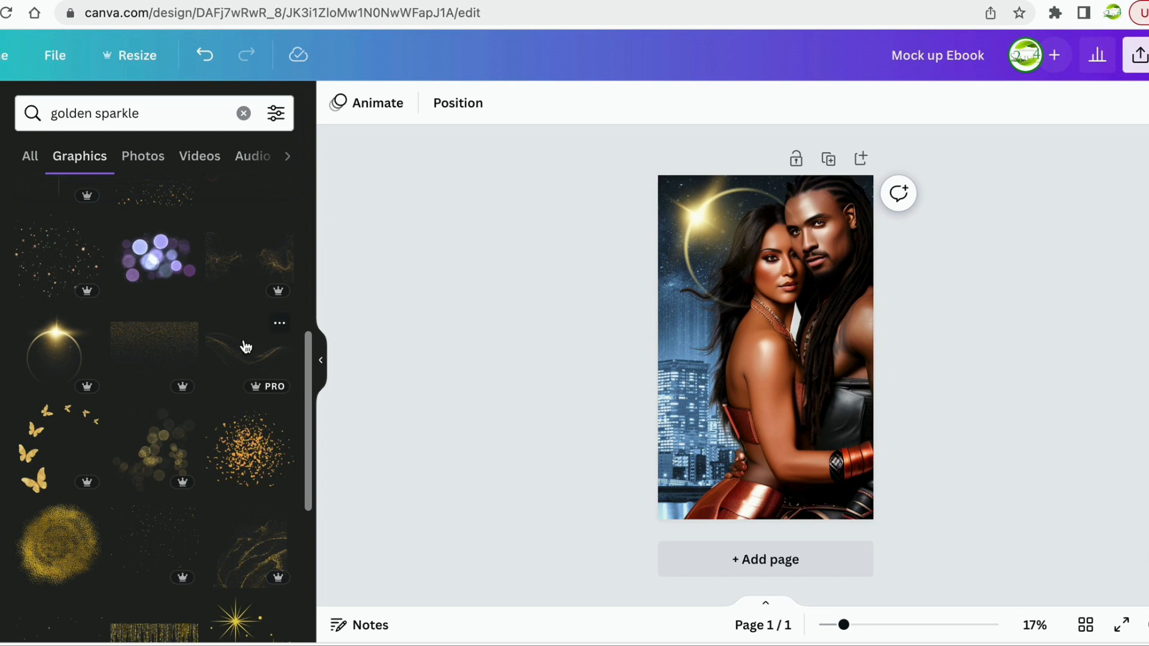
{"action": "scroll", "coordinate": [78, 372], "scroll_direction": "up", "scroll_amount": 1}
{"action": "scroll", "coordinate": [77, 372], "scroll_direction": "up", "scroll_amount": 5}
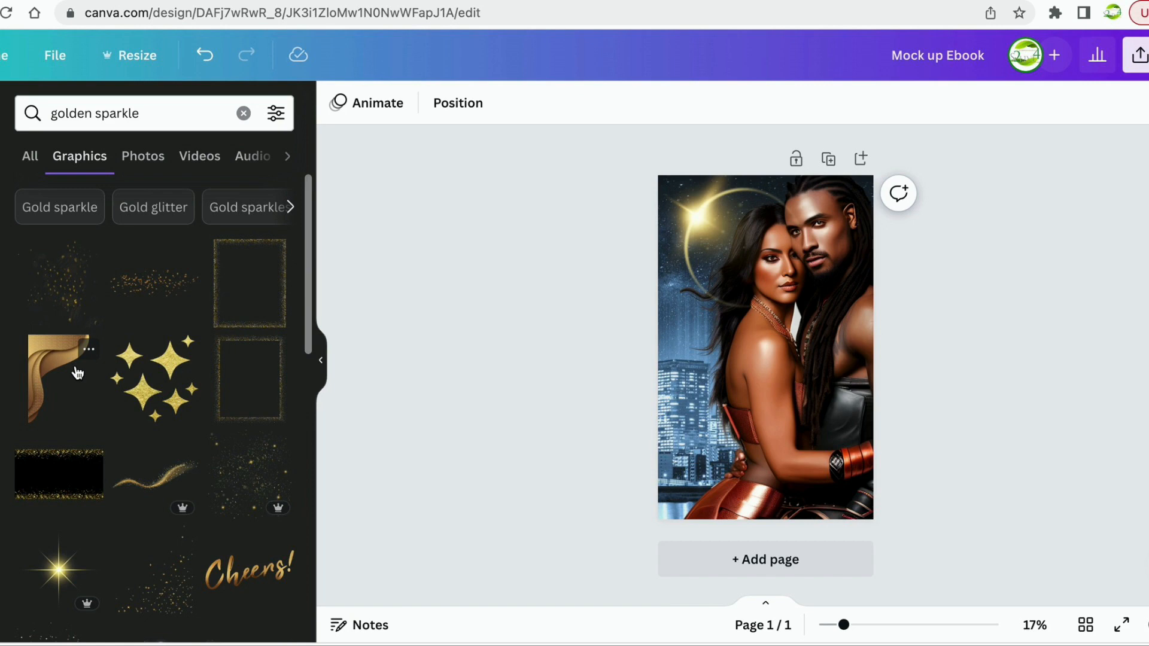
{"action": "scroll", "coordinate": [77, 372], "scroll_direction": "down", "scroll_amount": 10}
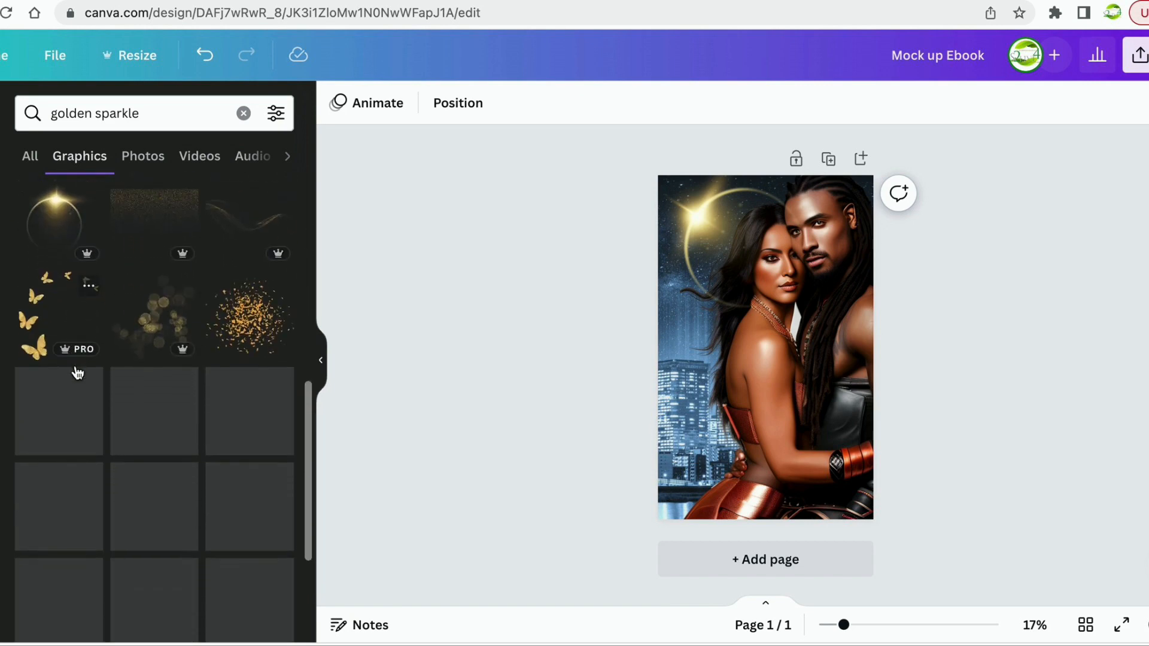
{"action": "scroll", "coordinate": [77, 372], "scroll_direction": "down", "scroll_amount": 3}
{"action": "scroll", "coordinate": [77, 372], "scroll_direction": "up", "scroll_amount": 6}
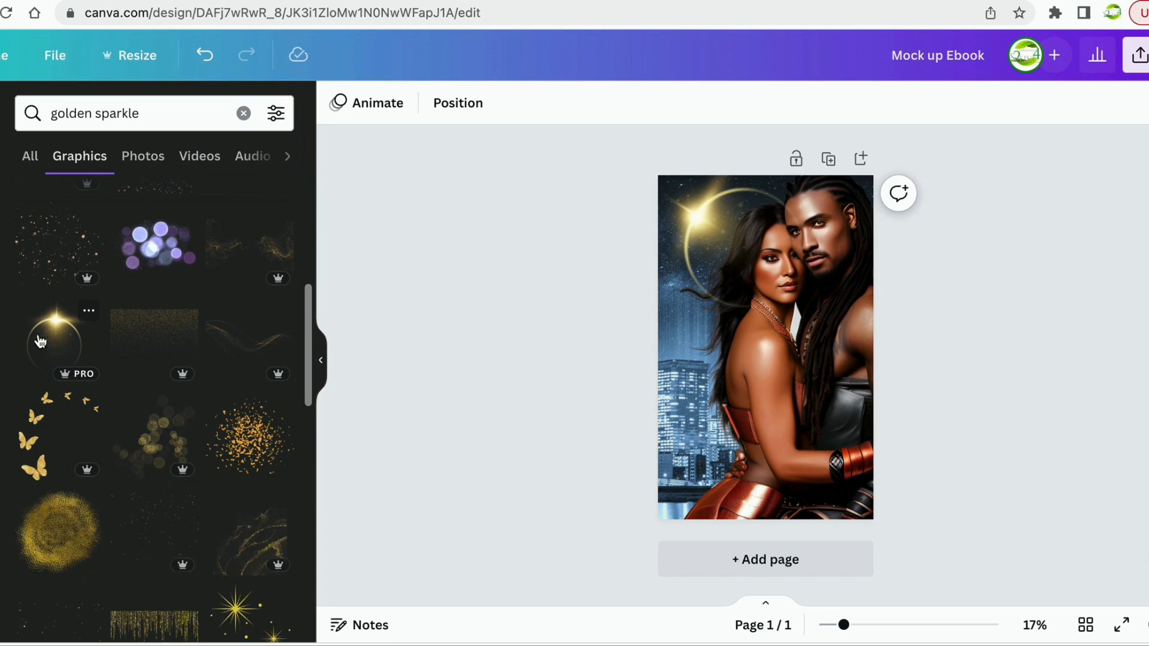
{"action": "left_click", "coordinate": [1, 305]}
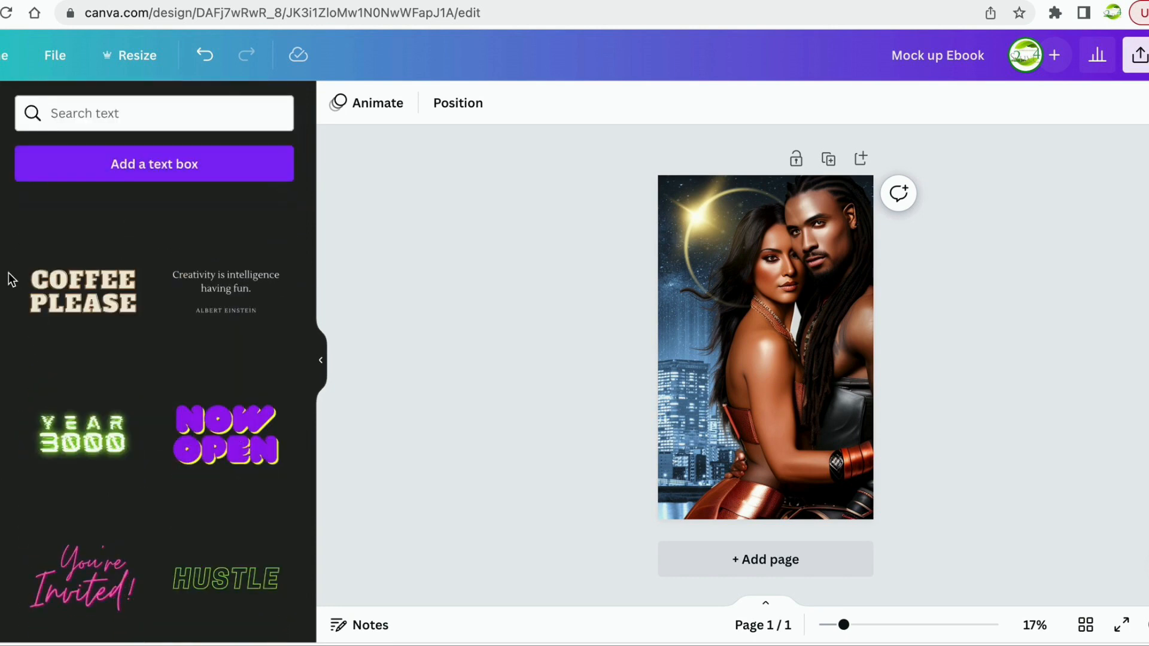
Add a new heading and type the script title beginning 'Blood'.
{"action": "scroll", "coordinate": [27, 240], "scroll_direction": "up", "scroll_amount": 7}
{"action": "scroll", "coordinate": [101, 473], "scroll_direction": "up", "scroll_amount": 10}
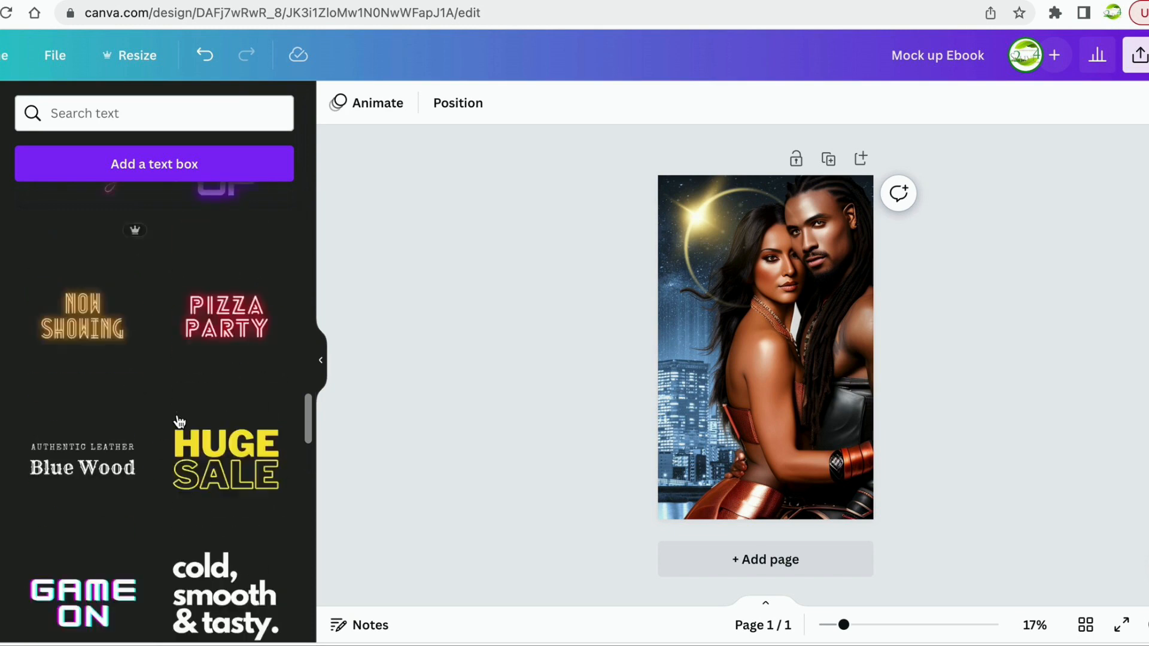
{"action": "left_click", "coordinate": [151, 254]}
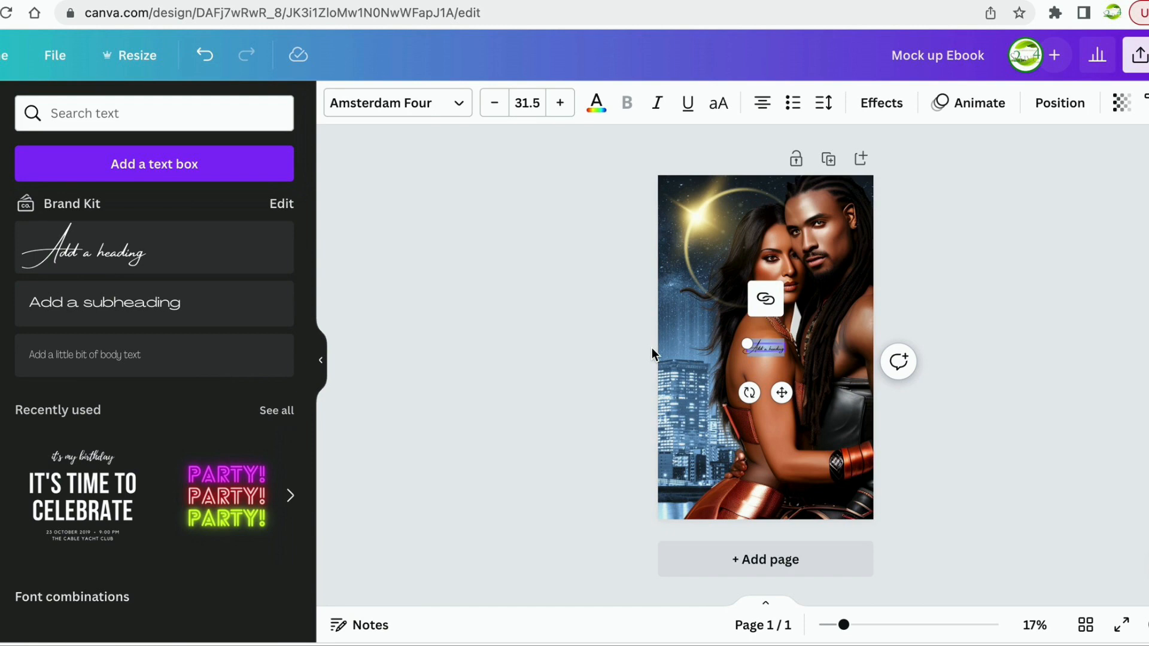
{"action": "type", "text": "Th"}
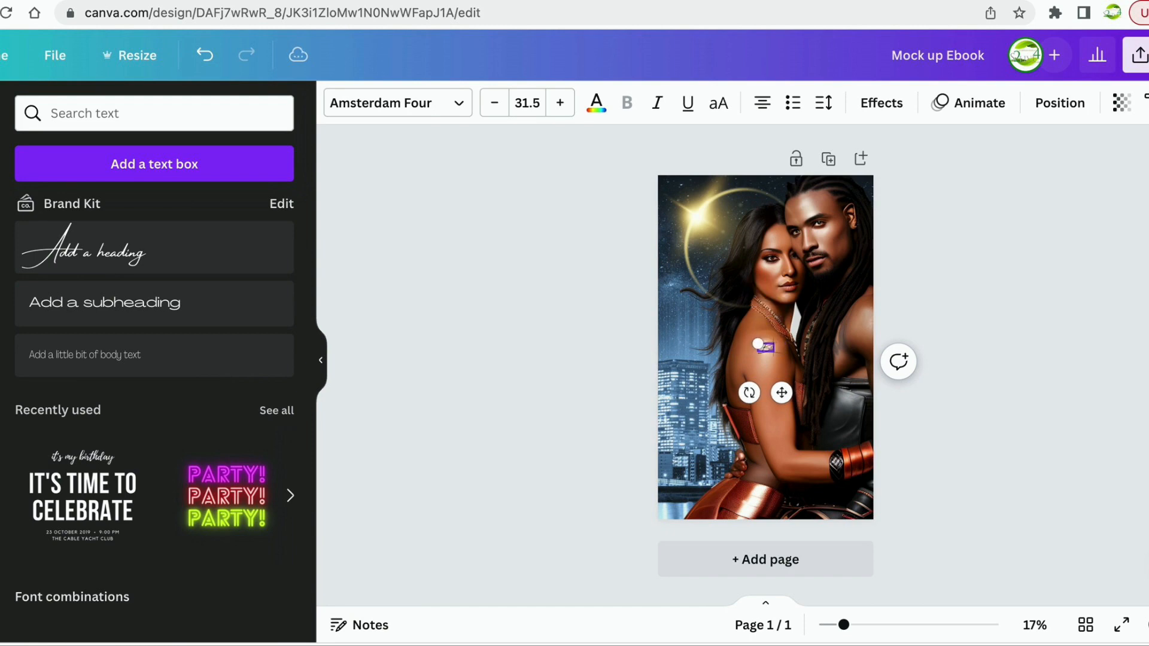
{"action": "type", "text": "ood T"}
Resize the Amsterdam Four title to size 203 across the couple, shifted slightly right.
{"action": "left_click_drag", "start_coordinate": [747, 344], "coordinate": [622, 312]}
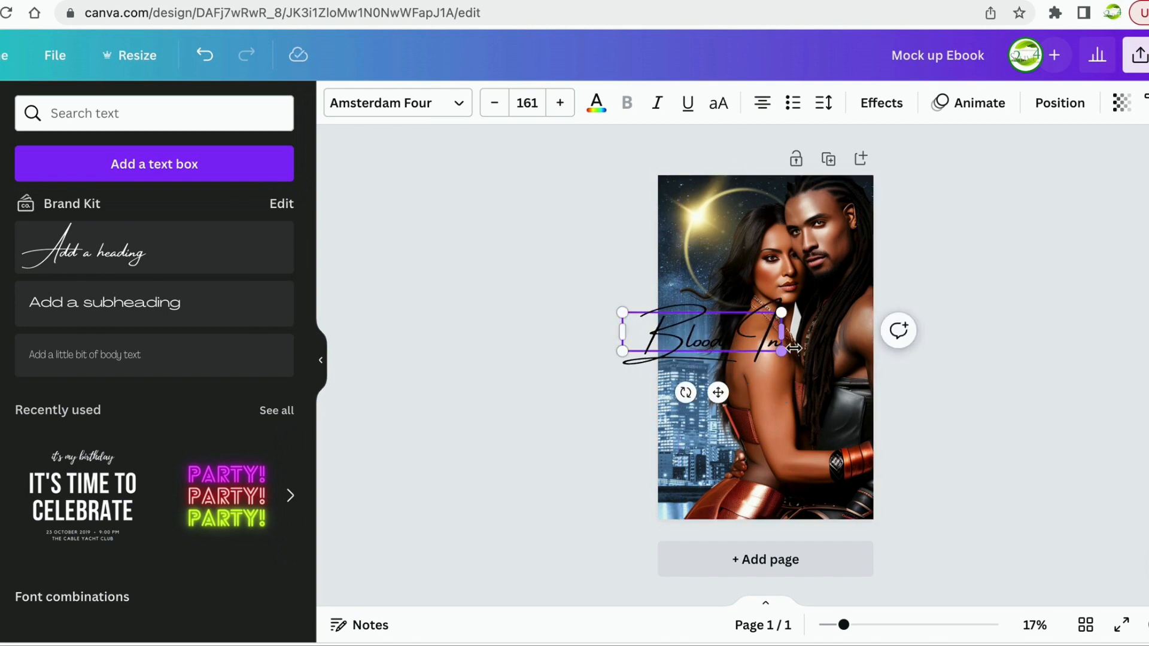
{"action": "left_click_drag", "start_coordinate": [784, 353], "coordinate": [852, 369]}
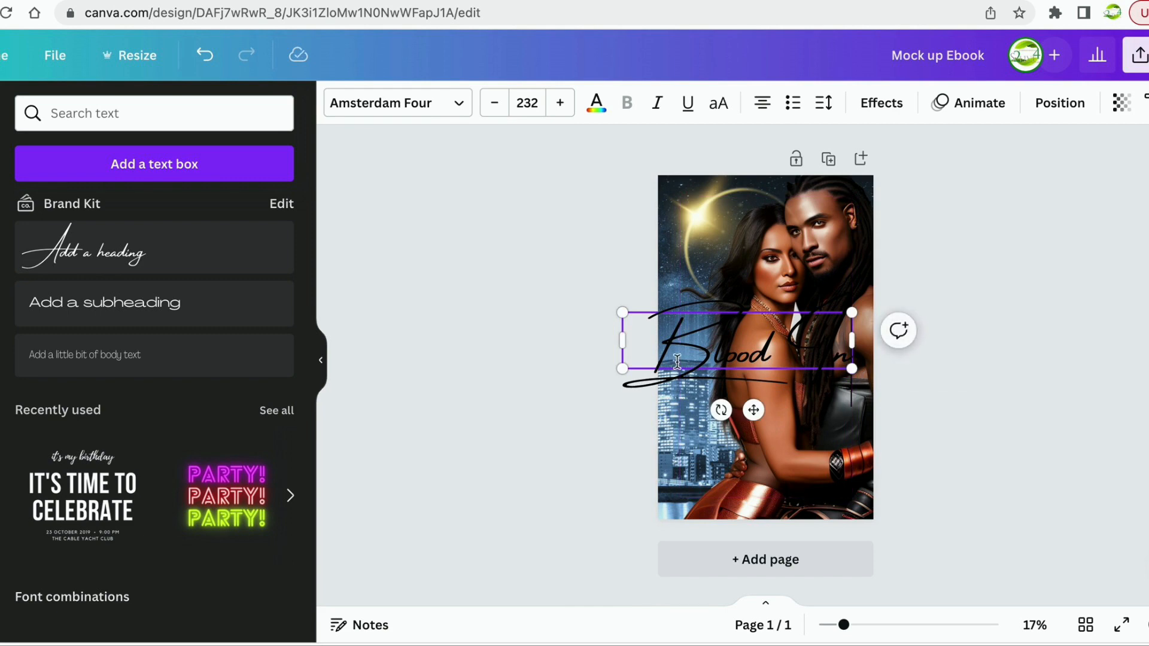
{"action": "left_click_drag", "start_coordinate": [754, 410], "coordinate": [782, 410]}
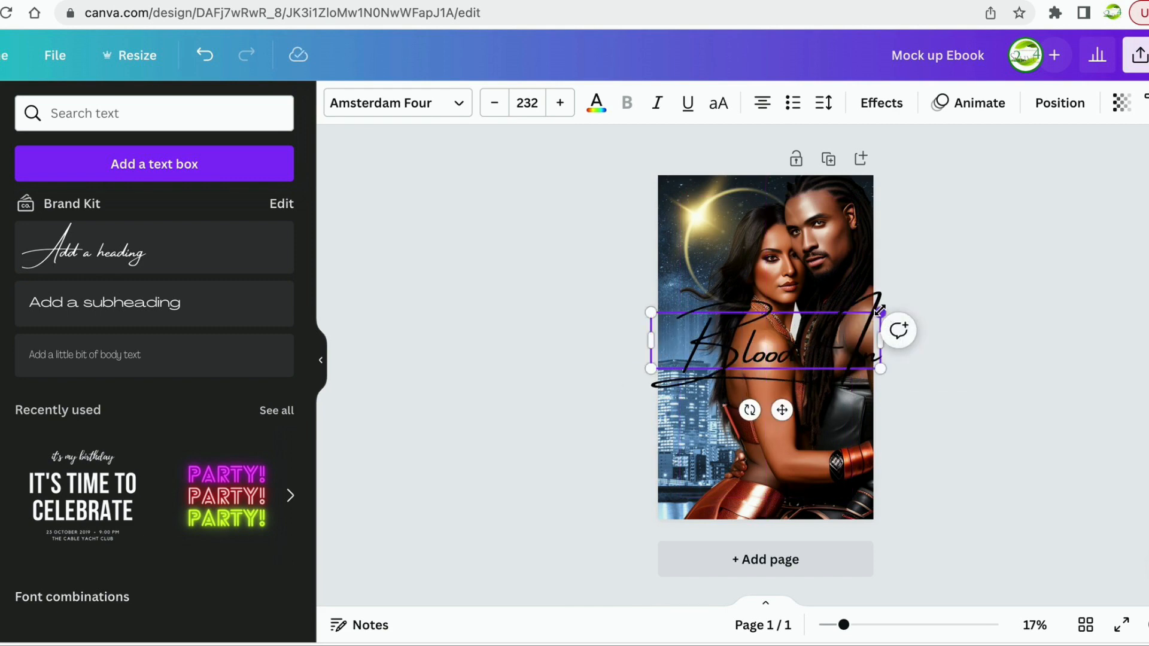
{"action": "left_click_drag", "start_coordinate": [880, 311], "coordinate": [865, 316]}
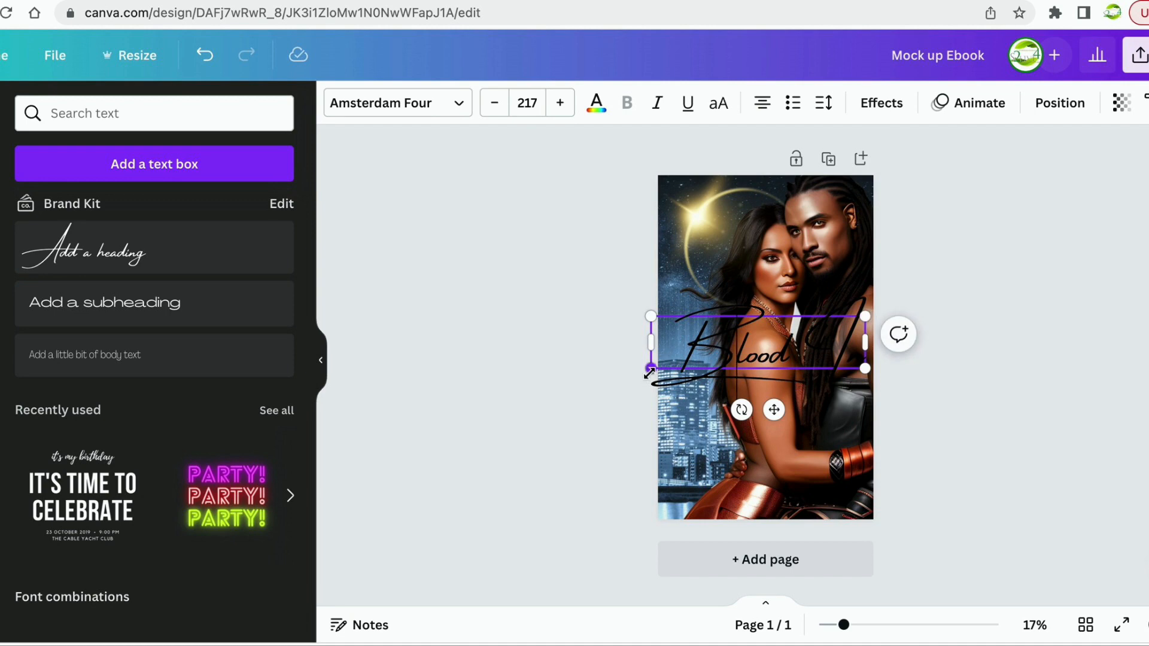
{"action": "left_click_drag", "start_coordinate": [651, 369], "coordinate": [664, 364]}
{"action": "left_click", "coordinate": [456, 102]}
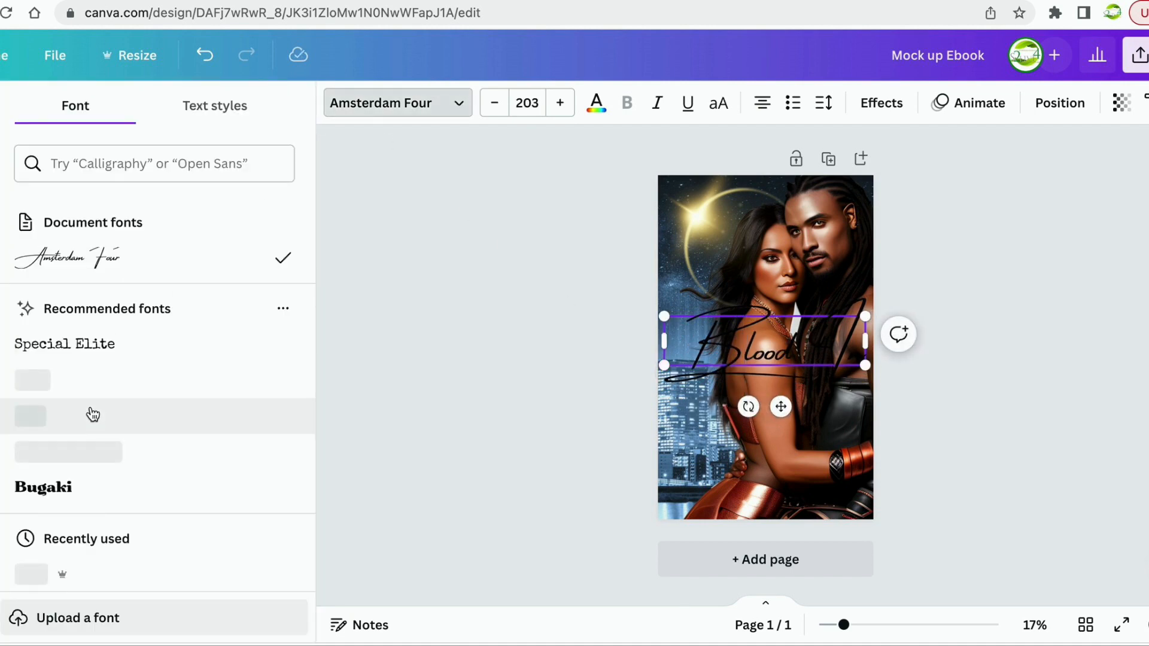
Try the Cheque, Eczar SemiBold, Fabrica and Futura Black fonts on the title.
{"action": "scroll", "coordinate": [92, 412], "scroll_direction": "down", "scroll_amount": 3}
{"action": "scroll", "coordinate": [91, 413], "scroll_direction": "down", "scroll_amount": 3}
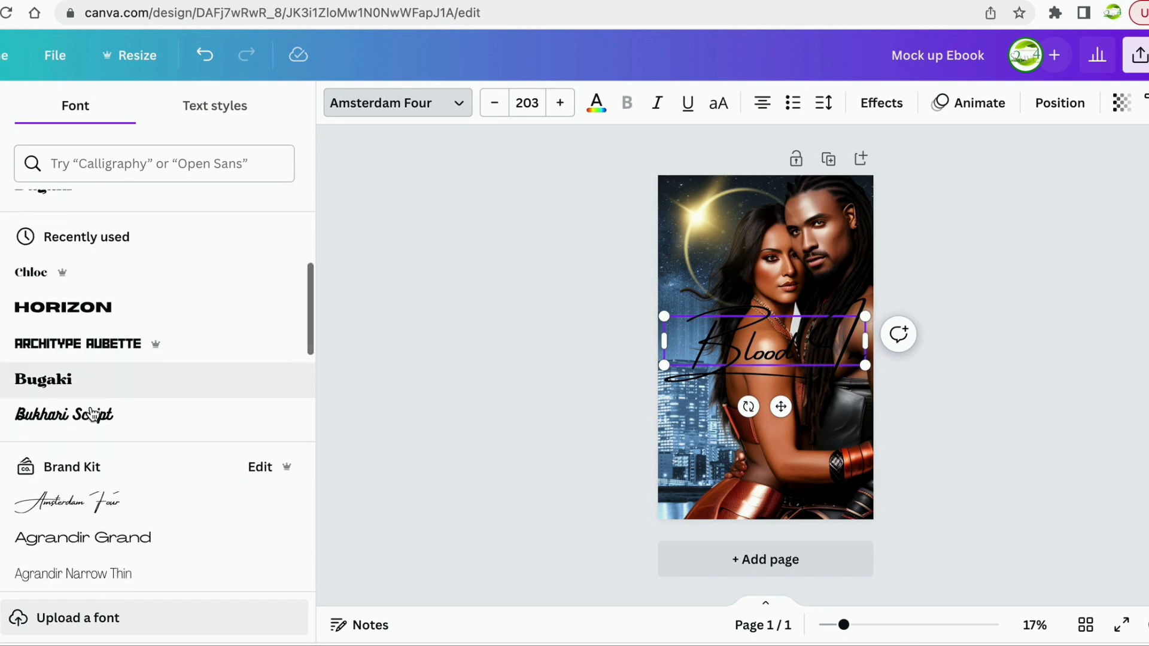
{"action": "scroll", "coordinate": [91, 413], "scroll_direction": "down", "scroll_amount": 10}
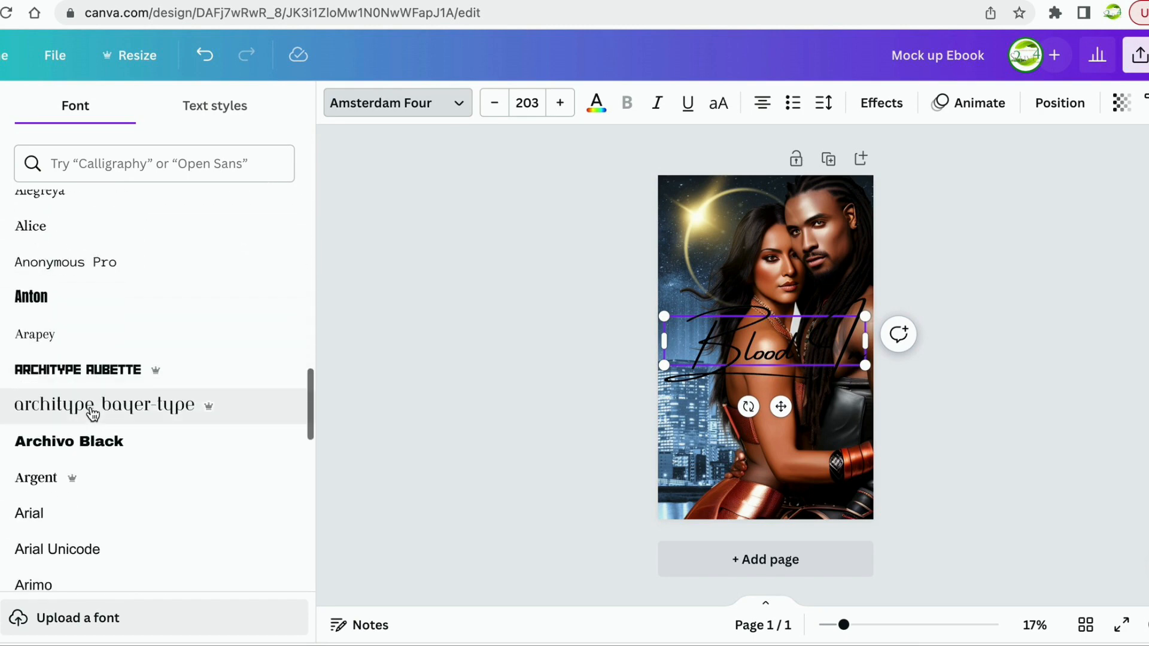
{"action": "scroll", "coordinate": [92, 413], "scroll_direction": "down", "scroll_amount": 8}
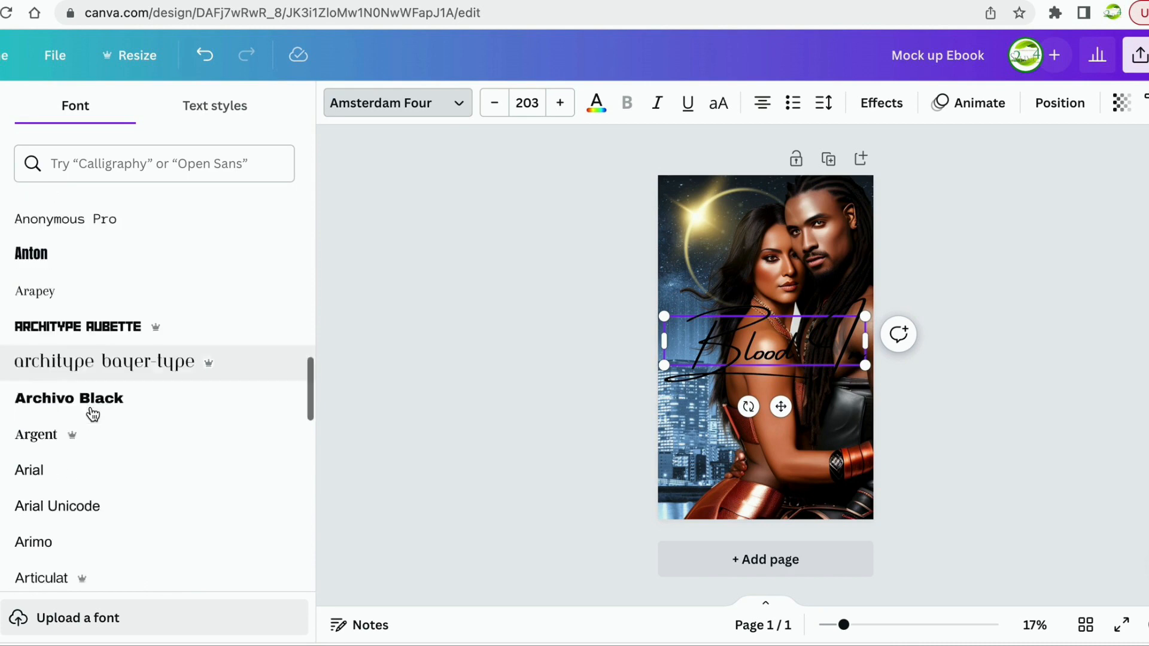
{"action": "scroll", "coordinate": [93, 415], "scroll_direction": "down", "scroll_amount": 3}
{"action": "scroll", "coordinate": [92, 413], "scroll_direction": "down", "scroll_amount": 3}
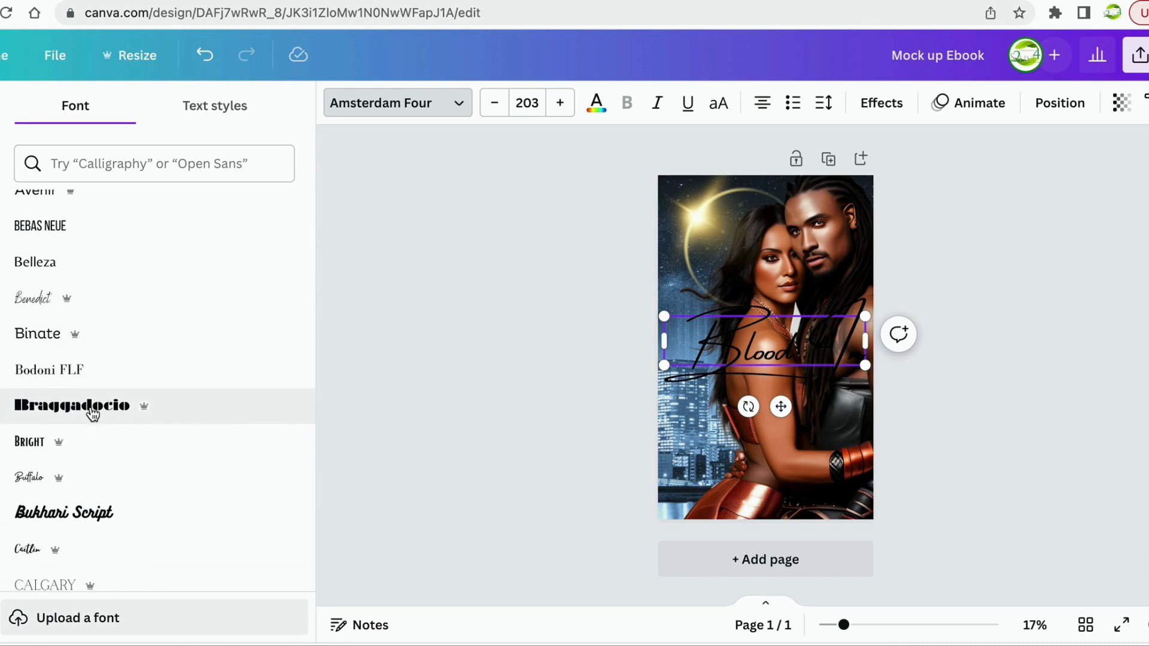
{"action": "scroll", "coordinate": [93, 413], "scroll_direction": "down", "scroll_amount": 5}
{"action": "scroll", "coordinate": [93, 413], "scroll_direction": "down", "scroll_amount": 3}
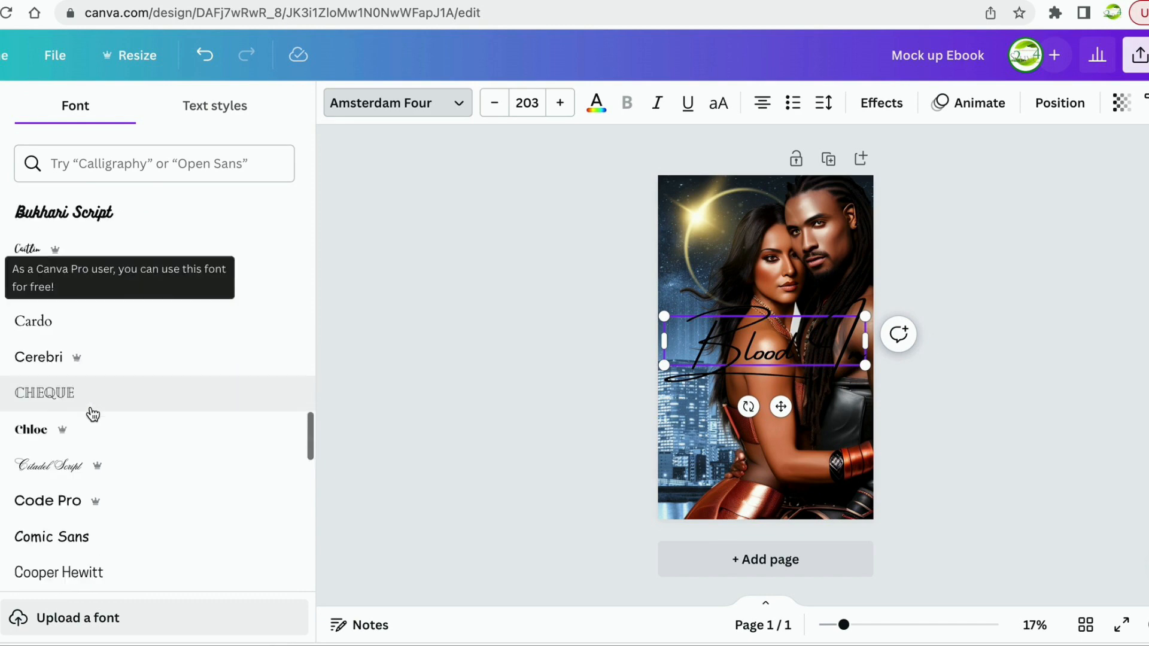
{"action": "scroll", "coordinate": [93, 413], "scroll_direction": "down", "scroll_amount": 3}
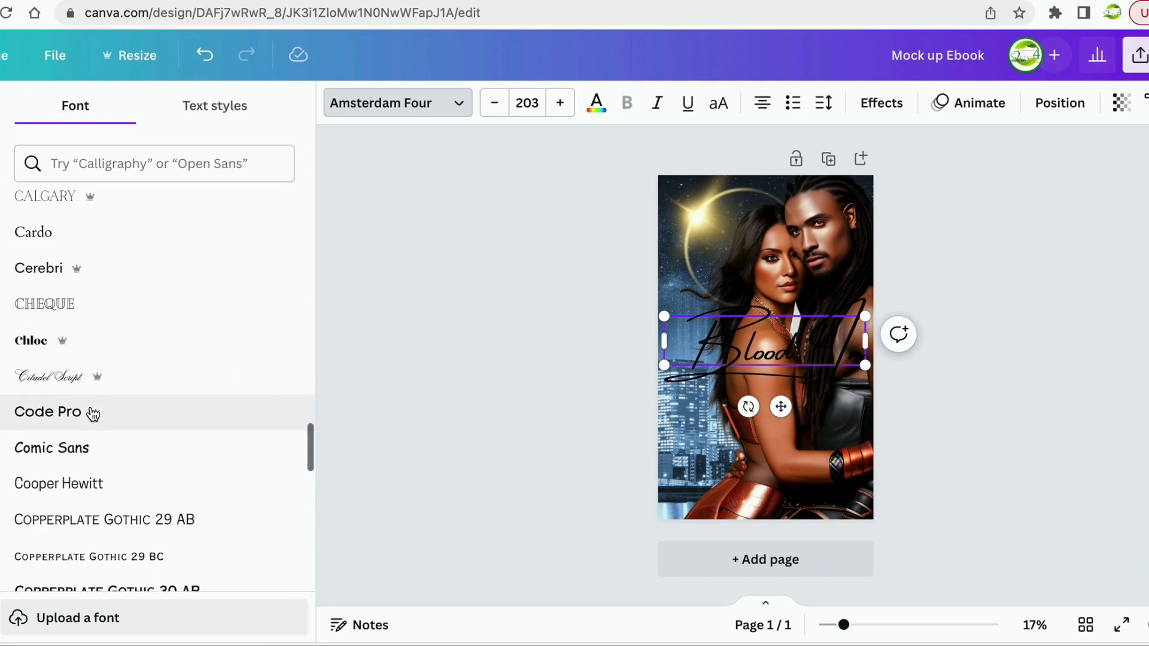
{"action": "left_click", "coordinate": [71, 310]}
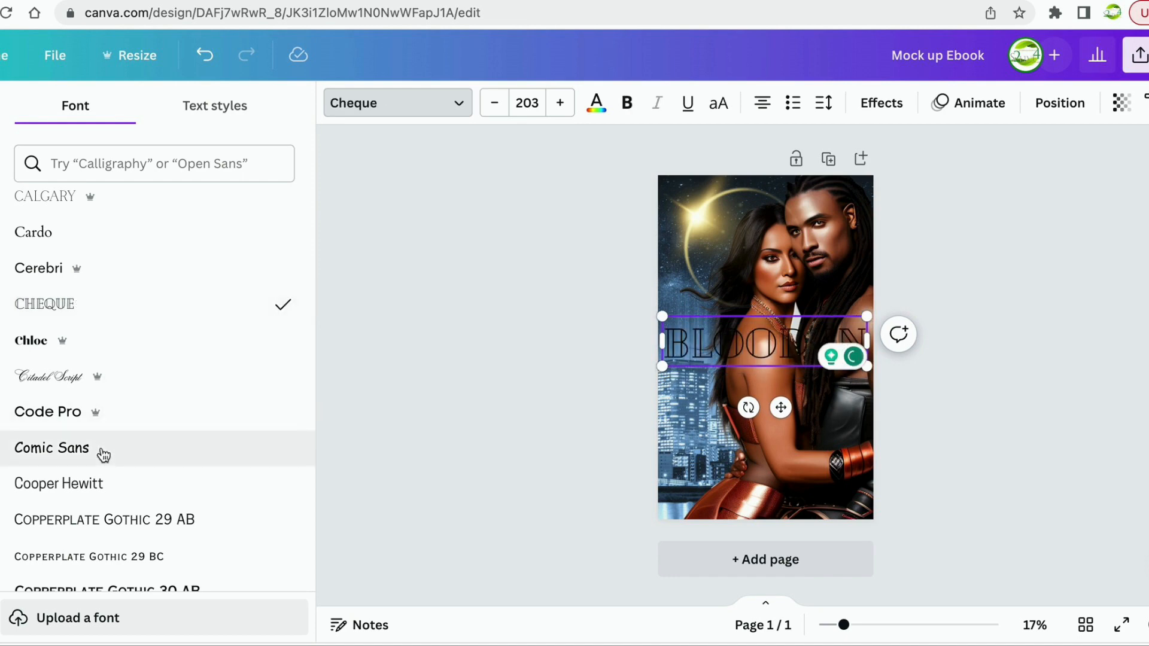
{"action": "scroll", "coordinate": [103, 456], "scroll_direction": "down", "scroll_amount": 5}
{"action": "scroll", "coordinate": [103, 456], "scroll_direction": "down", "scroll_amount": 10}
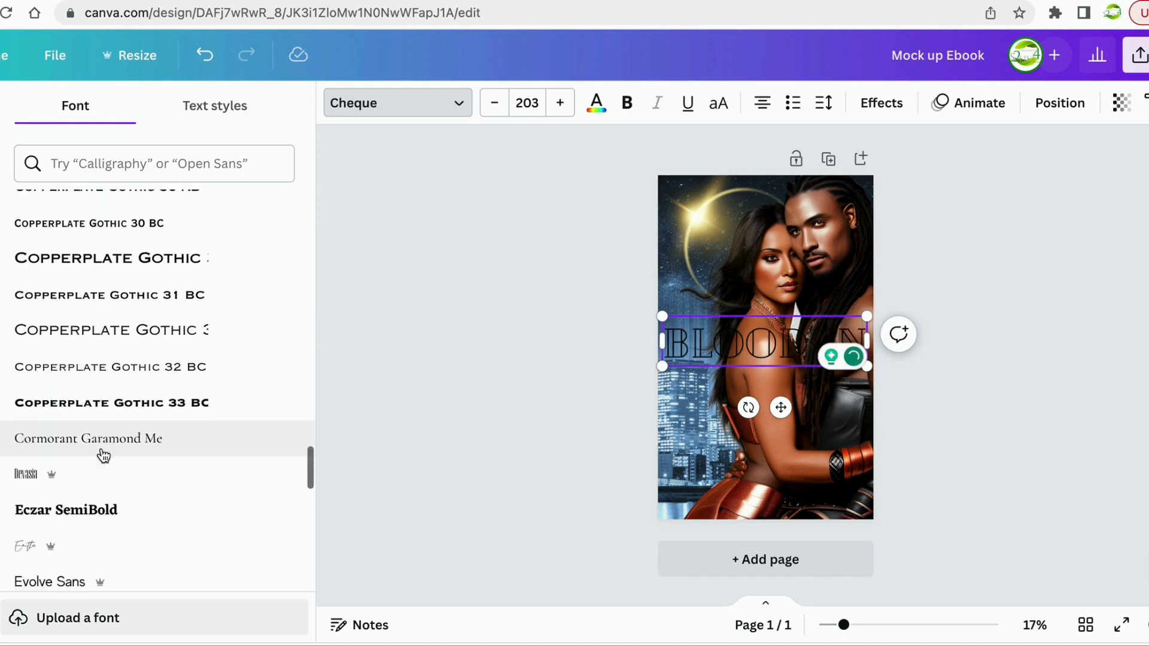
{"action": "left_click", "coordinate": [91, 326]}
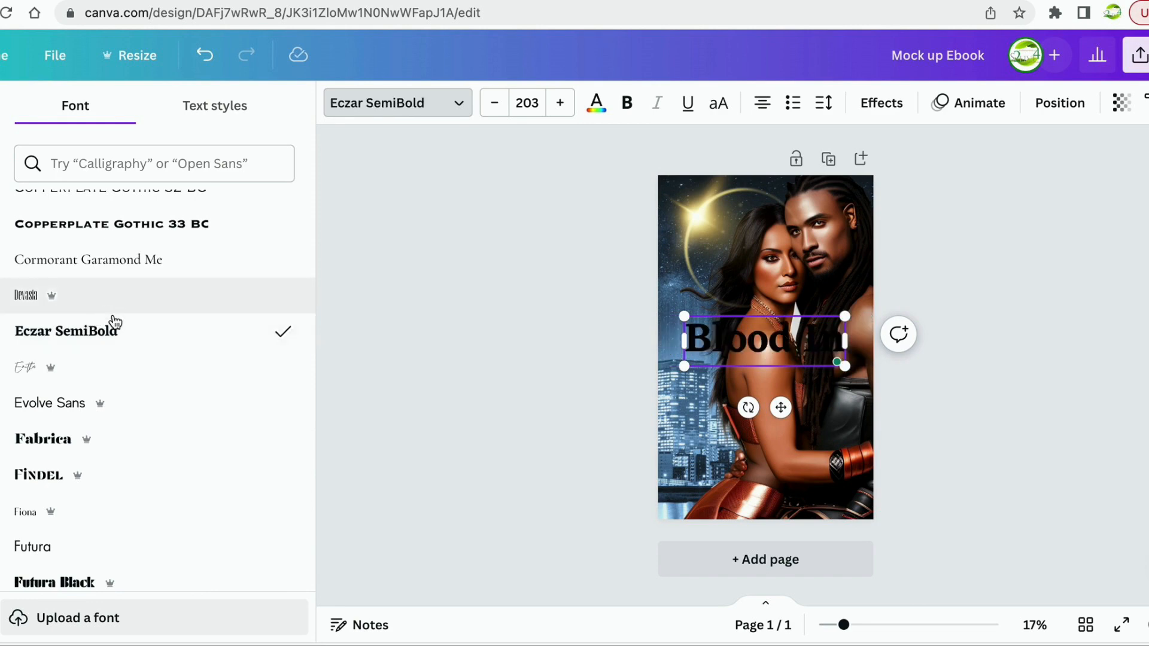
{"action": "left_click", "coordinate": [84, 449]}
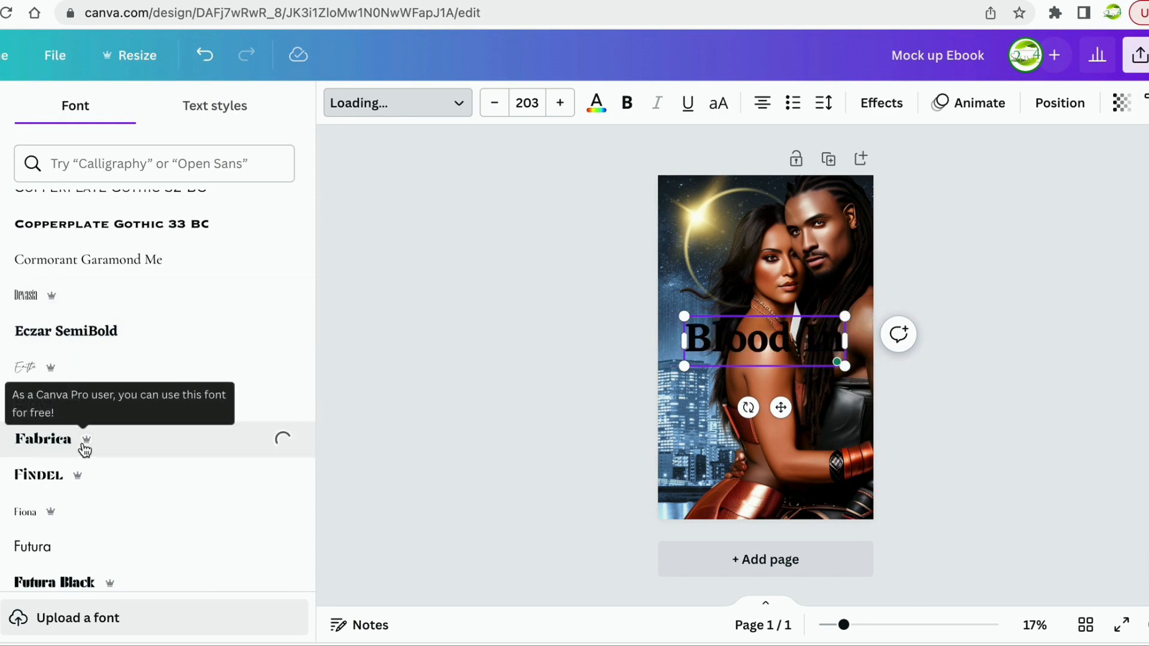
{"action": "scroll", "coordinate": [133, 488], "scroll_direction": "down", "scroll_amount": 3}
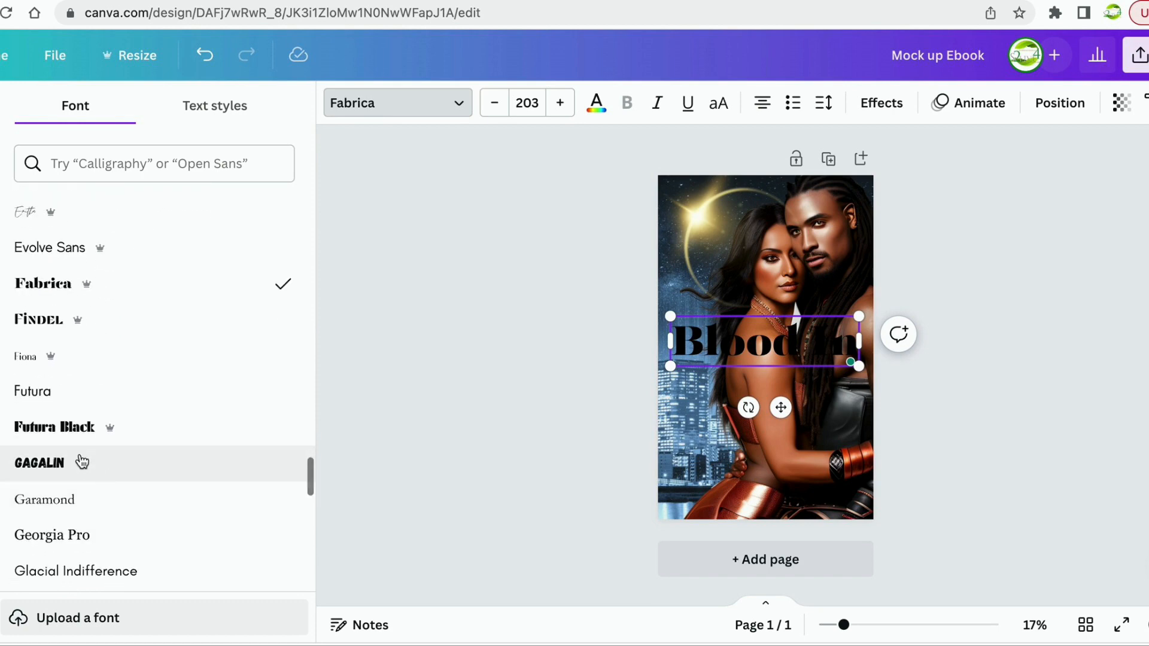
{"action": "left_click", "coordinate": [70, 432]}
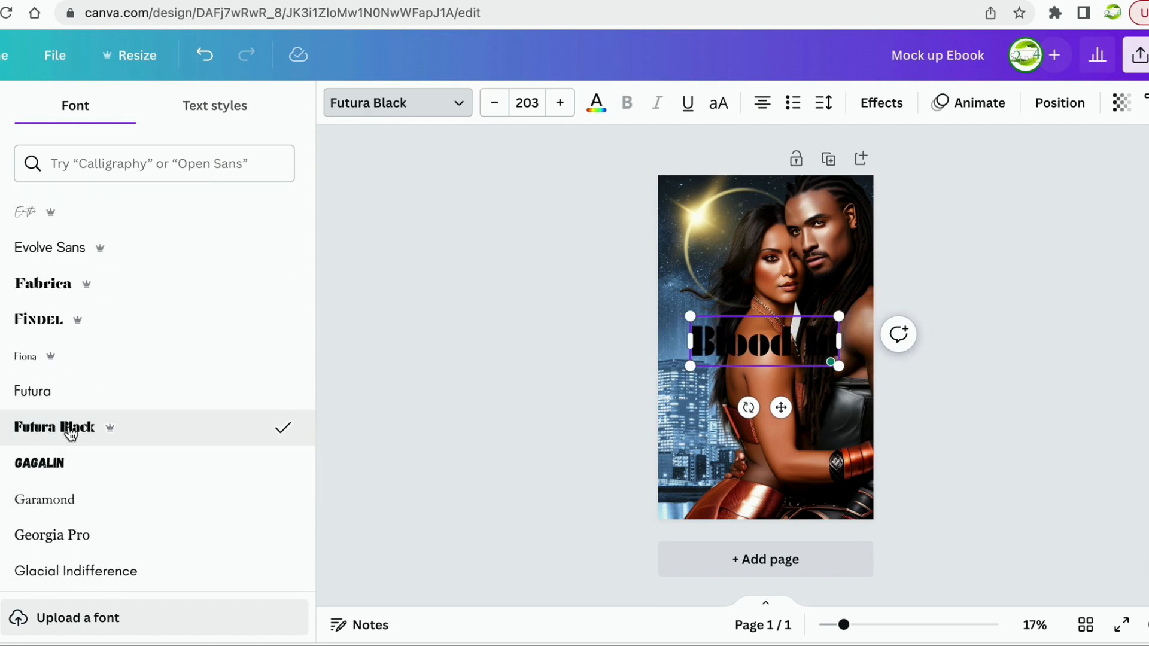
Try Jonathan and Libre Baskerville, then settle on the London font for the title.
{"action": "scroll", "coordinate": [122, 517], "scroll_direction": "down", "scroll_amount": 5}
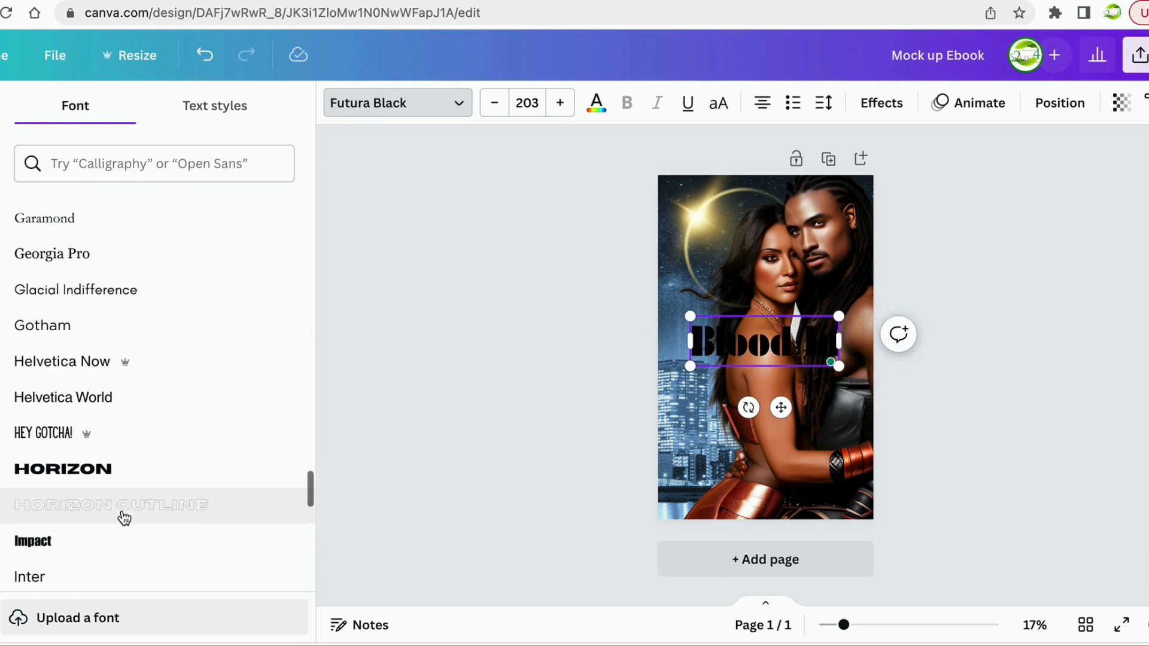
{"action": "scroll", "coordinate": [124, 518], "scroll_direction": "down", "scroll_amount": 7}
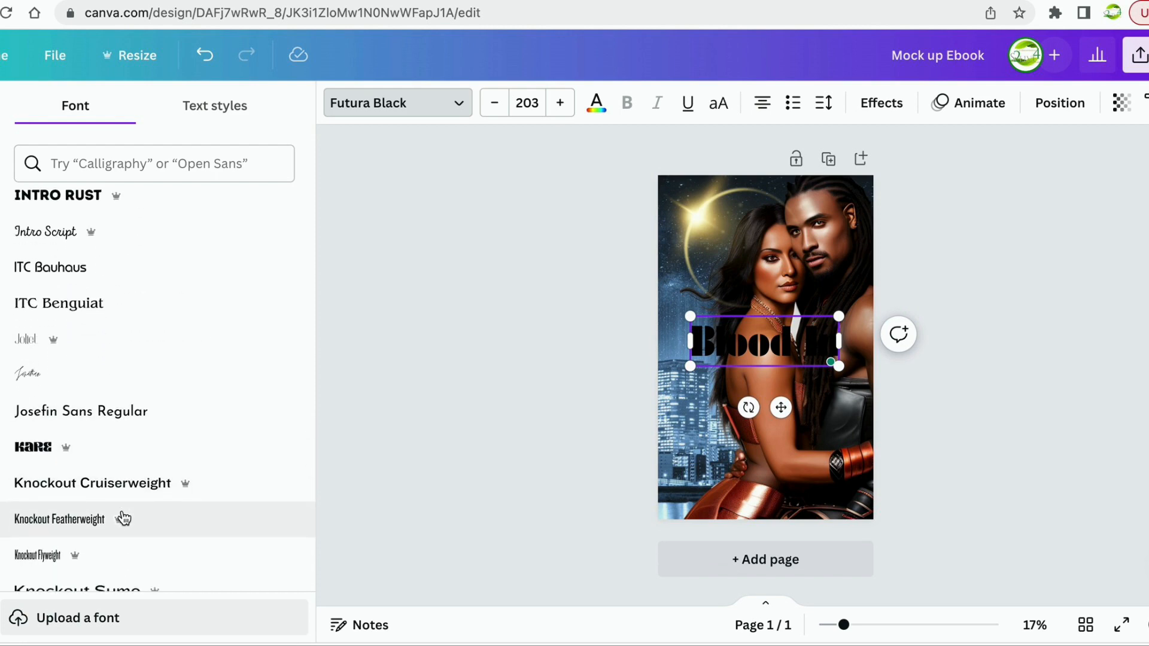
{"action": "left_click", "coordinate": [67, 375]}
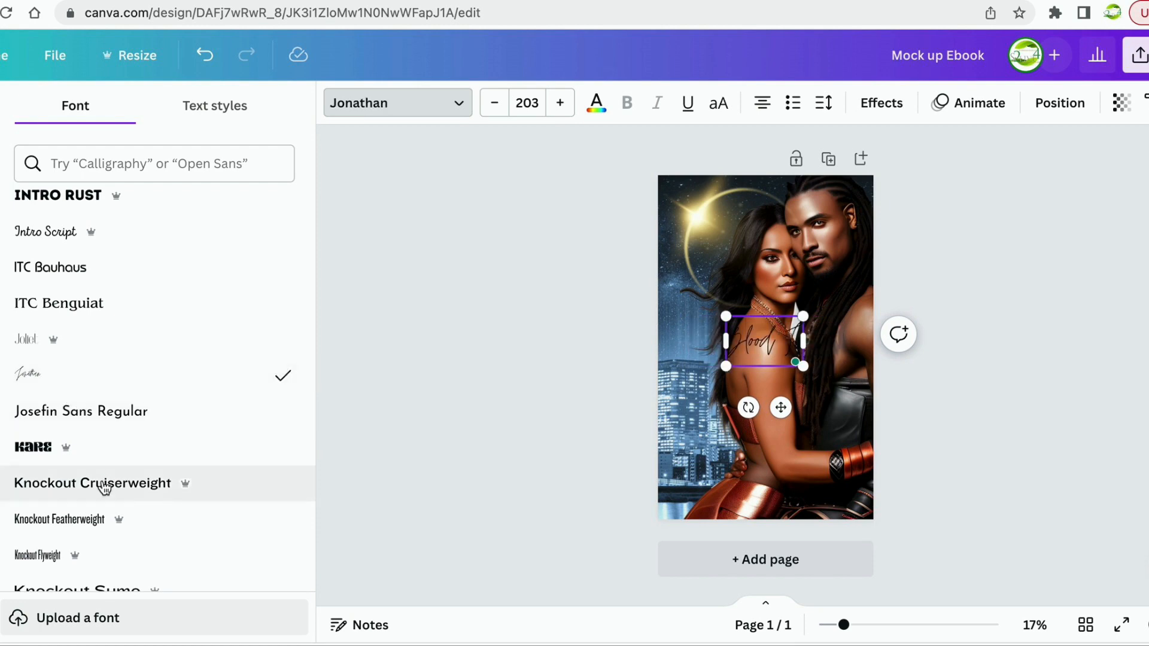
{"action": "scroll", "coordinate": [102, 483], "scroll_direction": "down", "scroll_amount": 8}
{"action": "scroll", "coordinate": [103, 484], "scroll_direction": "down", "scroll_amount": 1}
{"action": "scroll", "coordinate": [103, 485], "scroll_direction": "up", "scroll_amount": 1}
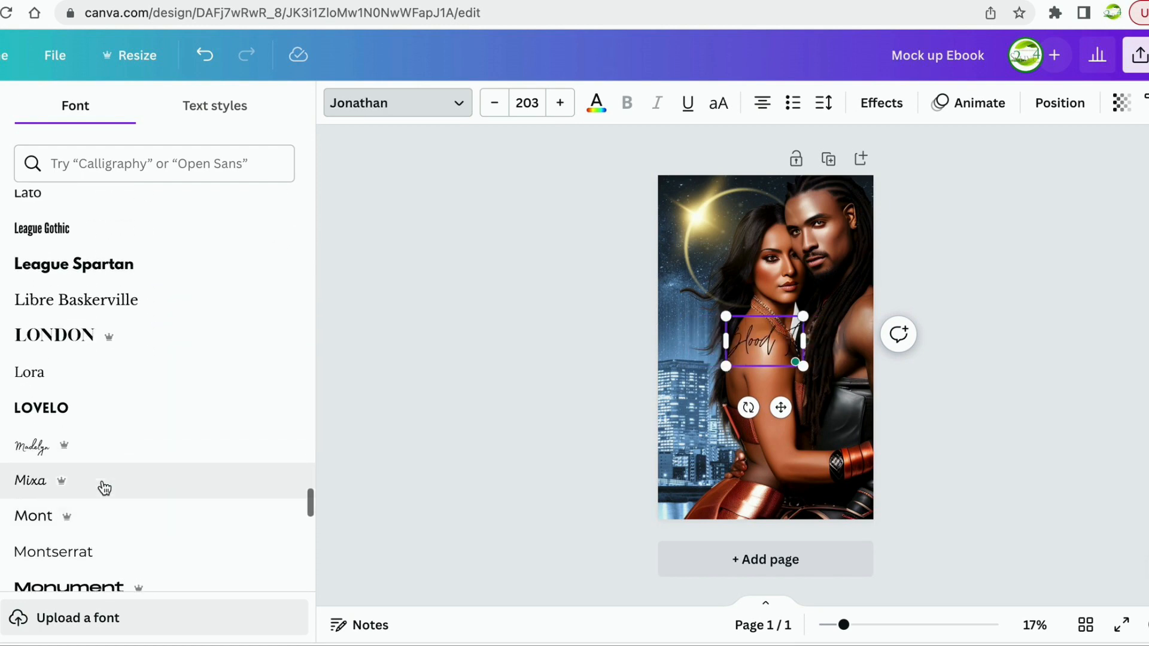
{"action": "left_click", "coordinate": [63, 320]}
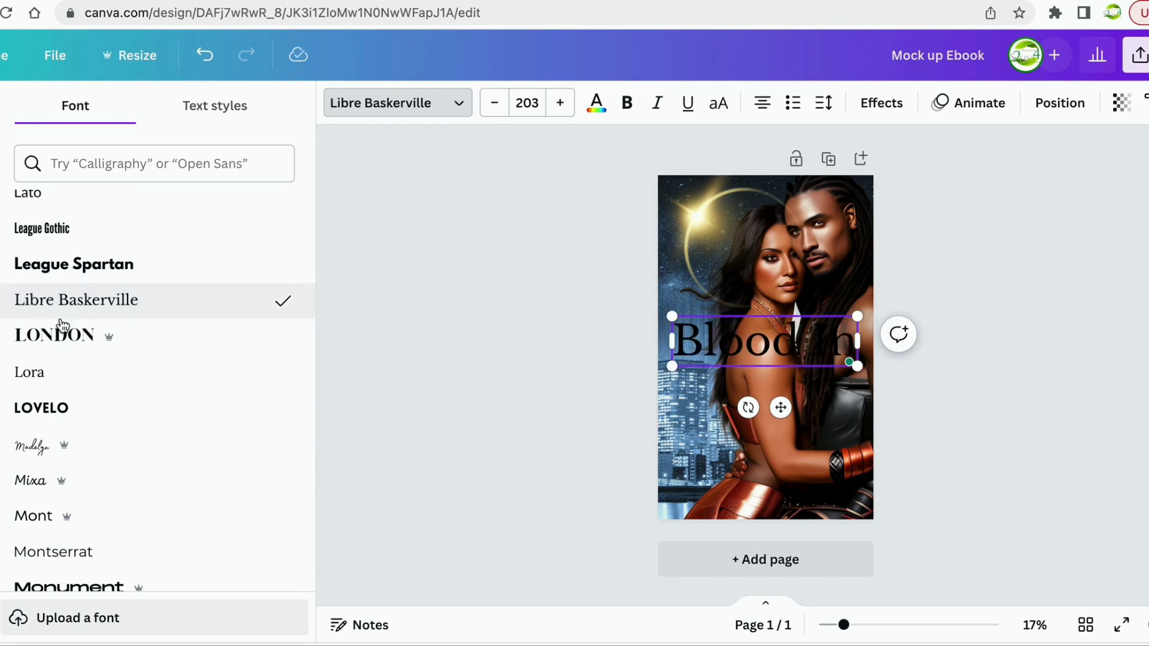
{"action": "left_click", "coordinate": [62, 335]}
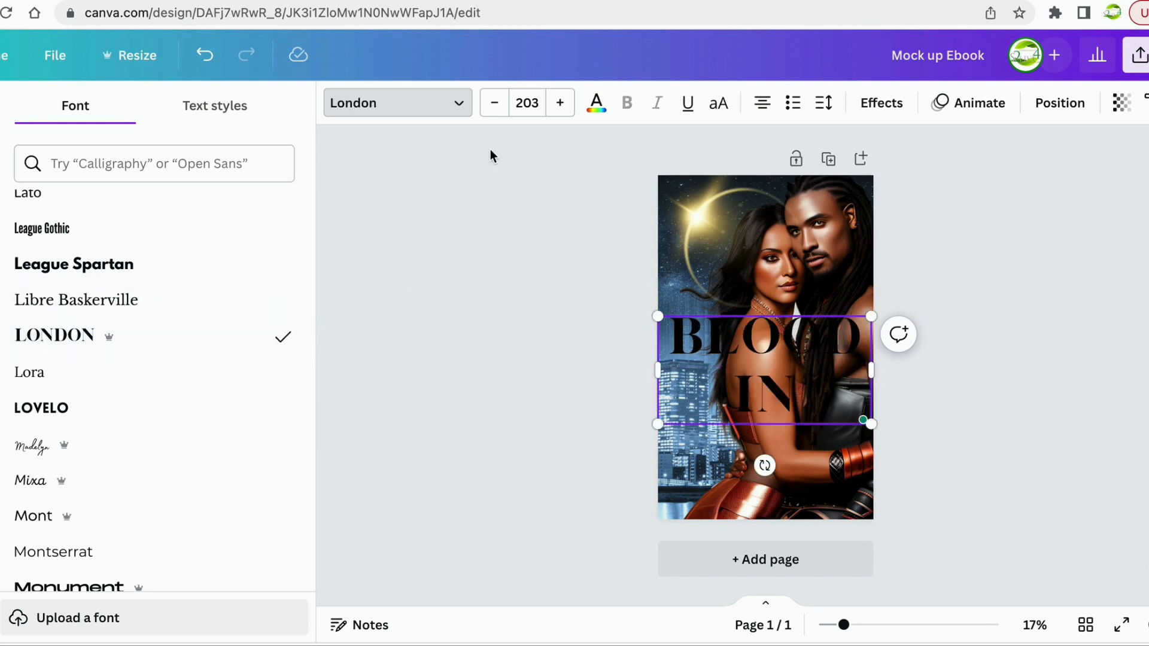
Colour the BLOOD IN title text with the dark red Aspire to Lead swatch.
{"action": "left_click", "coordinate": [594, 114]}
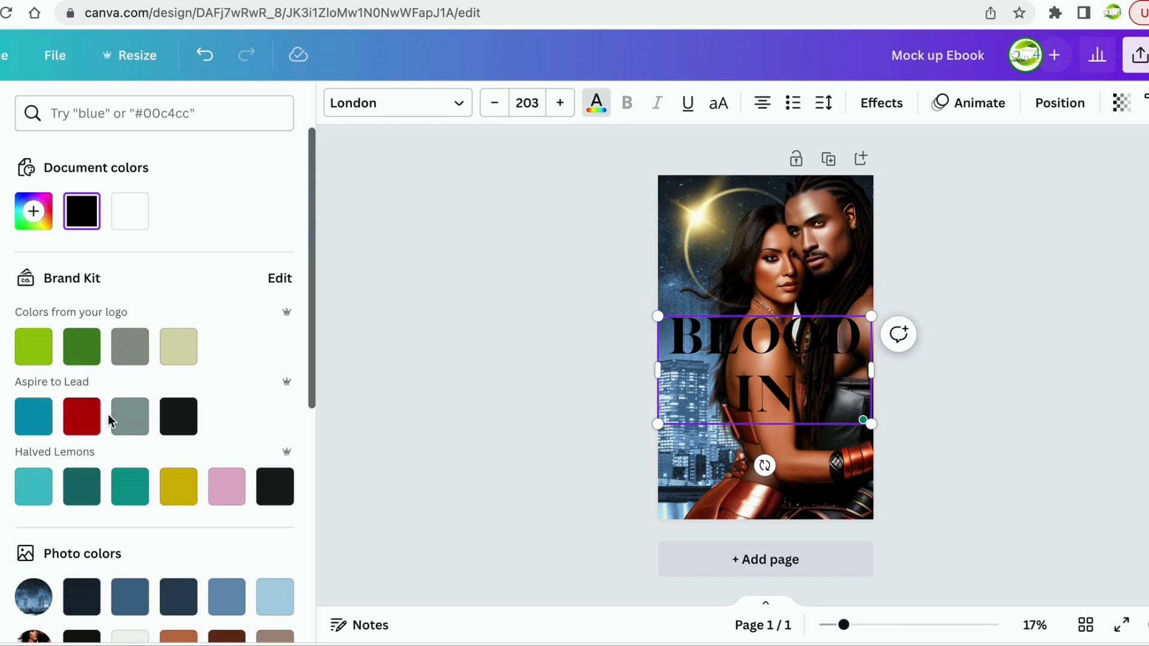
{"action": "left_click", "coordinate": [77, 429]}
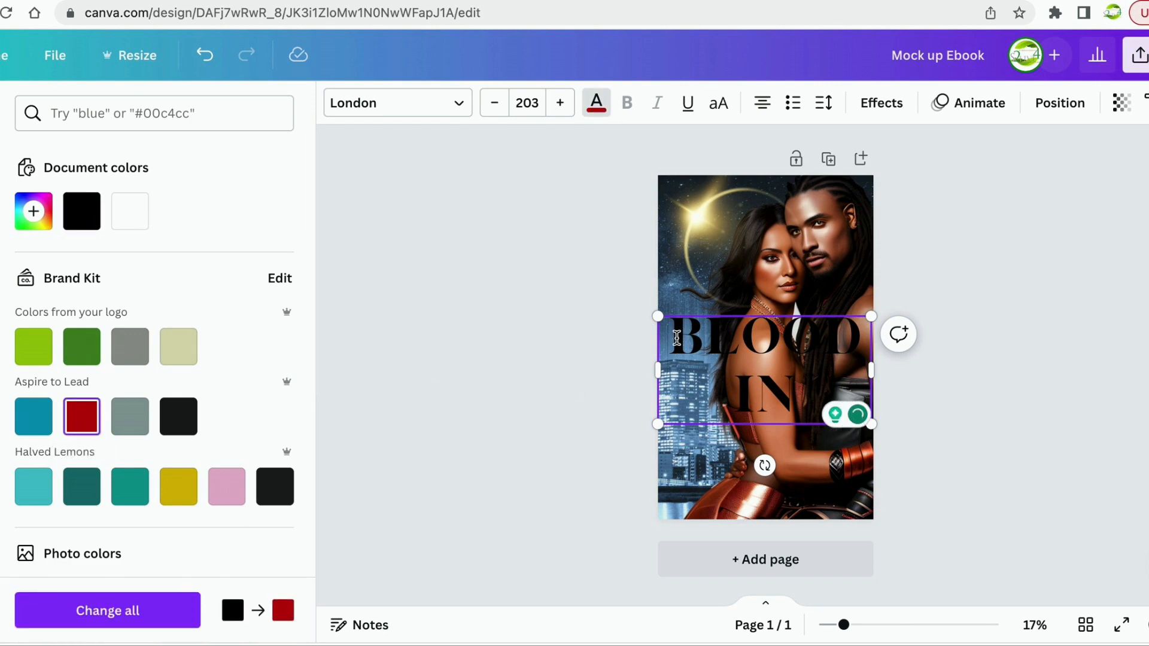
{"action": "left_click_drag", "start_coordinate": [673, 332], "coordinate": [802, 398]}
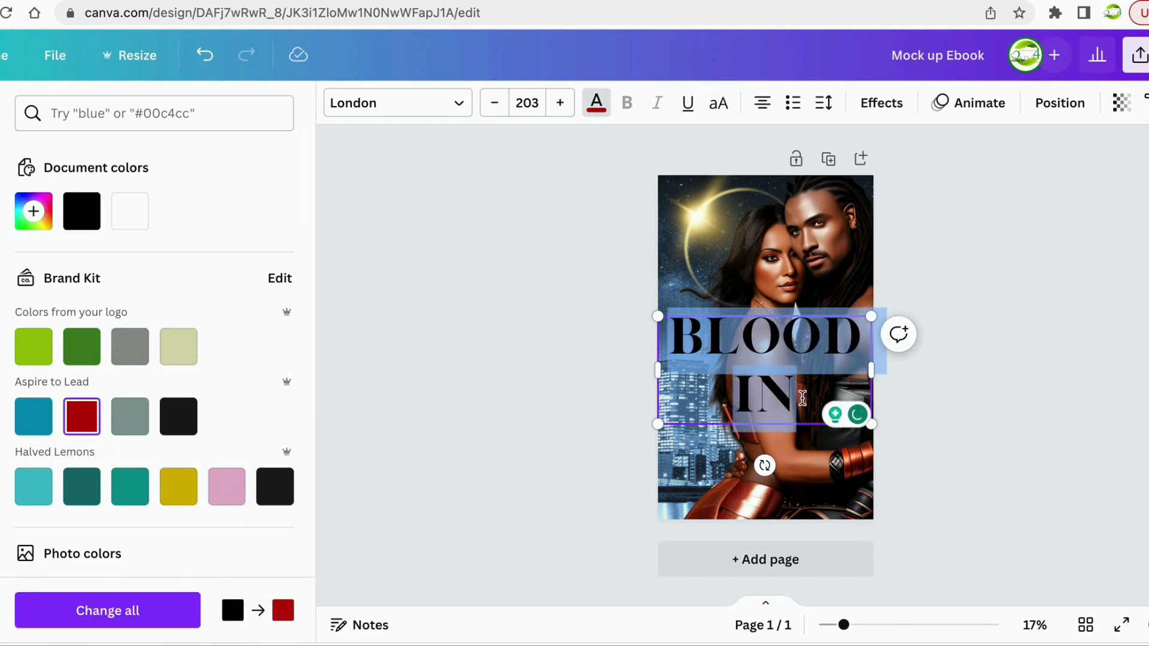
{"action": "left_click", "coordinate": [88, 417]}
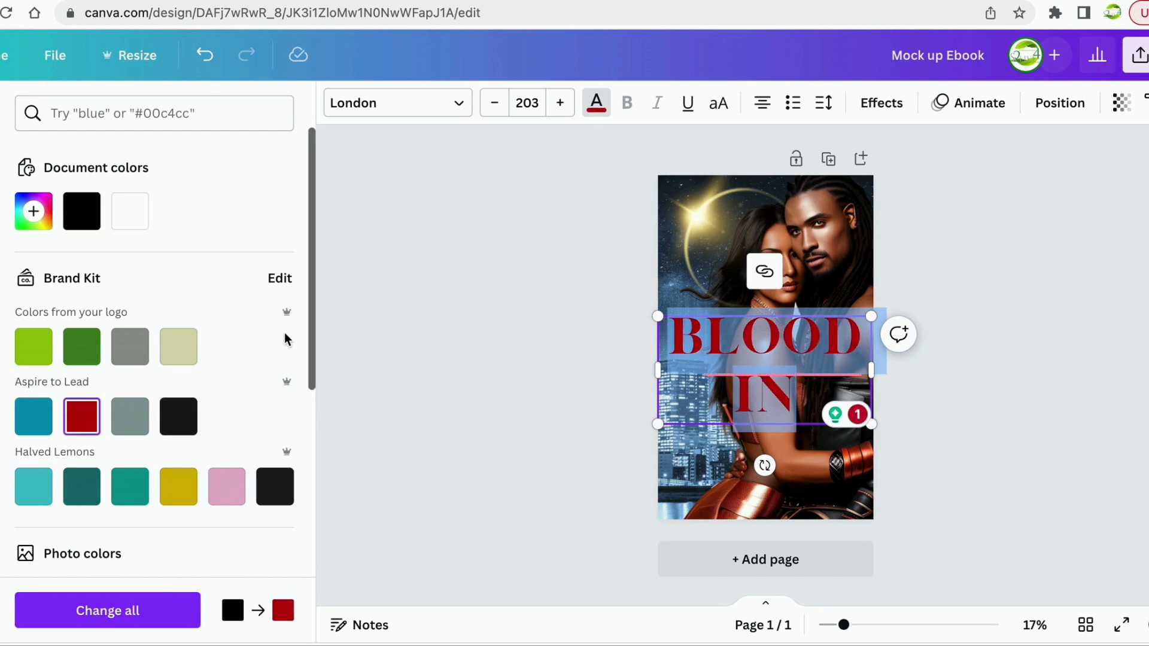
{"action": "left_click", "coordinate": [432, 328]}
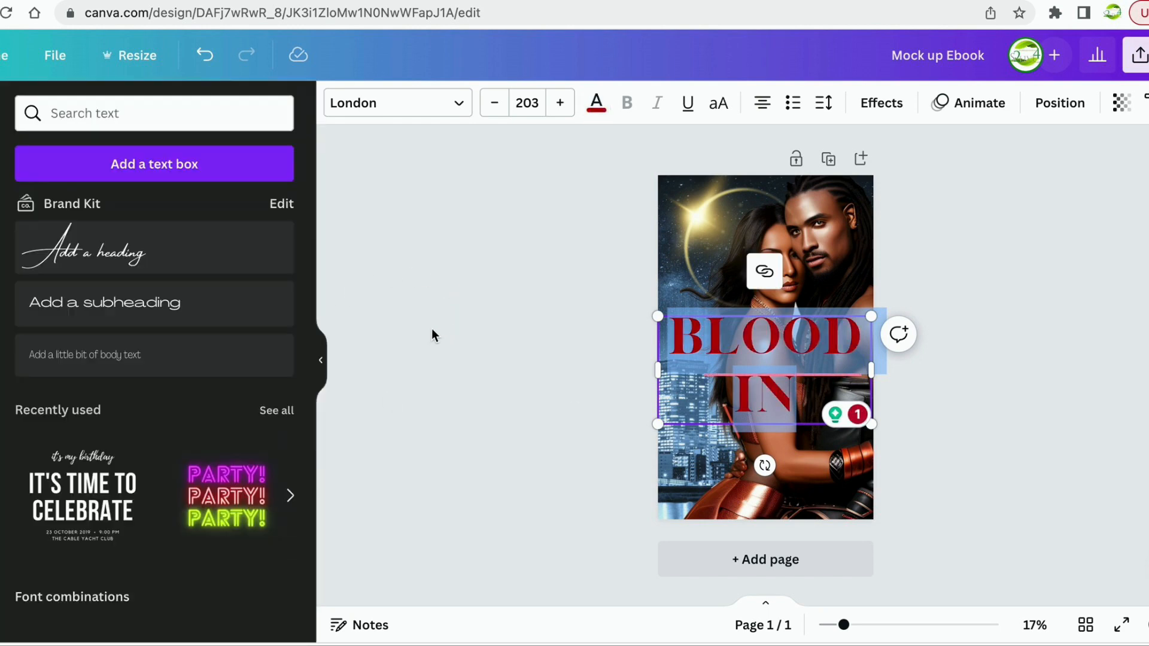
{"action": "left_click", "coordinate": [485, 338]}
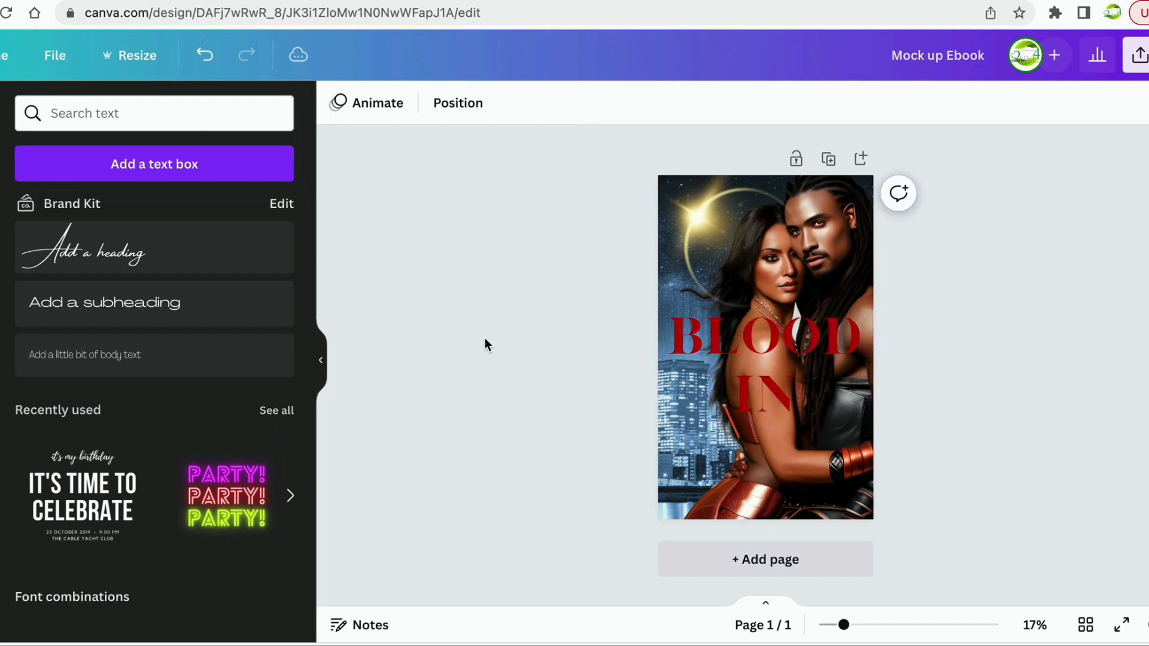
Reselect the title text box and select all of its text.
{"action": "left_click", "coordinate": [723, 346]}
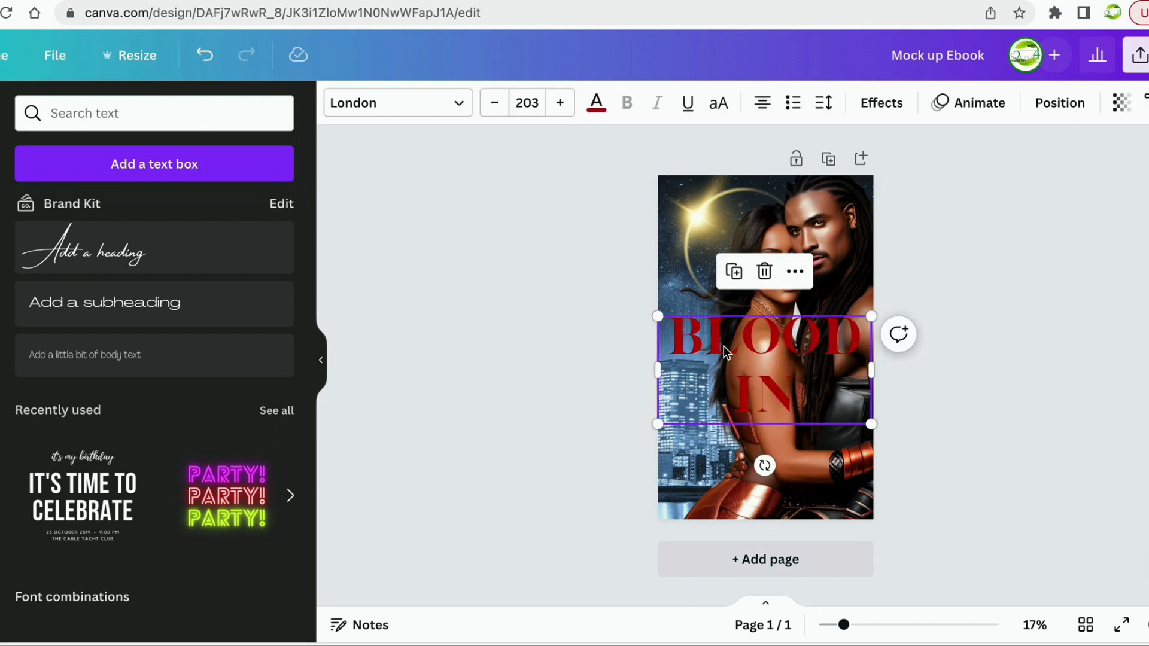
{"action": "left_click", "coordinate": [662, 296]}
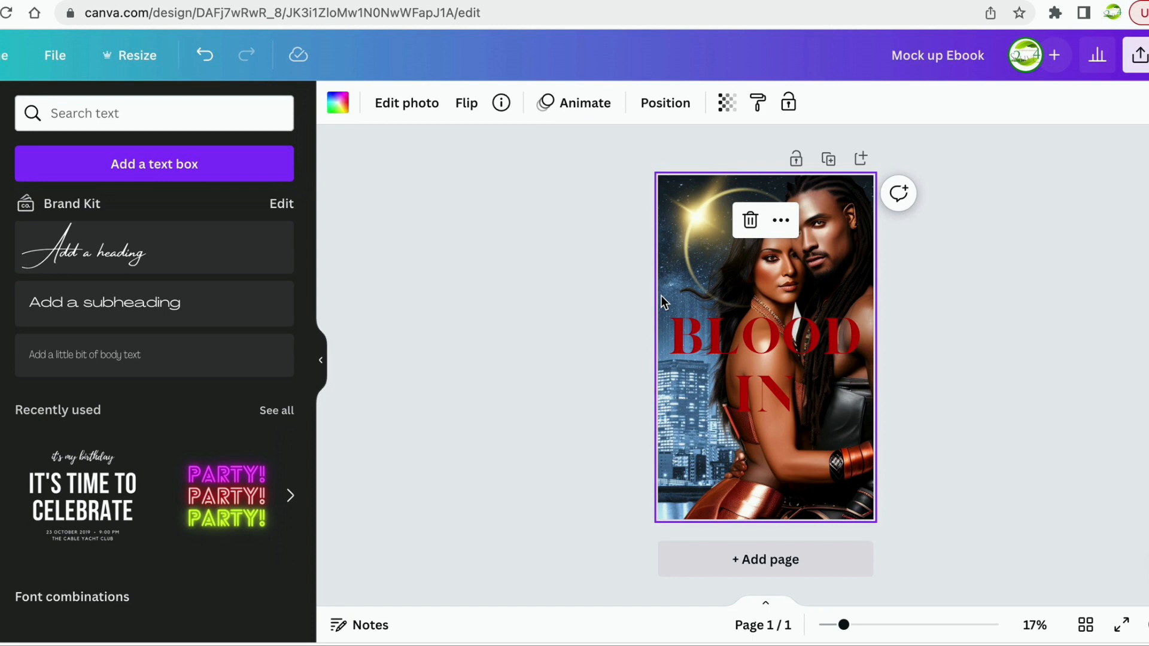
{"action": "left_click", "coordinate": [685, 341]}
{"action": "double_click", "coordinate": [677, 335]}
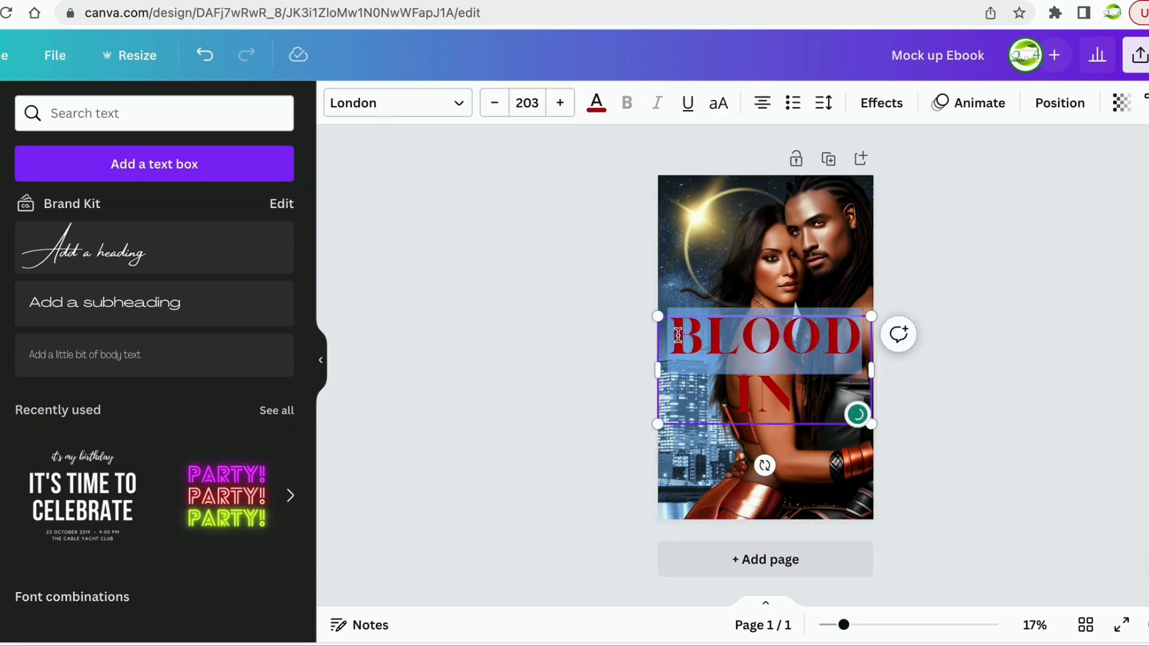
{"action": "right_click", "coordinate": [678, 338]}
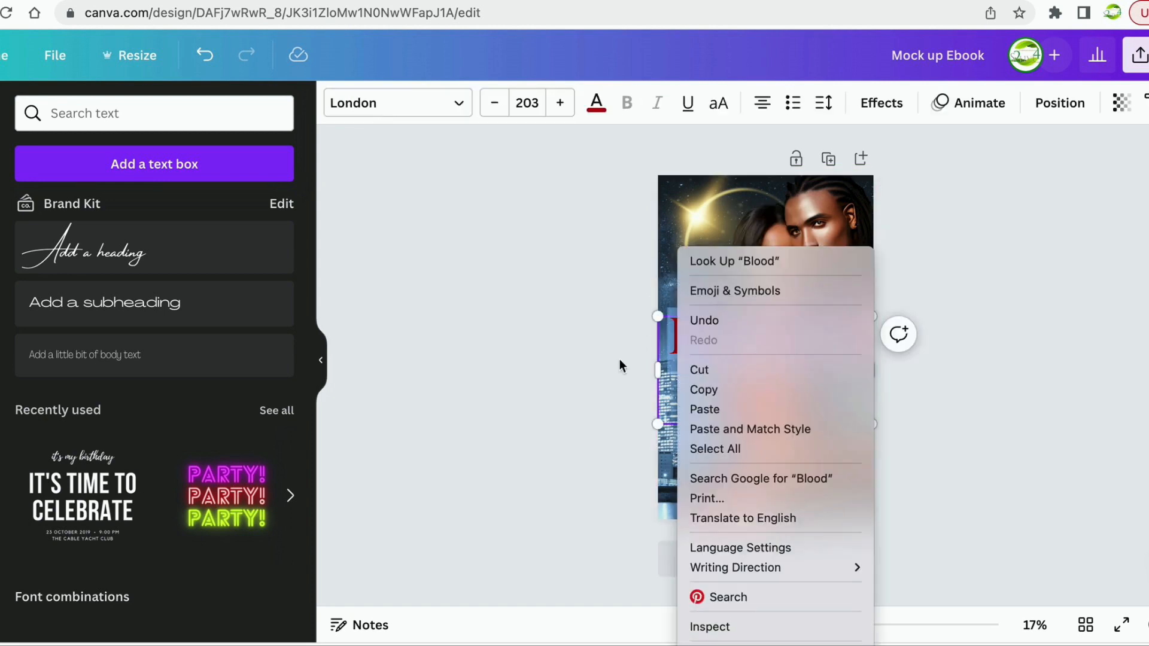
{"action": "left_click", "coordinate": [593, 356]}
{"action": "left_click", "coordinate": [675, 329]}
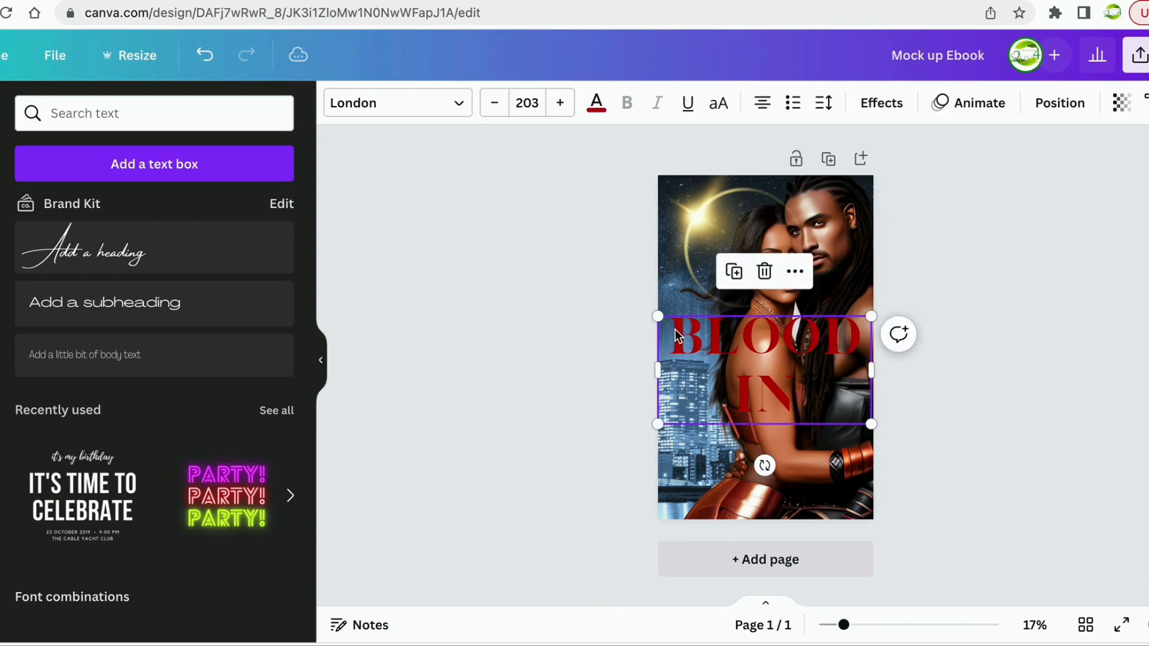
{"action": "triple_click", "coordinate": [675, 329]}
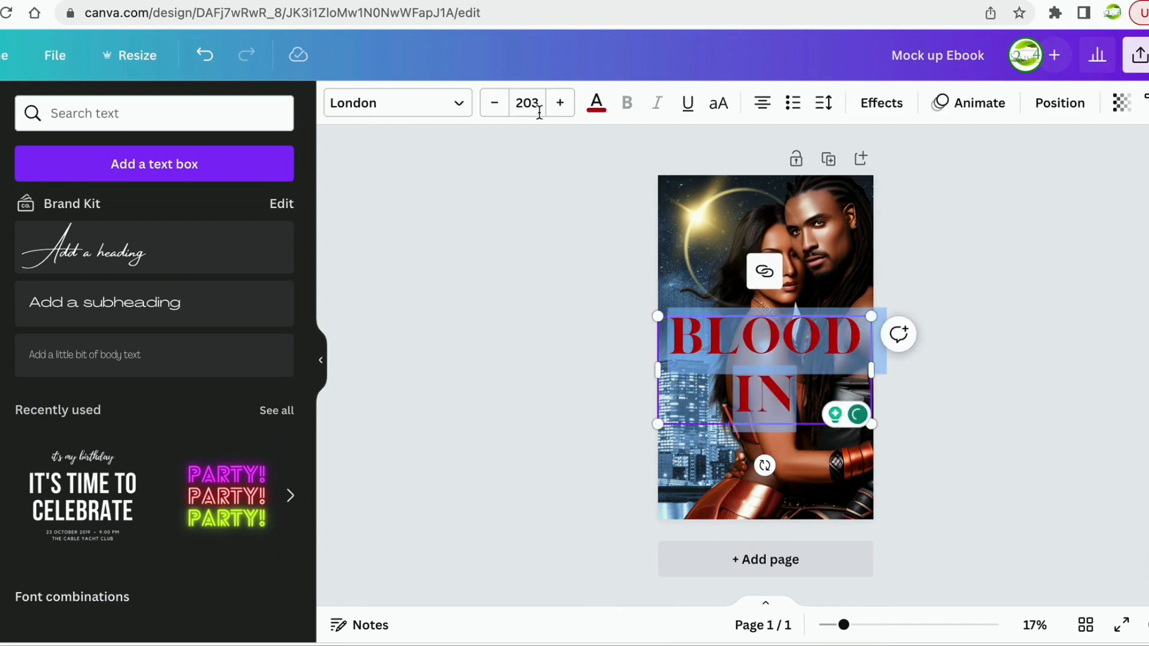
Shrink the BLOOD IN title from 203 to 137 to fit one line, then move it lower.
{"action": "left_click", "coordinate": [496, 105]}
{"action": "left_click", "coordinate": [496, 104]}
{"action": "left_click", "coordinate": [496, 105]}
{"action": "left_click", "coordinate": [496, 104]}
{"action": "left_click", "coordinate": [496, 104]}
{"action": "left_click", "coordinate": [496, 104]}
{"action": "left_click", "coordinate": [496, 105]}
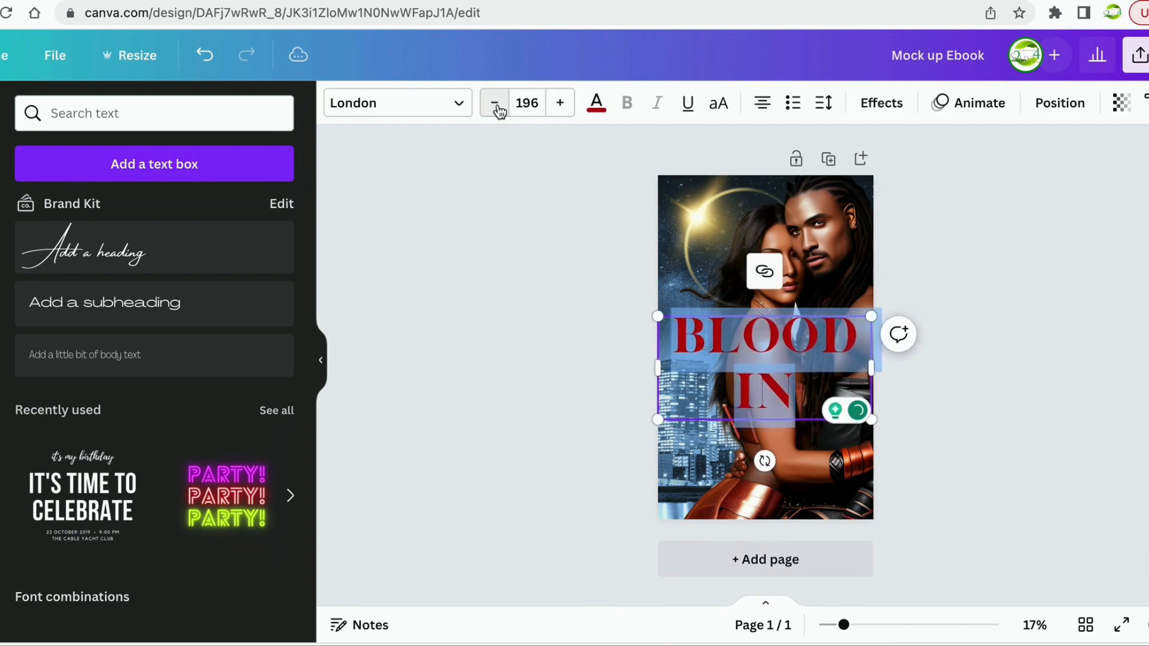
{"action": "left_click", "coordinate": [496, 104]}
{"action": "left_click", "coordinate": [496, 104]}
{"action": "left_click", "coordinate": [496, 104]}
{"action": "left_click", "coordinate": [496, 104]}
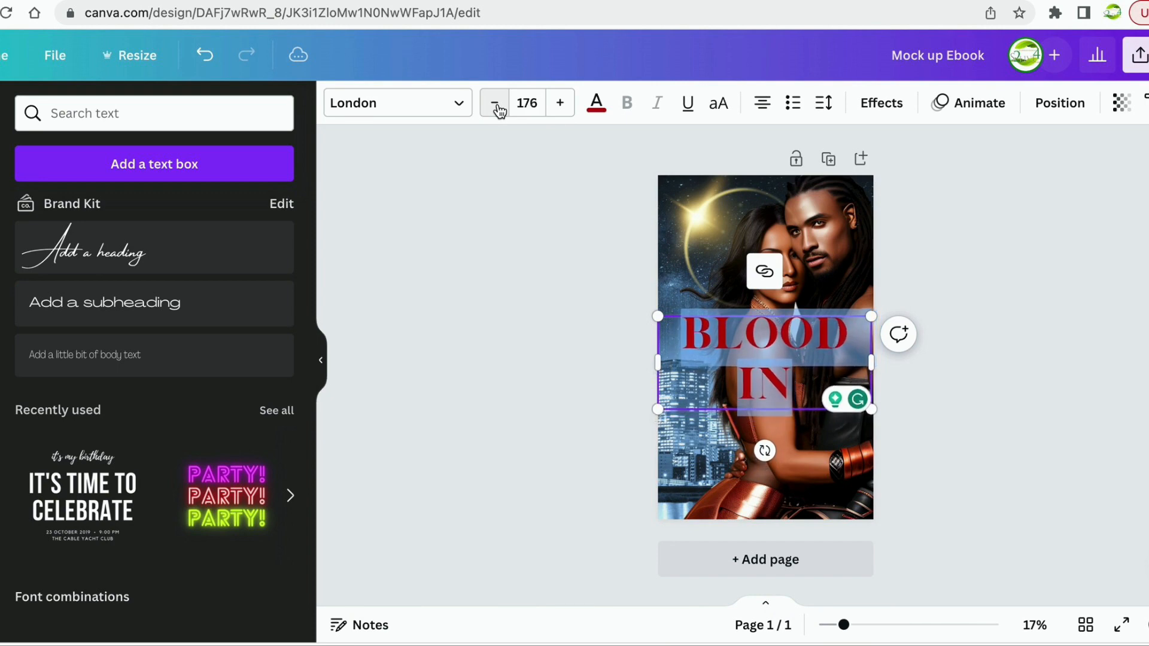
{"action": "left_click", "coordinate": [496, 106]}
{"action": "left_click", "coordinate": [496, 105]}
{"action": "left_click", "coordinate": [496, 105]}
{"action": "left_click", "coordinate": [496, 105]}
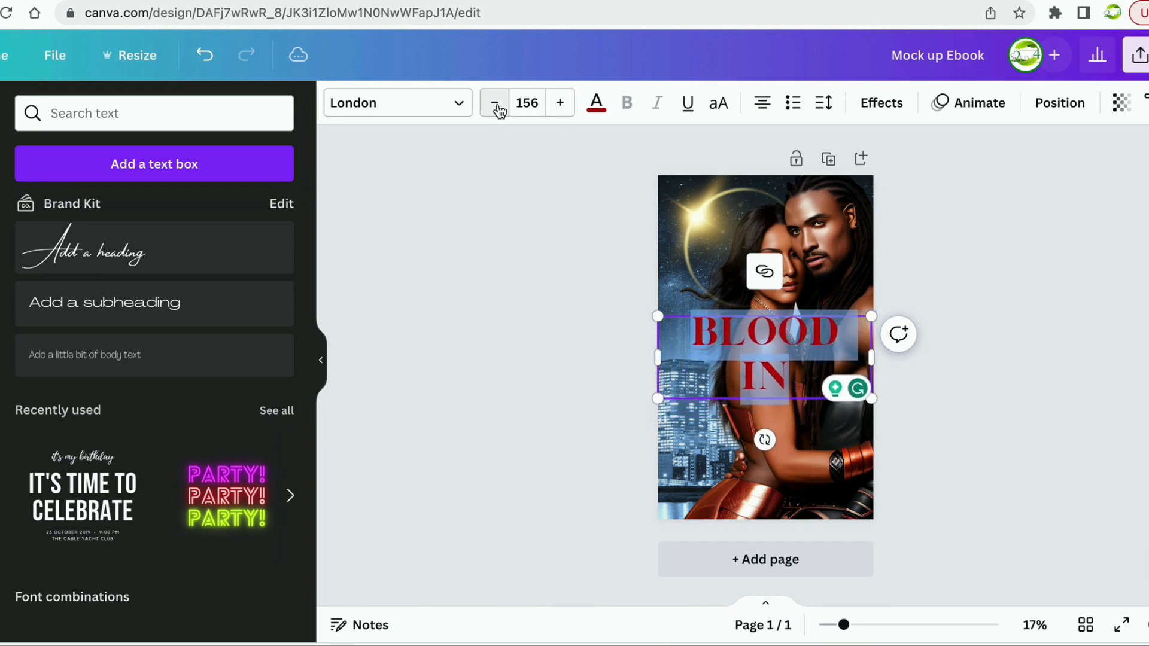
{"action": "left_click", "coordinate": [496, 106]}
{"action": "left_click", "coordinate": [496, 106]}
{"action": "left_click", "coordinate": [496, 106]}
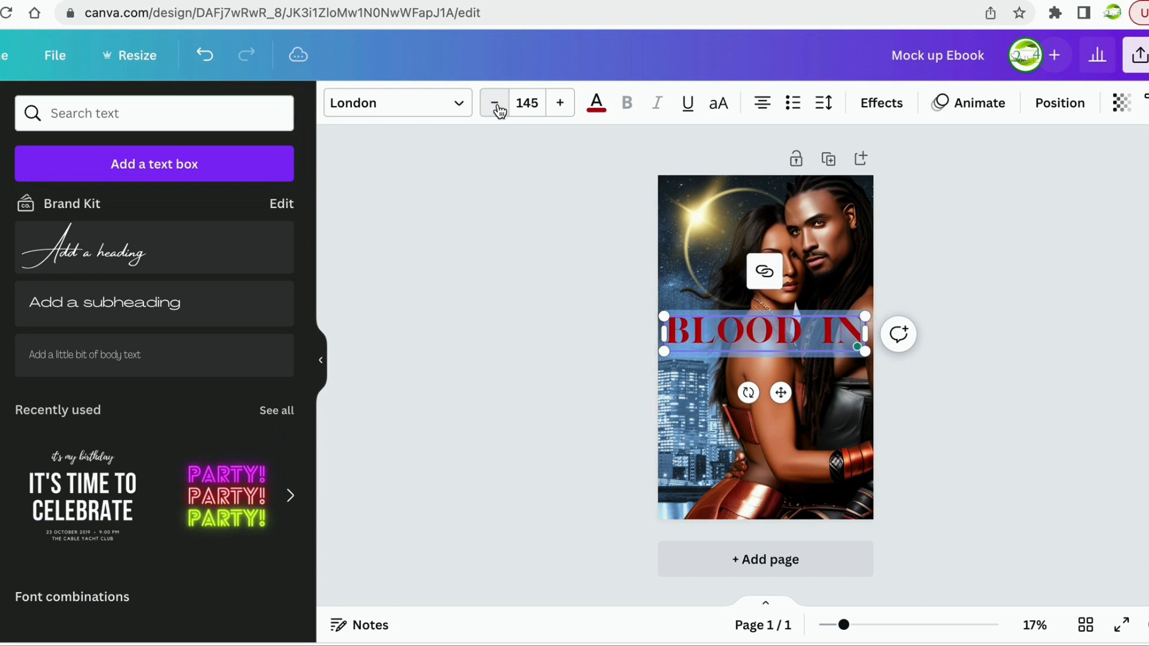
{"action": "left_click", "coordinate": [496, 105]}
{"action": "left_click", "coordinate": [496, 105]}
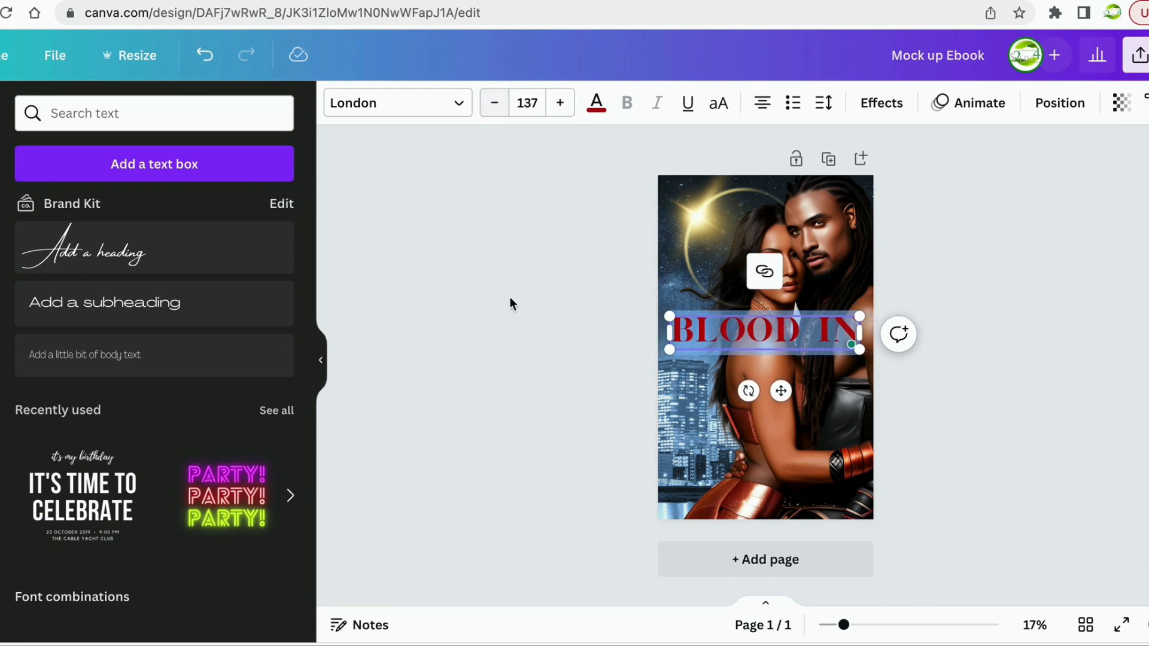
{"action": "left_click", "coordinate": [546, 378]}
{"action": "left_click_drag", "start_coordinate": [784, 326], "coordinate": [788, 351]}
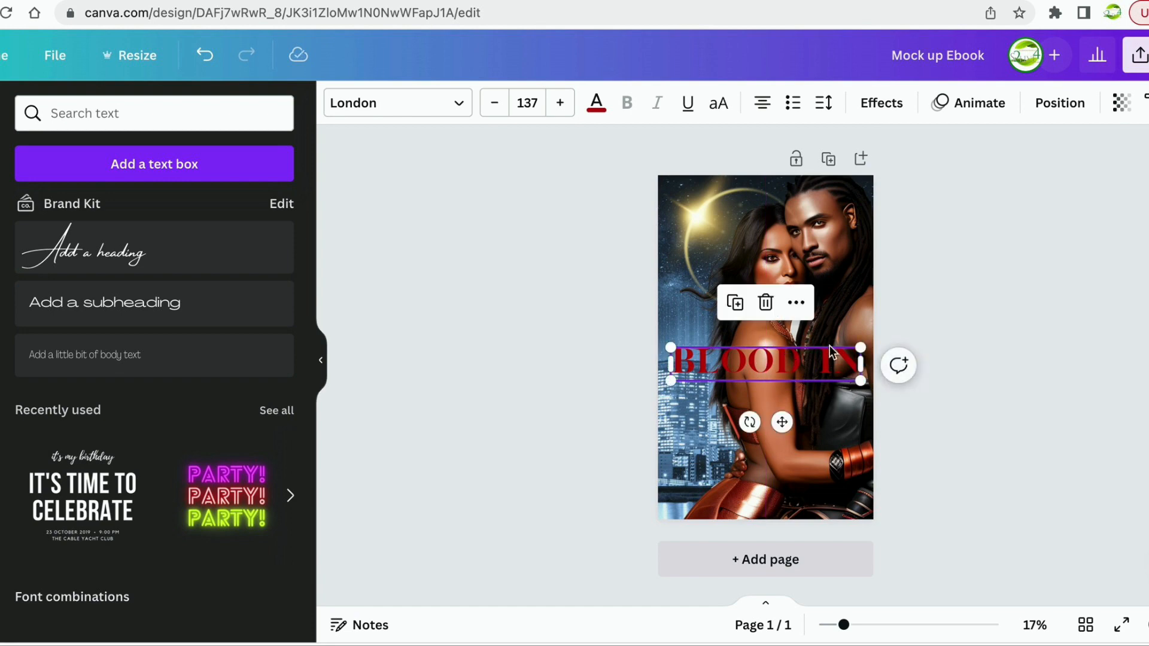
Search Elements for 'shap' and narrow the results to Geometric shapes.
{"action": "left_click", "coordinate": [457, 294]}
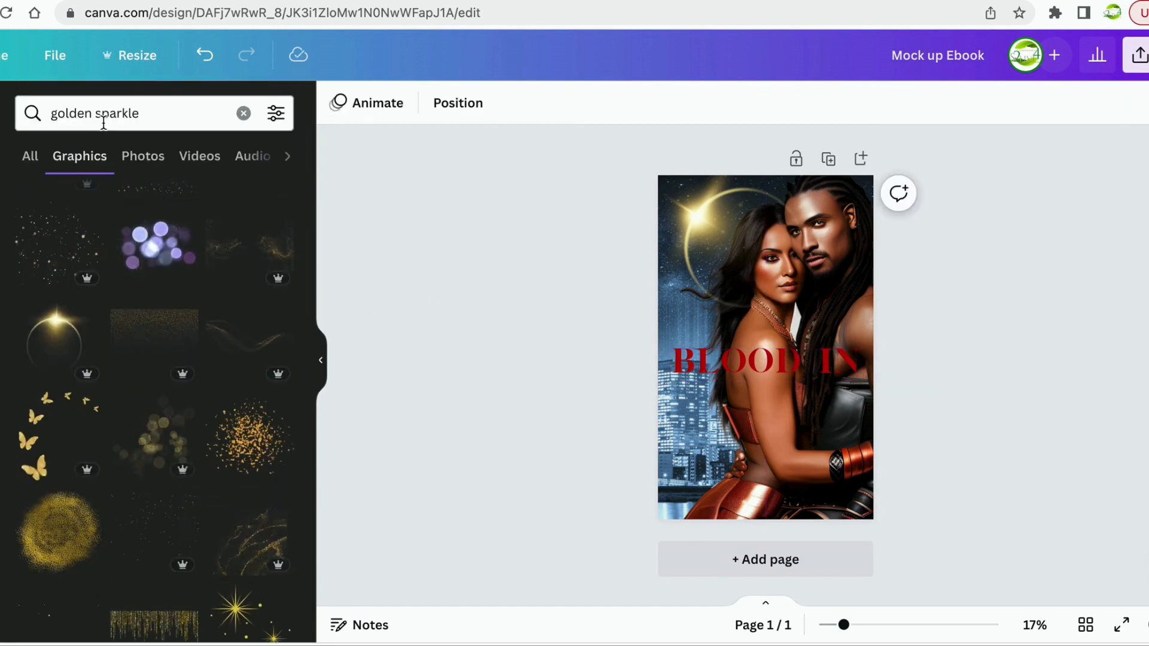
{"action": "left_click", "coordinate": [139, 113]}
{"action": "key", "text": "Return"}
{"action": "left_click_drag", "start_coordinate": [152, 115], "coordinate": [9, 119]}
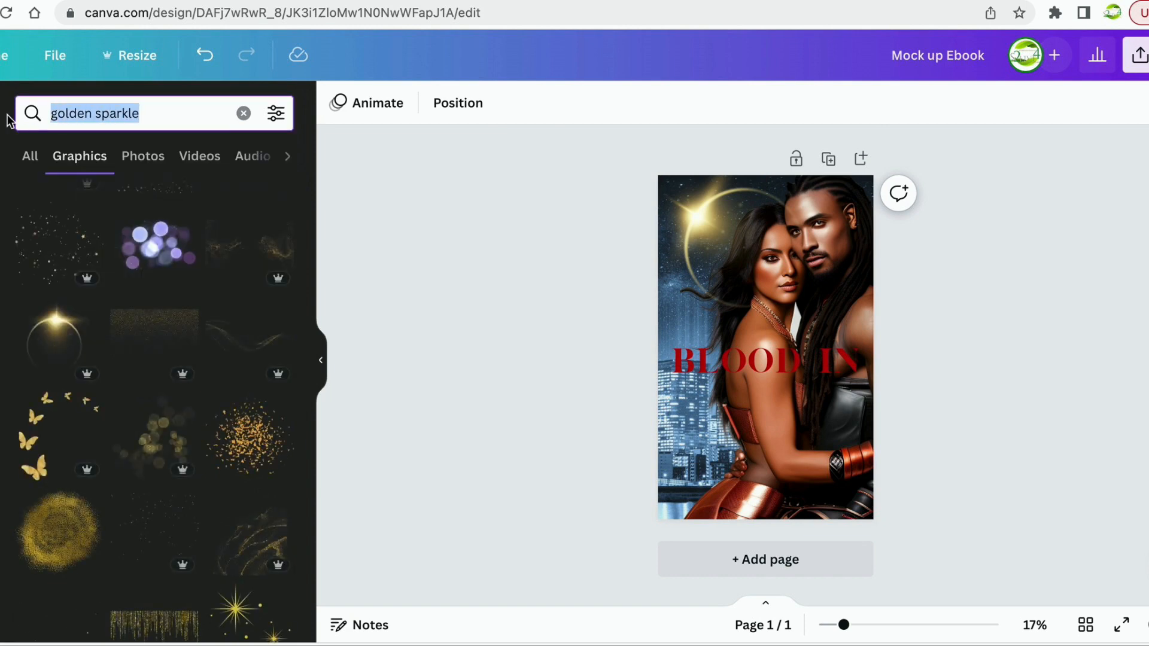
{"action": "type", "text": "sha"}
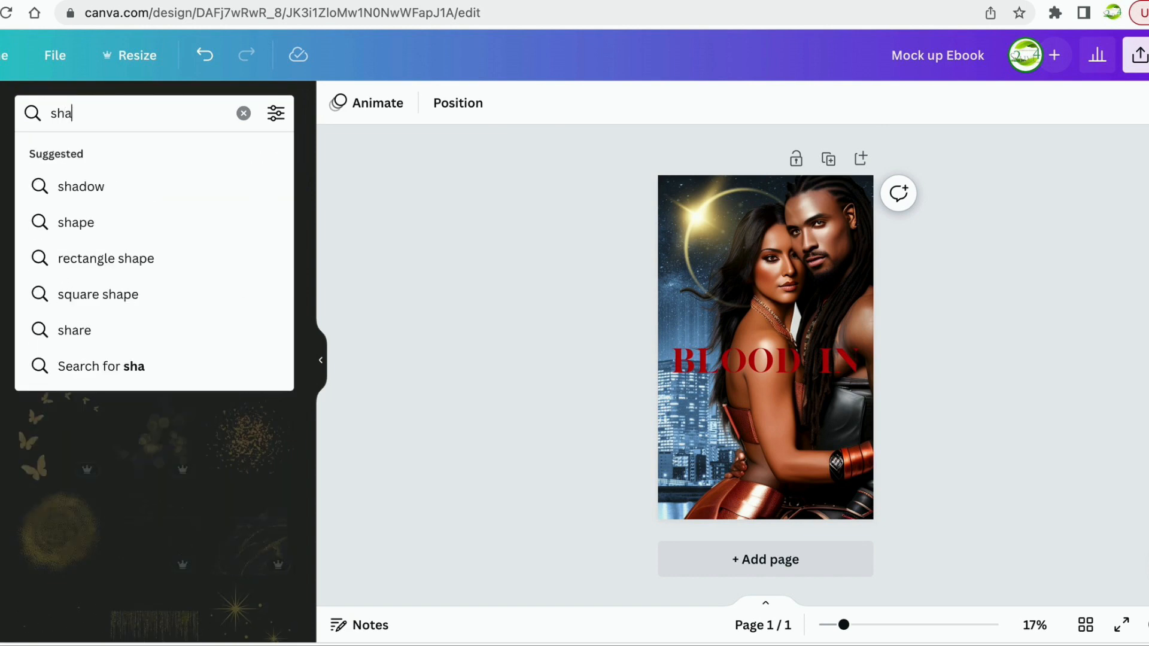
{"action": "type", "text": "pe"}
{"action": "key", "text": "Return"}
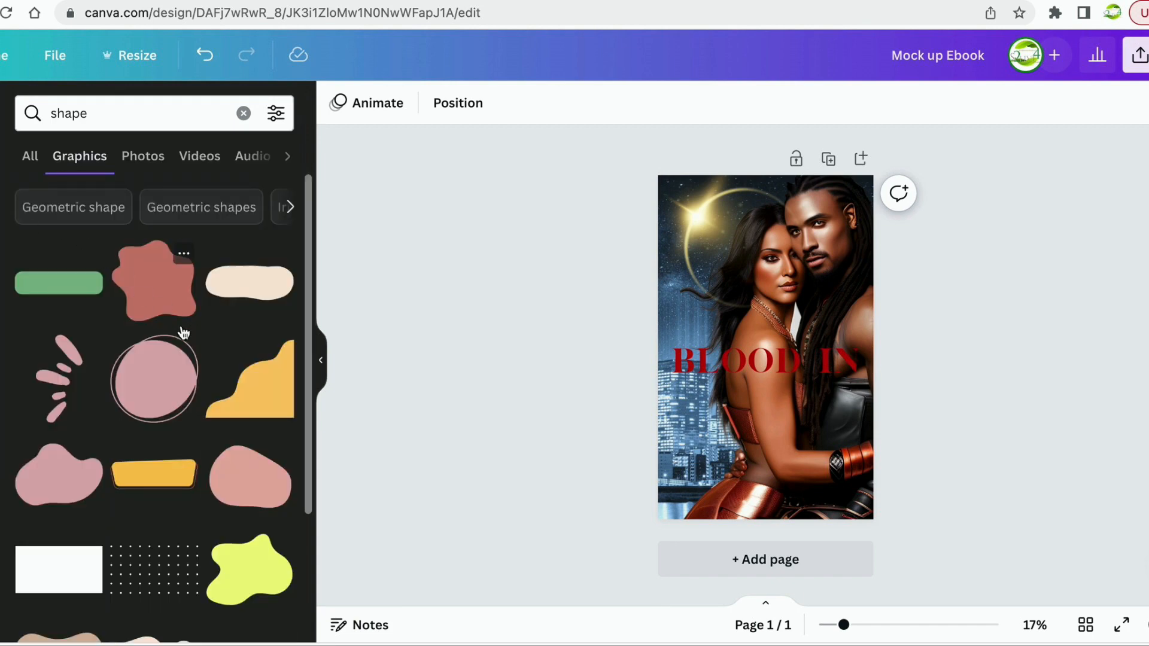
{"action": "scroll", "coordinate": [154, 385], "scroll_direction": "down", "scroll_amount": 4}
{"action": "scroll", "coordinate": [150, 411], "scroll_direction": "up", "scroll_amount": 3}
{"action": "scroll", "coordinate": [151, 416], "scroll_direction": "down", "scroll_amount": 10}
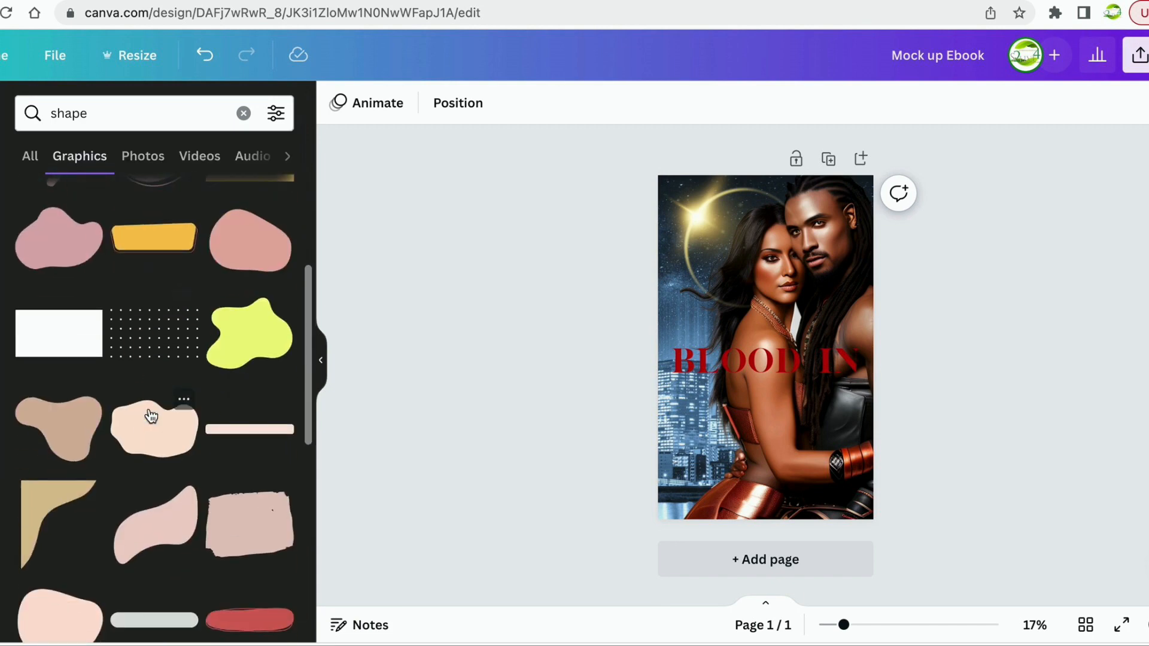
{"action": "scroll", "coordinate": [151, 416], "scroll_direction": "up", "scroll_amount": 10}
{"action": "scroll", "coordinate": [151, 416], "scroll_direction": "down", "scroll_amount": 10}
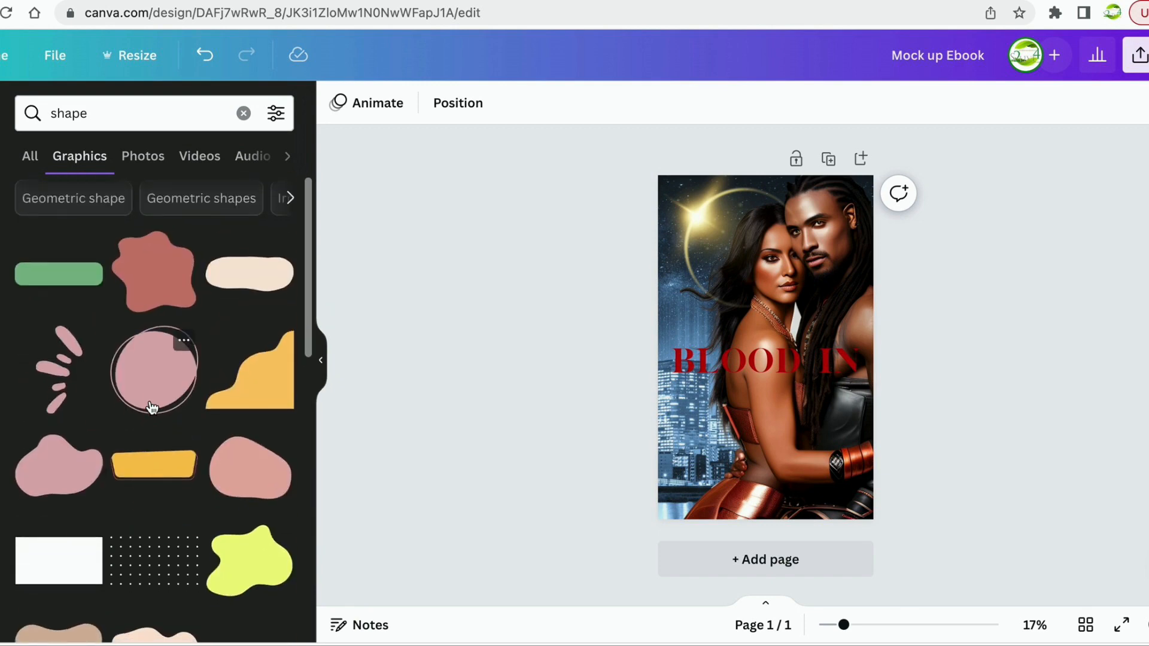
{"action": "scroll", "coordinate": [151, 408], "scroll_direction": "up", "scroll_amount": 10}
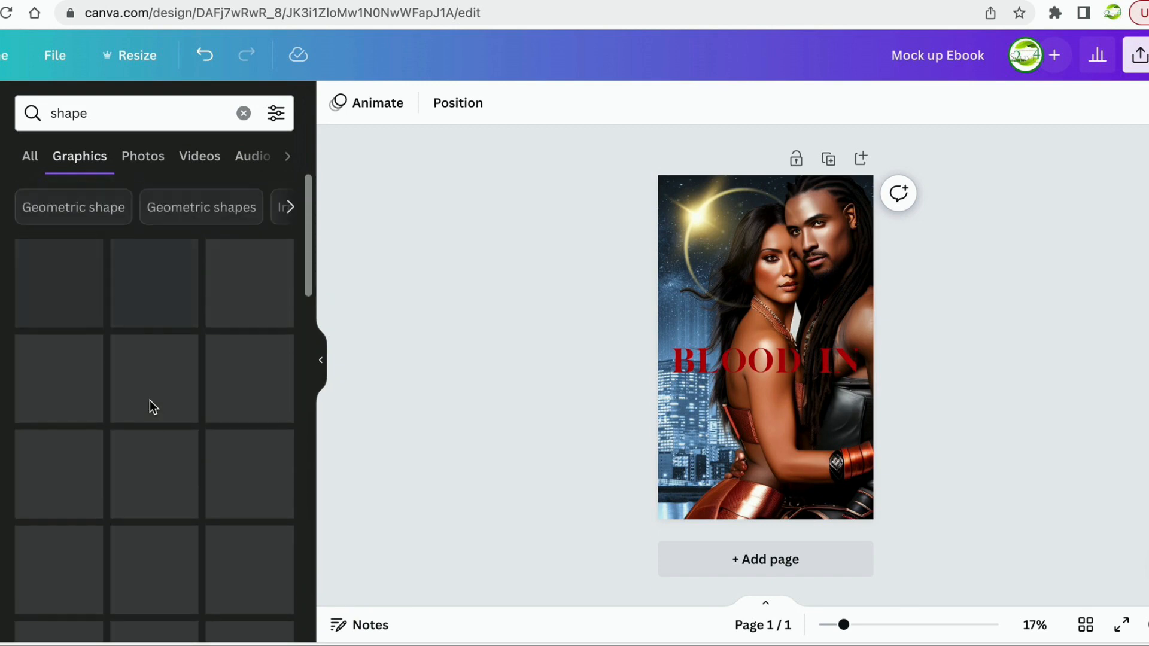
{"action": "left_click", "coordinate": [177, 199]}
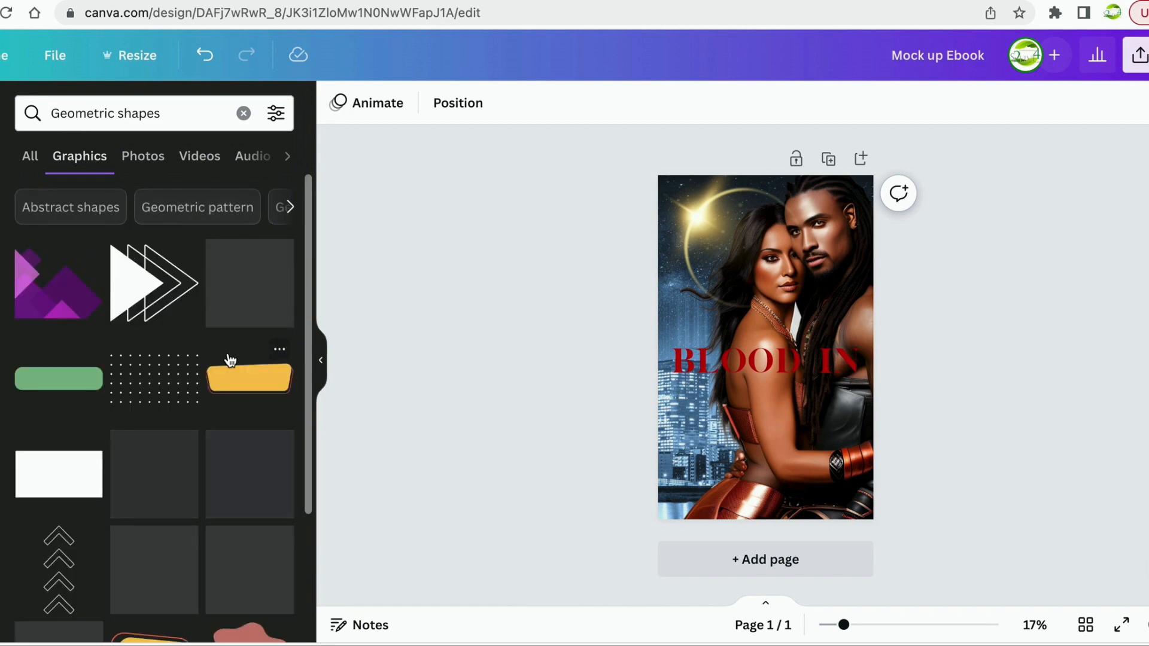
{"action": "scroll", "coordinate": [230, 359], "scroll_direction": "down", "scroll_amount": 2}
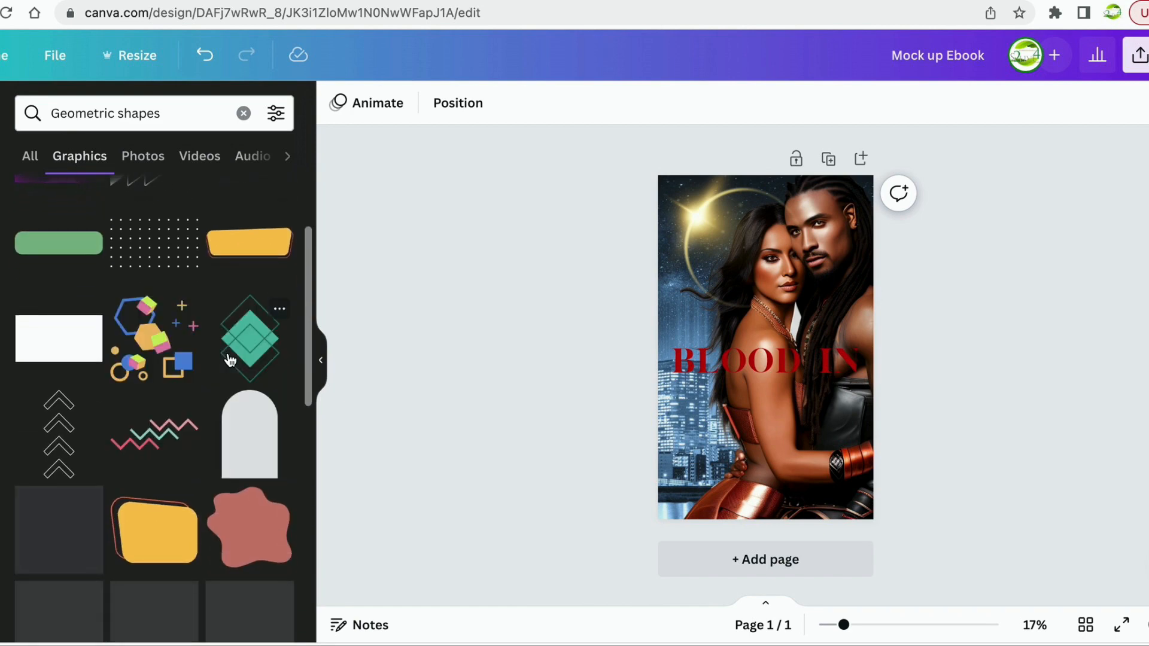
Place a trial white rectangle over BLOOD, delete it, and search for 'rec'.
{"action": "left_click_drag", "start_coordinate": [70, 353], "coordinate": [810, 390]}
{"action": "key", "text": "Delete"}
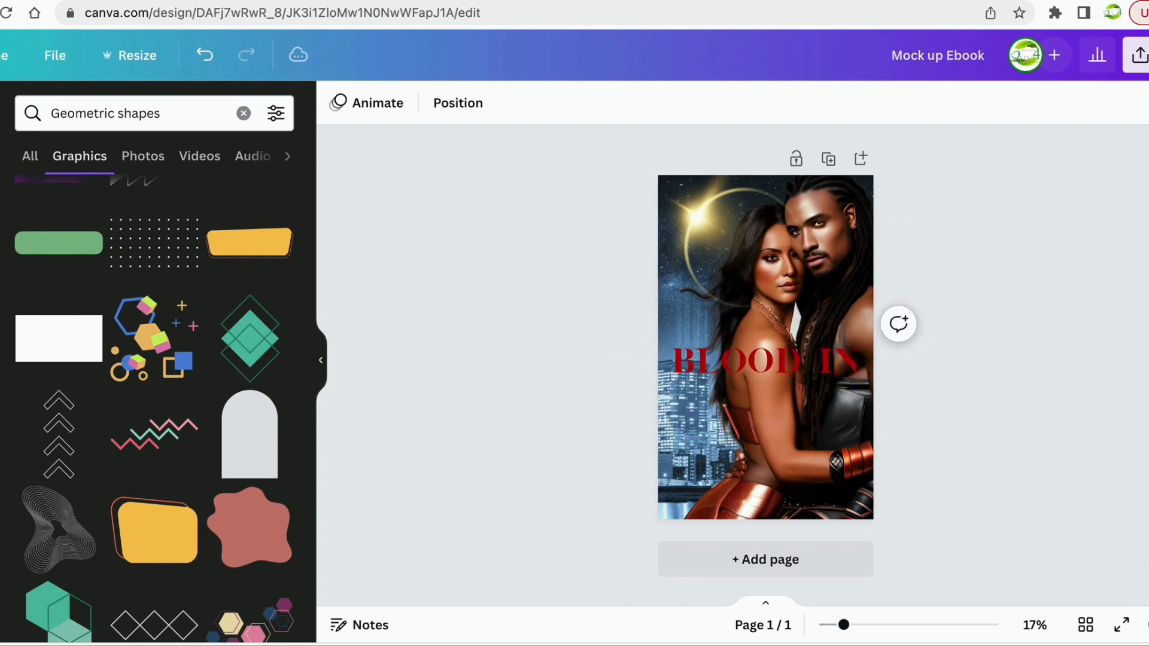
{"action": "scroll", "coordinate": [178, 385], "scroll_direction": "down", "scroll_amount": 6}
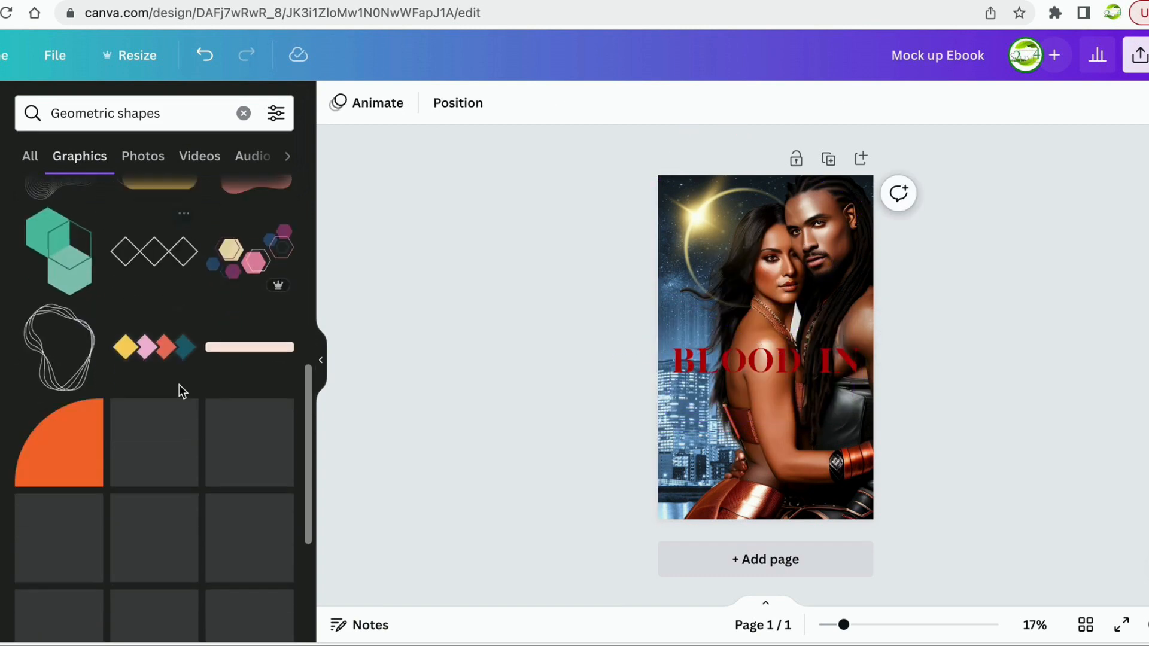
{"action": "scroll", "coordinate": [178, 386], "scroll_direction": "down", "scroll_amount": 2}
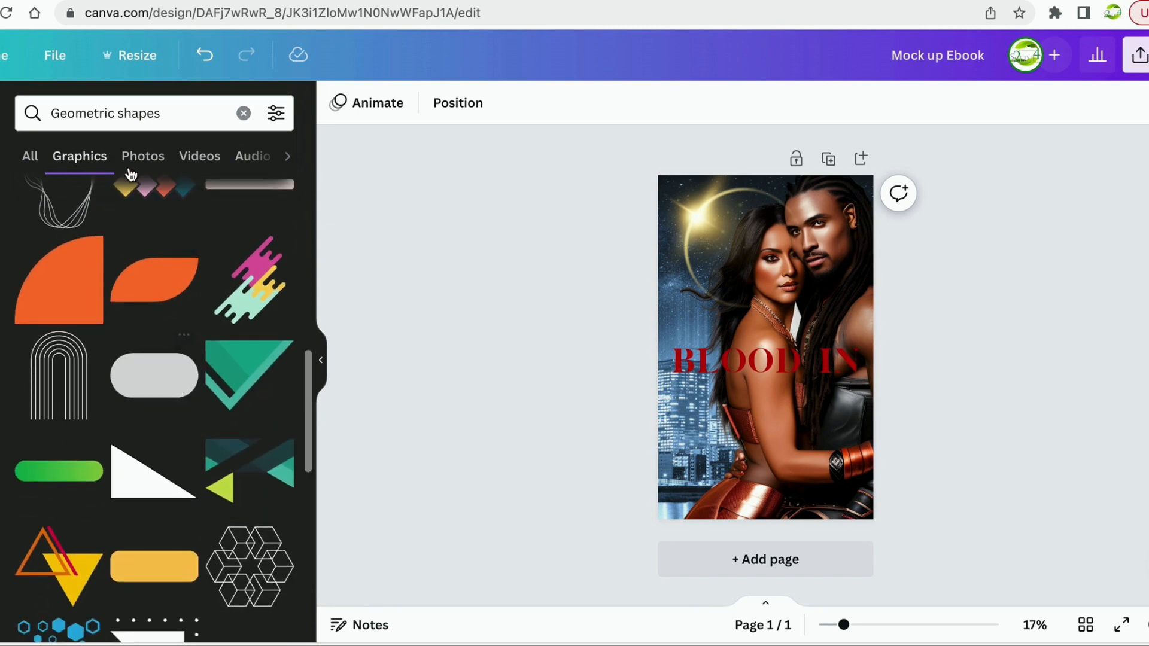
{"action": "left_click", "coordinate": [160, 114]}
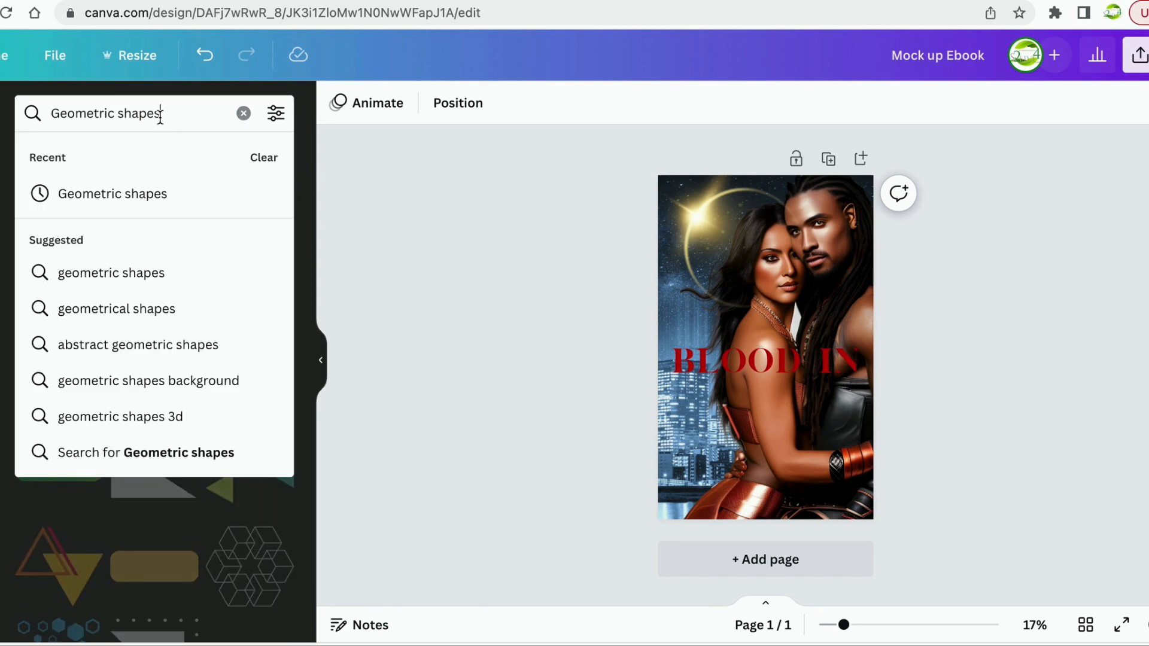
{"action": "left_click_drag", "start_coordinate": [167, 113], "coordinate": [35, 111]}
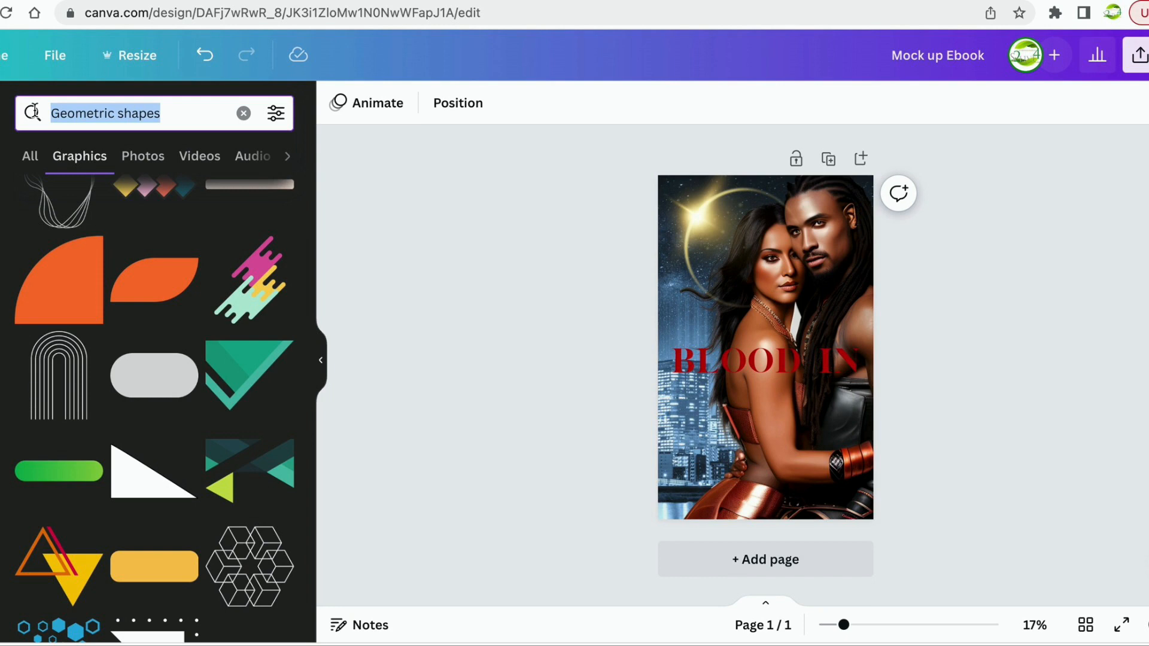
{"action": "type", "text": "s"}
{"action": "key", "text": "BackSpace"}
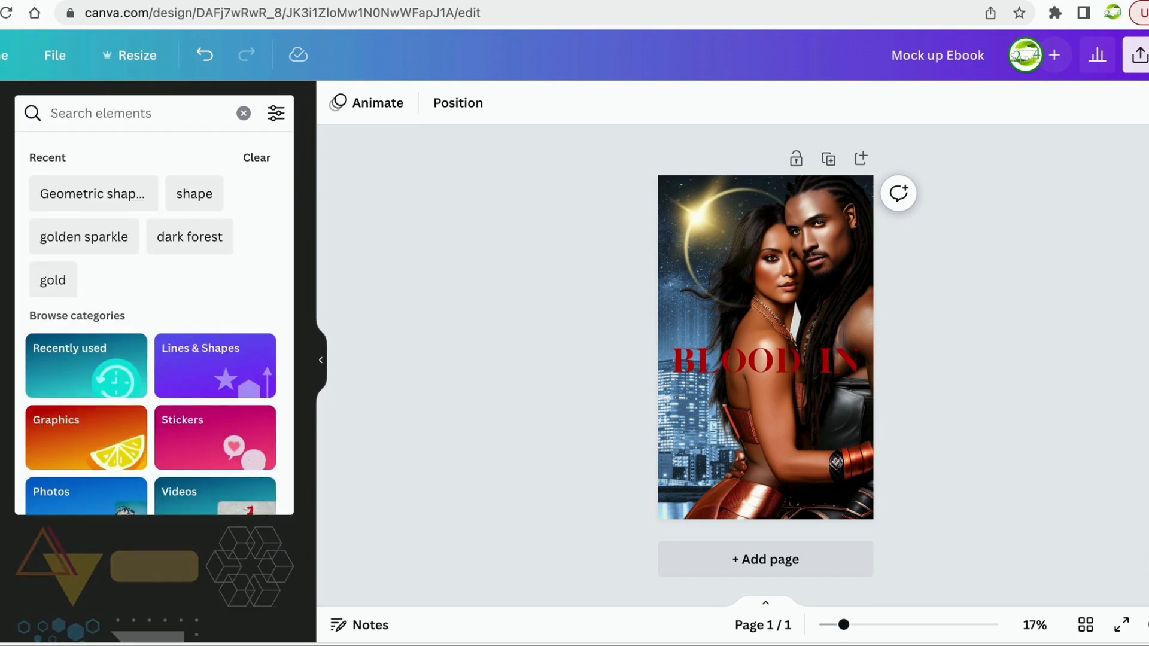
{"action": "type", "text": "rec"}
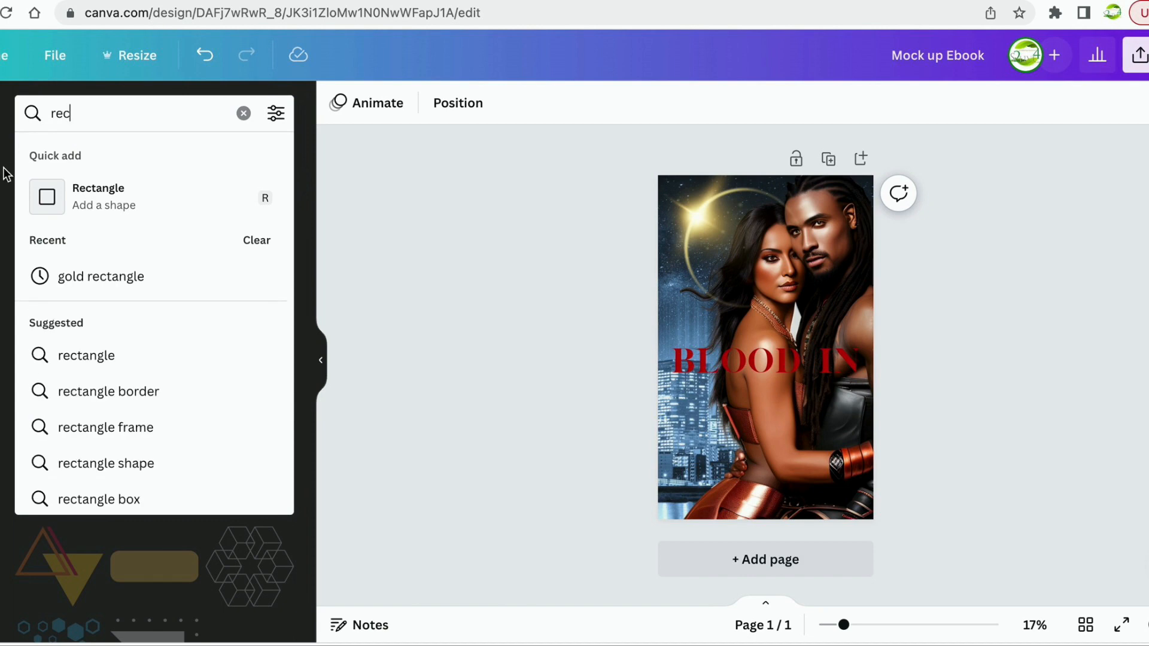
Add a rectangle and stretch it to the cover's full width over the title.
{"action": "left_click", "coordinate": [77, 187]}
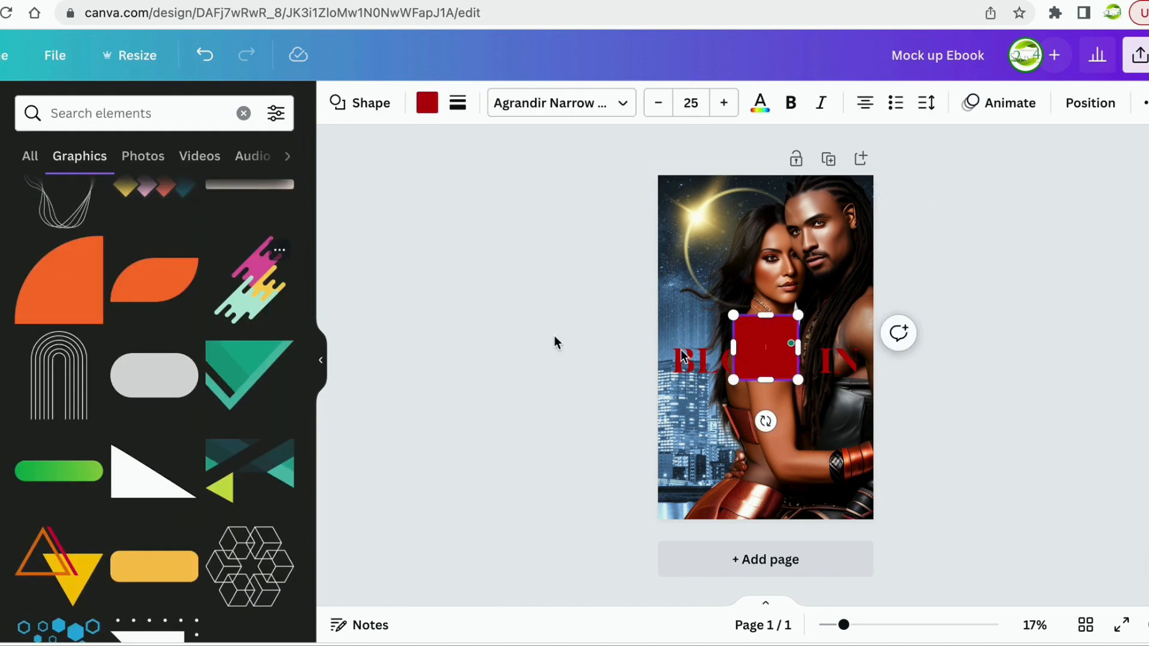
{"action": "left_click_drag", "start_coordinate": [733, 352], "coordinate": [658, 355]}
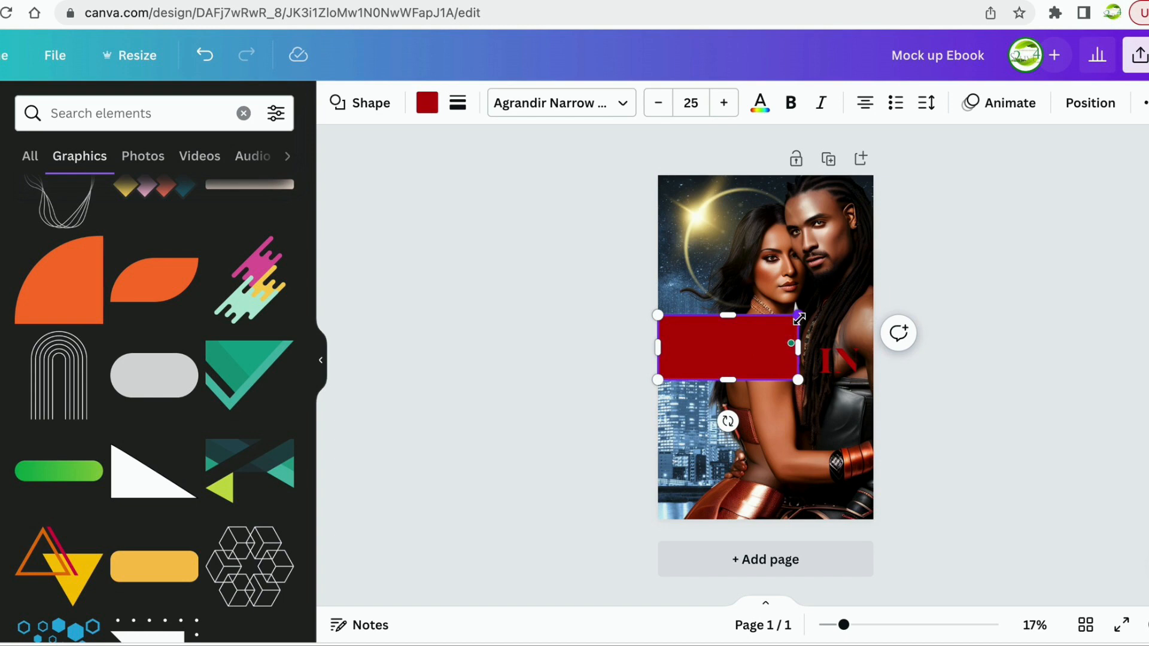
{"action": "left_click_drag", "start_coordinate": [798, 315], "coordinate": [873, 319]}
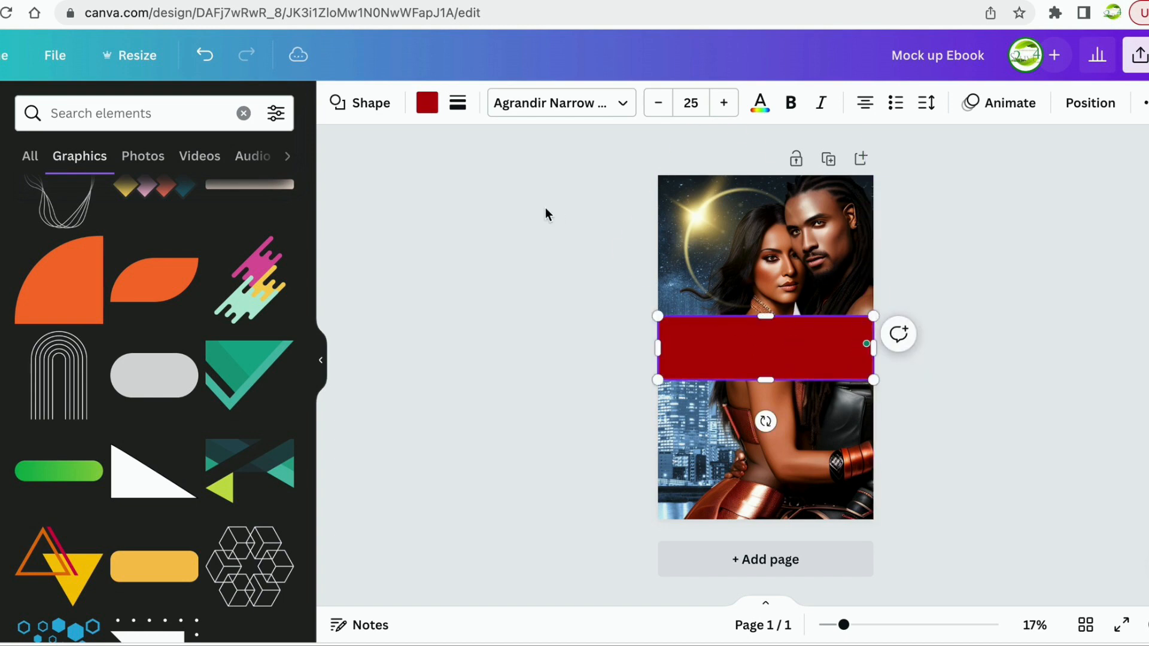
{"action": "left_click", "coordinate": [419, 107]}
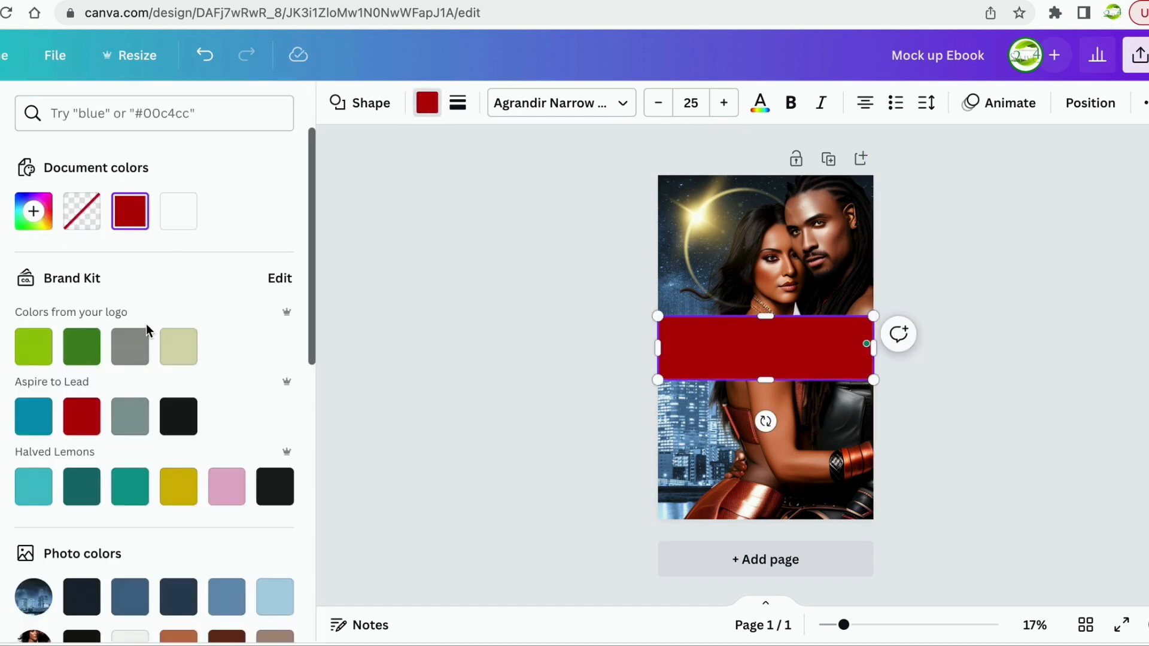
Make the rectangle black, move it behind the title, and set transparency to 51.
{"action": "left_click", "coordinate": [179, 416]}
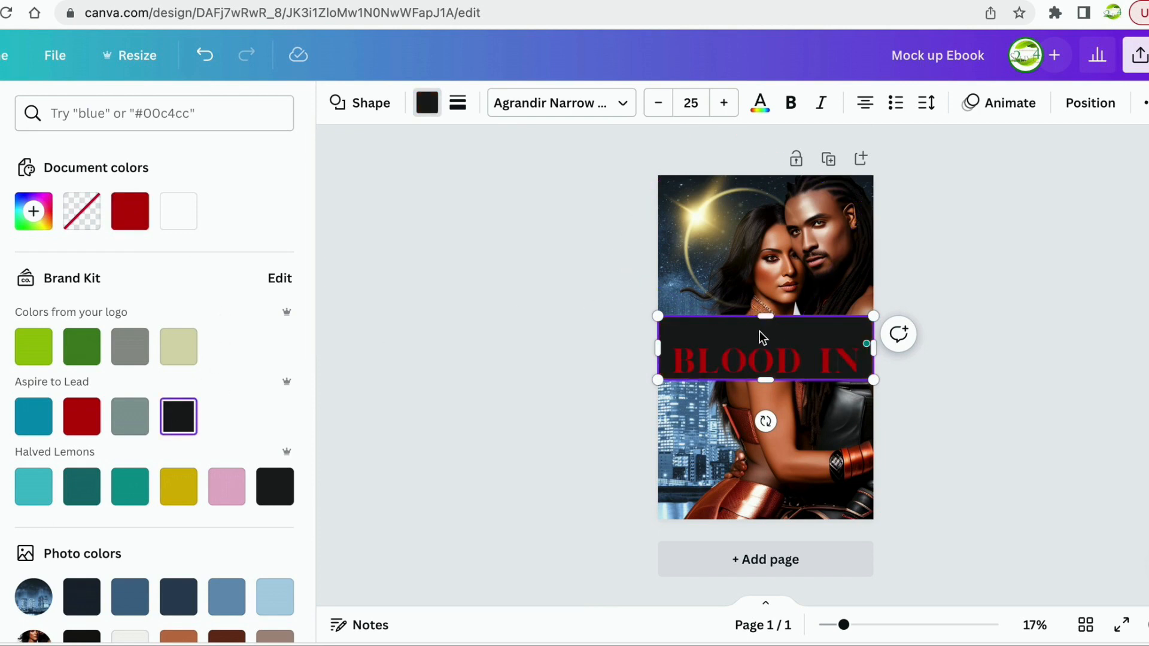
{"action": "left_click_drag", "start_coordinate": [760, 333], "coordinate": [759, 338]}
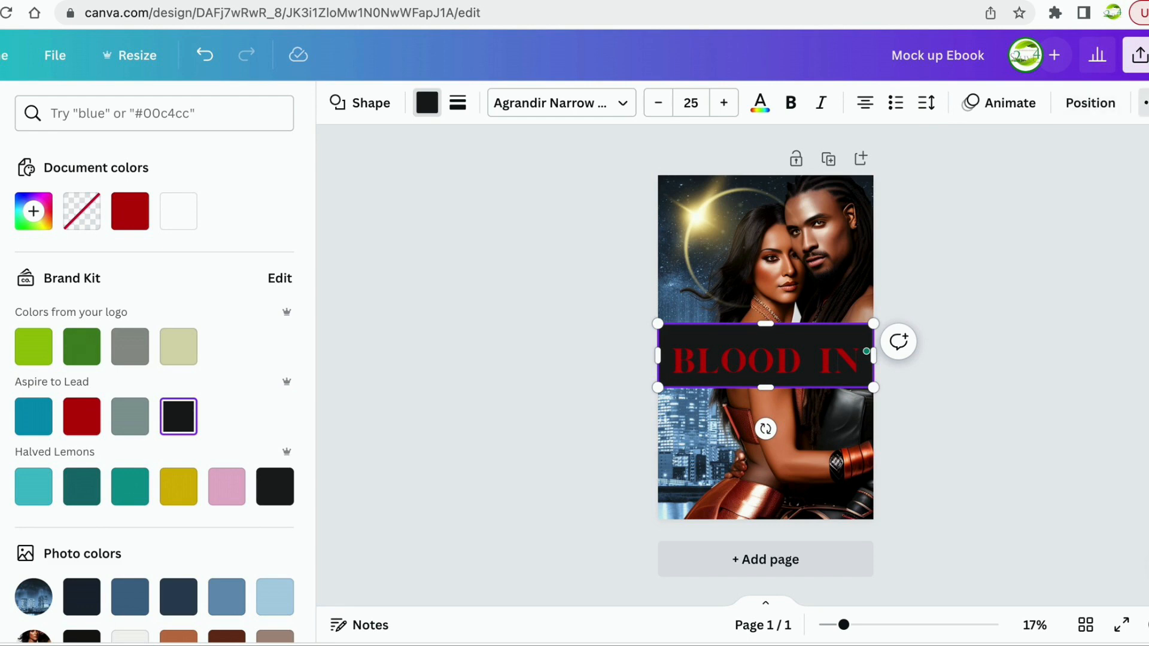
{"action": "left_click", "coordinate": [1144, 103]}
{"action": "left_click", "coordinate": [1080, 146]}
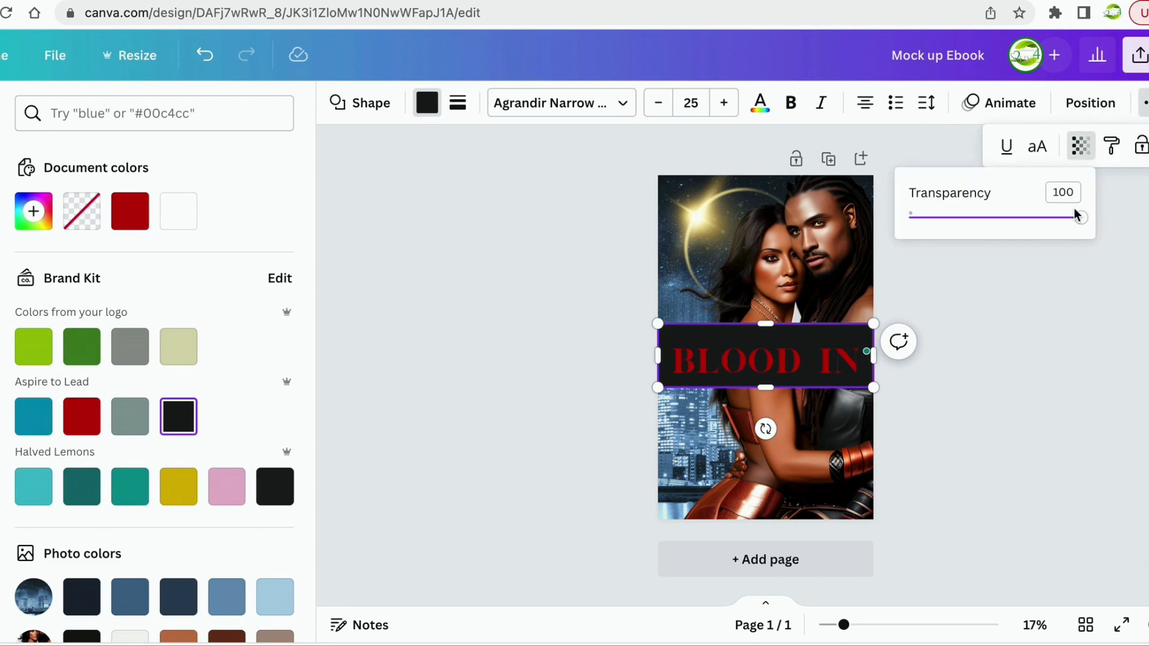
{"action": "left_click_drag", "start_coordinate": [1082, 221], "coordinate": [1002, 229]}
Nudge the BLOOD IN title up so it sits centred on the band.
{"action": "left_click", "coordinate": [780, 365]}
{"action": "left_click_drag", "start_coordinate": [773, 365], "coordinate": [772, 356]}
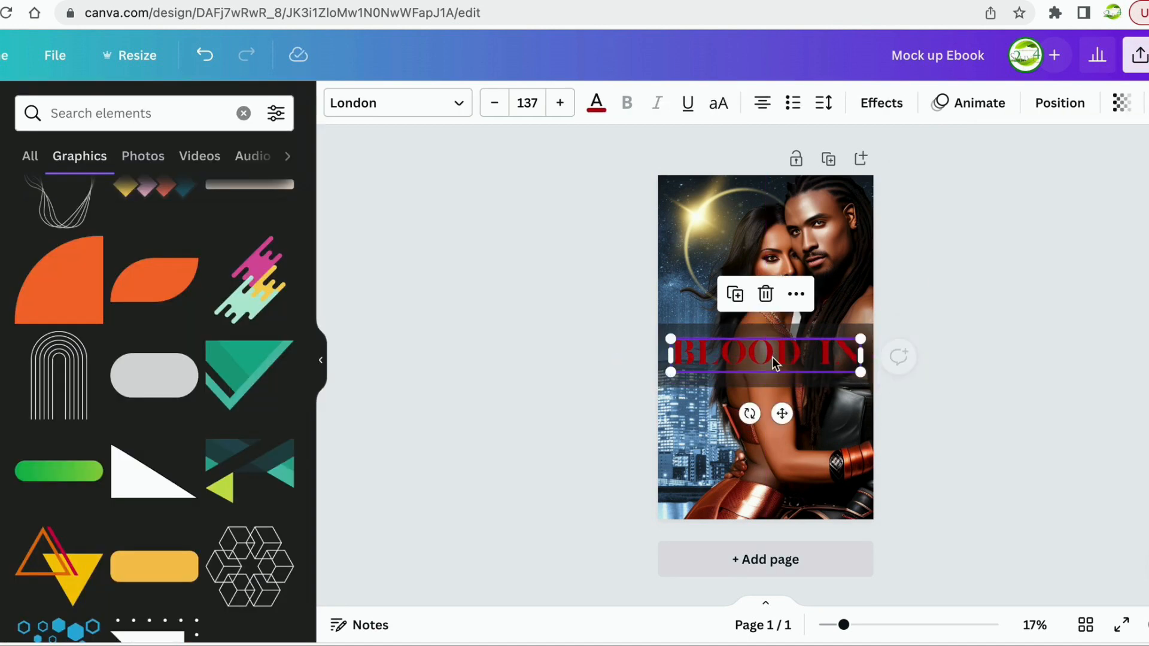
{"action": "left_click", "coordinate": [975, 263]}
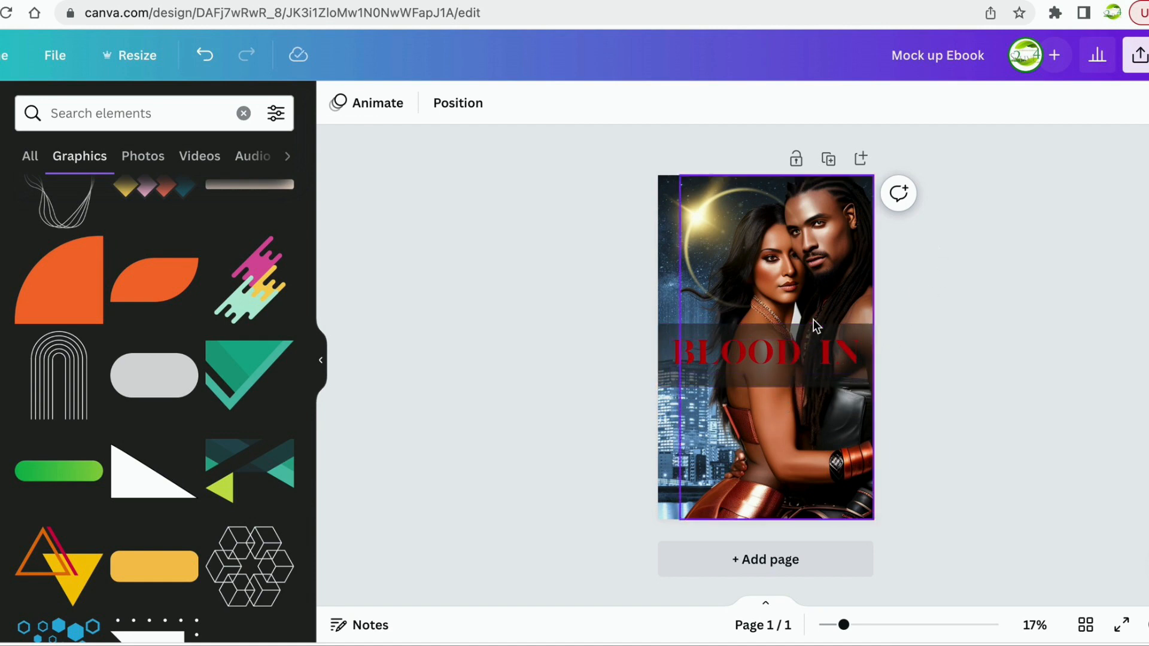
{"action": "left_click_drag", "start_coordinate": [766, 350], "coordinate": [767, 348]}
{"action": "left_click", "coordinate": [765, 385]}
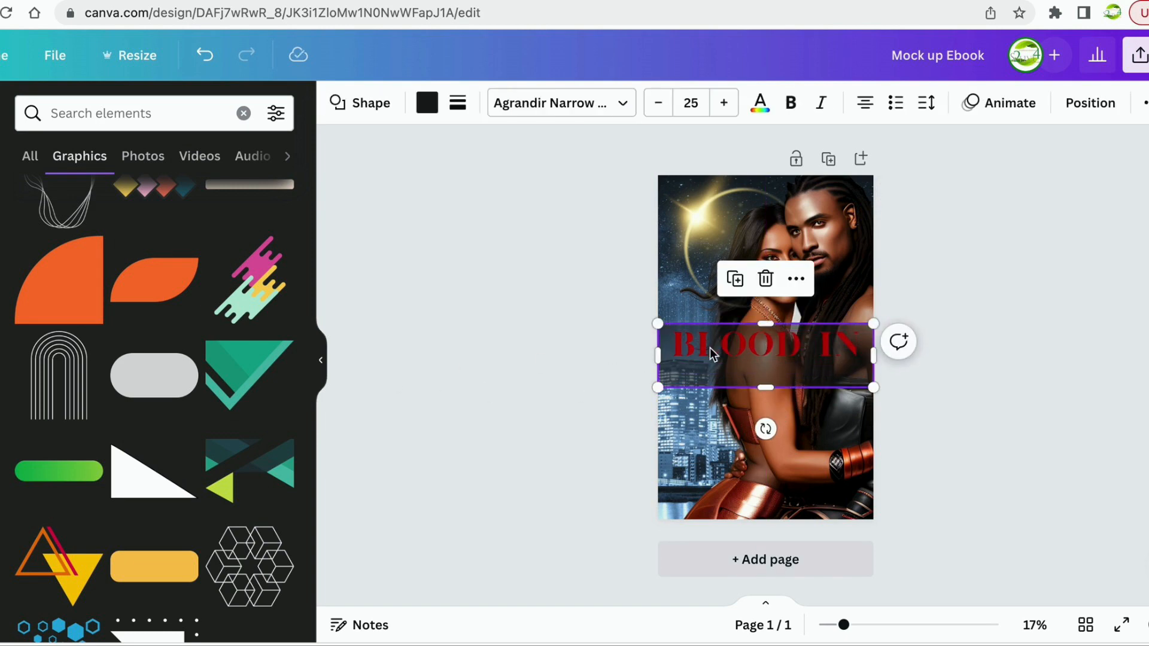
{"action": "left_click", "coordinate": [762, 344]}
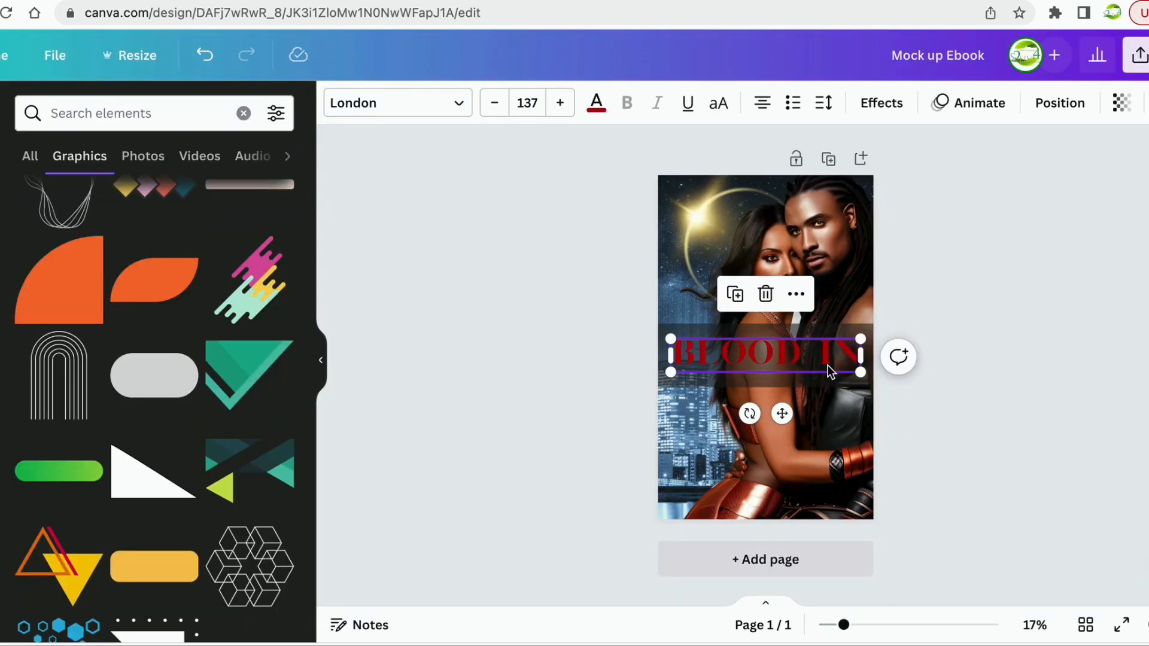
Delete the first letters of the red BLOOD IN title text.
{"action": "double_click", "coordinate": [826, 358]}
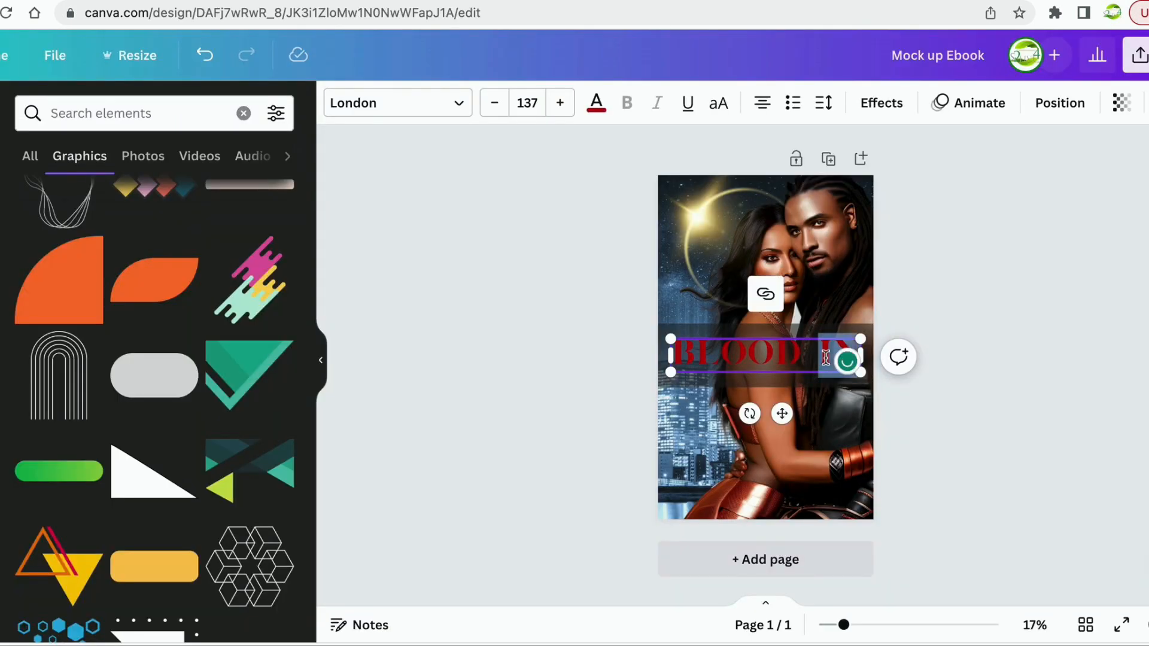
{"action": "left_click", "coordinate": [719, 363]}
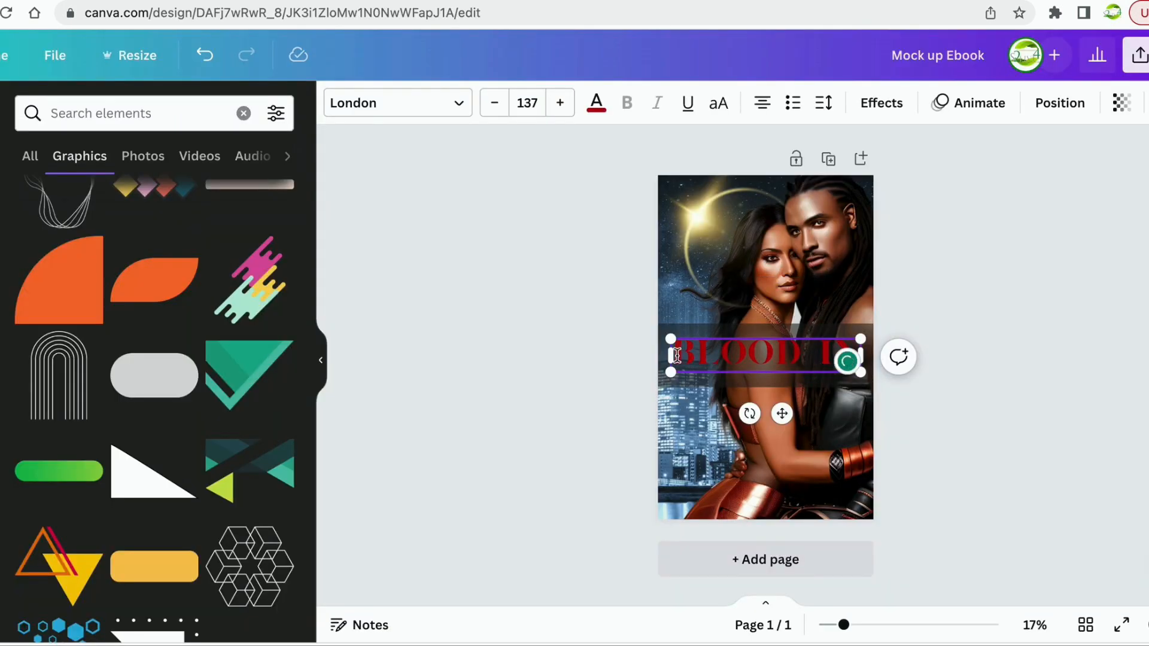
{"action": "left_click_drag", "start_coordinate": [679, 356], "coordinate": [855, 353]}
{"action": "key", "text": "BackSpace"}
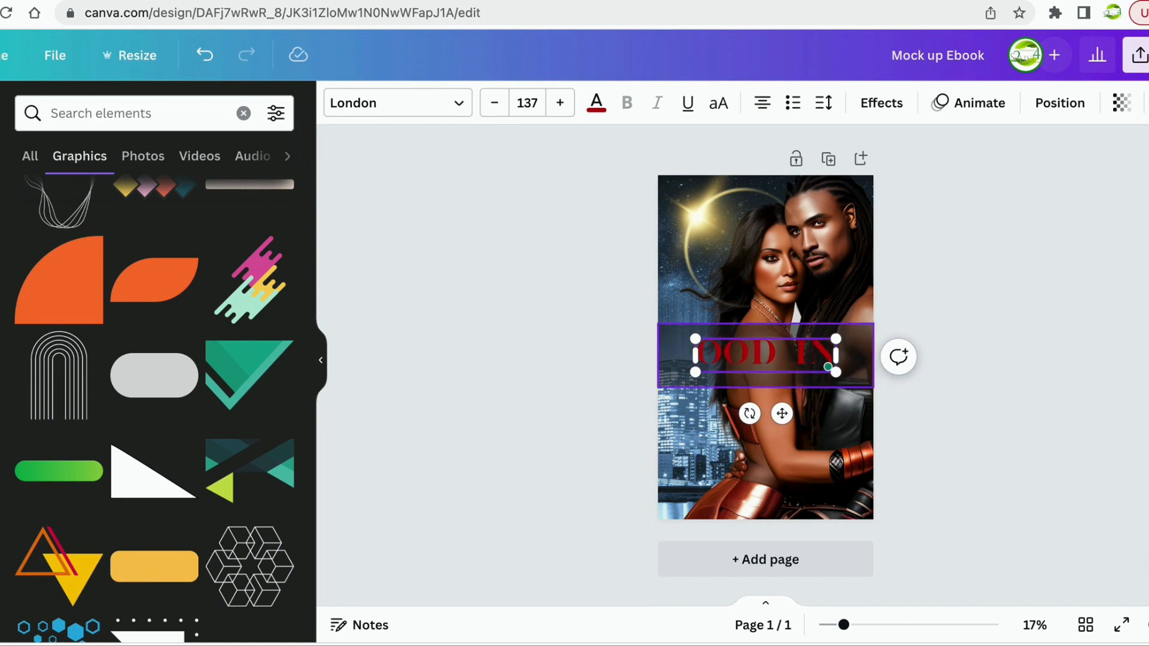
Delete the dark band and the remaining red OOD IN text from the cover.
{"action": "left_click", "coordinate": [848, 336]}
{"action": "key", "text": "BackSpace"}
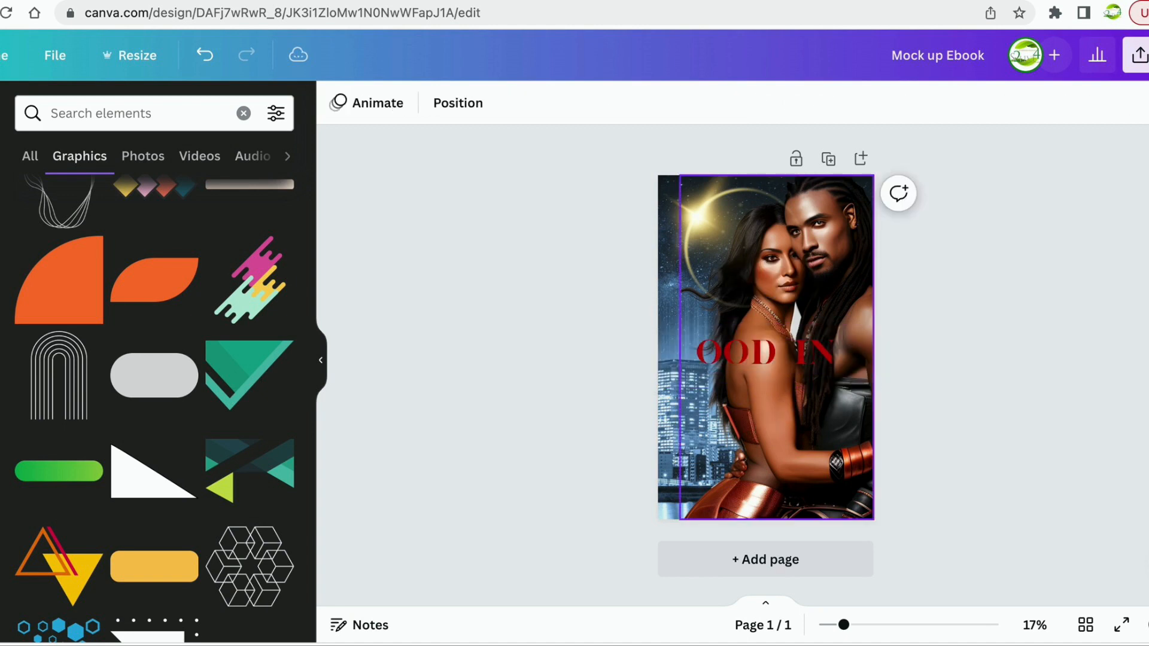
{"action": "left_click", "coordinate": [795, 359]}
{"action": "key", "text": "BackSpace"}
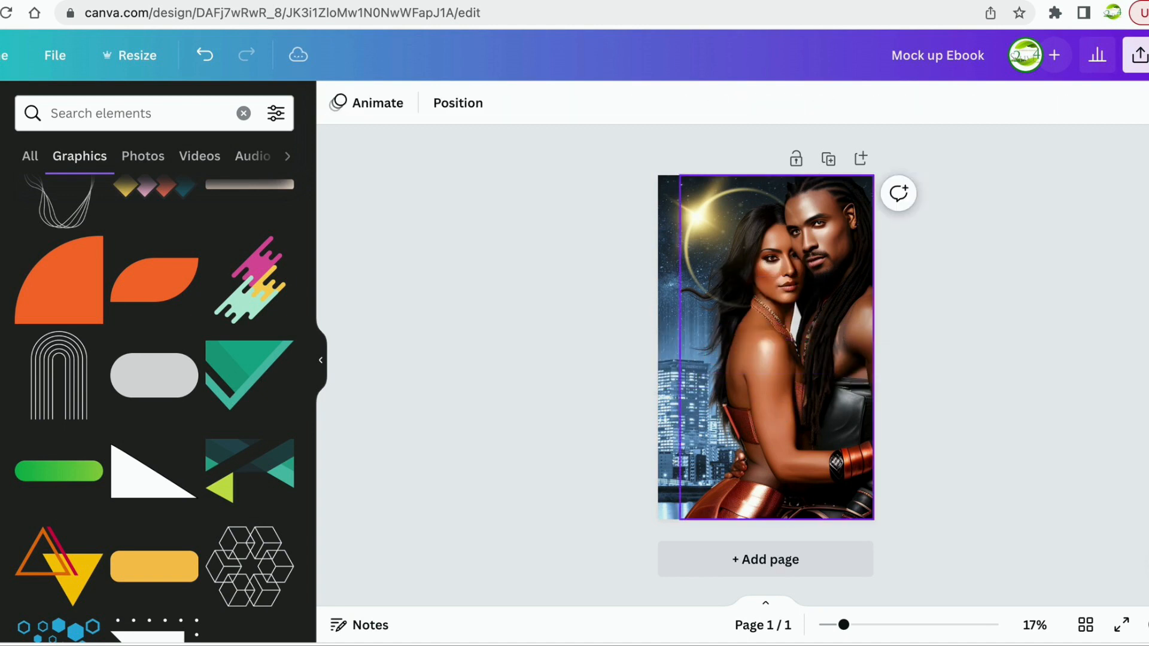
Search the Elements library for 'gold letters'.
{"action": "scroll", "coordinate": [141, 210], "scroll_direction": "up", "scroll_amount": 5}
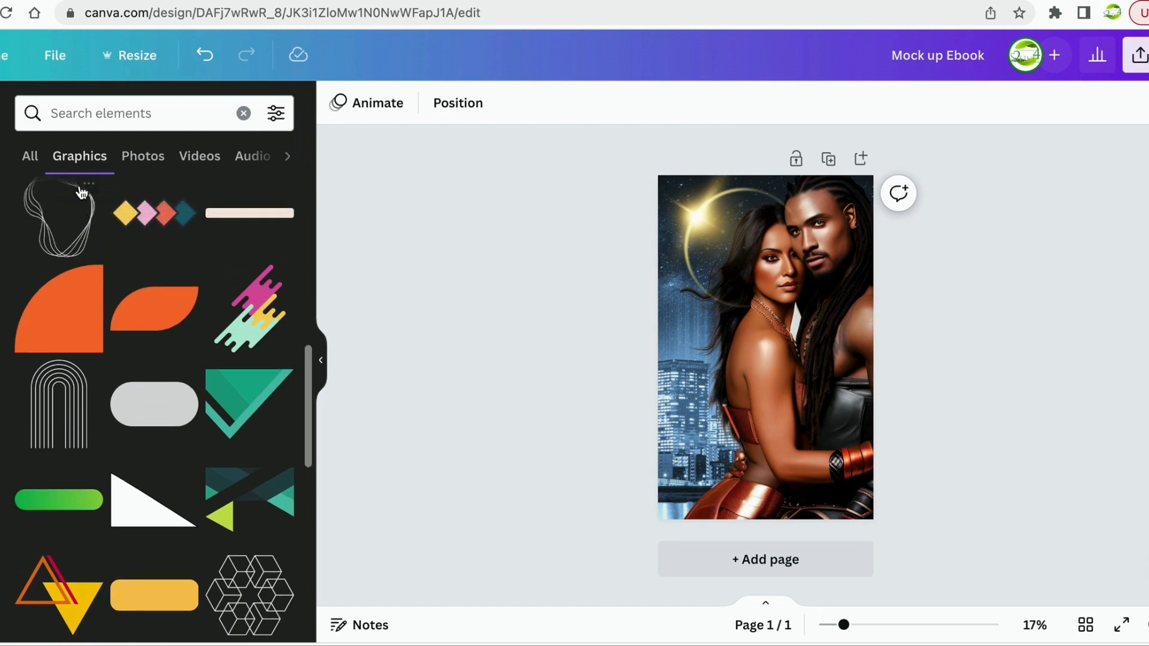
{"action": "left_click", "coordinate": [92, 114]}
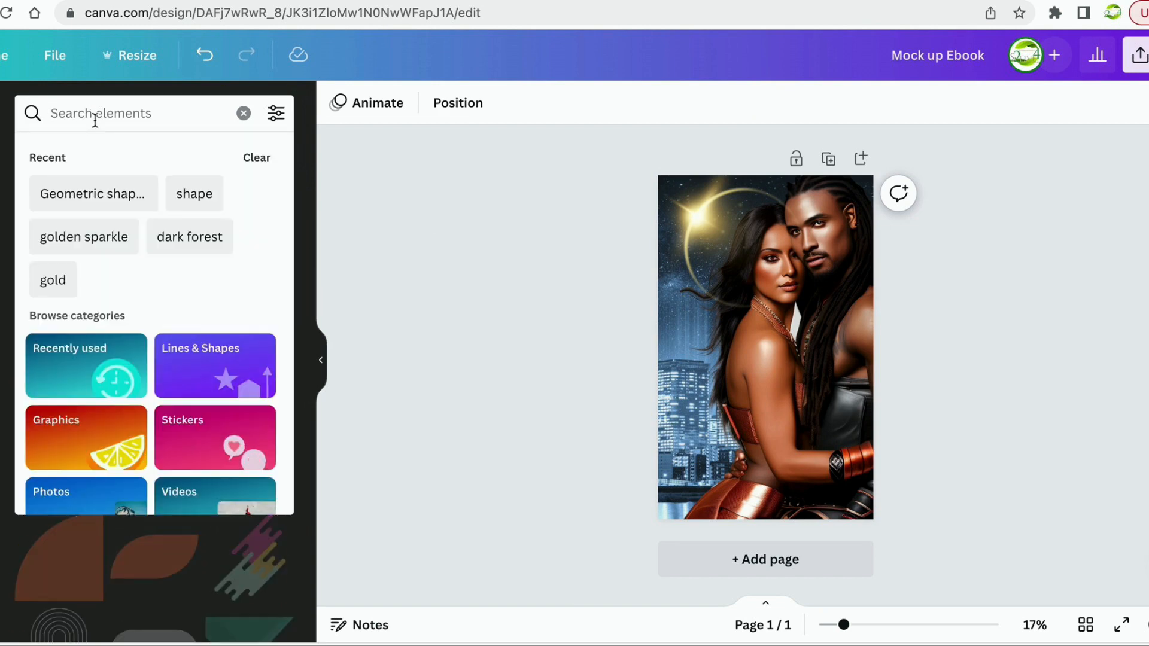
{"action": "type", "text": "gold le"}
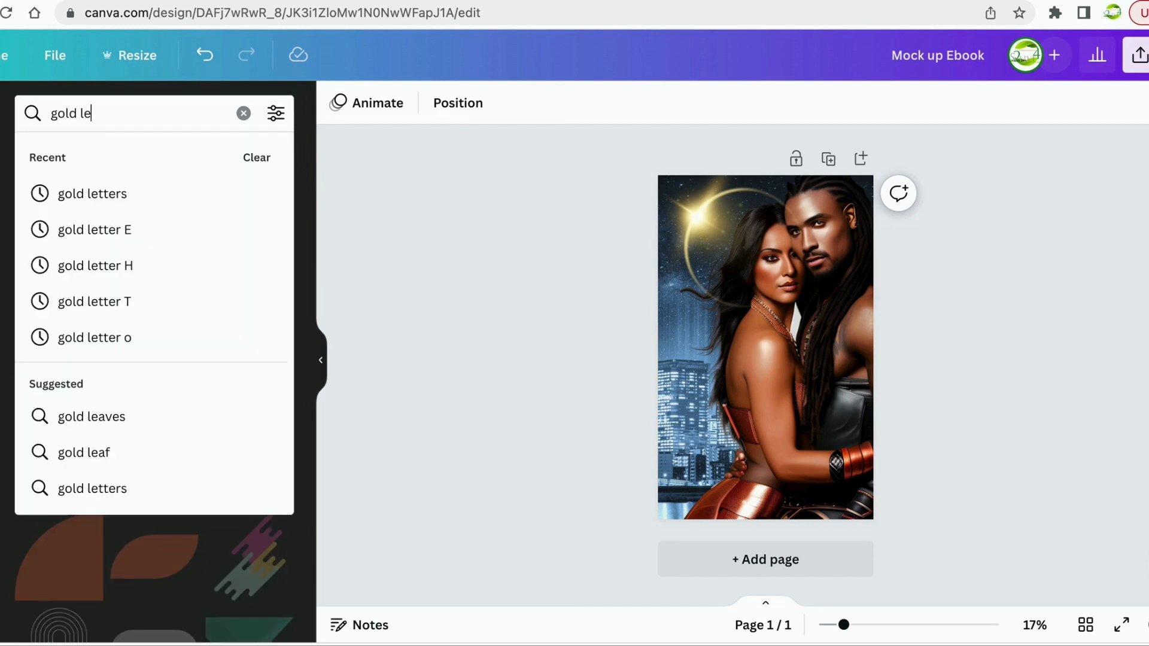
{"action": "type", "text": "tters"}
{"action": "key", "text": "Return"}
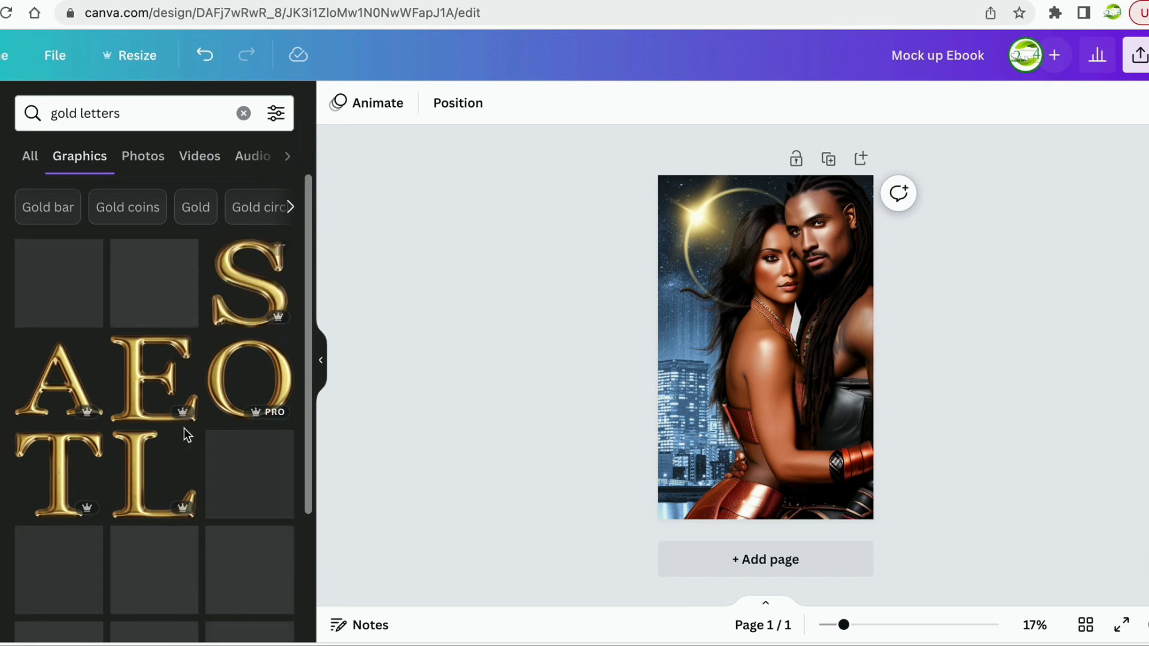
Browse the gold letters Graphics results to find individual gold alphabet letters.
{"action": "scroll", "coordinate": [176, 441], "scroll_direction": "down", "scroll_amount": 10}
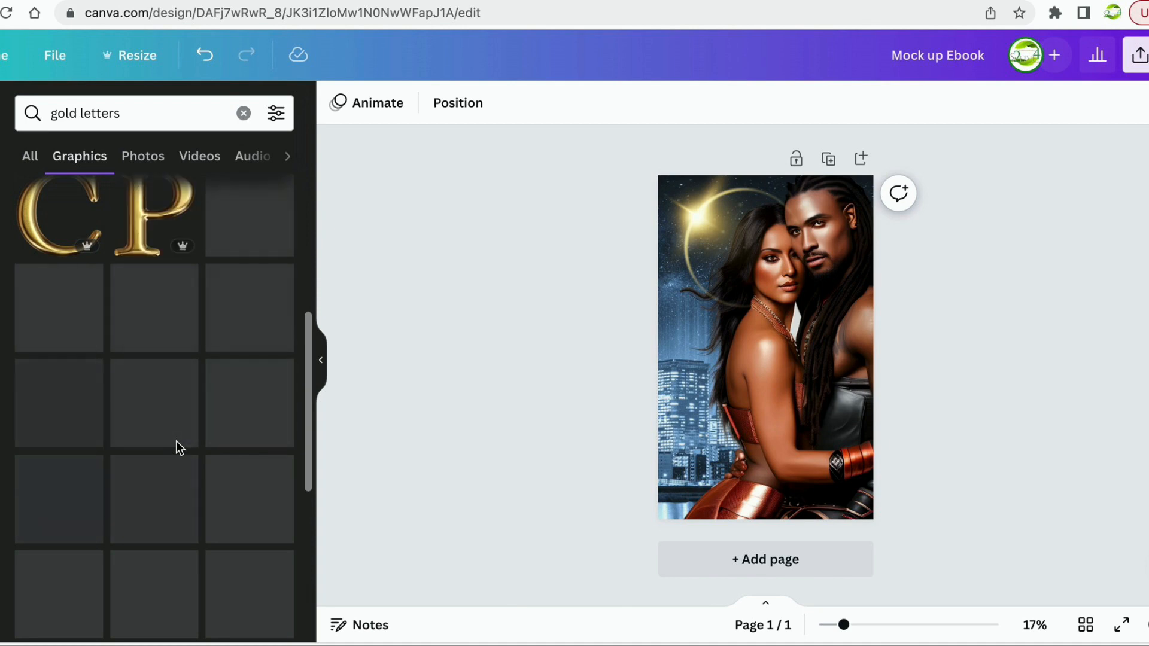
{"action": "scroll", "coordinate": [176, 441], "scroll_direction": "down", "scroll_amount": 3}
{"action": "scroll", "coordinate": [176, 441], "scroll_direction": "down", "scroll_amount": 3}
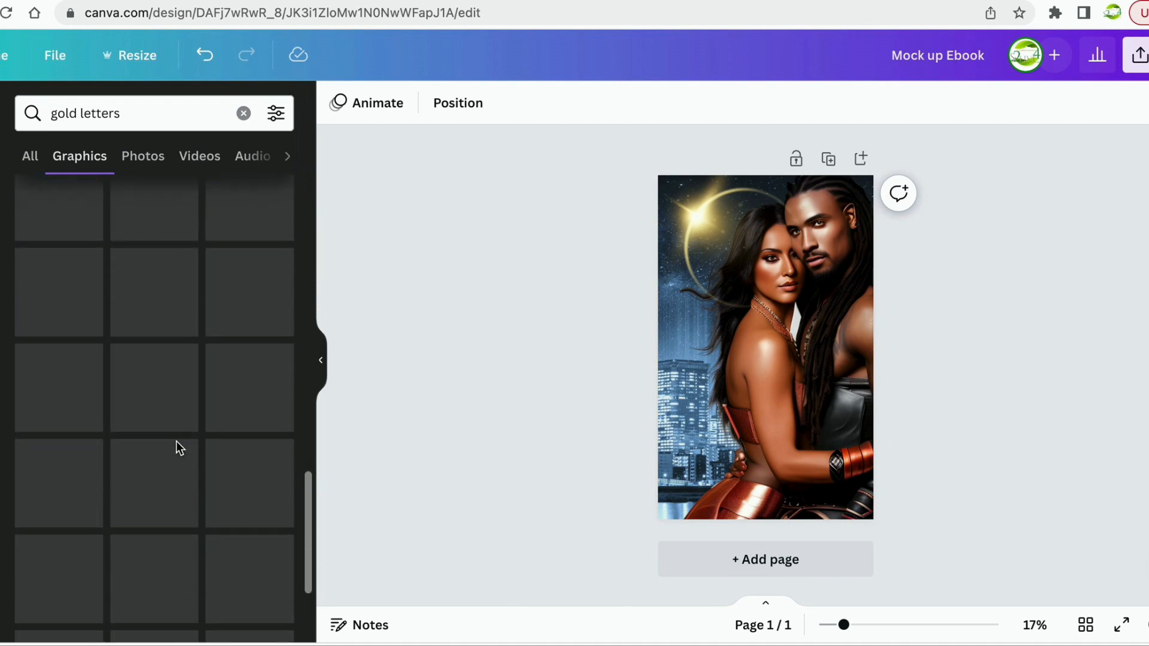
{"action": "scroll", "coordinate": [177, 446], "scroll_direction": "down", "scroll_amount": 5}
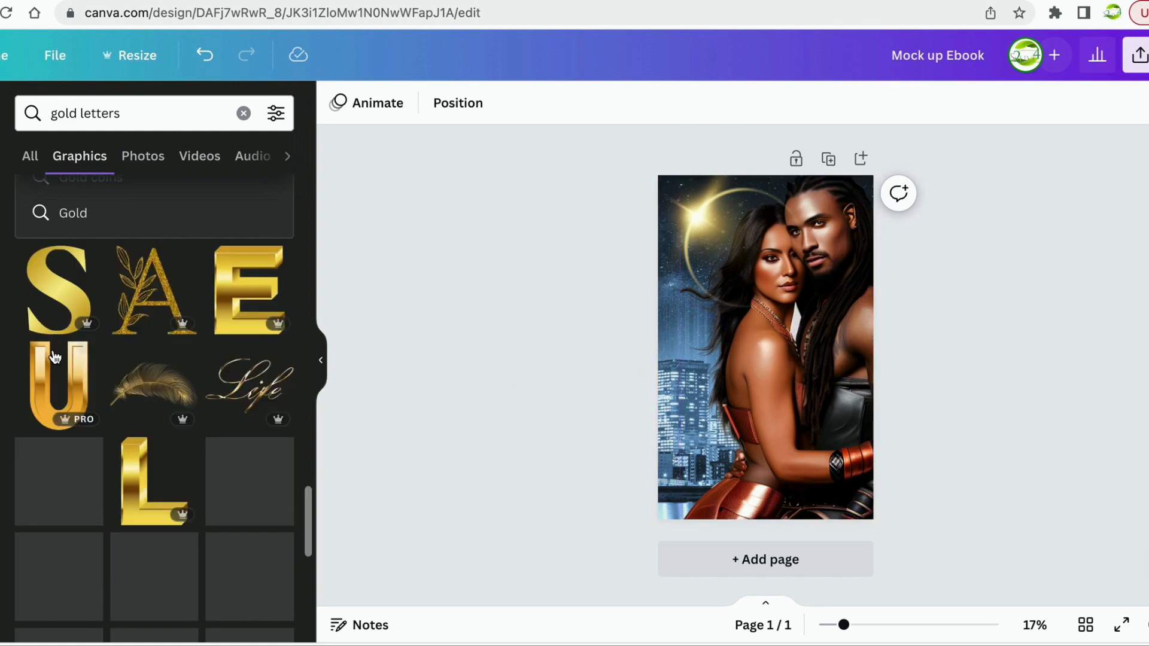
{"action": "scroll", "coordinate": [102, 420], "scroll_direction": "down", "scroll_amount": 2}
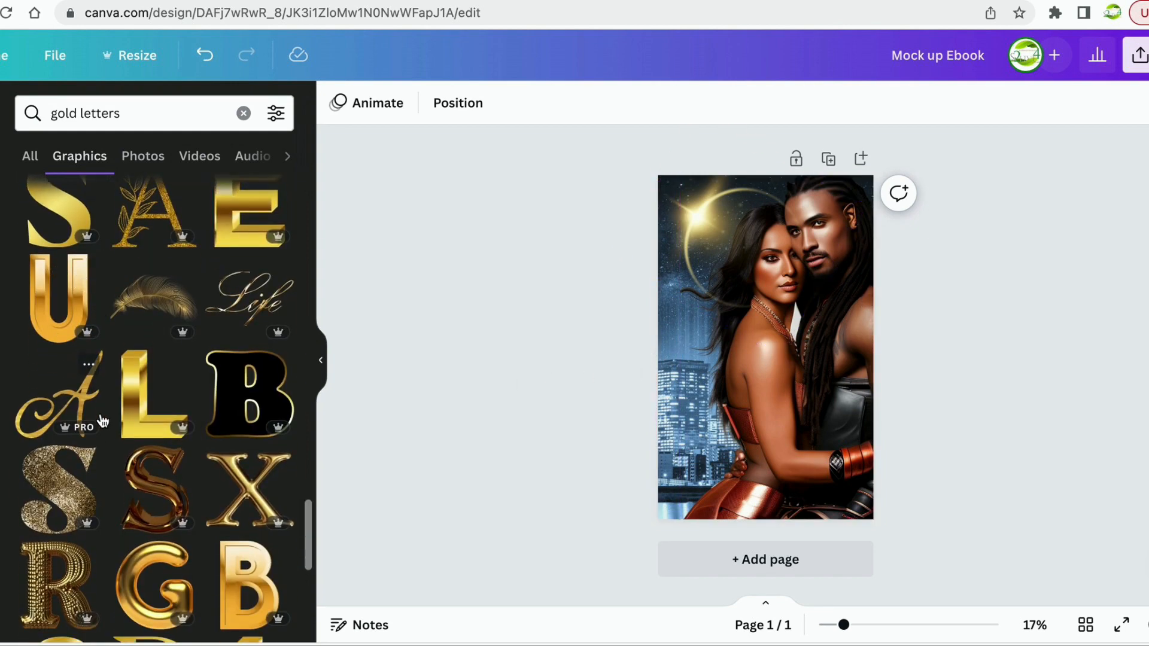
{"action": "scroll", "coordinate": [102, 421], "scroll_direction": "down", "scroll_amount": 3}
{"action": "scroll", "coordinate": [102, 416], "scroll_direction": "up", "scroll_amount": 6}
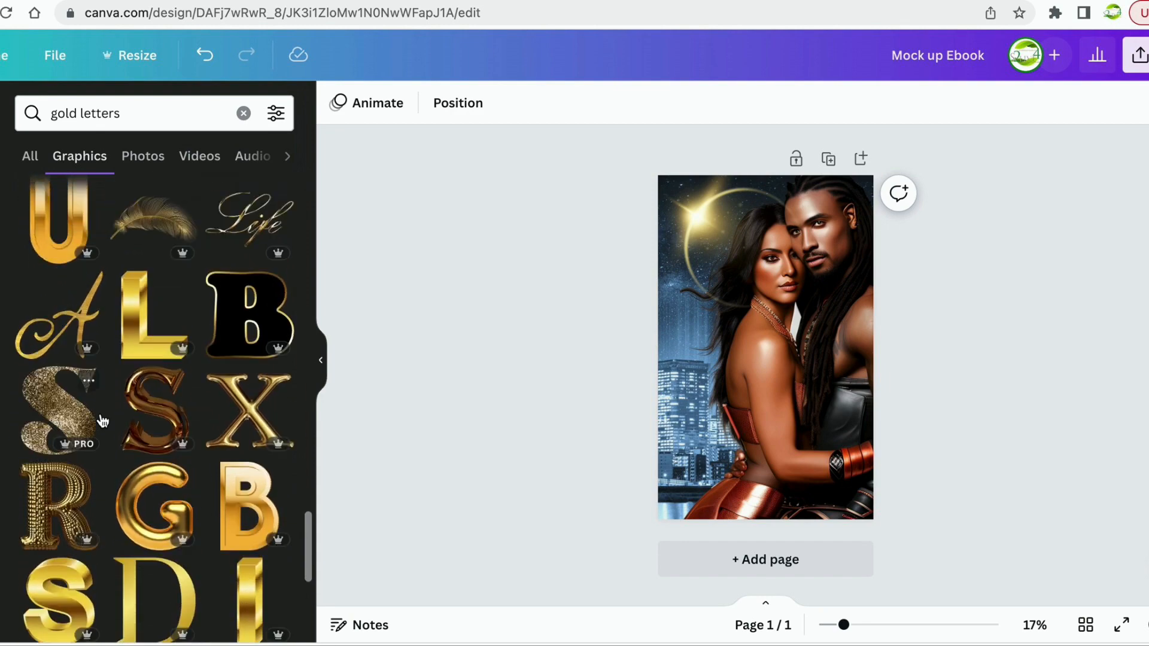
{"action": "scroll", "coordinate": [101, 413], "scroll_direction": "down", "scroll_amount": 8}
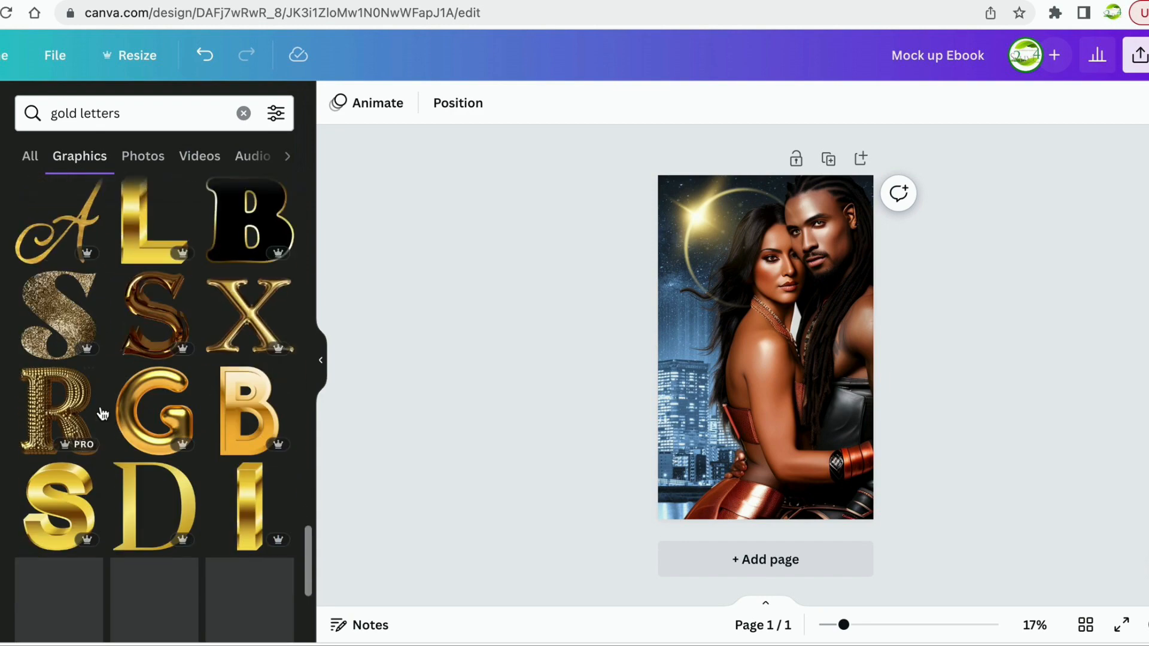
{"action": "scroll", "coordinate": [102, 413], "scroll_direction": "up", "scroll_amount": 5}
{"action": "scroll", "coordinate": [102, 411], "scroll_direction": "down", "scroll_amount": 3}
{"action": "scroll", "coordinate": [100, 408], "scroll_direction": "up", "scroll_amount": 8}
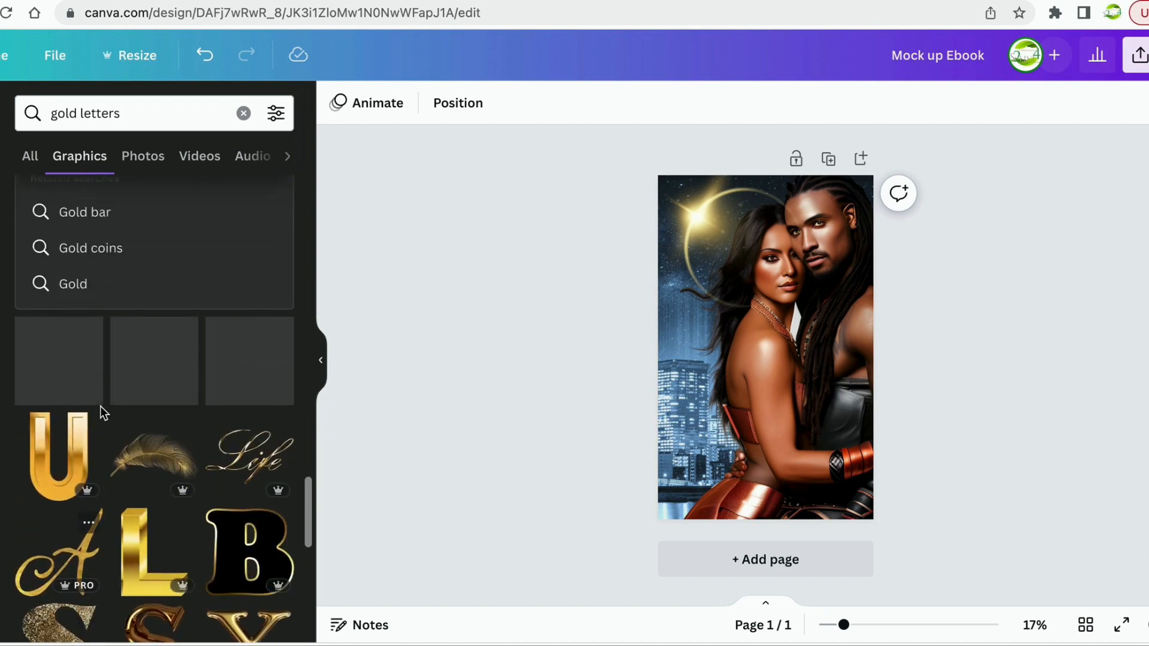
{"action": "scroll", "coordinate": [101, 408], "scroll_direction": "up", "scroll_amount": 10}
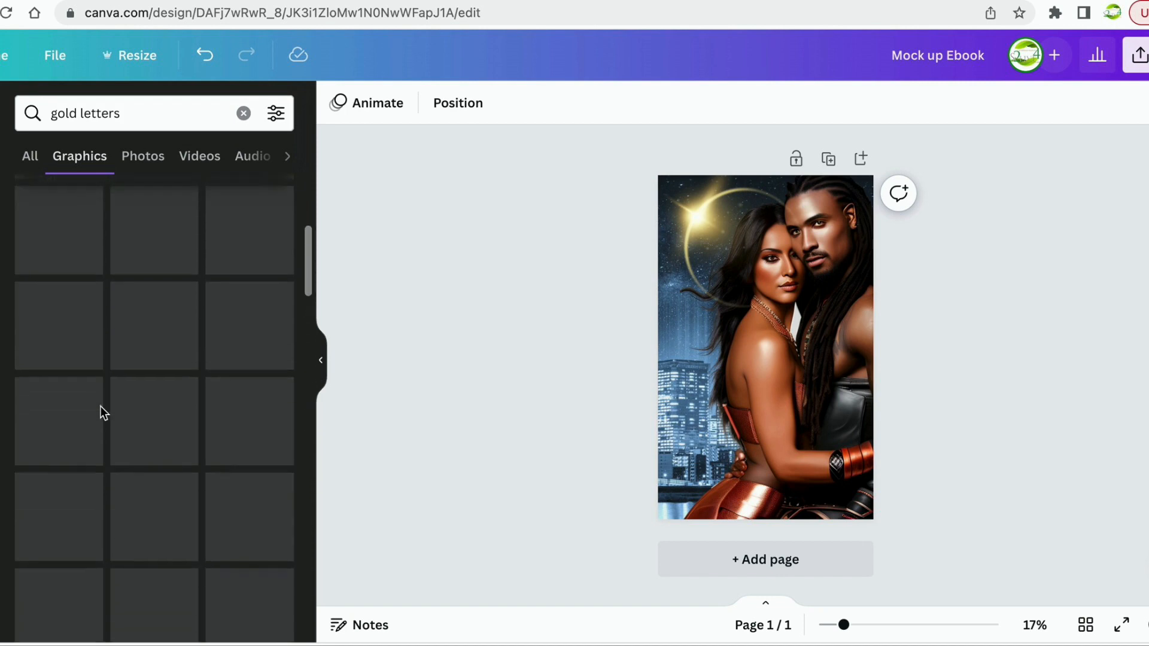
{"action": "scroll", "coordinate": [137, 455], "scroll_direction": "down", "scroll_amount": 7}
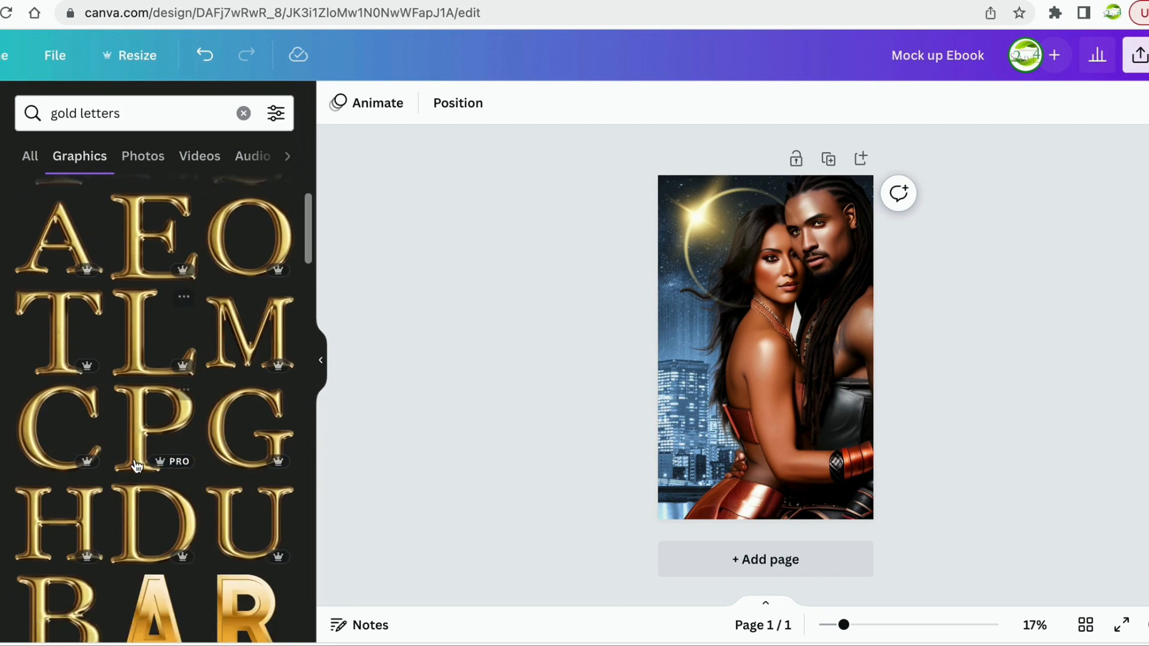
{"action": "scroll", "coordinate": [134, 458], "scroll_direction": "down", "scroll_amount": 1}
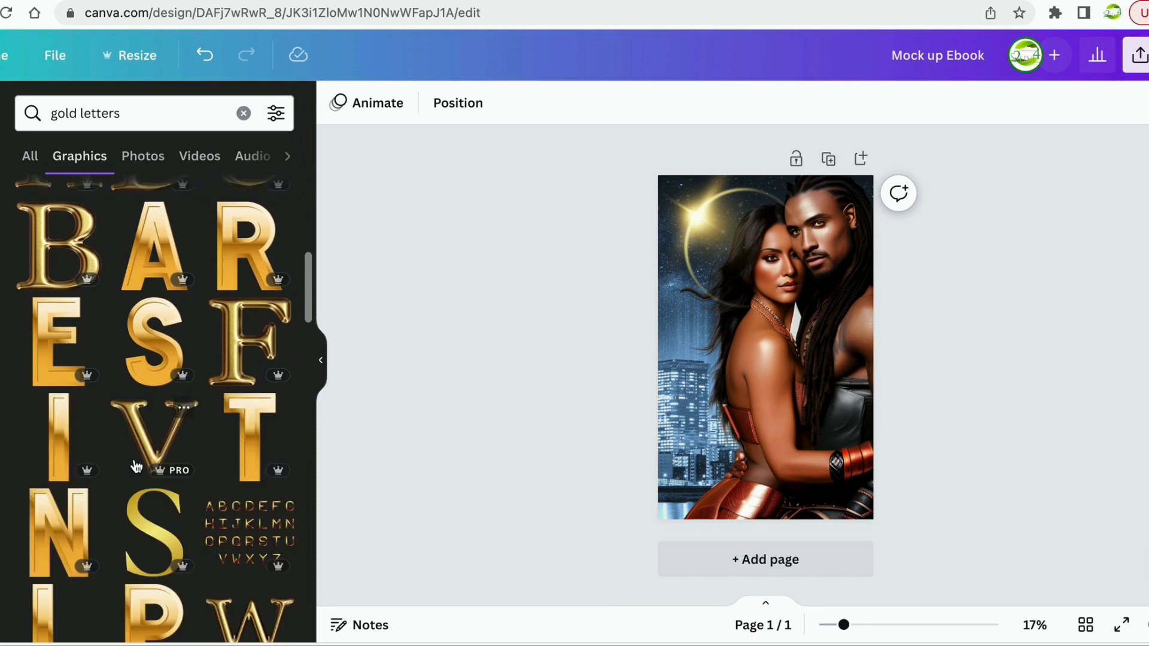
{"action": "scroll", "coordinate": [135, 465], "scroll_direction": "down", "scroll_amount": 3}
{"action": "scroll", "coordinate": [135, 465], "scroll_direction": "down", "scroll_amount": 4}
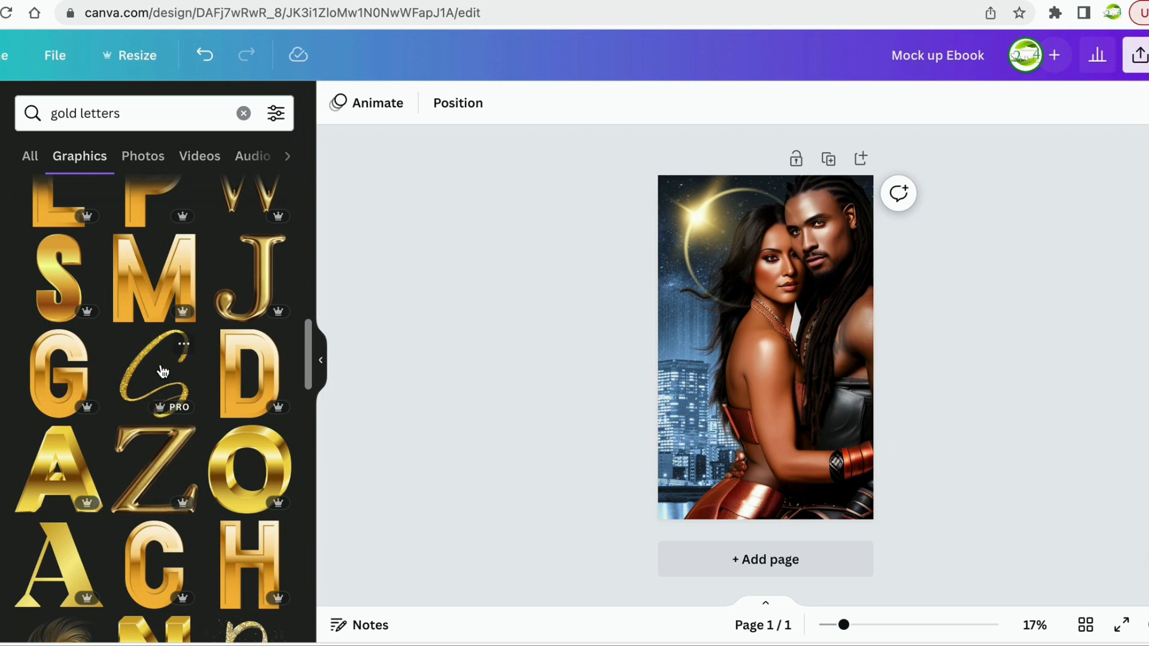
{"action": "scroll", "coordinate": [143, 455], "scroll_direction": "down", "scroll_amount": 3}
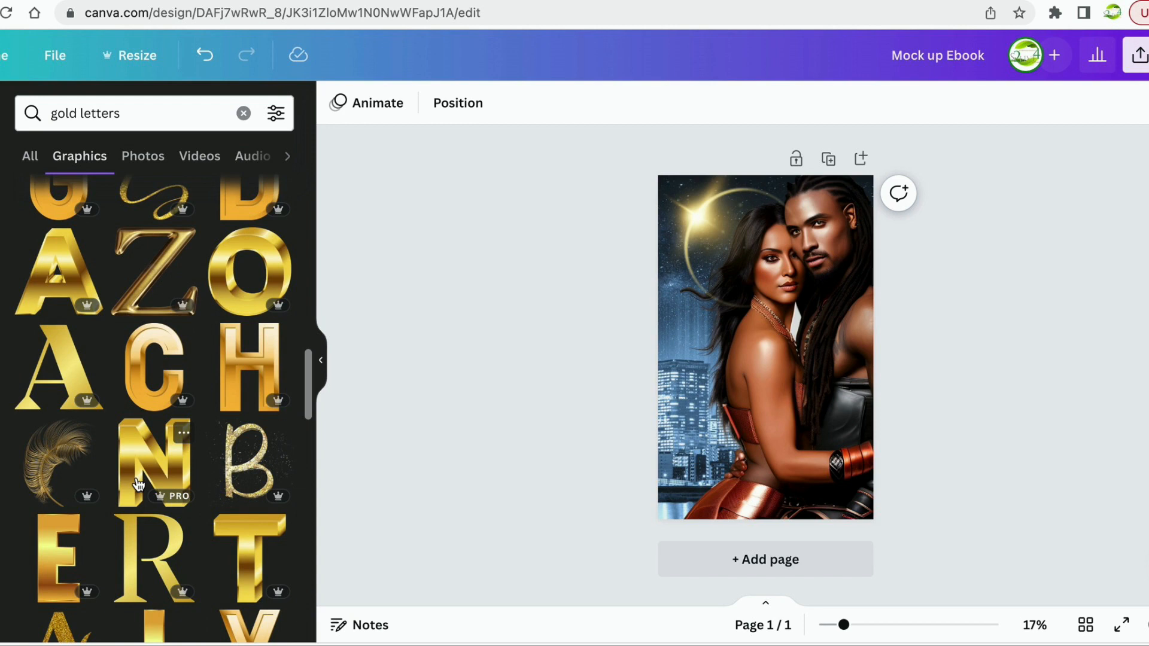
{"action": "scroll", "coordinate": [138, 483], "scroll_direction": "down", "scroll_amount": 3}
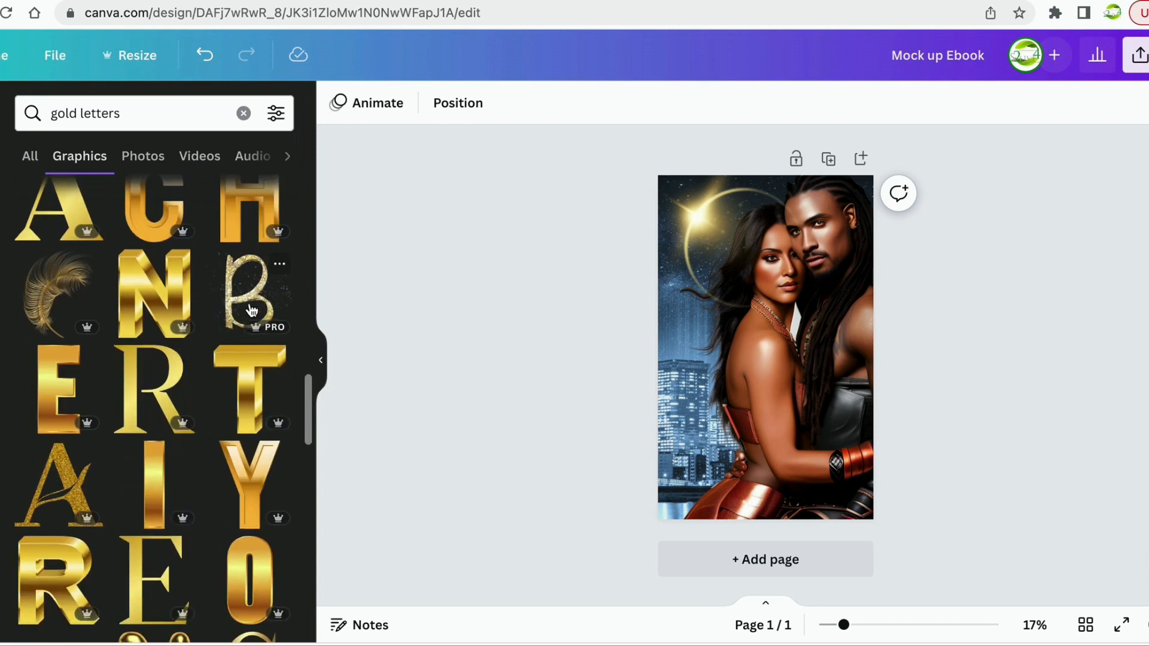
{"action": "scroll", "coordinate": [118, 500], "scroll_direction": "down", "scroll_amount": 3}
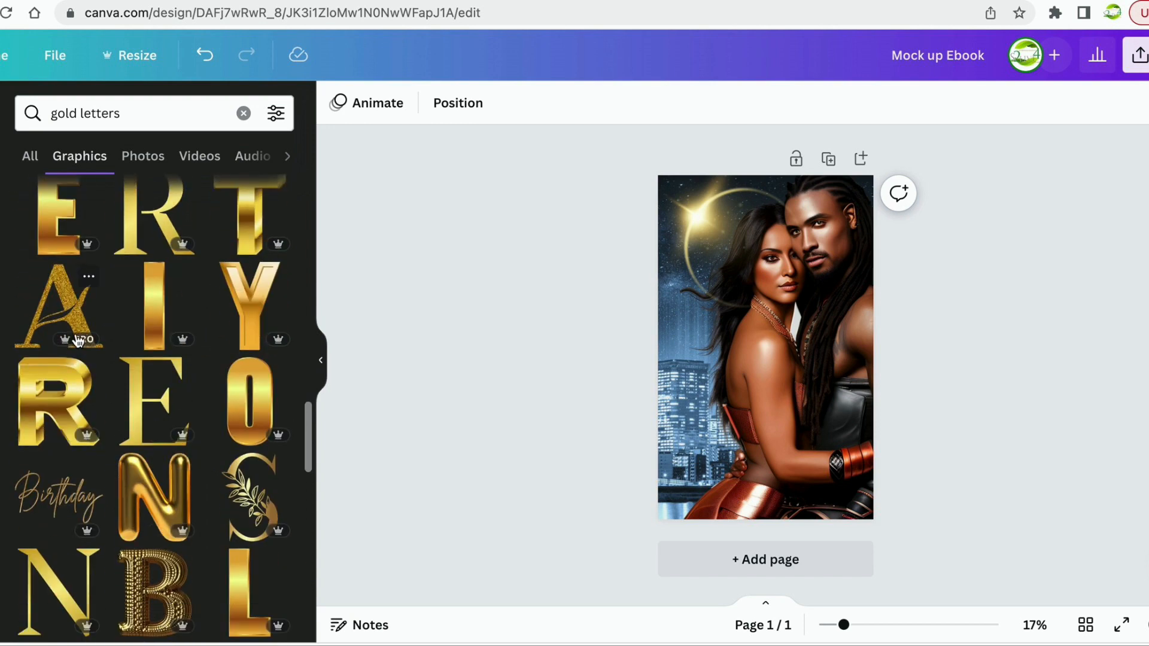
{"action": "scroll", "coordinate": [144, 544], "scroll_direction": "down", "scroll_amount": 3}
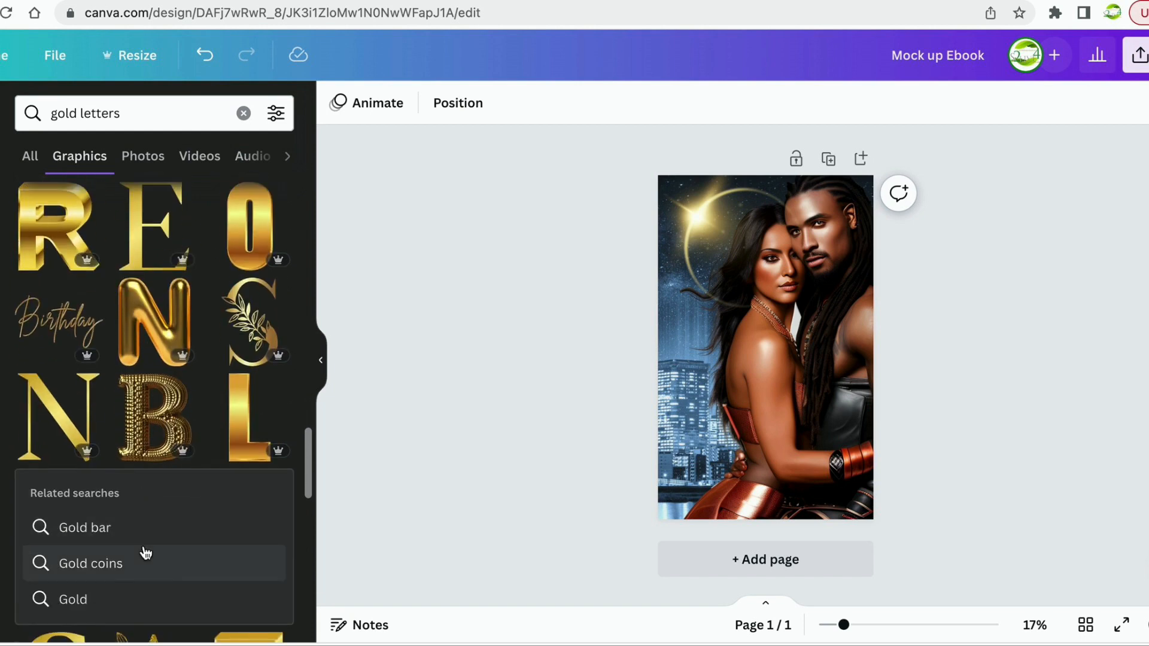
{"action": "scroll", "coordinate": [146, 553], "scroll_direction": "down", "scroll_amount": 2}
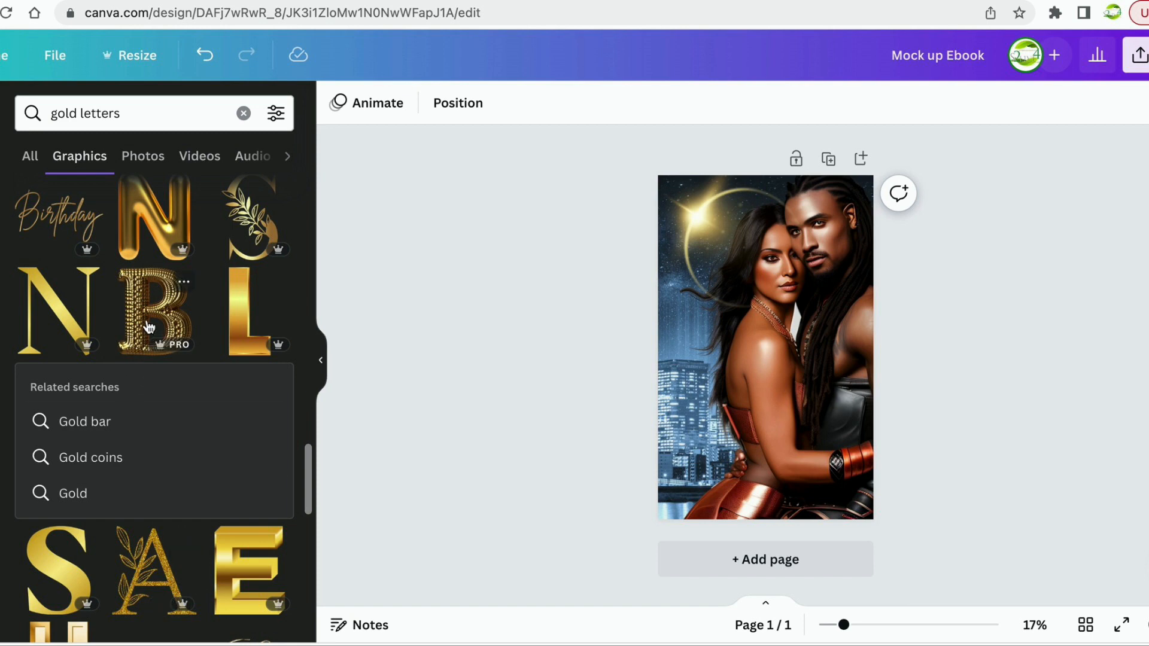
Place the beaded gold B on the cover, shrink it and set it on the left.
{"action": "left_click_drag", "start_coordinate": [149, 328], "coordinate": [698, 339]}
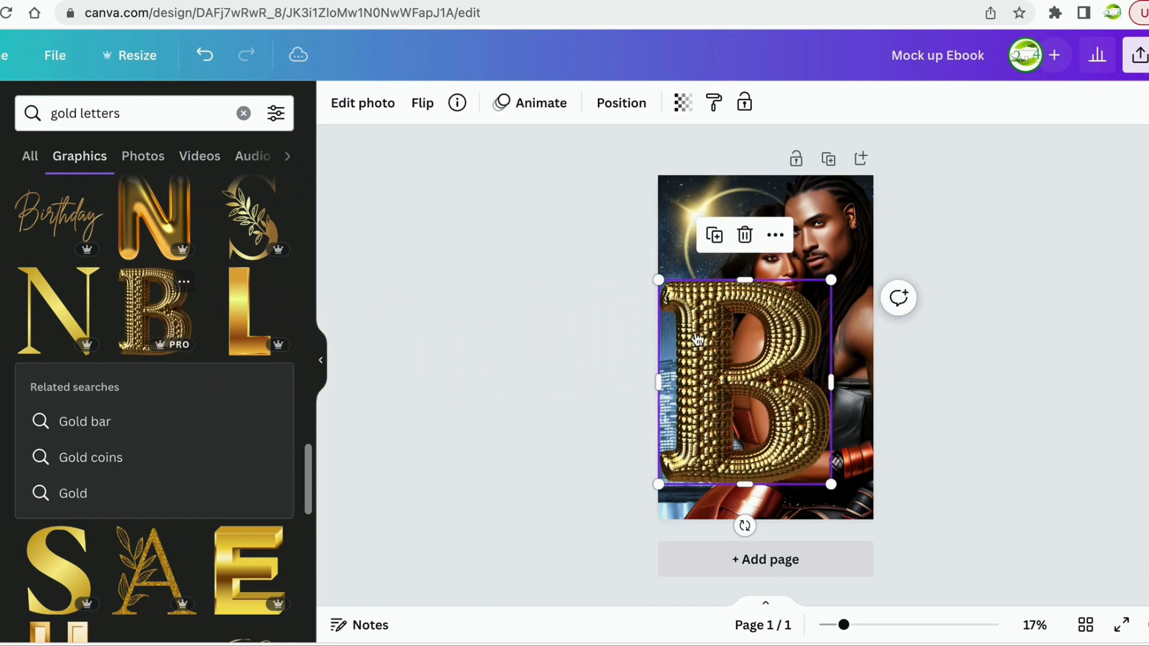
{"action": "left_click_drag", "start_coordinate": [831, 280], "coordinate": [747, 379]}
{"action": "left_click_drag", "start_coordinate": [726, 420], "coordinate": [712, 343]}
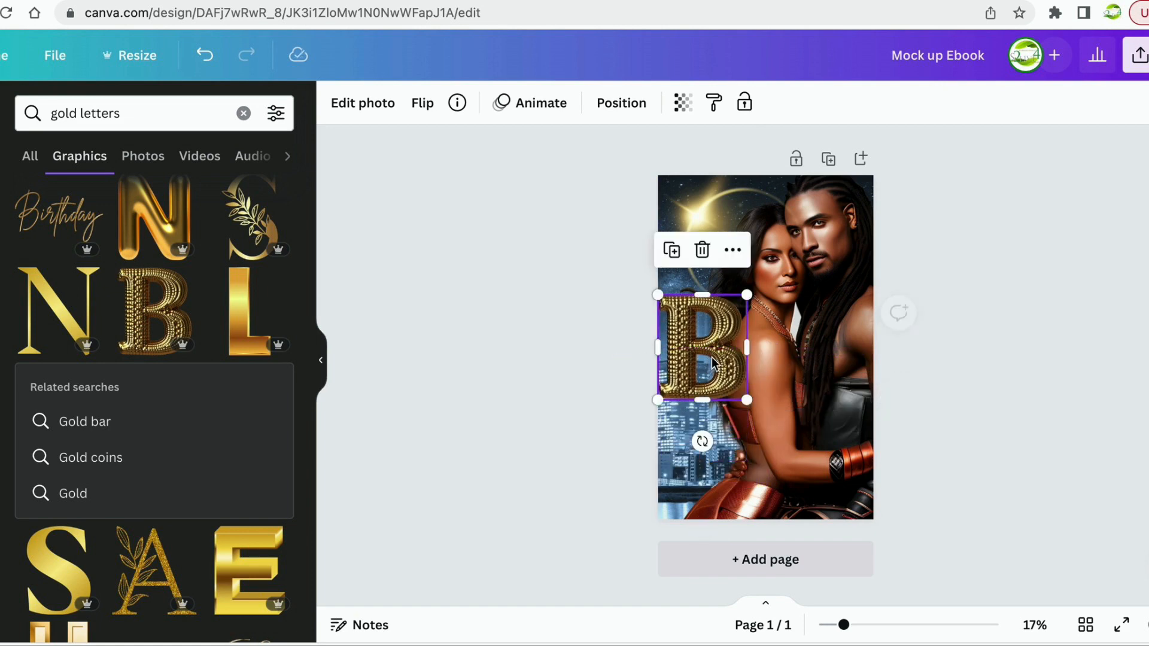
{"action": "left_click_drag", "start_coordinate": [743, 295], "coordinate": [720, 322]}
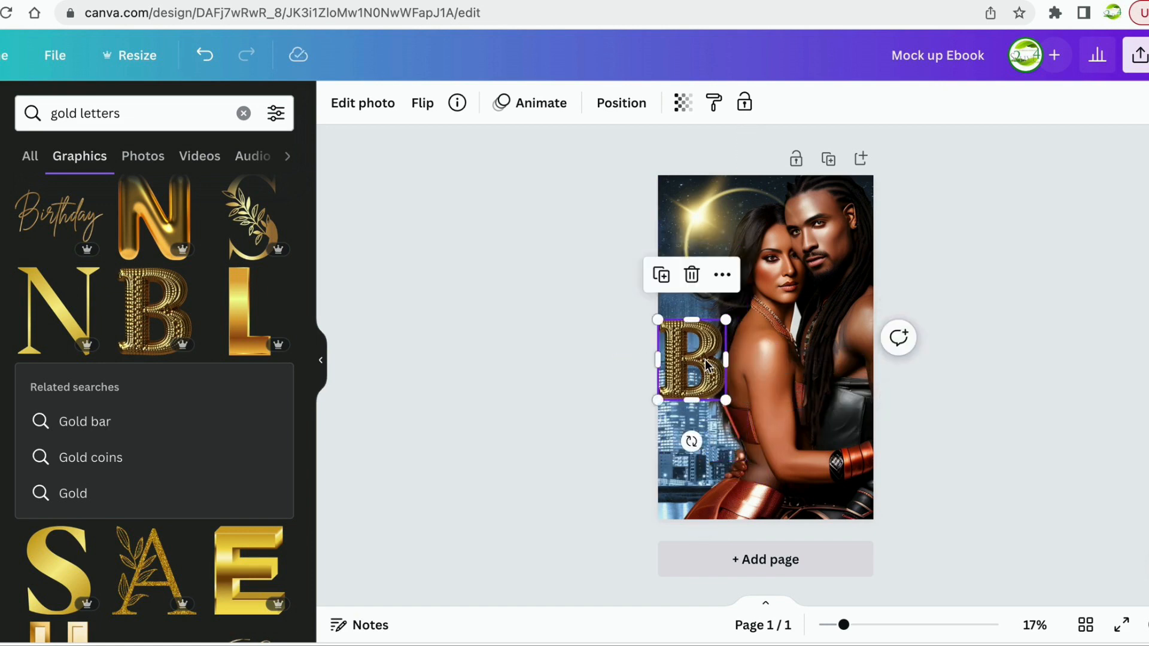
{"action": "left_click_drag", "start_coordinate": [707, 364], "coordinate": [719, 347]}
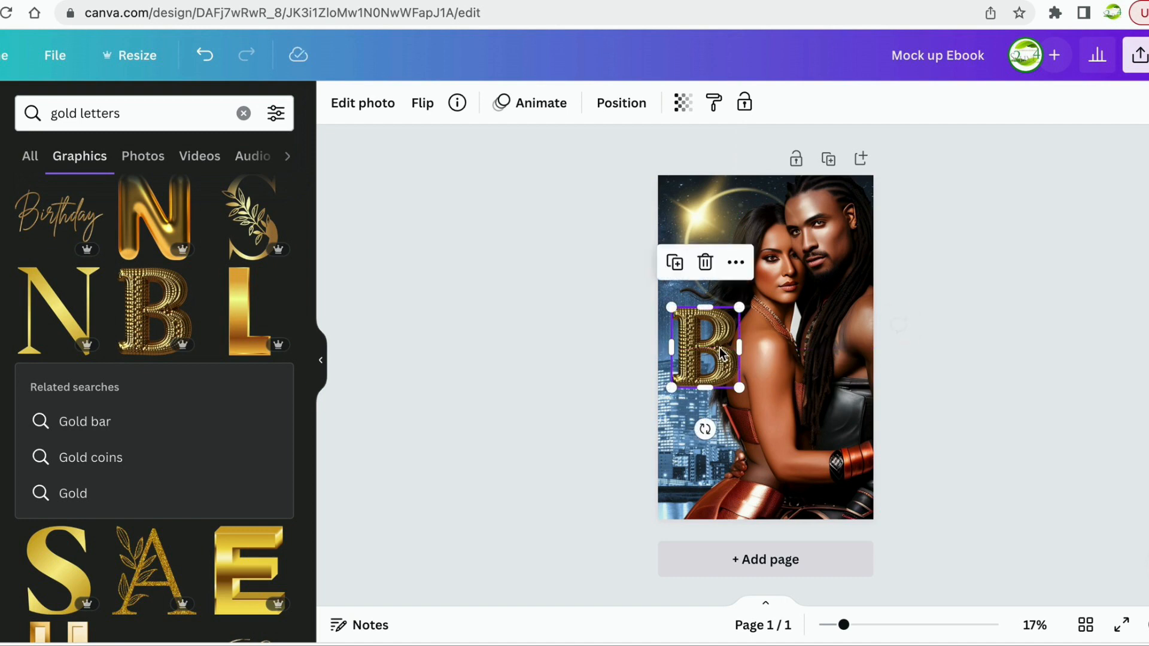
Add the matching gold beaded A, size it to the B and line it up beside it.
{"action": "scroll", "coordinate": [224, 472], "scroll_direction": "down", "scroll_amount": 3}
{"action": "scroll", "coordinate": [220, 479], "scroll_direction": "down", "scroll_amount": 6}
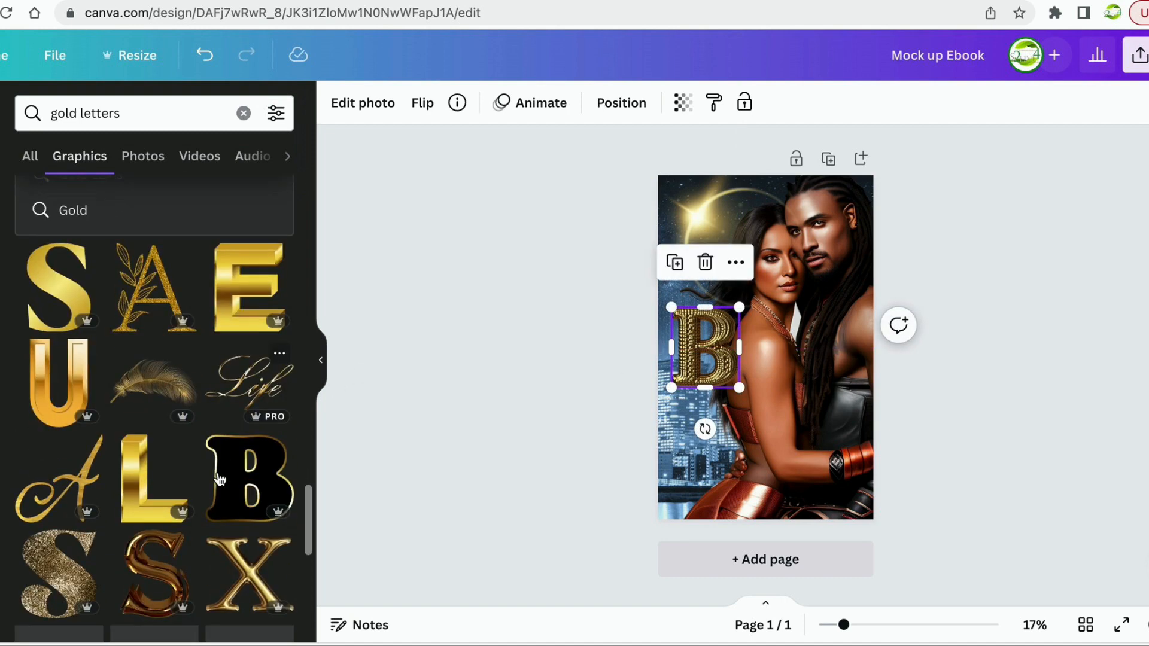
{"action": "scroll", "coordinate": [220, 478], "scroll_direction": "down", "scroll_amount": 7}
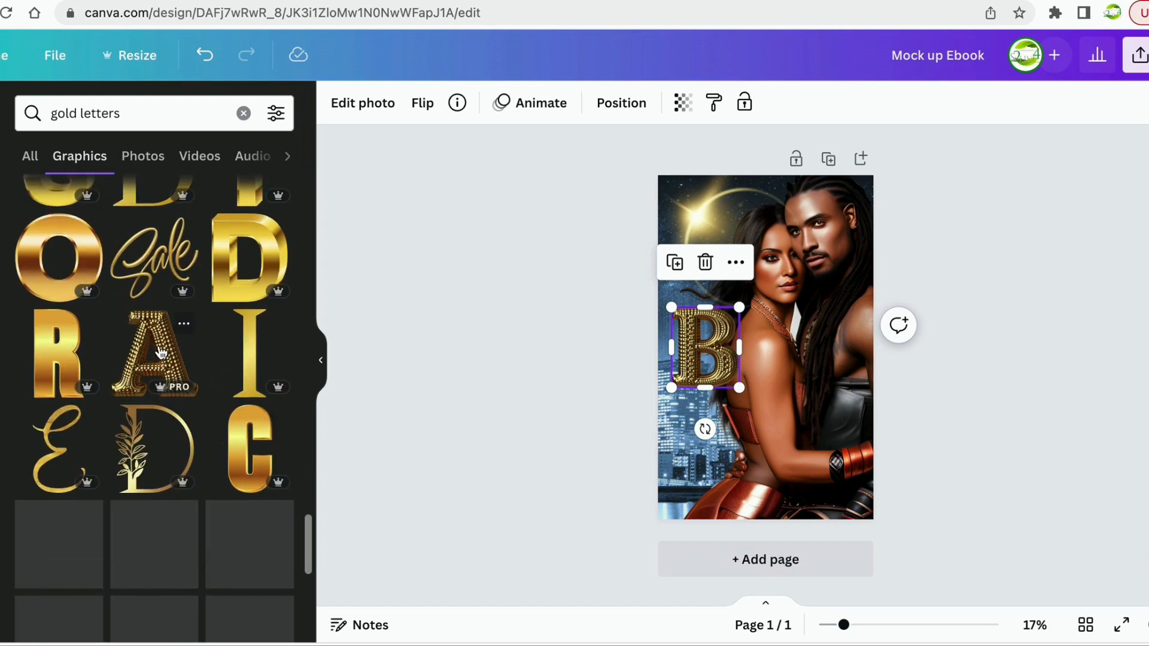
{"action": "left_click_drag", "start_coordinate": [158, 353], "coordinate": [795, 339]}
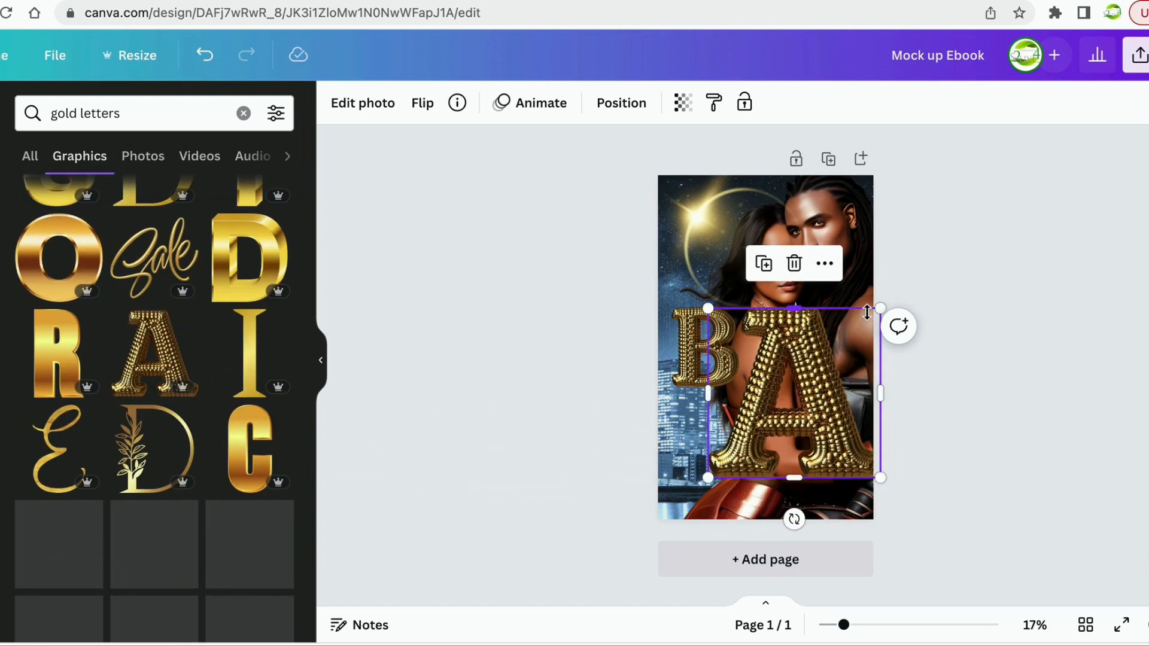
{"action": "left_click_drag", "start_coordinate": [878, 313], "coordinate": [784, 404]}
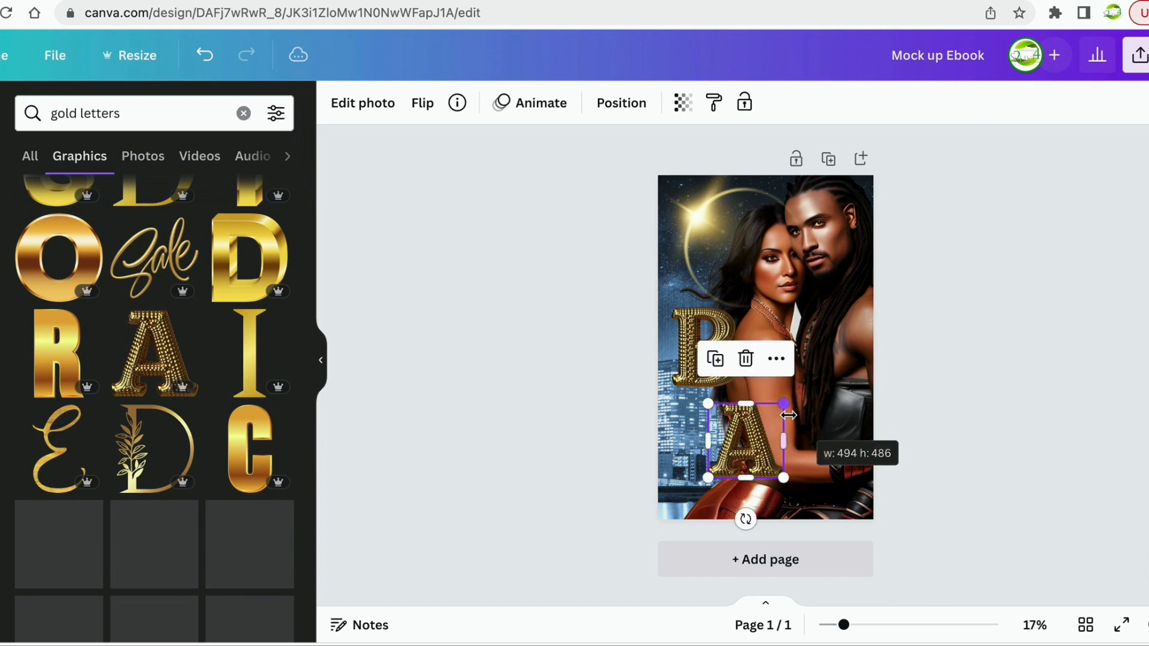
{"action": "left_click_drag", "start_coordinate": [755, 448], "coordinate": [778, 351]}
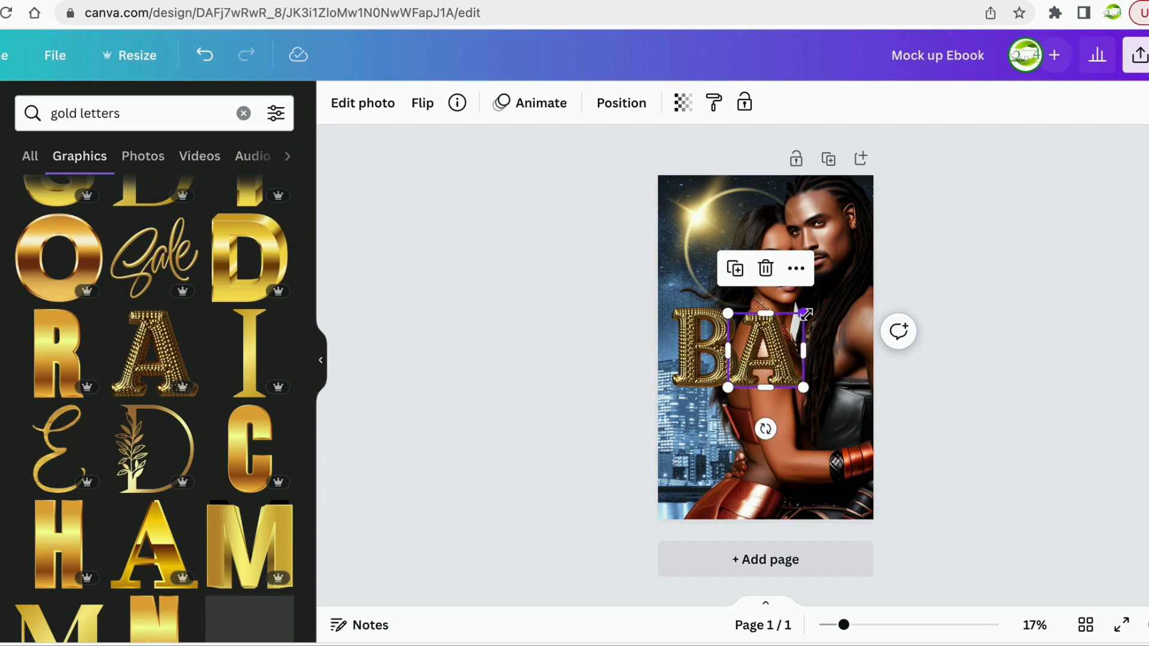
{"action": "left_click_drag", "start_coordinate": [805, 313], "coordinate": [804, 311]}
{"action": "left_click_drag", "start_coordinate": [757, 360], "coordinate": [765, 362]}
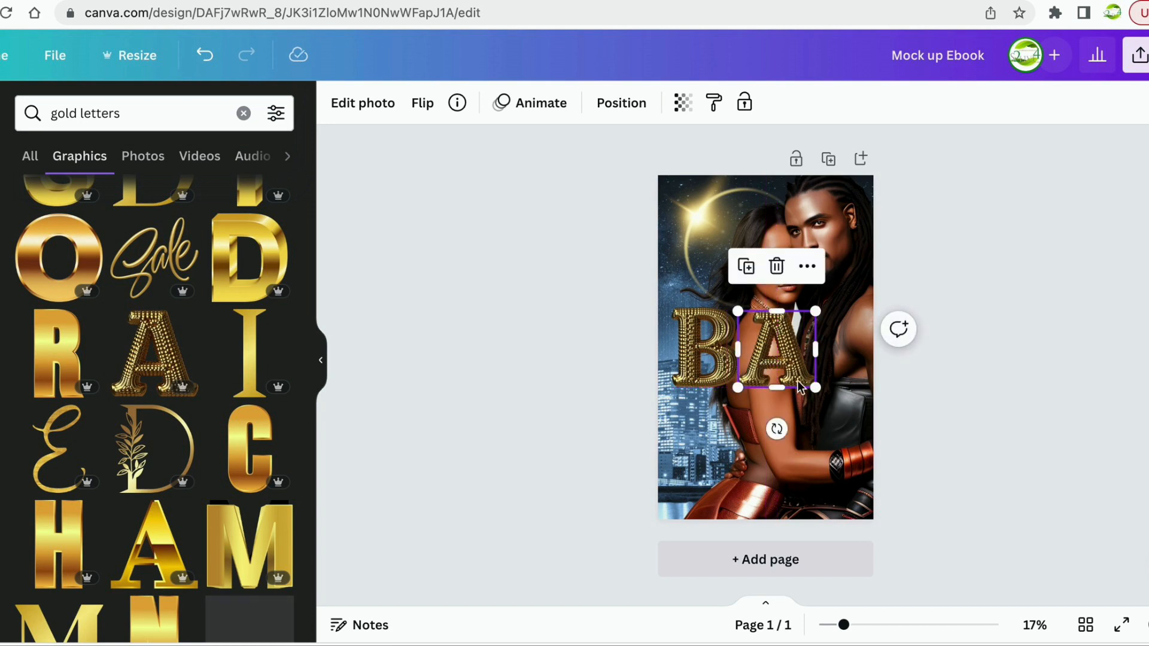
{"action": "left_click", "coordinate": [937, 428]}
{"action": "scroll", "coordinate": [219, 448], "scroll_direction": "down", "scroll_amount": 7}
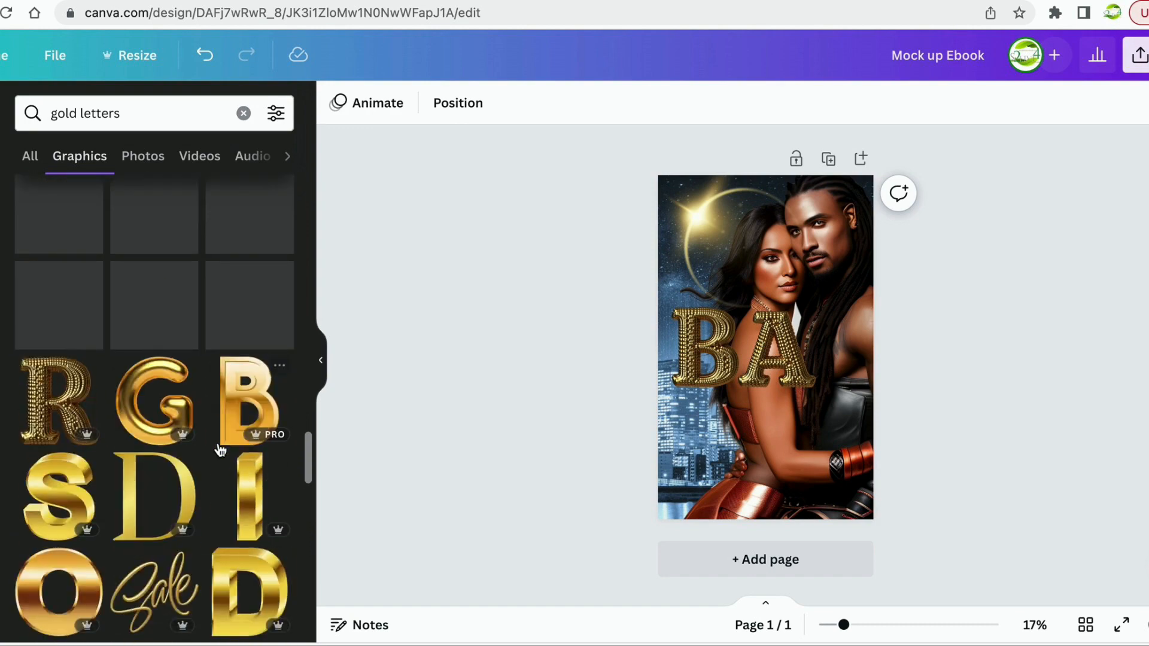
Browse the gold letters results again and bring up the suggested related searches.
{"action": "scroll", "coordinate": [219, 448], "scroll_direction": "up", "scroll_amount": 5}
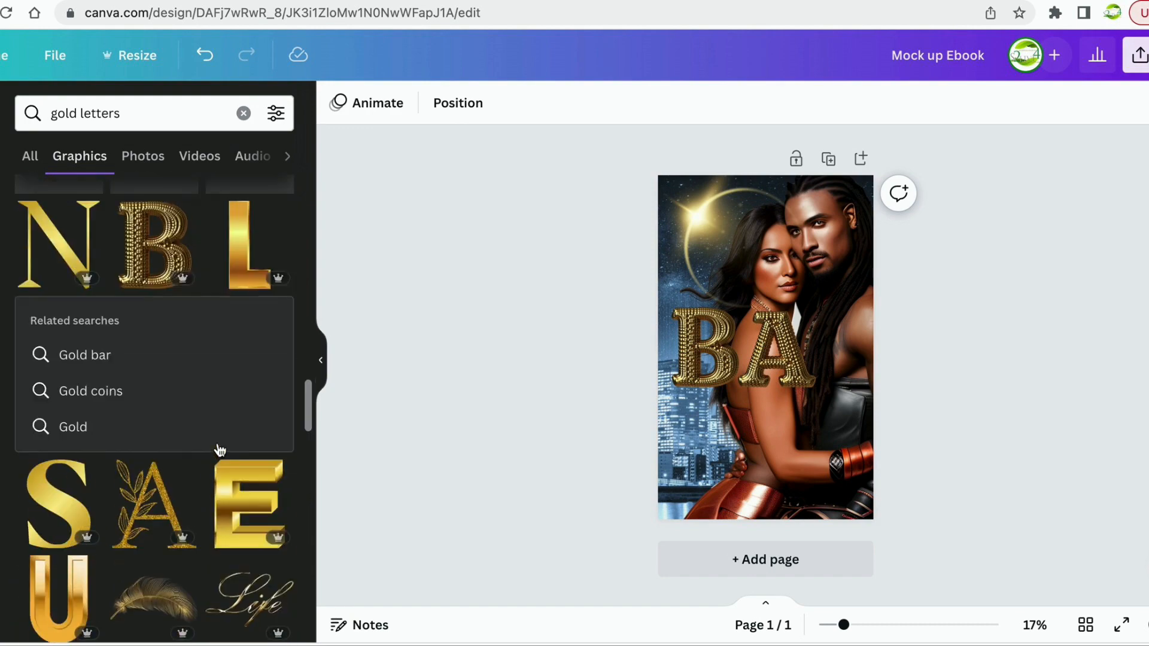
{"action": "scroll", "coordinate": [219, 450], "scroll_direction": "up", "scroll_amount": 3}
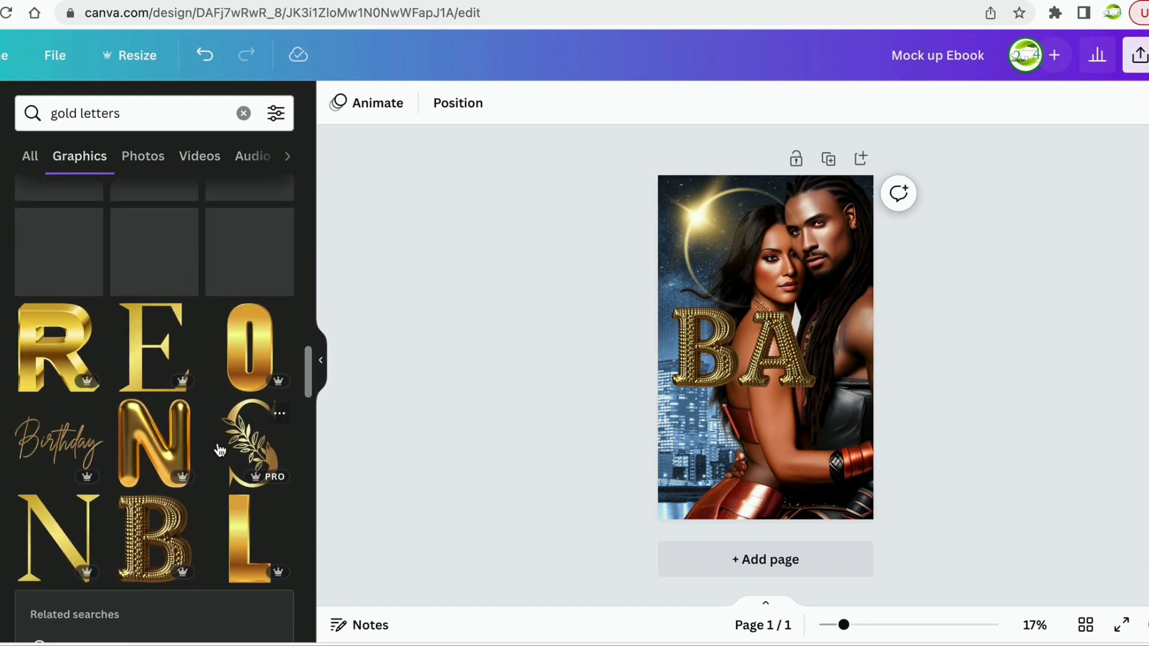
{"action": "scroll", "coordinate": [219, 450], "scroll_direction": "up", "scroll_amount": 6}
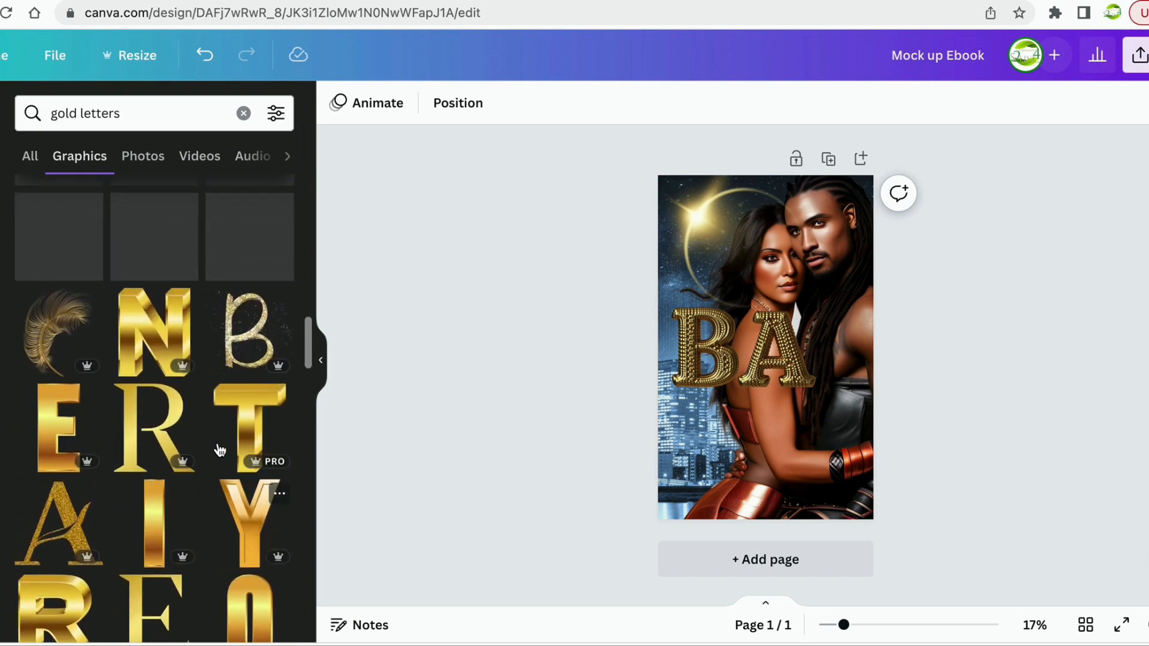
{"action": "scroll", "coordinate": [219, 450], "scroll_direction": "down", "scroll_amount": 11}
{"action": "scroll", "coordinate": [219, 450], "scroll_direction": "down", "scroll_amount": 5}
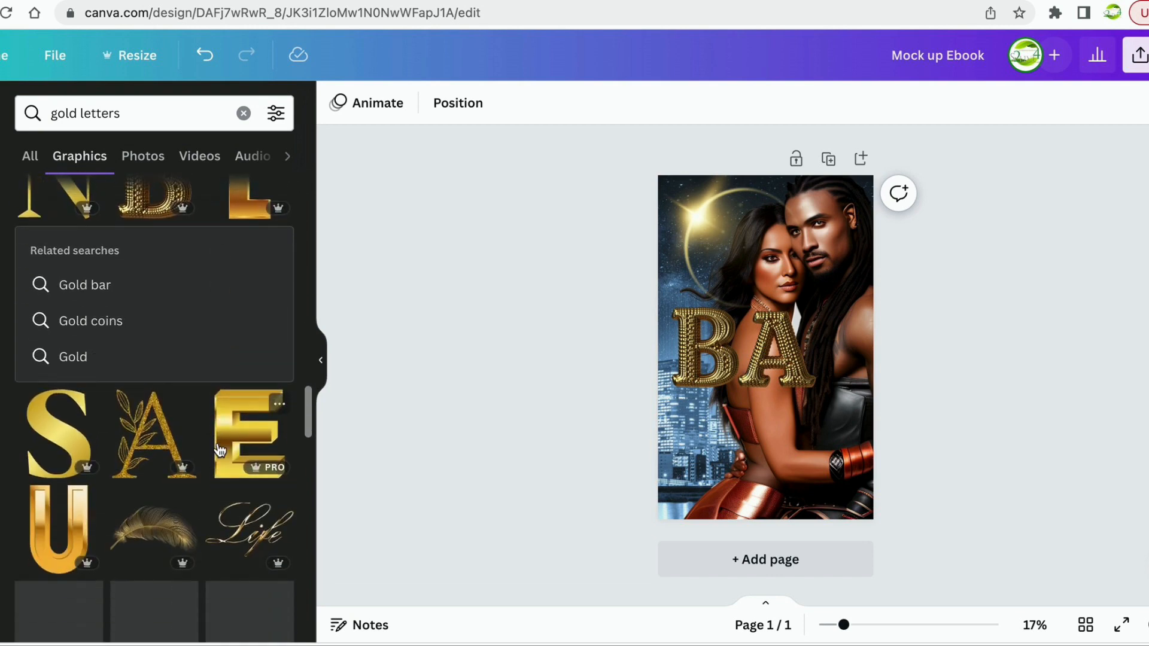
{"action": "scroll", "coordinate": [217, 449], "scroll_direction": "down", "scroll_amount": 6}
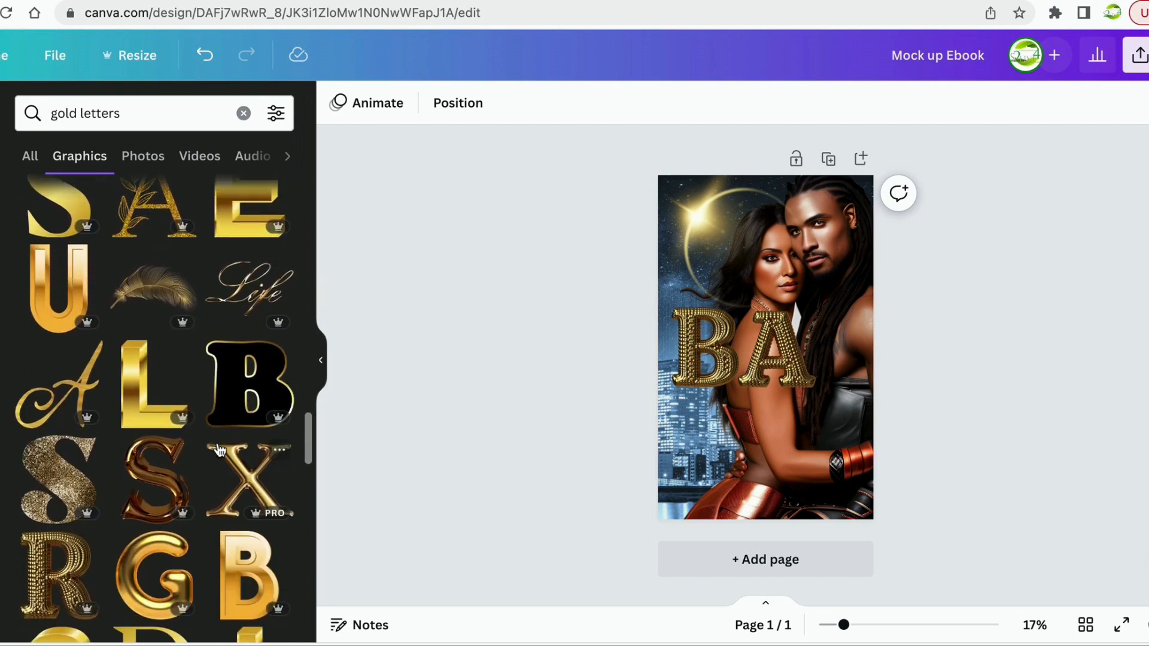
{"action": "scroll", "coordinate": [217, 448], "scroll_direction": "down", "scroll_amount": 2}
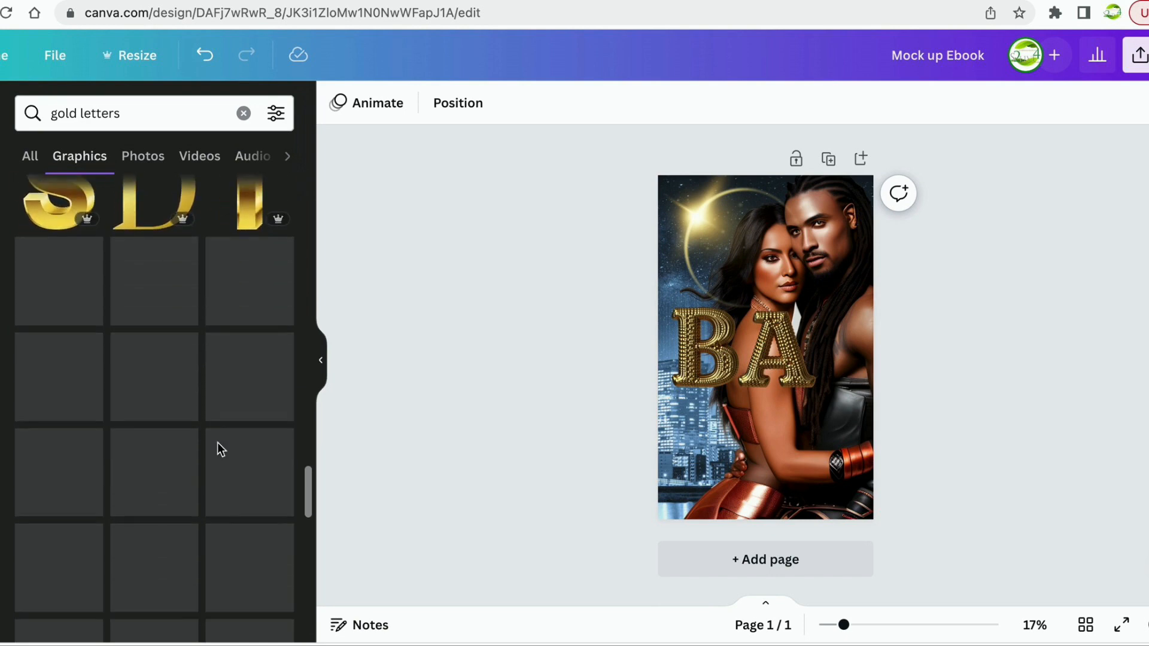
{"action": "scroll", "coordinate": [218, 450], "scroll_direction": "down", "scroll_amount": 8}
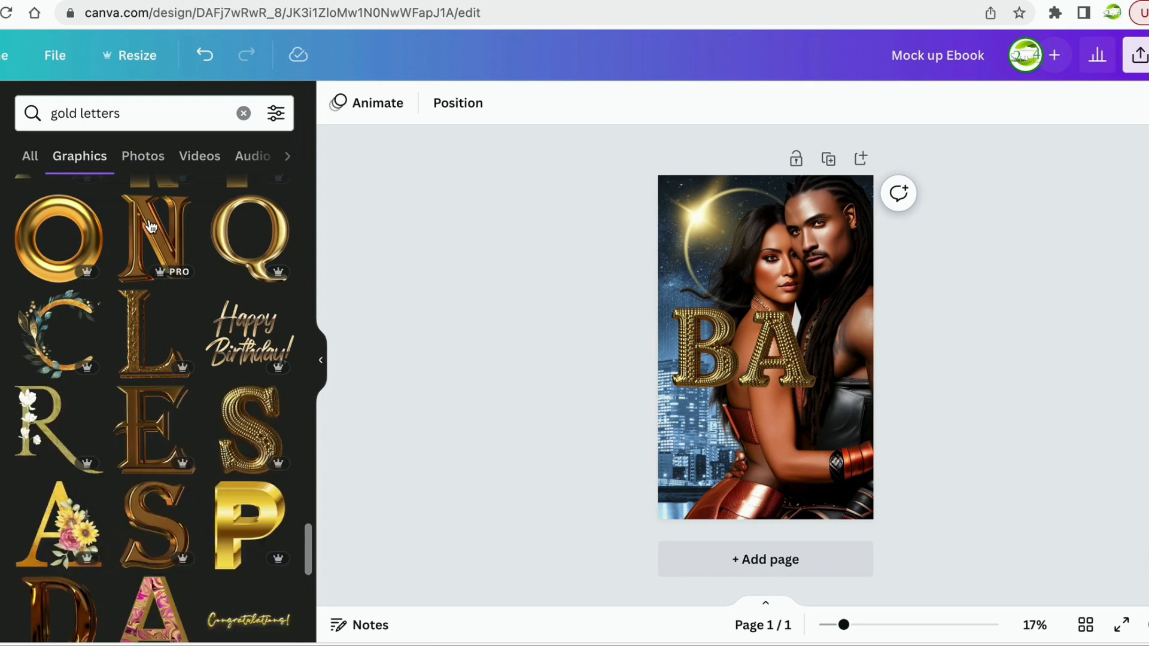
{"action": "left_click", "coordinate": [136, 111]}
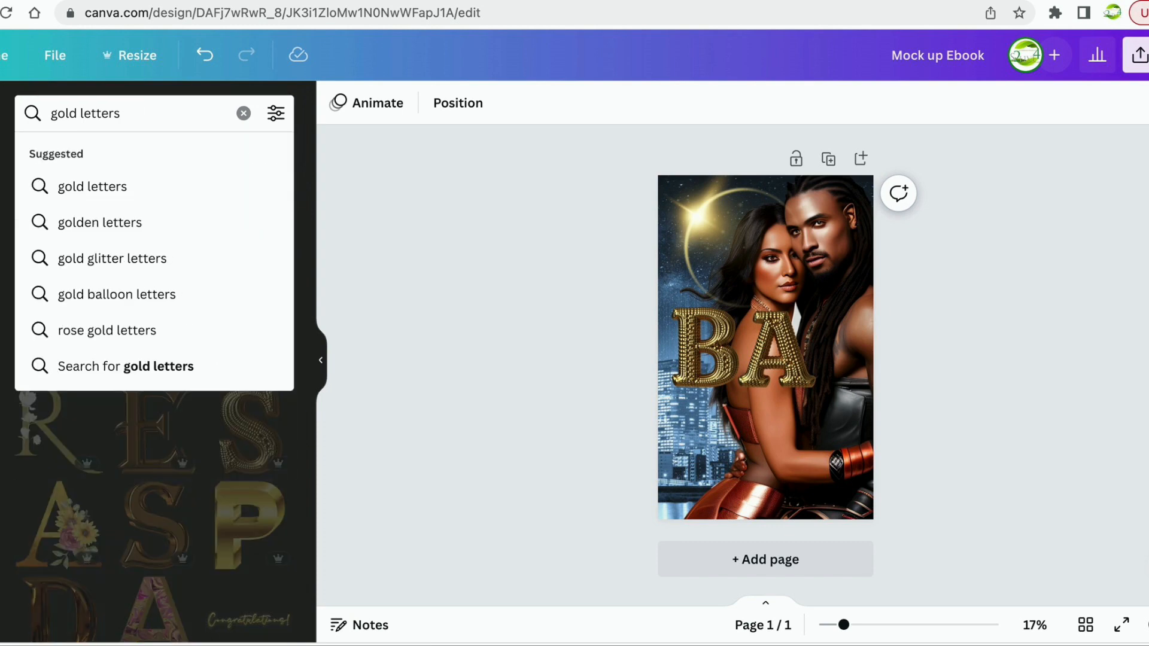
Search Graphics for 'gold letters E' and scroll the results to find a gold studded E.
{"action": "type", "text": "E"}
{"action": "key", "text": "Return"}
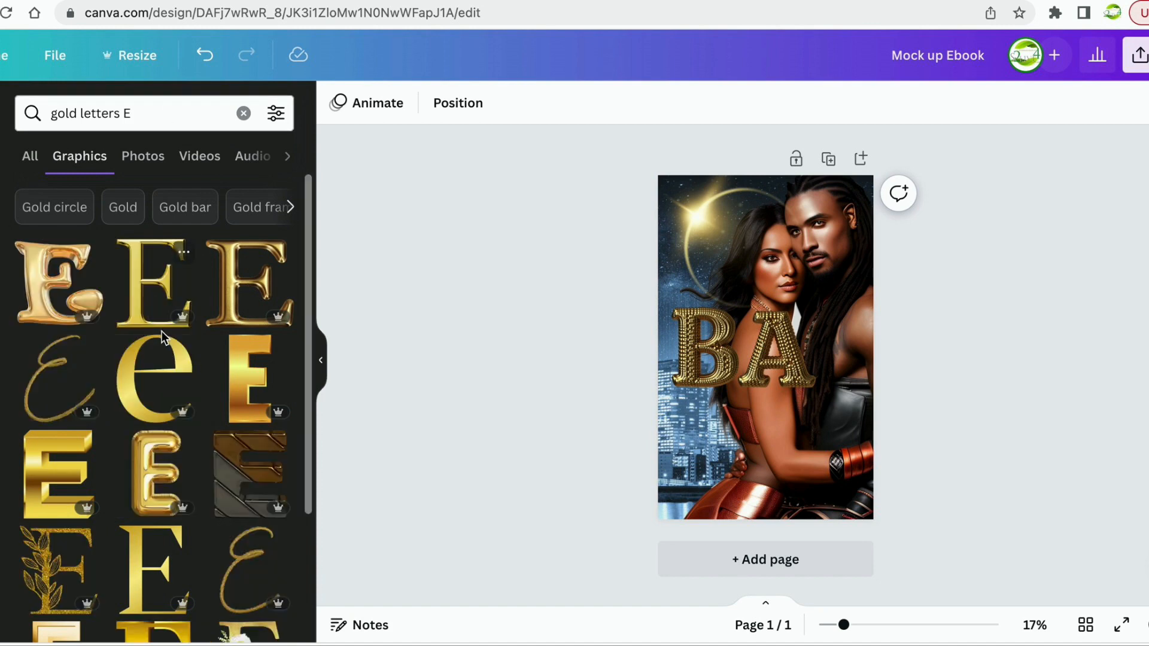
{"action": "scroll", "coordinate": [181, 402], "scroll_direction": "down", "scroll_amount": 10}
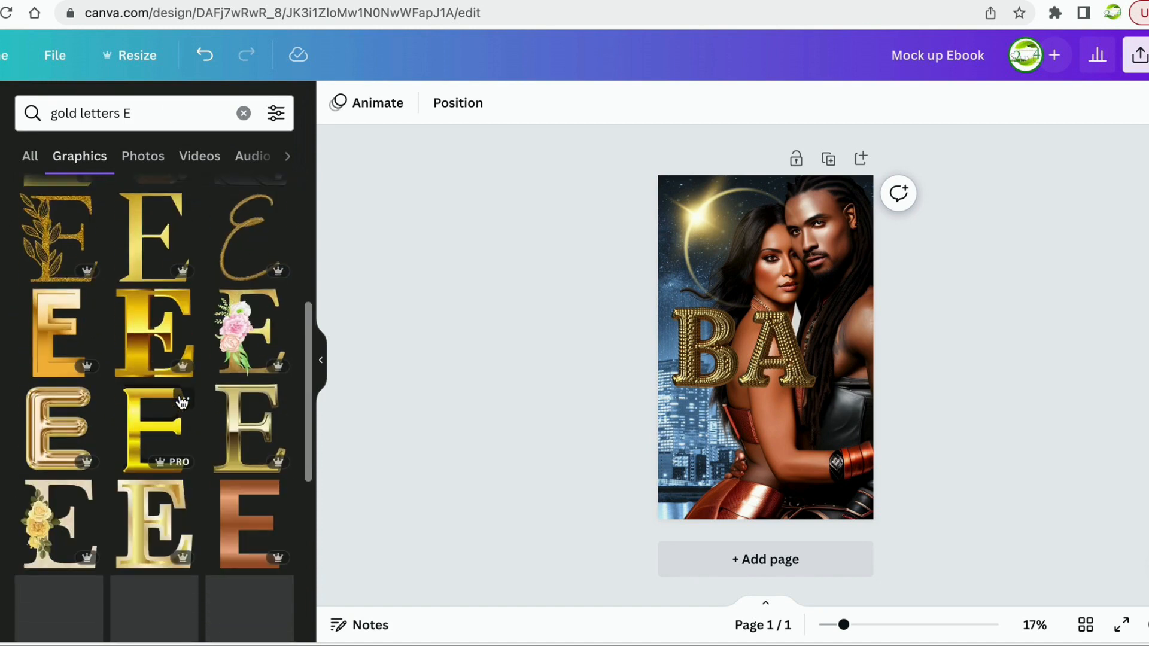
{"action": "scroll", "coordinate": [181, 402], "scroll_direction": "down", "scroll_amount": 5}
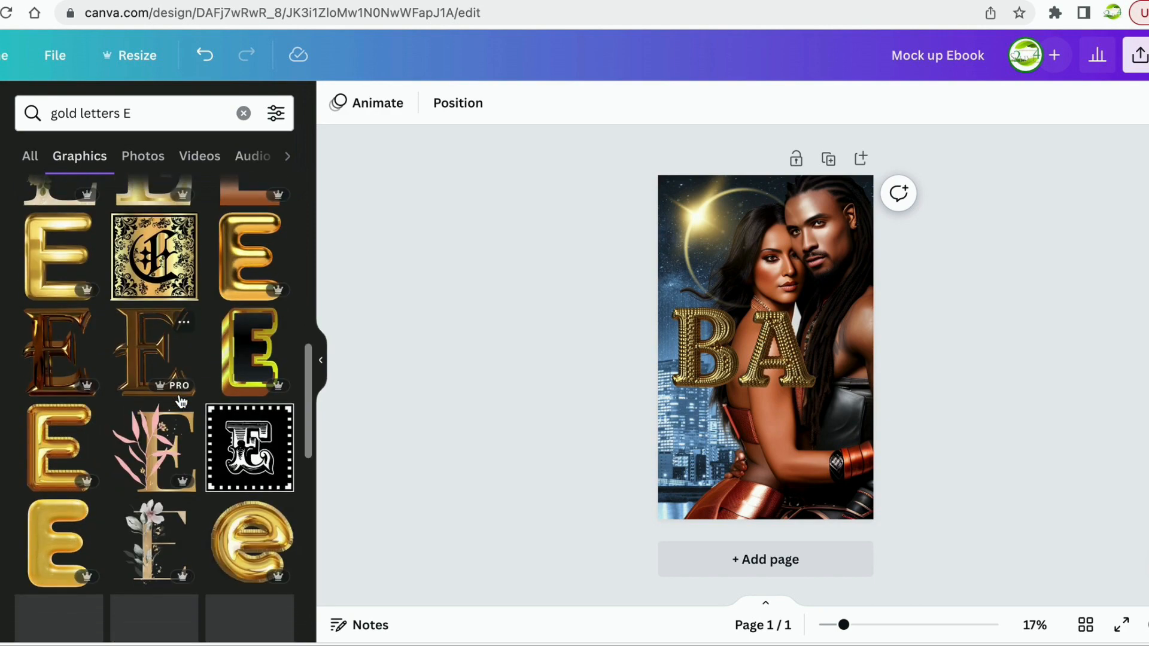
{"action": "scroll", "coordinate": [181, 402], "scroll_direction": "down", "scroll_amount": 3}
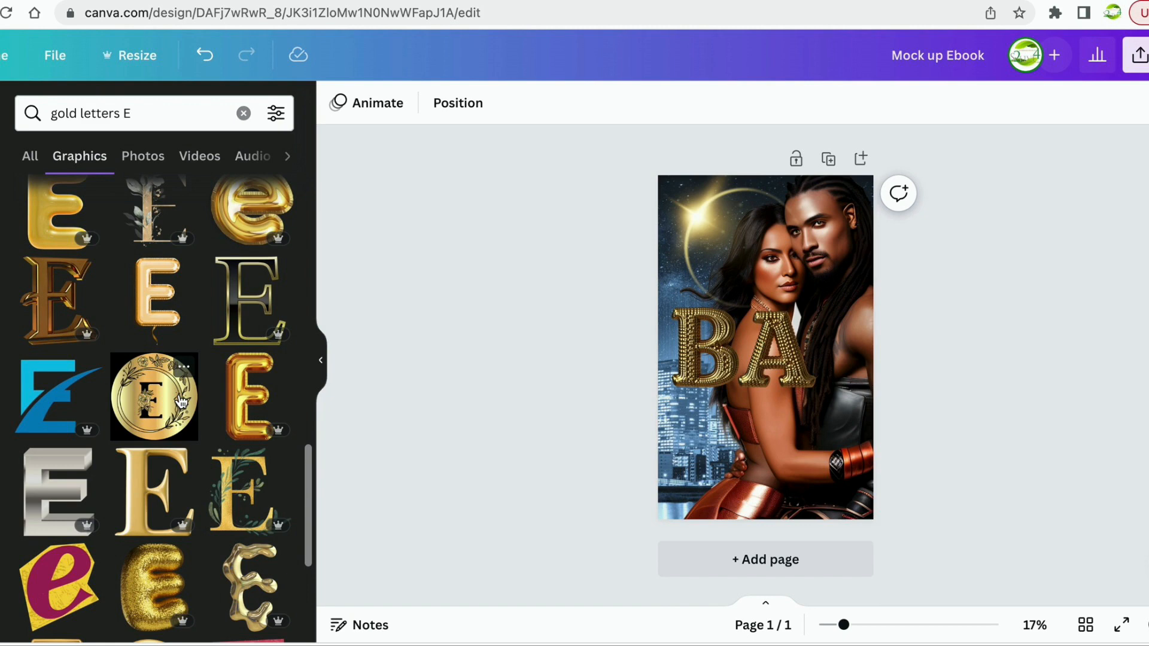
{"action": "scroll", "coordinate": [181, 401], "scroll_direction": "down", "scroll_amount": 10}
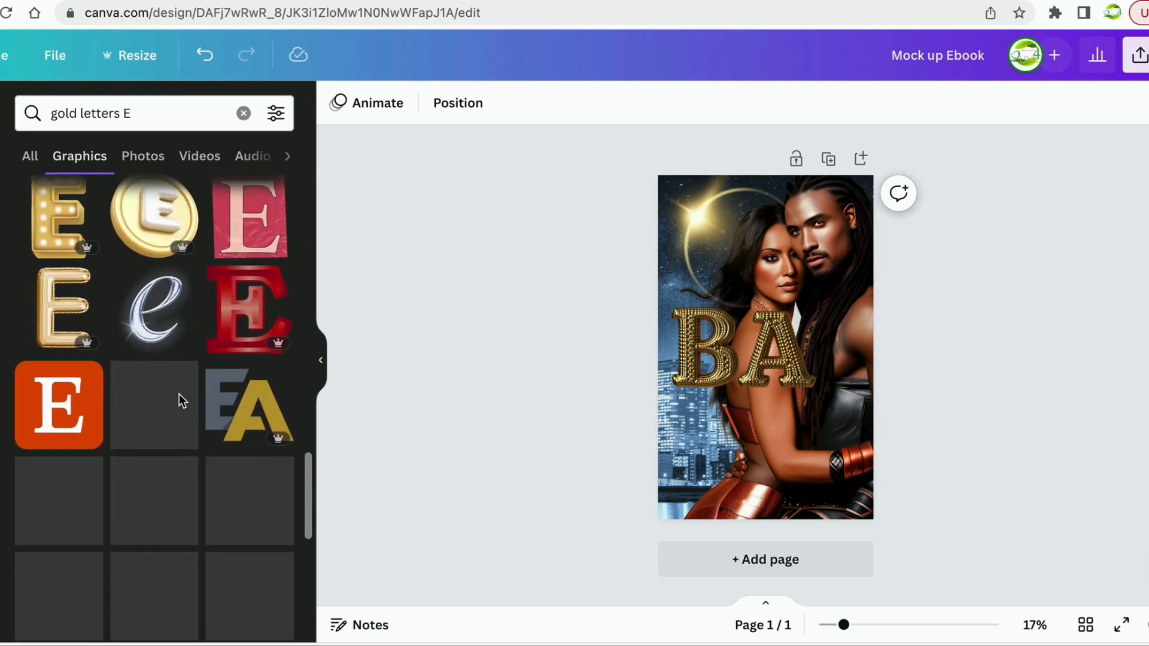
{"action": "scroll", "coordinate": [181, 401], "scroll_direction": "down", "scroll_amount": 3}
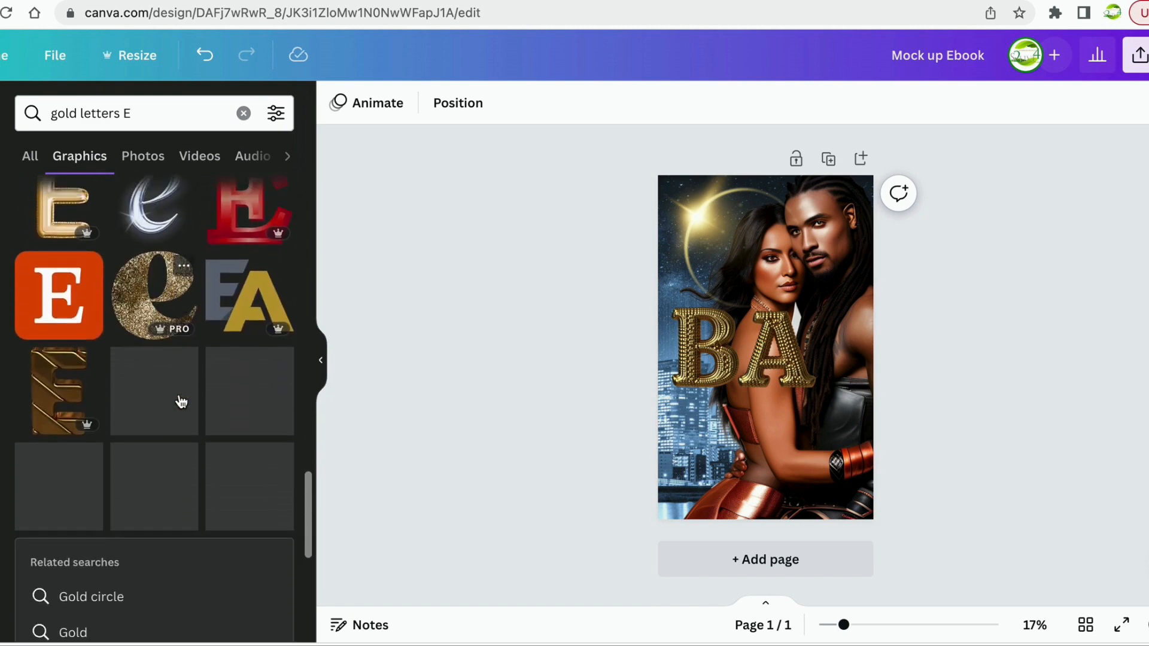
{"action": "scroll", "coordinate": [180, 401], "scroll_direction": "down", "scroll_amount": 10}
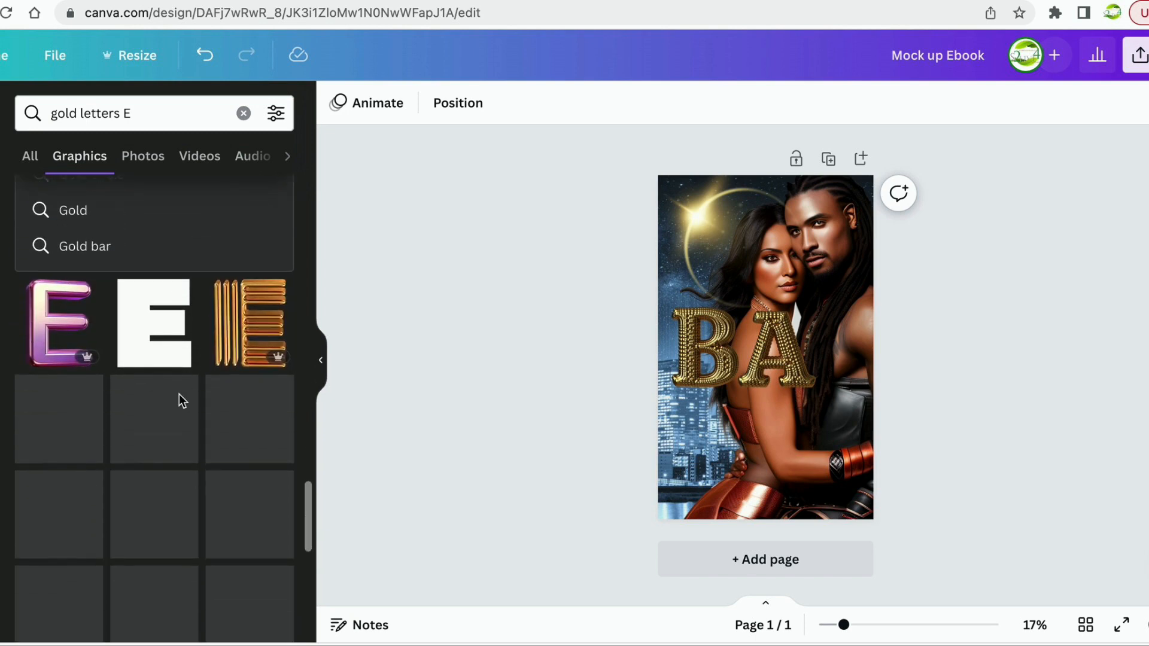
{"action": "scroll", "coordinate": [178, 393], "scroll_direction": "down", "scroll_amount": 2}
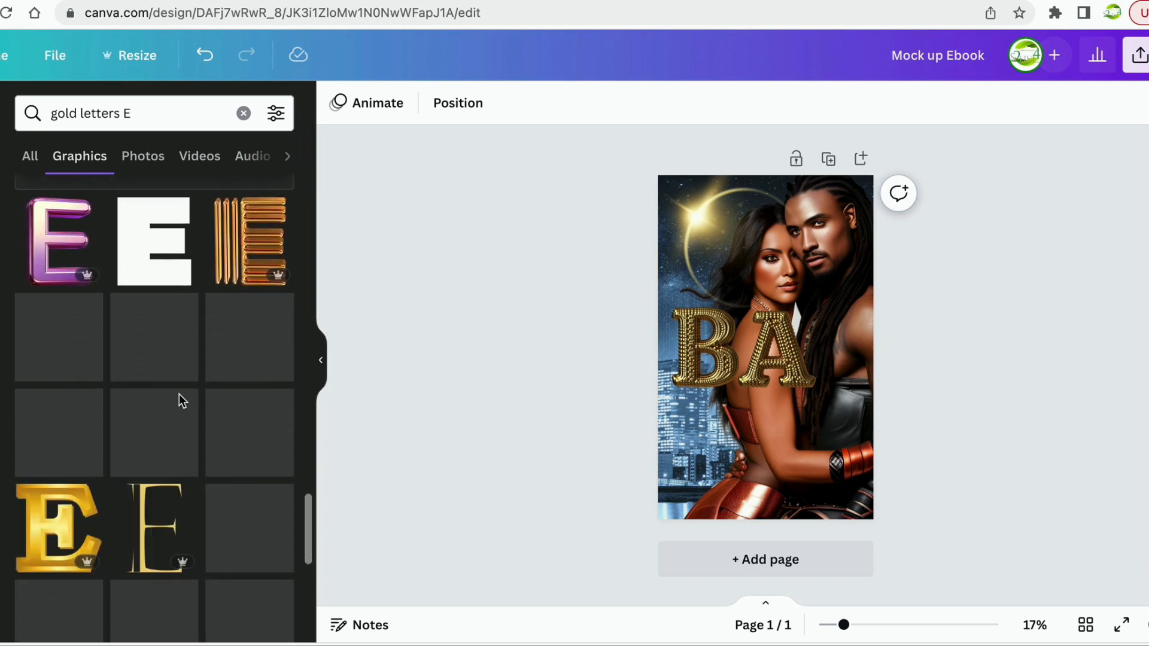
{"action": "scroll", "coordinate": [178, 394], "scroll_direction": "down", "scroll_amount": 2}
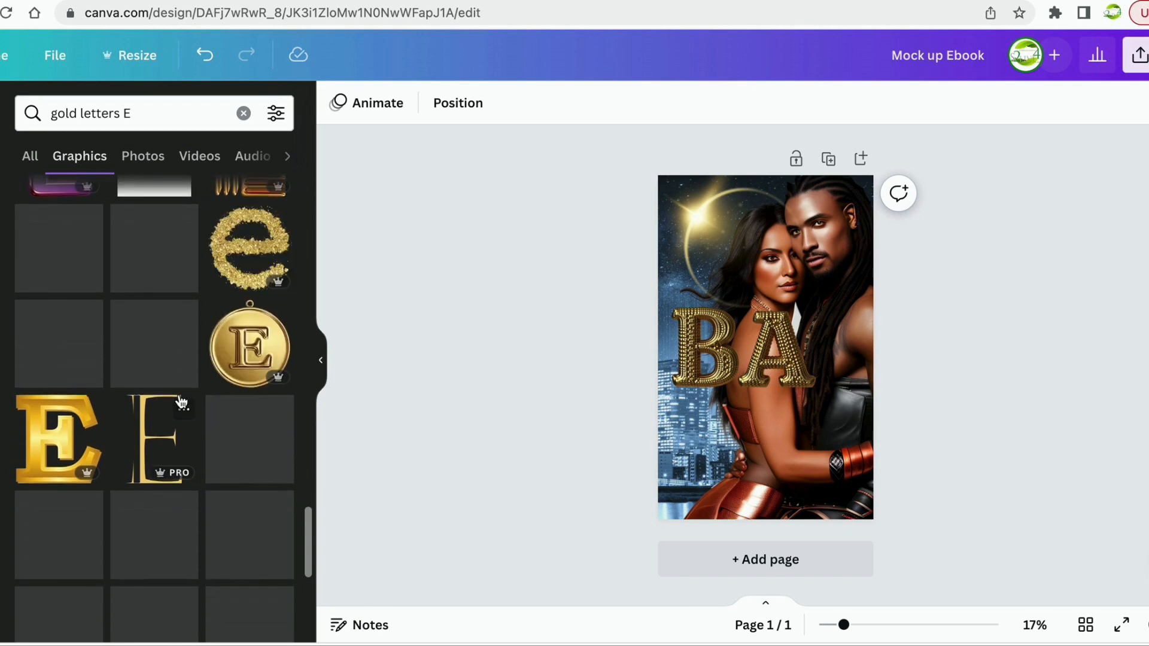
{"action": "scroll", "coordinate": [181, 403], "scroll_direction": "down", "scroll_amount": 2}
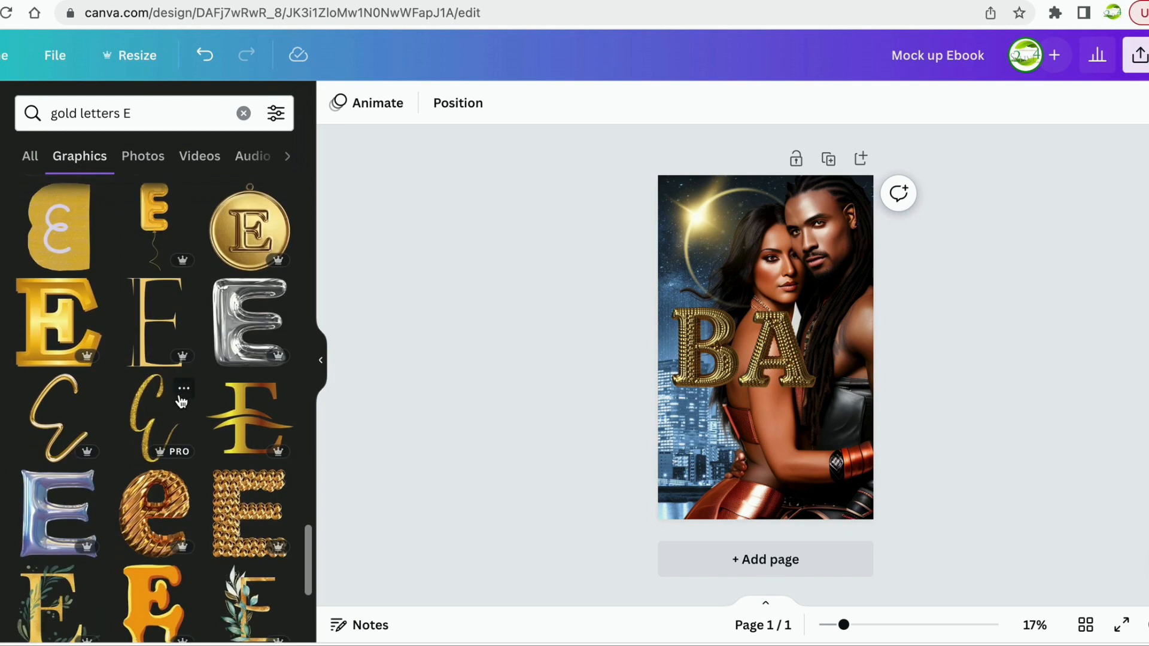
{"action": "scroll", "coordinate": [181, 402], "scroll_direction": "down", "scroll_amount": 3}
{"action": "scroll", "coordinate": [181, 402], "scroll_direction": "down", "scroll_amount": 3}
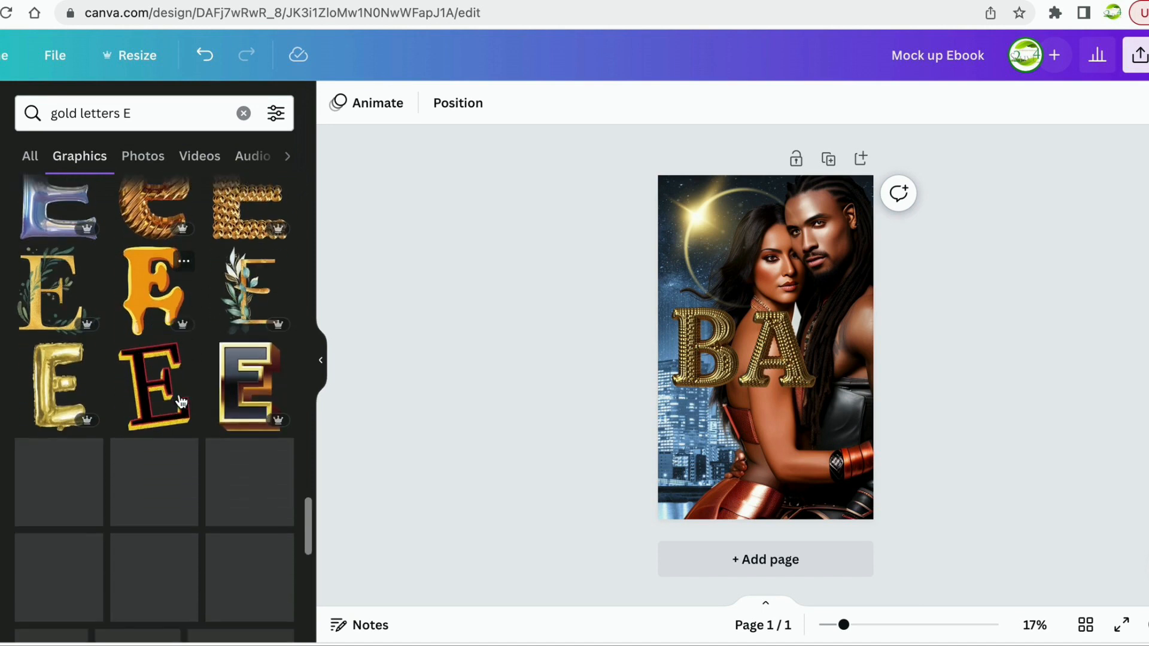
{"action": "scroll", "coordinate": [181, 398], "scroll_direction": "down", "scroll_amount": 2}
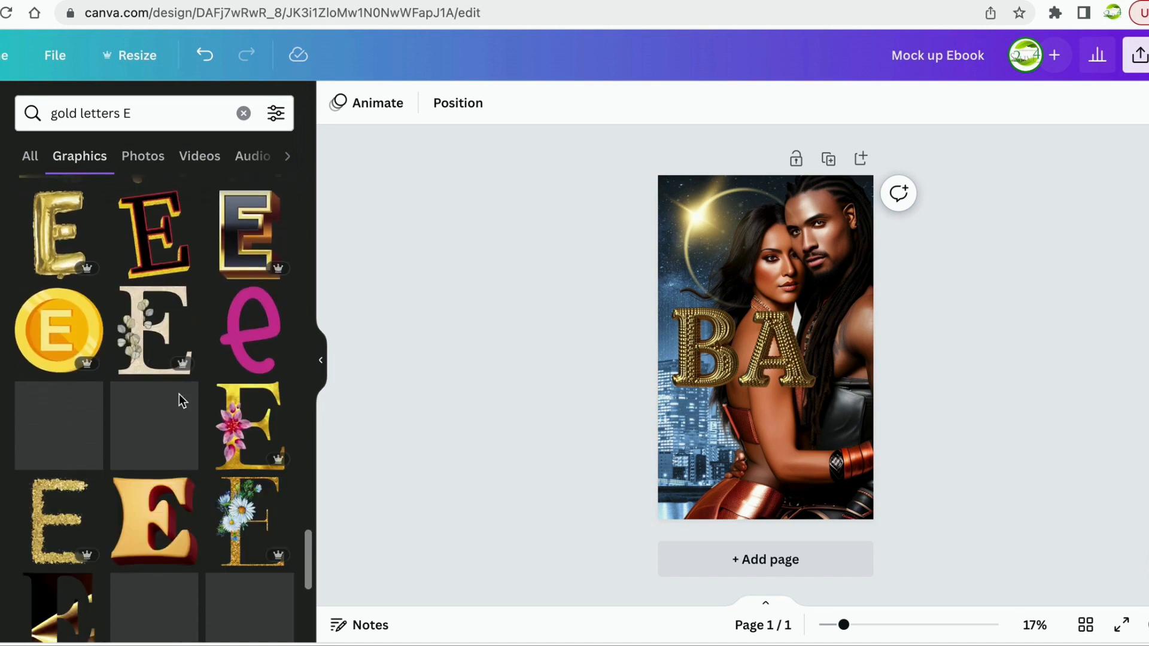
{"action": "scroll", "coordinate": [178, 398], "scroll_direction": "down", "scroll_amount": 2}
{"action": "scroll", "coordinate": [181, 402], "scroll_direction": "down", "scroll_amount": 3}
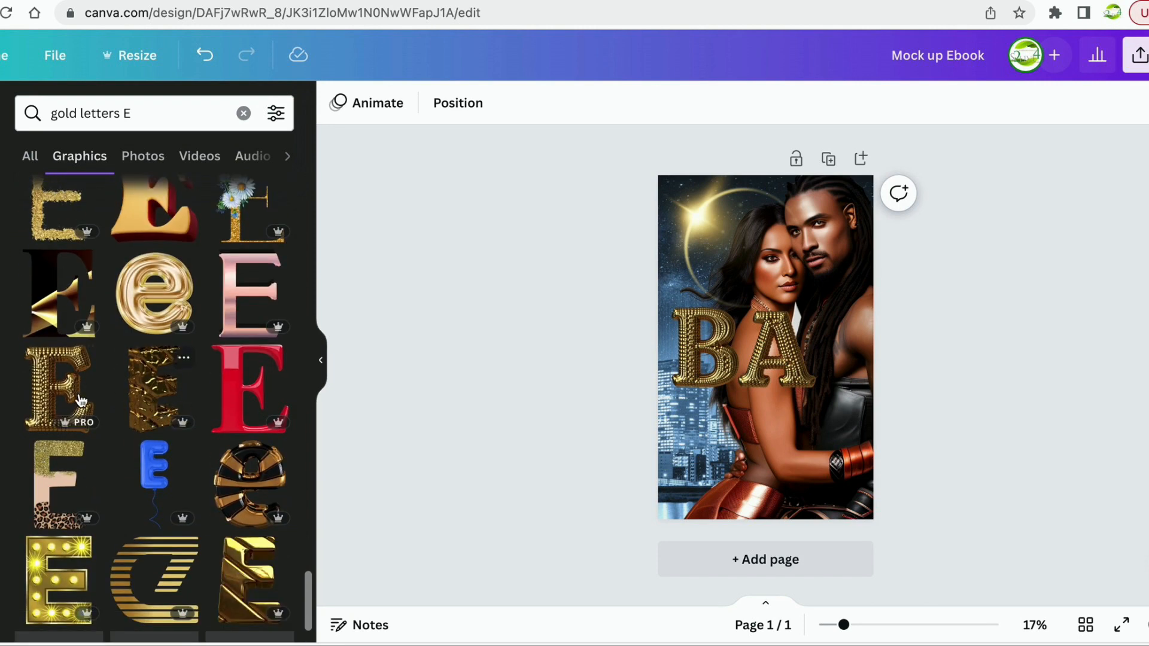
Add the gold studded E beside the A, shrink it to match, and nudge the B left.
{"action": "left_click_drag", "start_coordinate": [82, 400], "coordinate": [856, 338]}
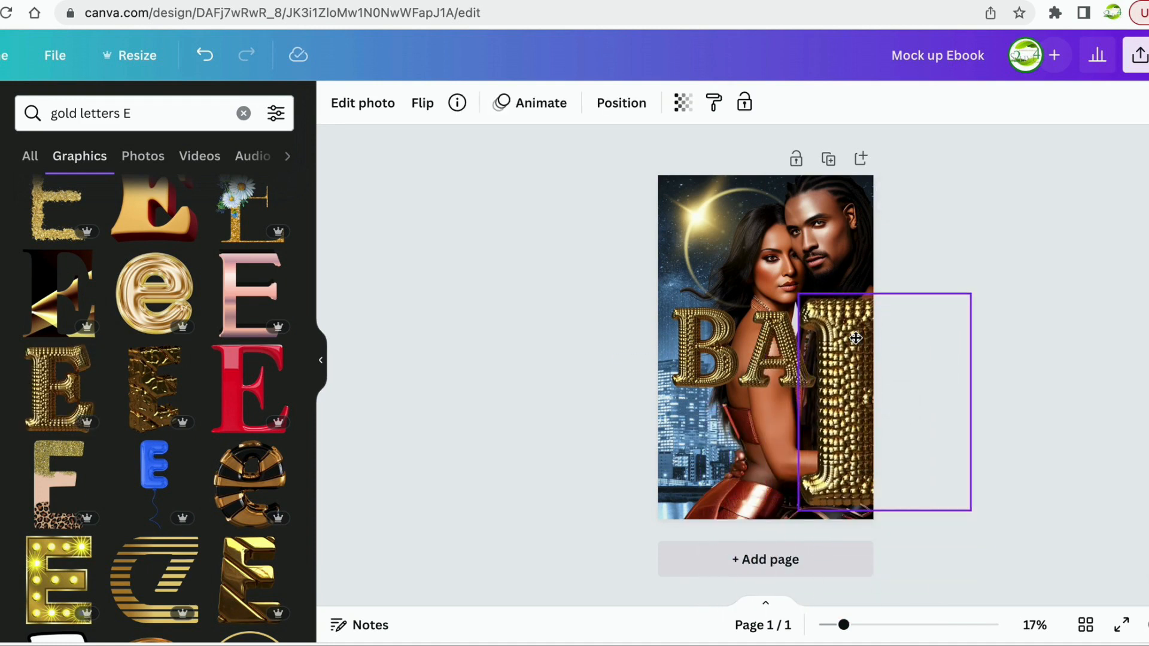
{"action": "left_click_drag", "start_coordinate": [972, 293], "coordinate": [843, 317]}
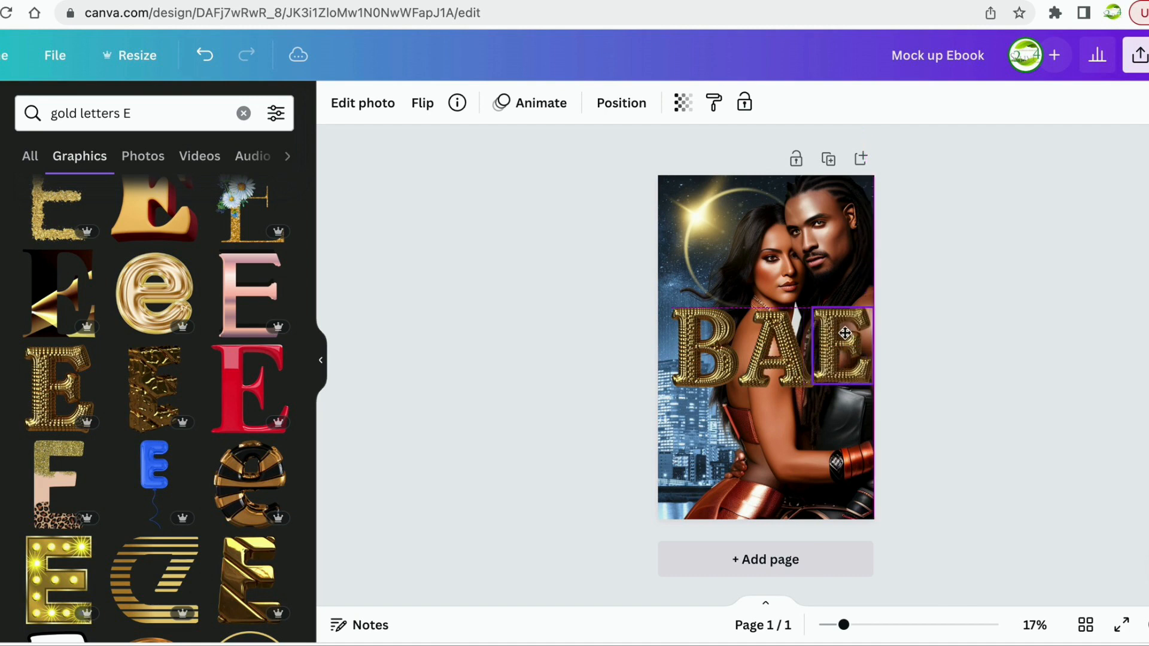
{"action": "left_click_drag", "start_coordinate": [711, 368], "coordinate": [832, 361]}
{"action": "left_click", "coordinate": [830, 363]}
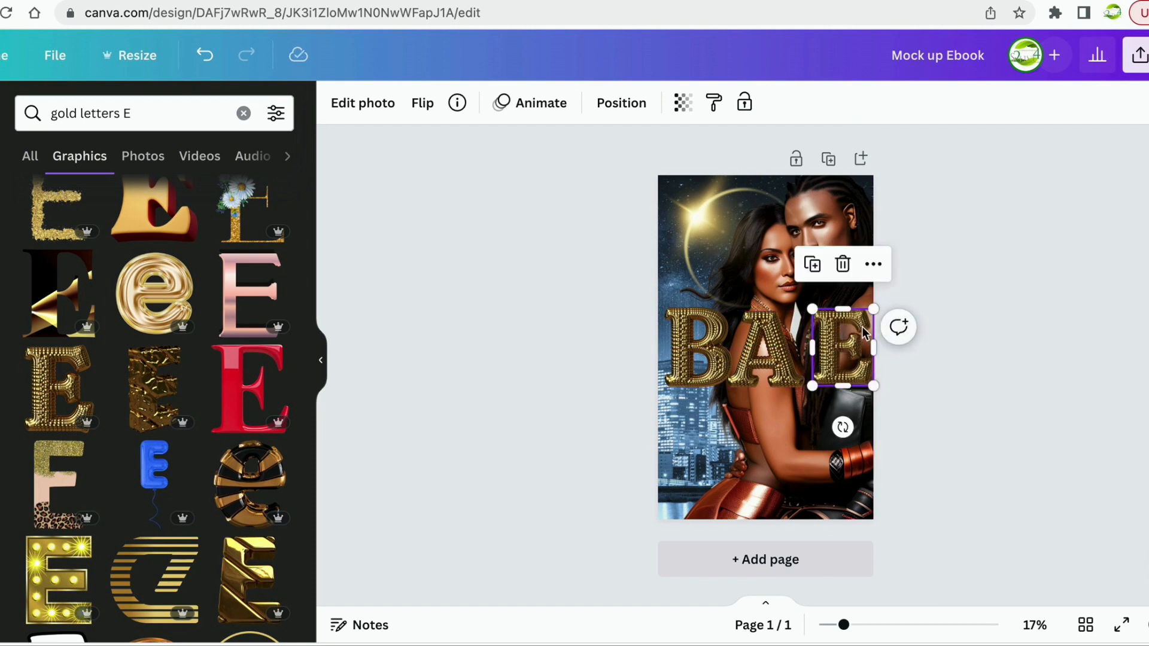
{"action": "left_click_drag", "start_coordinate": [867, 312], "coordinate": [764, 353]}
Shrink the B to match, and slide the A and E closer into a compact BAE.
{"action": "left_click", "coordinate": [784, 356]}
{"action": "left_click", "coordinate": [720, 318]}
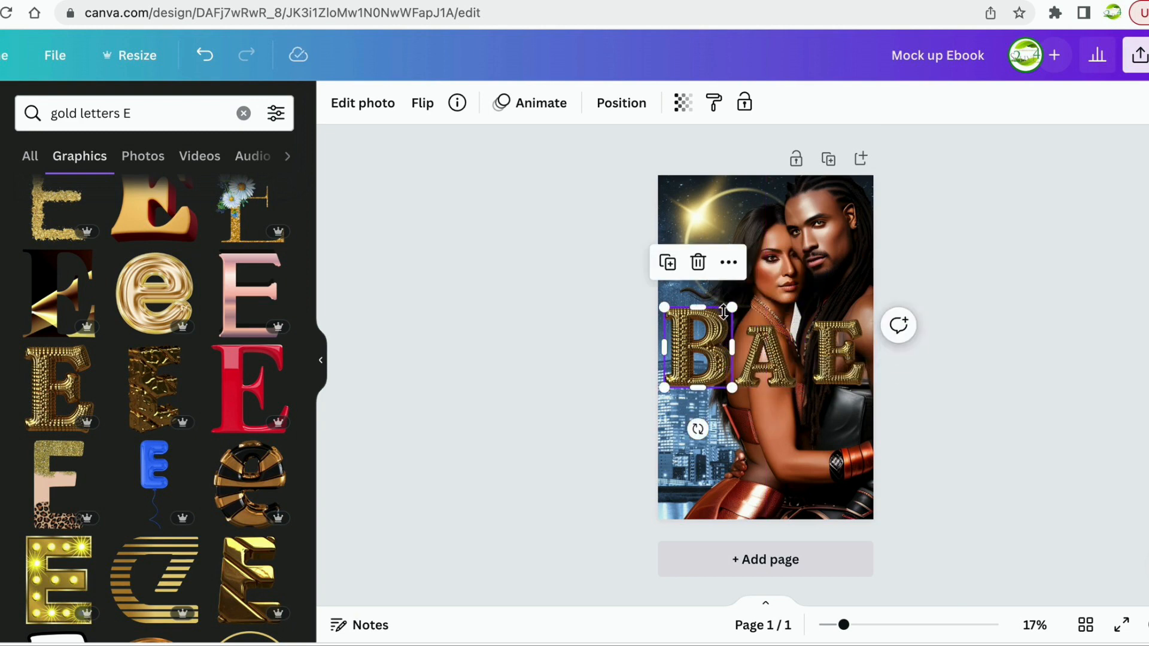
{"action": "left_click_drag", "start_coordinate": [727, 309], "coordinate": [719, 323]}
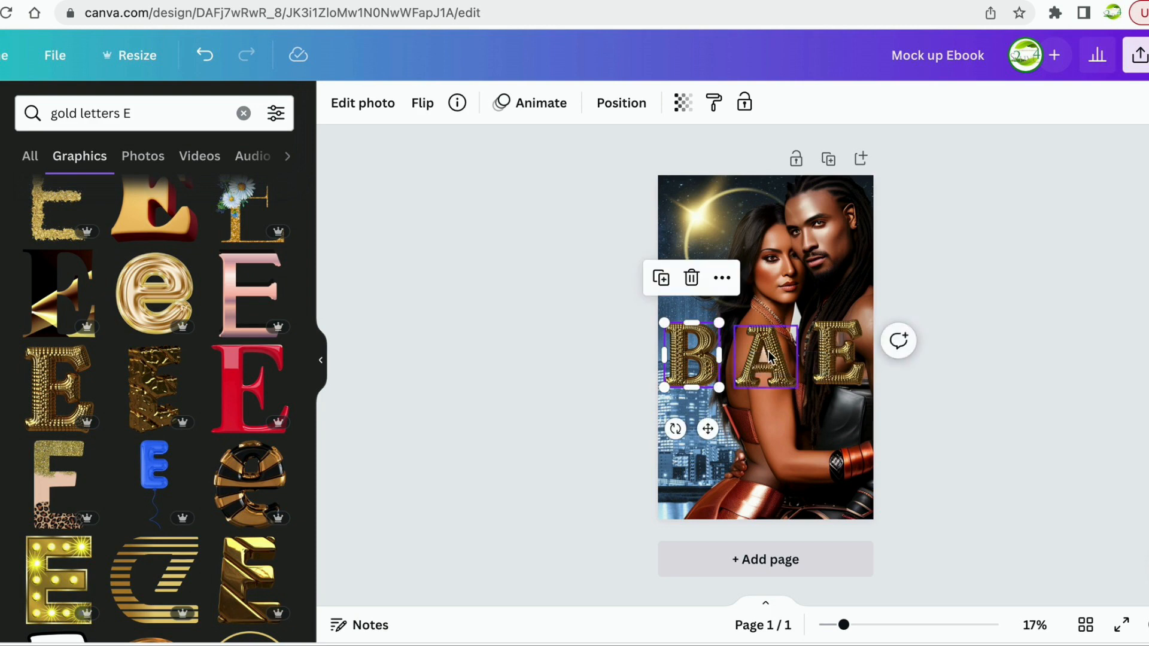
{"action": "left_click", "coordinate": [765, 356]}
{"action": "left_click_drag", "start_coordinate": [766, 356], "coordinate": [751, 356]}
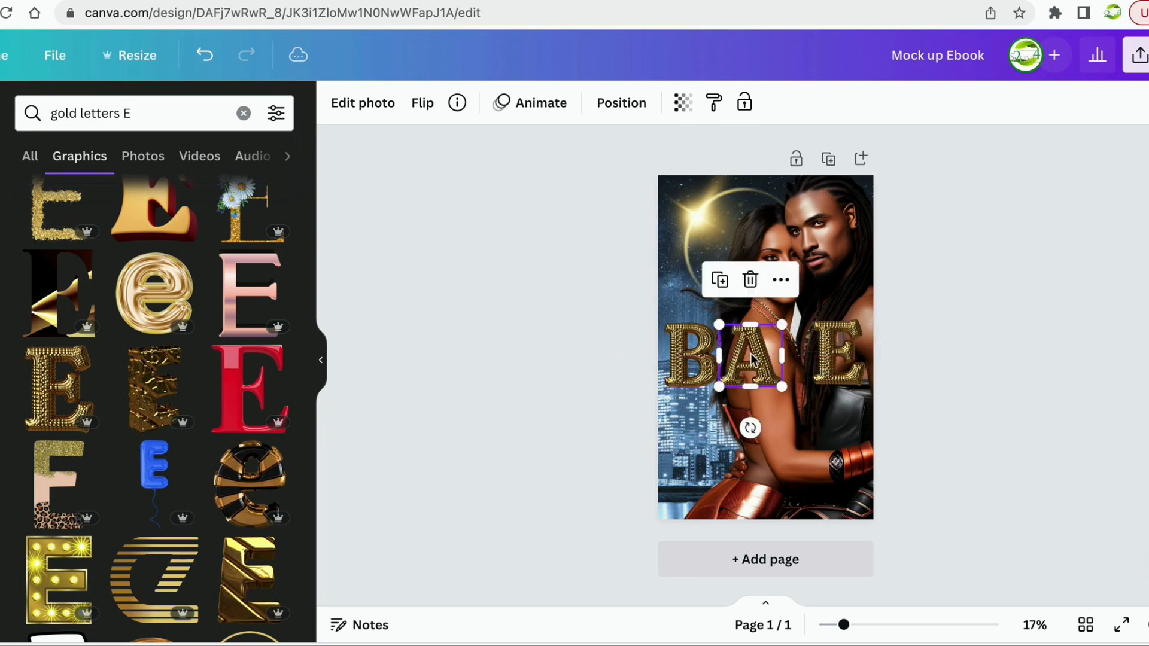
{"action": "left_click_drag", "start_coordinate": [827, 362], "coordinate": [765, 374]}
{"action": "left_click", "coordinate": [762, 376]}
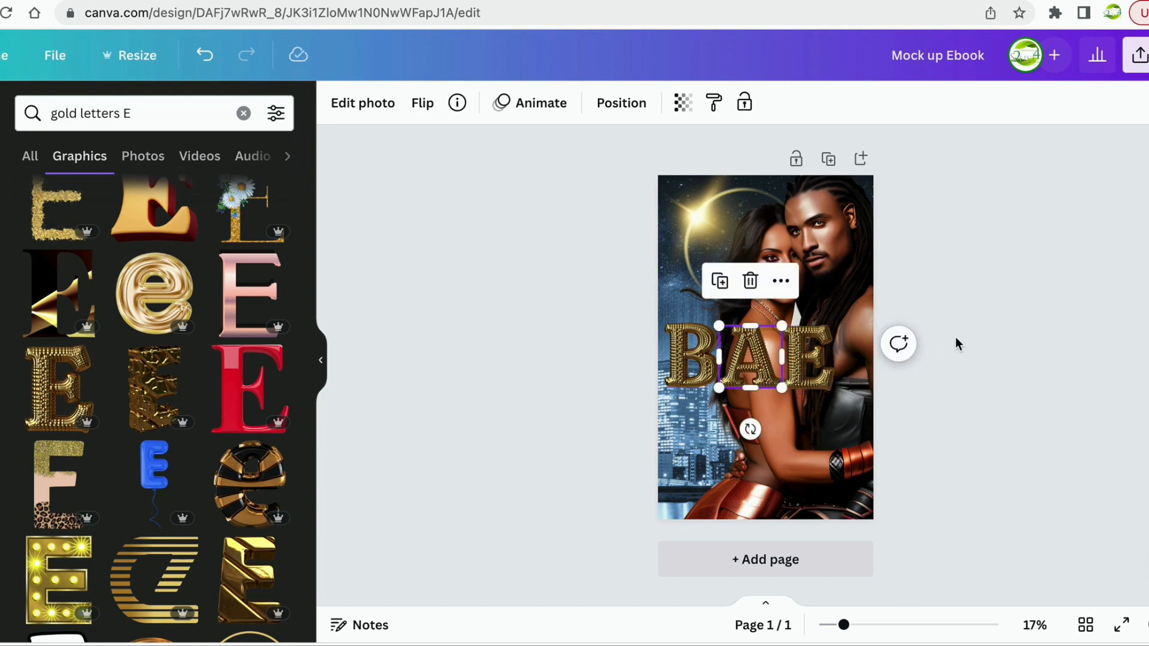
{"action": "left_click", "coordinate": [1003, 300]}
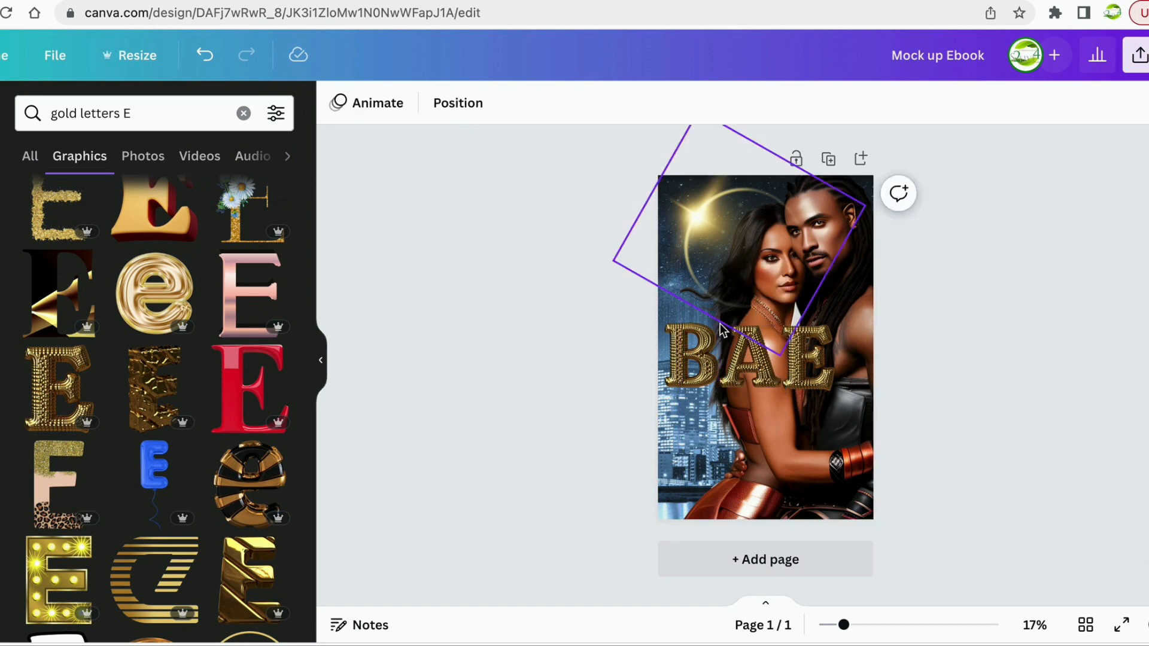
{"action": "left_click_drag", "start_coordinate": [820, 362], "coordinate": [772, 365]}
{"action": "left_click", "coordinate": [764, 369]}
{"action": "left_click_drag", "start_coordinate": [688, 375], "coordinate": [706, 381]}
{"action": "left_click", "coordinate": [1021, 332]}
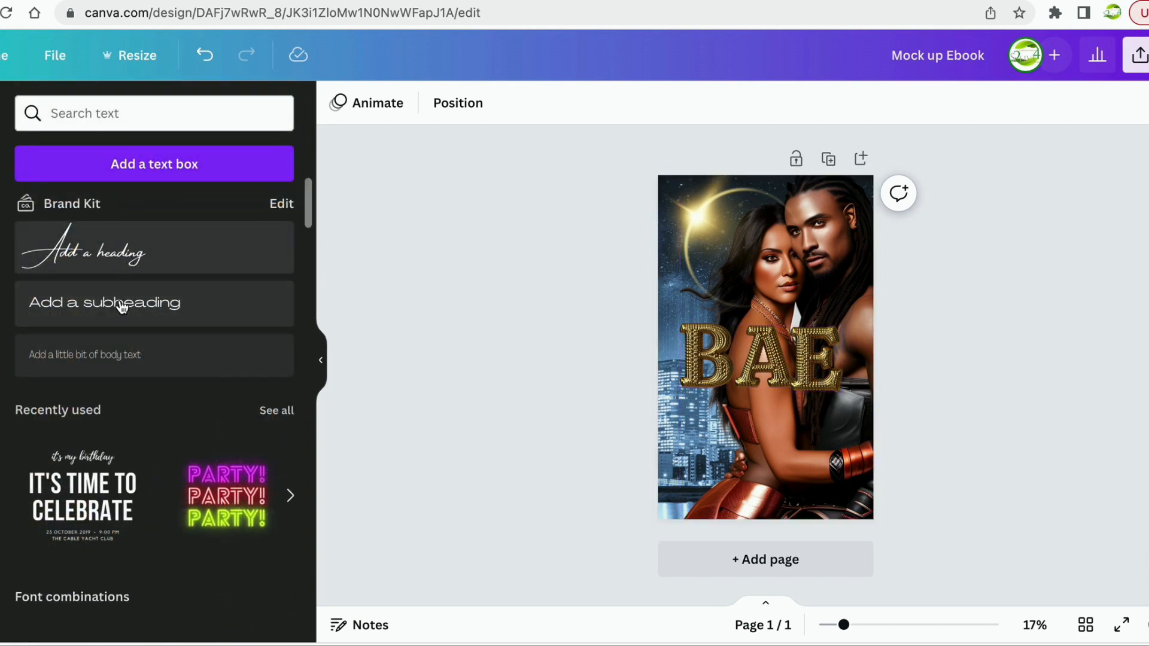
Add a subheading at size 81 below the BAE title and type the author's name.
{"action": "left_click", "coordinate": [118, 305]}
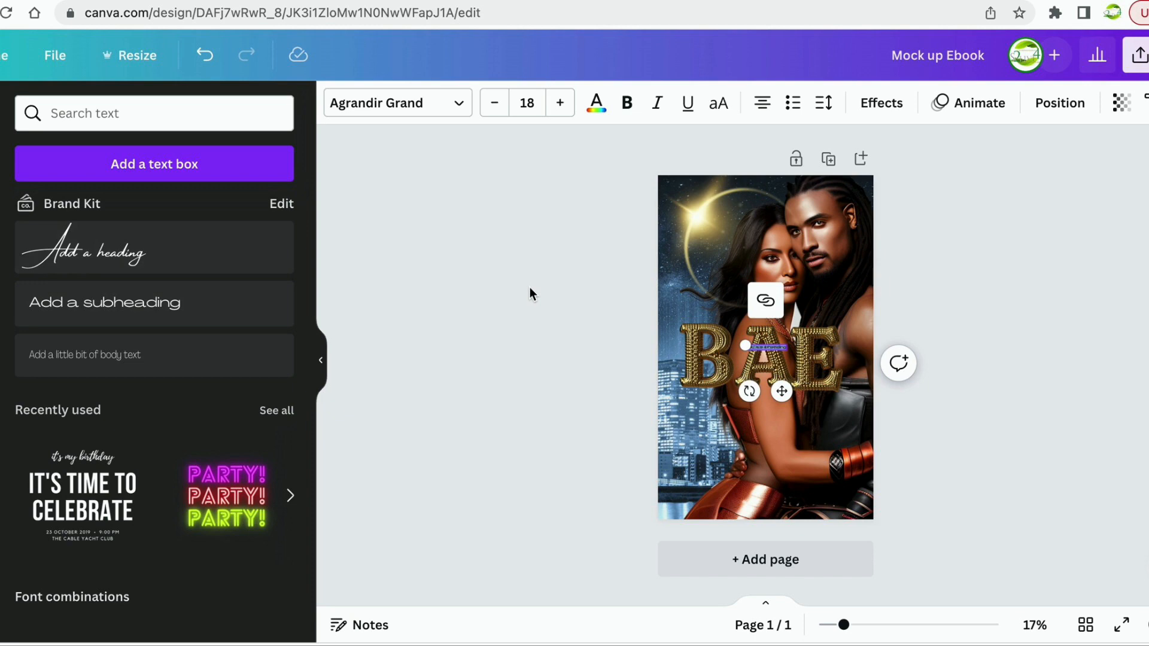
{"action": "left_click", "coordinate": [560, 104]}
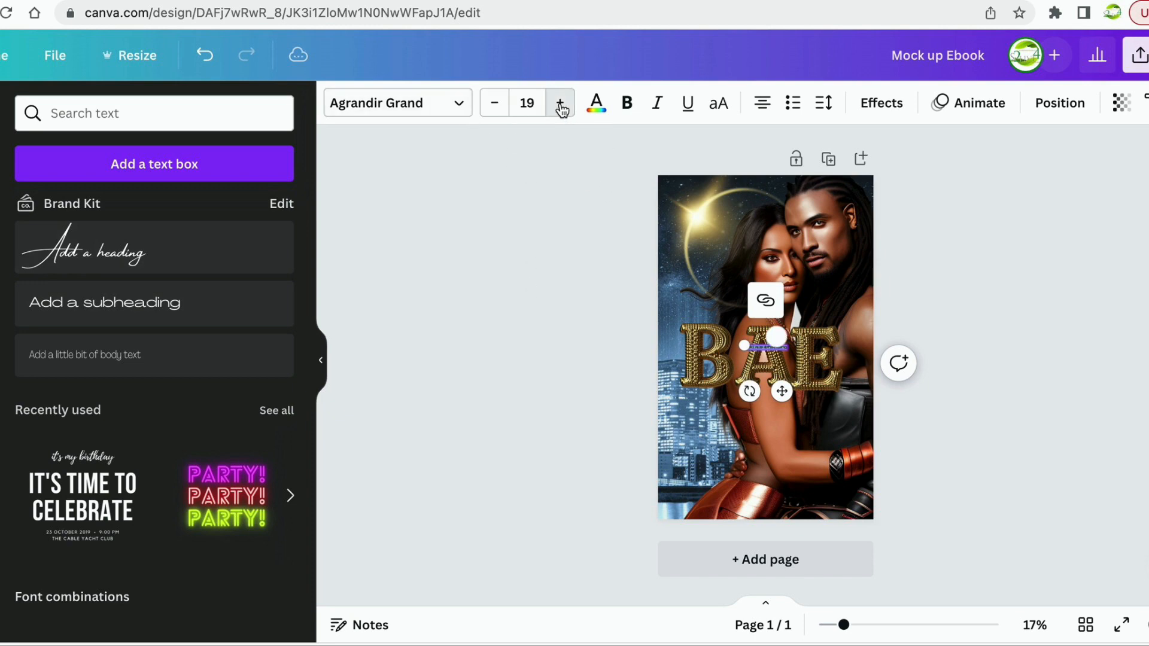
{"action": "left_click", "coordinate": [561, 105]}
{"action": "left_click", "coordinate": [560, 105]}
{"action": "left_click", "coordinate": [560, 106]}
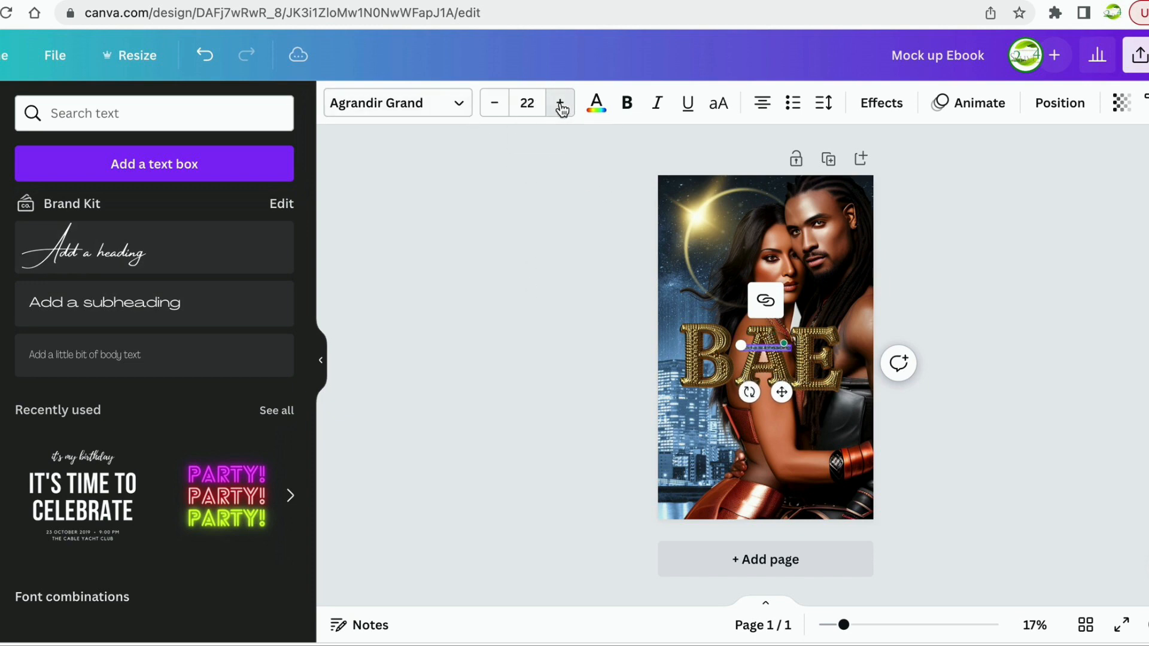
{"action": "left_click", "coordinate": [561, 105]}
{"action": "left_click", "coordinate": [561, 105]}
{"action": "left_click", "coordinate": [561, 105]}
{"action": "left_click", "coordinate": [561, 106]}
{"action": "left_click", "coordinate": [561, 105]}
{"action": "left_click", "coordinate": [561, 106]}
{"action": "left_click", "coordinate": [561, 106]}
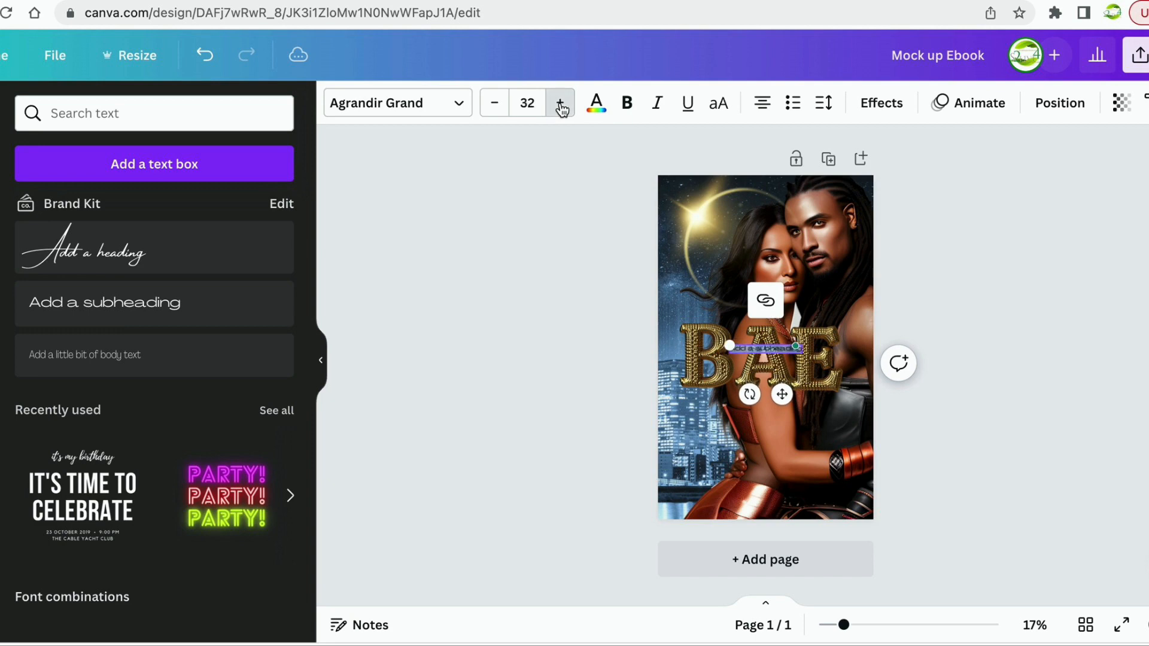
{"action": "left_click", "coordinate": [560, 105]}
{"action": "left_click", "coordinate": [561, 105]}
{"action": "left_click", "coordinate": [560, 105]}
{"action": "left_click", "coordinate": [560, 105]}
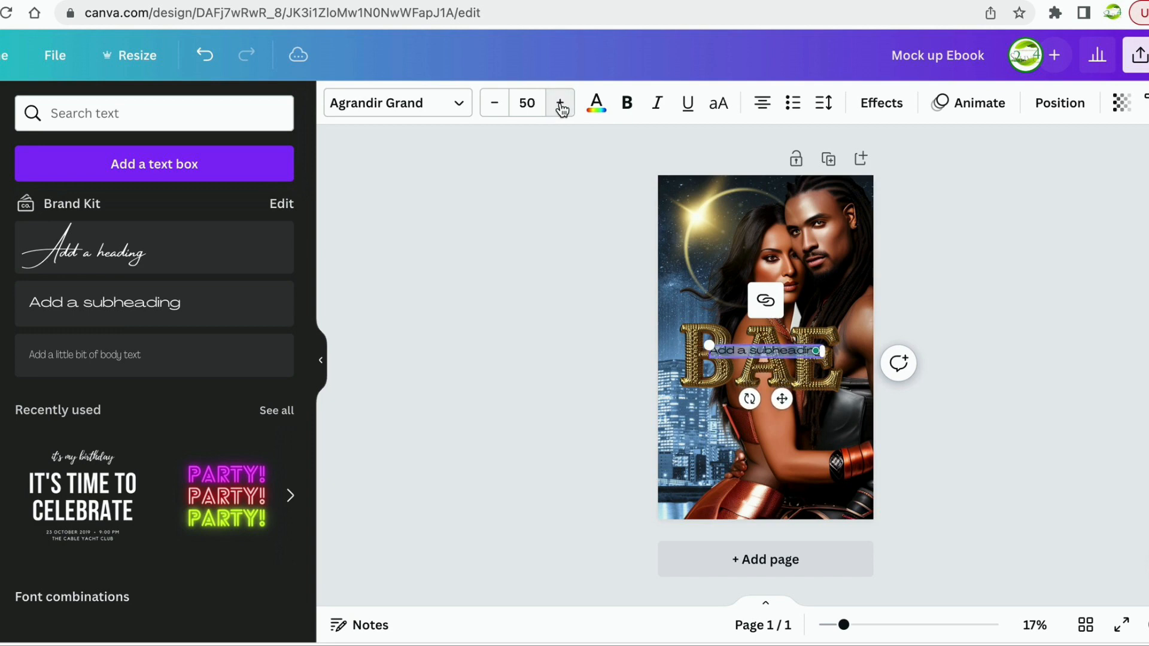
{"action": "left_click", "coordinate": [561, 106]}
{"action": "left_click", "coordinate": [560, 105]}
{"action": "left_click", "coordinate": [561, 105]}
{"action": "left_click", "coordinate": [560, 106]}
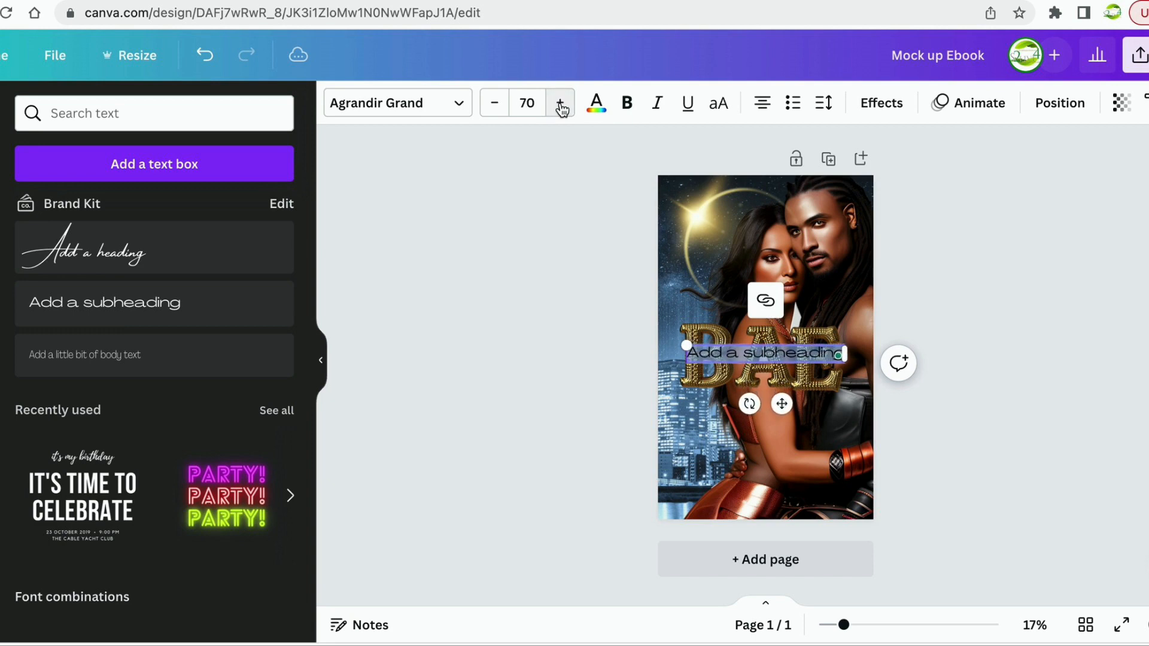
{"action": "left_click", "coordinate": [561, 105]}
{"action": "left_click", "coordinate": [560, 105]}
{"action": "left_click", "coordinate": [561, 105]}
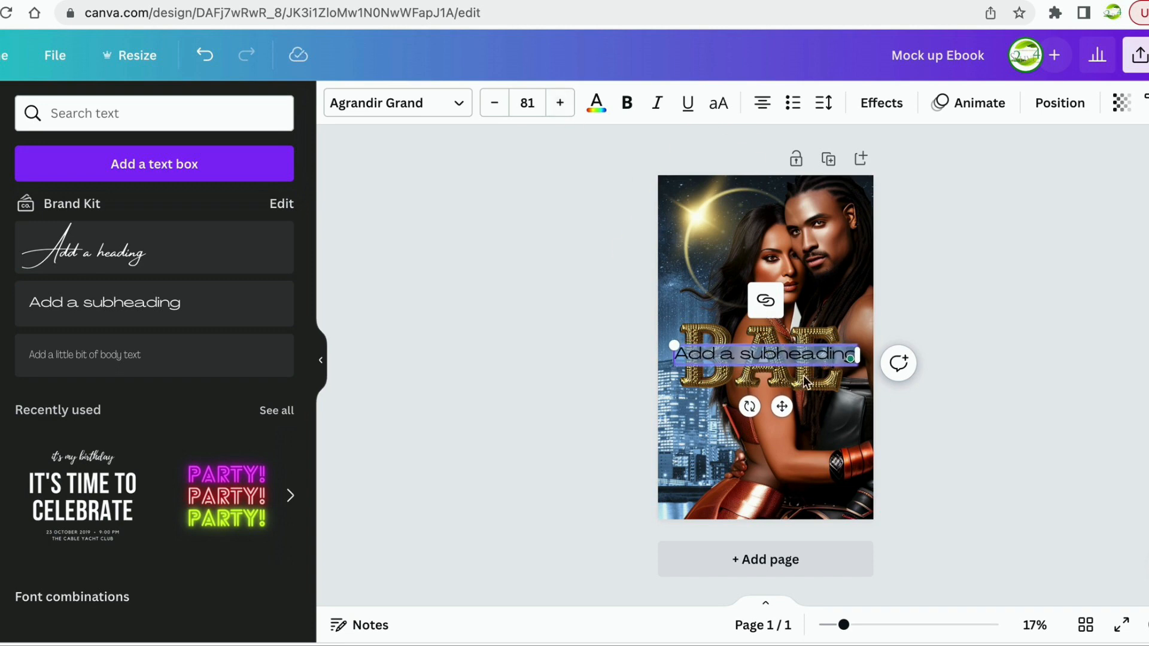
{"action": "left_click_drag", "start_coordinate": [781, 406], "coordinate": [792, 529]}
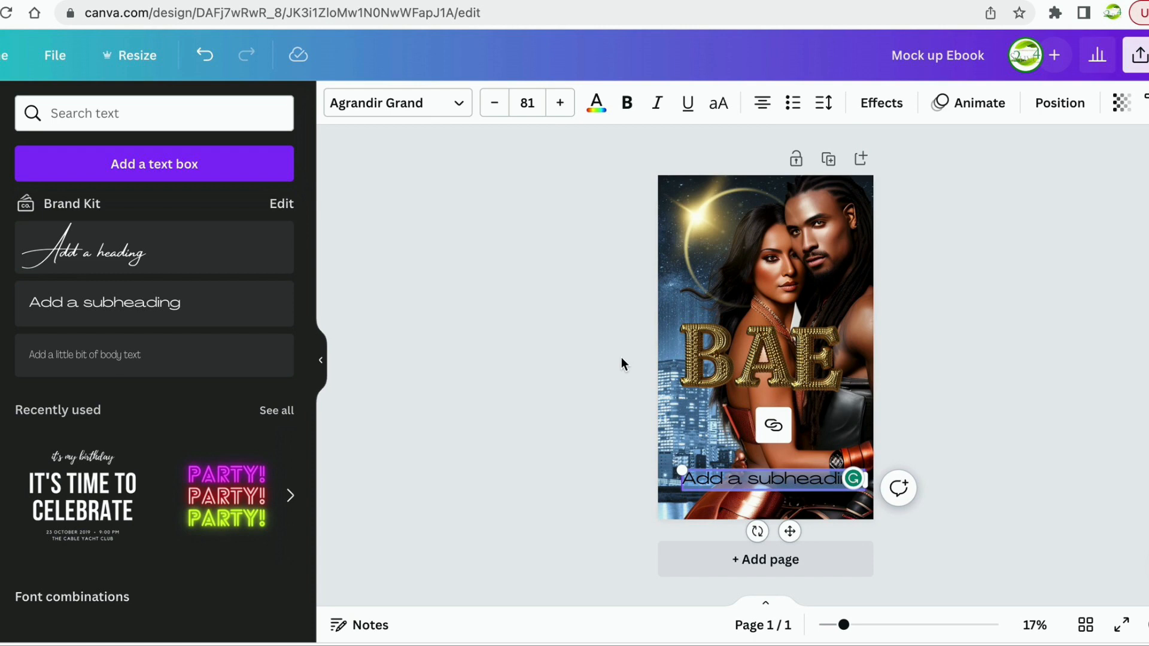
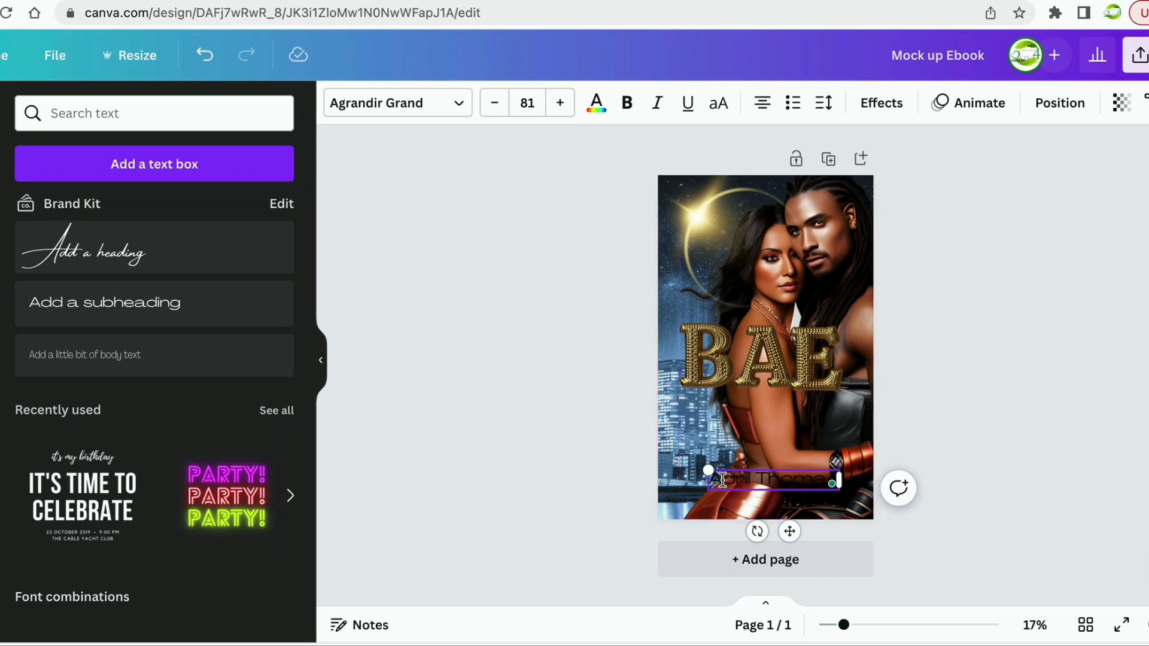
Set the author name in the London font and colour it white.
{"action": "left_click_drag", "start_coordinate": [711, 480], "coordinate": [828, 482]}
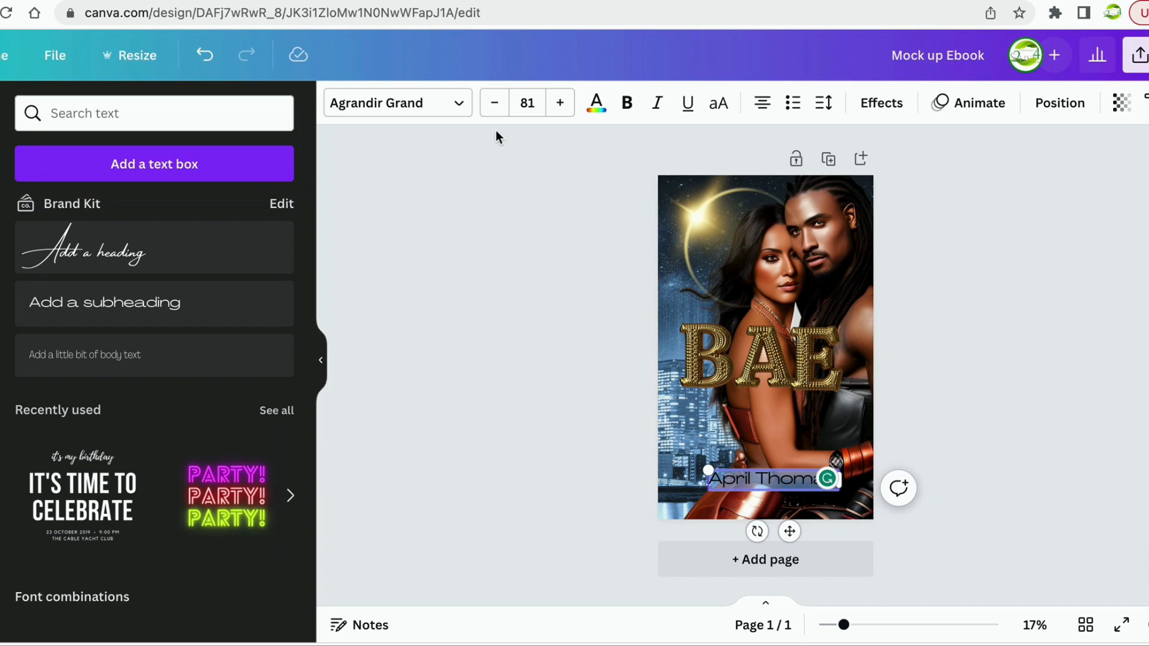
{"action": "left_click", "coordinate": [454, 104]}
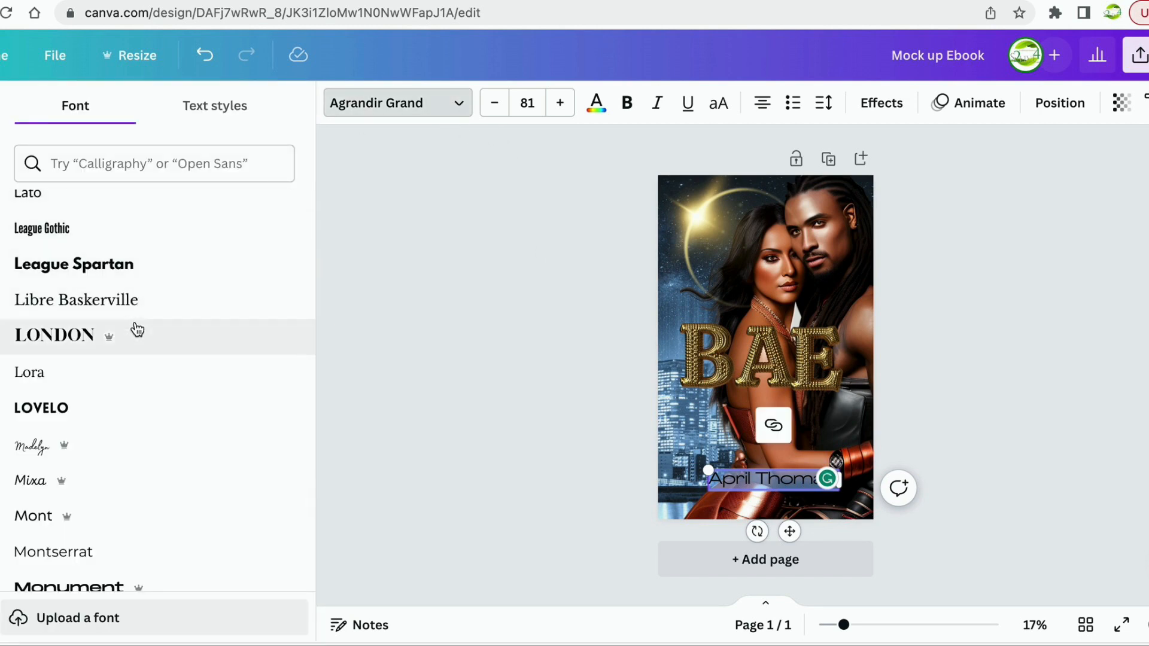
{"action": "left_click", "coordinate": [85, 337]}
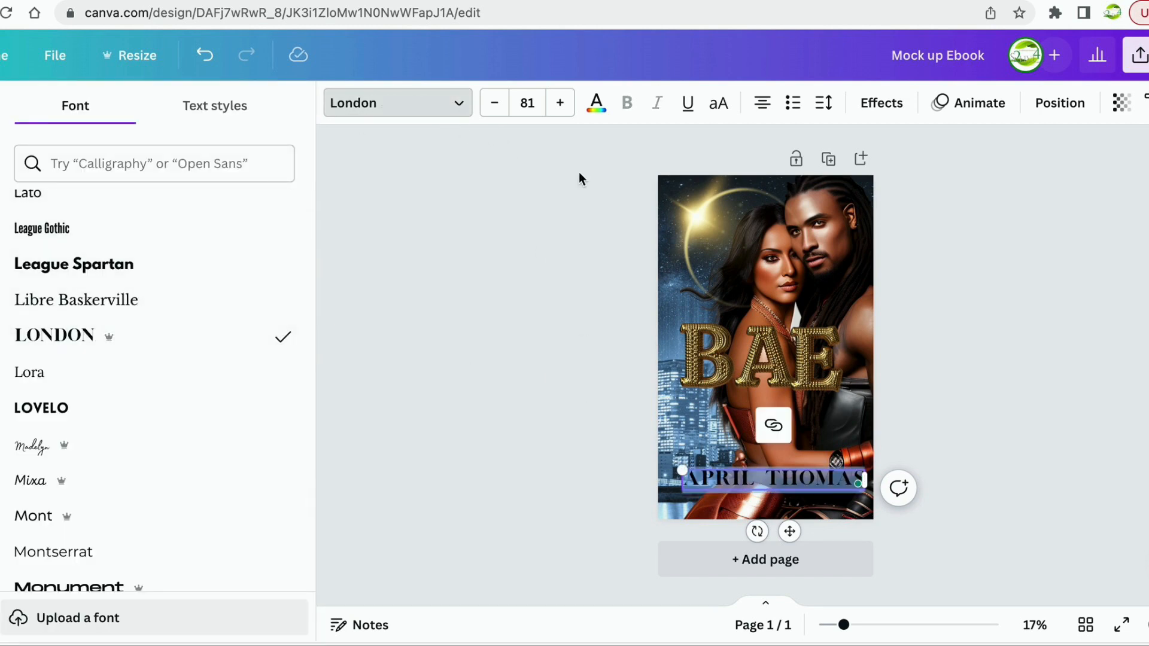
{"action": "left_click", "coordinate": [591, 107]}
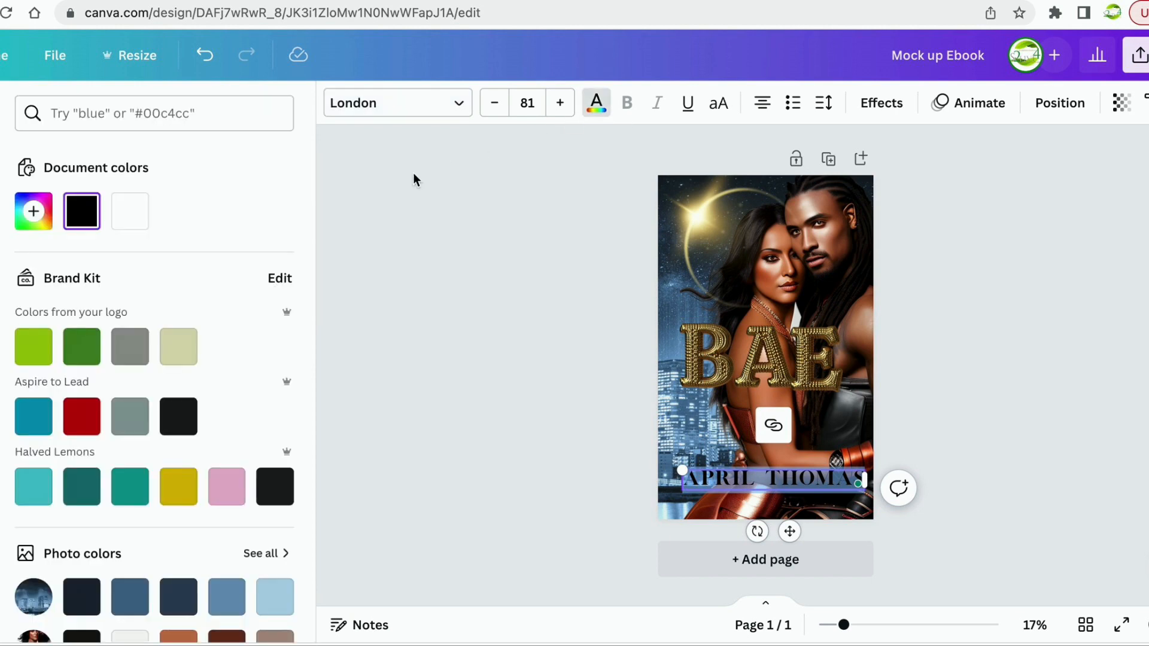
{"action": "left_click", "coordinate": [133, 214]}
{"action": "left_click", "coordinate": [481, 258]}
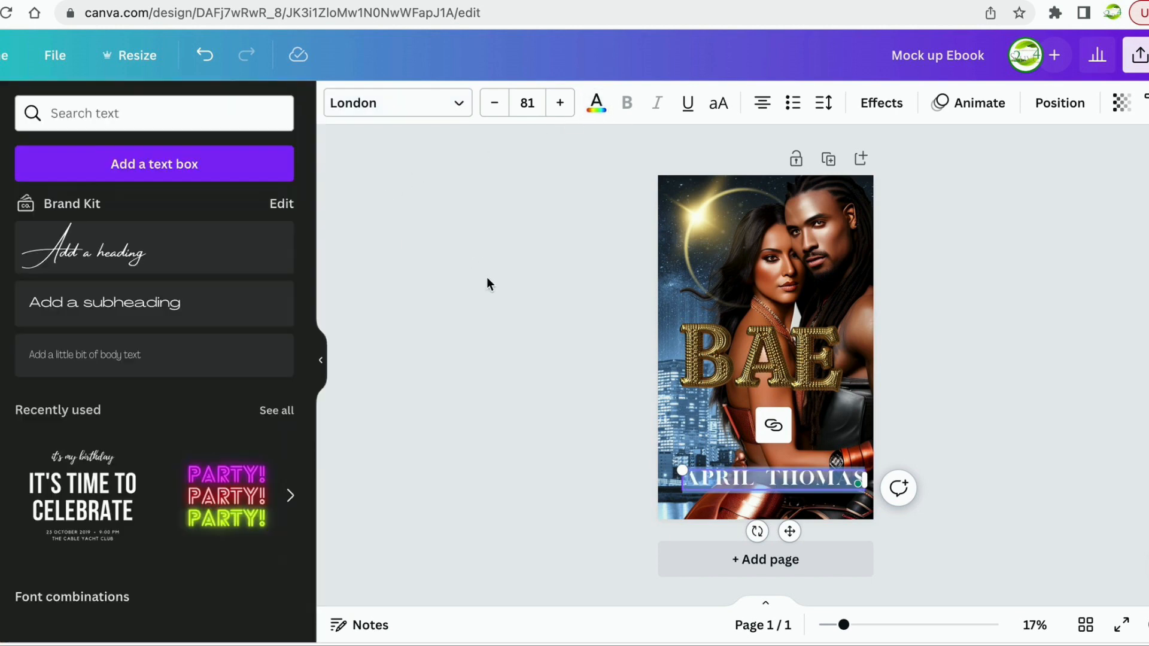
Shrink the author name and settle it along the bottom of the cover.
{"action": "left_click_drag", "start_coordinate": [797, 483], "coordinate": [849, 489]}
{"action": "left_click_drag", "start_coordinate": [669, 477], "coordinate": [689, 479]}
{"action": "left_click_drag", "start_coordinate": [770, 486], "coordinate": [771, 489]}
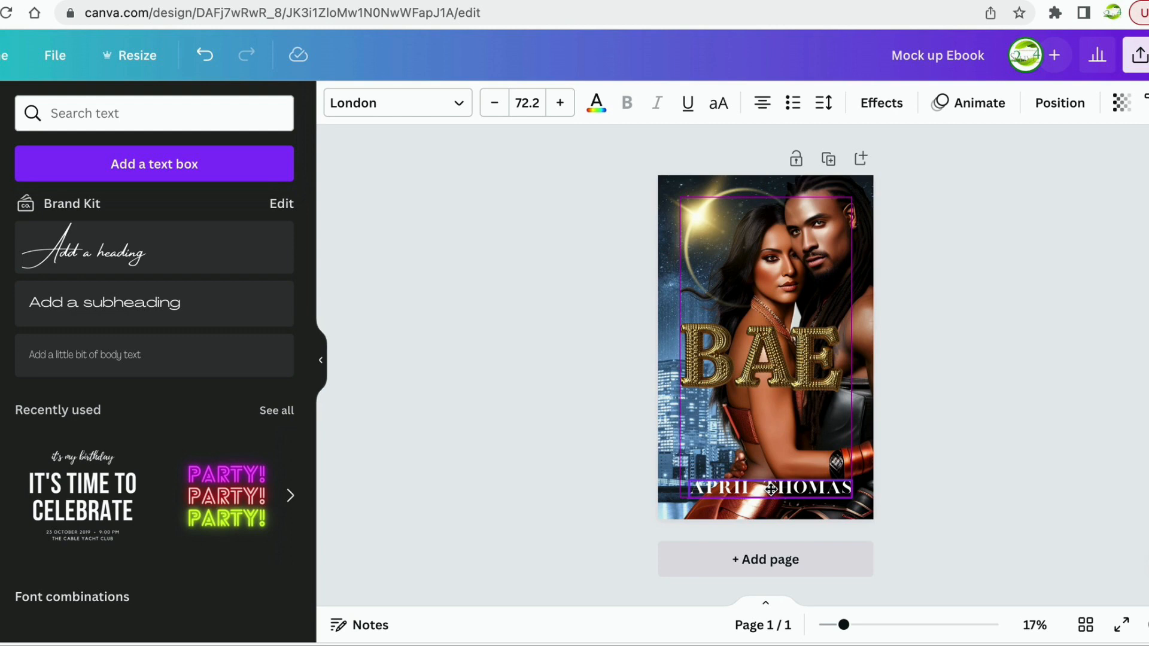
{"action": "left_click_drag", "start_coordinate": [771, 488], "coordinate": [771, 489]}
Reposition the A and B of the title, then nudge the author name slightly.
{"action": "left_click", "coordinate": [813, 345]}
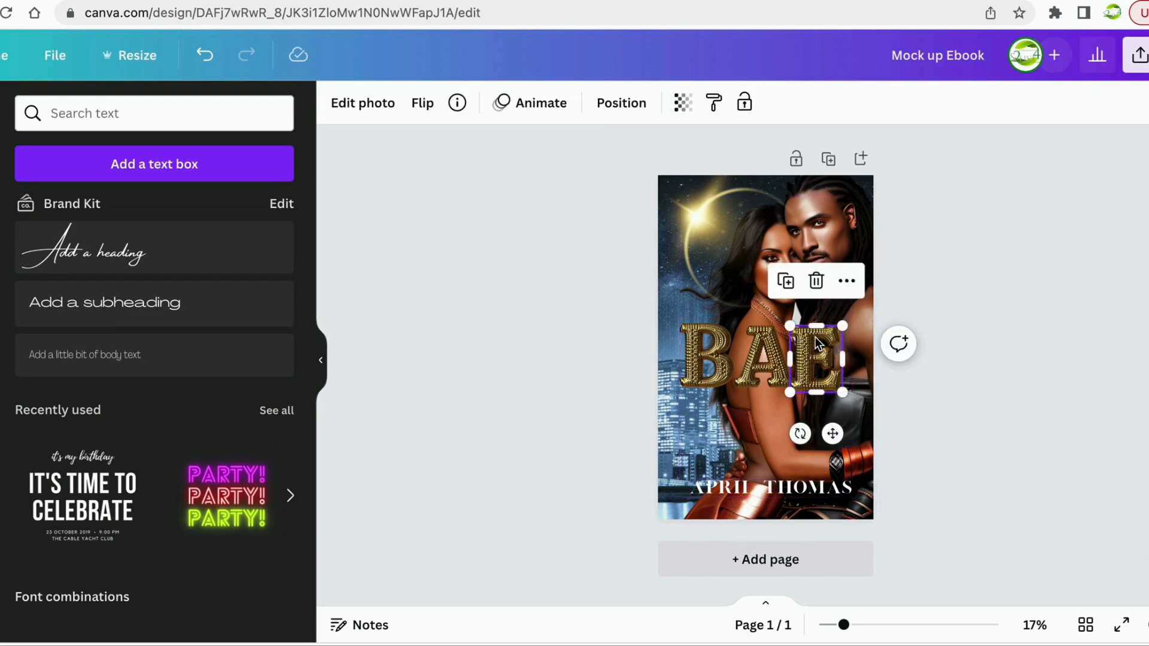
{"action": "left_click", "coordinate": [775, 359]}
{"action": "left_click_drag", "start_coordinate": [775, 359], "coordinate": [723, 364]}
{"action": "left_click", "coordinate": [715, 359]}
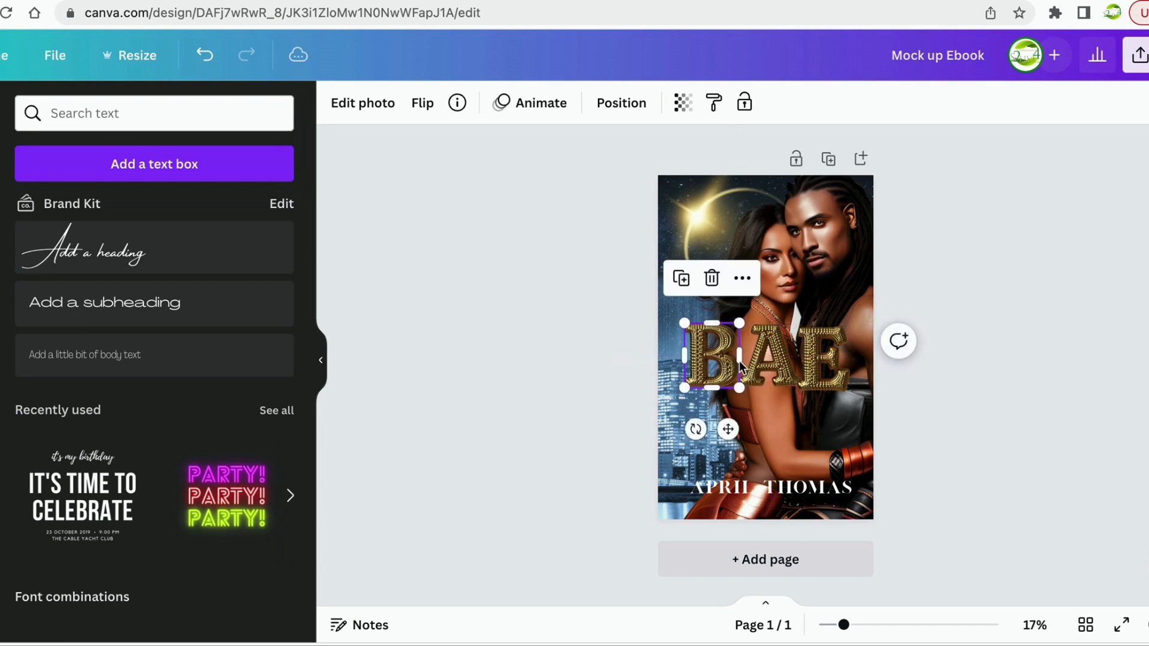
{"action": "left_click", "coordinate": [1004, 322]}
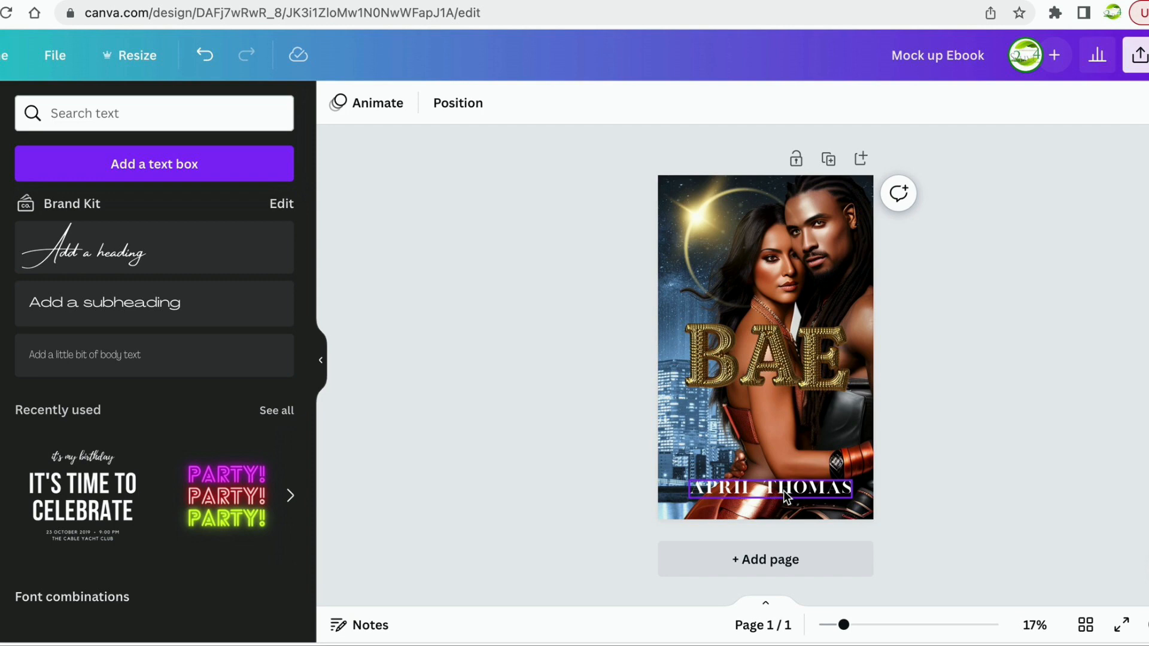
{"action": "mouse_move", "coordinate": [784, 491]}
{"action": "left_mouse_down"}
{"action": "mouse_move", "coordinate": [778, 180]}
{"action": "mouse_move", "coordinate": [783, 490]}
{"action": "left_mouse_up"}
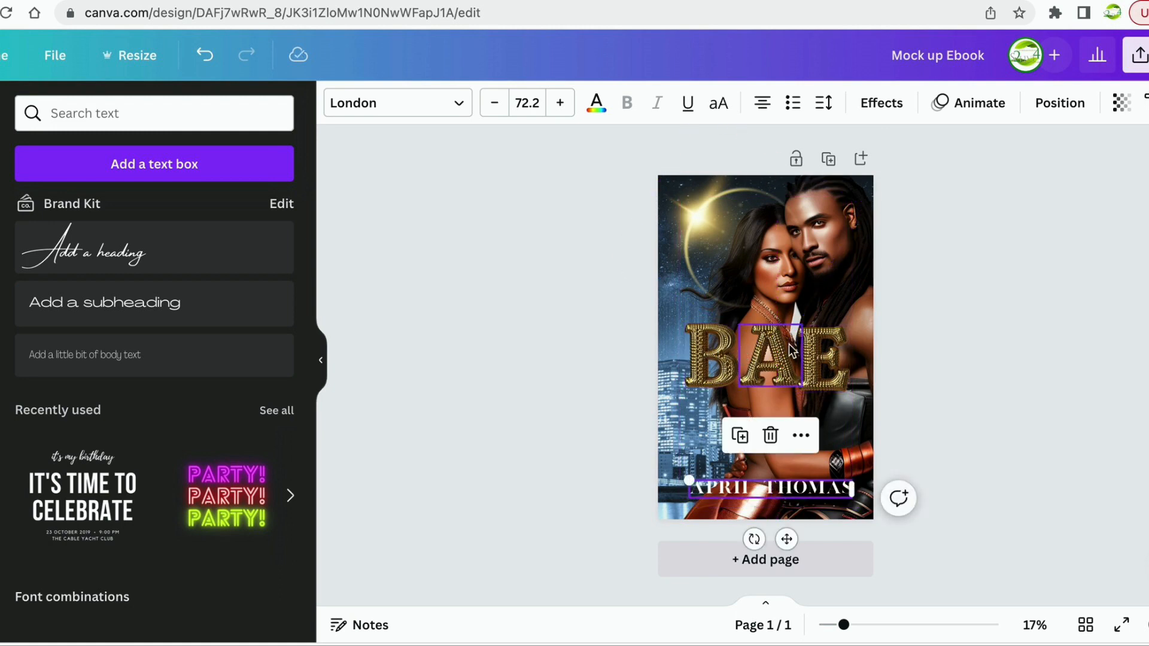
Shift the A down and move the B closer so B, A and E sit evenly spaced.
{"action": "left_click_drag", "start_coordinate": [771, 361], "coordinate": [772, 377]}
{"action": "left_click", "coordinate": [1030, 321]}
{"action": "left_click", "coordinate": [776, 377]}
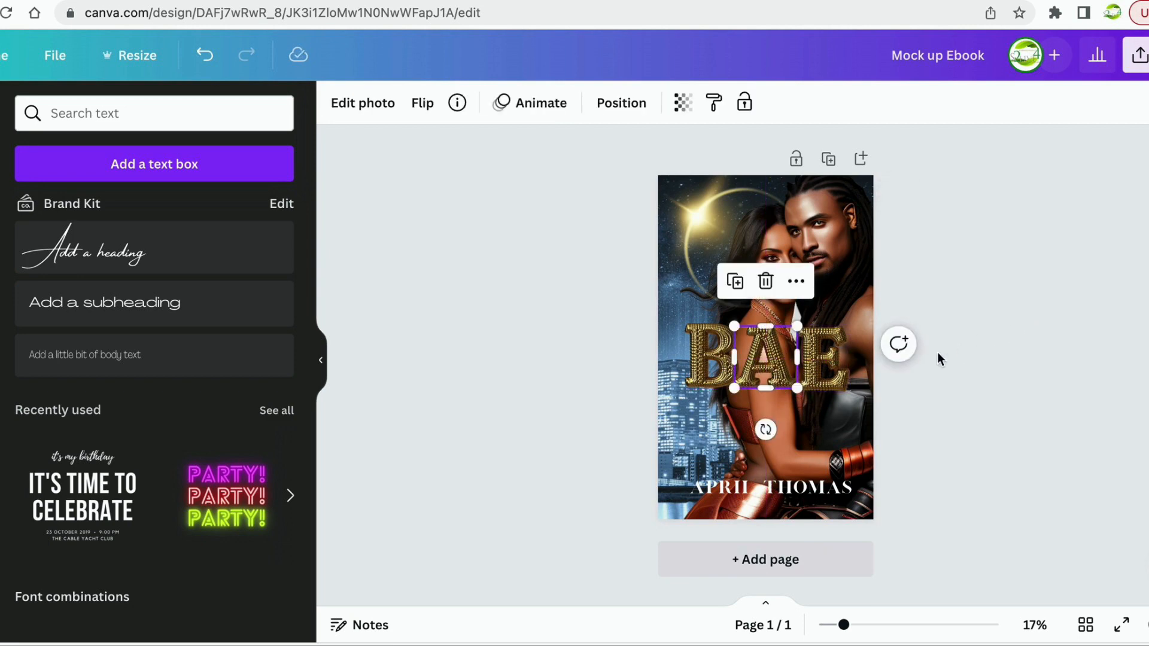
{"action": "left_click", "coordinate": [1010, 351]}
{"action": "left_click", "coordinate": [762, 353]}
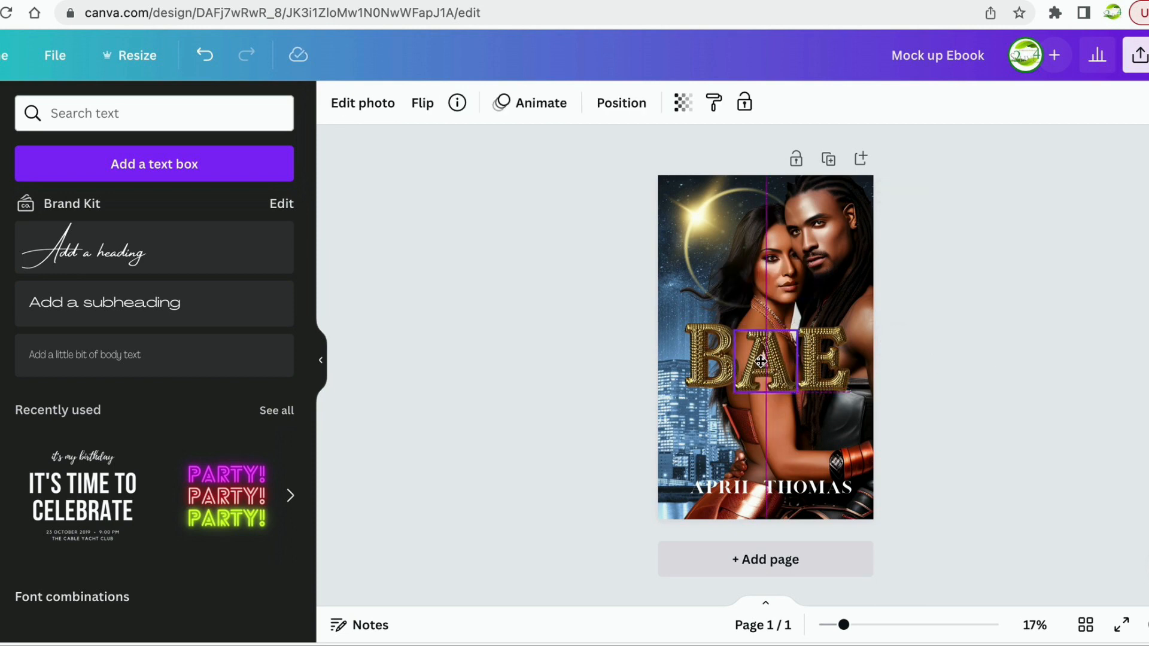
{"action": "left_click", "coordinate": [1011, 353]}
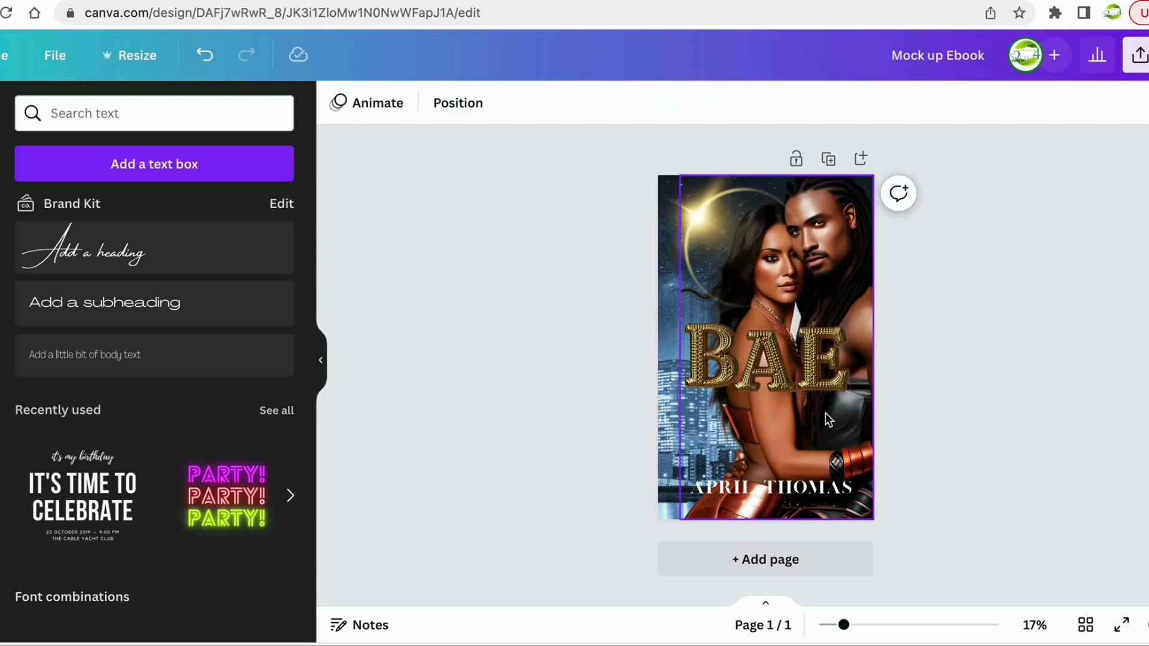
{"action": "left_click", "coordinate": [718, 376]}
{"action": "left_click_drag", "start_coordinate": [717, 375], "coordinate": [716, 381]}
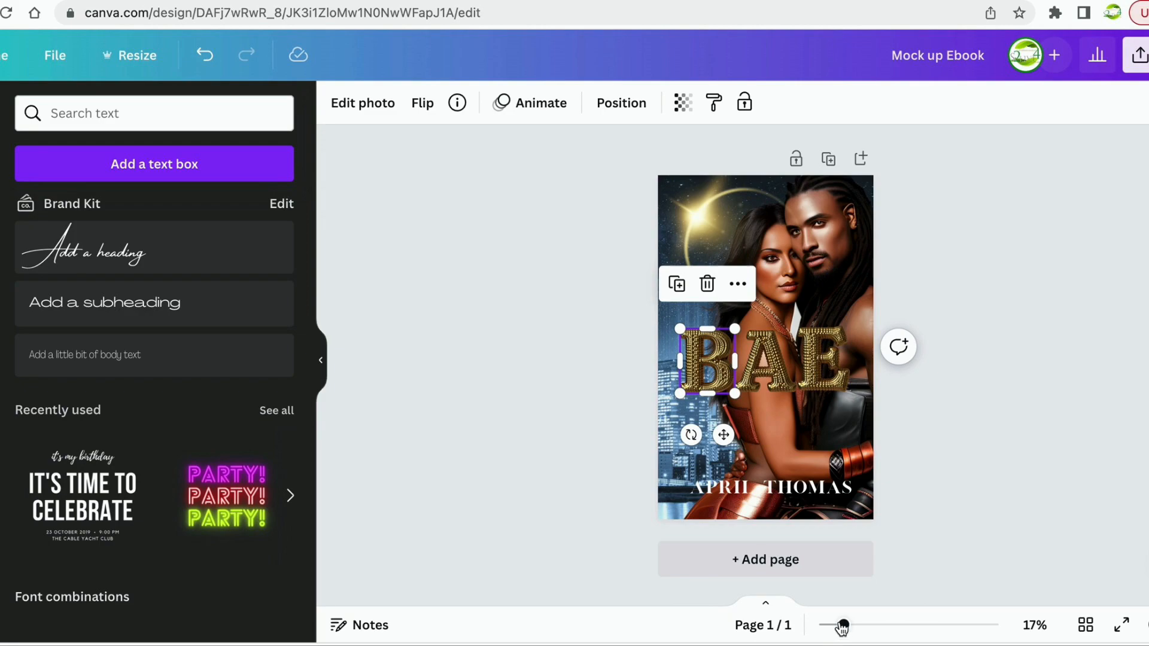
{"action": "left_click_drag", "start_coordinate": [843, 625], "coordinate": [941, 628]}
{"action": "scroll", "coordinate": [933, 516], "scroll_direction": "down", "scroll_amount": 10}
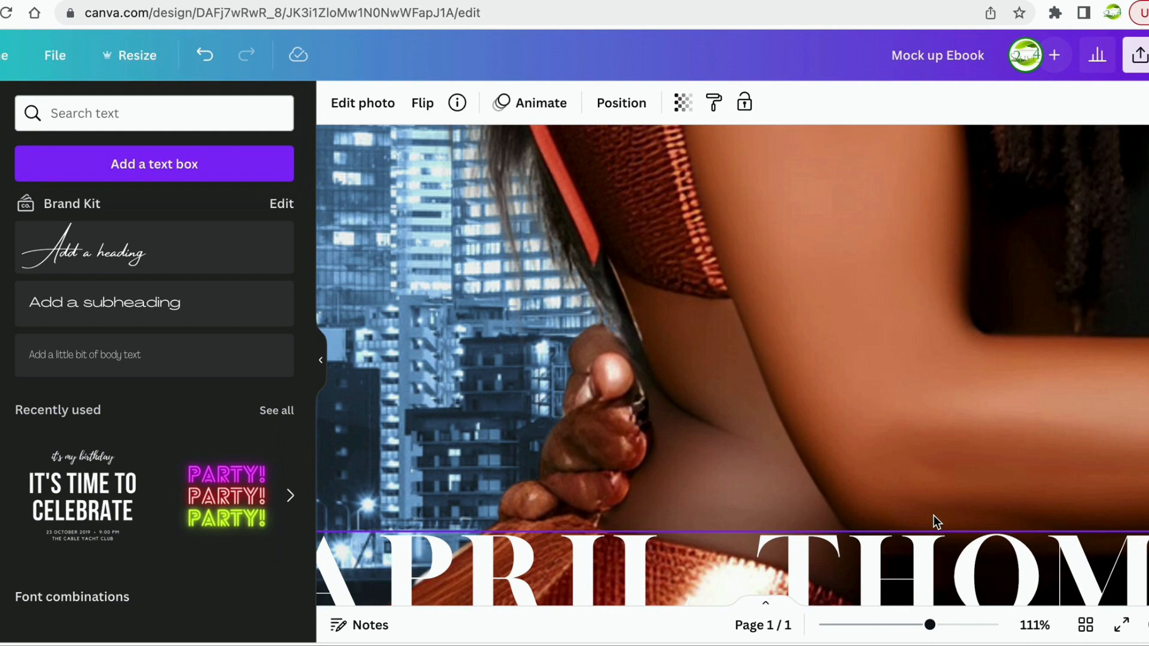
{"action": "scroll", "coordinate": [890, 368], "scroll_direction": "down", "scroll_amount": 5}
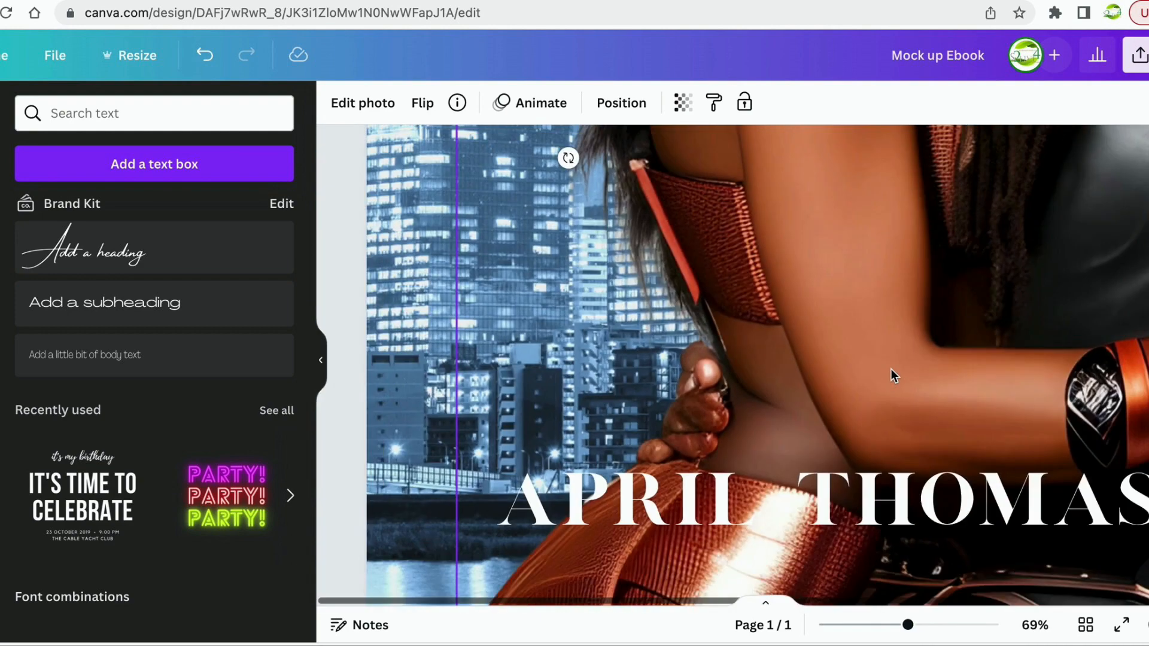
{"action": "scroll", "coordinate": [891, 368], "scroll_direction": "down", "scroll_amount": 8}
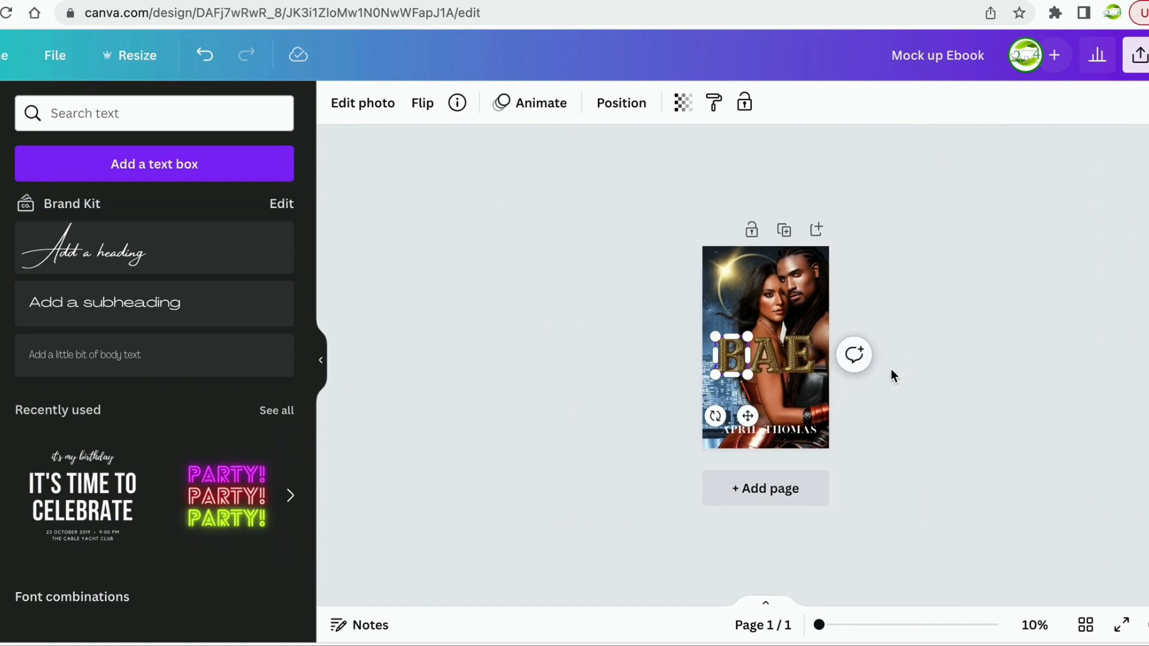
{"action": "scroll", "coordinate": [798, 393], "scroll_direction": "up", "scroll_amount": 4}
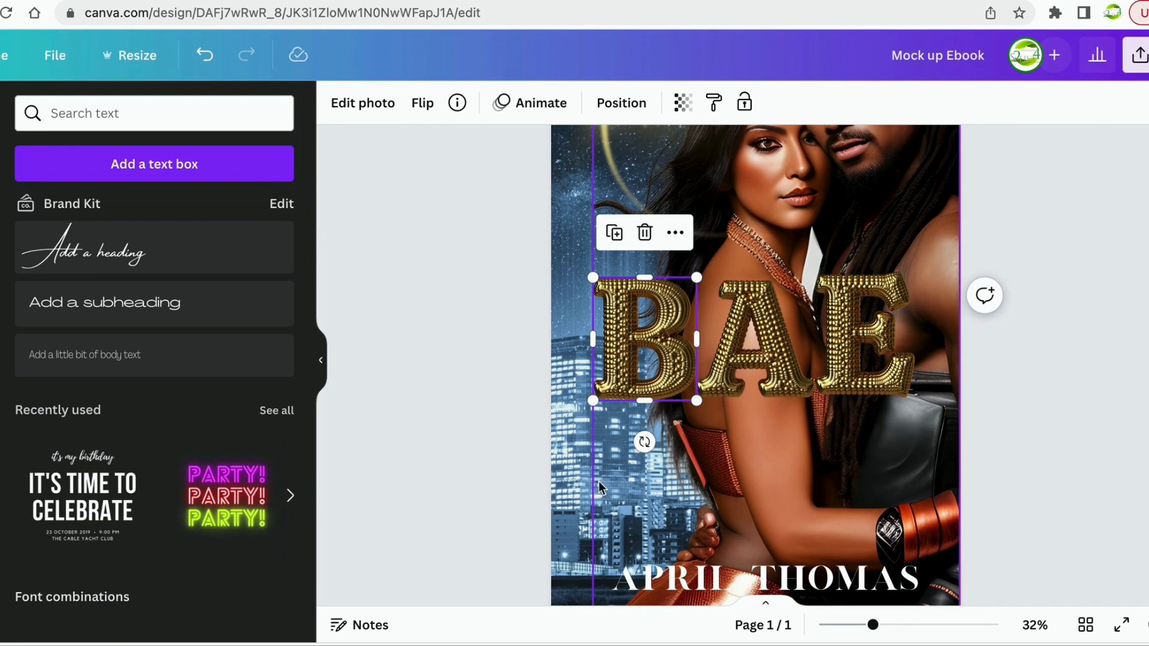
{"action": "left_click_drag", "start_coordinate": [691, 573], "coordinate": [685, 579]}
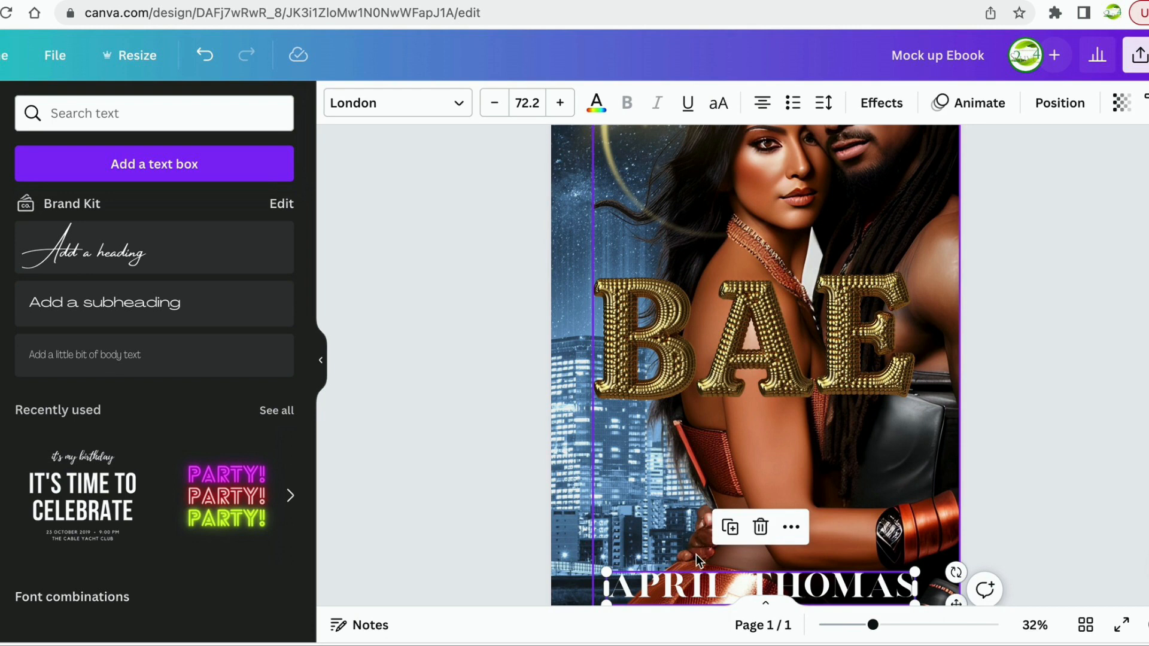
{"action": "left_click", "coordinate": [695, 563]}
Zoom back out to 24% to view the whole BAE cover.
{"action": "scroll", "coordinate": [1029, 436], "scroll_direction": "up", "scroll_amount": 5}
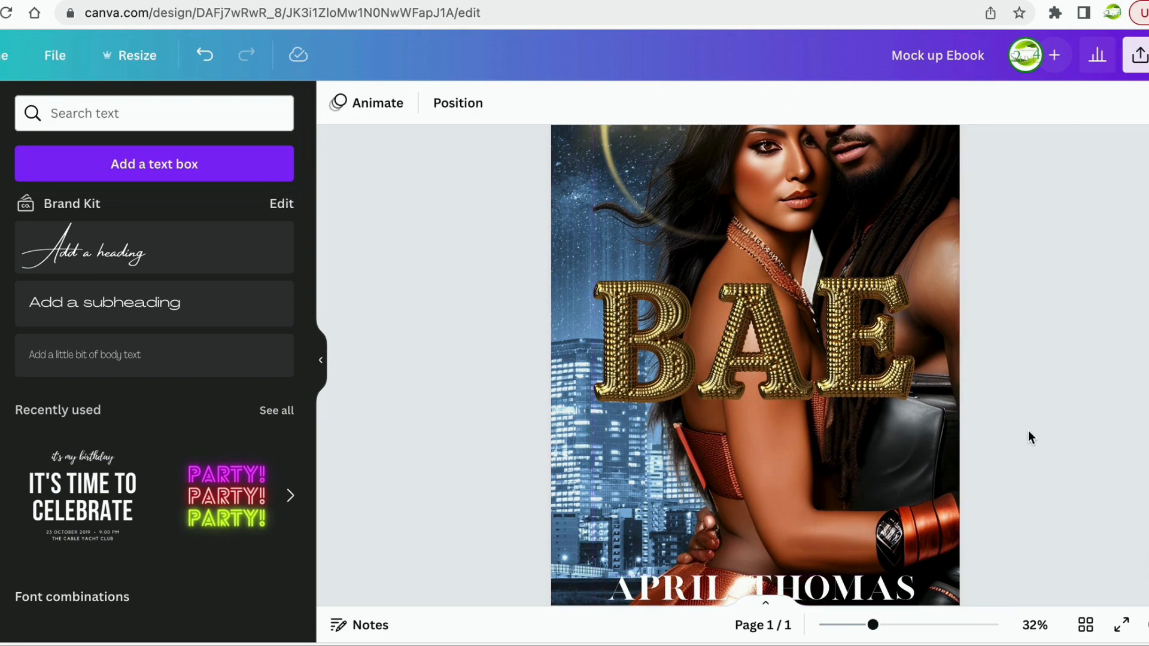
{"action": "scroll", "coordinate": [1027, 436], "scroll_direction": "down", "scroll_amount": 5}
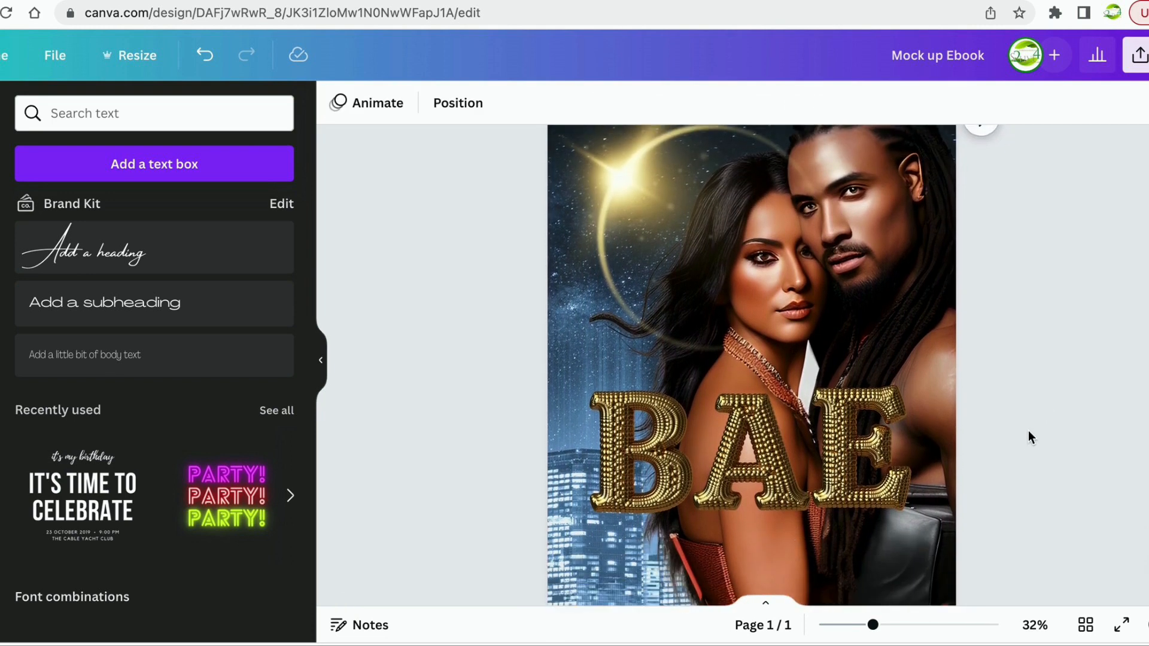
{"action": "scroll", "coordinate": [1028, 436], "scroll_direction": "up", "scroll_amount": 1}
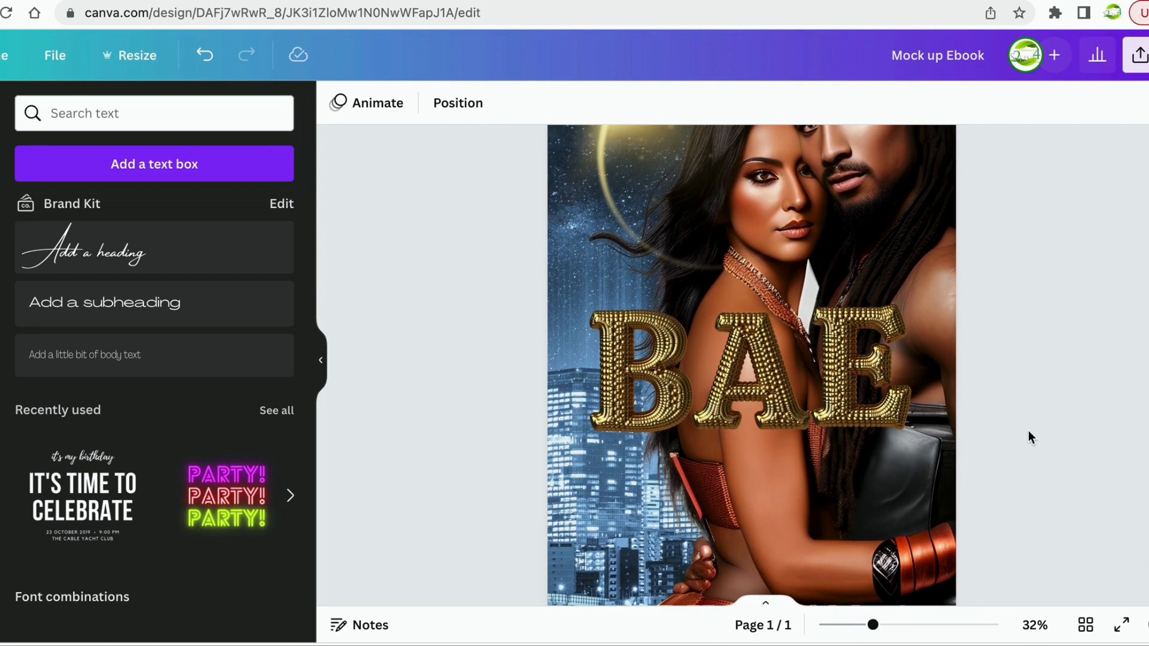
{"action": "scroll", "coordinate": [1028, 435], "scroll_direction": "up", "scroll_amount": 2}
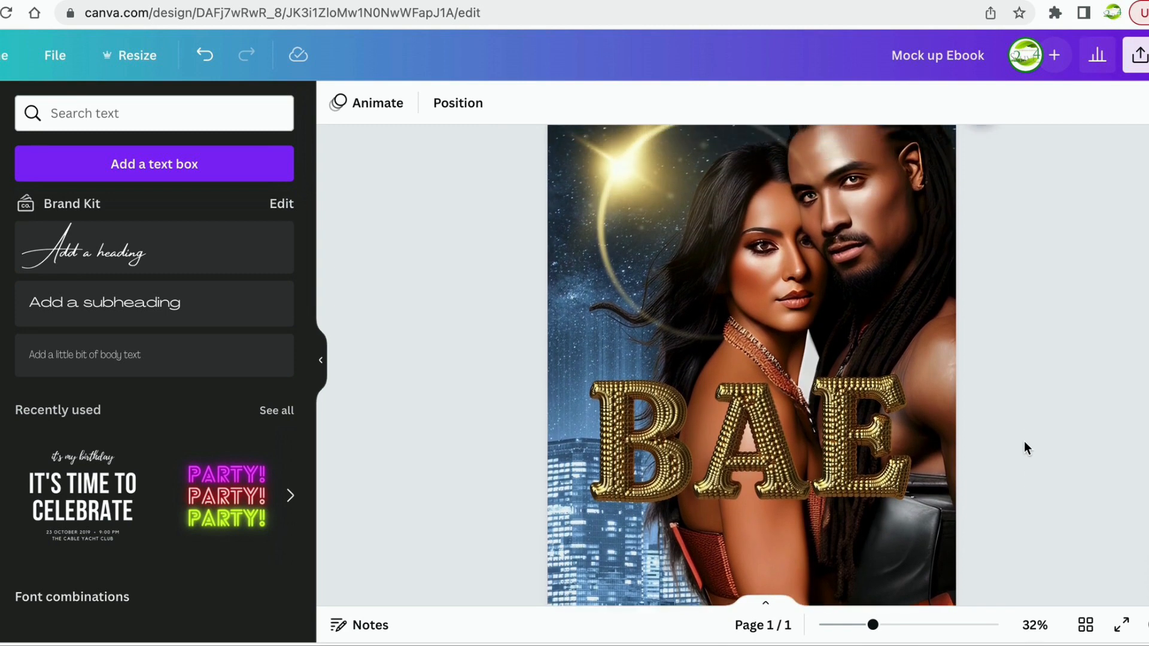
{"action": "left_click_drag", "start_coordinate": [873, 624], "coordinate": [859, 625]}
{"action": "scroll", "coordinate": [1004, 359], "scroll_direction": "down", "scroll_amount": 2}
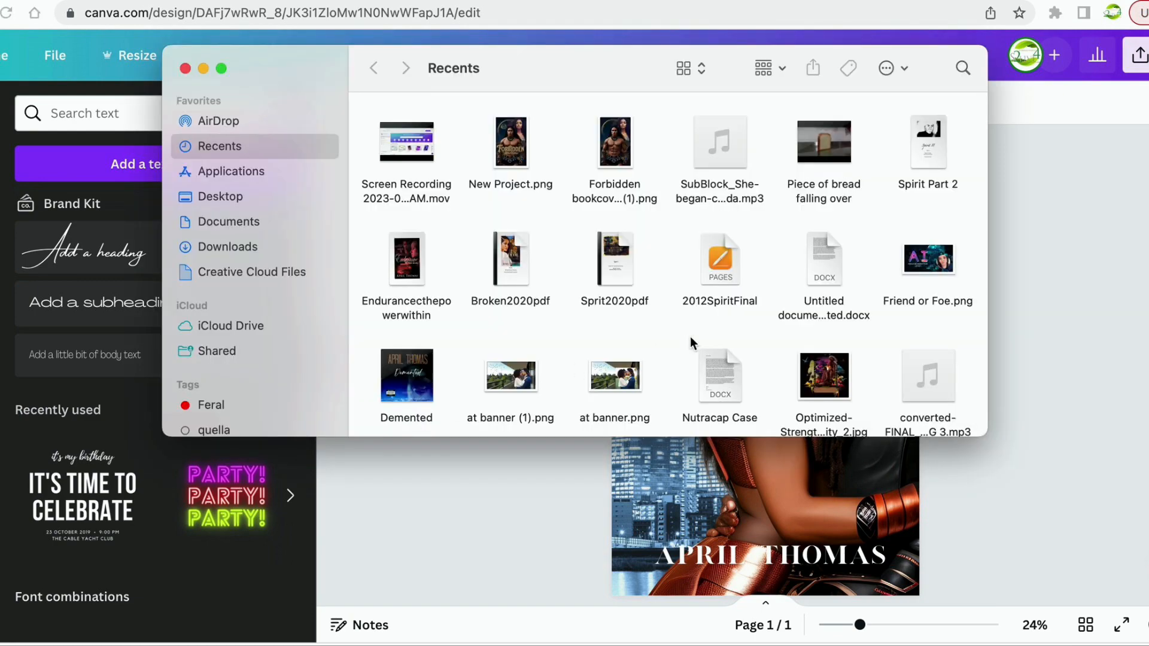
Open New Project.png from the Downloads folder.
{"action": "scroll", "coordinate": [690, 336], "scroll_direction": "down", "scroll_amount": 5}
{"action": "scroll", "coordinate": [691, 336], "scroll_direction": "down", "scroll_amount": 10}
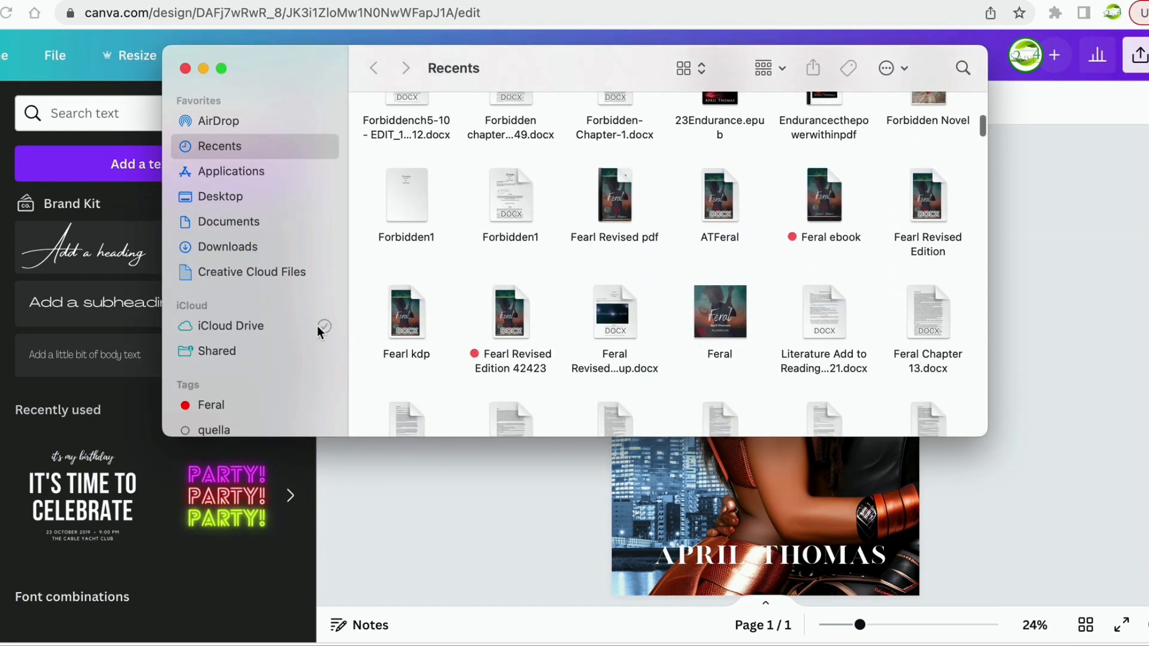
{"action": "left_click", "coordinate": [251, 244]}
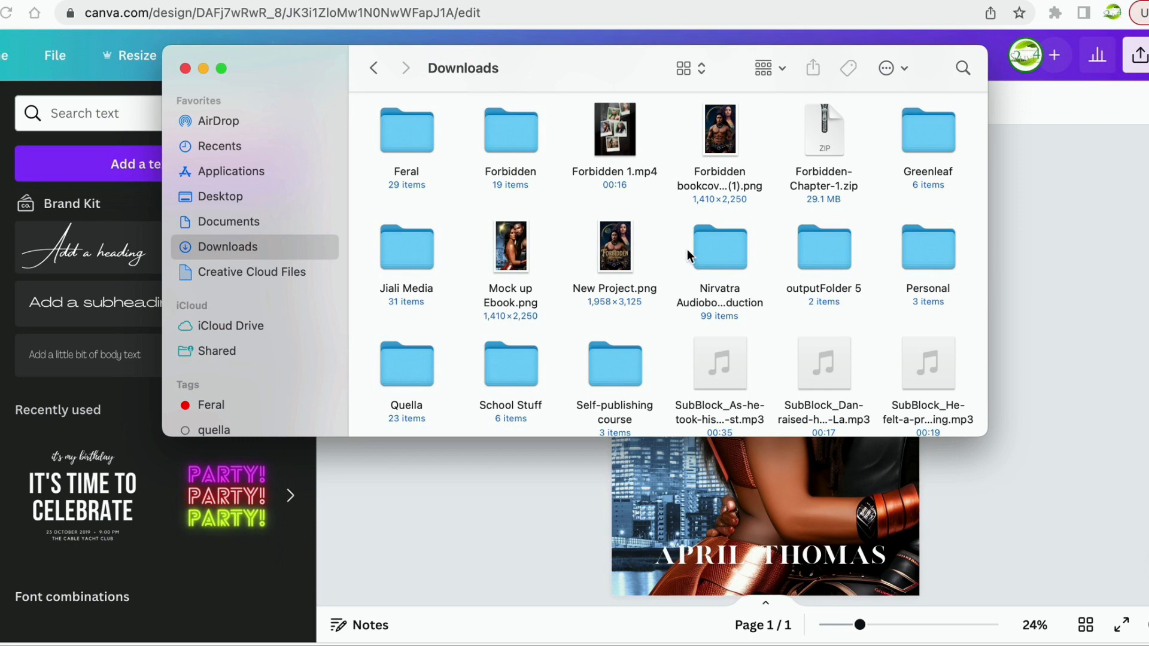
{"action": "scroll", "coordinate": [654, 268], "scroll_direction": "down", "scroll_amount": 3}
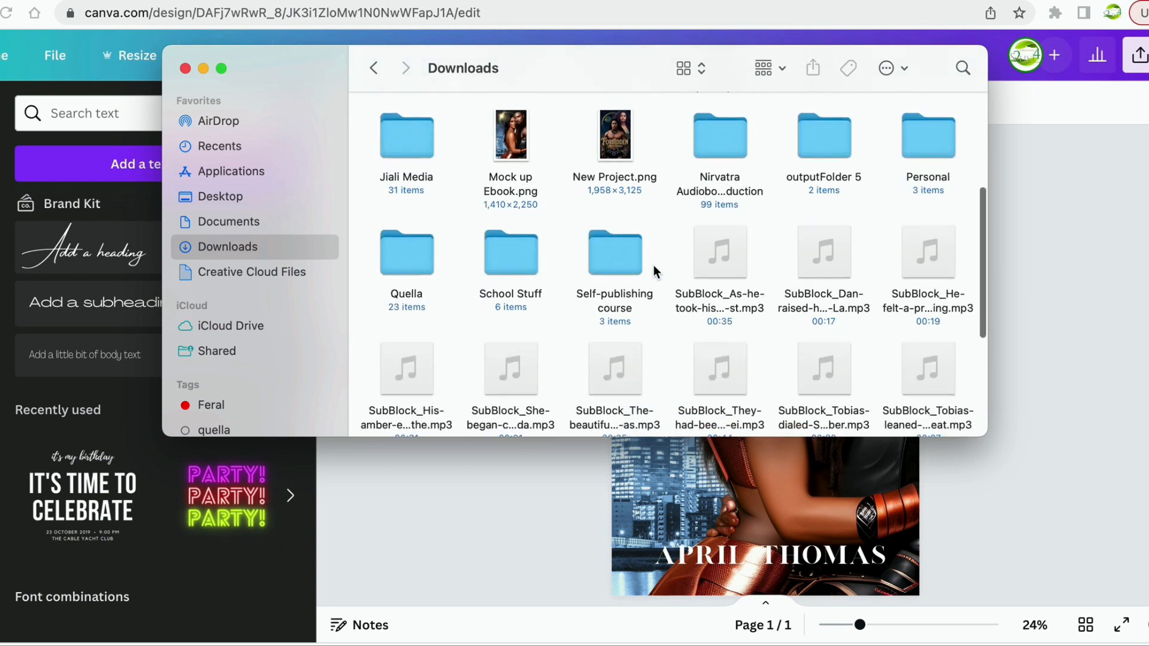
{"action": "left_click", "coordinate": [614, 143]}
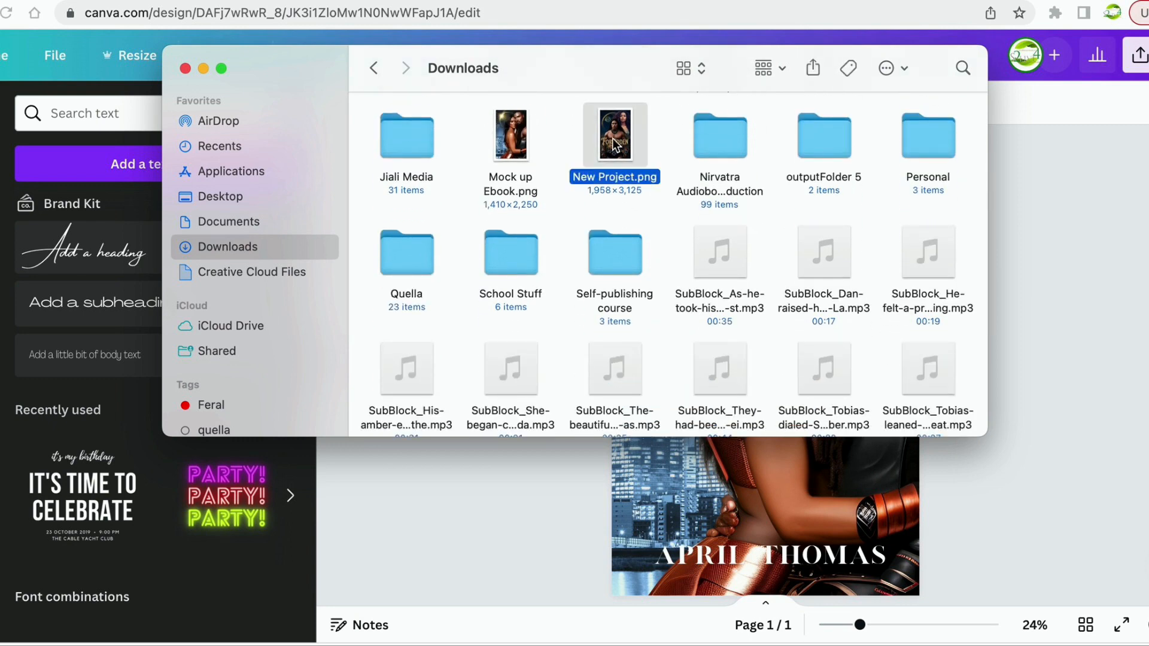
{"action": "double_click", "coordinate": [612, 138]}
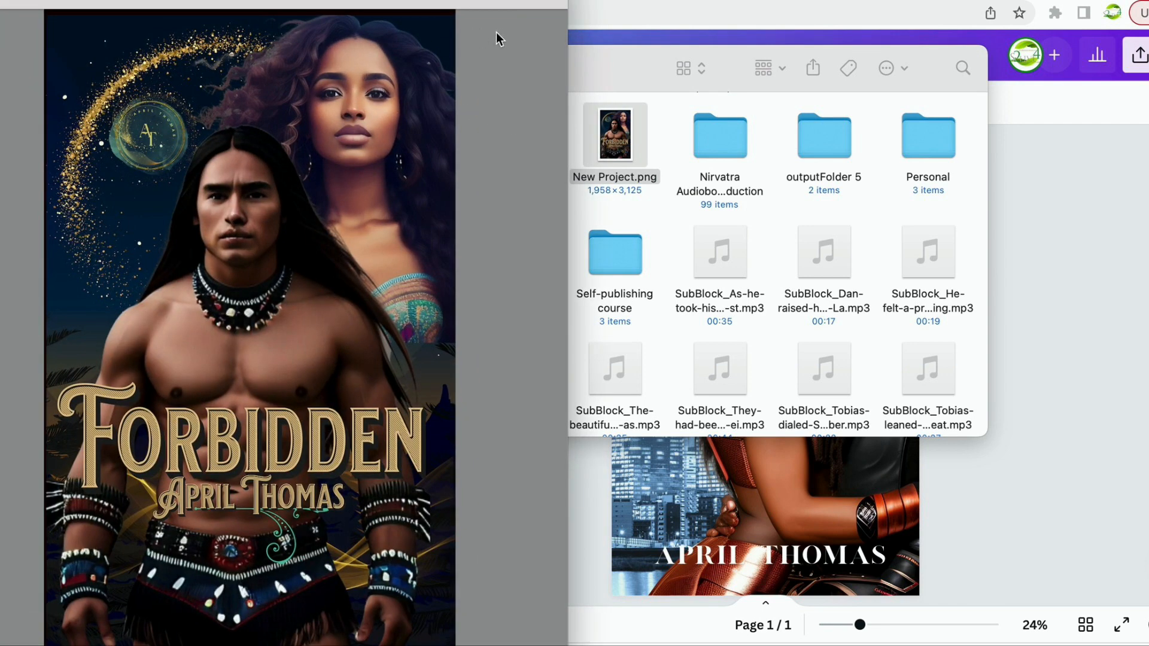
Move the Preview window showing the FORBIDDEN cover to the right, beside the Canva design.
{"action": "left_click_drag", "start_coordinate": [419, 4], "coordinate": [651, 0]}
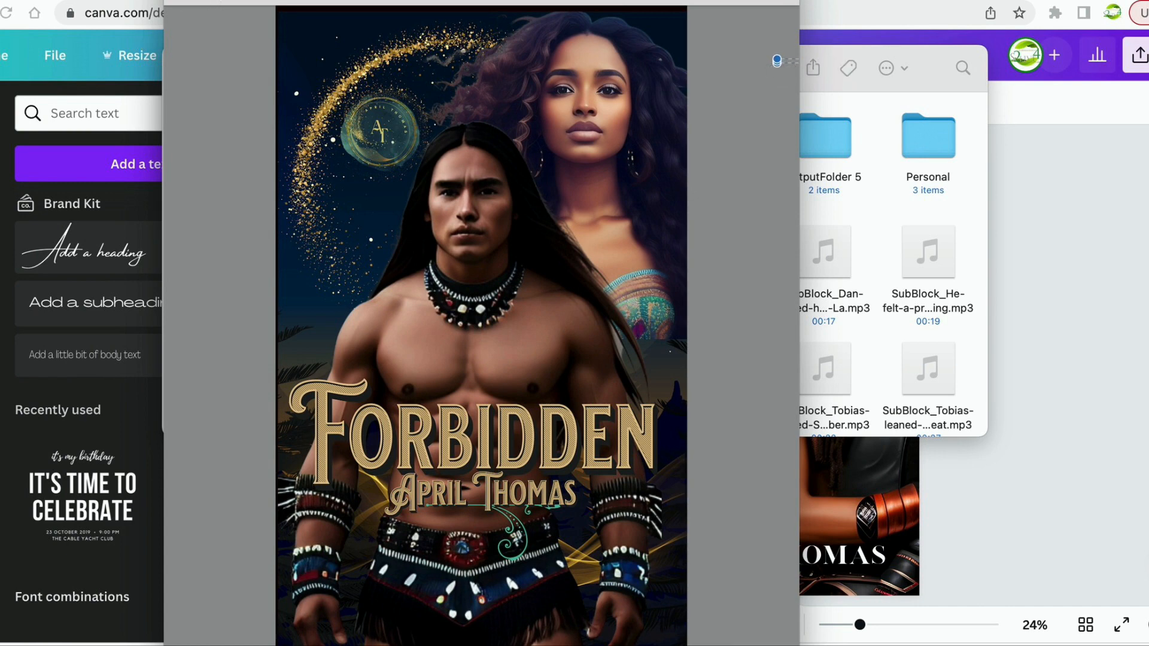
{"action": "left_click_drag", "start_coordinate": [219, 0], "coordinate": [314, 1]}
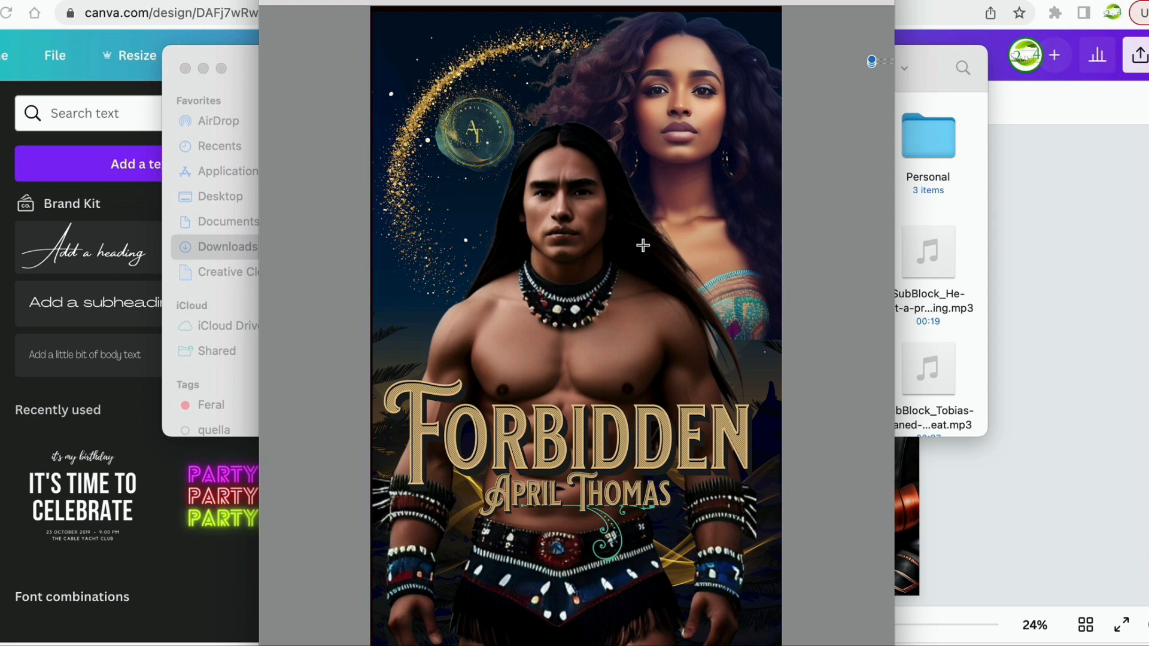
{"action": "scroll", "coordinate": [698, 322], "scroll_direction": "down", "scroll_amount": 1}
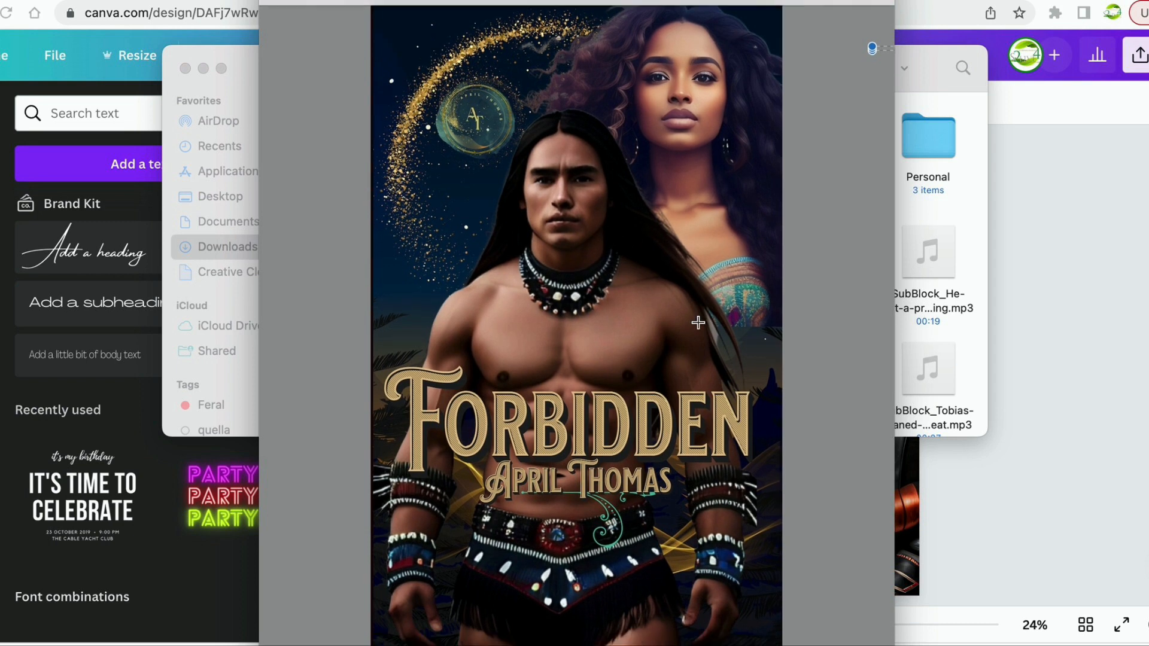
{"action": "scroll", "coordinate": [697, 323], "scroll_direction": "up", "scroll_amount": 1}
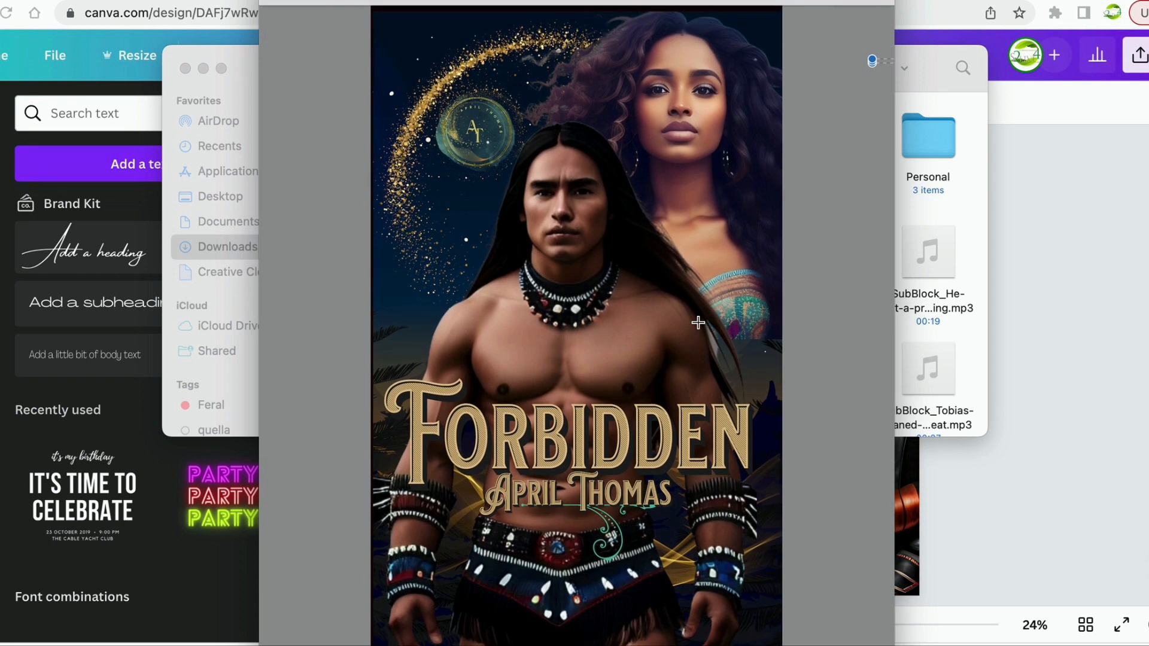